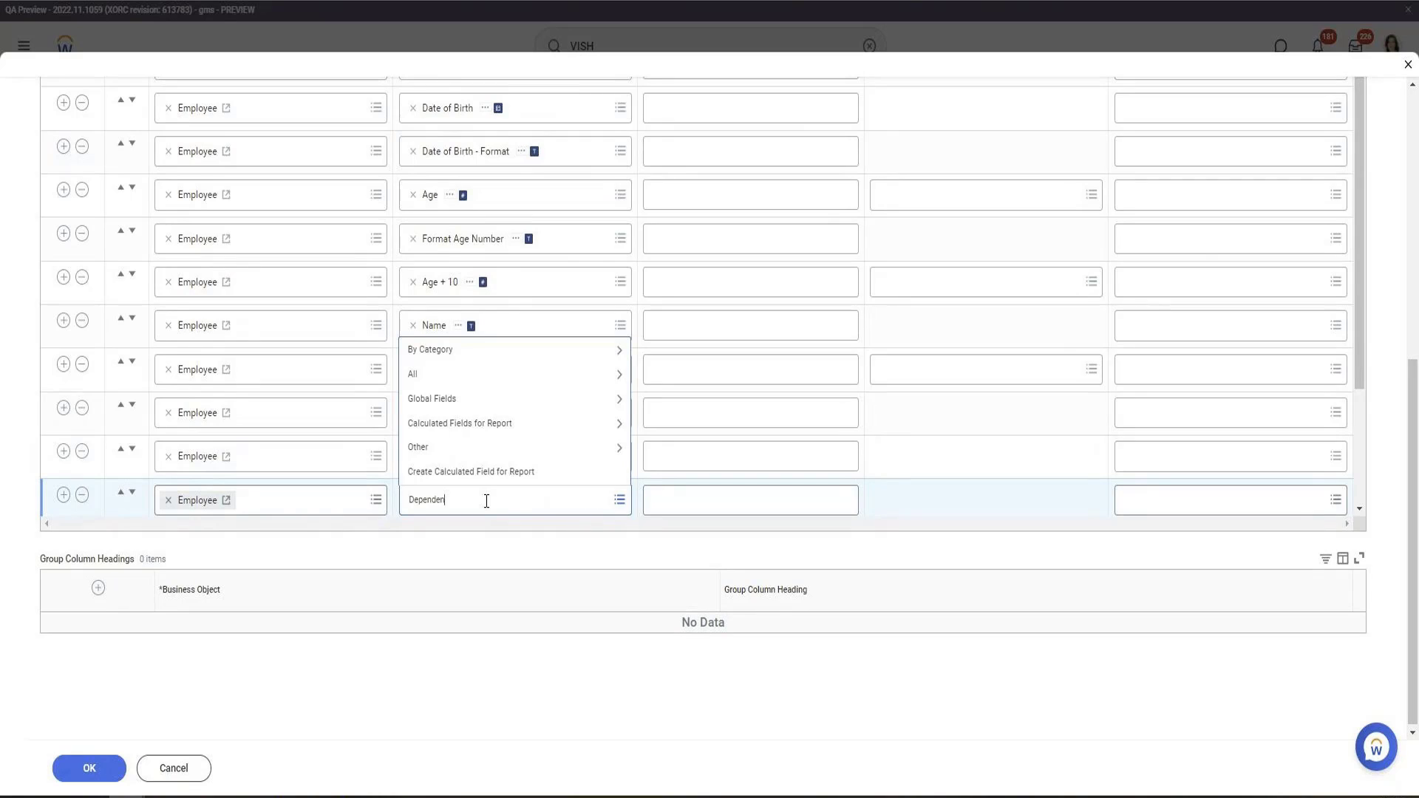
Step: Set the new Employee column's field to Dependents
text(ts)
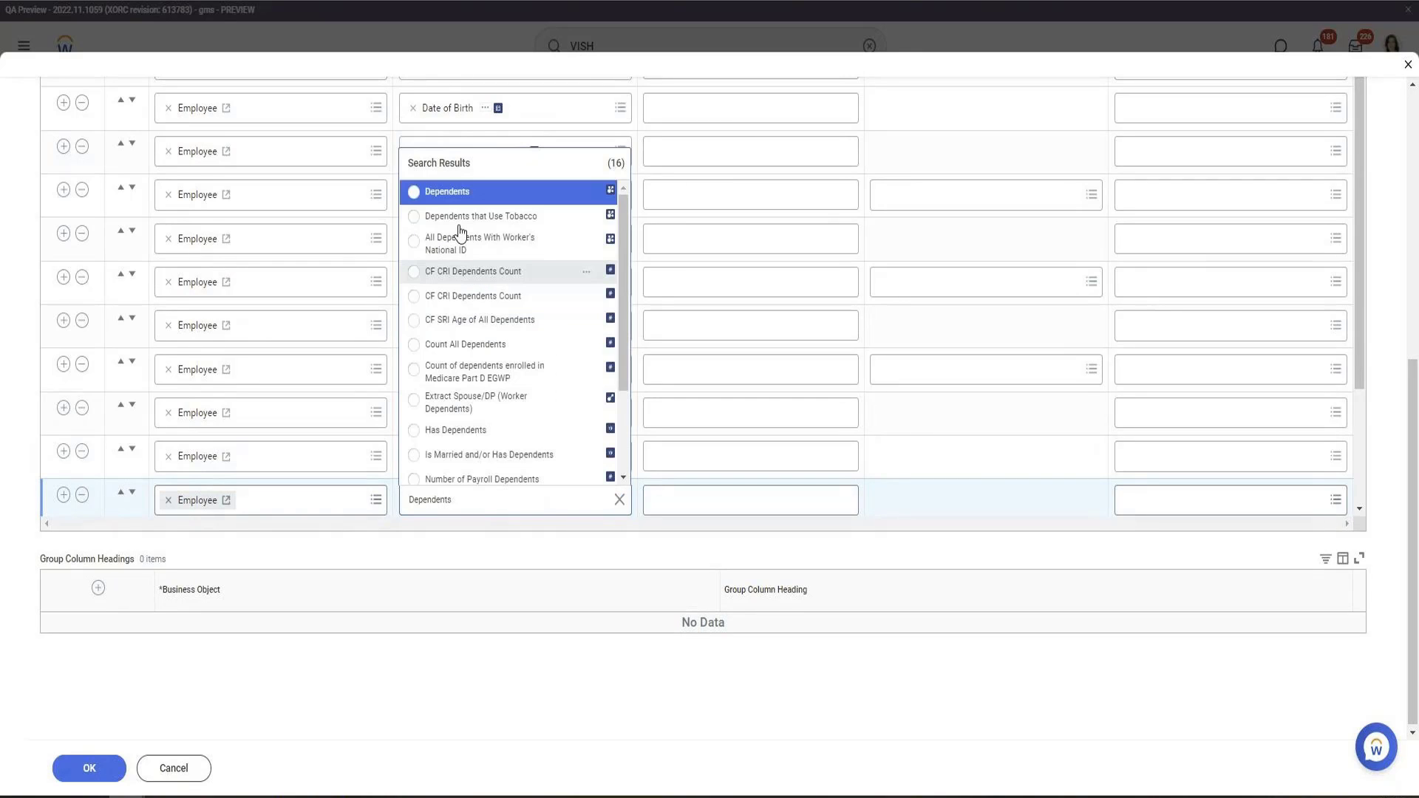
click(443, 191)
Step: Remove the Legal Last Name Substring, Legal Last Name Count, Date of Birth + 1 and all three Total Base Pay columns from the report
click(82, 450)
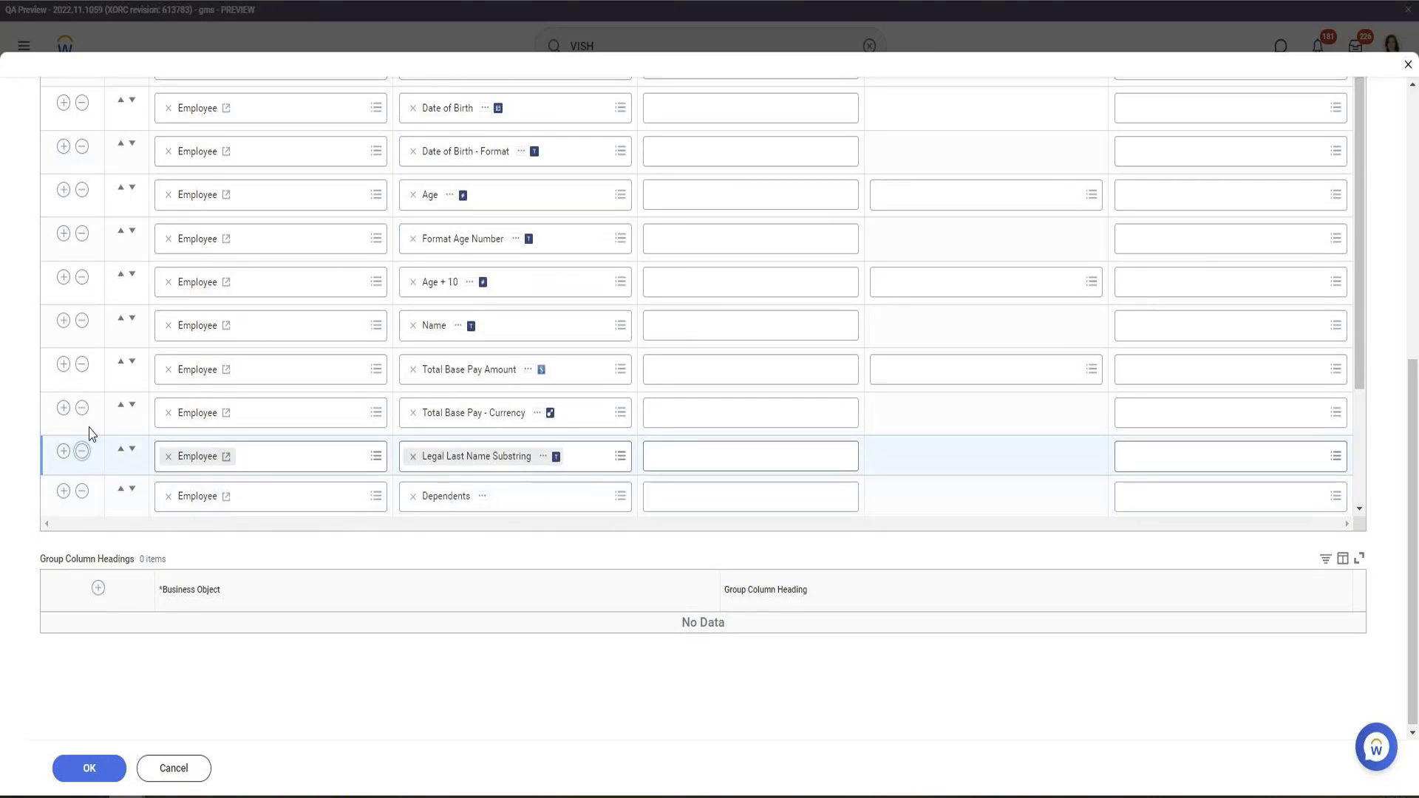
click(82, 408)
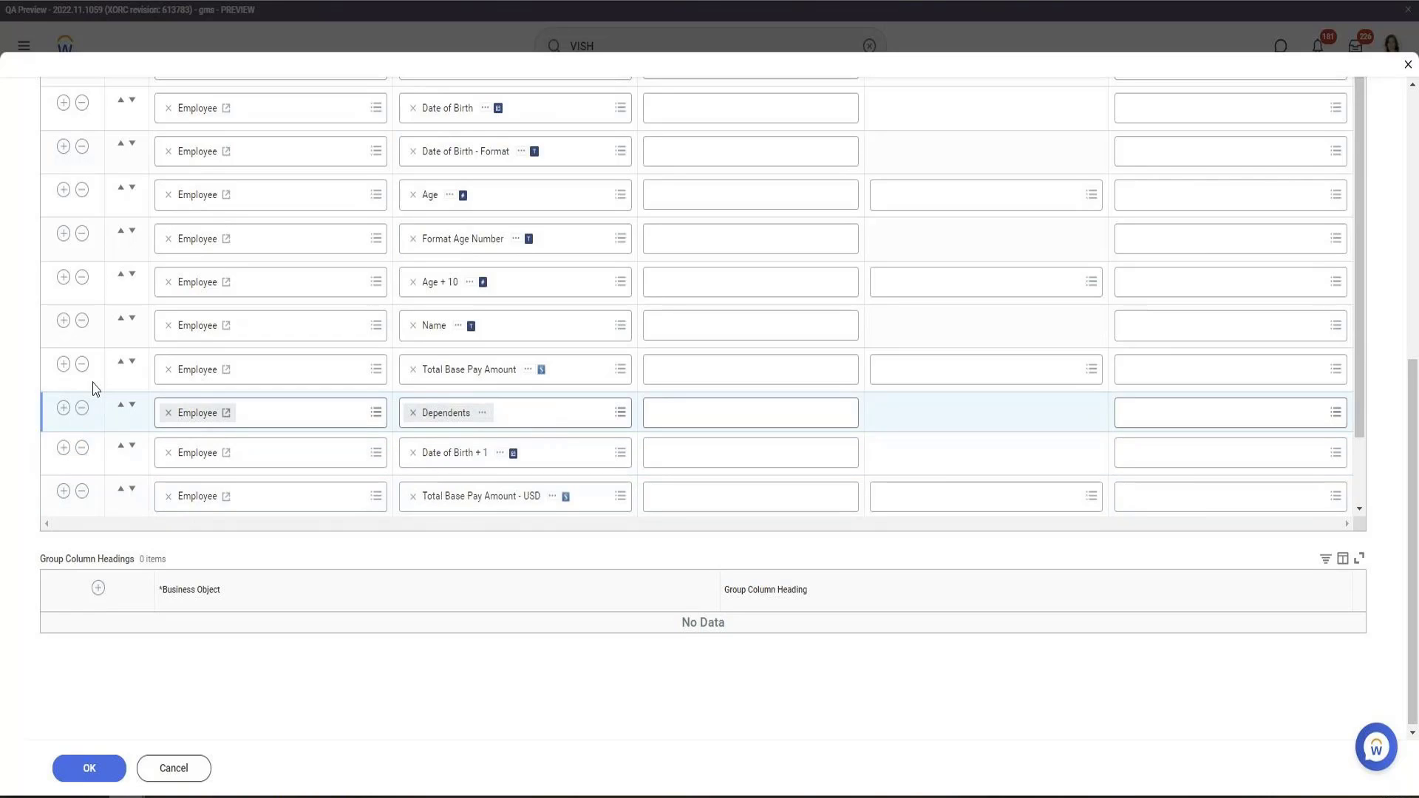
click(82, 363)
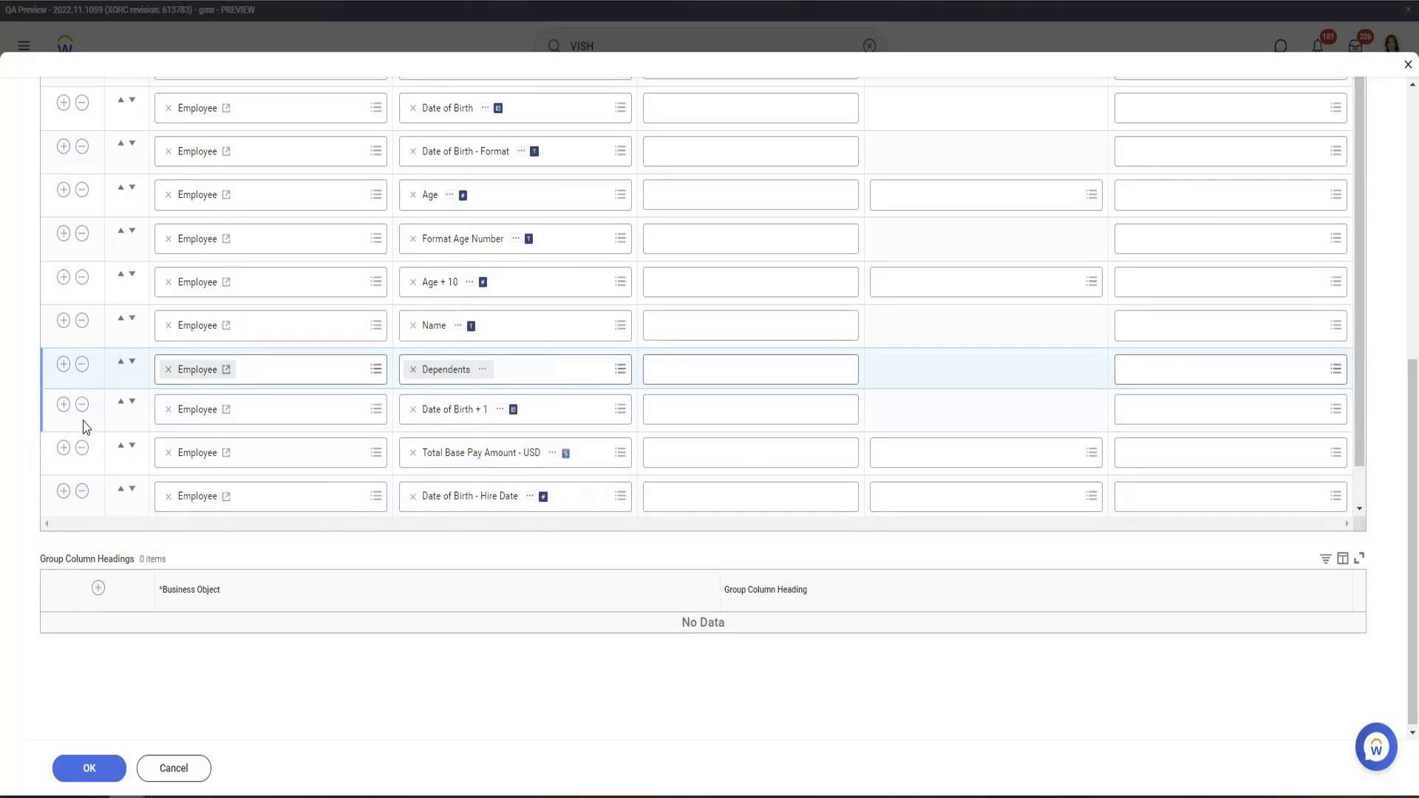
click(83, 409)
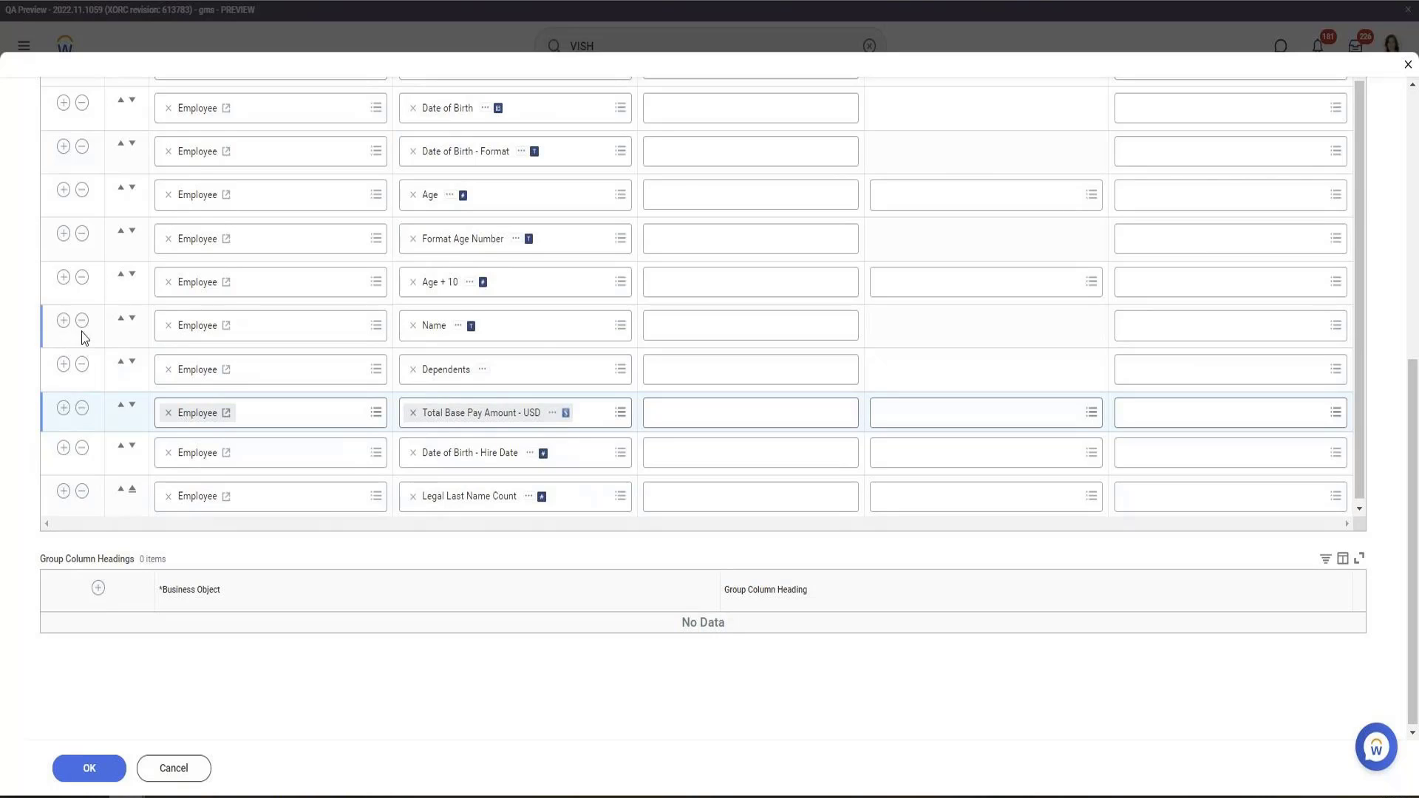
click(82, 488)
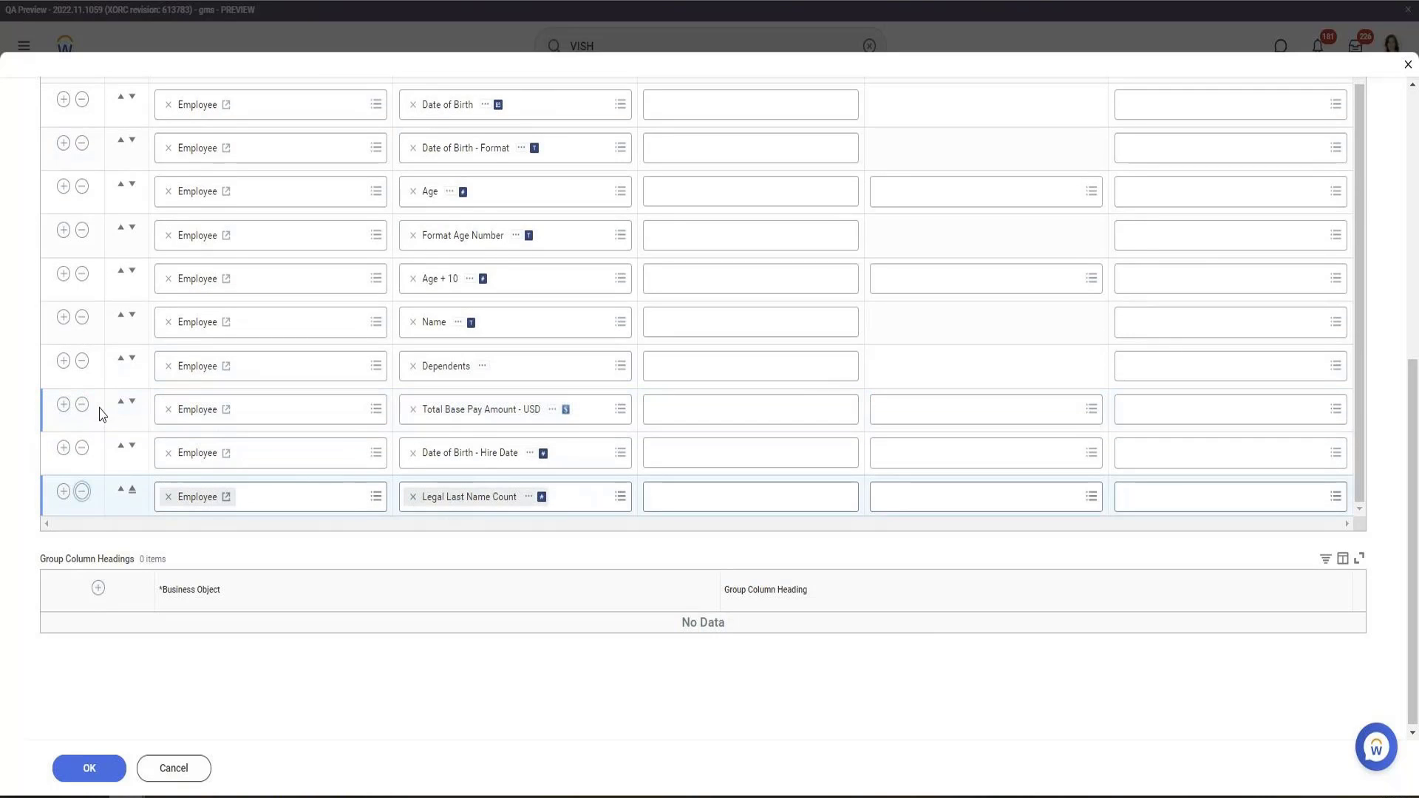
click(82, 450)
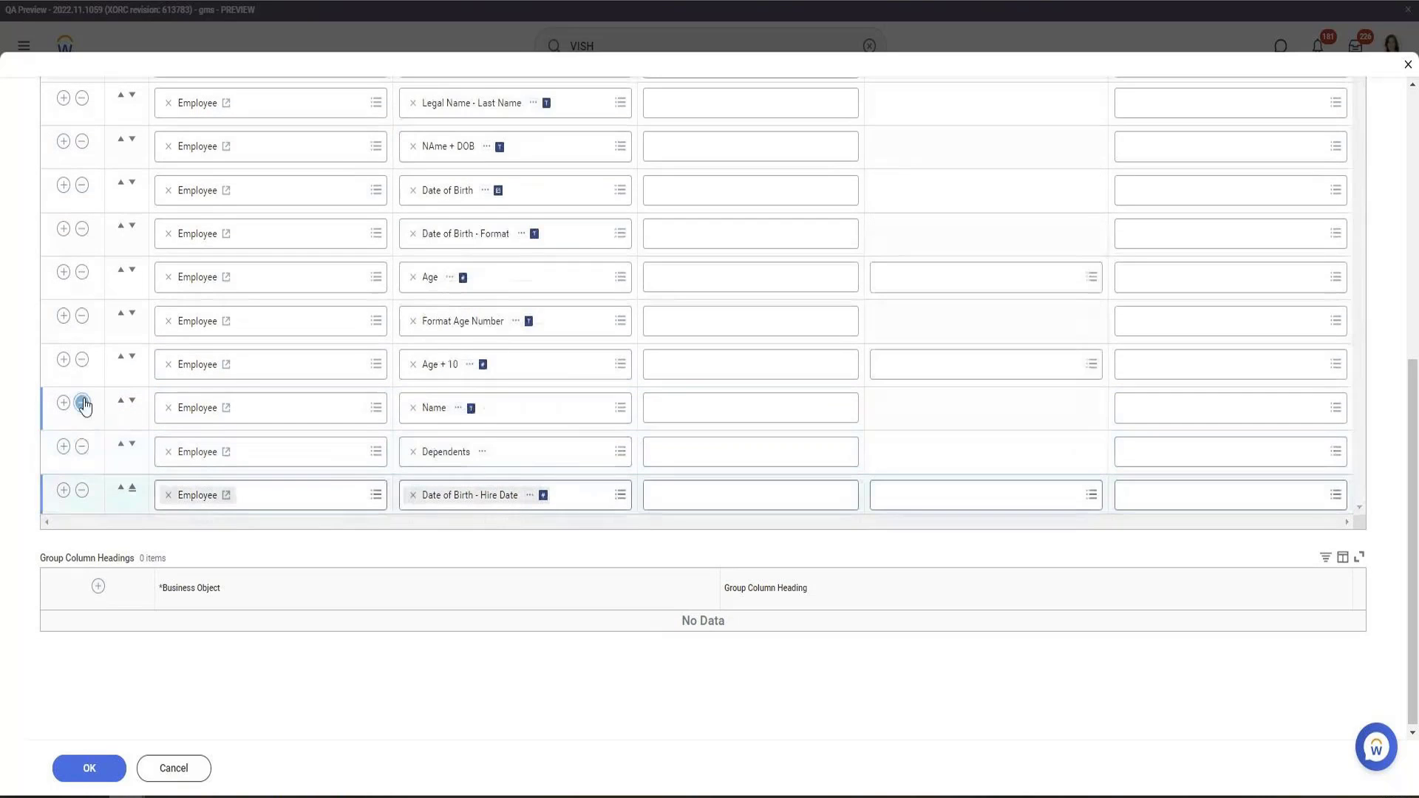
Step: Remove the Name, Format Age Number, Date of Birth - Format, Date of Birth, NAme + DOB and Age + 10 columns
click(82, 405)
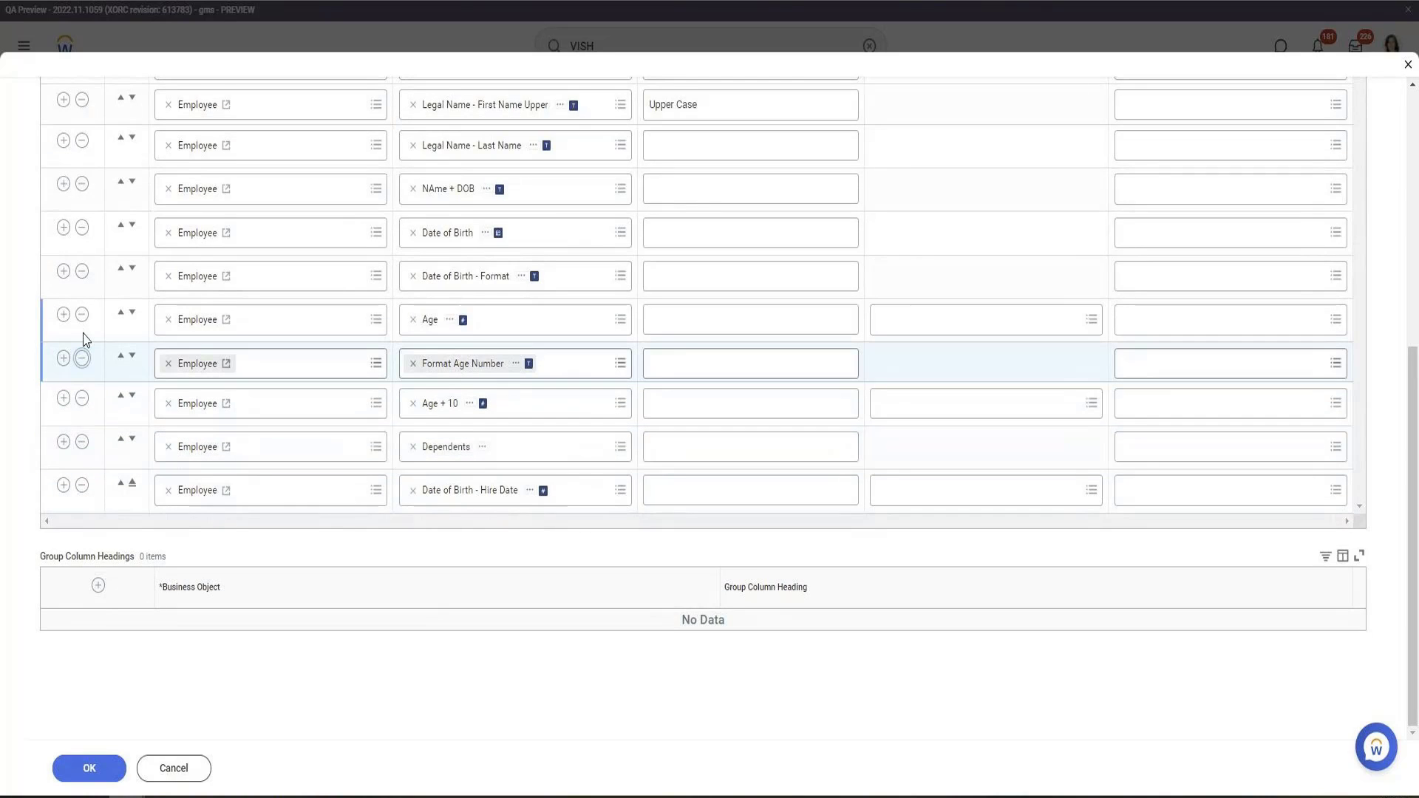
click(82, 359)
click(85, 316)
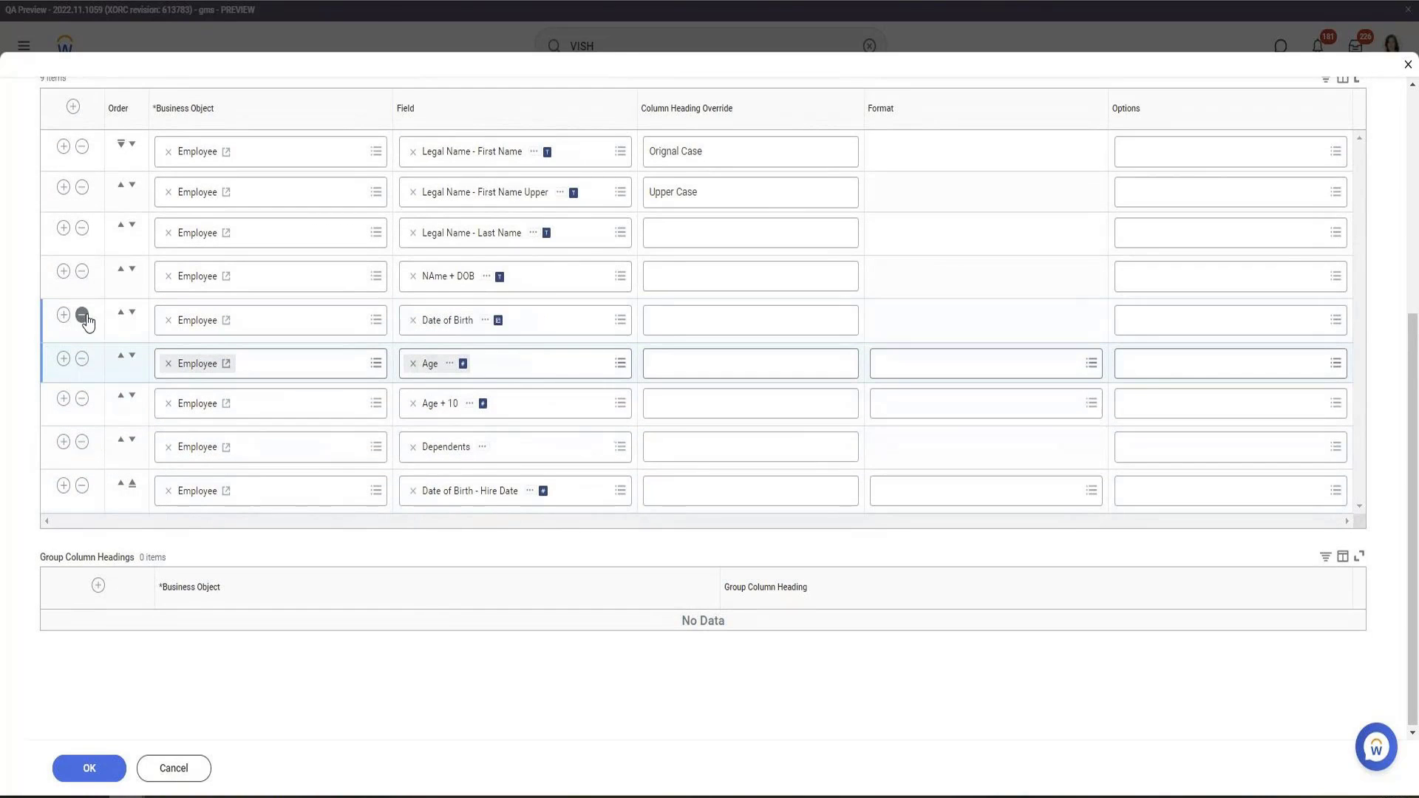
click(83, 316)
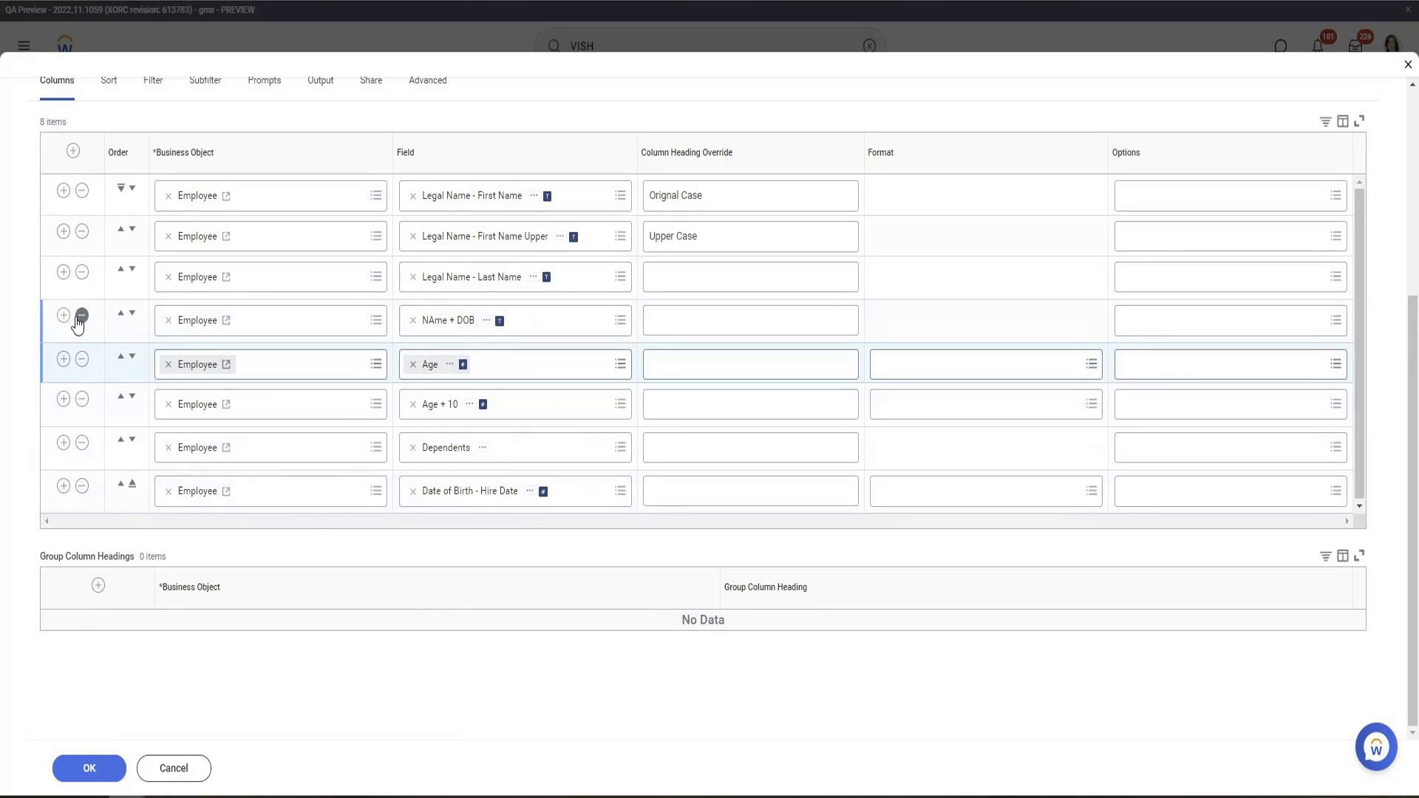
click(82, 401)
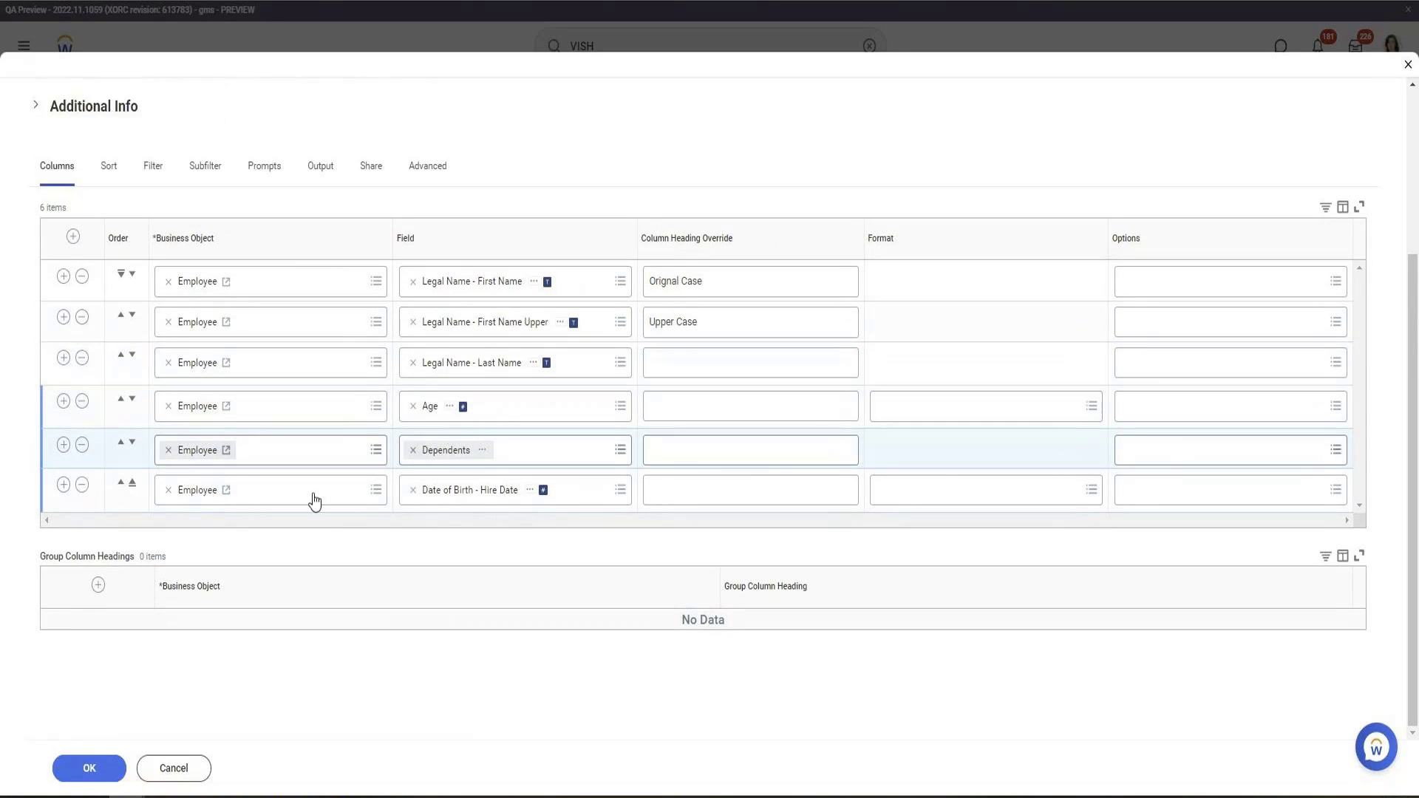
Step: Change the Date of Birth - Hire Date column to business object Dependents with the field Legal Name - First Name
click(169, 491)
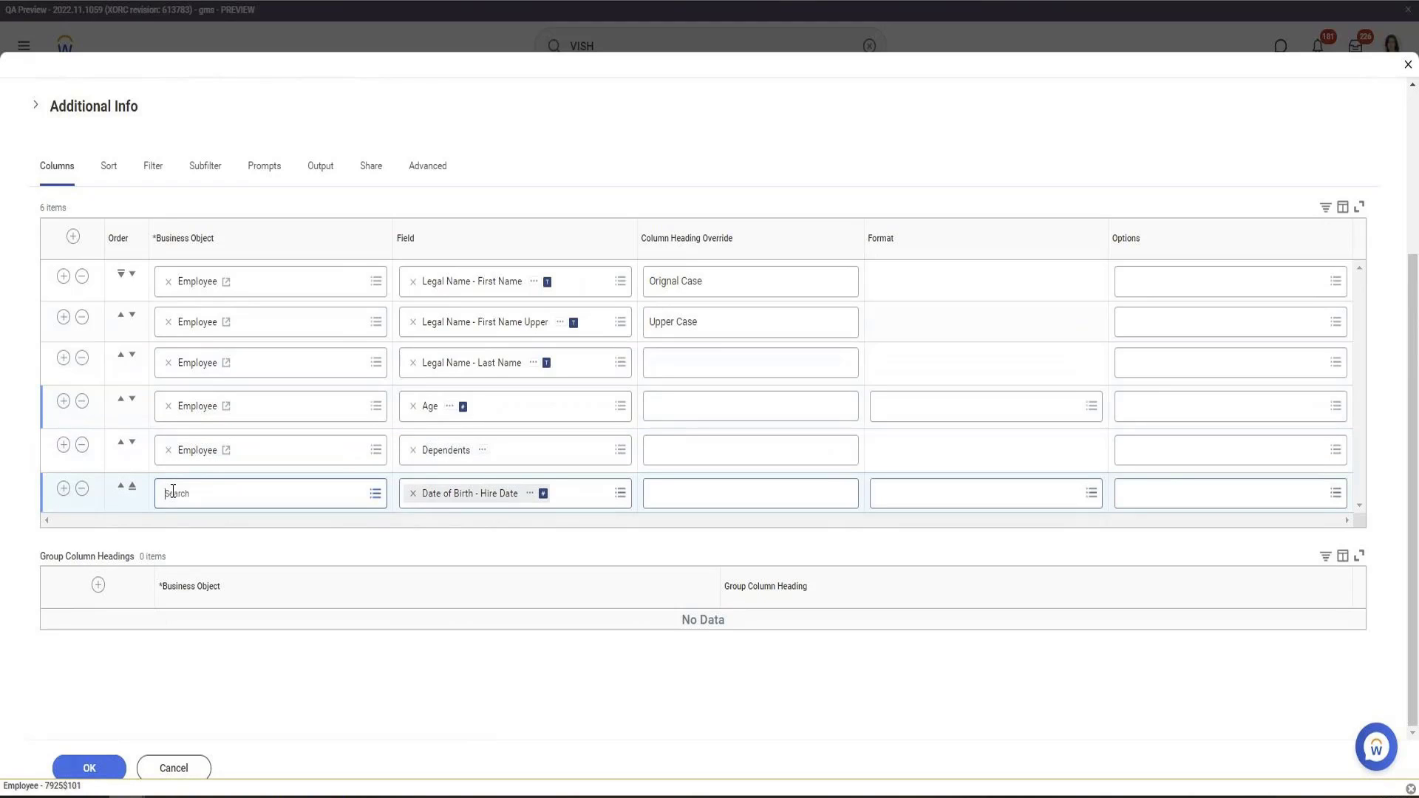
text(Dependents)
key(Return)
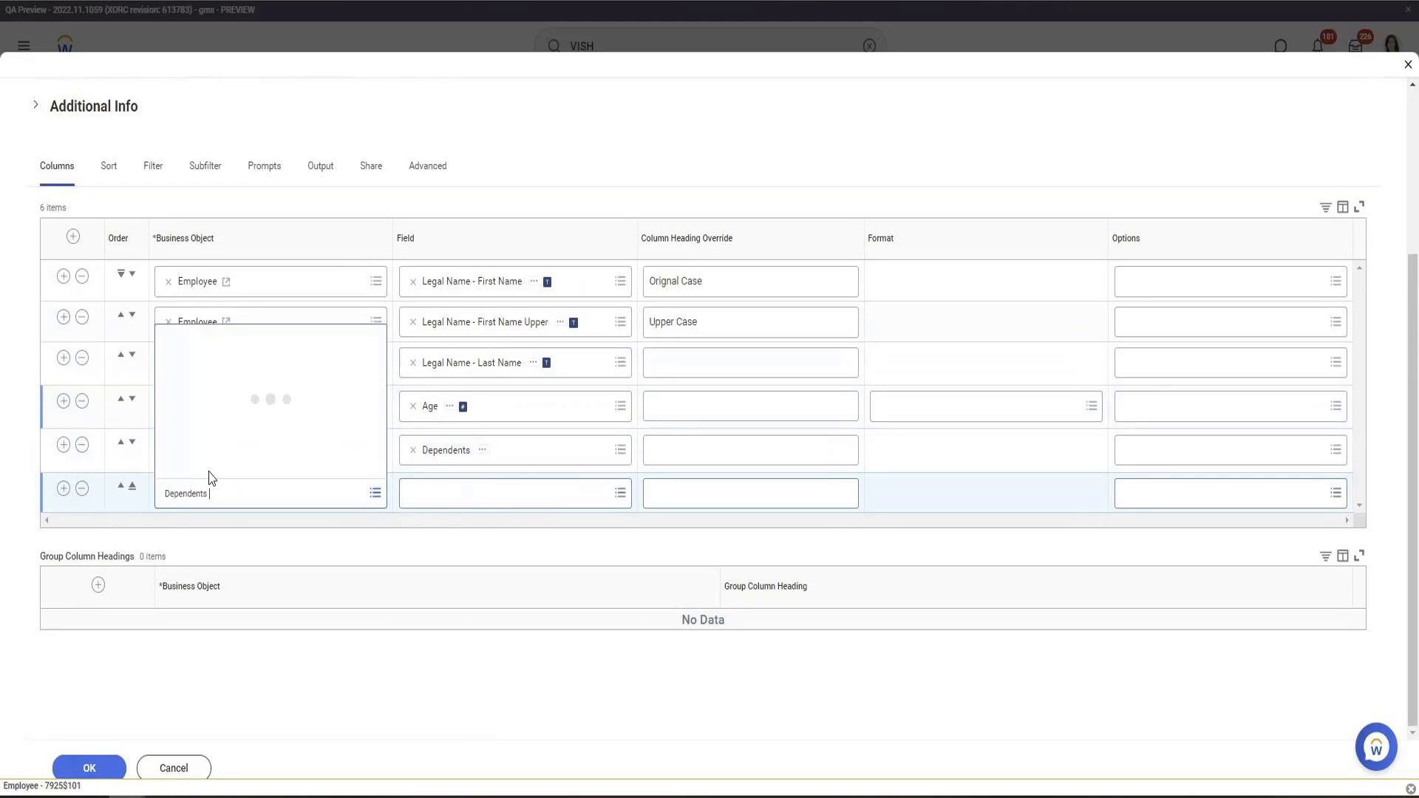
click(241, 399)
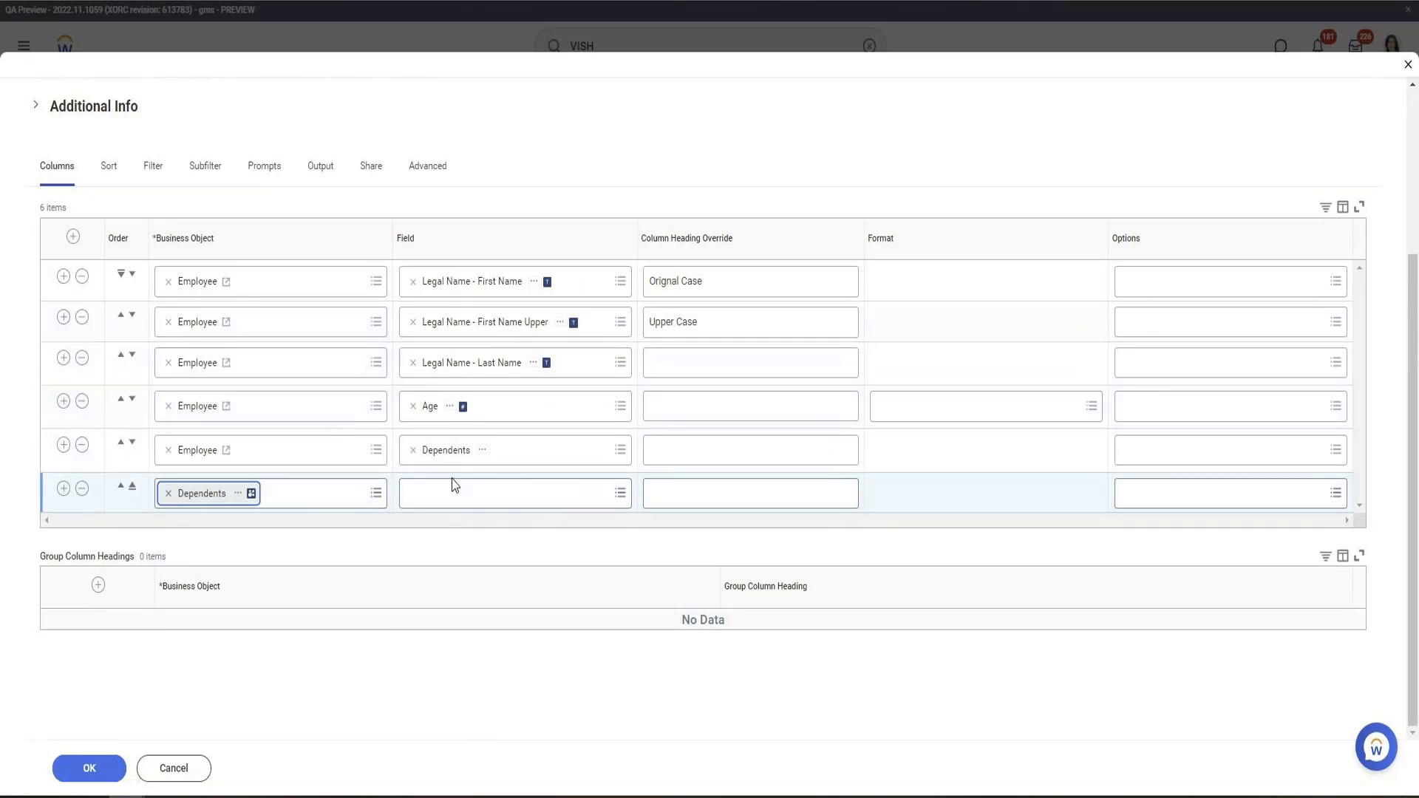
click(453, 489)
text(Name)
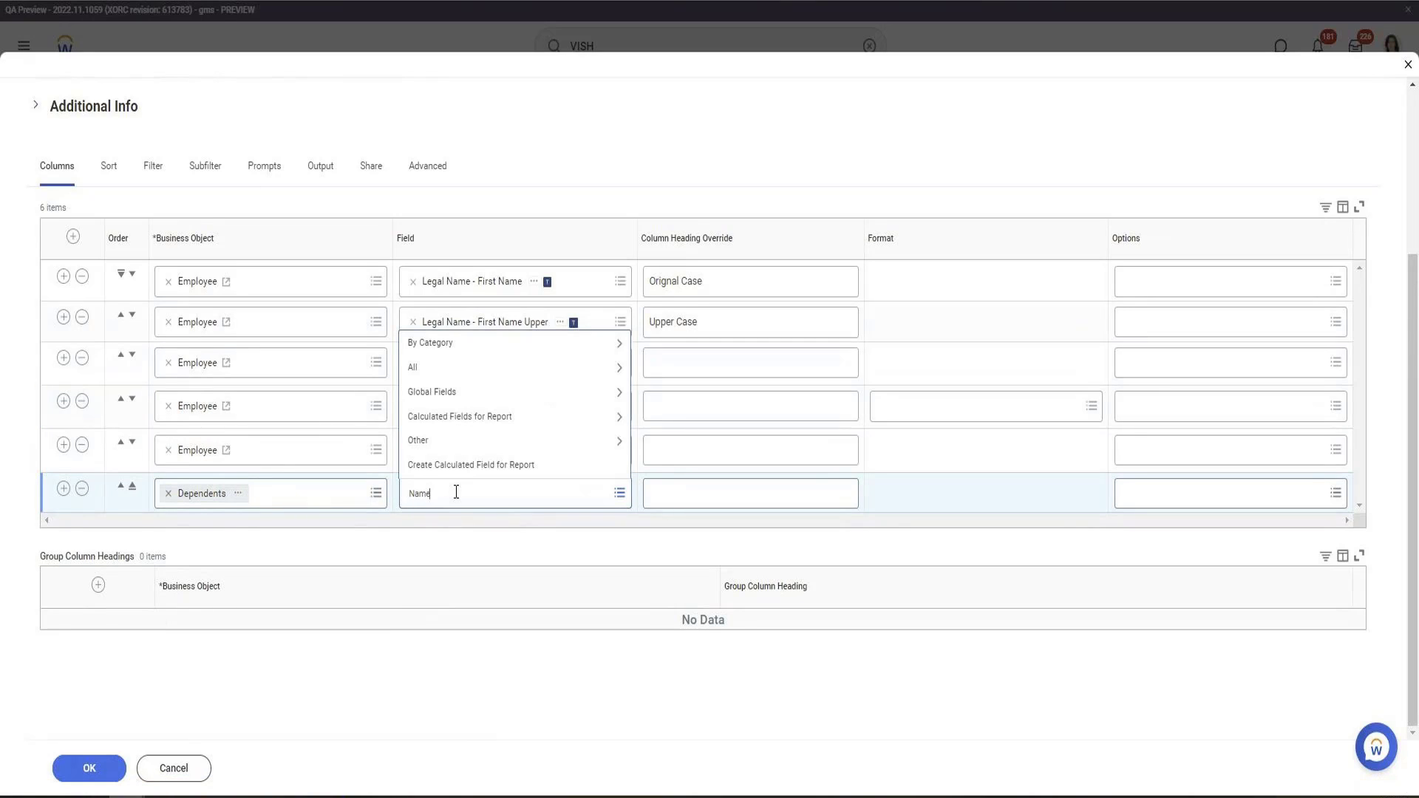
key(Return)
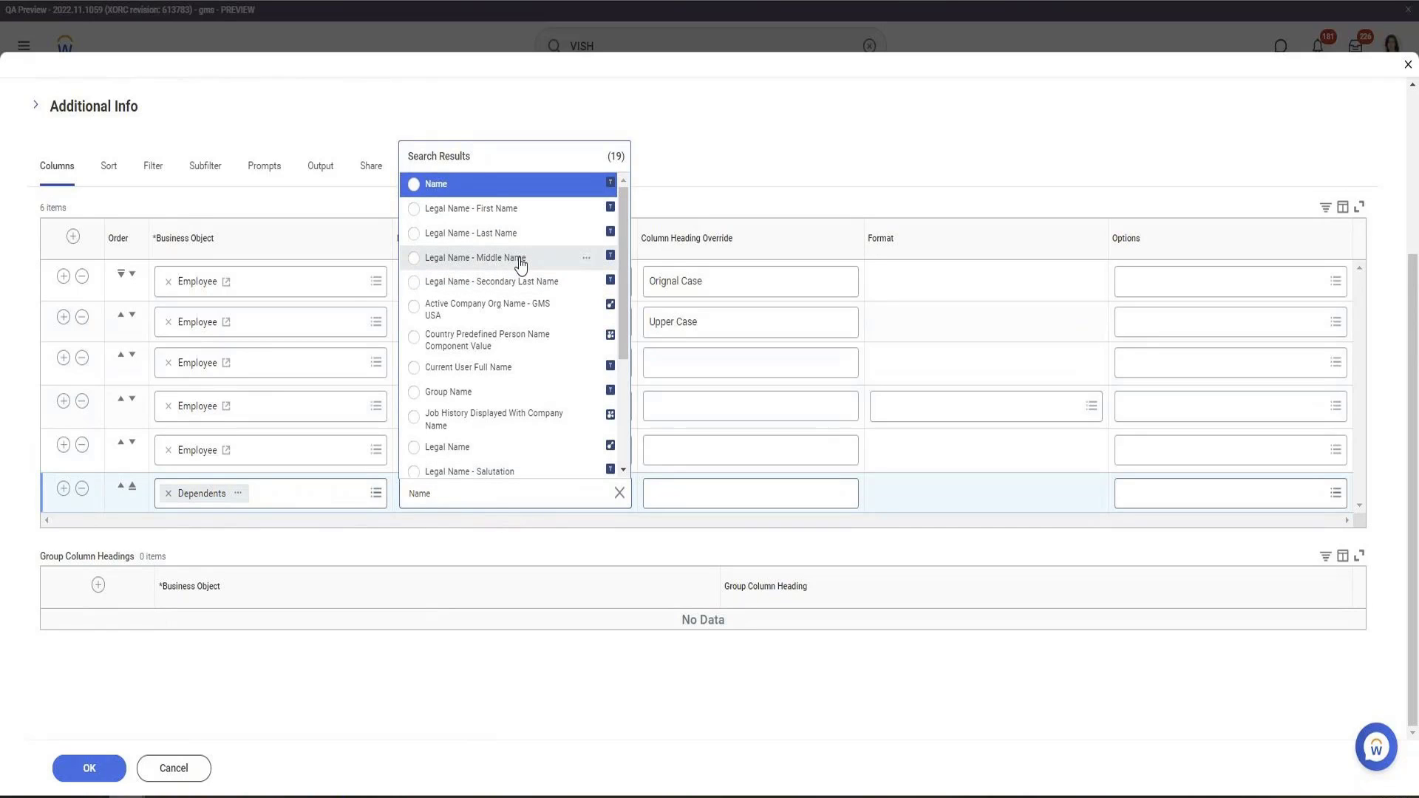
click(516, 210)
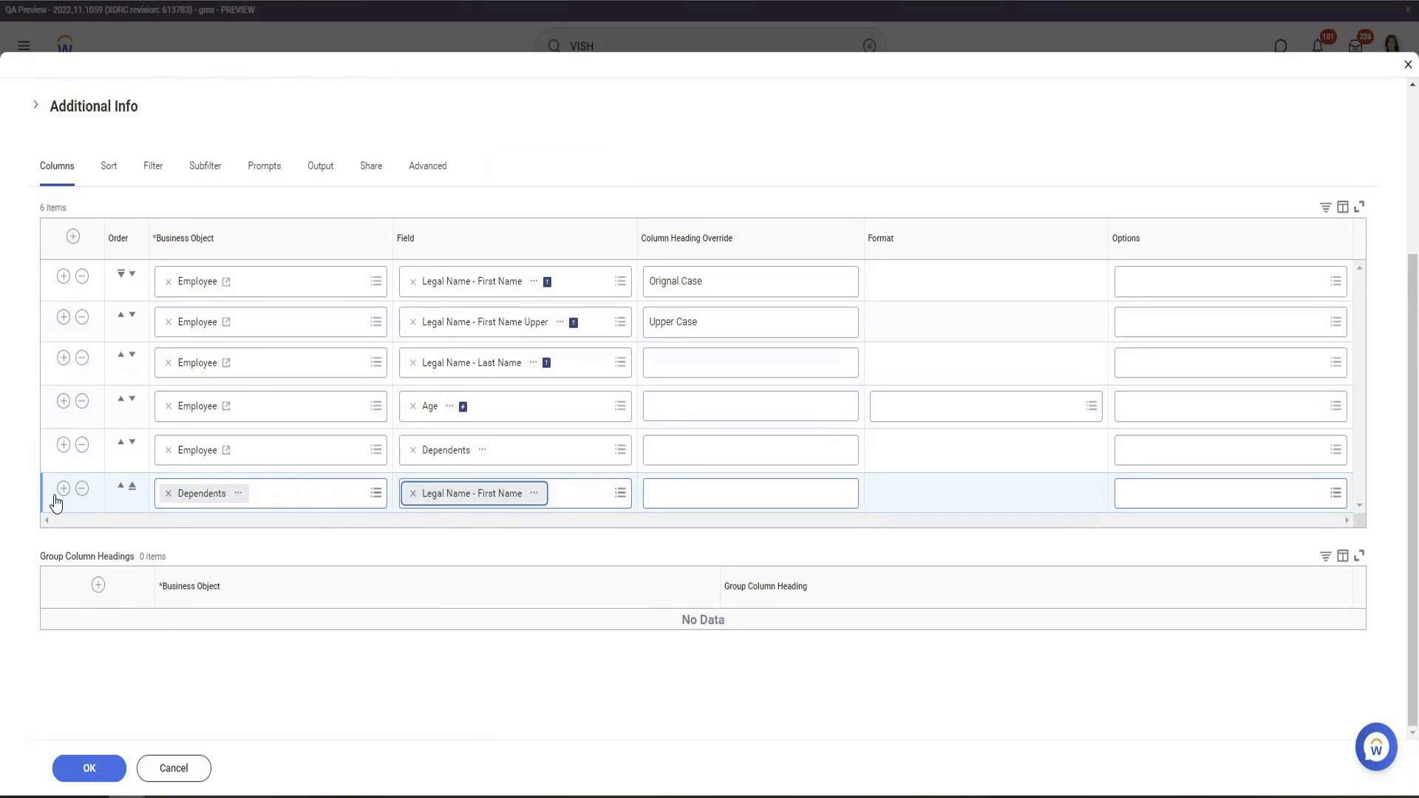
click(517, 539)
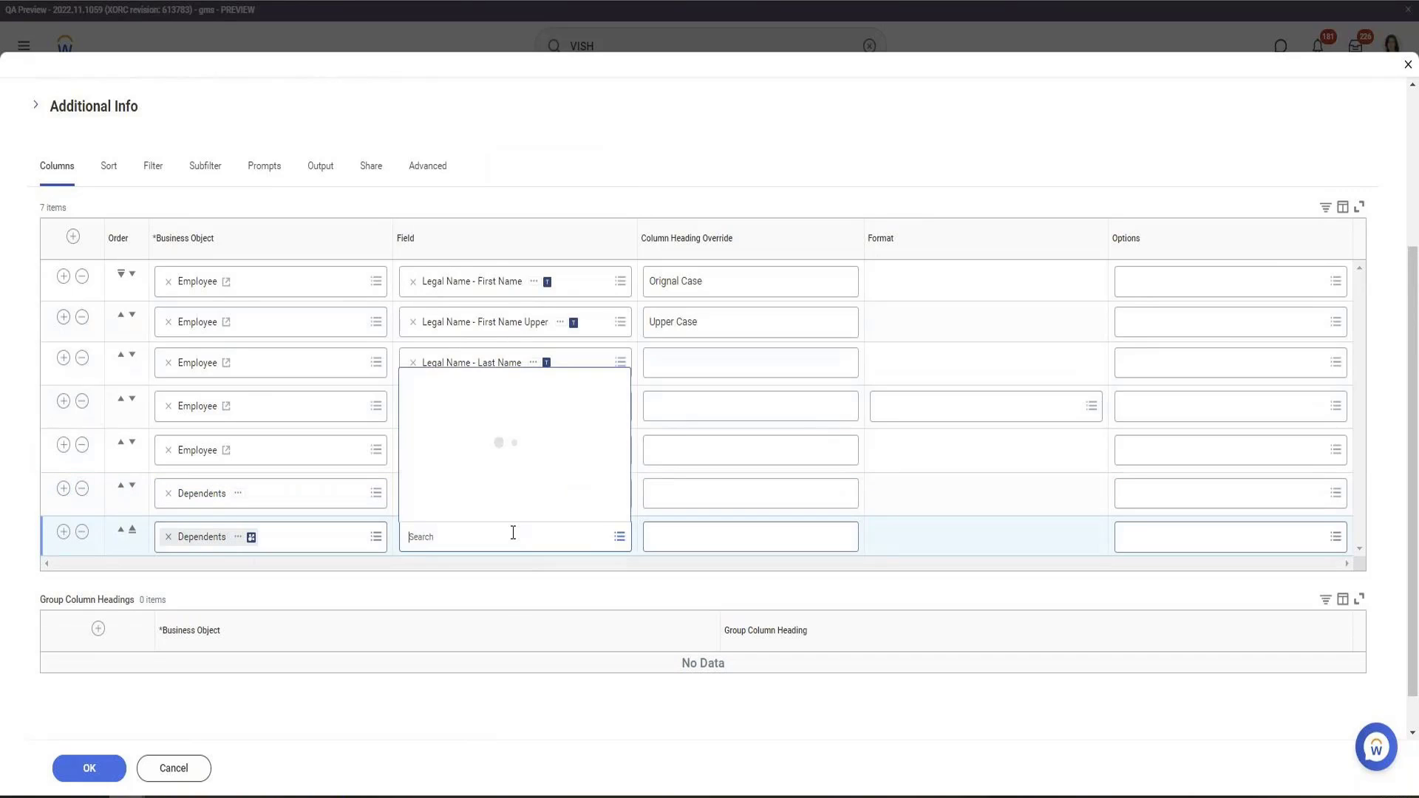
text(KEga)
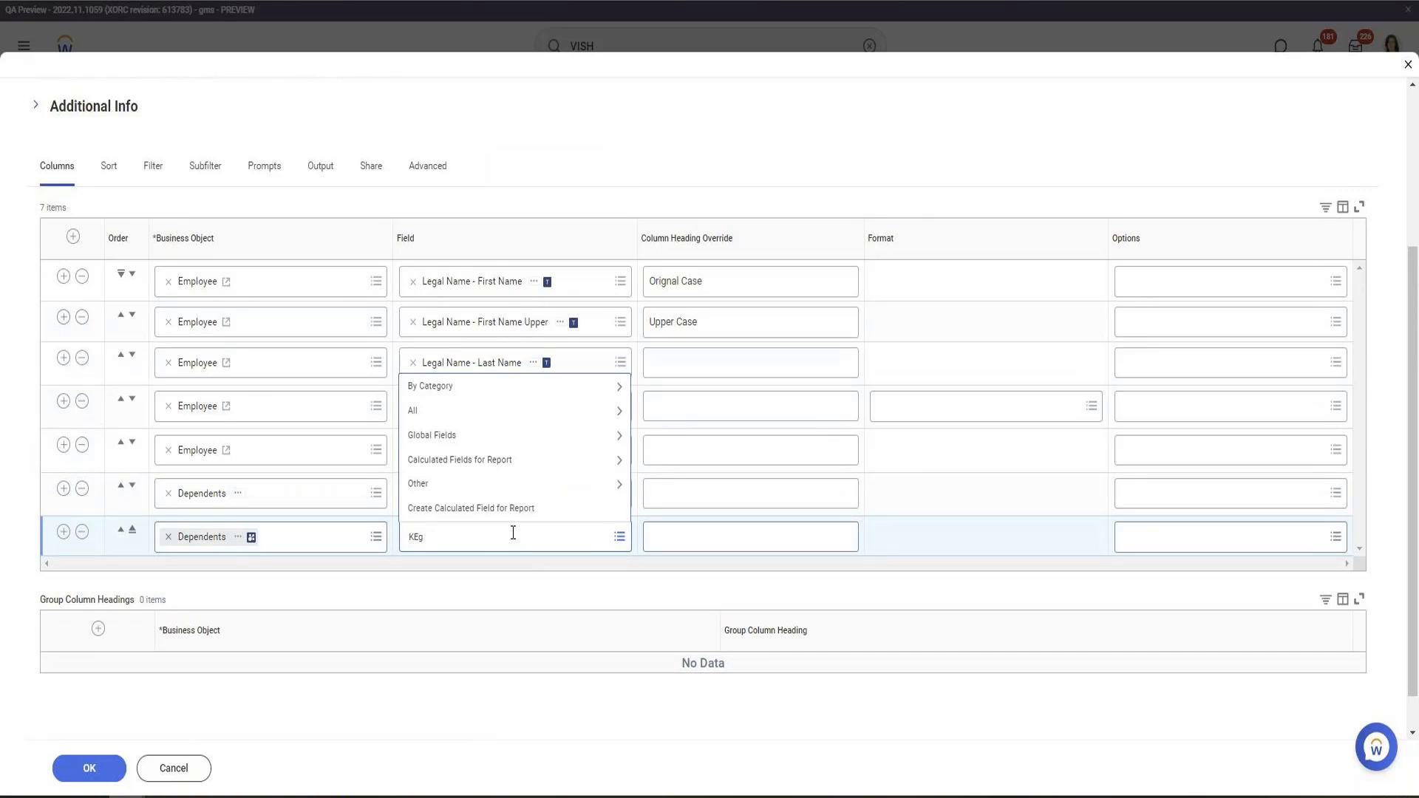
key(BackSpace)
key(BackSpace)
key(BackSpace)
text(Legal Name Lasty)
key(BackSpace)
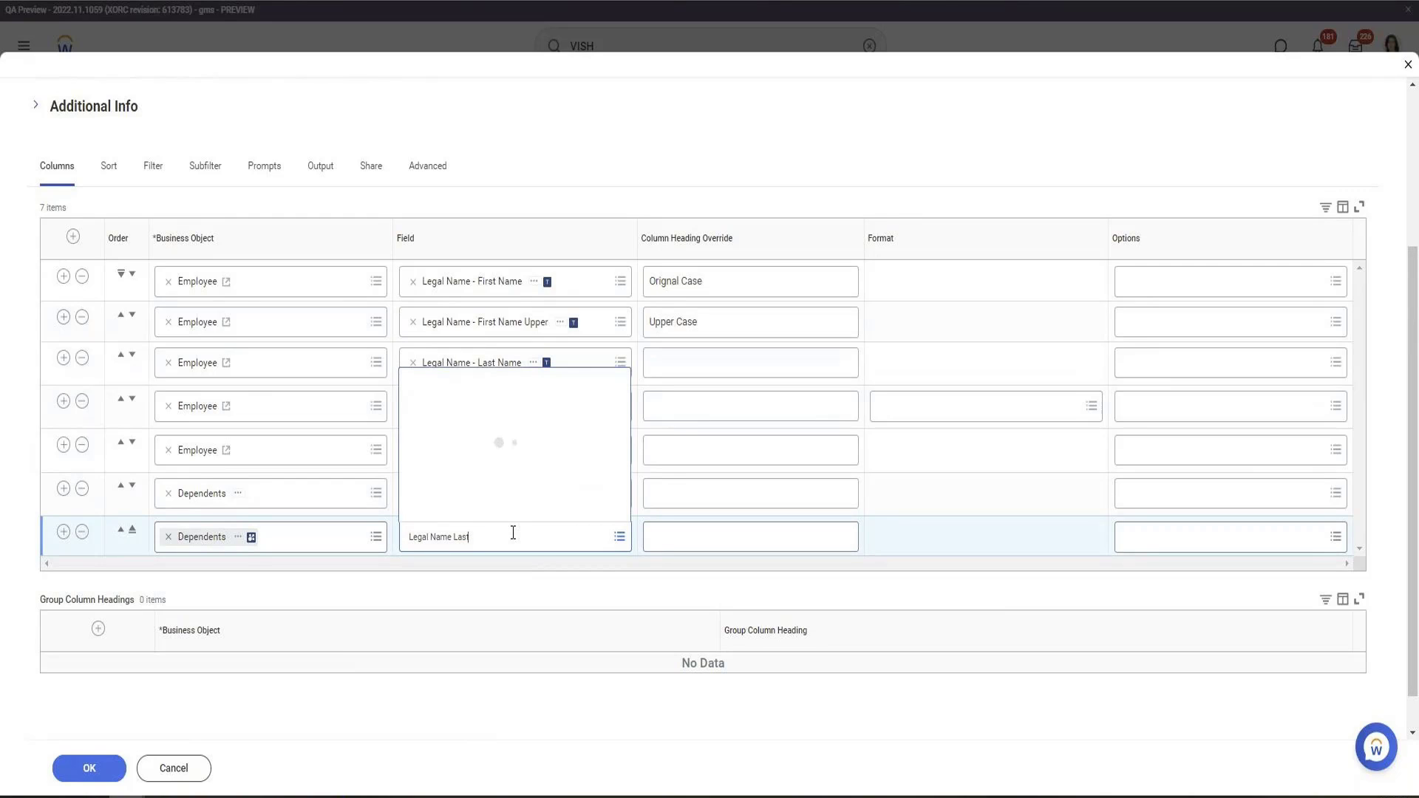
click(509, 488)
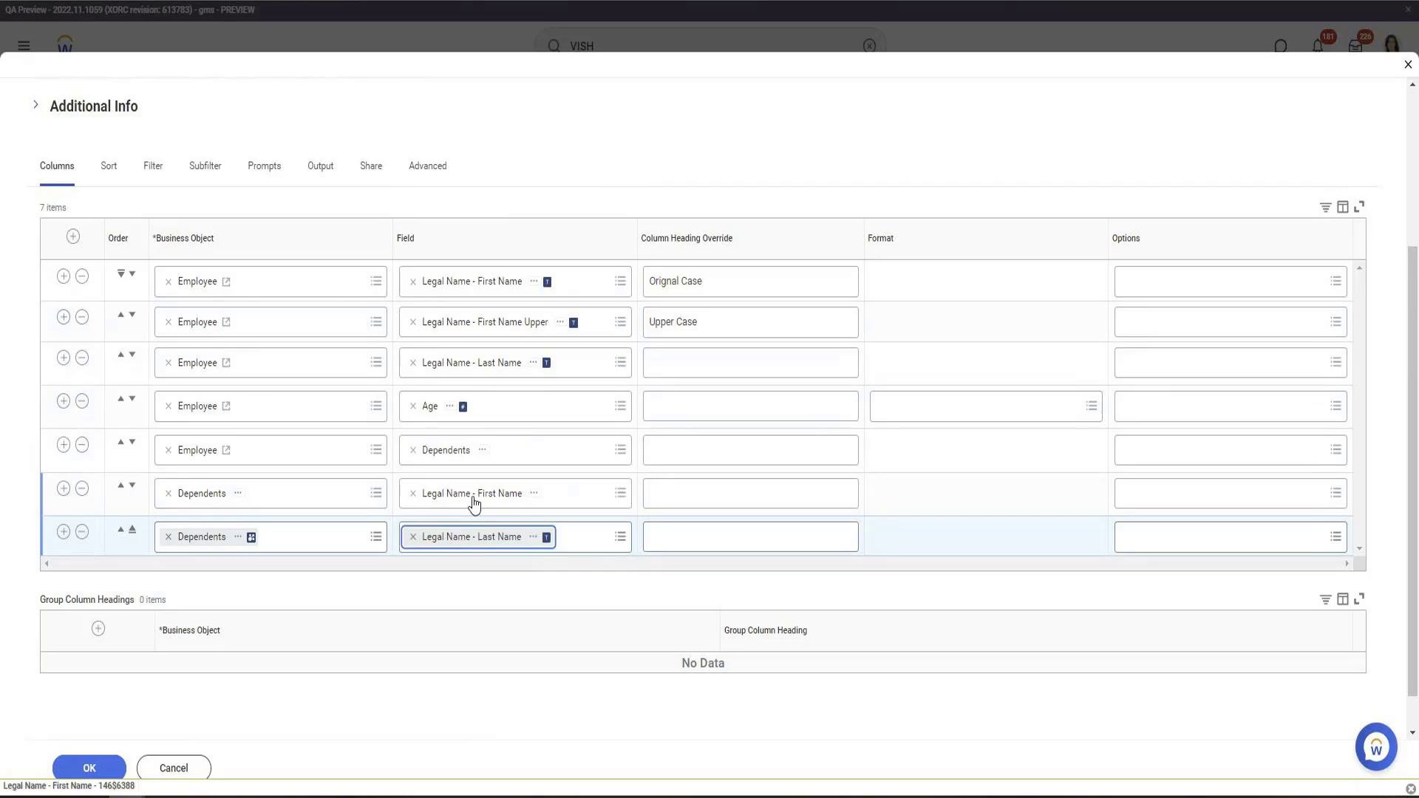
click(80, 532)
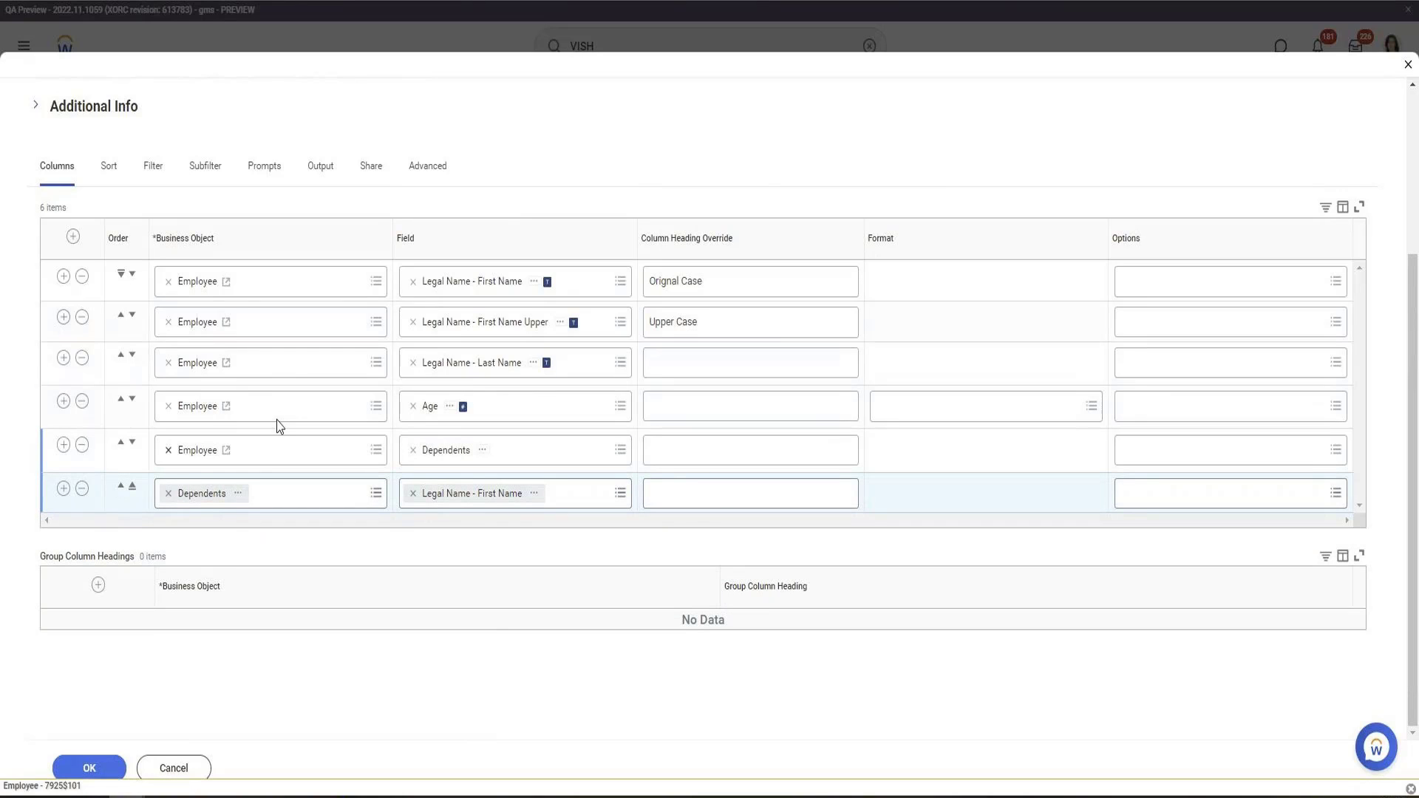
Step: Add a column below the dependents' first name, using business object Dependents and the field Relationship
click(64, 487)
click(500, 529)
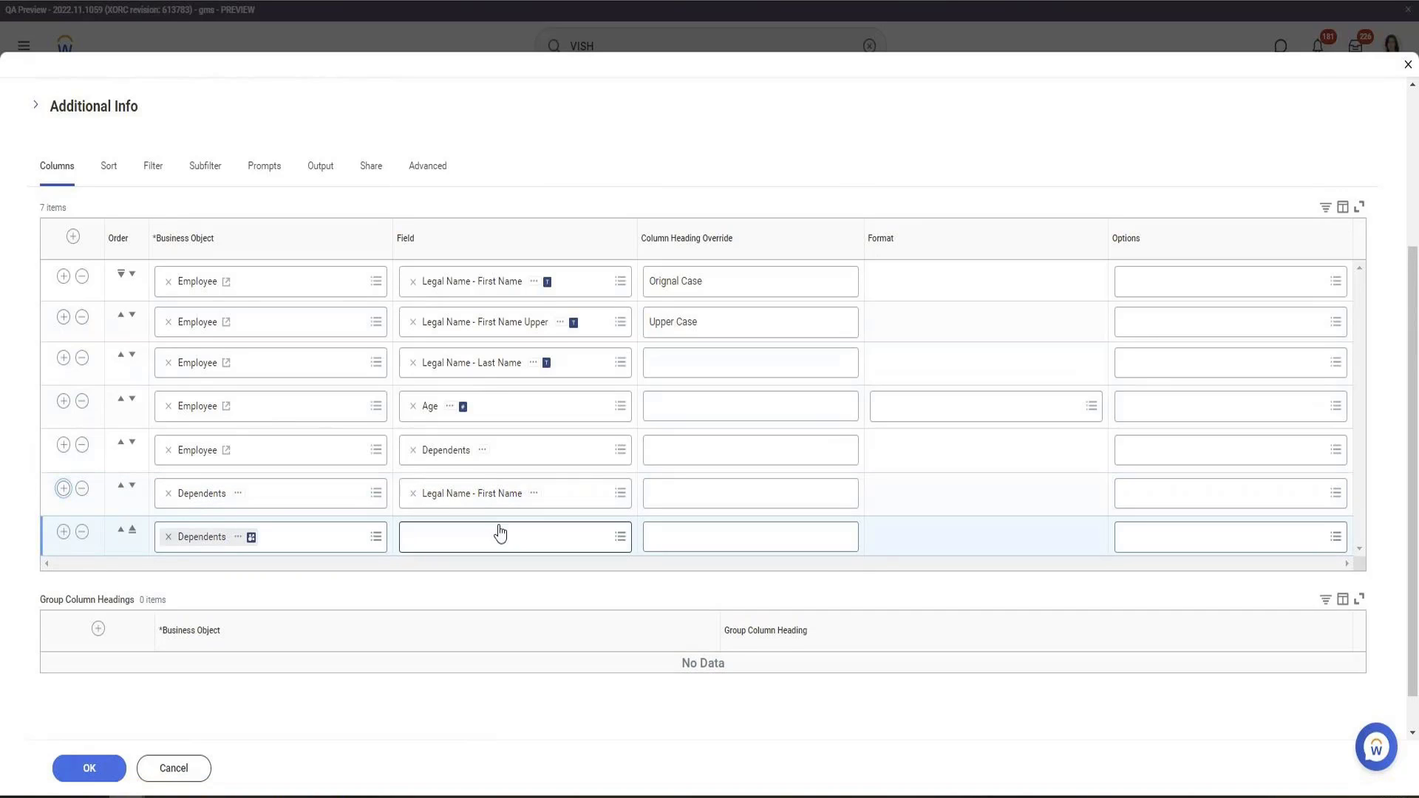
text(Rela)
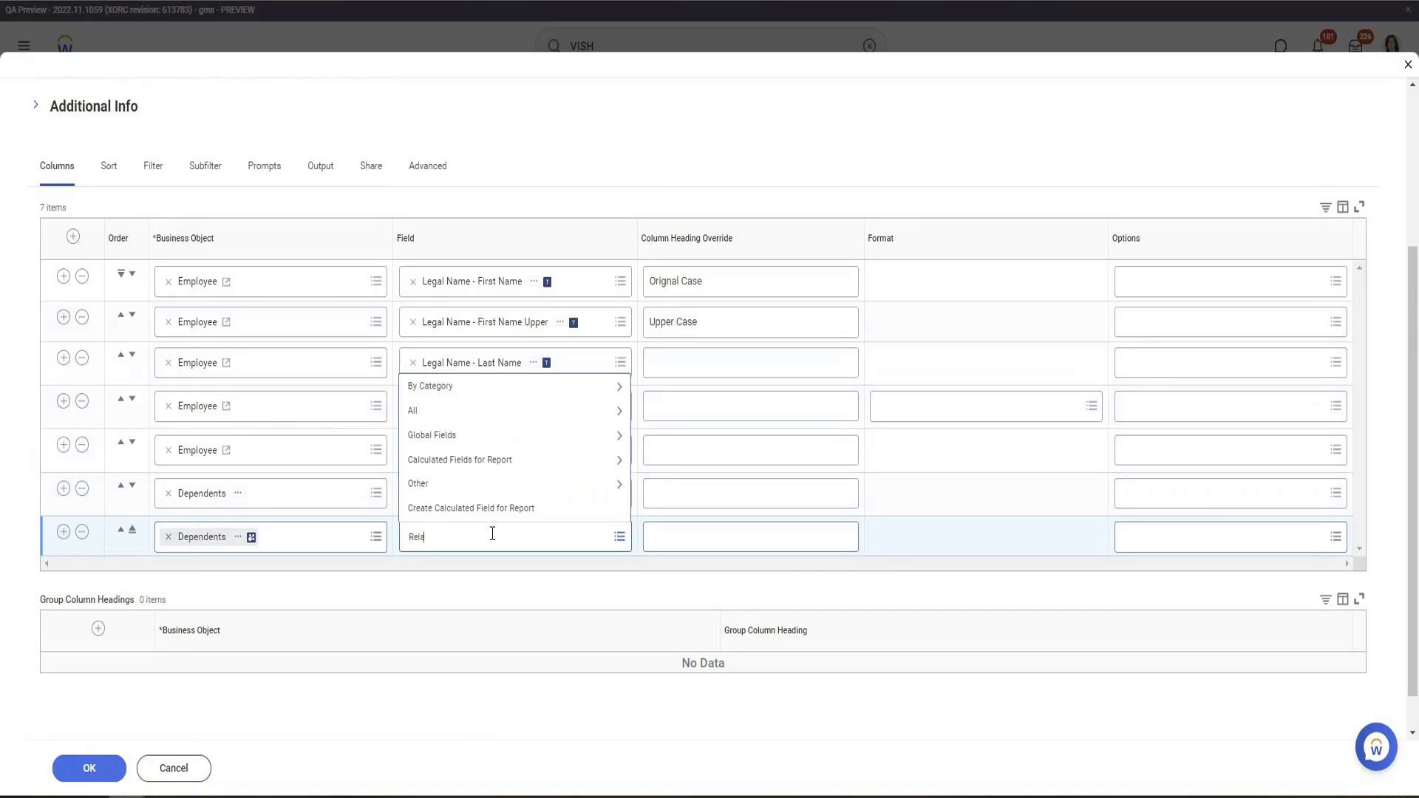
text(tion)
key(Return)
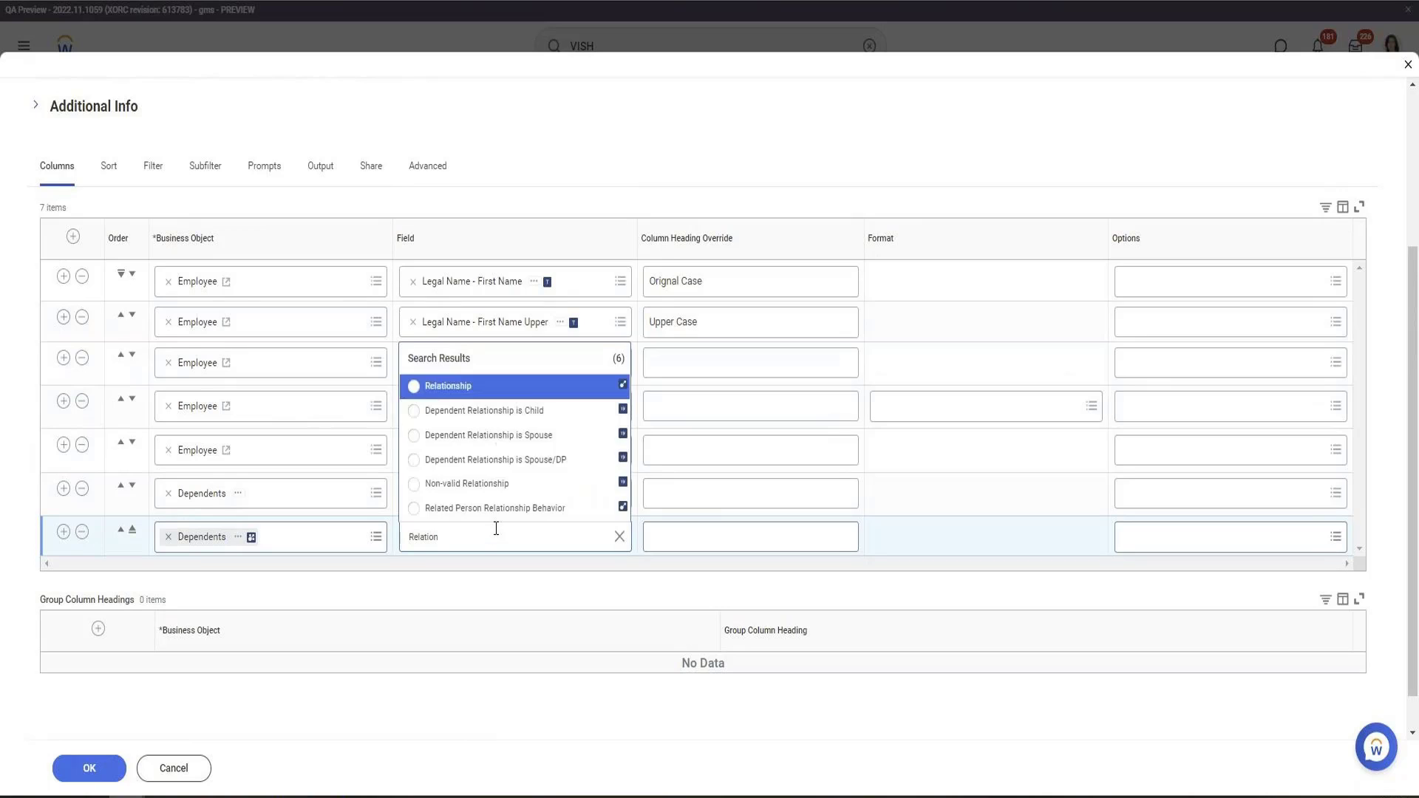
click(487, 386)
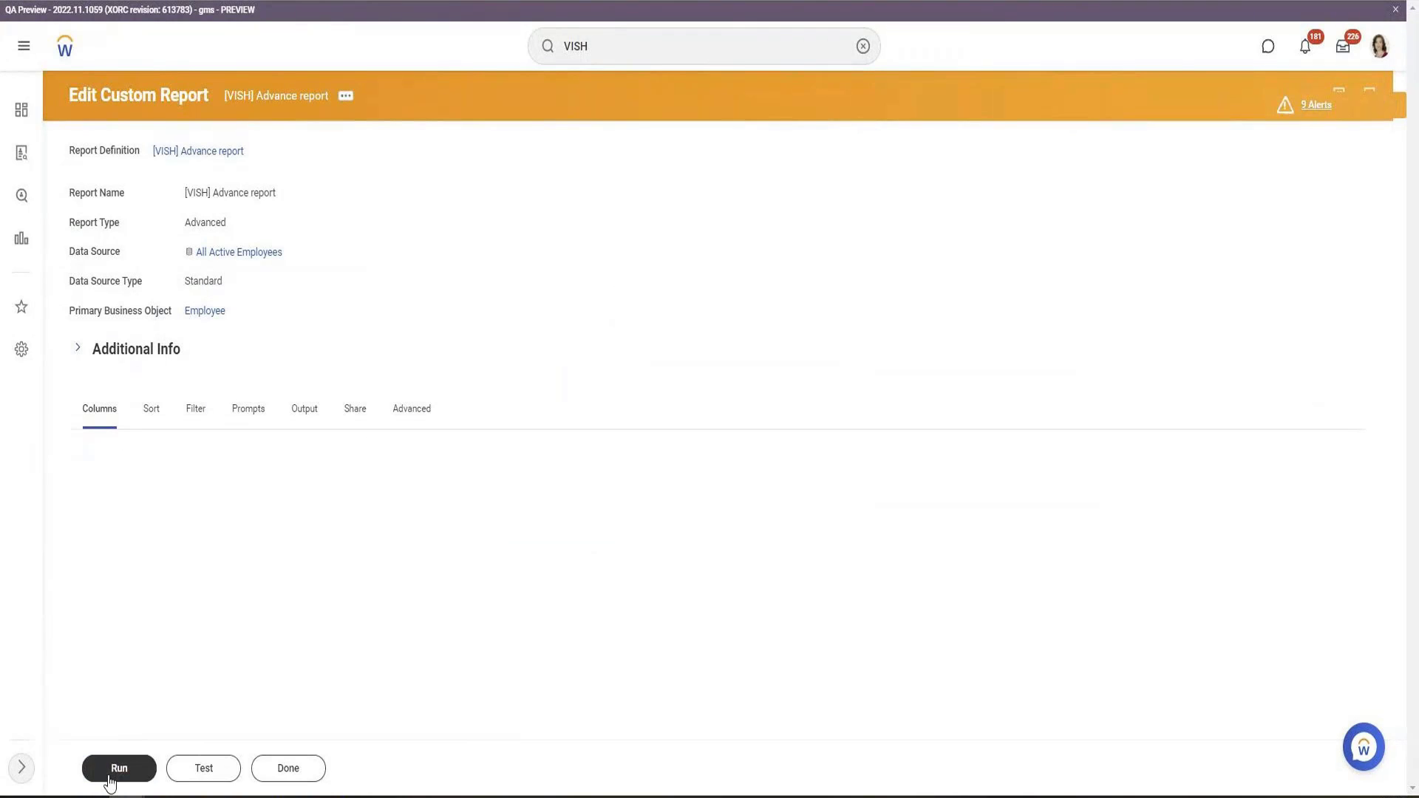
Step: Run the report and highlight the first name of the first employee's spouse in the results
click(117, 770)
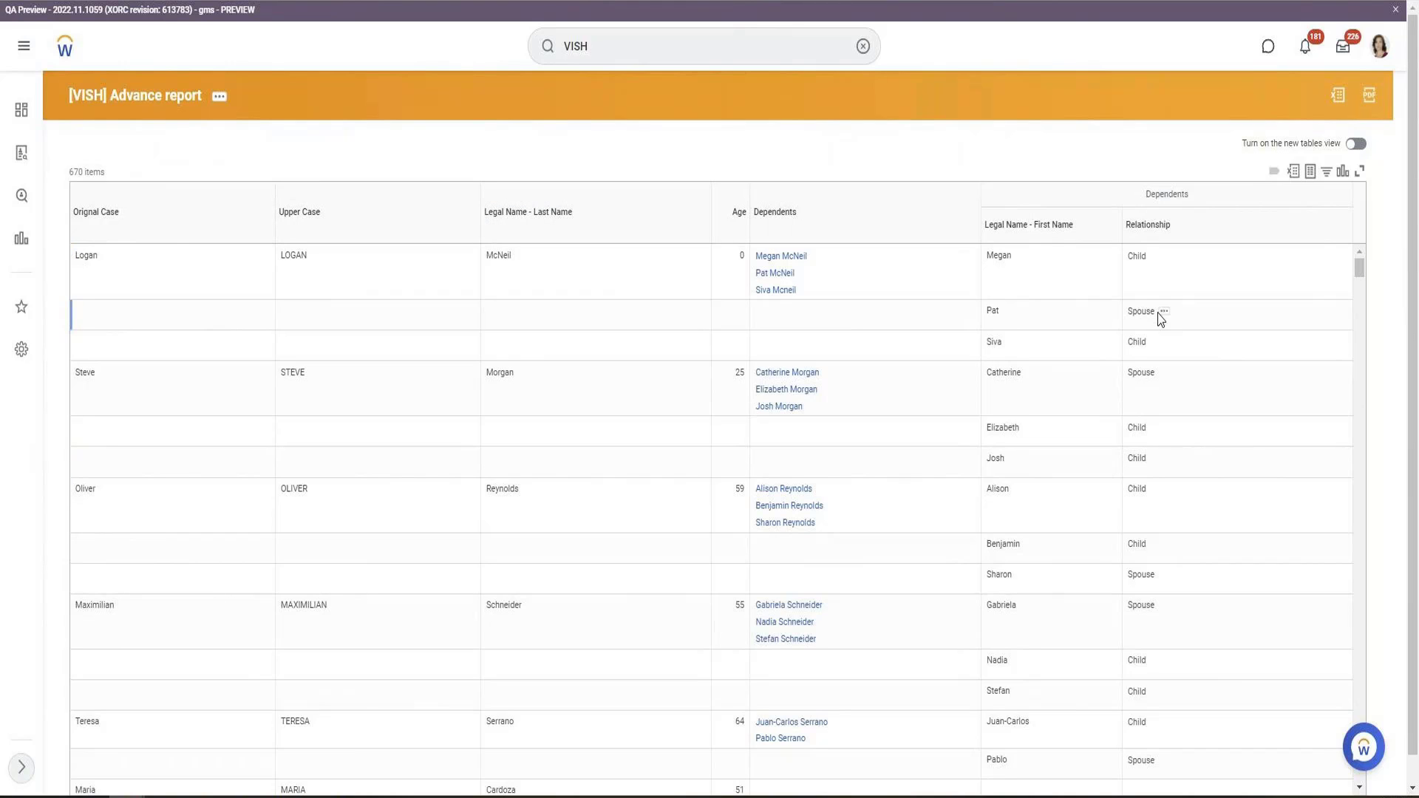
double_click(992, 310)
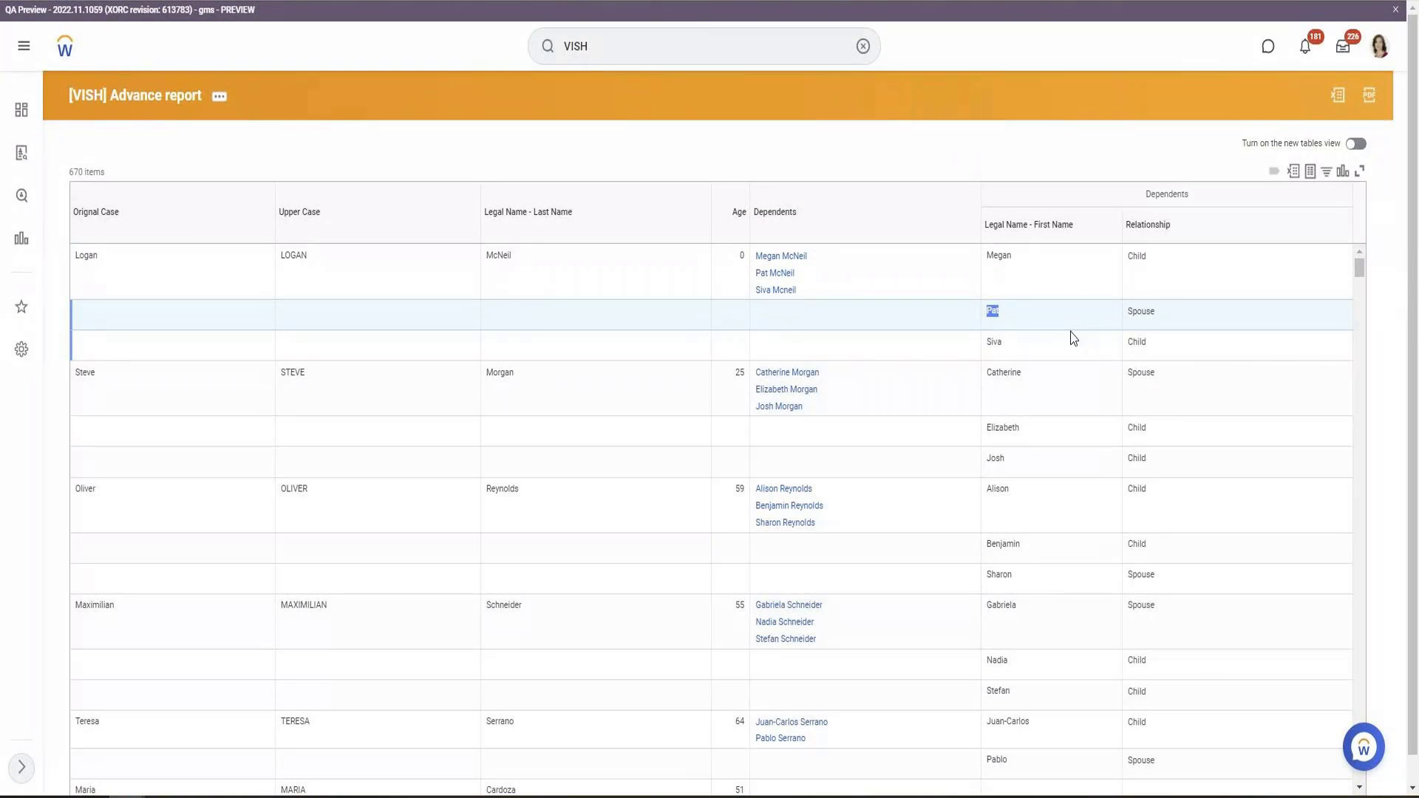
Step: Reopen the report definition for editing and add an Employee column row directly below Age
click(225, 109)
mouse_move(288, 148)
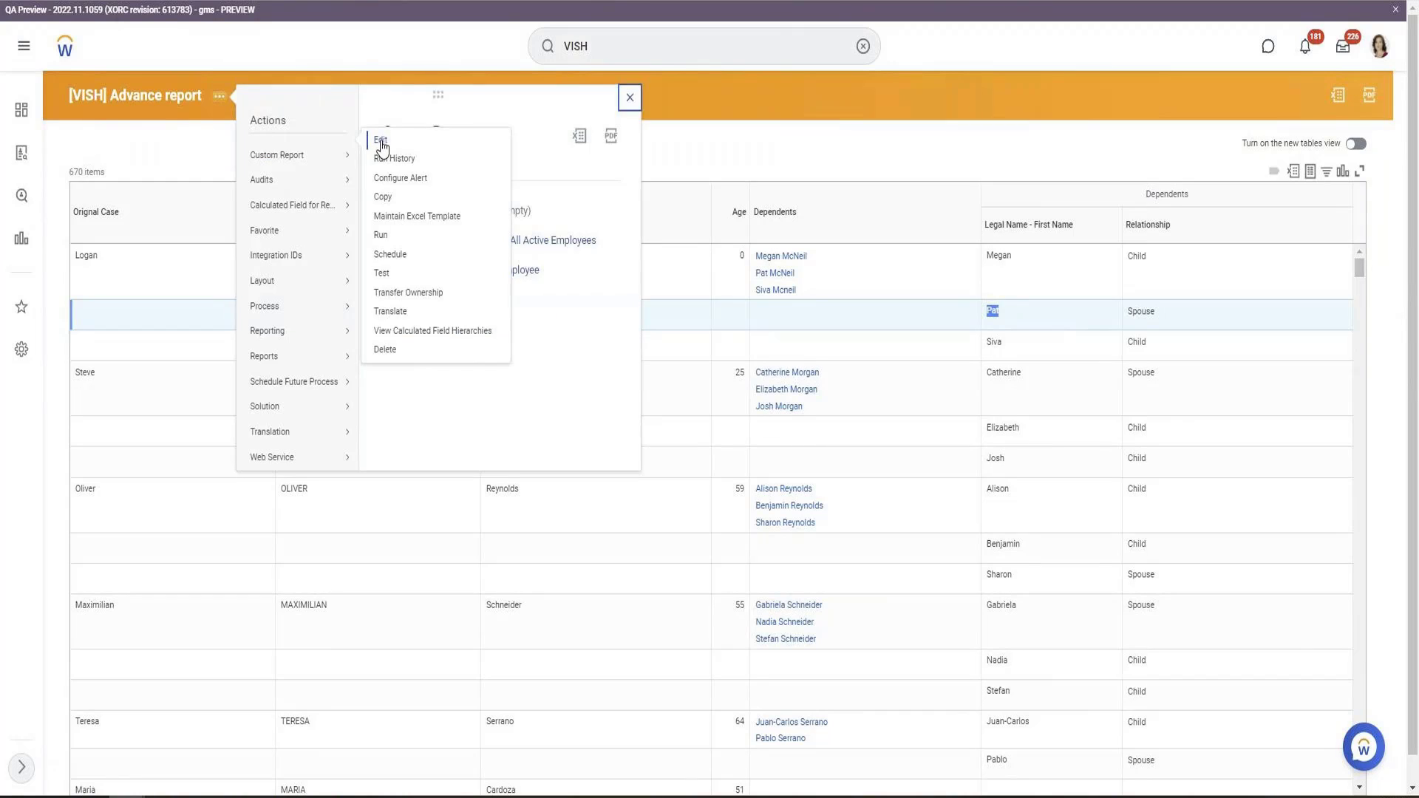
click(381, 144)
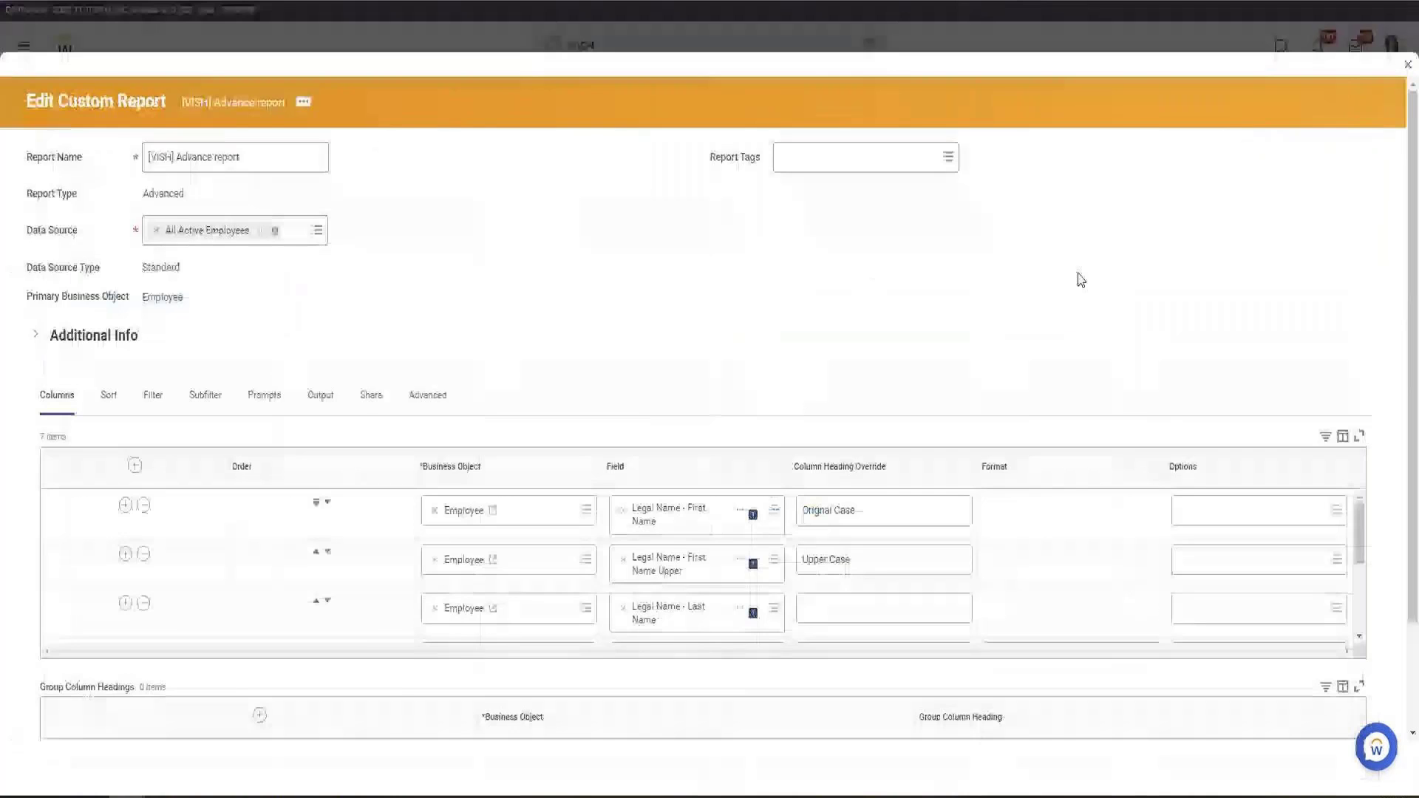
scroll(1003, 288, down, 4)
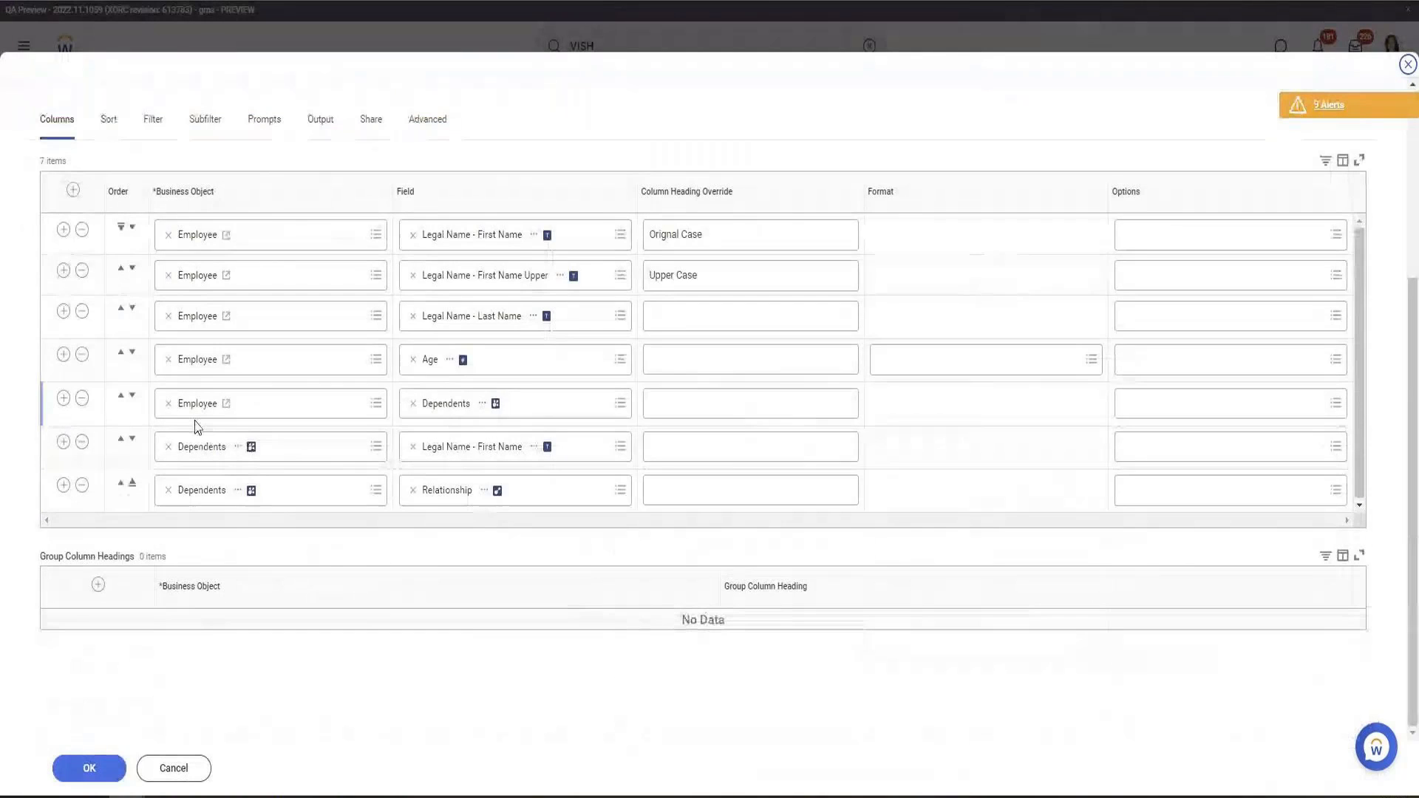
click(63, 355)
Step: Start a report calculated field for the new row, named Dependent Is Spouse, with the True/False Condition function
click(471, 405)
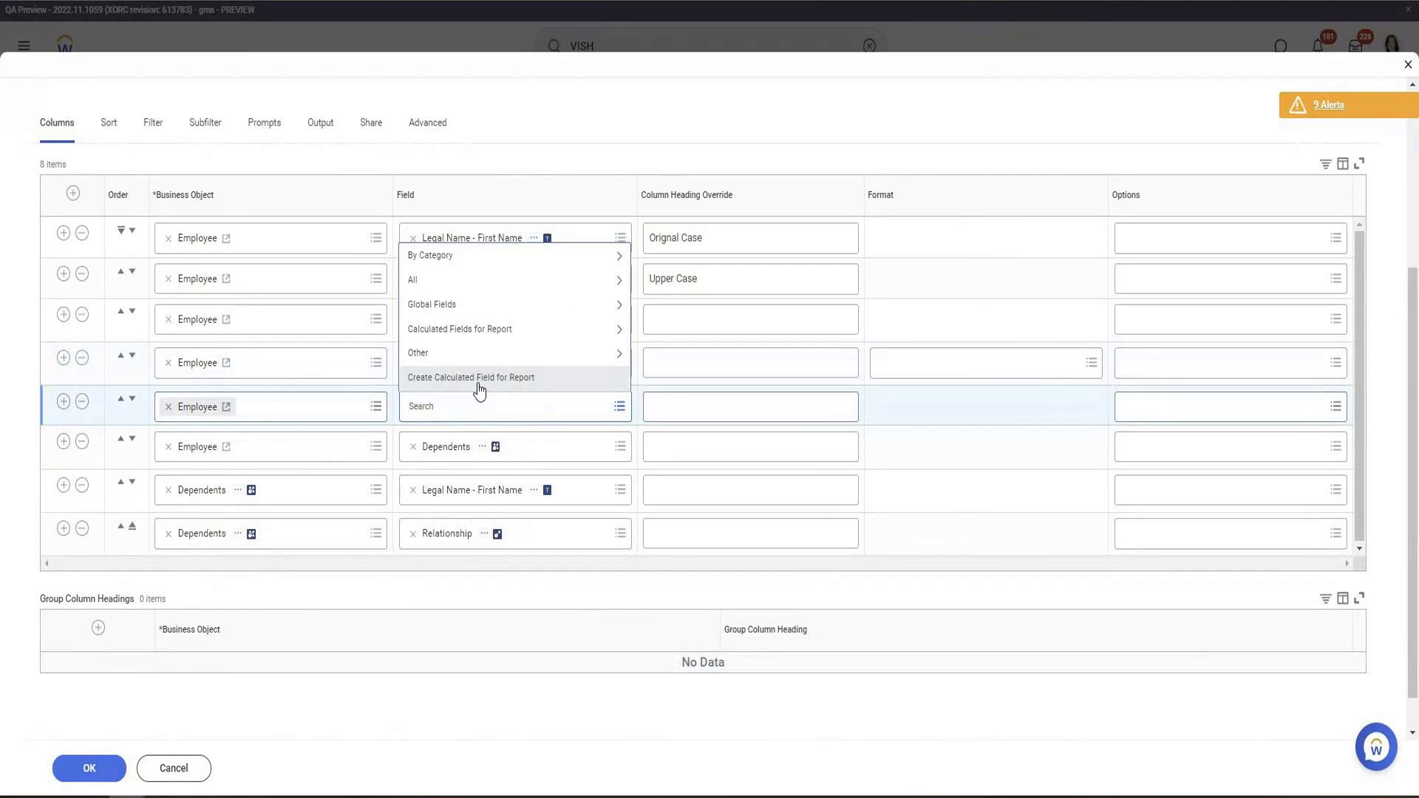
click(480, 377)
click(143, 201)
text(D)
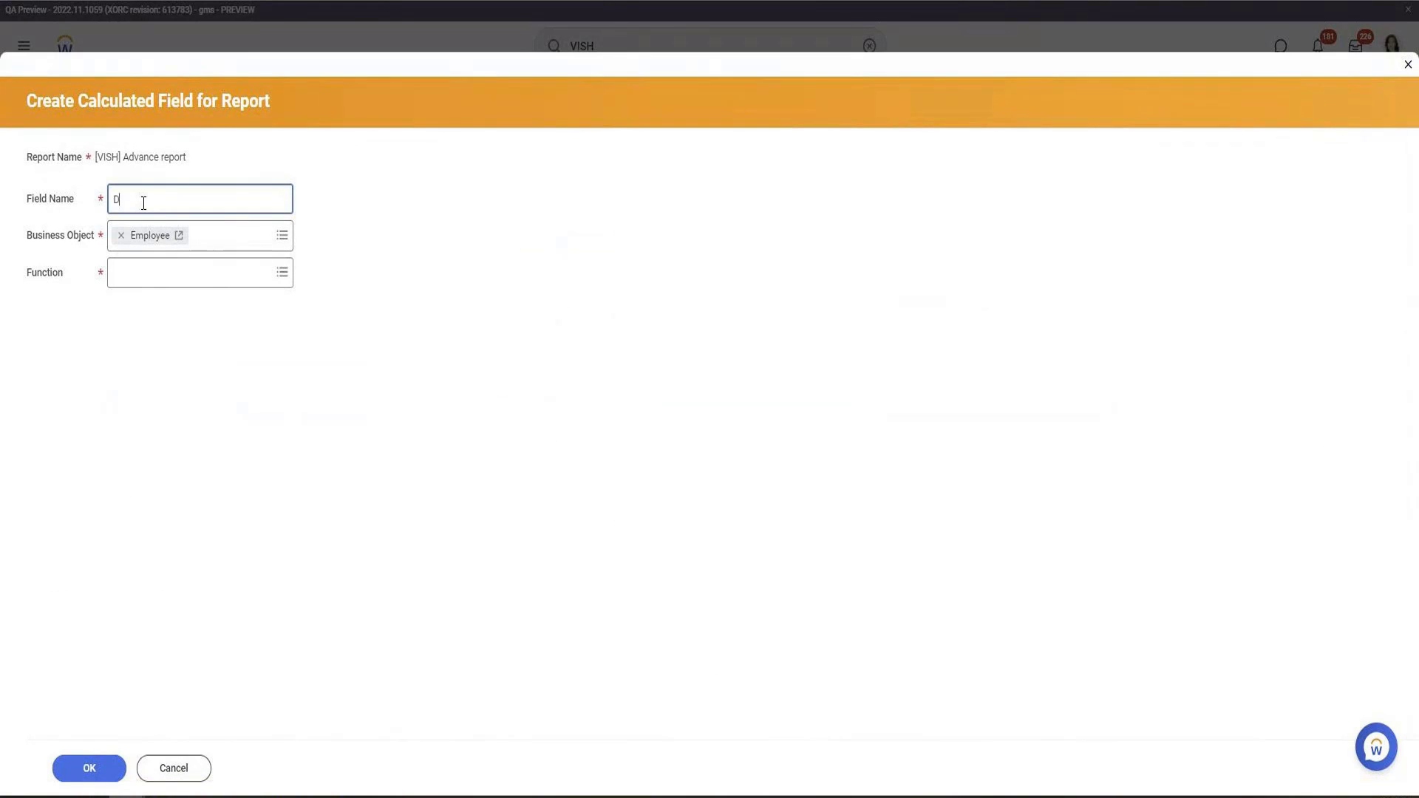
text(ependent Is Spouse)
click(181, 277)
text(true)
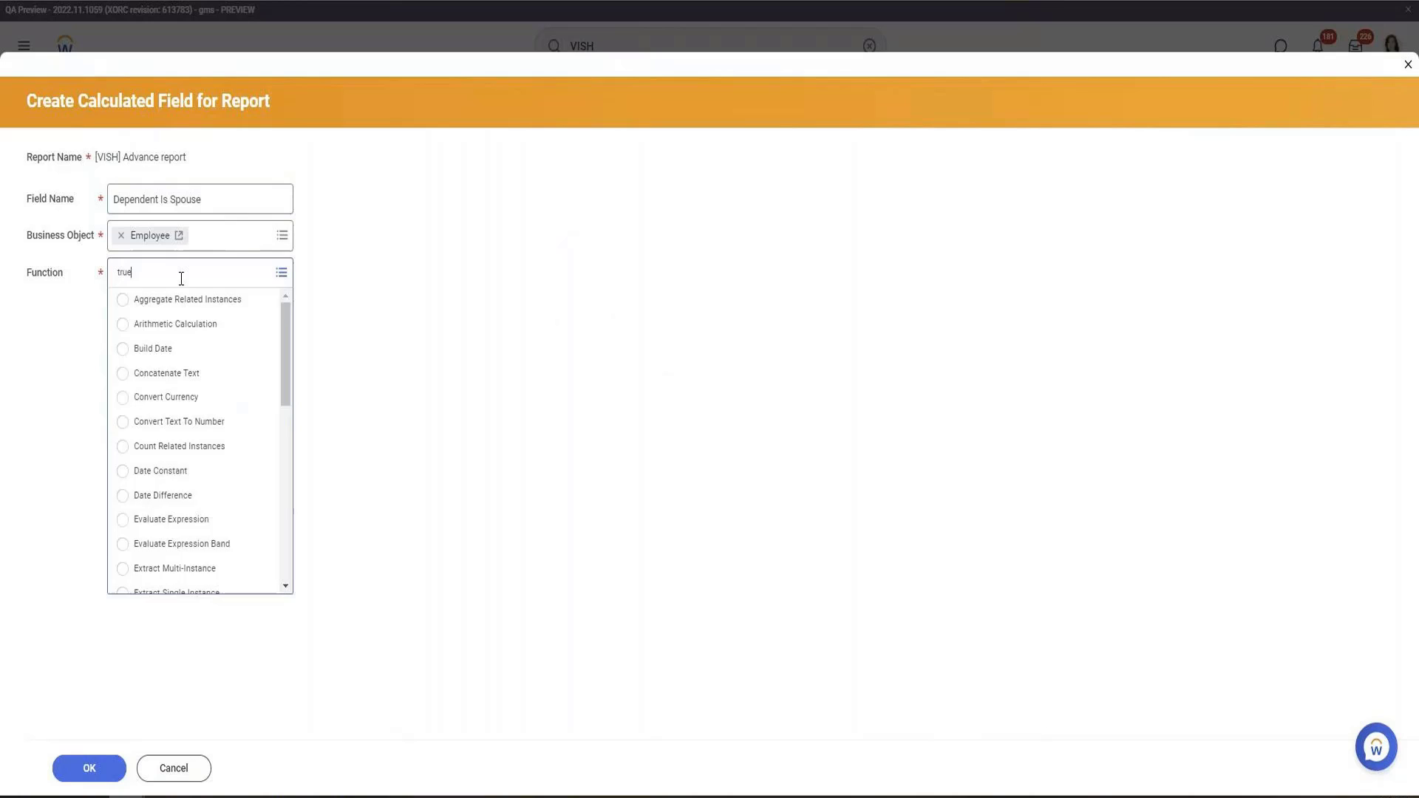
key(Return)
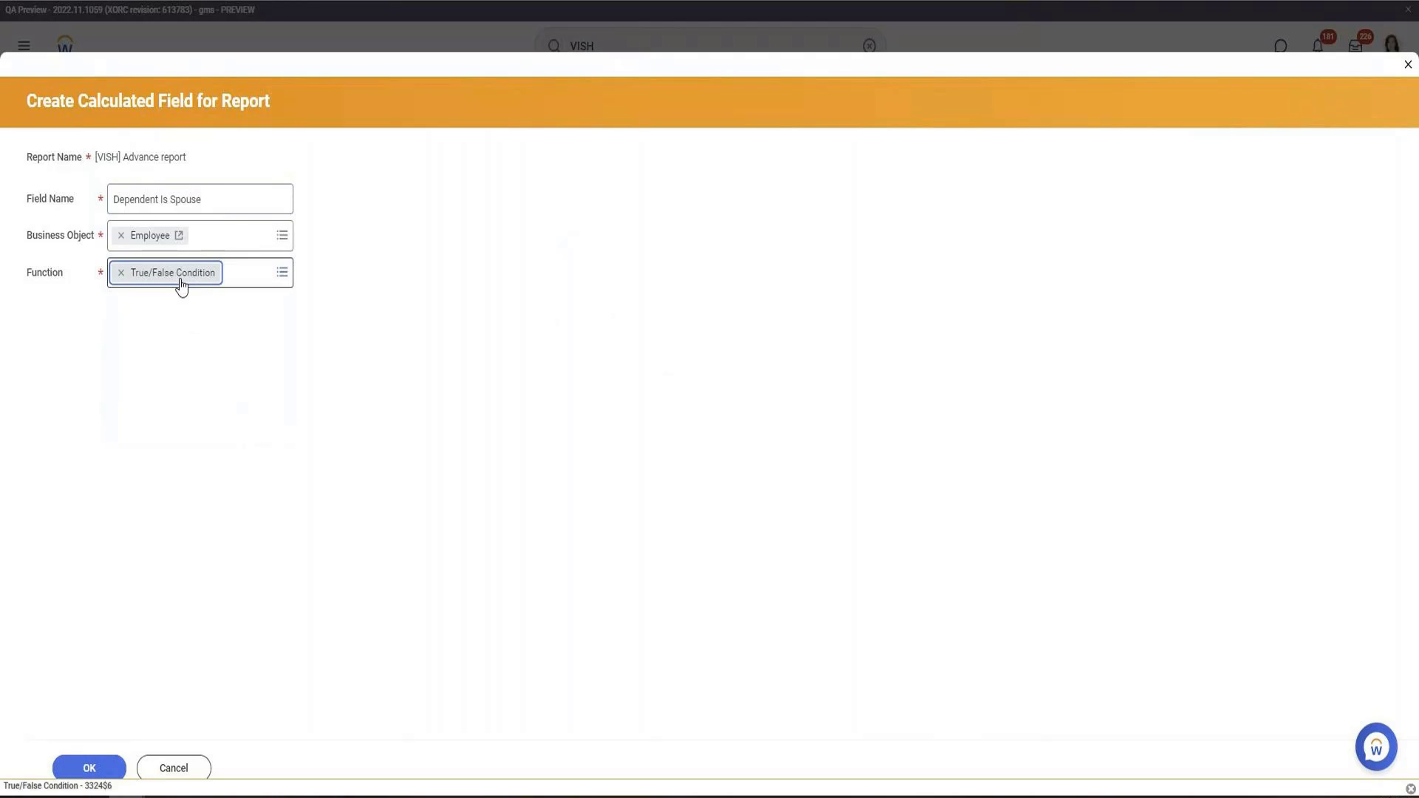
click(90, 769)
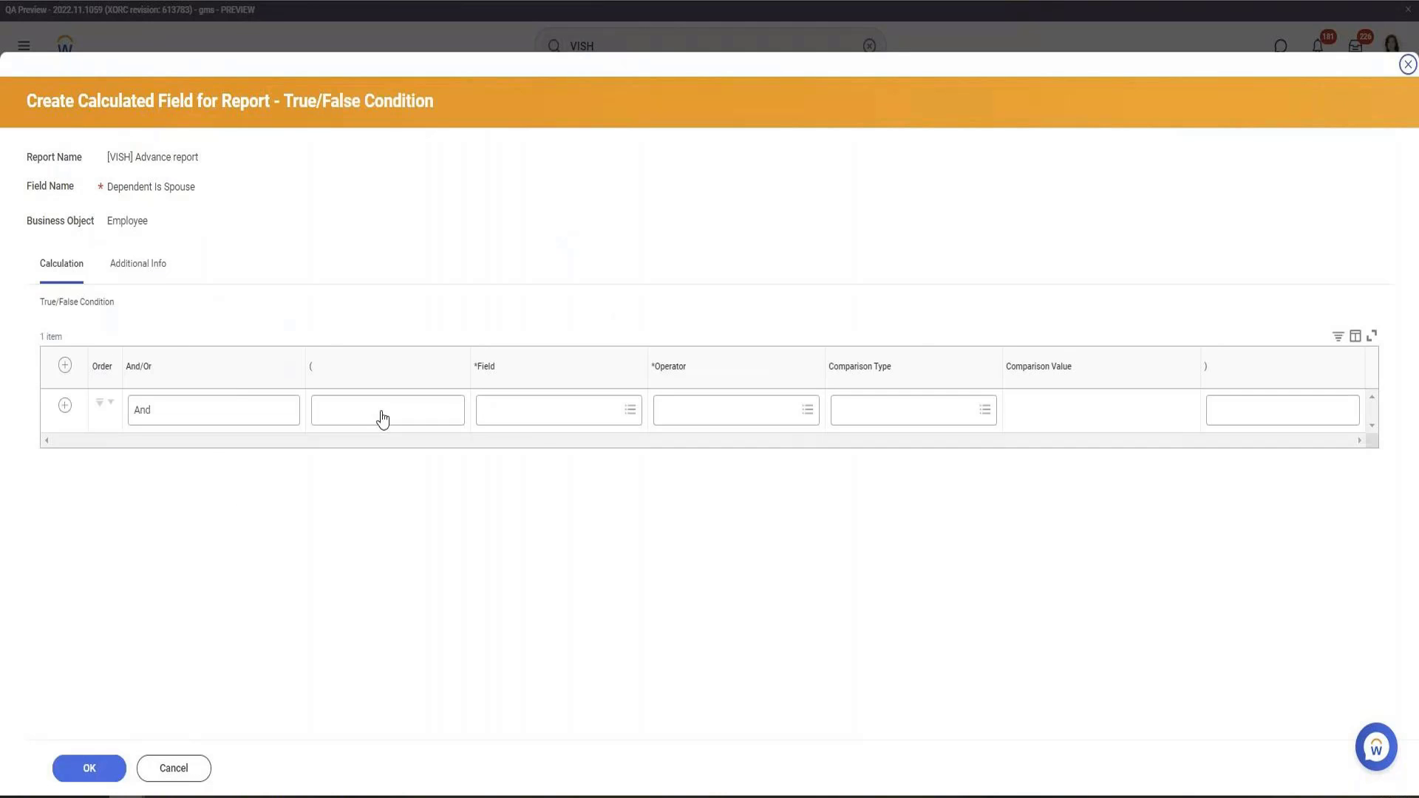
click(526, 411)
text(Dependent)
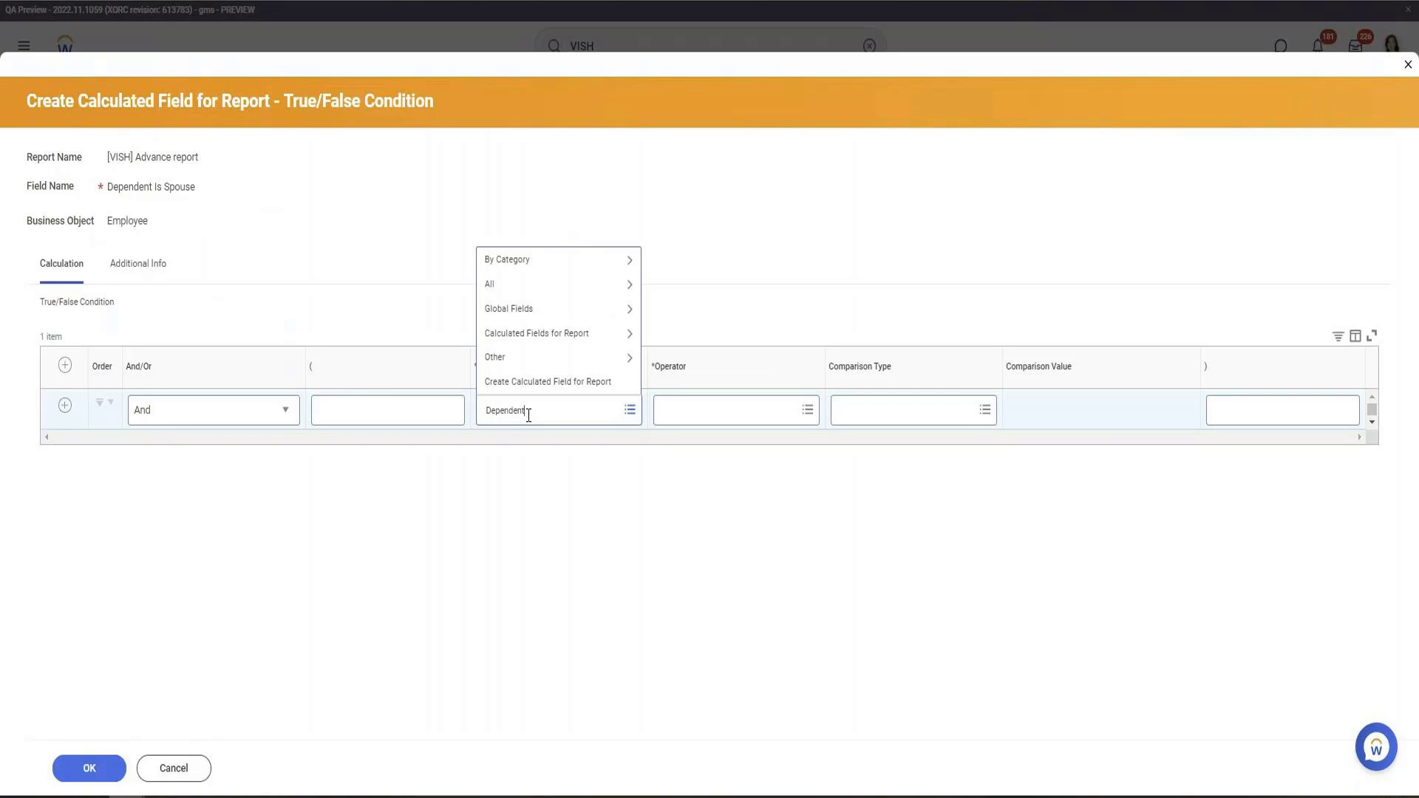
key(Return)
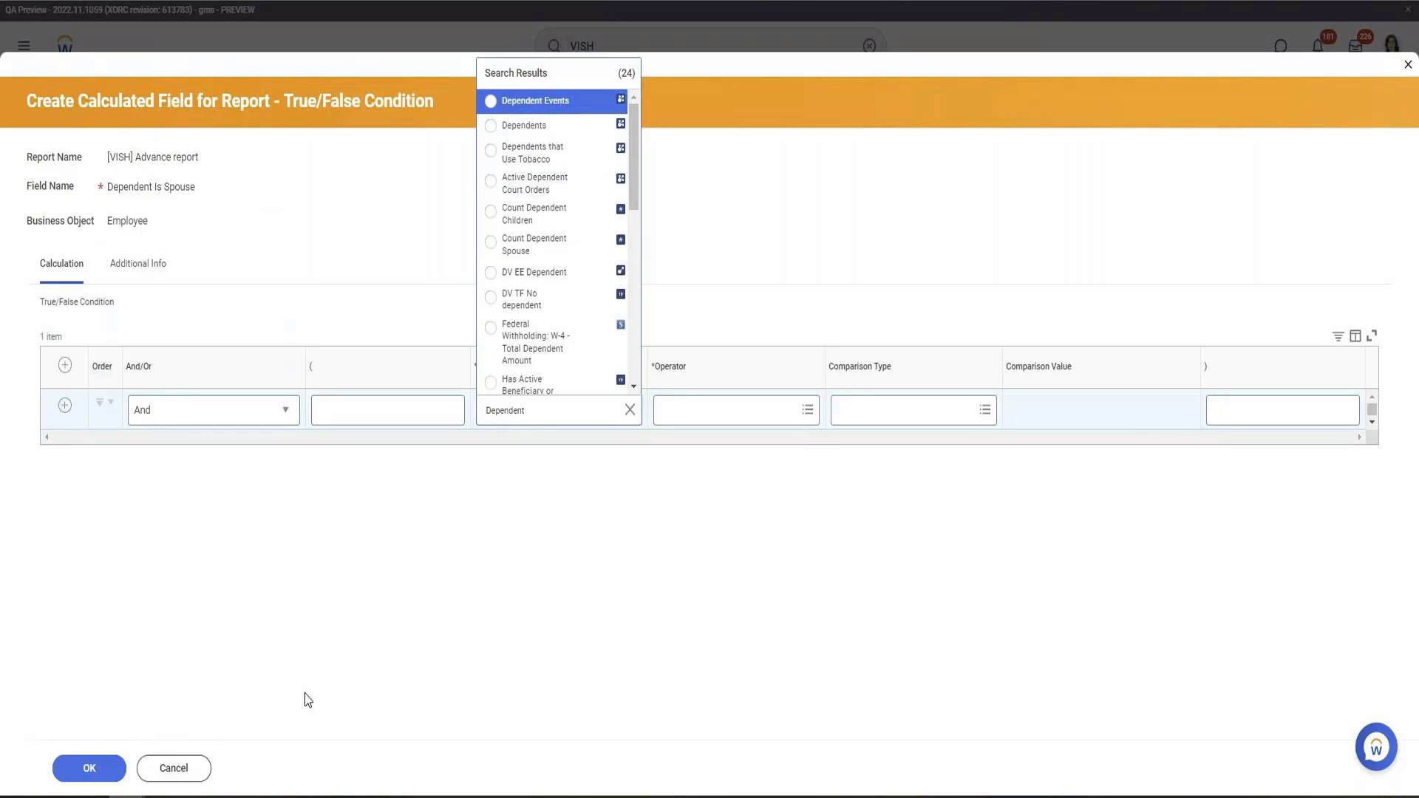
click(175, 769)
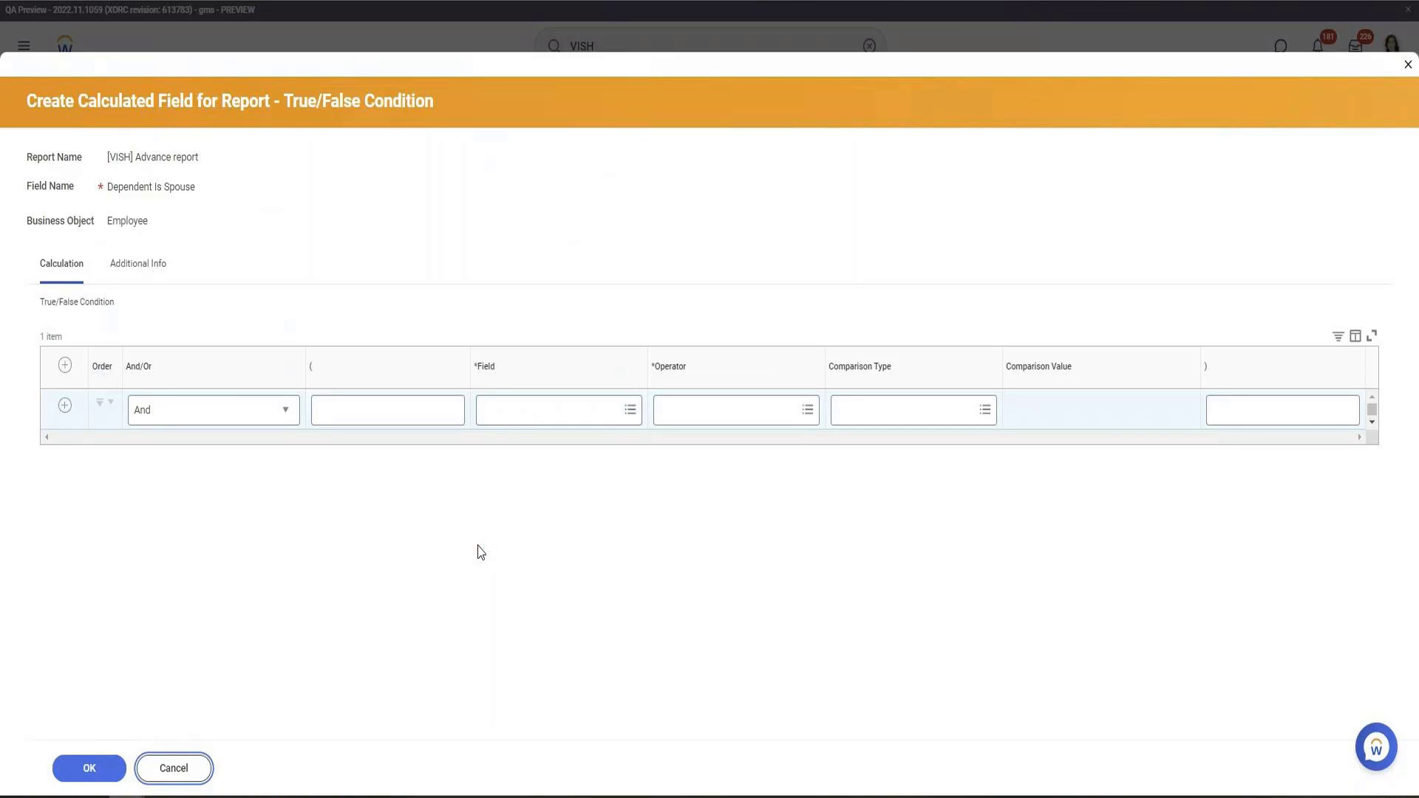
Step: Start a new report calculated field for the empty Employee row below Age and name it Spouse Dependent
scroll(479, 550, down, 5)
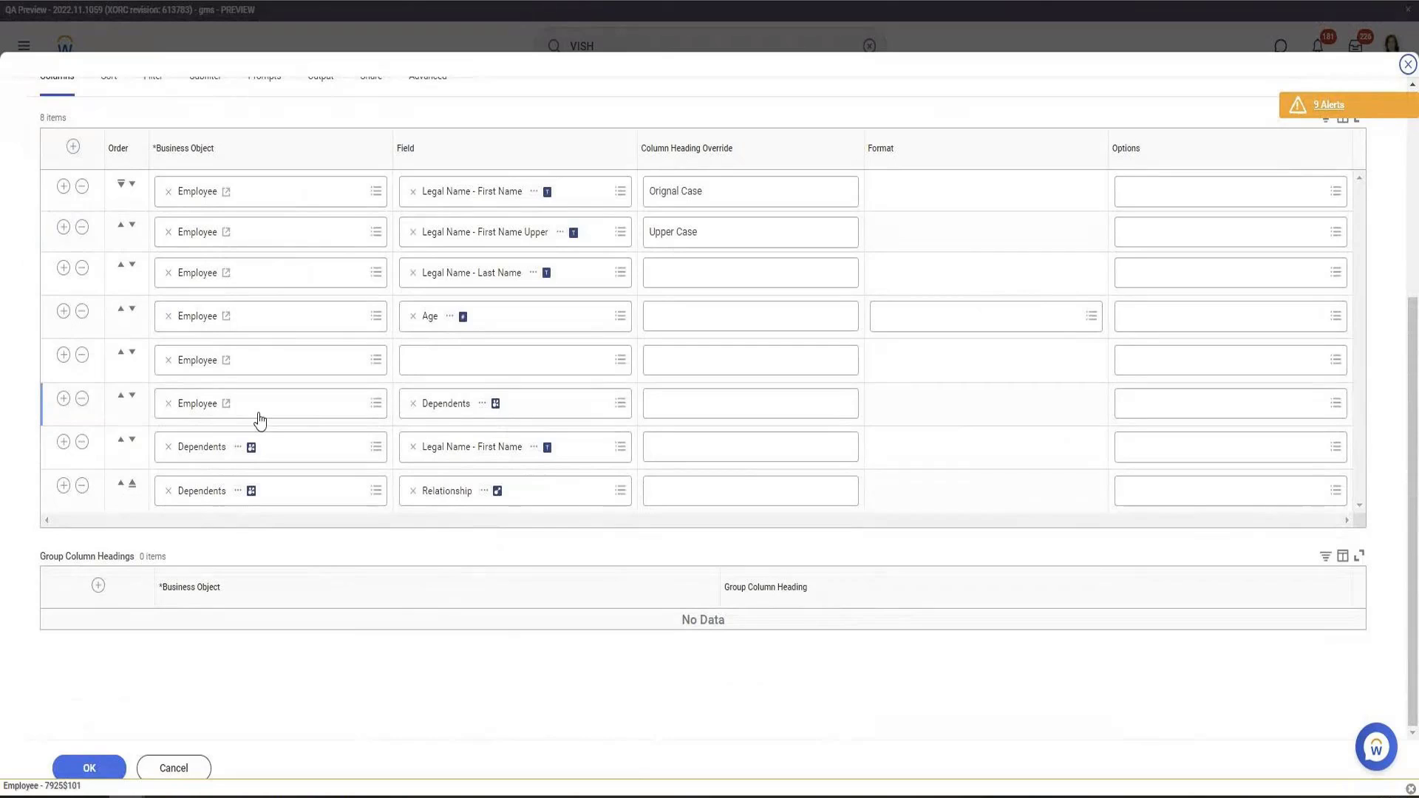
click(479, 362)
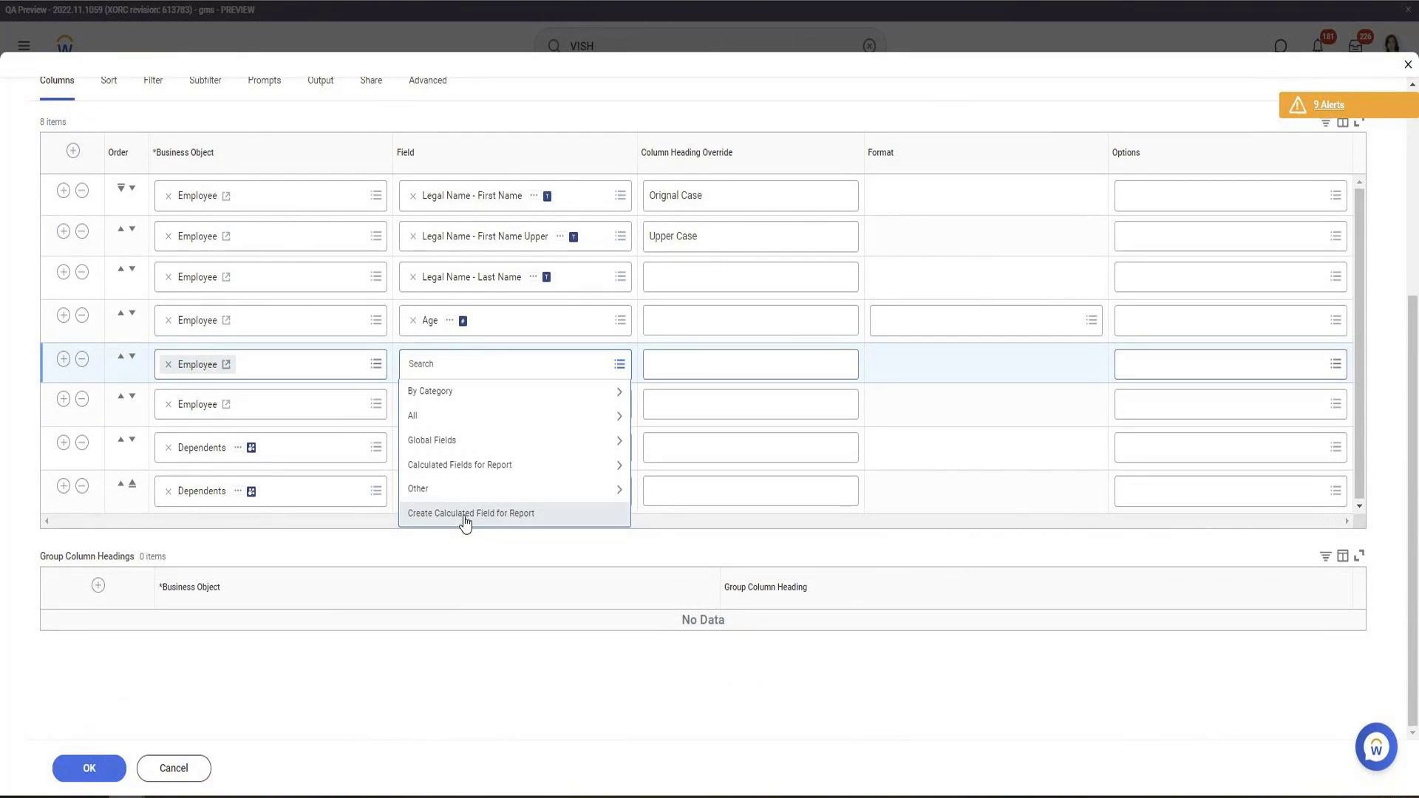
click(465, 515)
text(De)
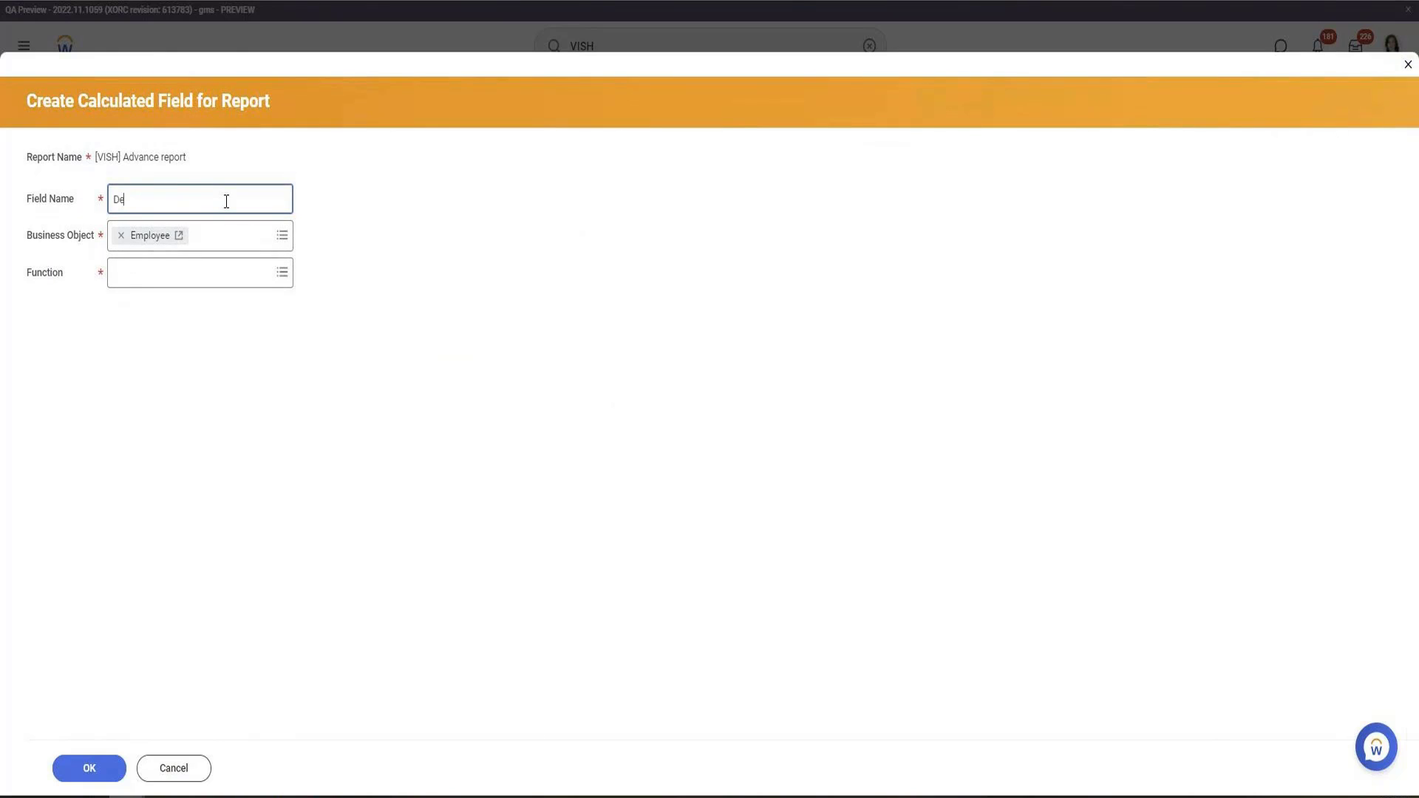
text(pendnts)
key(ctrl+a)
text(Sposuse)
key(BackSpace)
key(BackSpace)
key(BackSpace)
text(use Dependent)
right_click(135, 201)
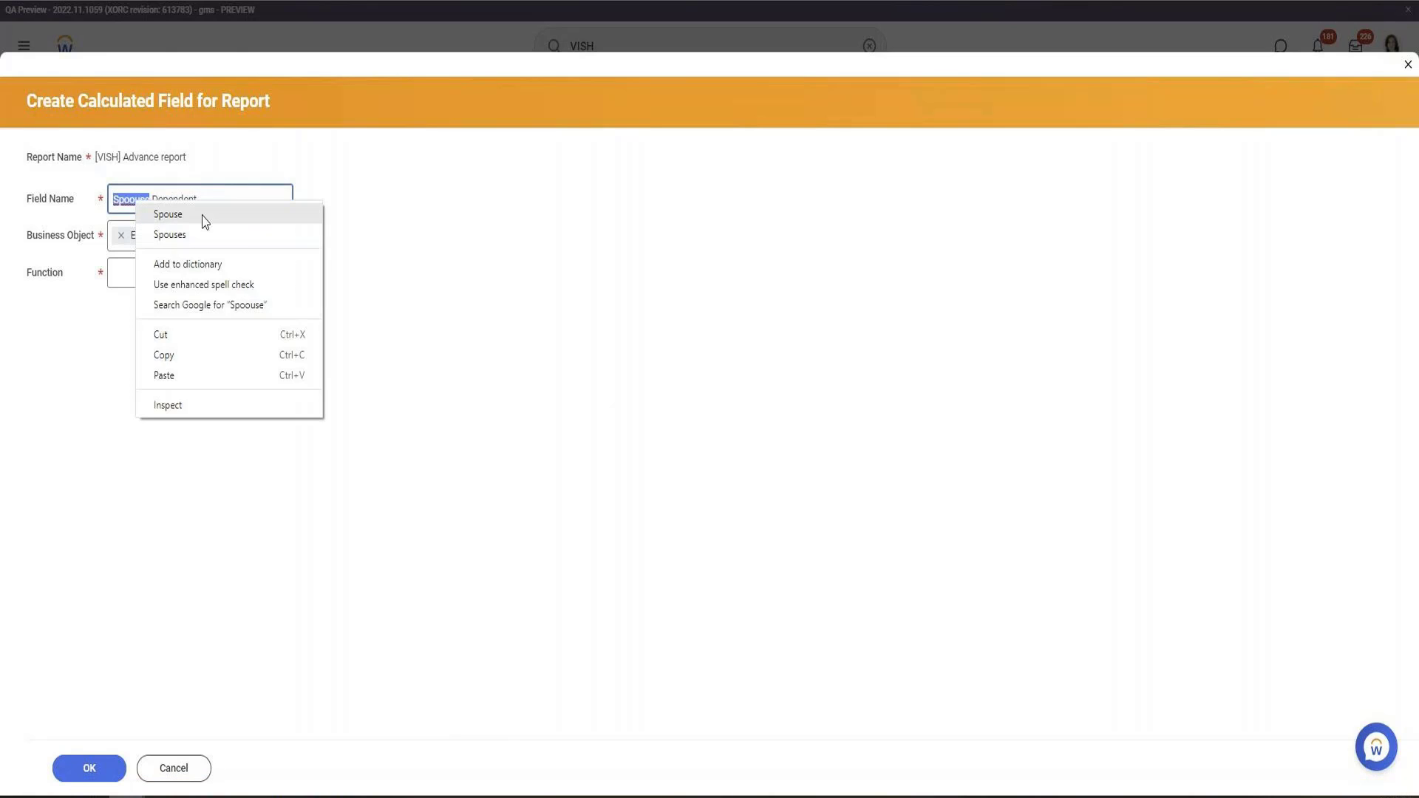
click(204, 215)
Step: Set the function to Lookup Related Value, append LRV to the field name and proceed to the calculation settings
click(166, 272)
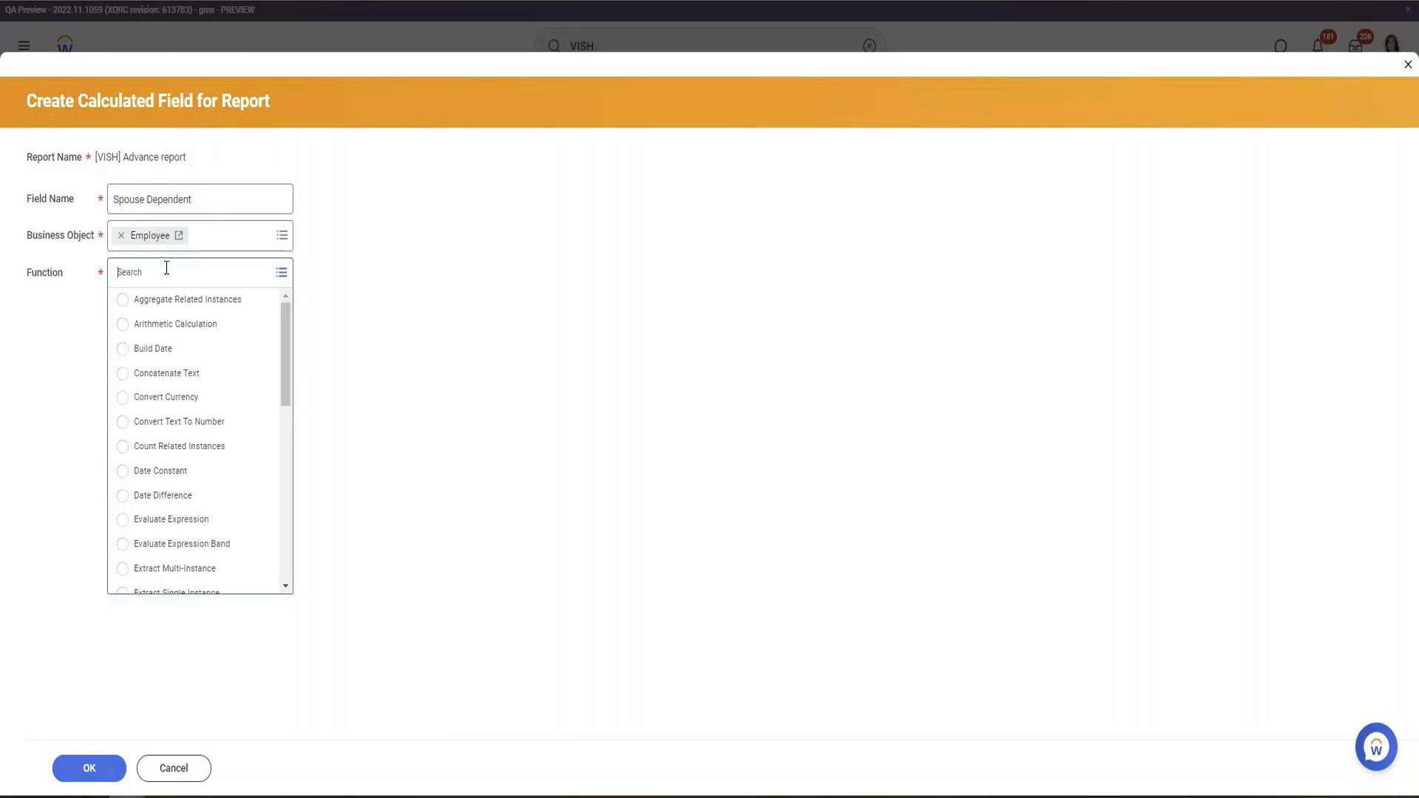
text(LR)
key(BackSpace)
key(BackSpace)
key(BackSpace)
text(look)
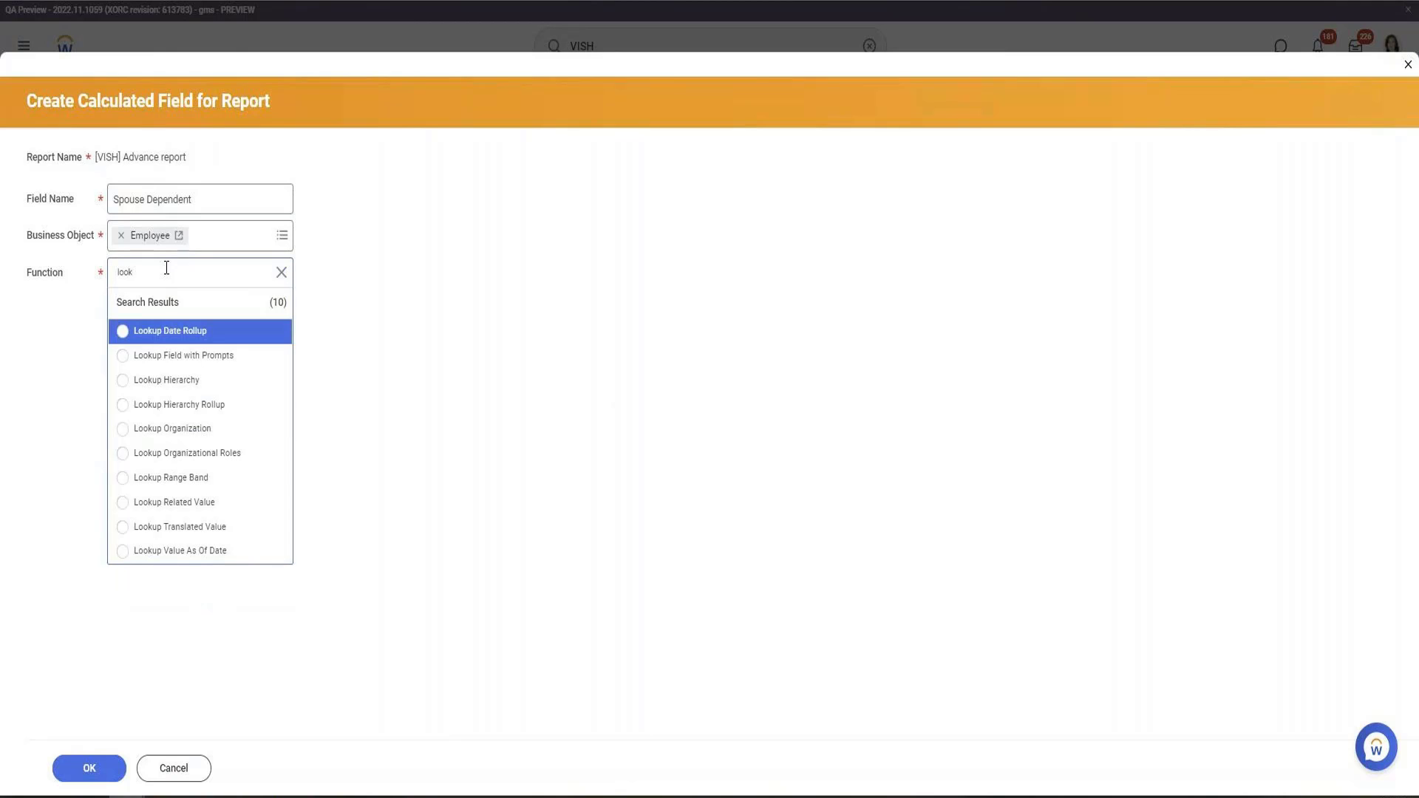
click(208, 510)
click(228, 201)
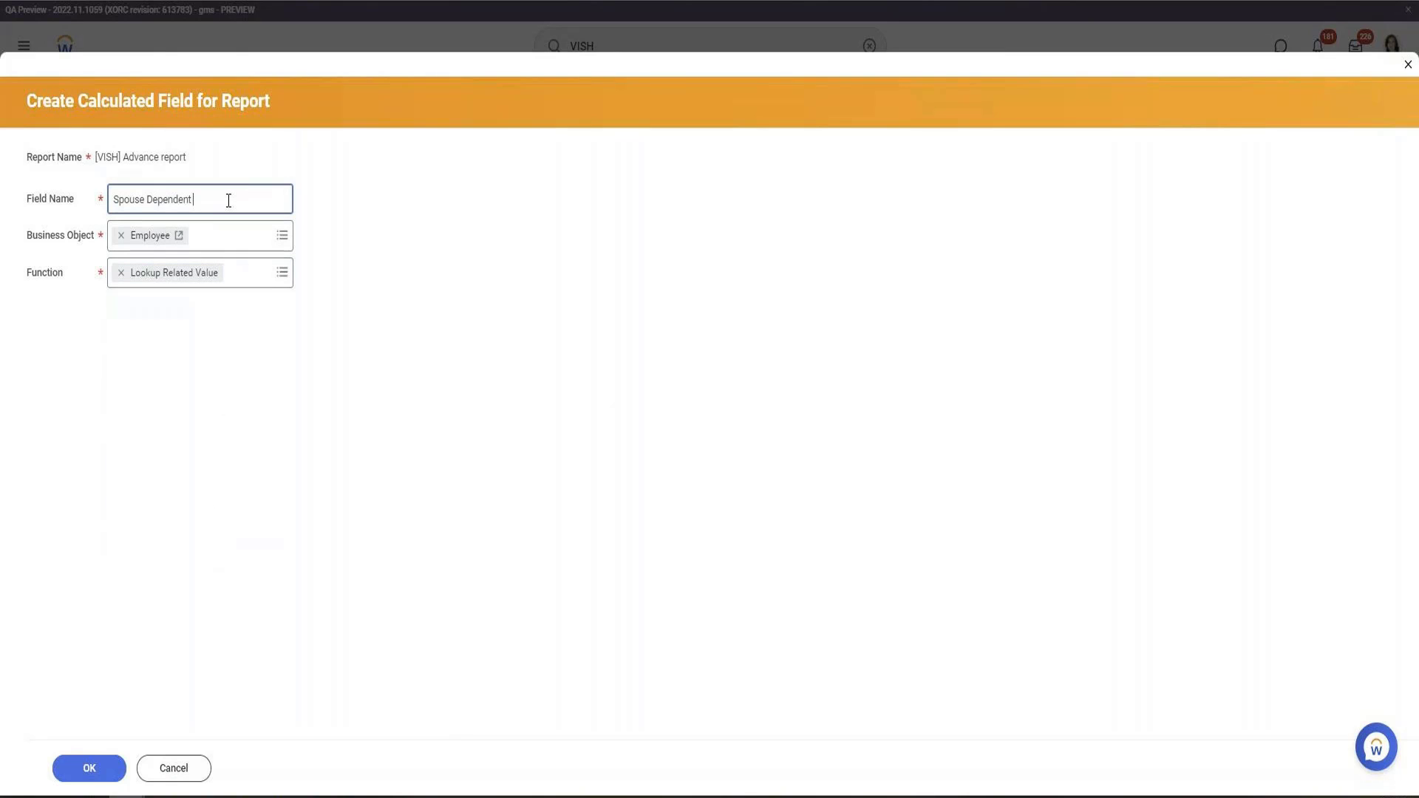
text(LRV)
click(105, 775)
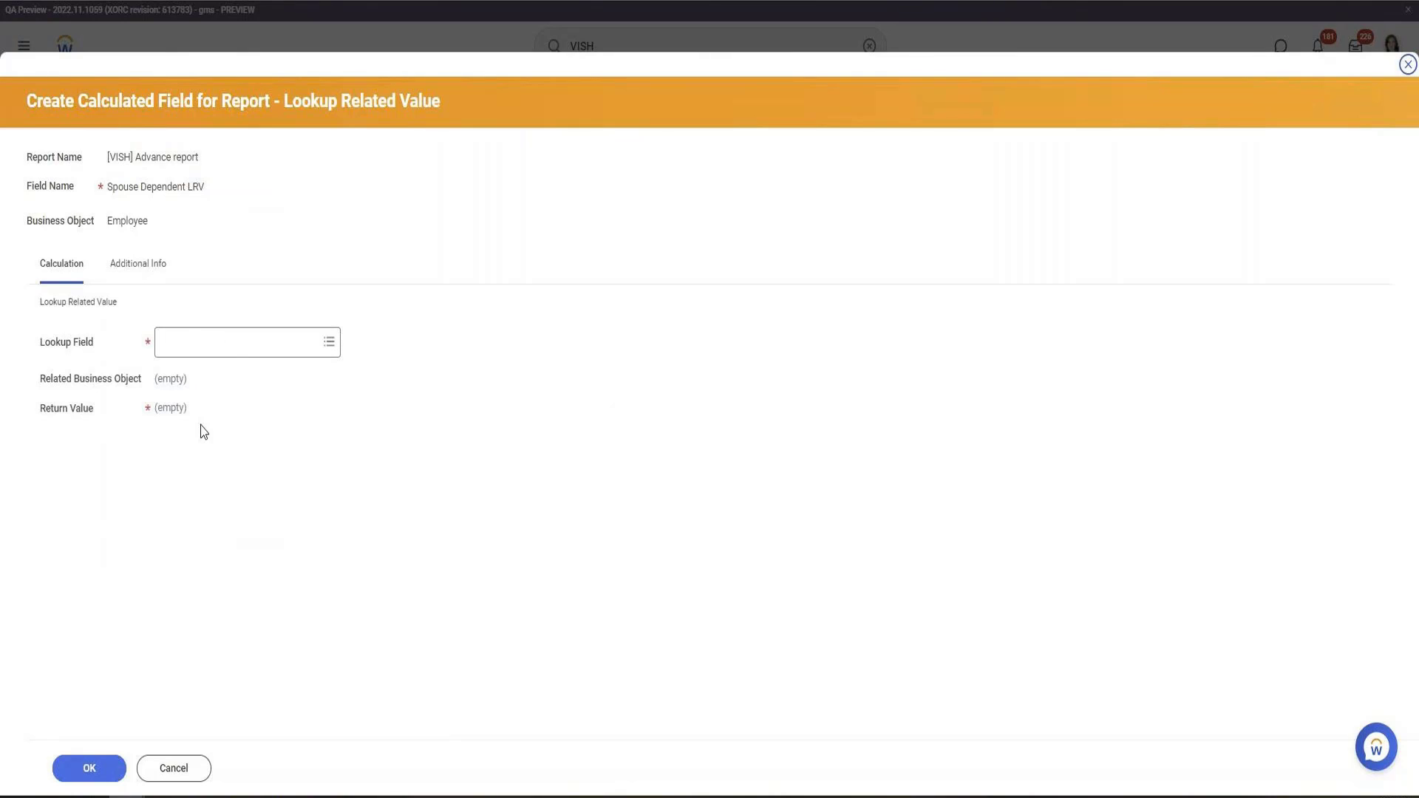
Step: Search the lookup fields for dependents, examine the details of Extract Spouse/DP (Worker Dependents), and clear the search
click(234, 354)
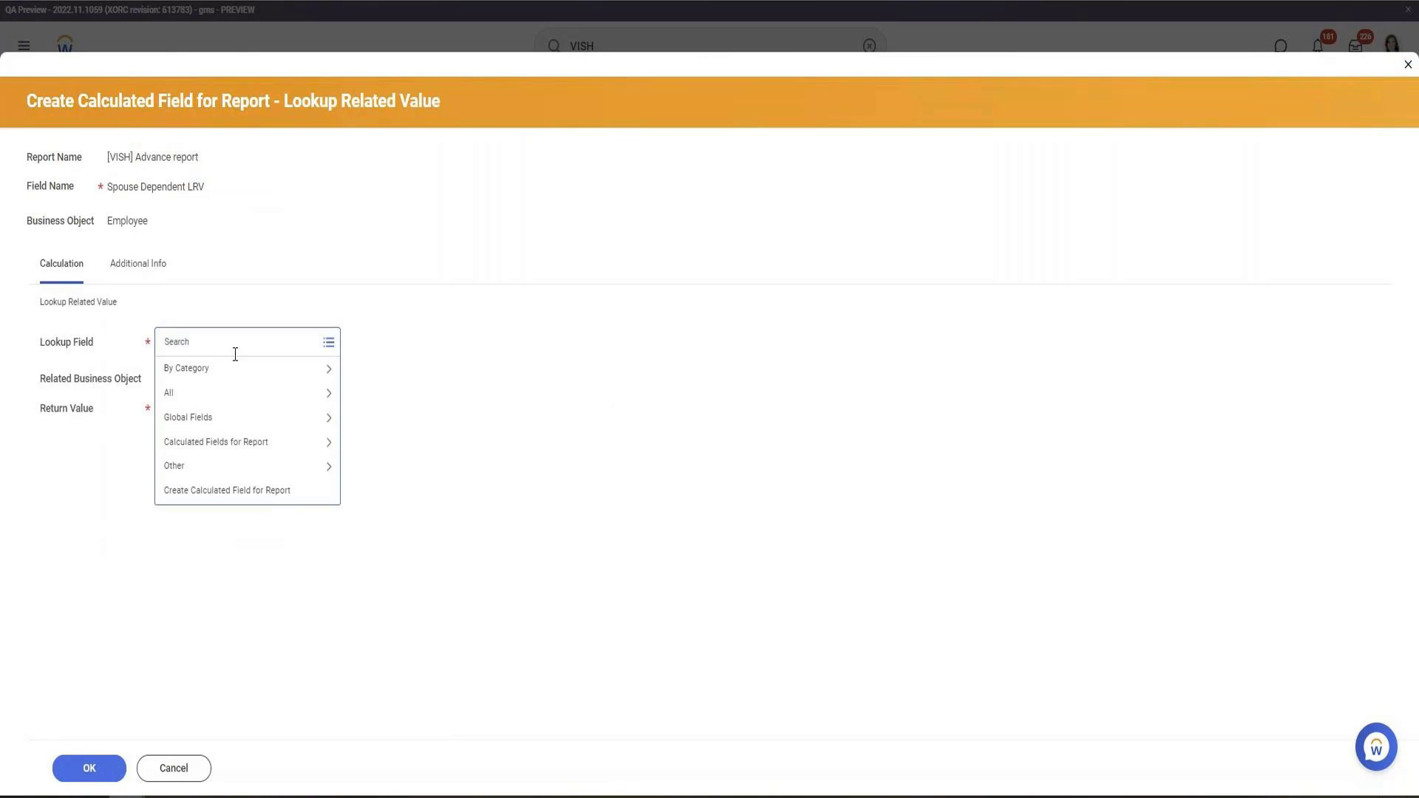
text(Dependnt)
key(Return)
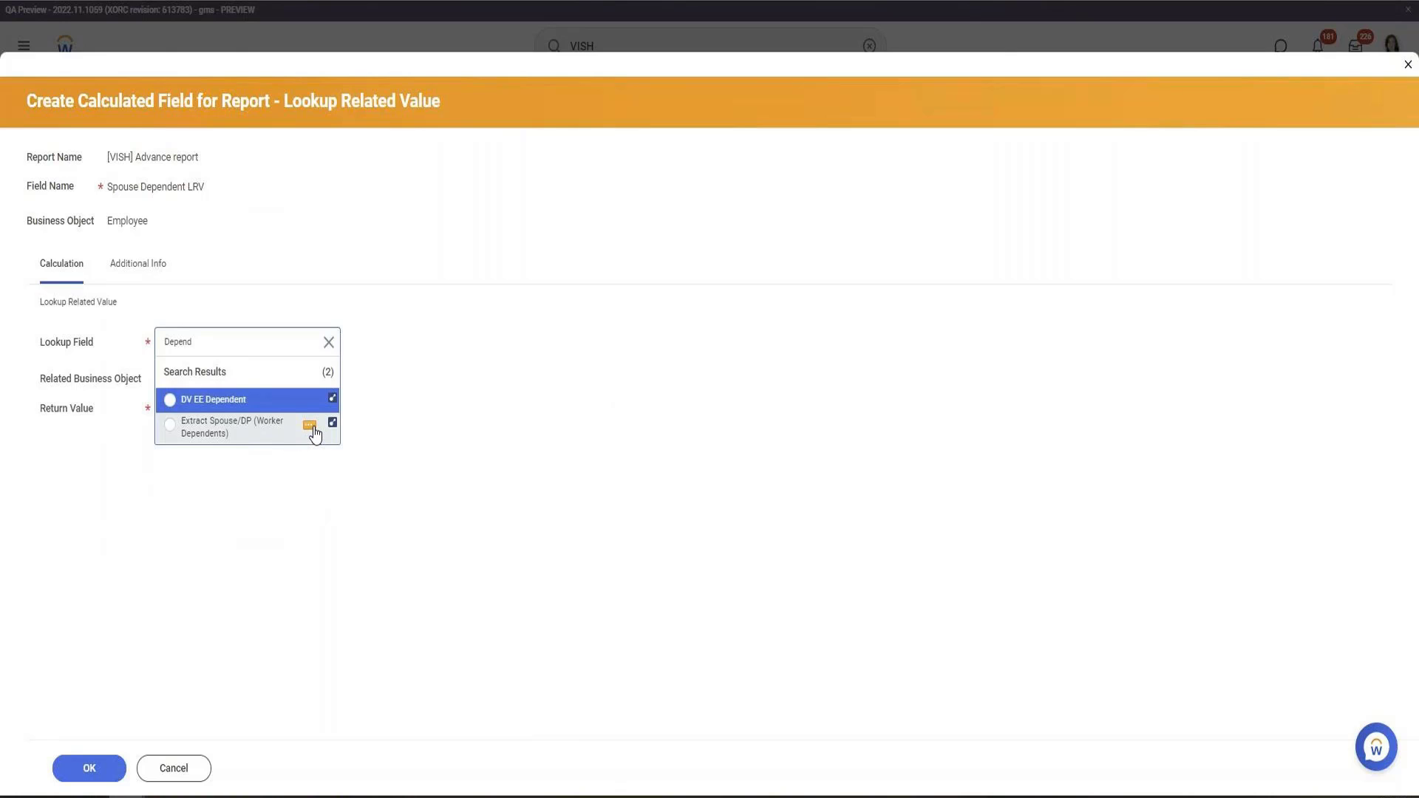
click(310, 427)
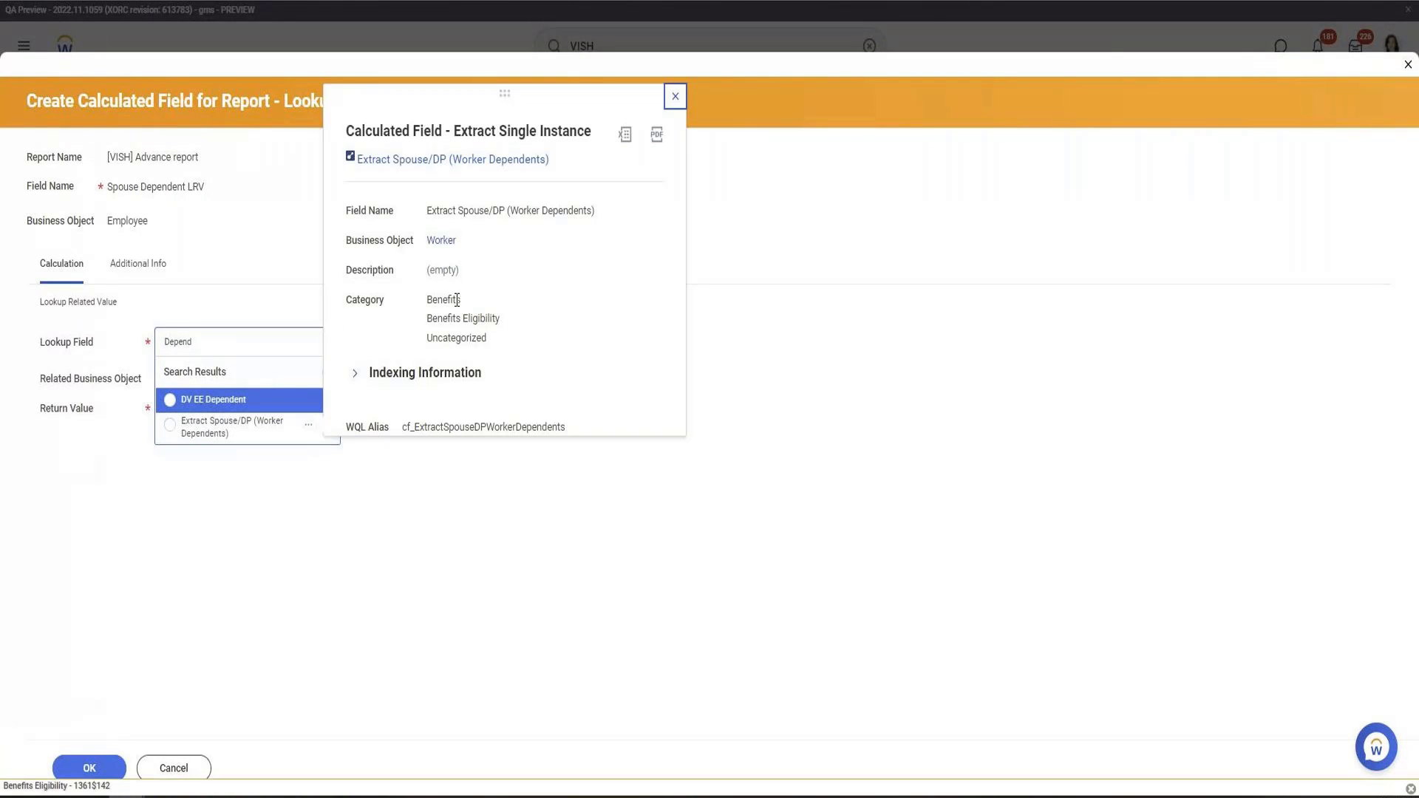
click(448, 161)
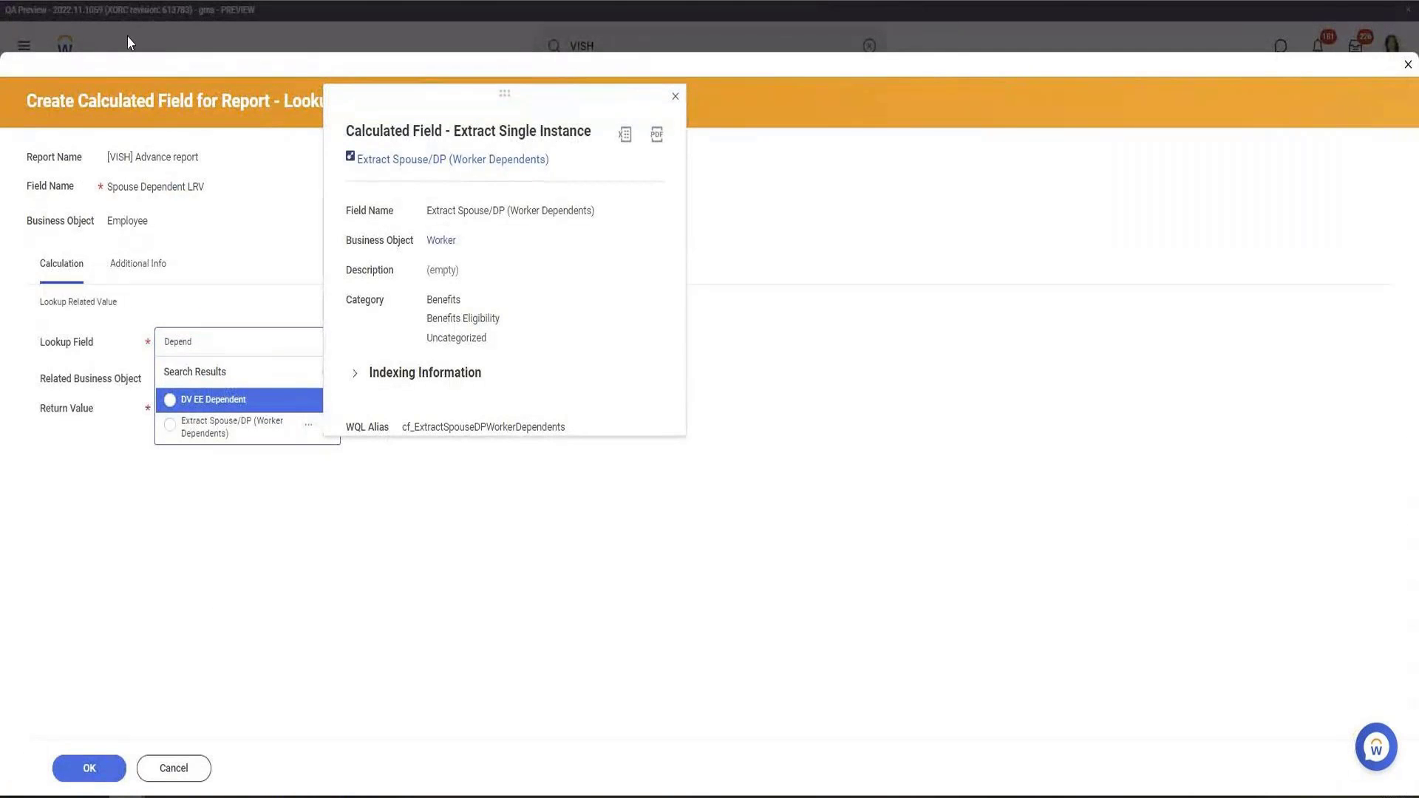
click(249, 338)
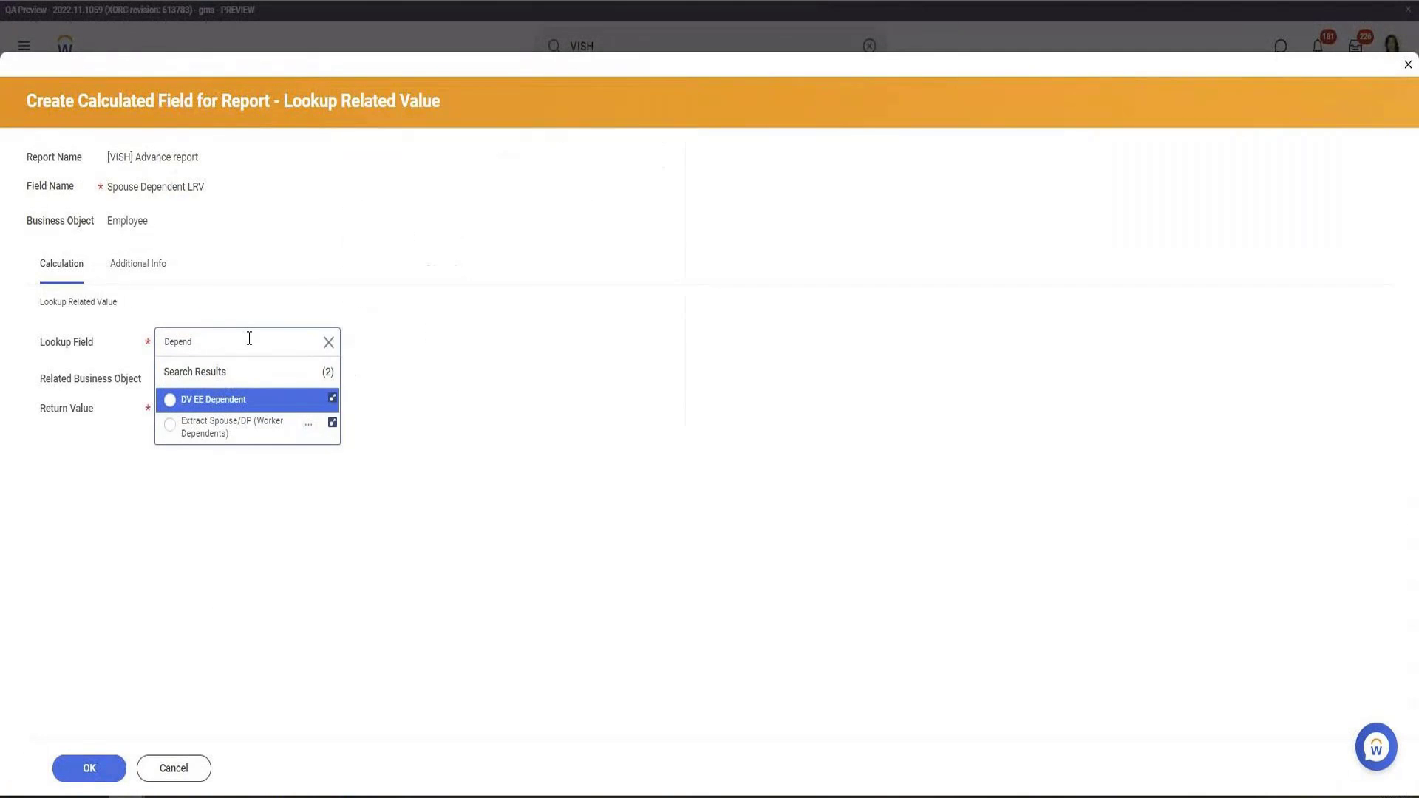
click(328, 343)
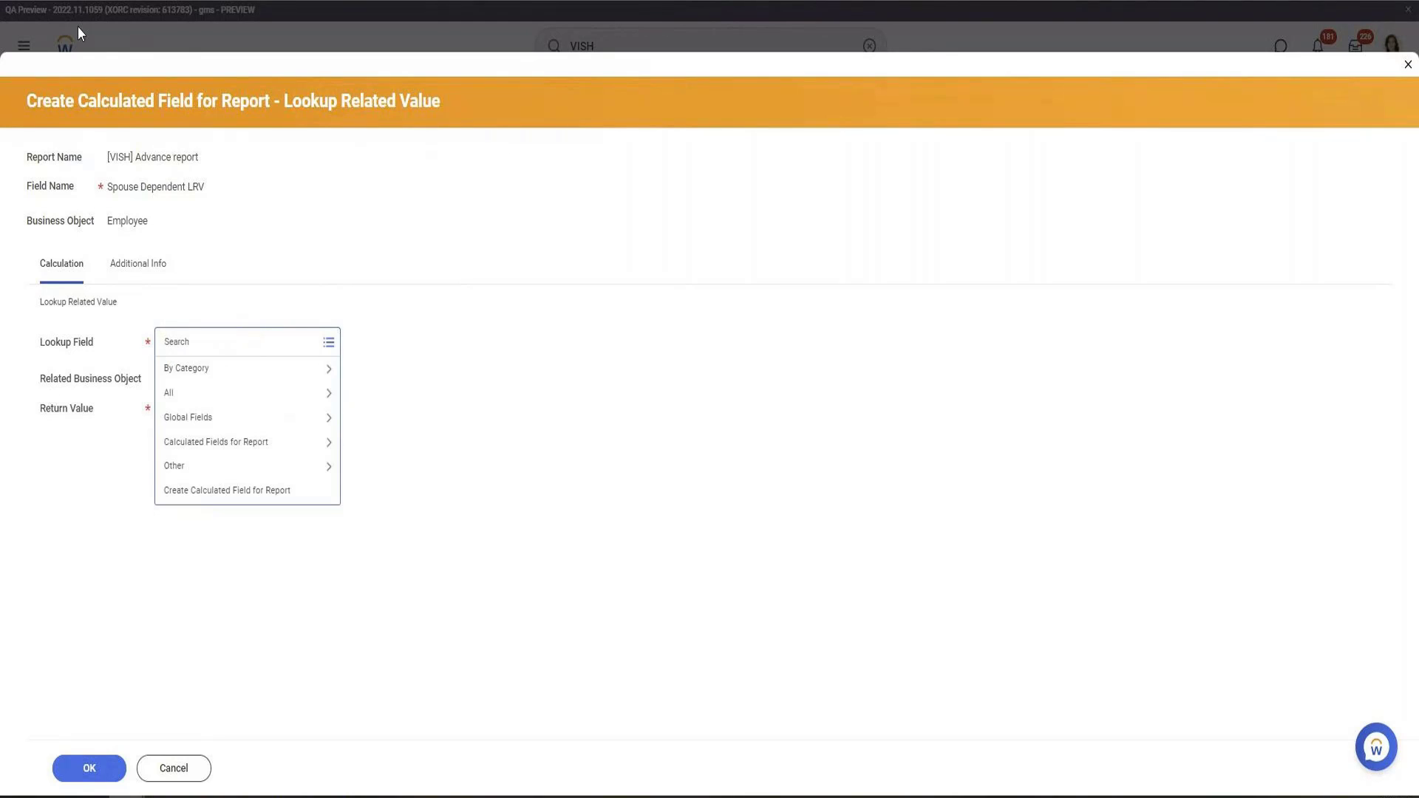
Step: Create a nested calculated field for the lookup field, named Dependents ESI, with the Extract Single Instance function
click(237, 493)
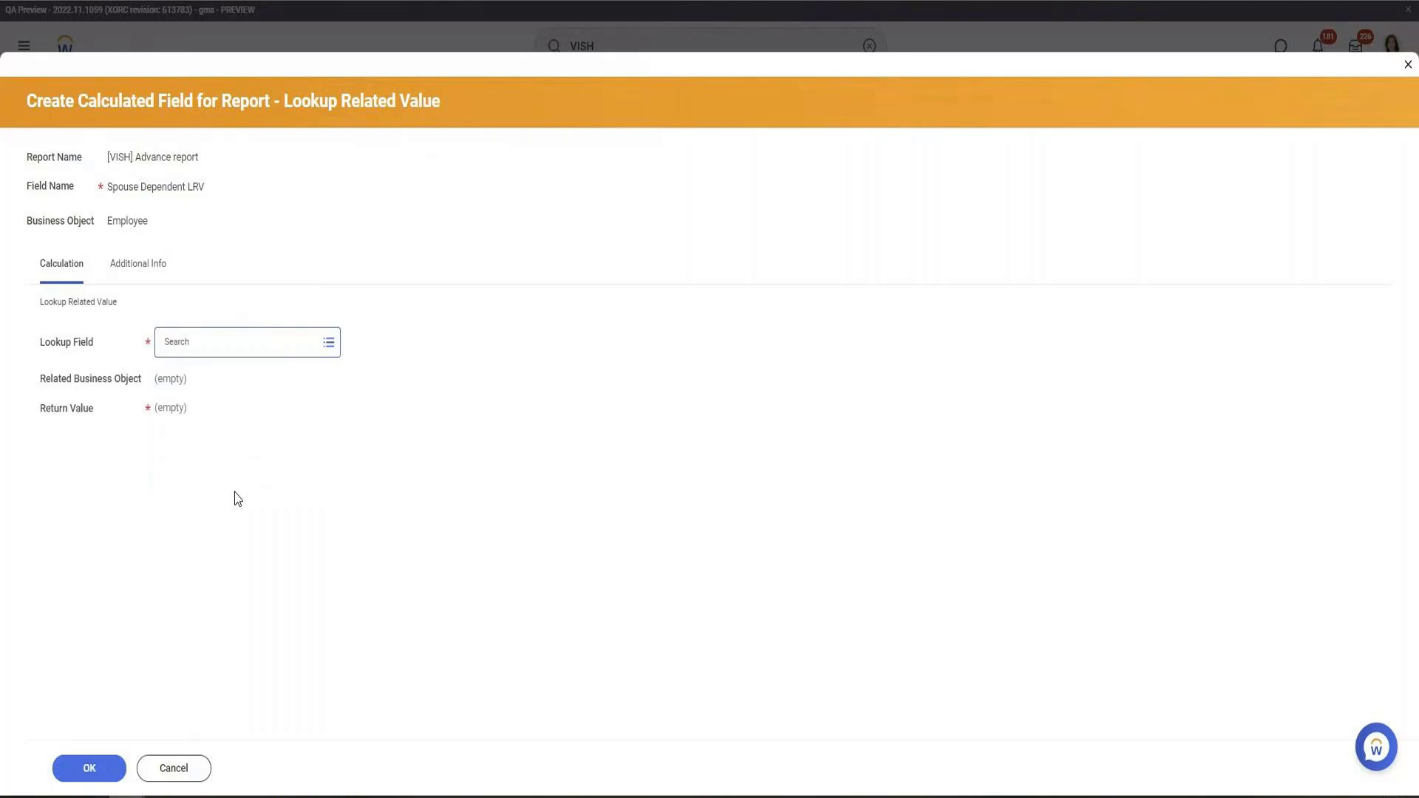
click(137, 194)
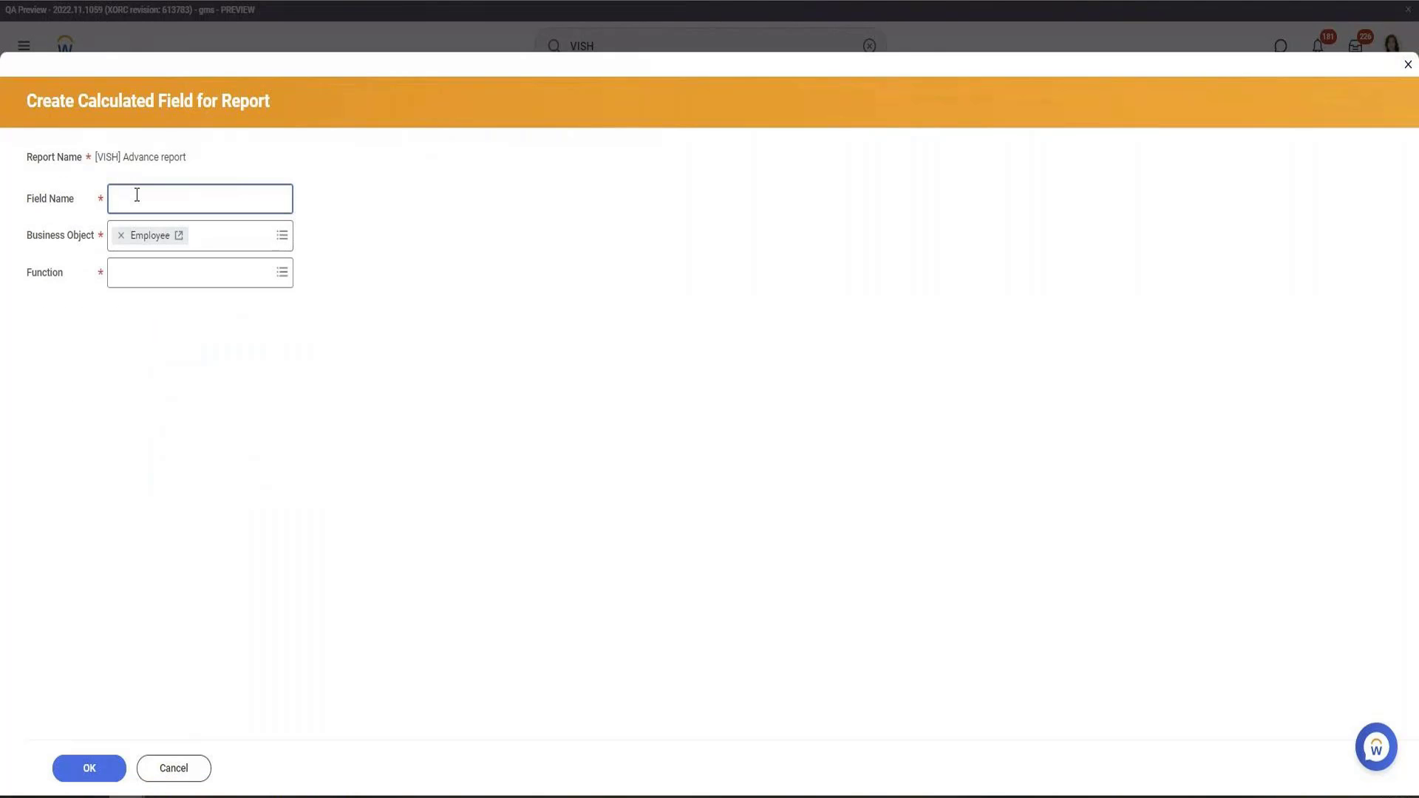
text(Dependents ESI)
key(Tab)
key(Tab)
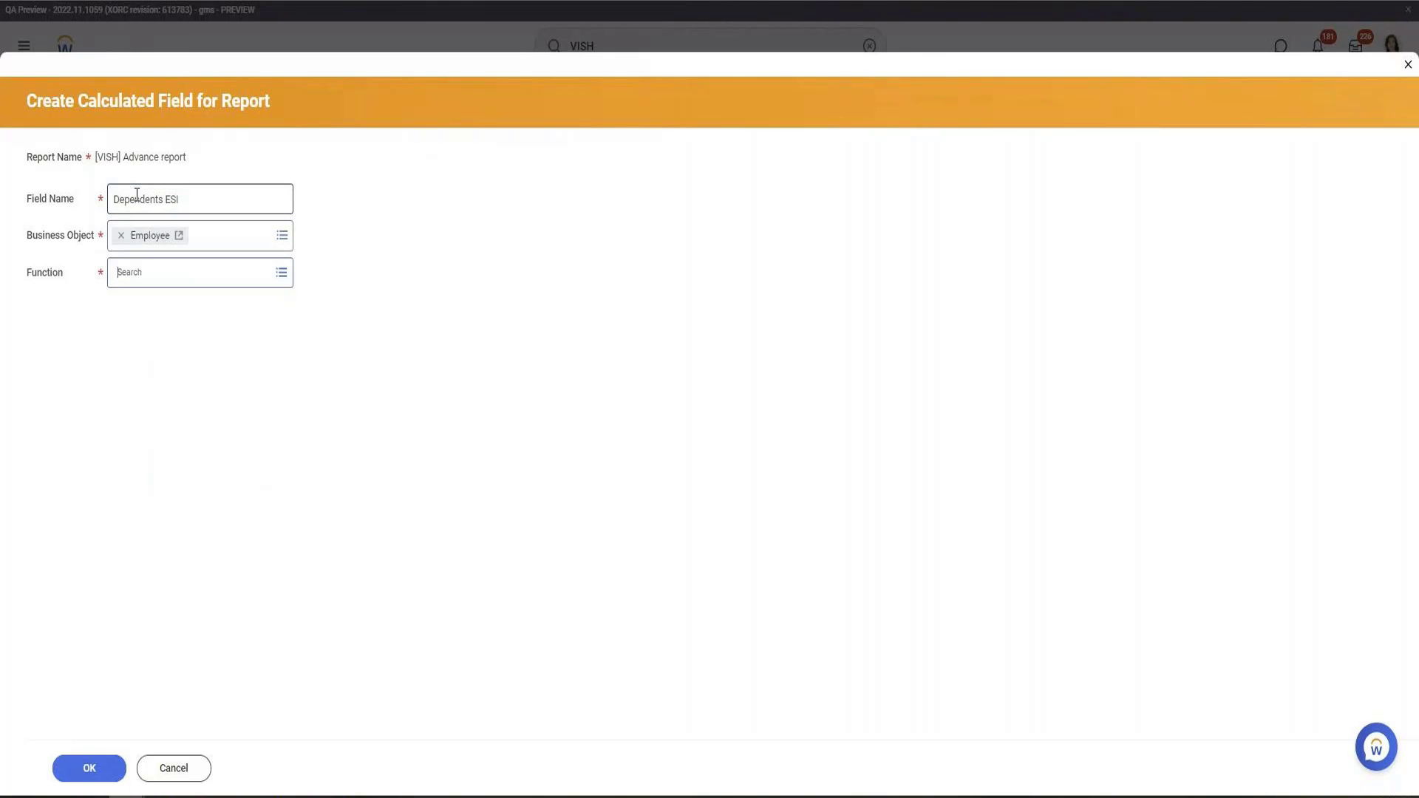
text(Extract sin)
key(Return)
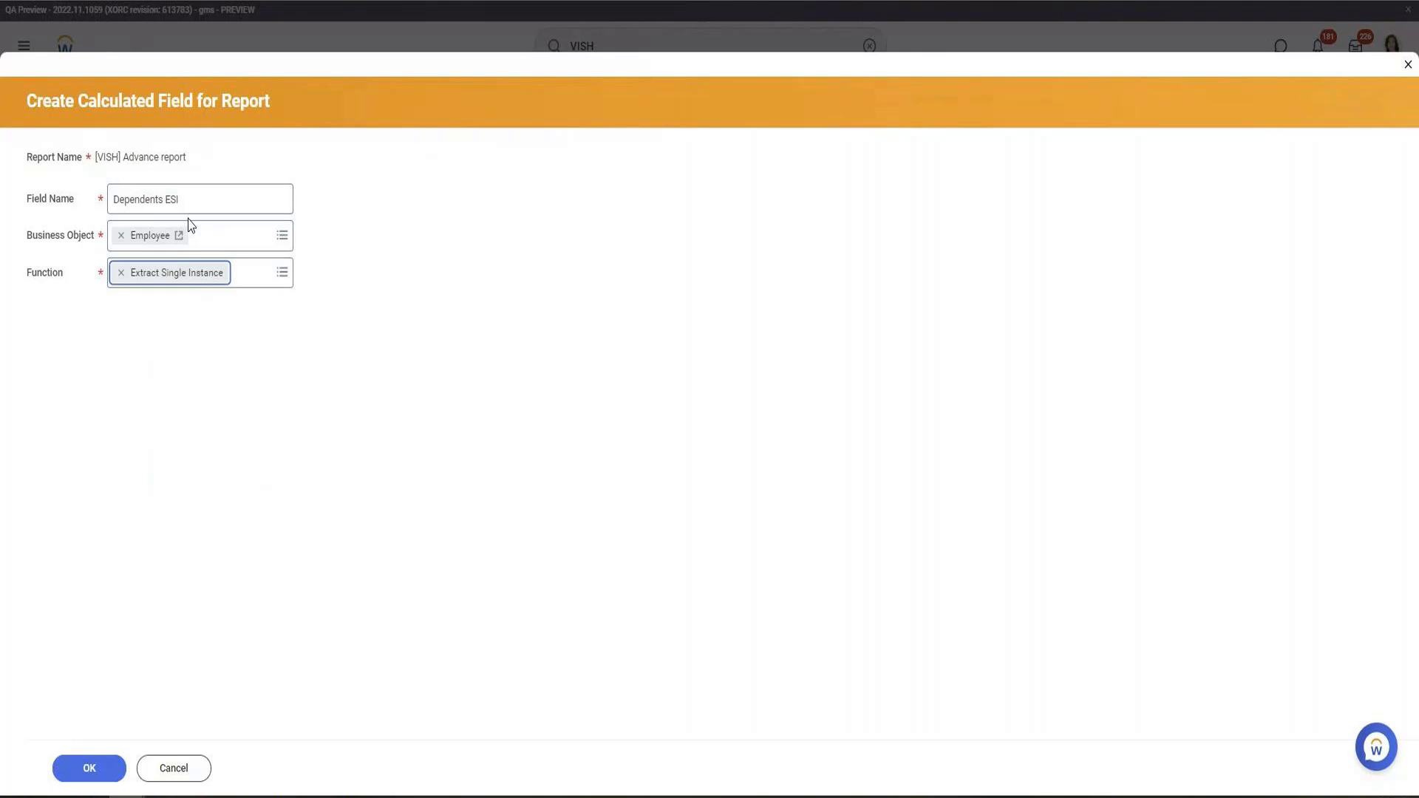
click(88, 767)
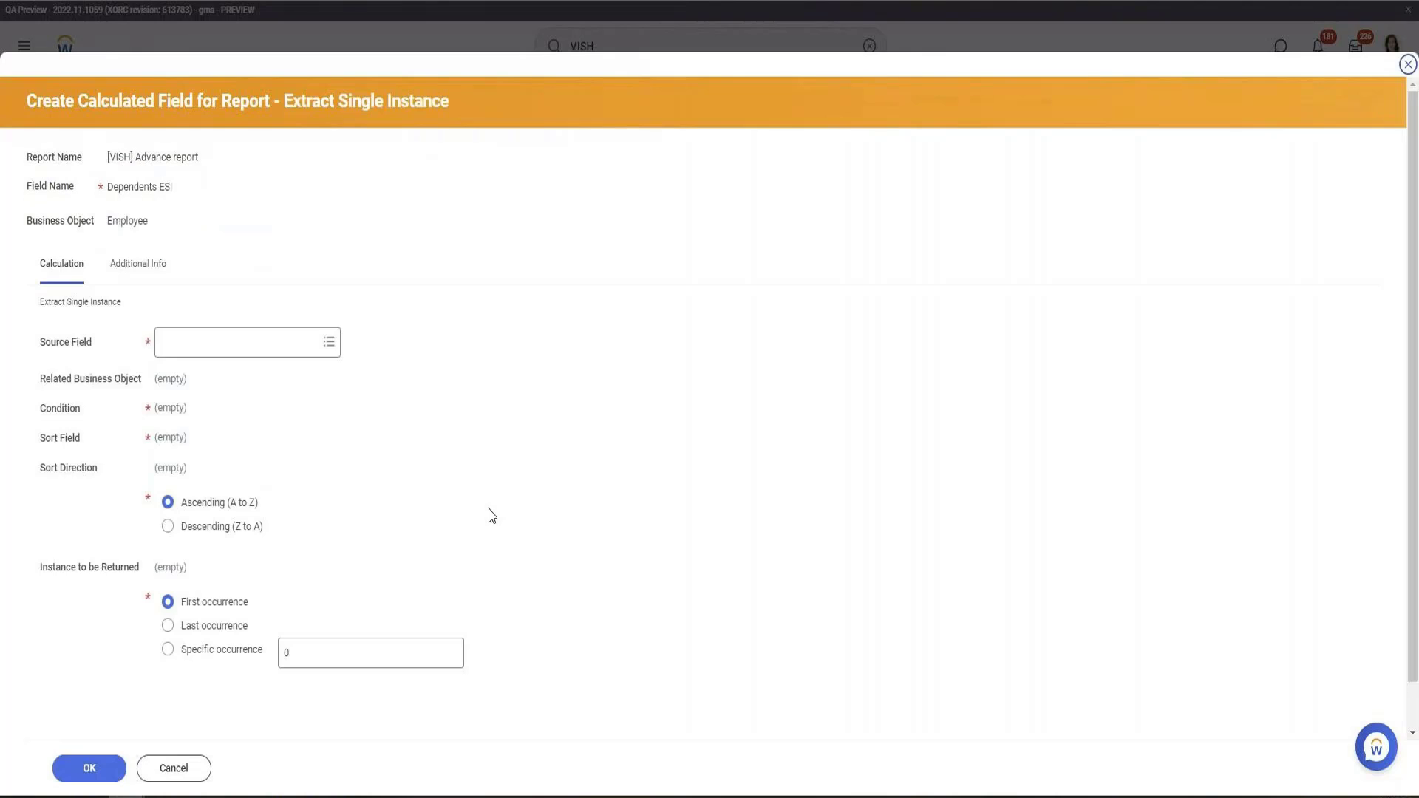
Step: Set the source field of Dependents ESI to Dependents and its sort field to Current Effective Date
click(197, 331)
text(Depe)
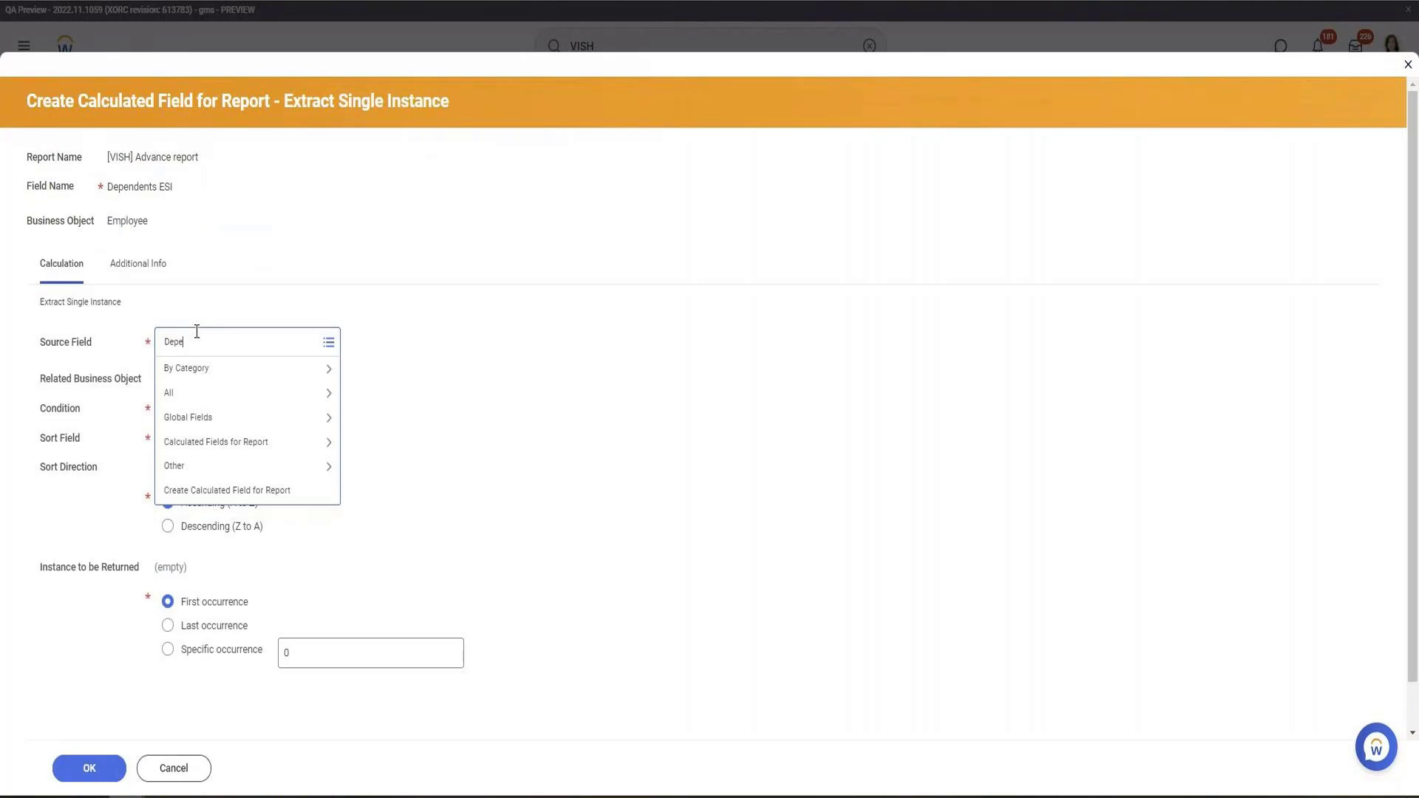
text(n)
key(Return)
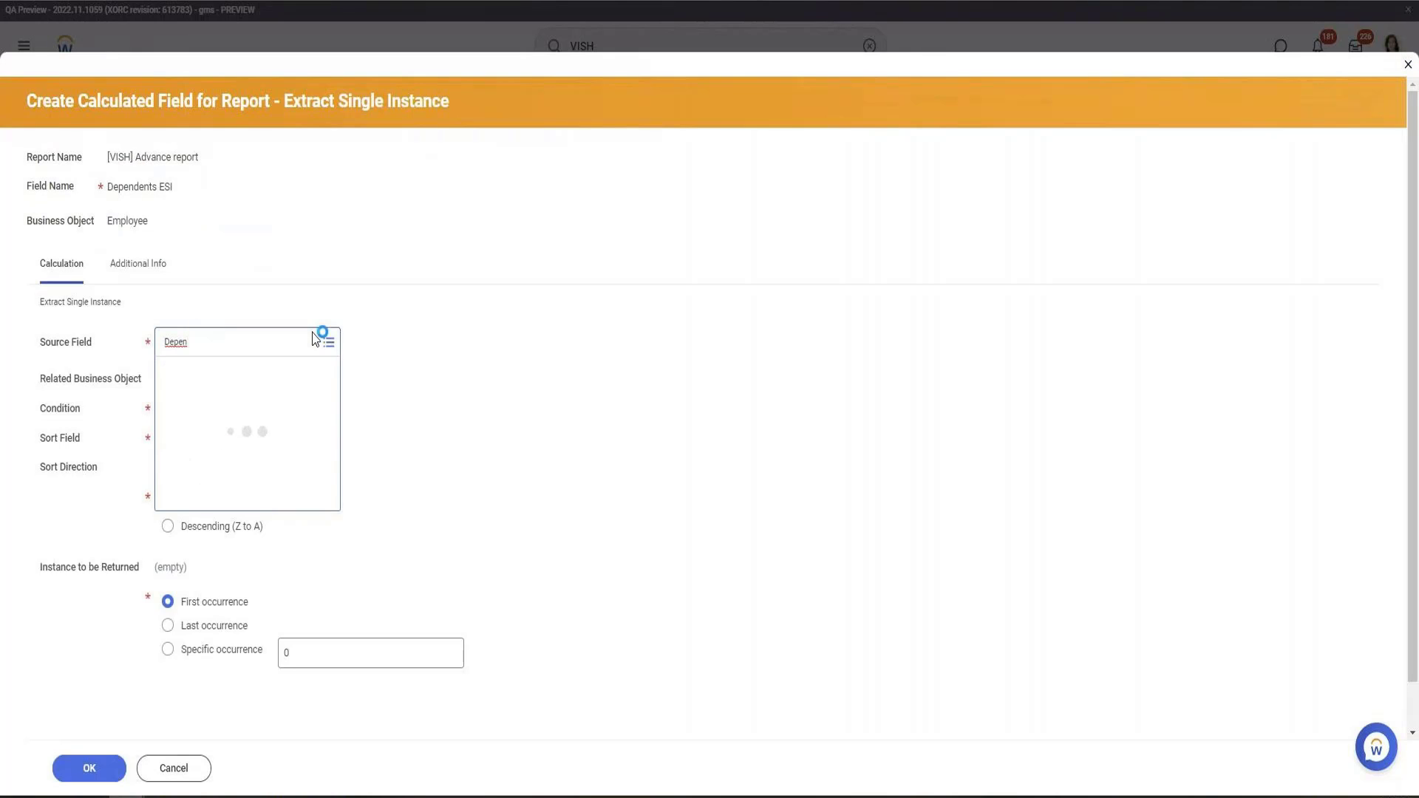
click(235, 426)
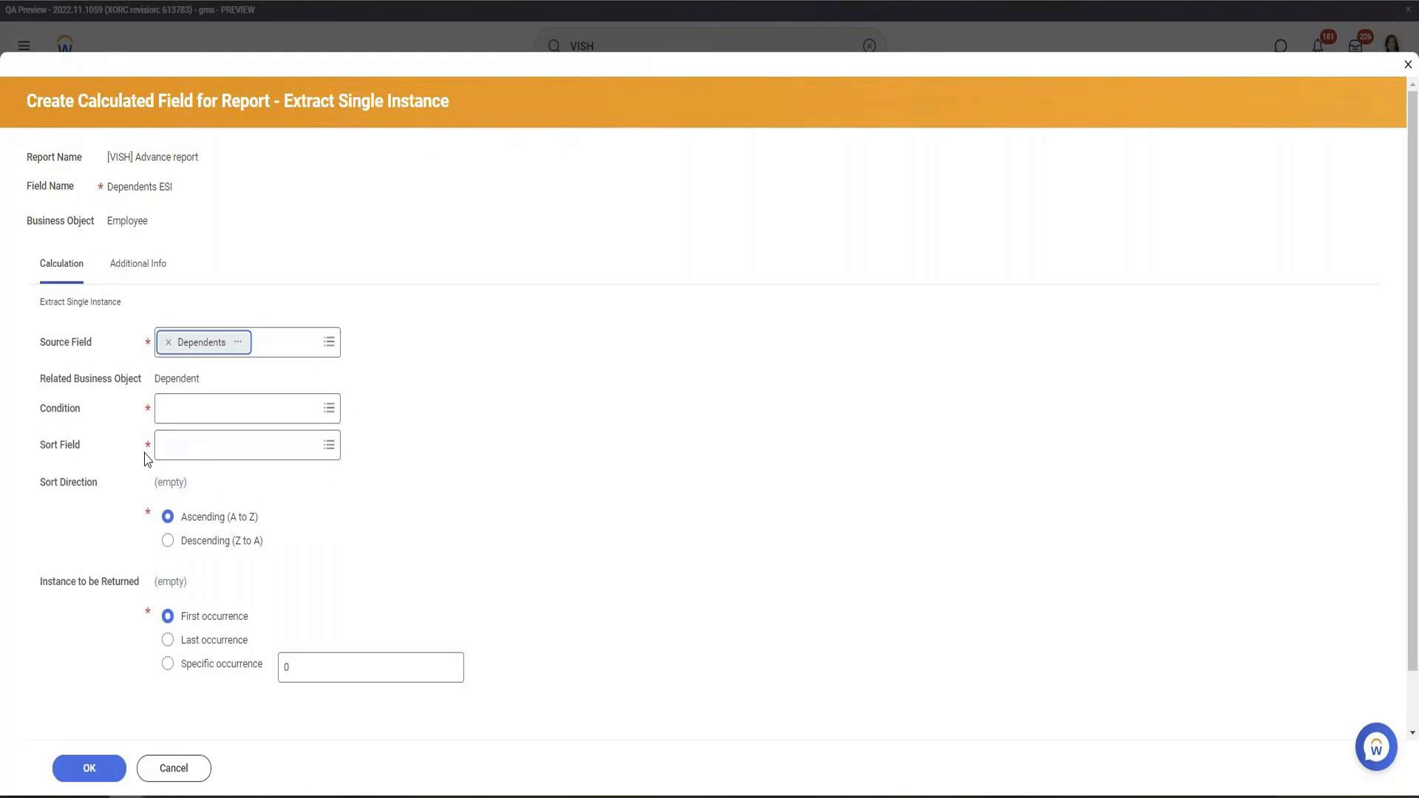
click(203, 453)
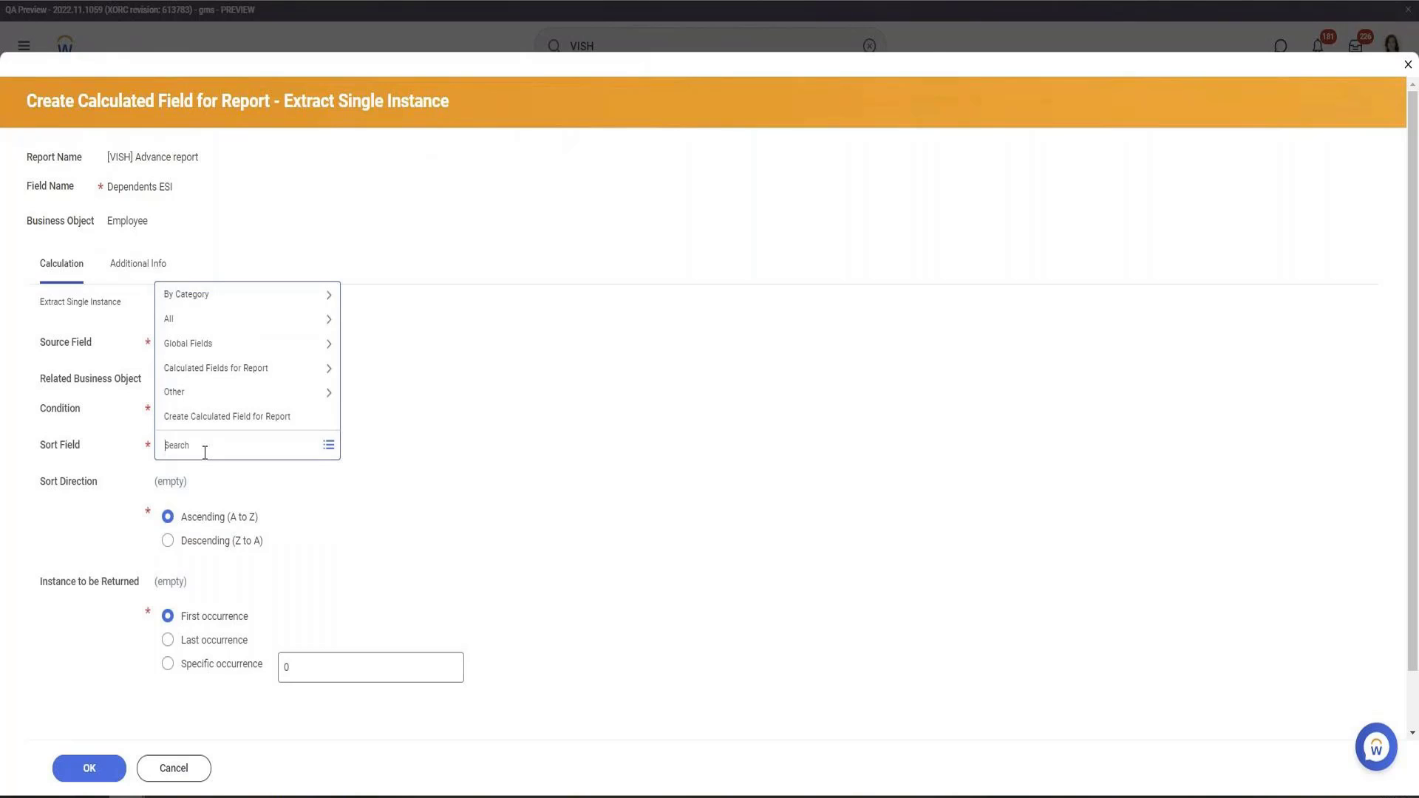
text(effect)
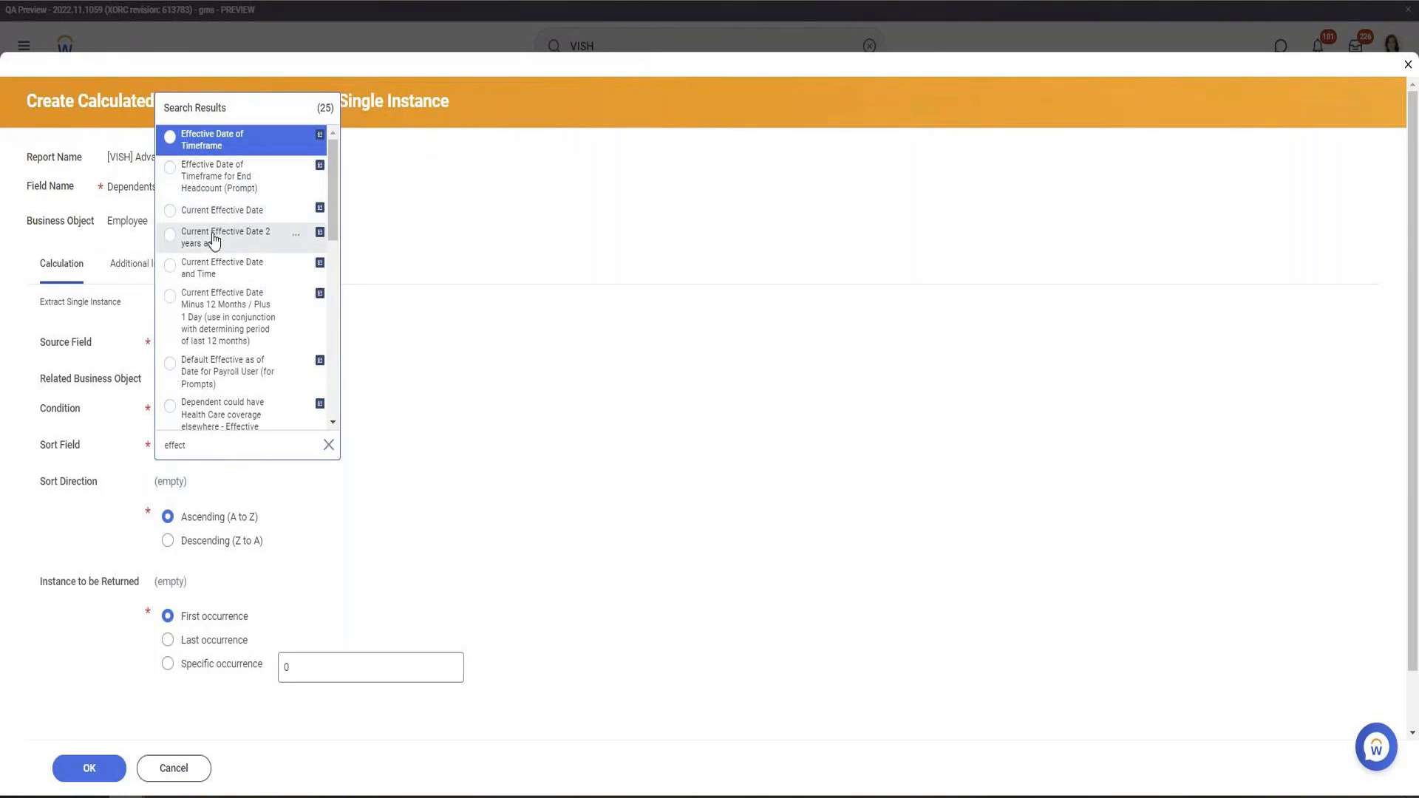
click(214, 211)
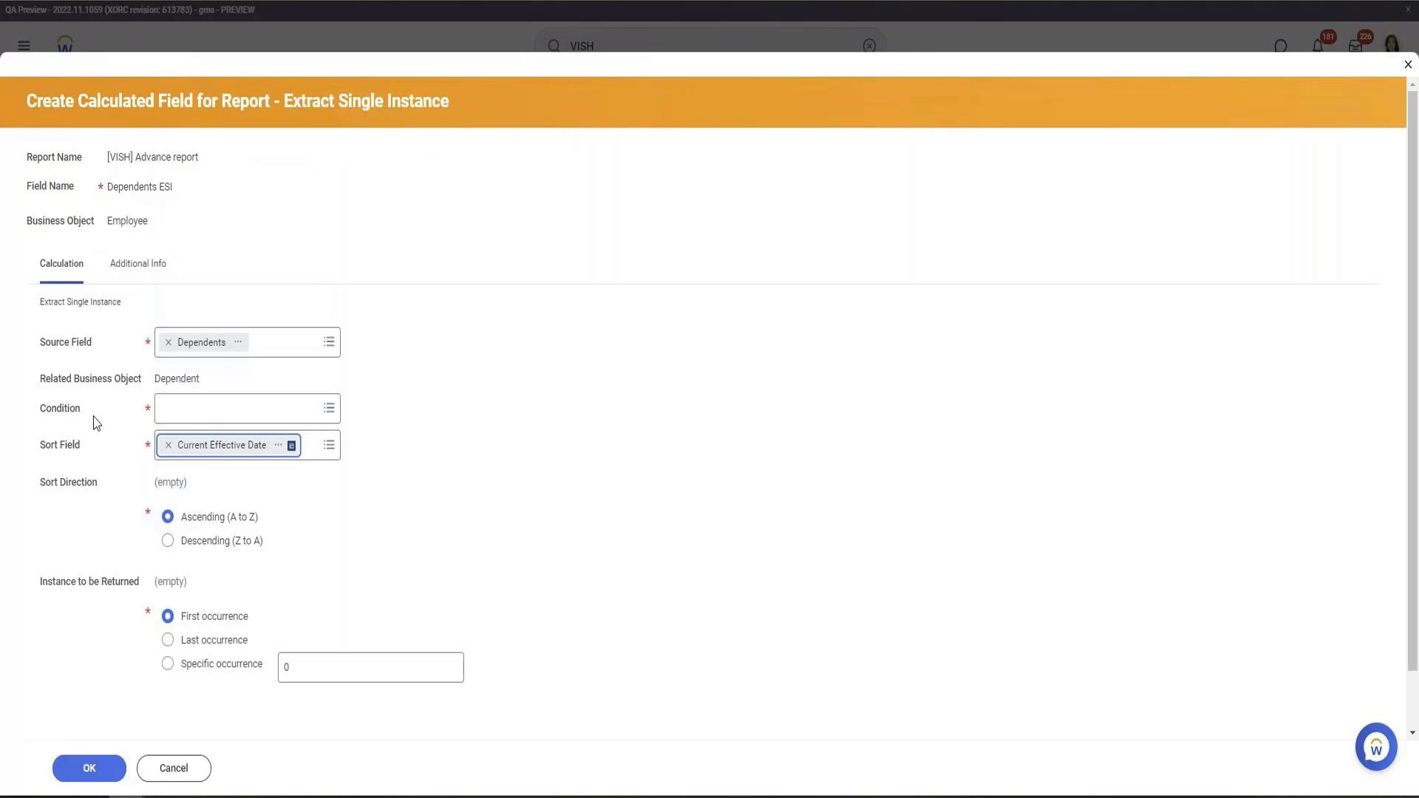
Step: Create a nested calculated field for the condition, named Dependent Is Spouce, on business object Dependent with the True/False Condition function
click(277, 425)
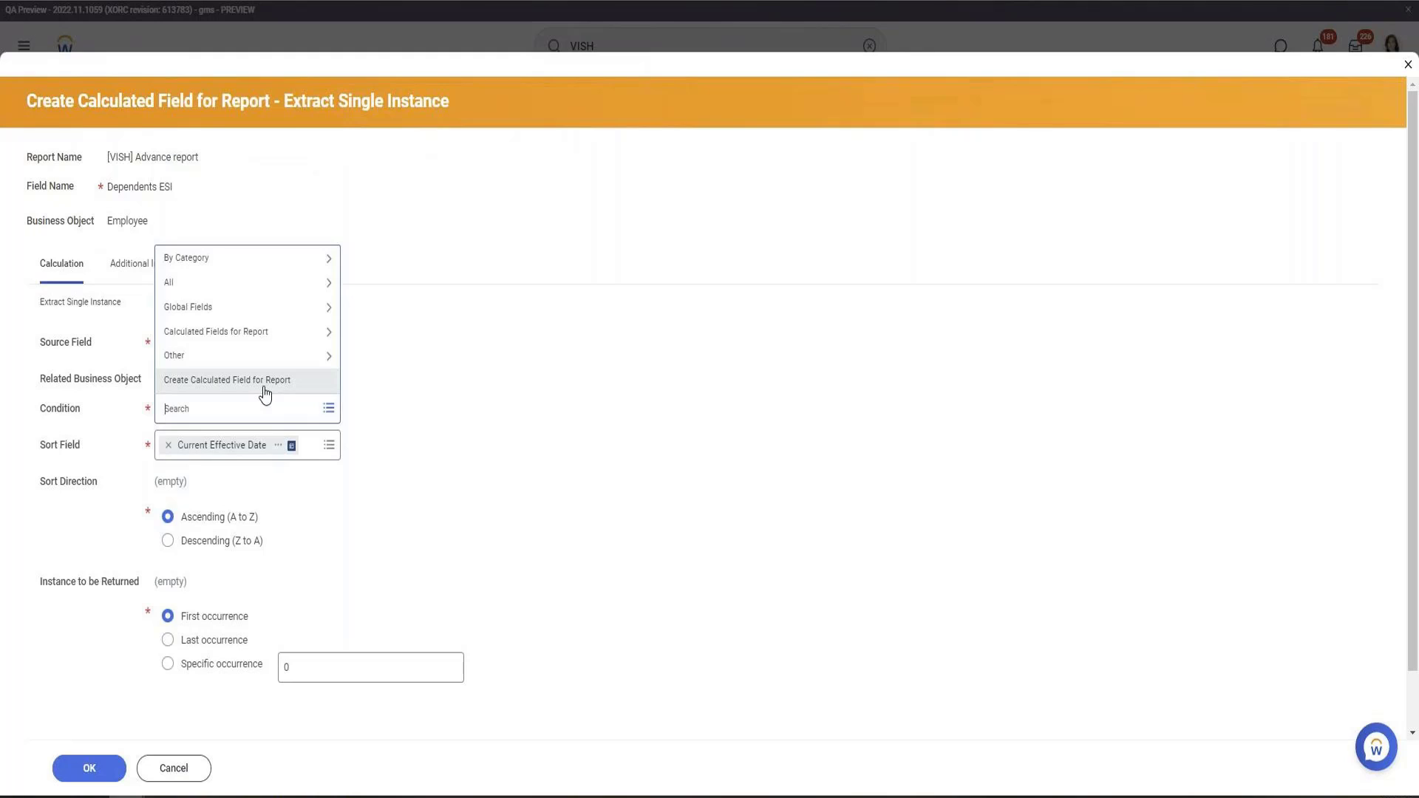
click(265, 389)
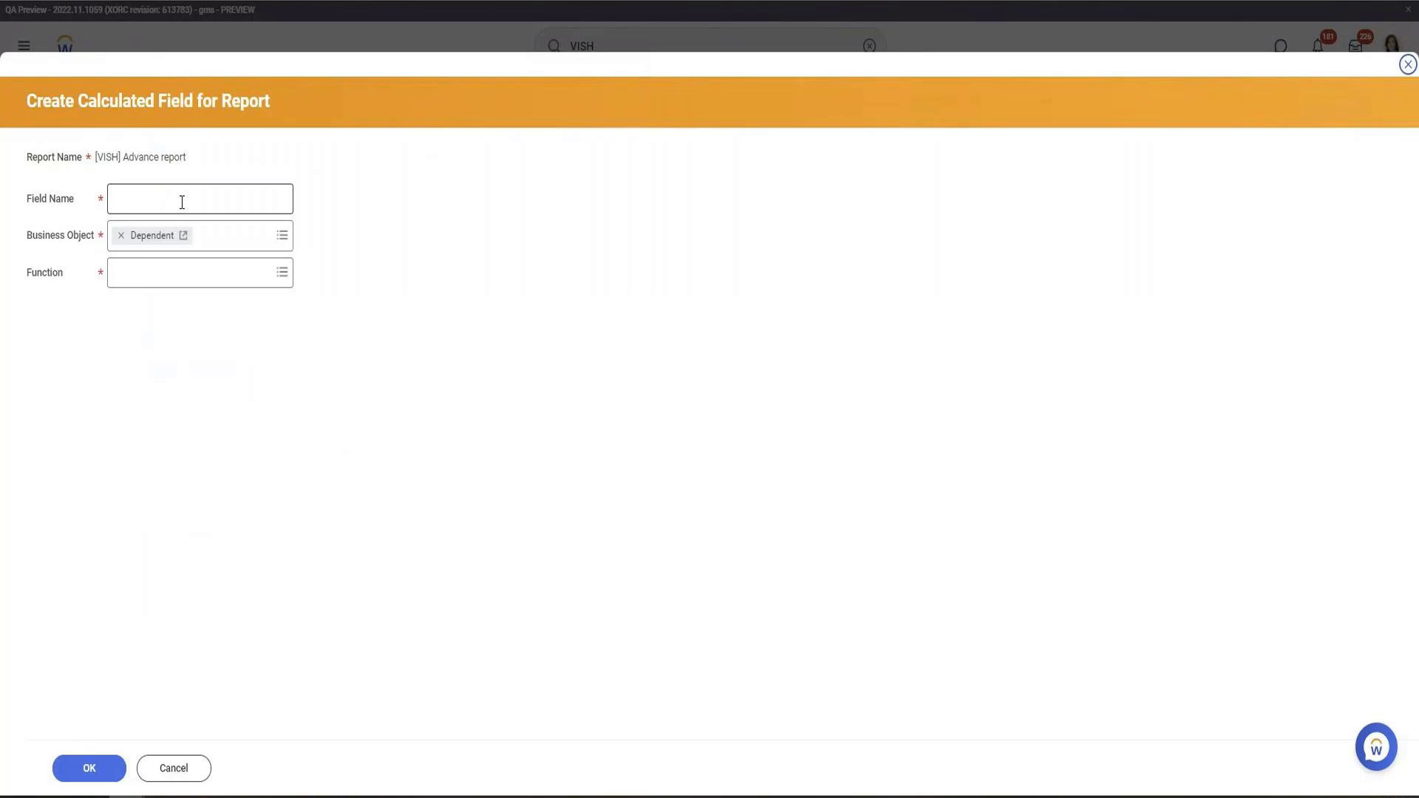
click(182, 202)
text(Dependnt)
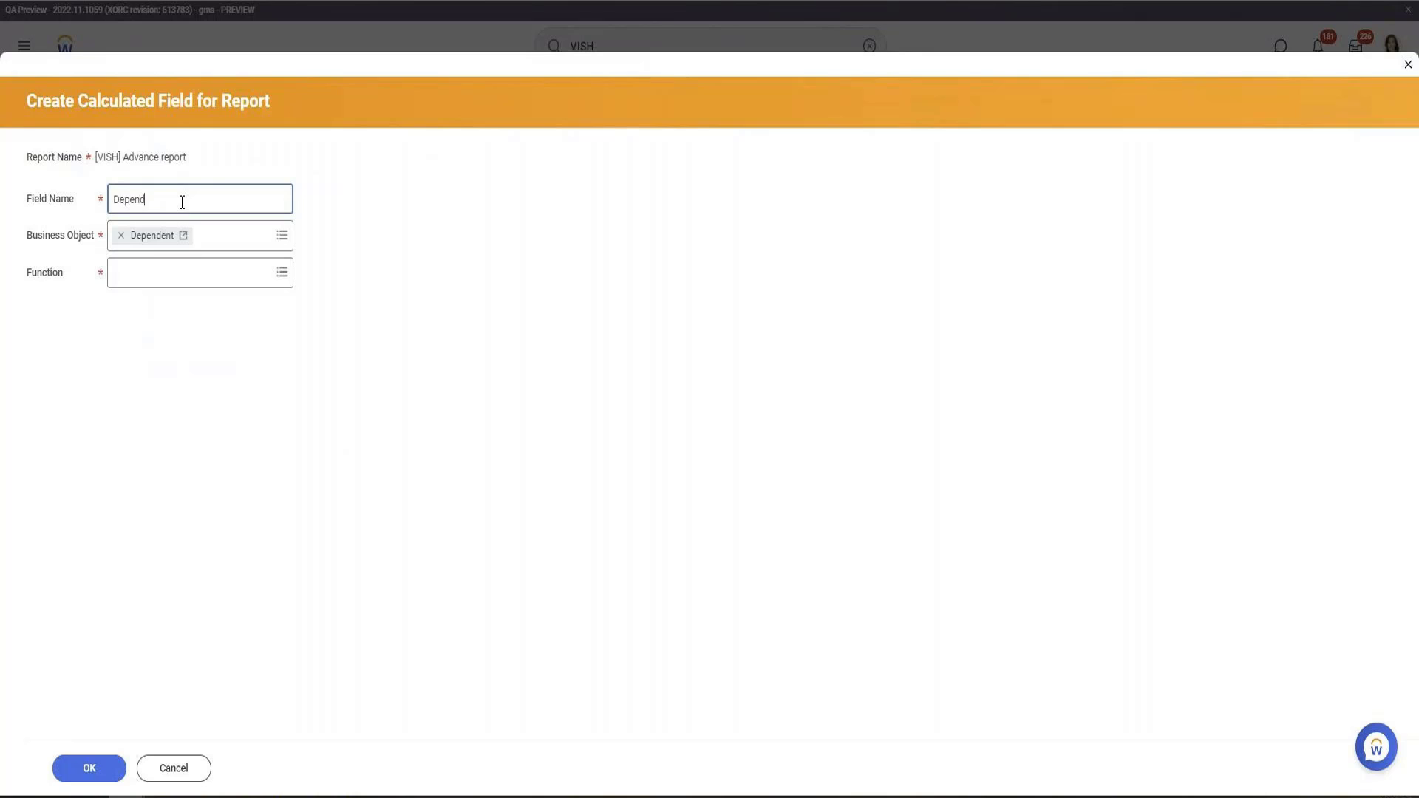
key(BackSpace)
key(BackSpace)
text(e)
text(nt Is F)
text(ou)
key(Tab)
text(true)
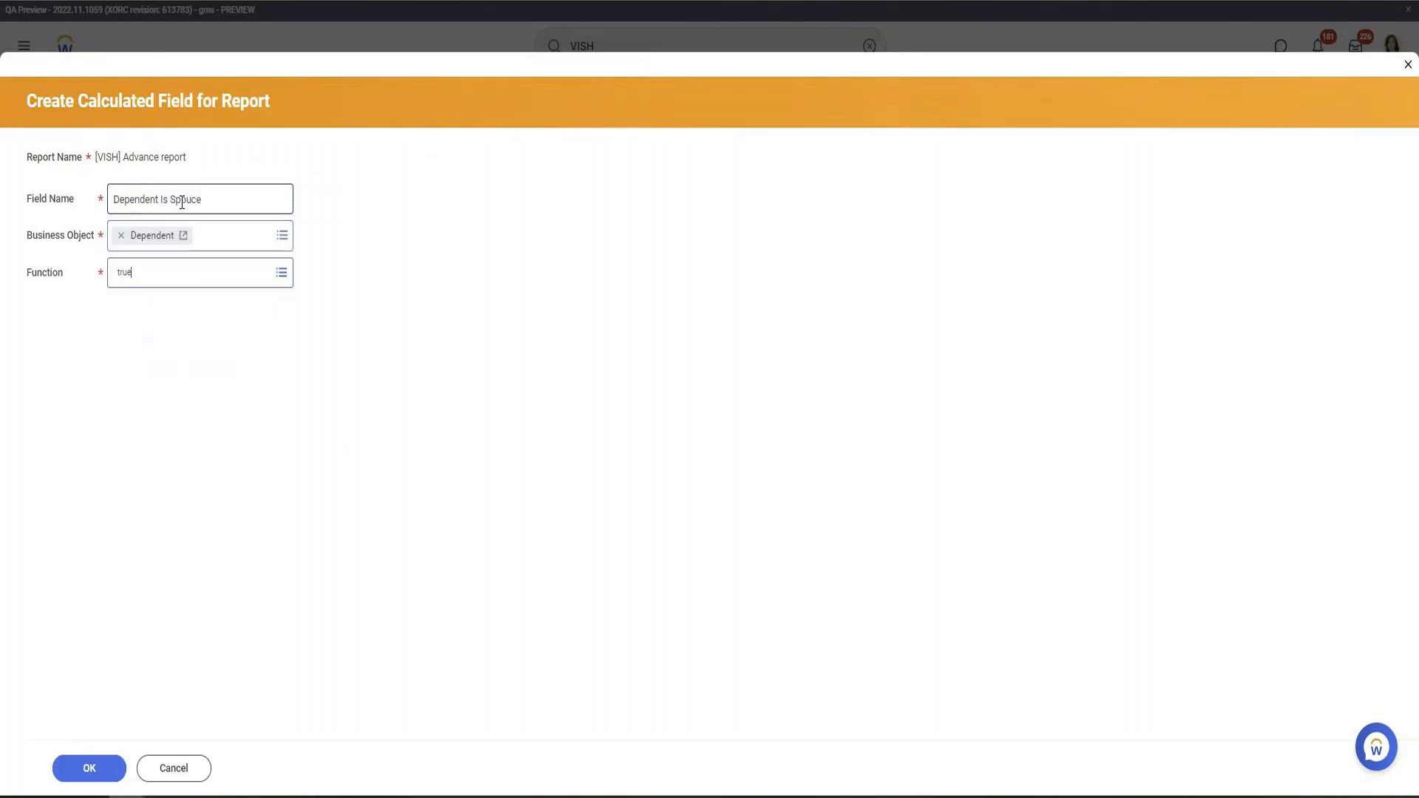
key(Return)
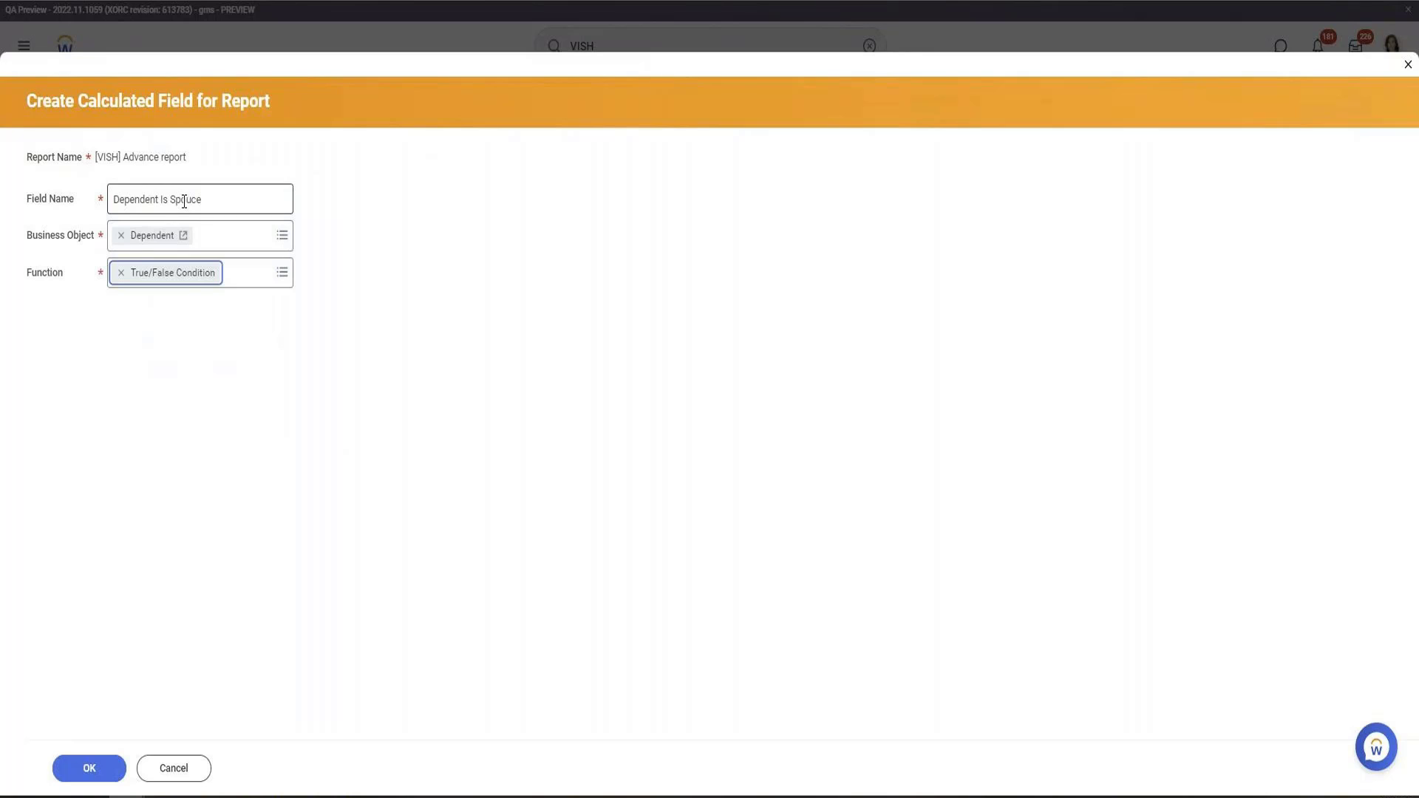
click(89, 768)
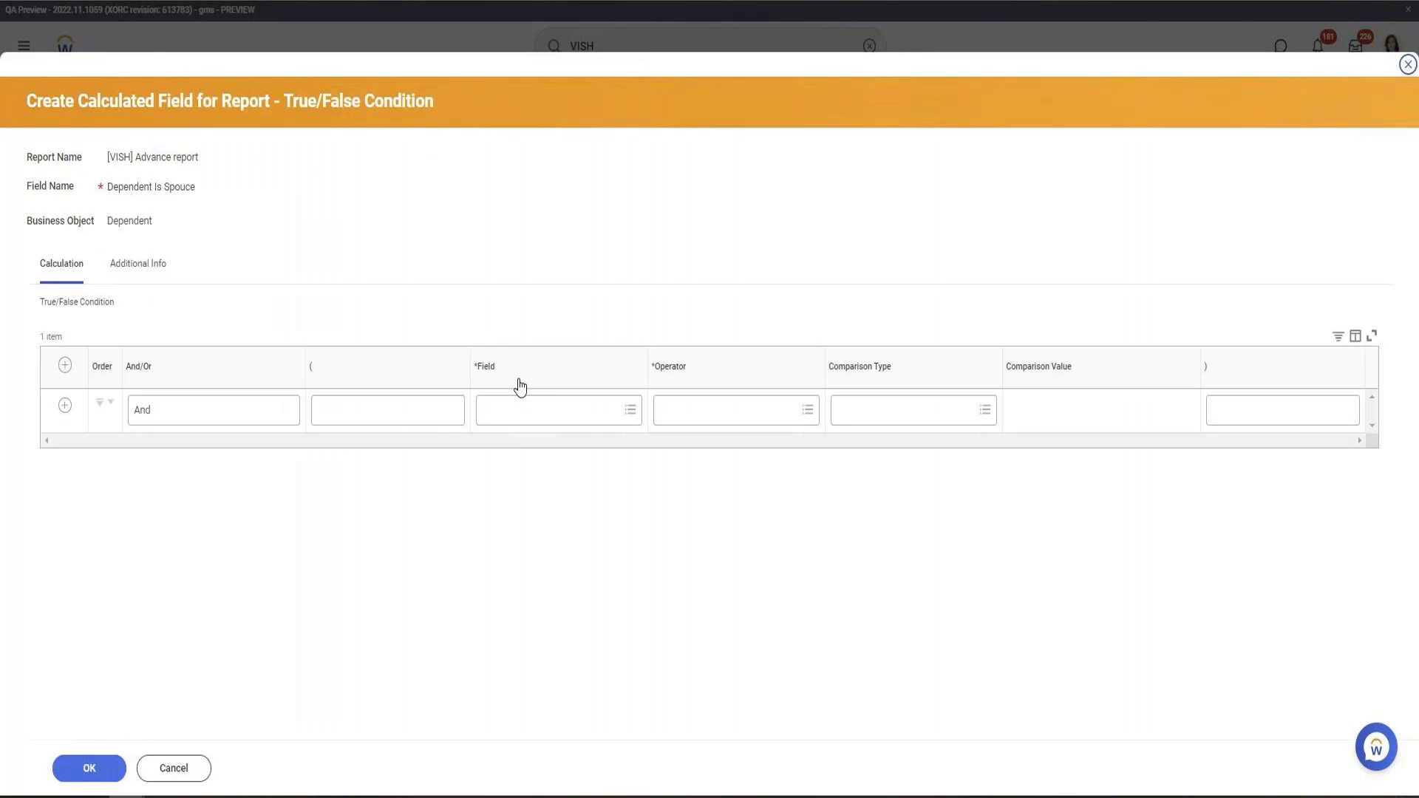
click(584, 410)
text(Dependent)
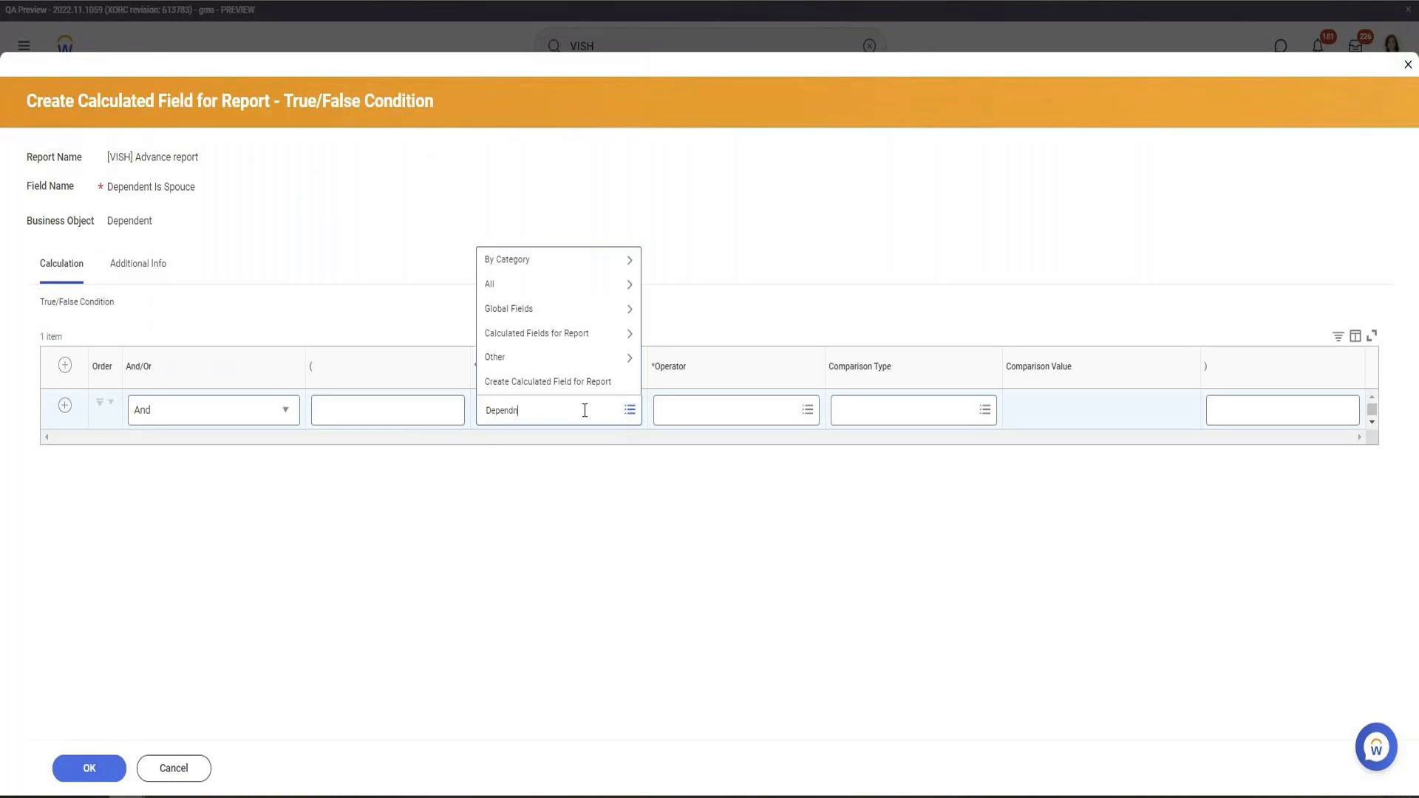
key(BackSpace)
key(BackSpace)
key(BackSpace)
key(BackSpace)
key(BackSpace)
key(BackSpace)
key(BackSpace)
key(BackSpace)
key(BackSpace)
Step: Search the condition's fields for relation and choose Relationship as the field to compare
text(realation)
key(Return)
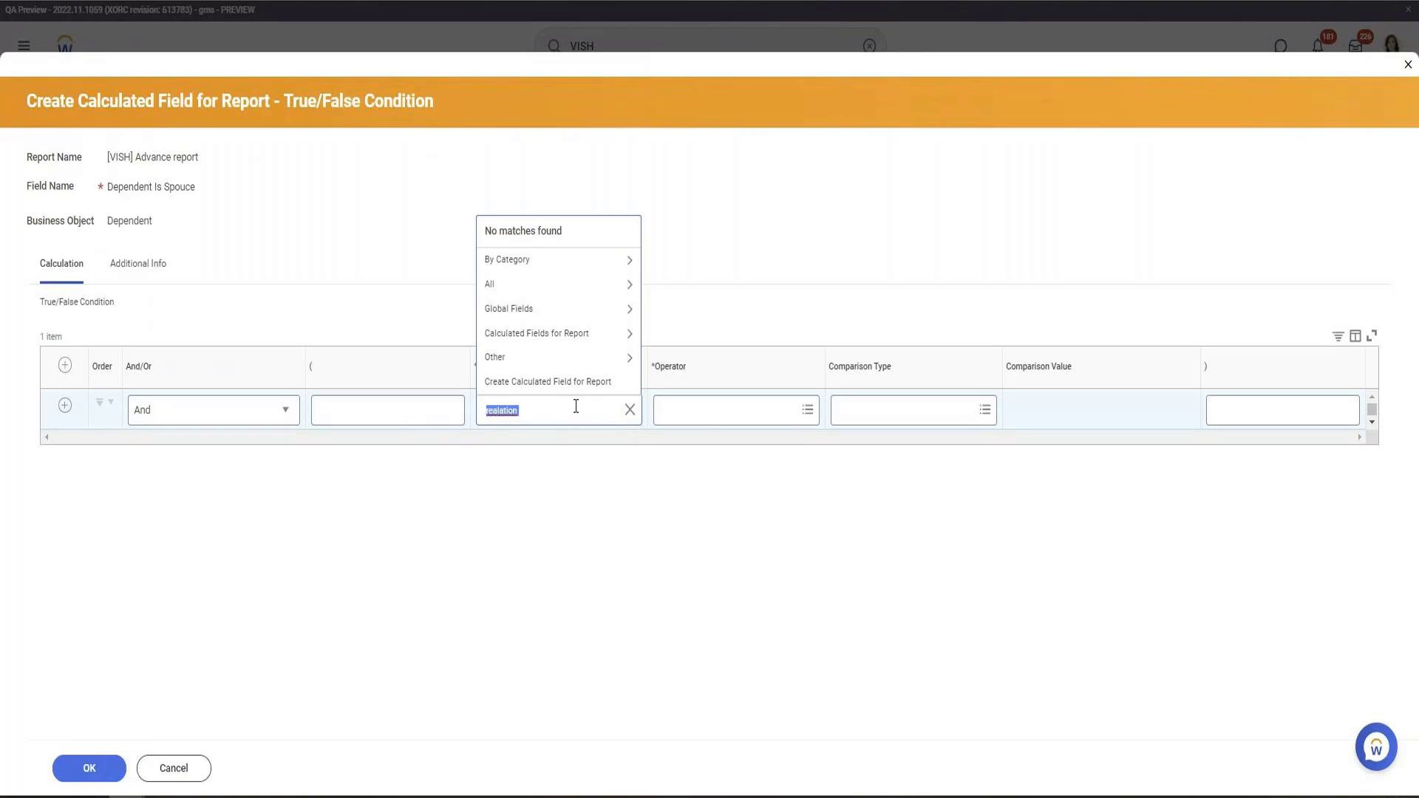
right_click(509, 418)
click(539, 428)
key(Return)
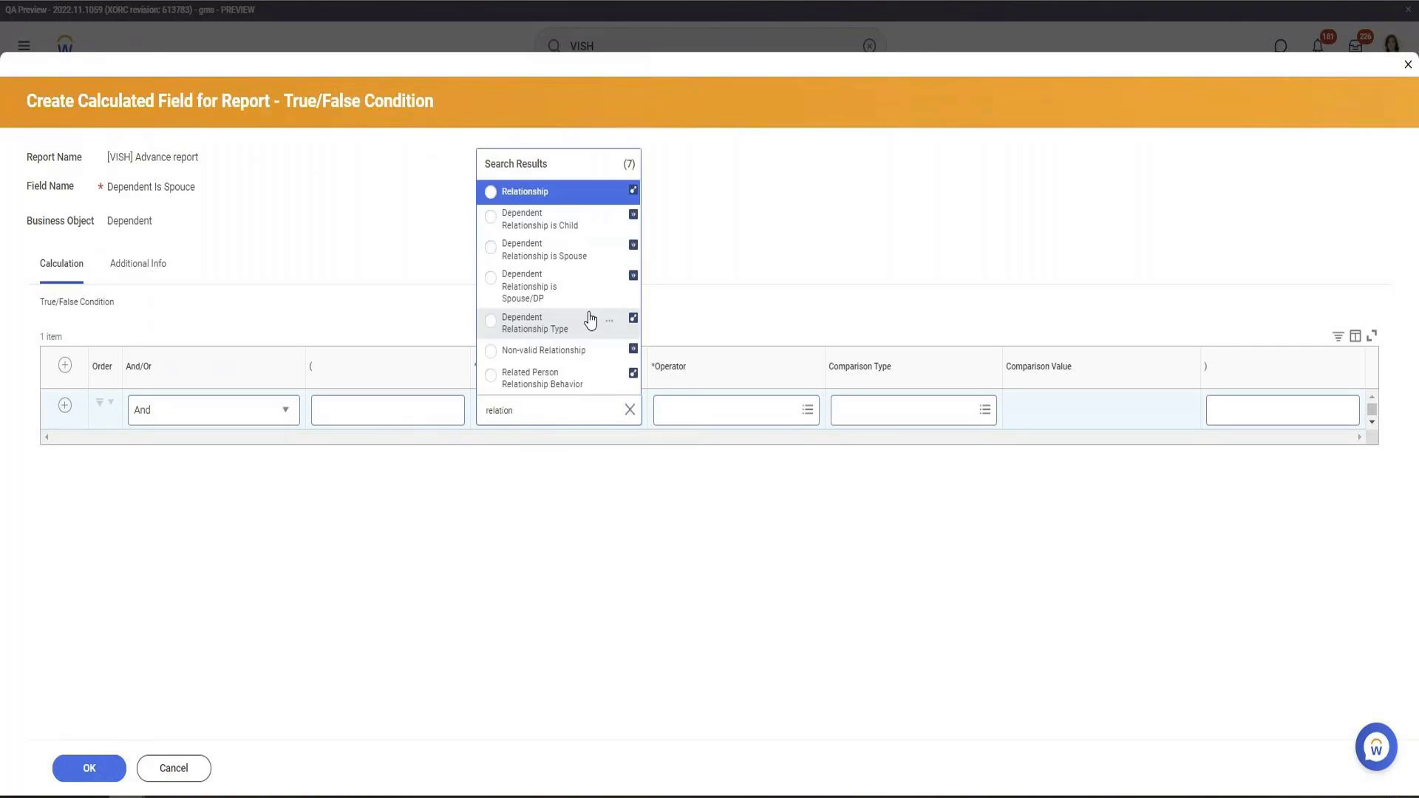
click(544, 192)
Step: Set the operator to in the selection list with comparison value Spouse, and save both the condition and Dependents ESI
click(698, 409)
text(in the)
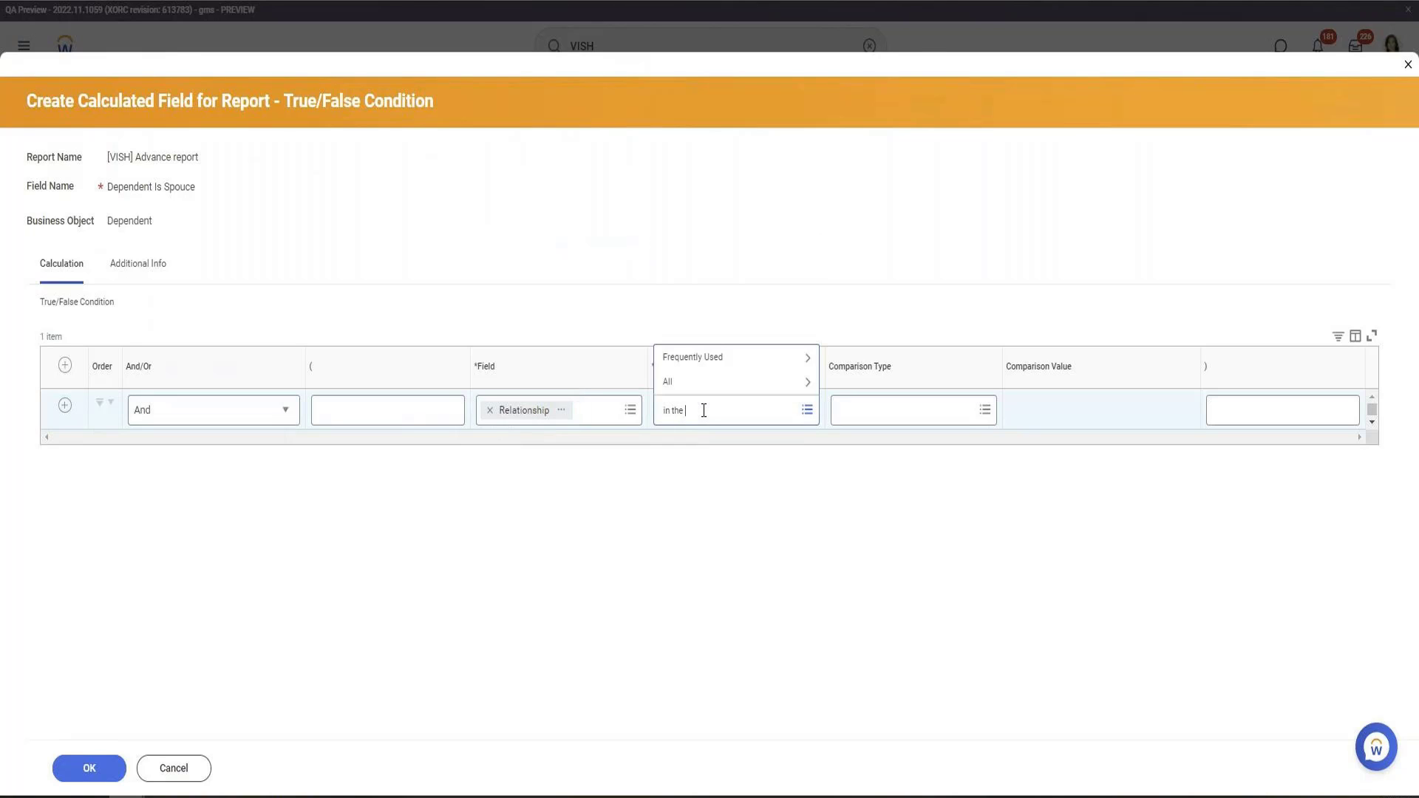
key(Return)
click(726, 362)
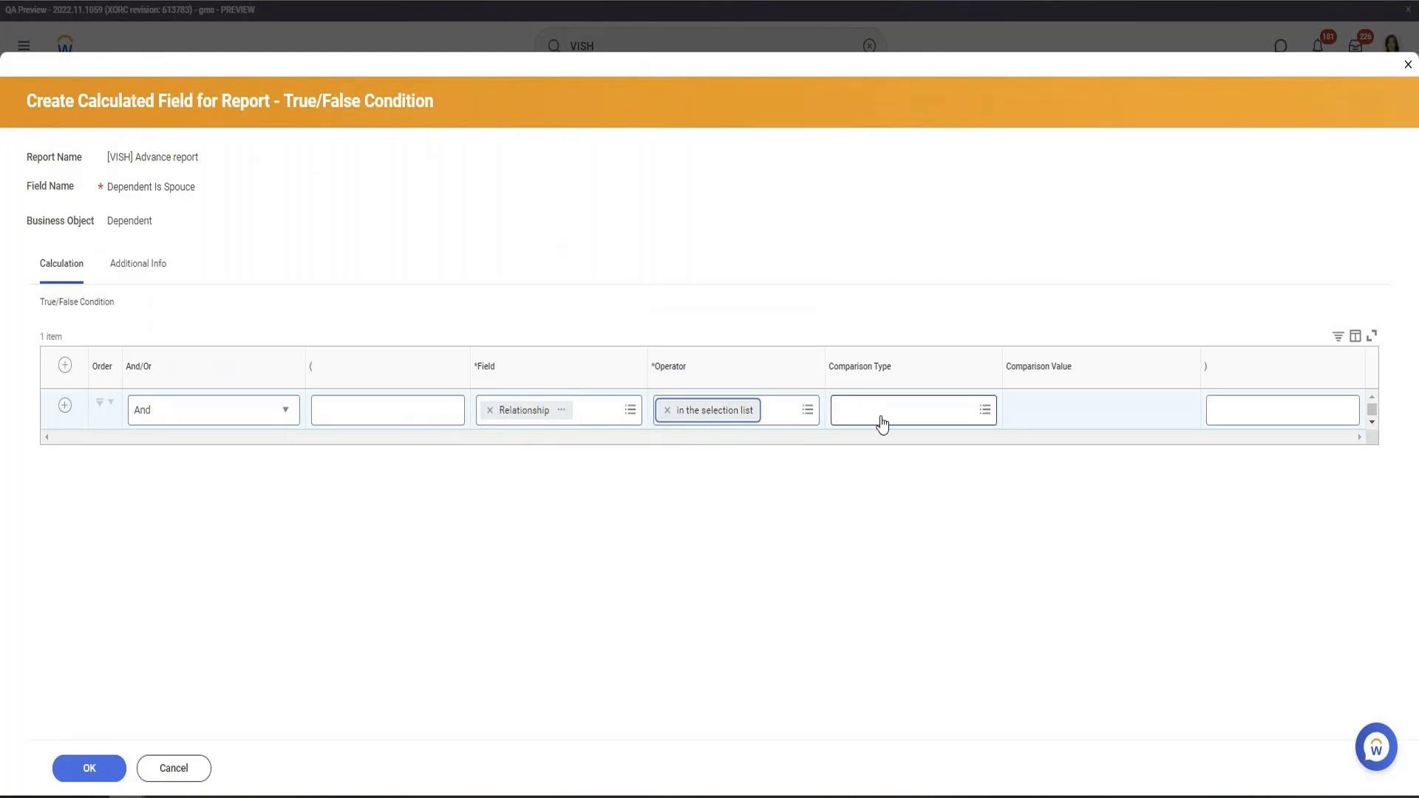
click(1096, 415)
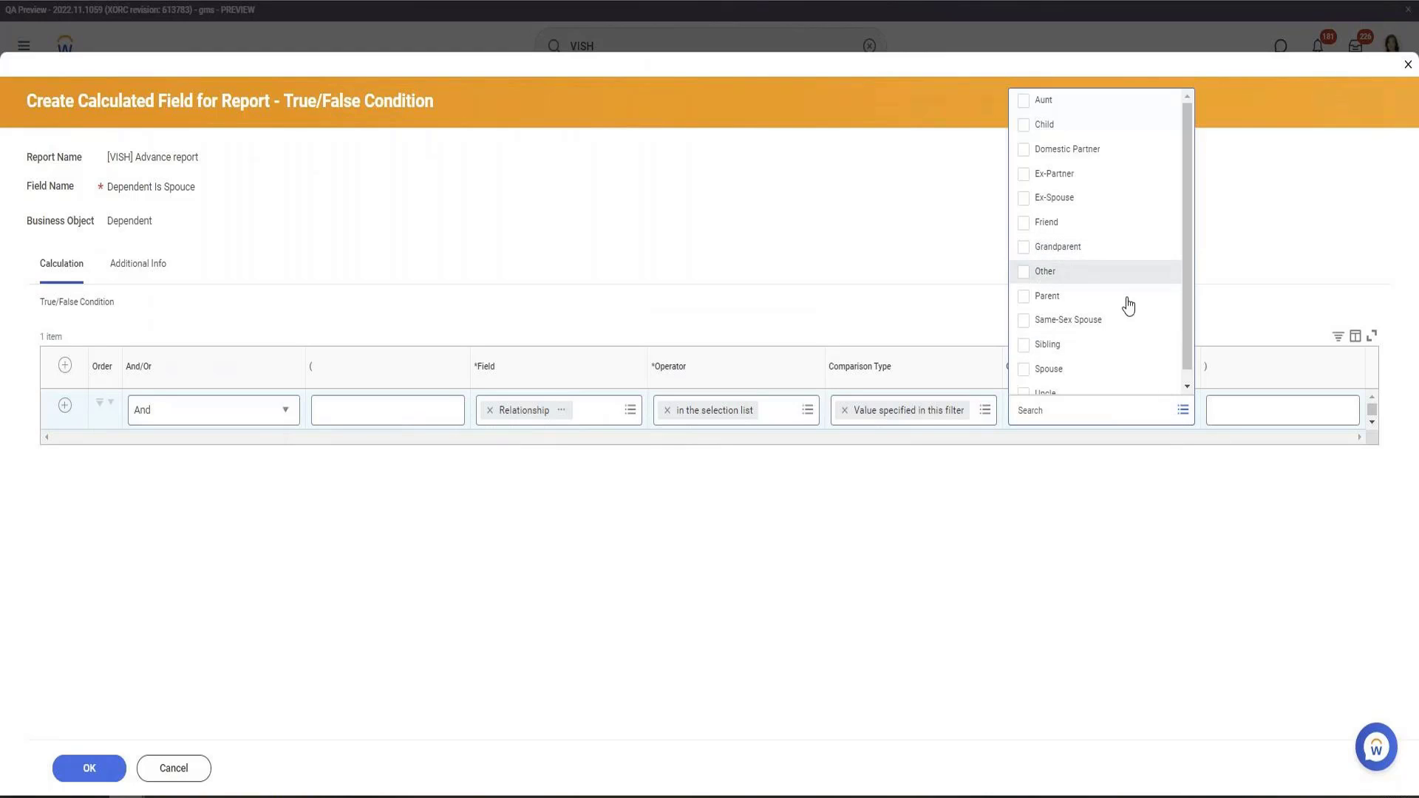
click(1053, 373)
click(71, 767)
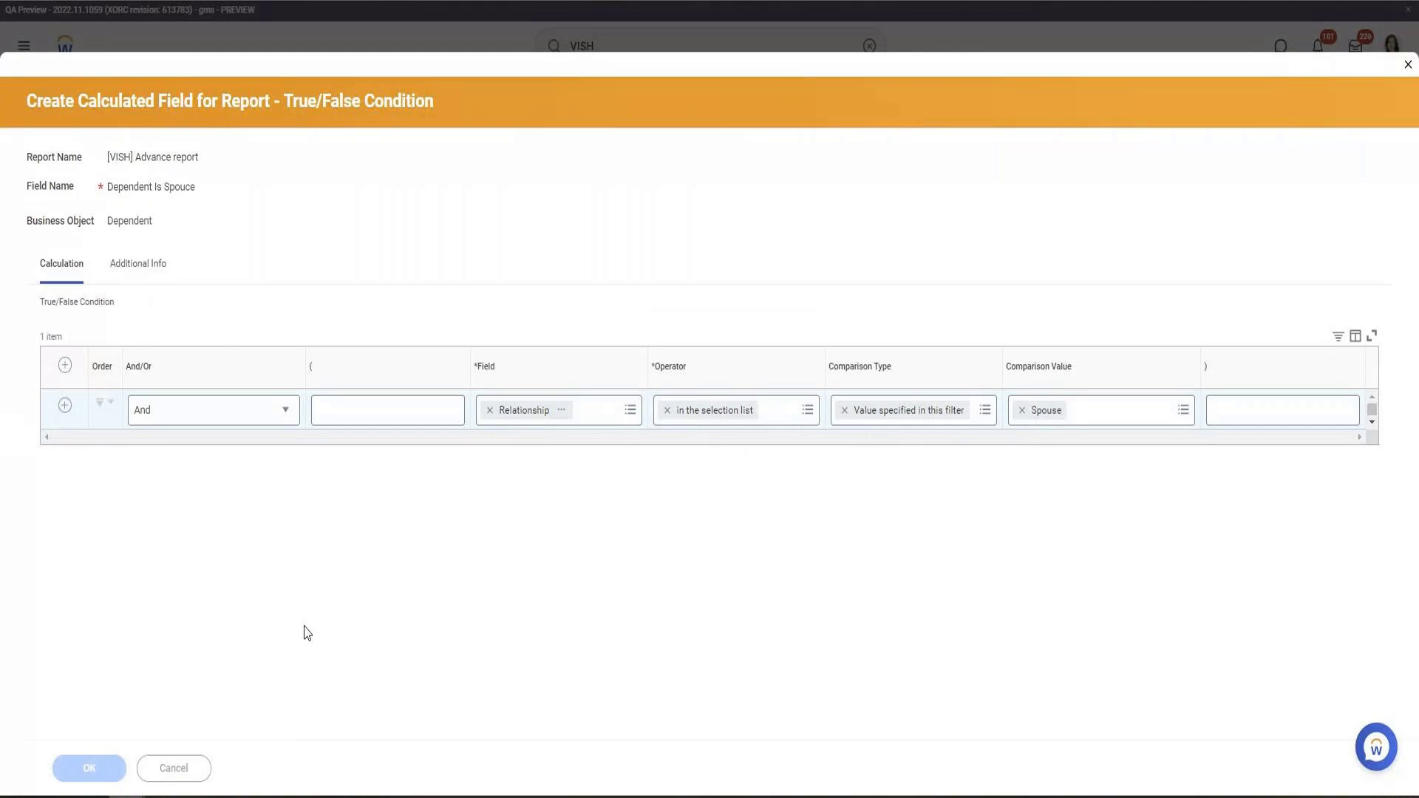
click(83, 772)
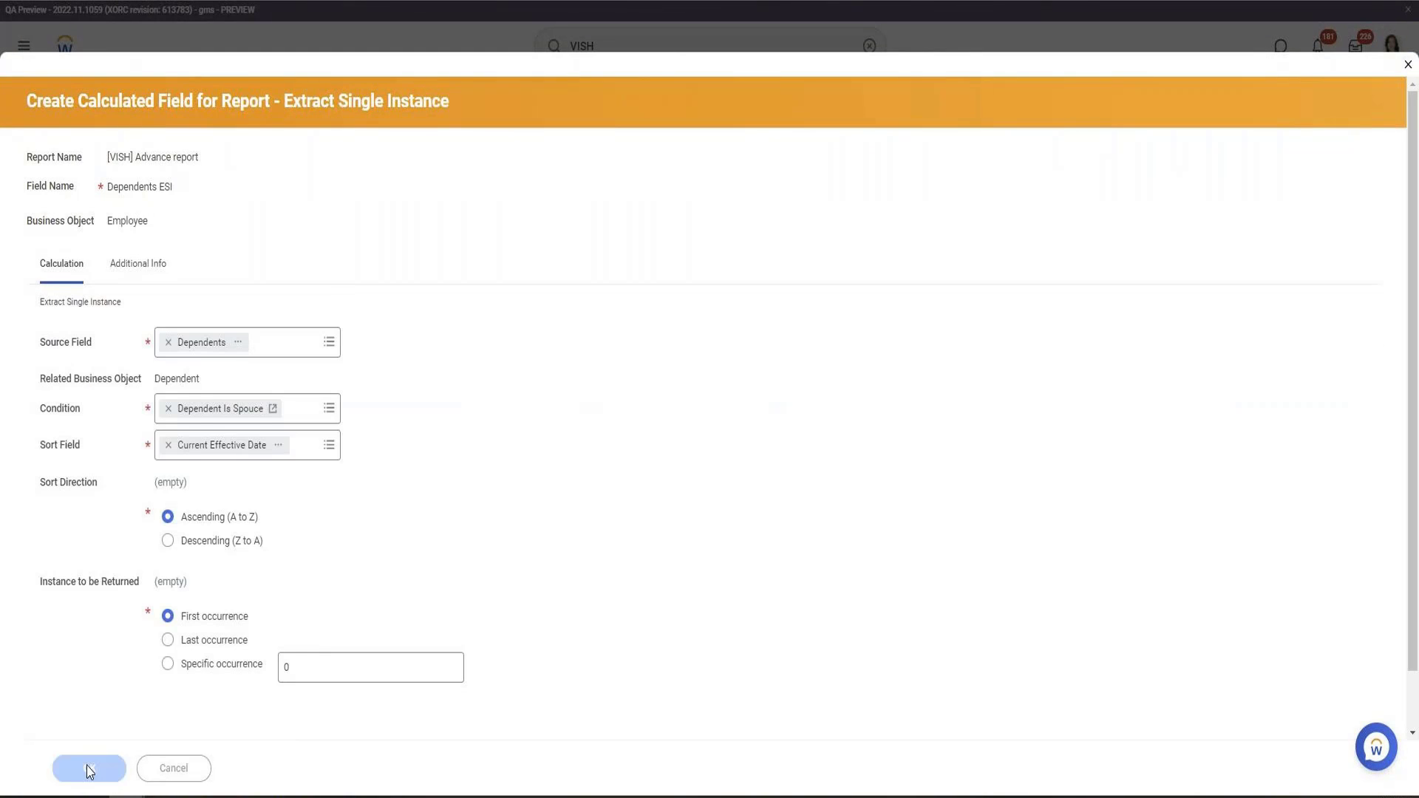
Step: Set the return value of Spouse Dependent LRV to Legal Name - Last Name and save the calculated field
click(194, 412)
text(Le)
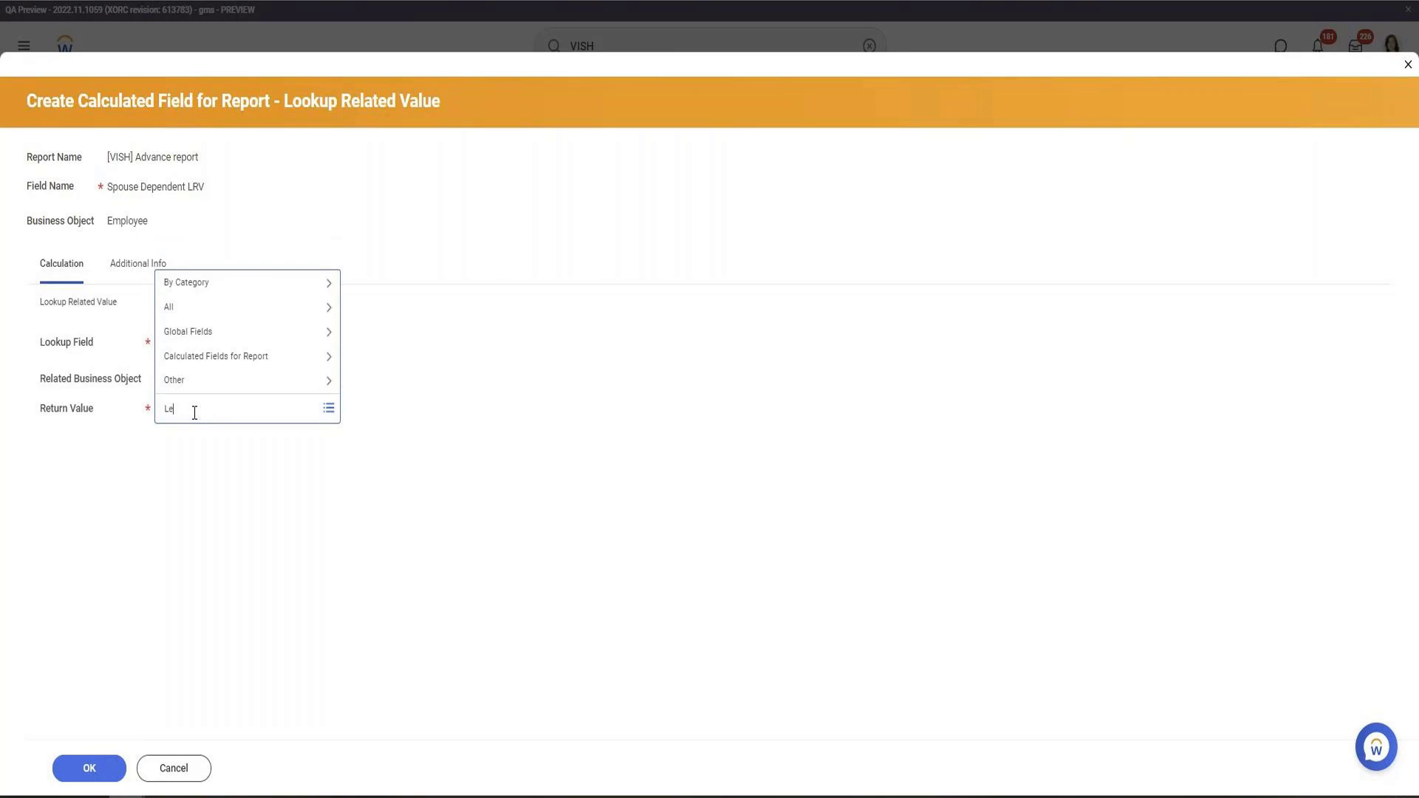
text(gal Last Name)
key(Return)
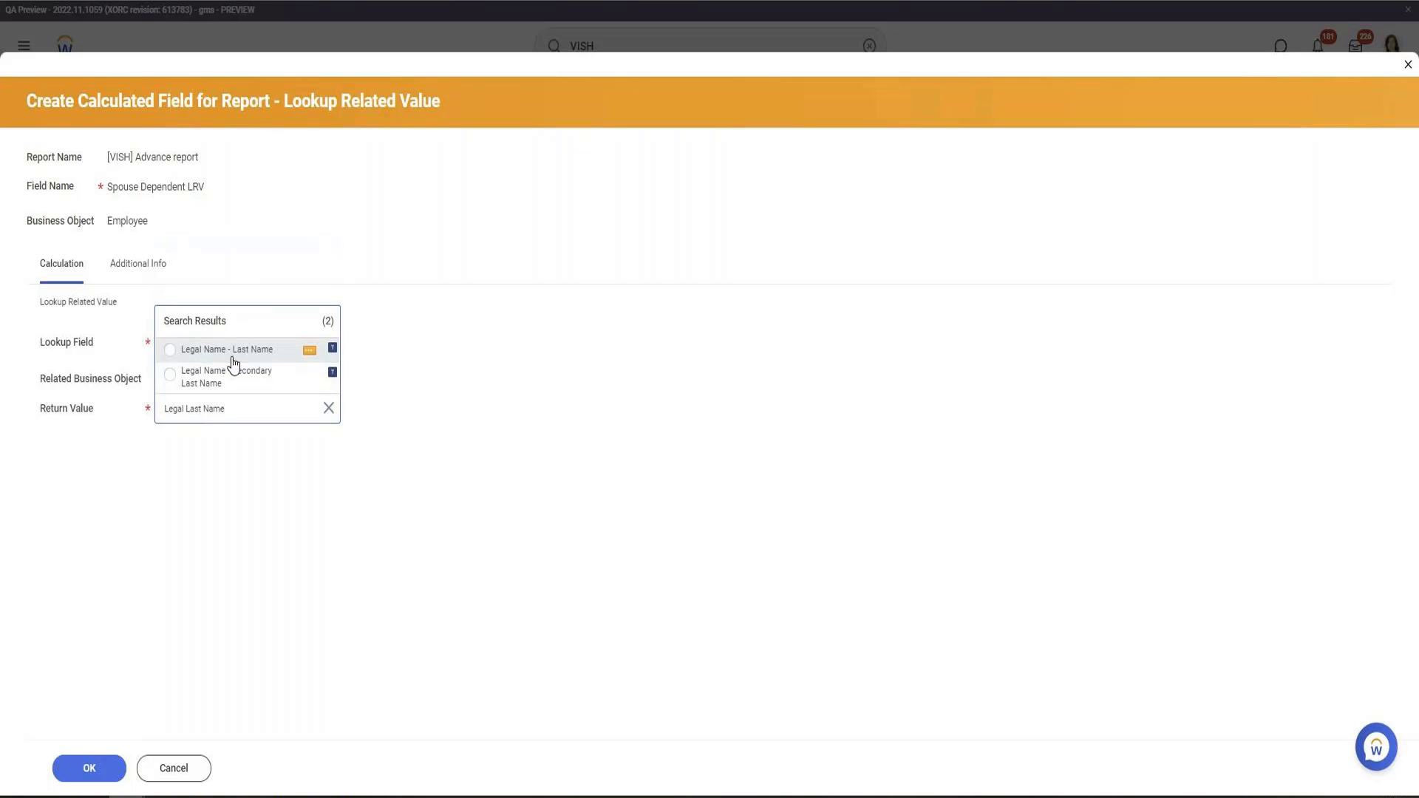
click(233, 360)
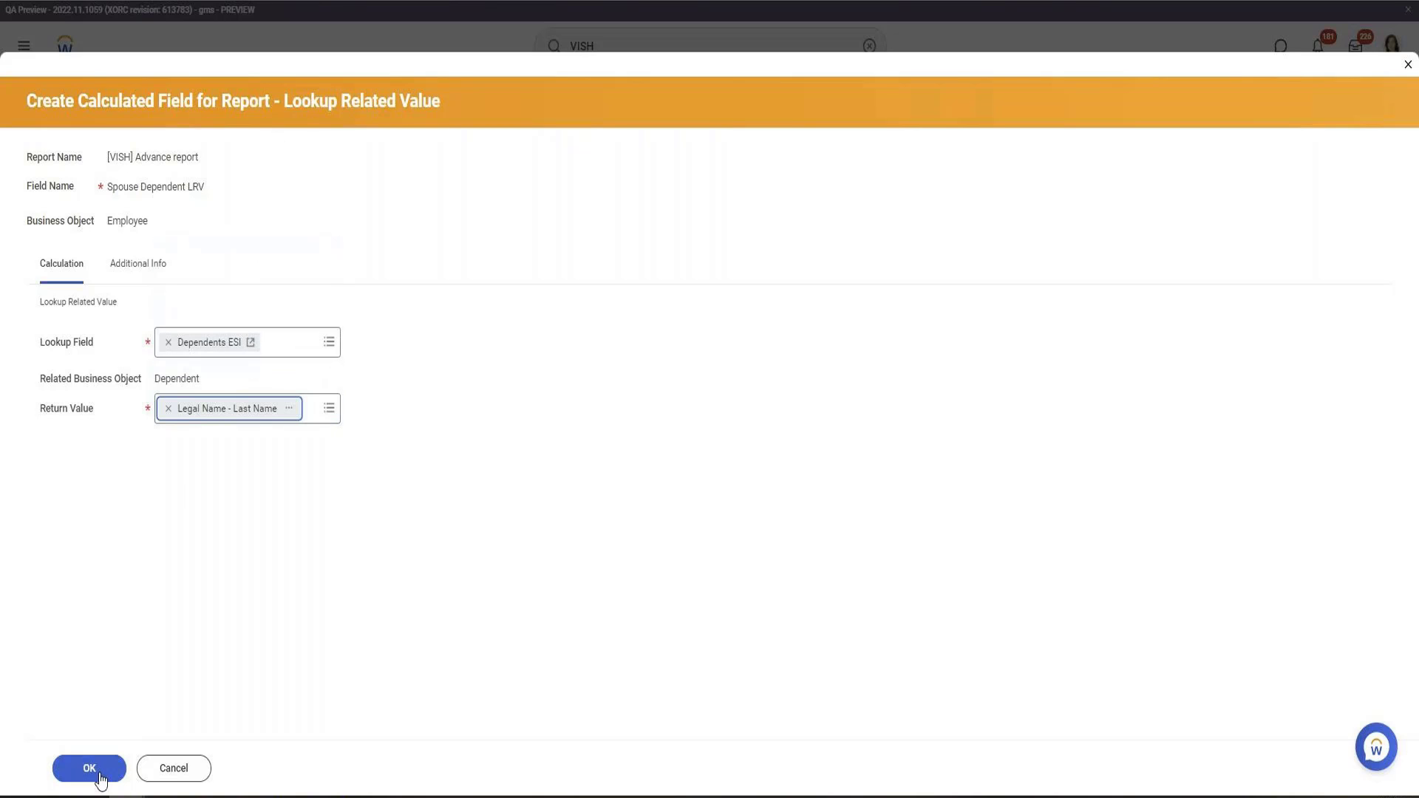
click(99, 773)
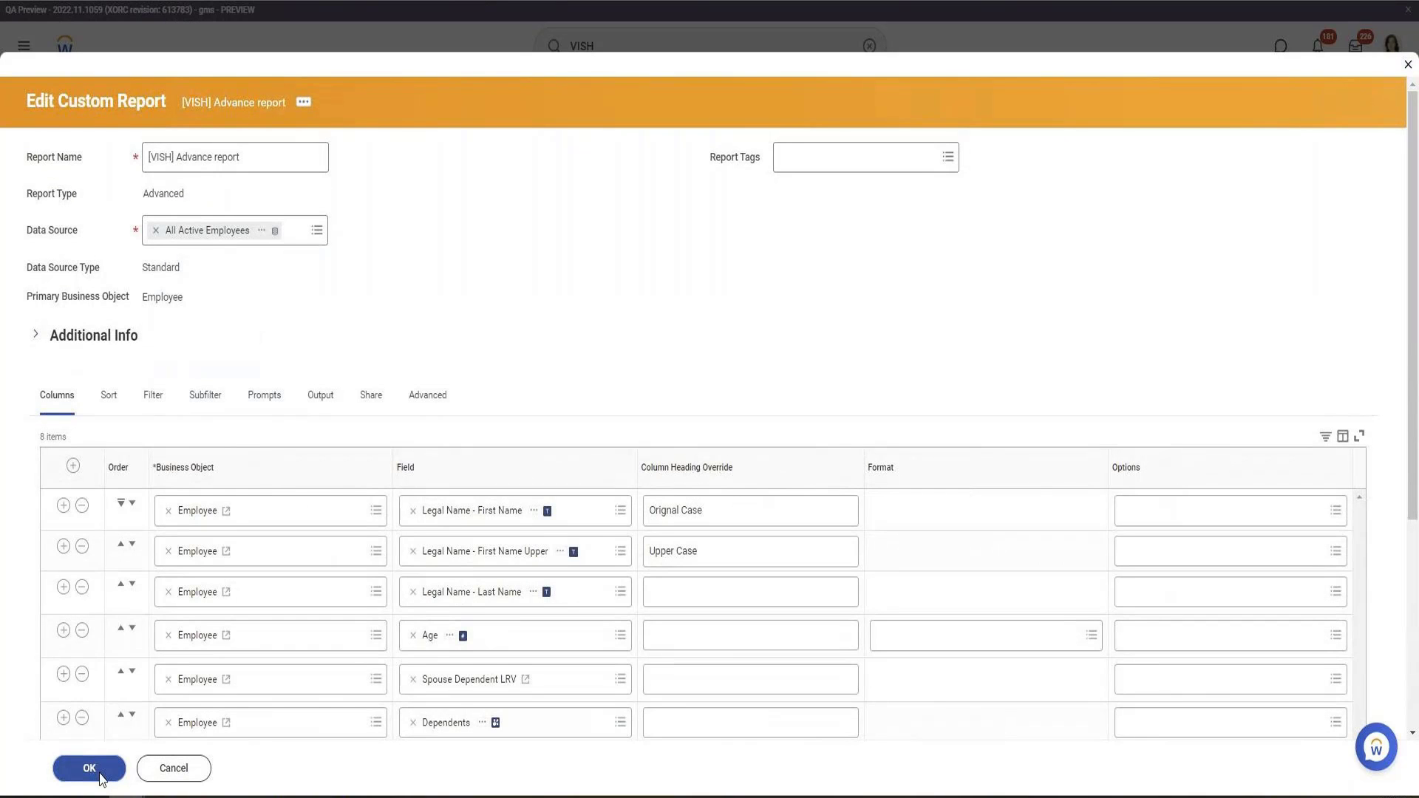
Step: Save and run the [VISH] Advance report, and examine its Spouse Dependent LRV and Dependents columns
click(89, 768)
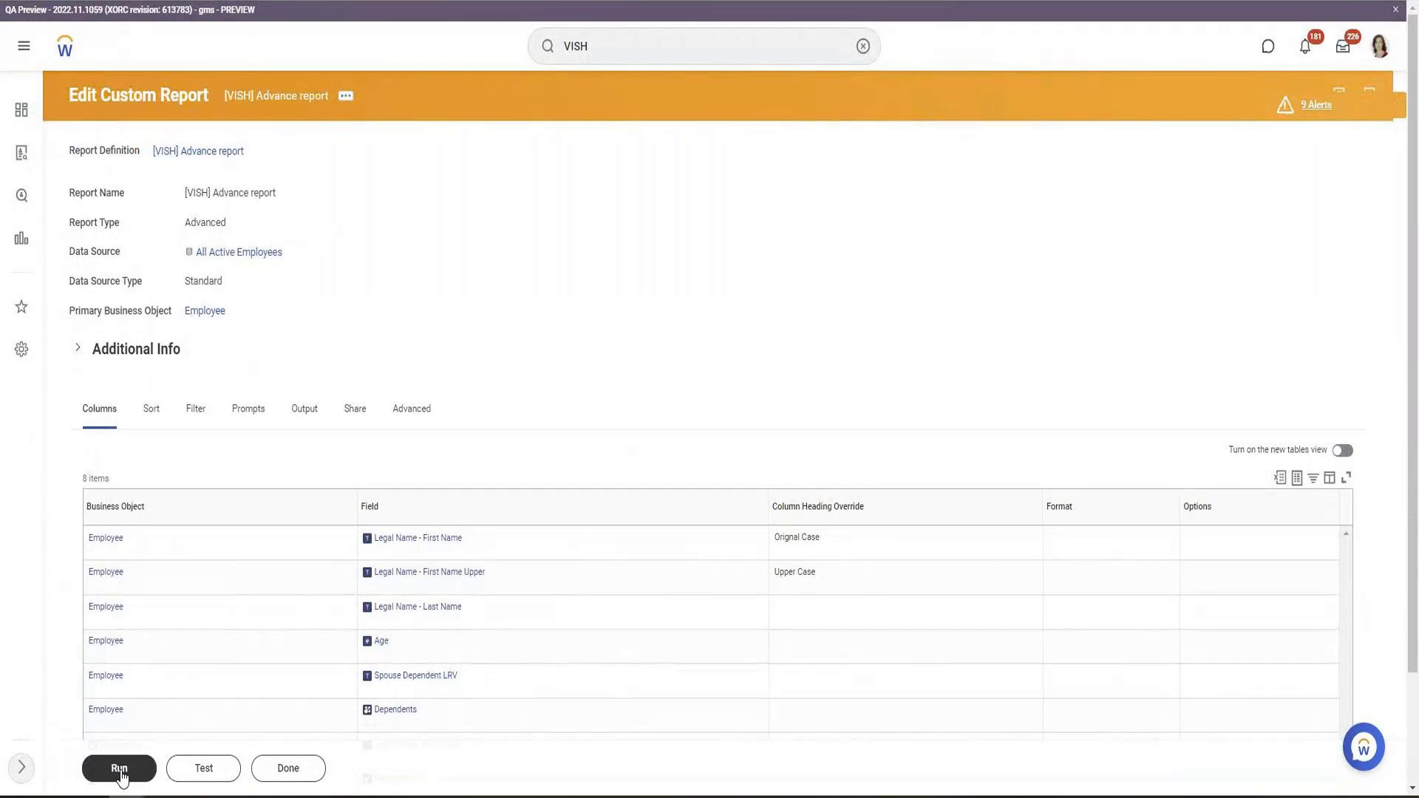
click(120, 768)
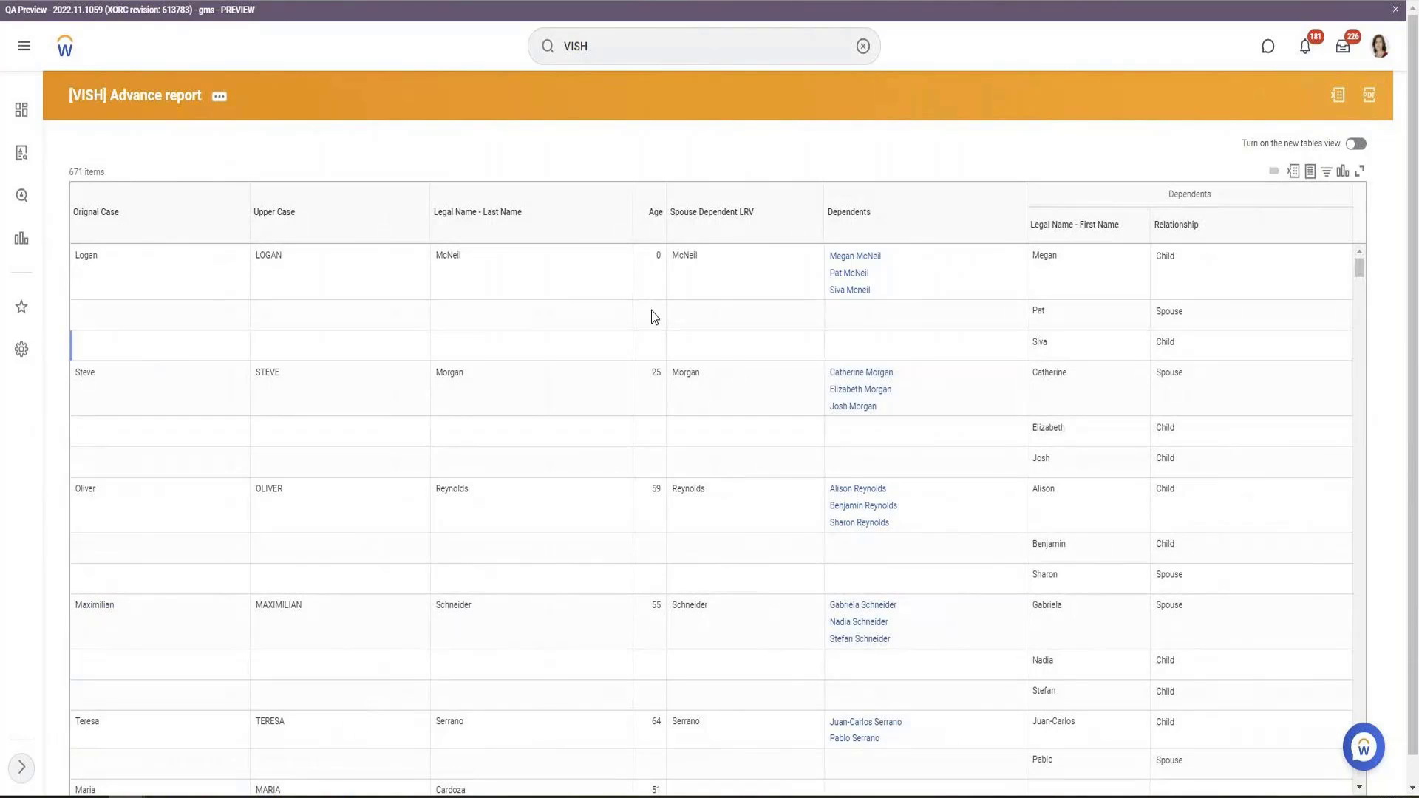
double_click(684, 255)
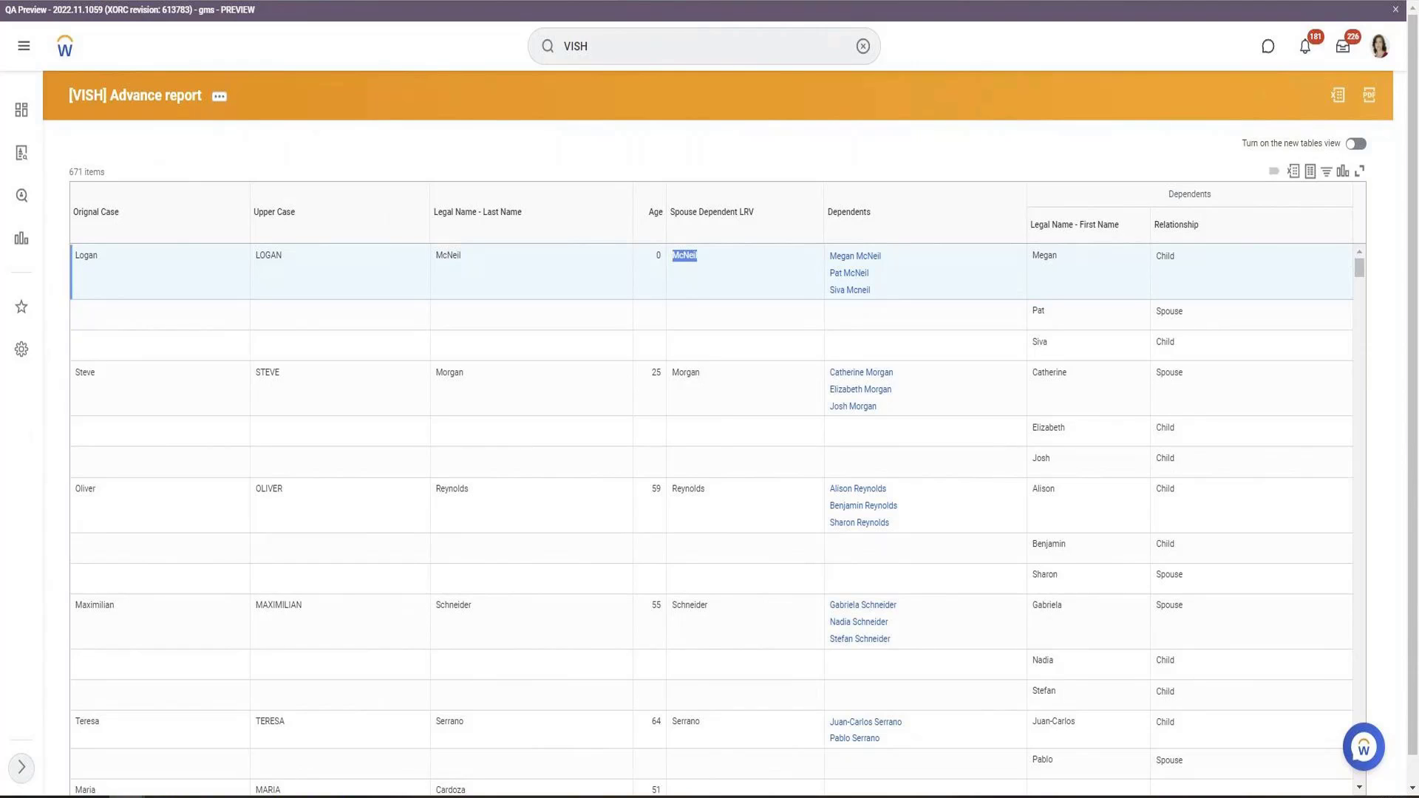
double_click(1180, 195)
Step: Switch to PowerPoint, create a blank presentation and add a second slide
click(126, 796)
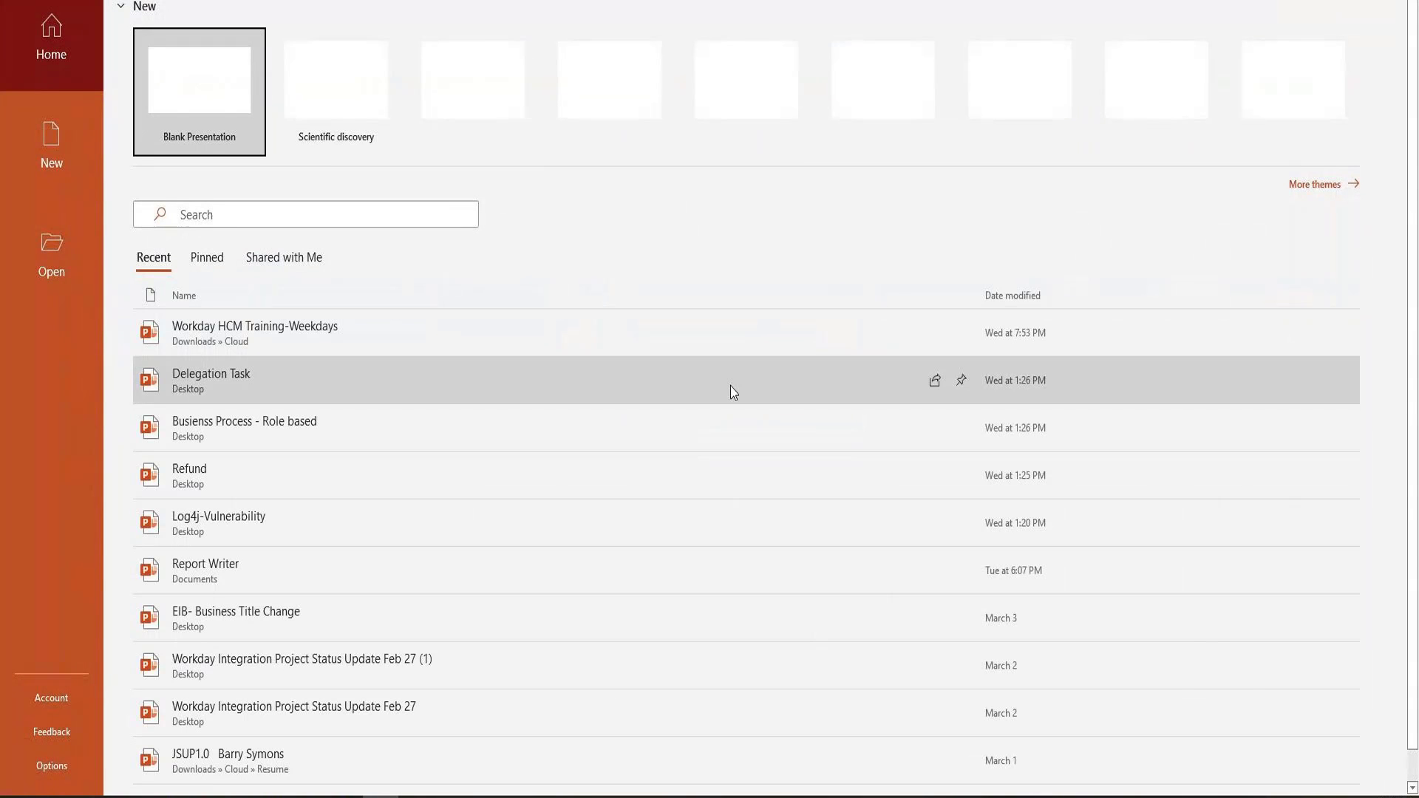
click(255, 121)
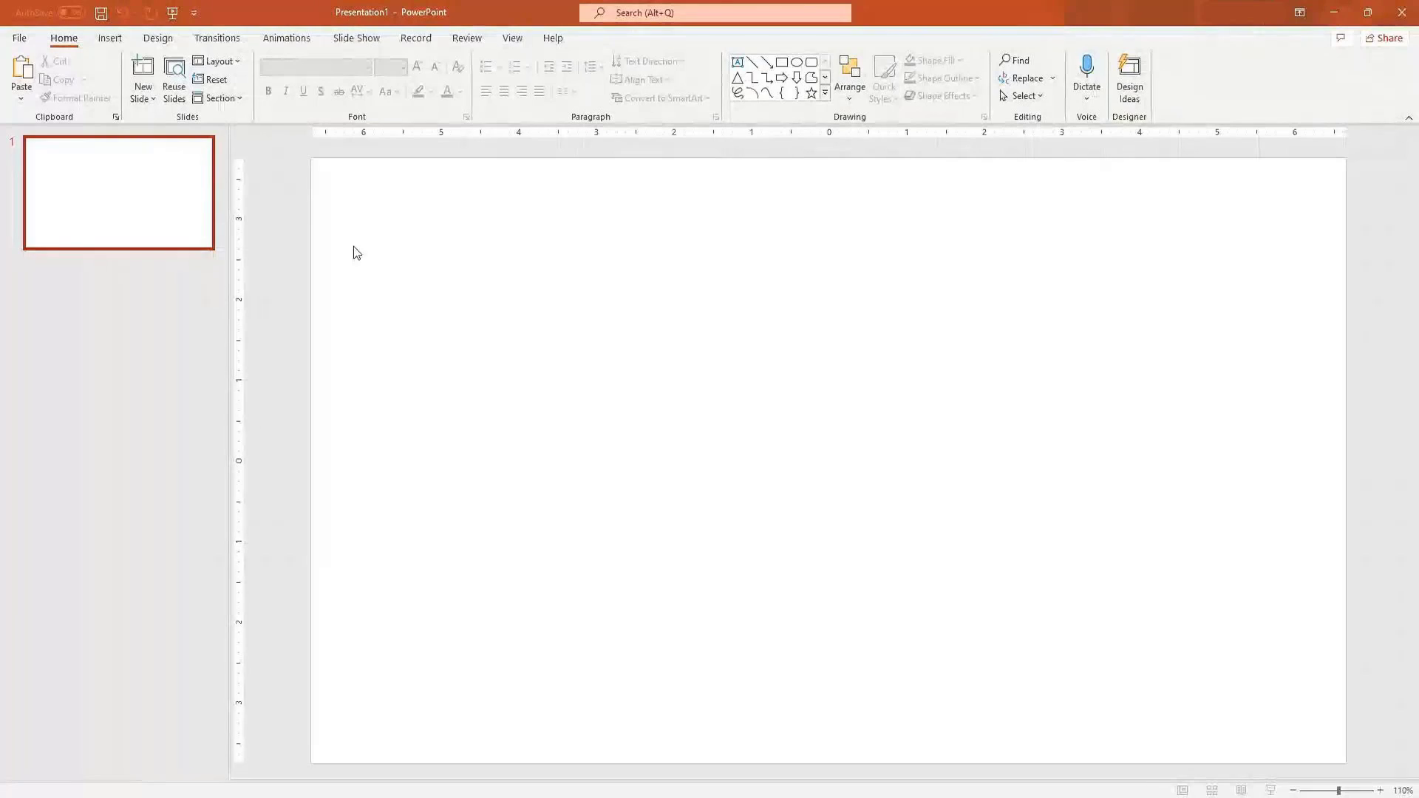
click(178, 332)
key(Return)
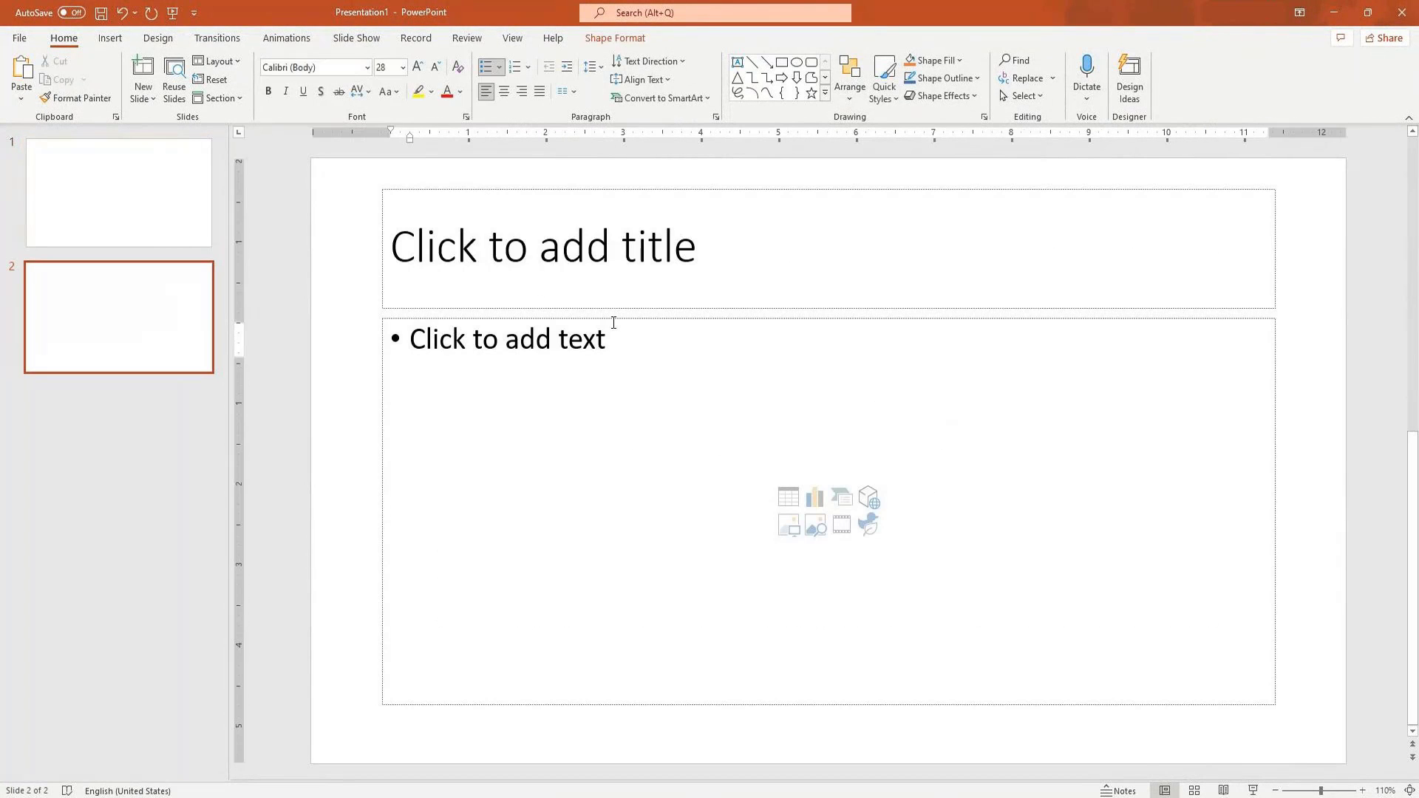
Step: Delete the text and title placeholders from the second slide
click(613, 323)
click(614, 318)
key(Delete)
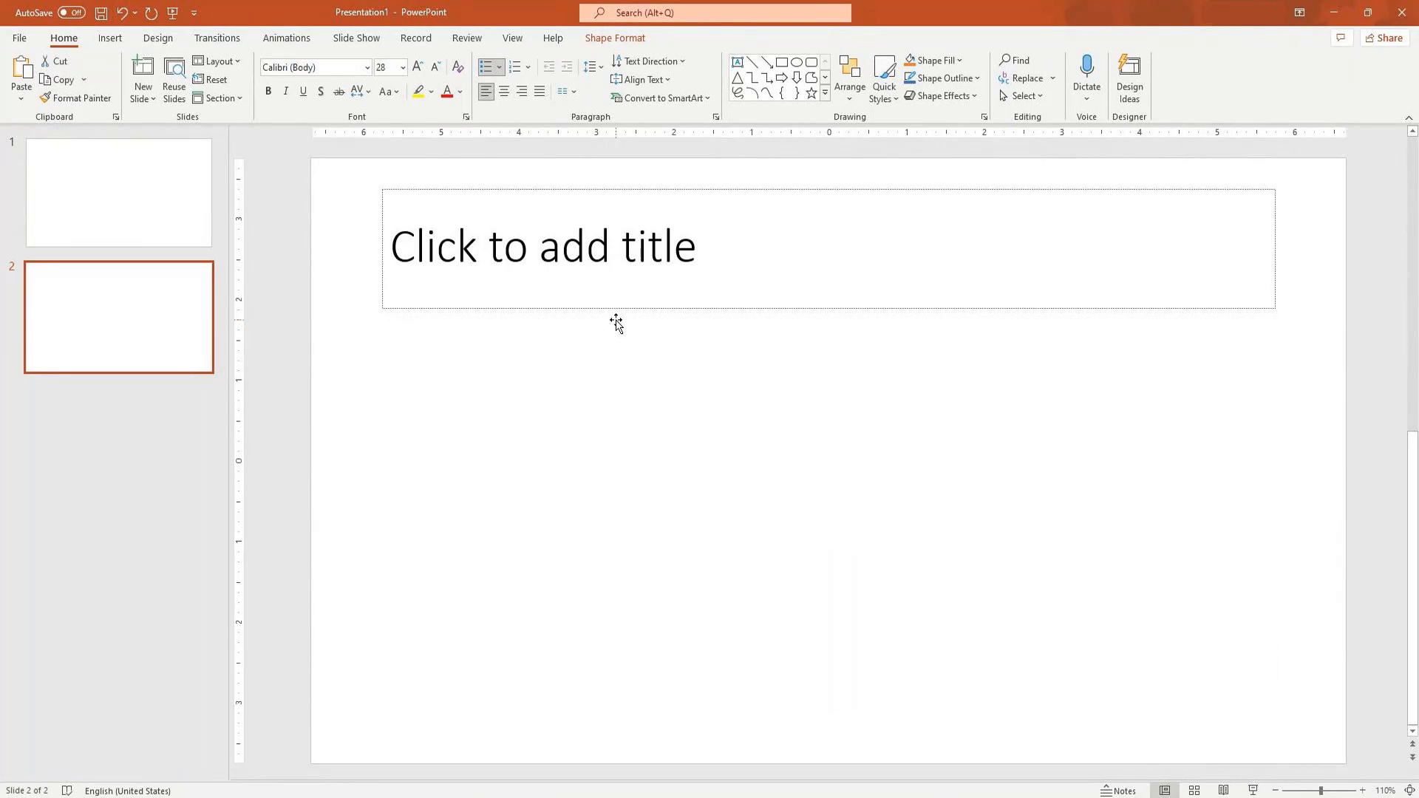
click(565, 308)
key(Delete)
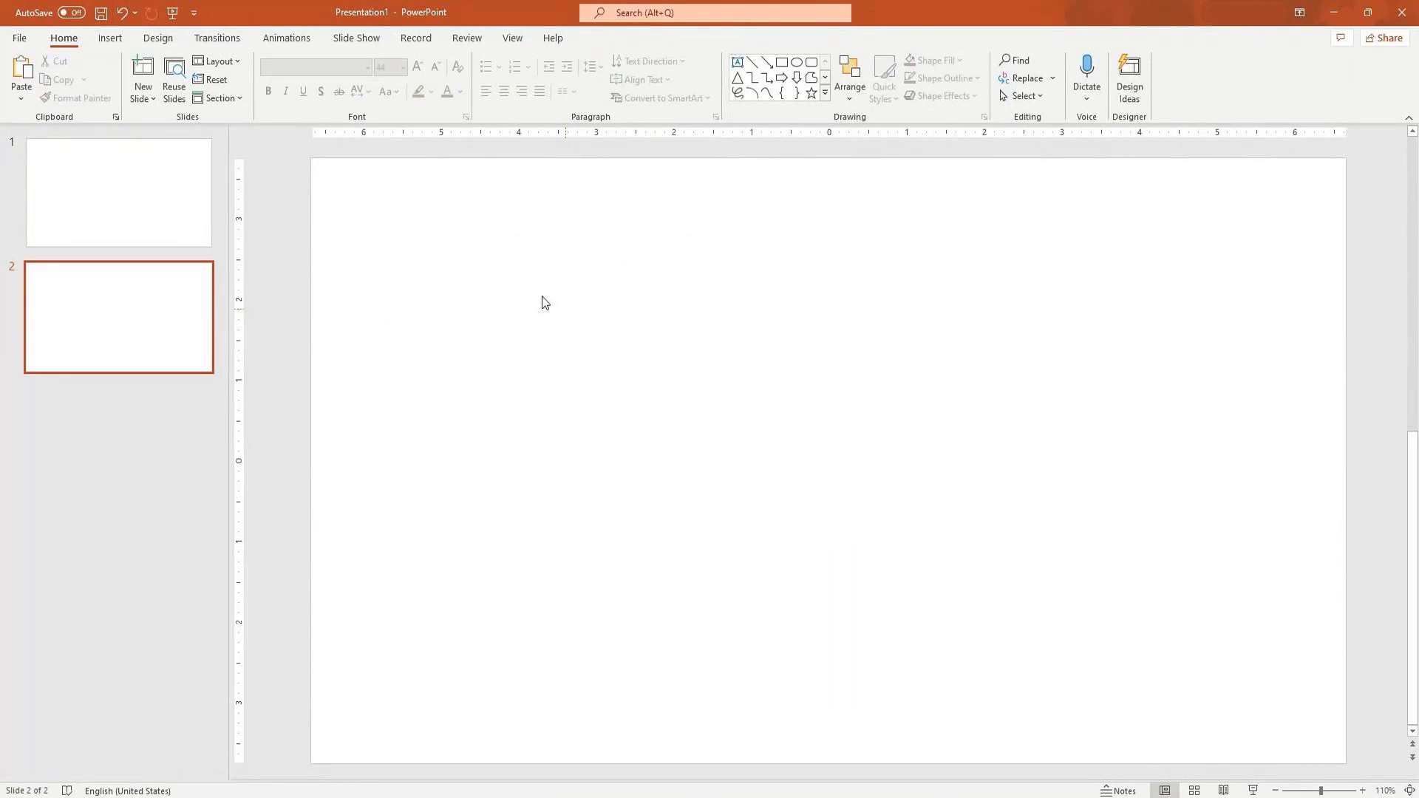
Step: Draw a rectangle about 3.82" wide and 4.18" high on the second slide and enter the text Name Employee ID
click(781, 62)
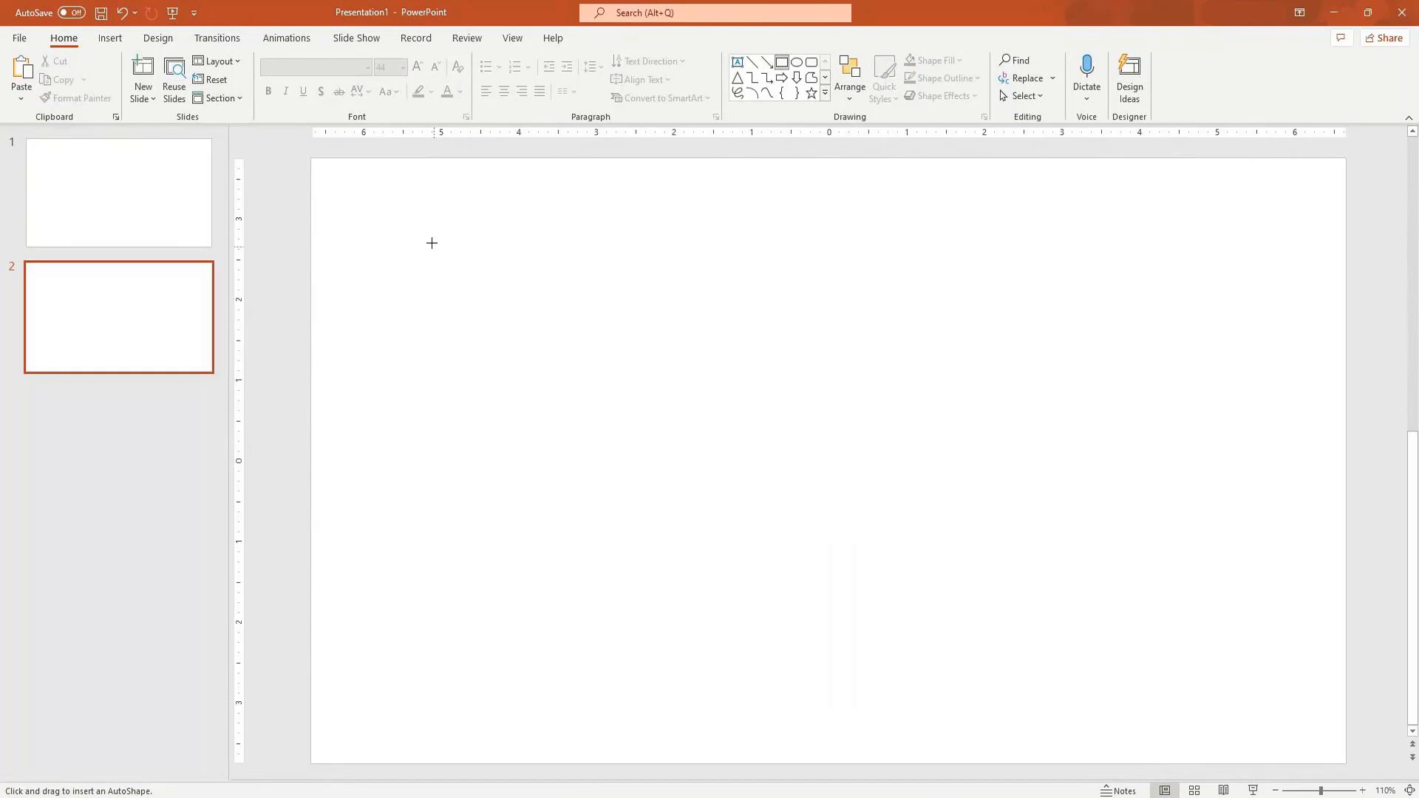
drag(377, 237, 672, 573)
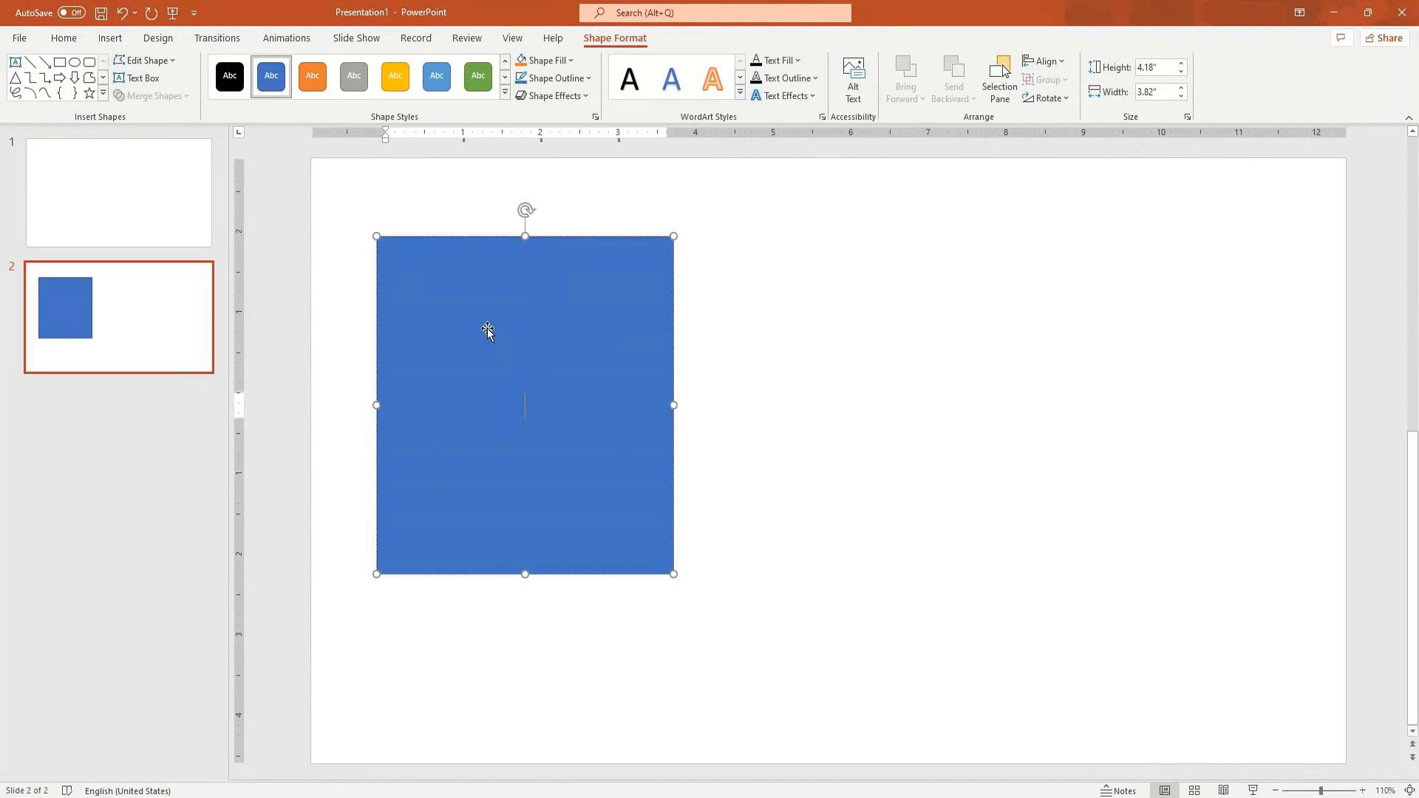
text(Name Employee ID)
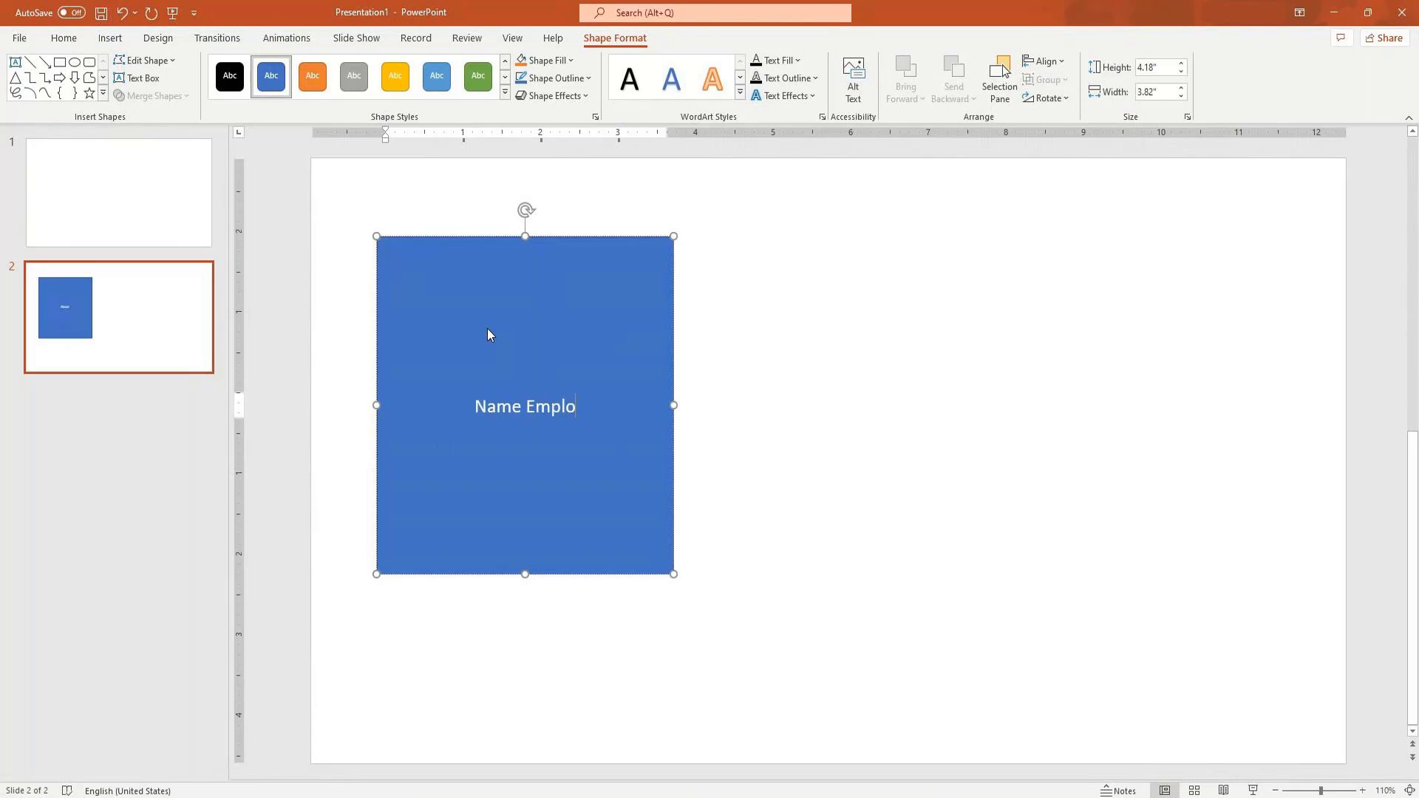
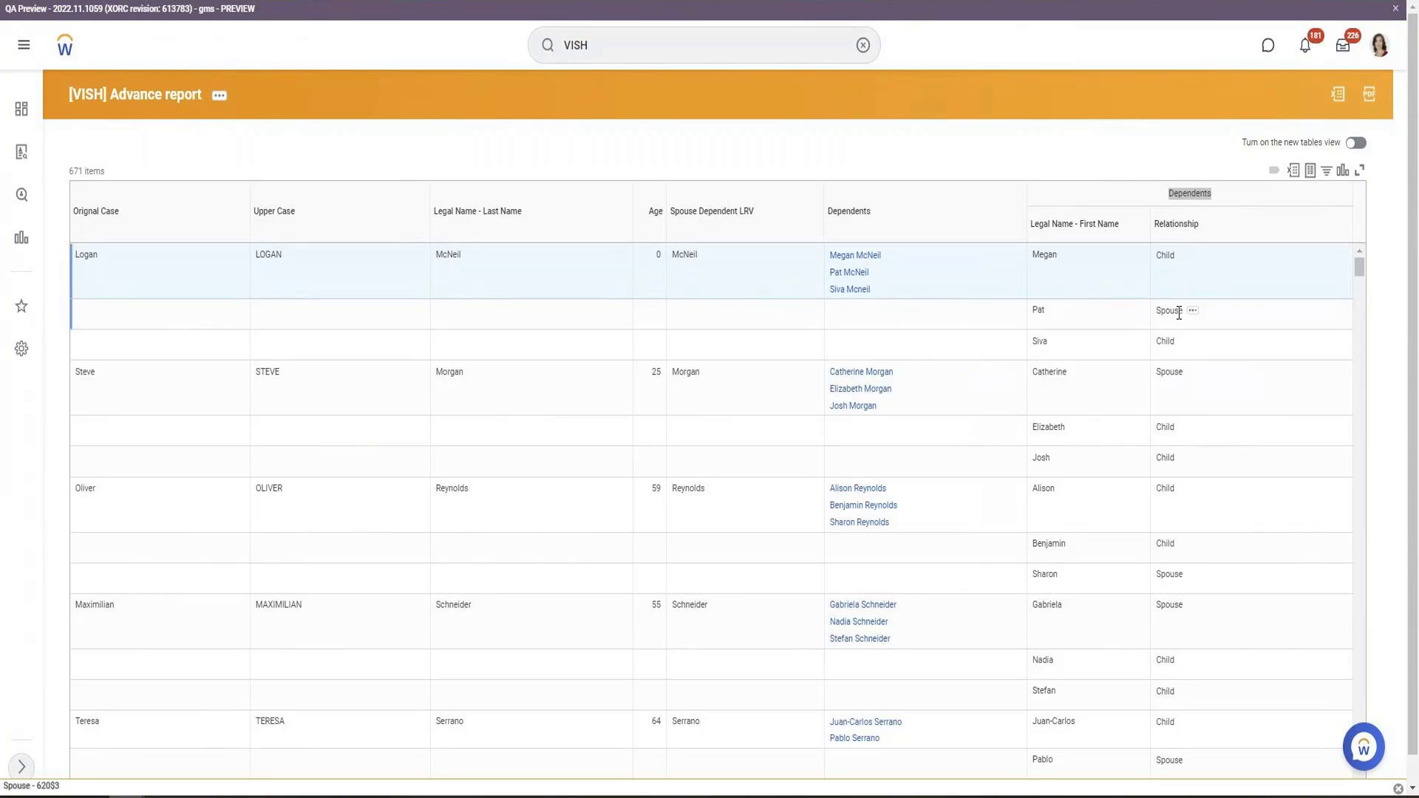
Step: In the Workday report results, compare the first employee's Spouse relationship entry with the Spouse Dependent LRV value
double_click(1179, 311)
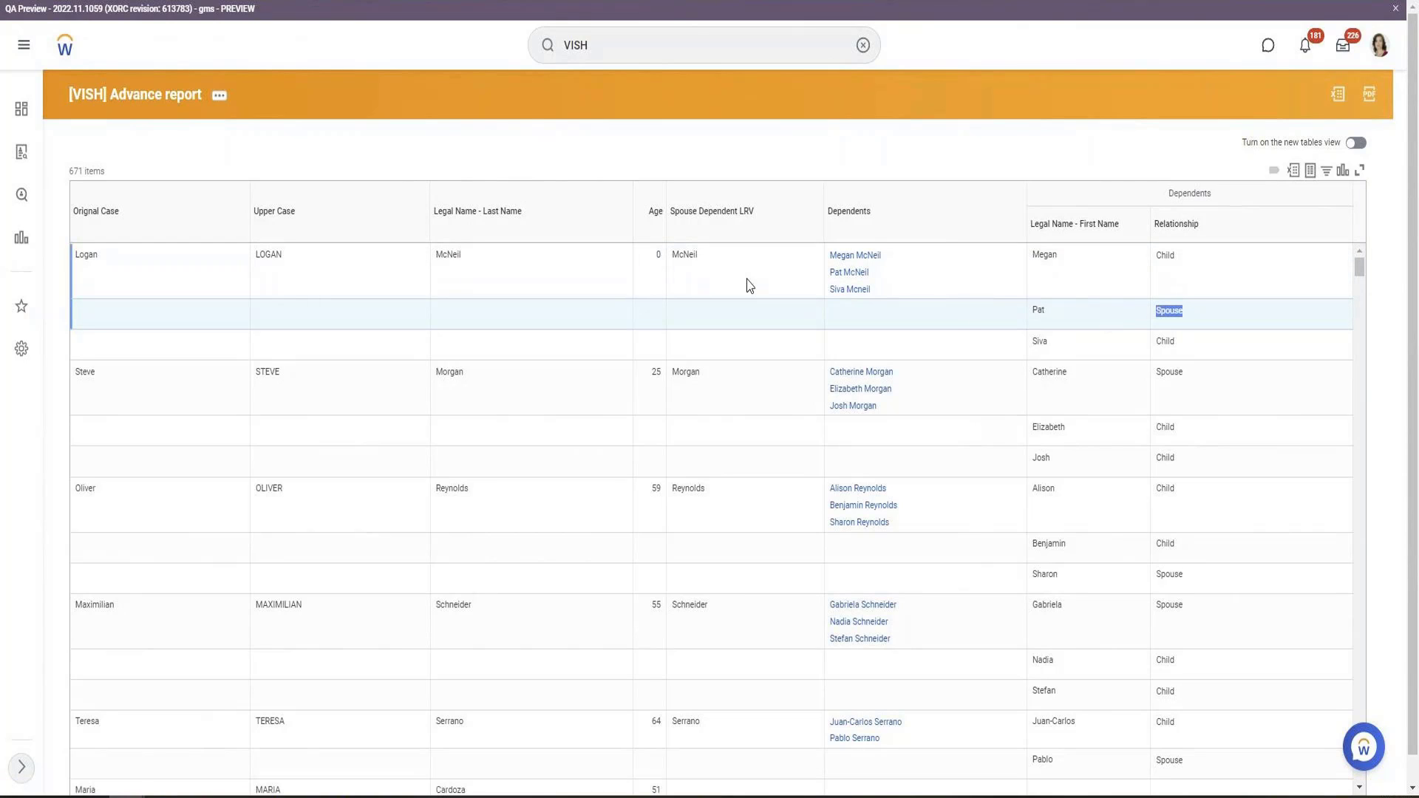
double_click(683, 254)
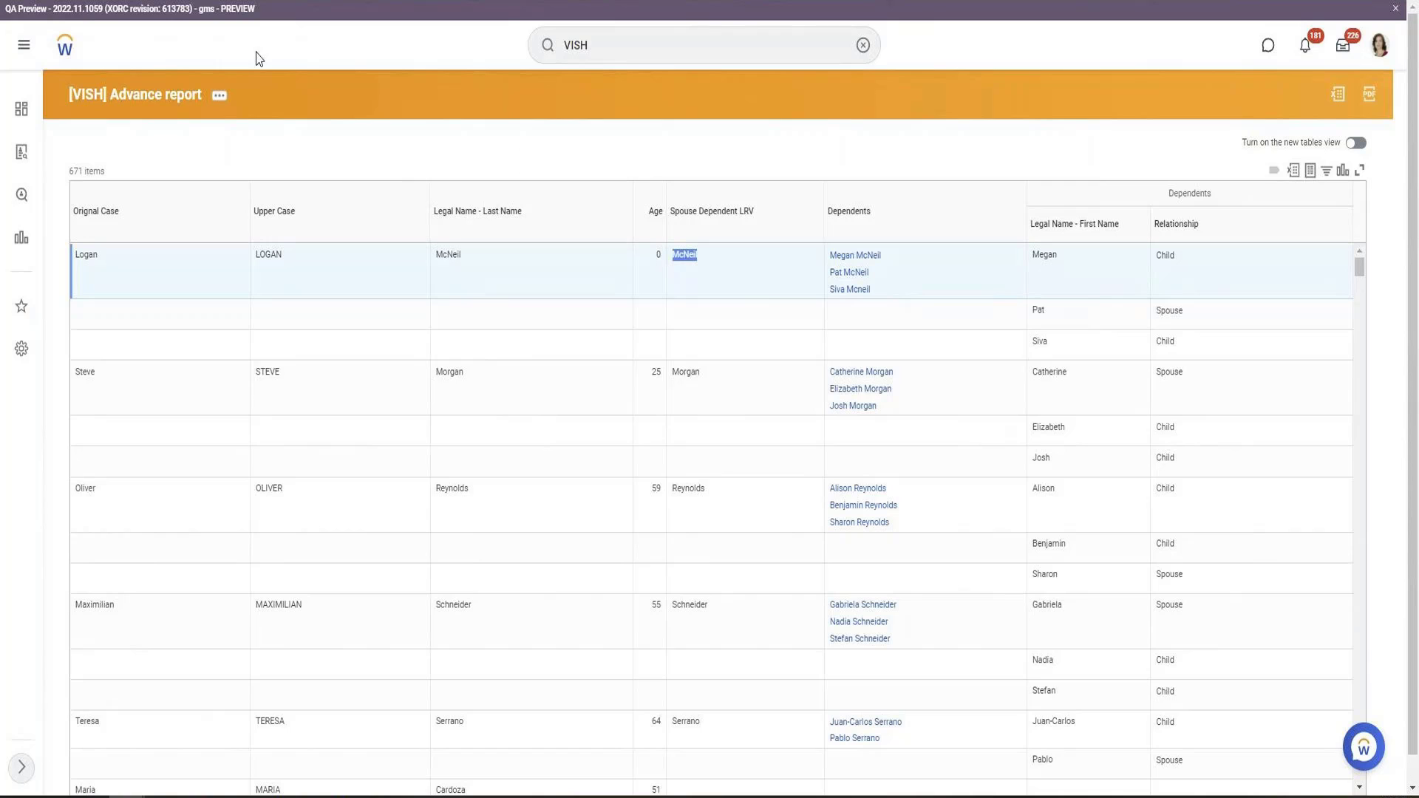
Step: Duplicate the report's browser tab and open the [VISH] Advance report definition for editing in the copy
right_click(131, 0)
click(167, 57)
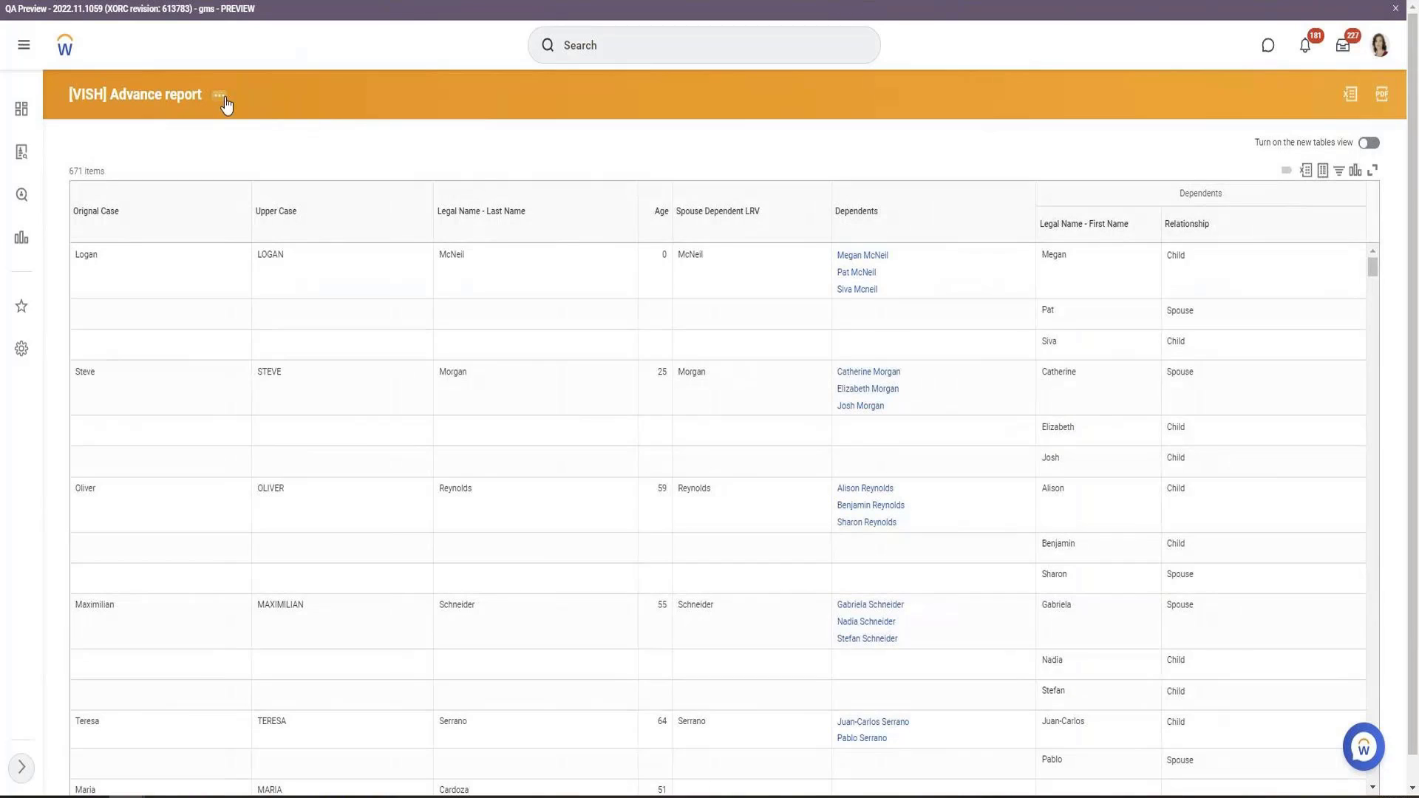
mouse_move(340, 162)
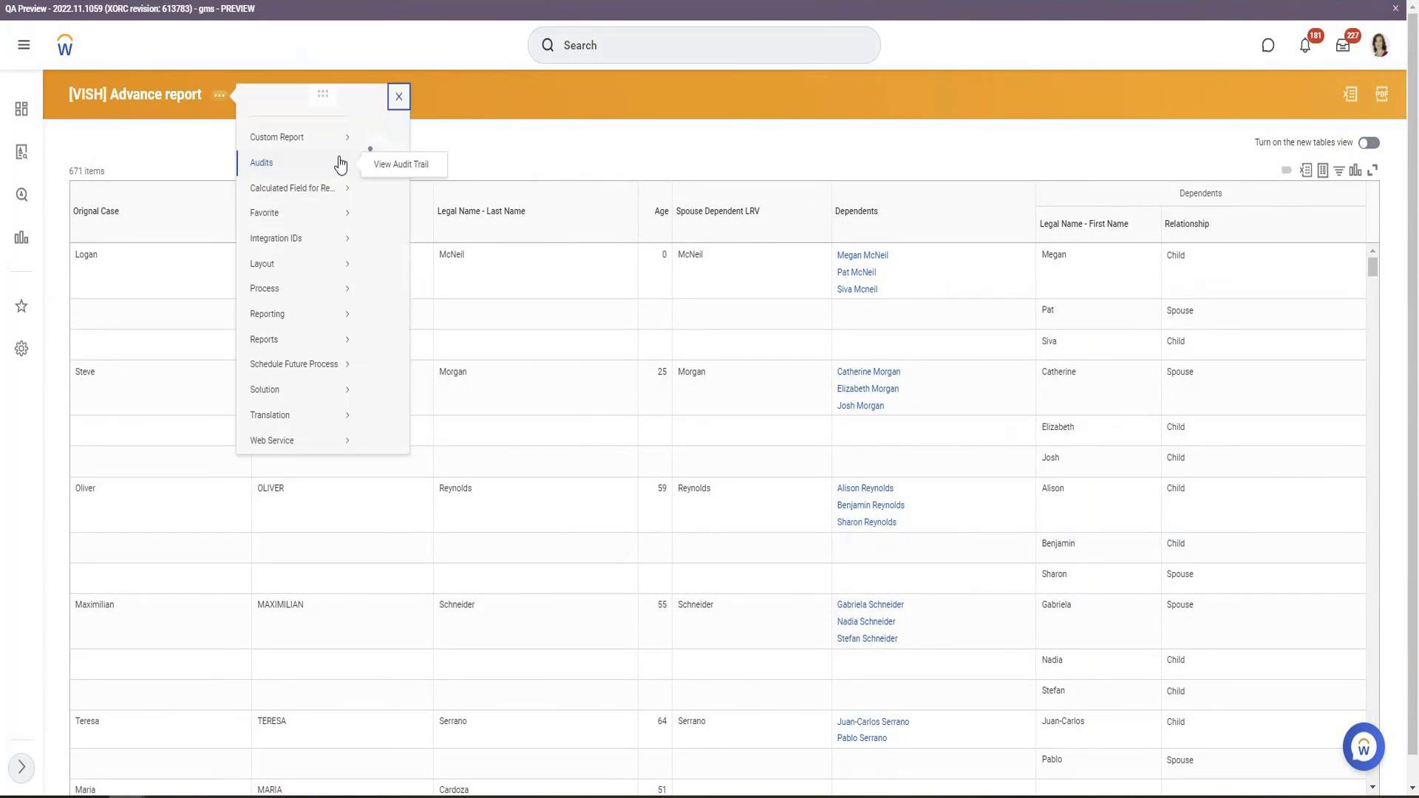
click(621, 342)
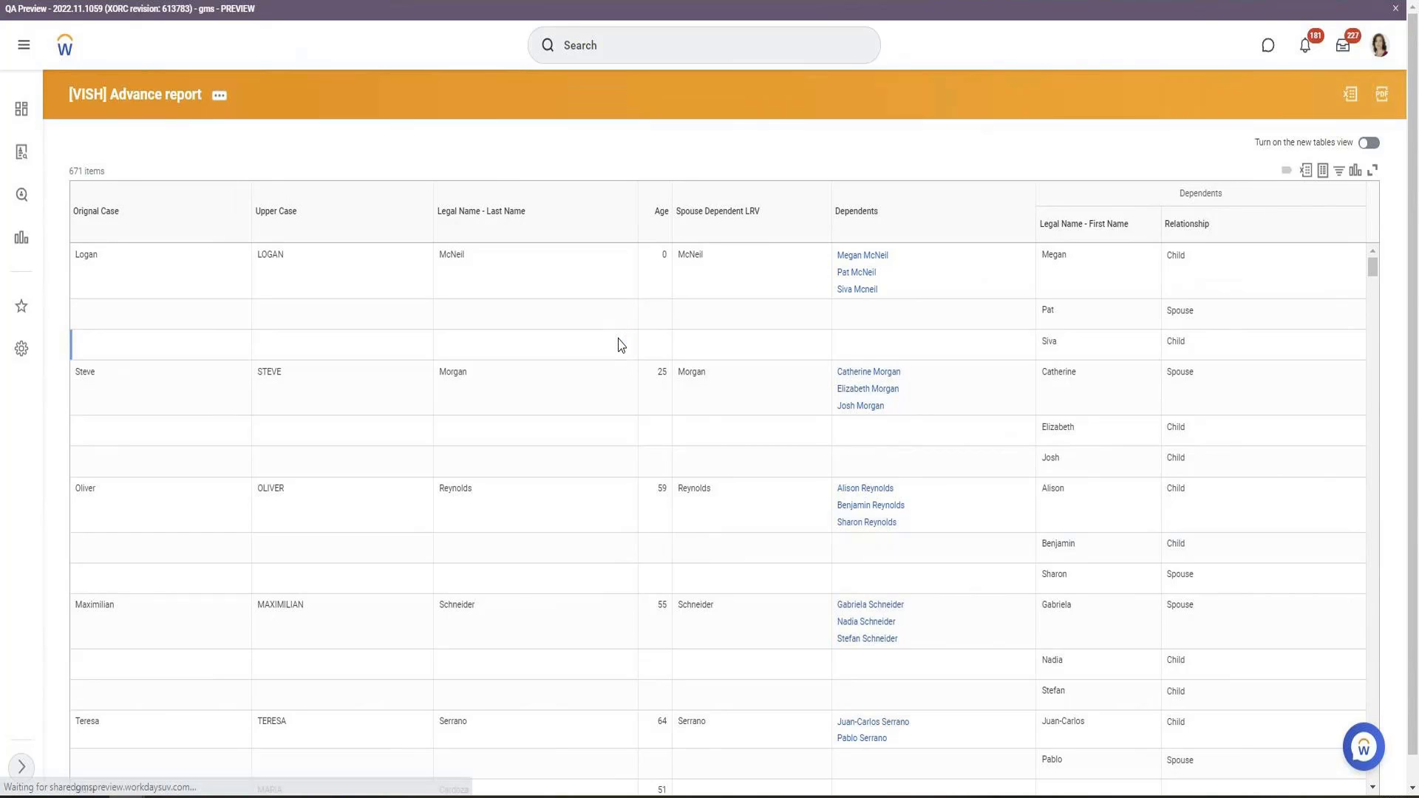
scroll(591, 346, down, 4)
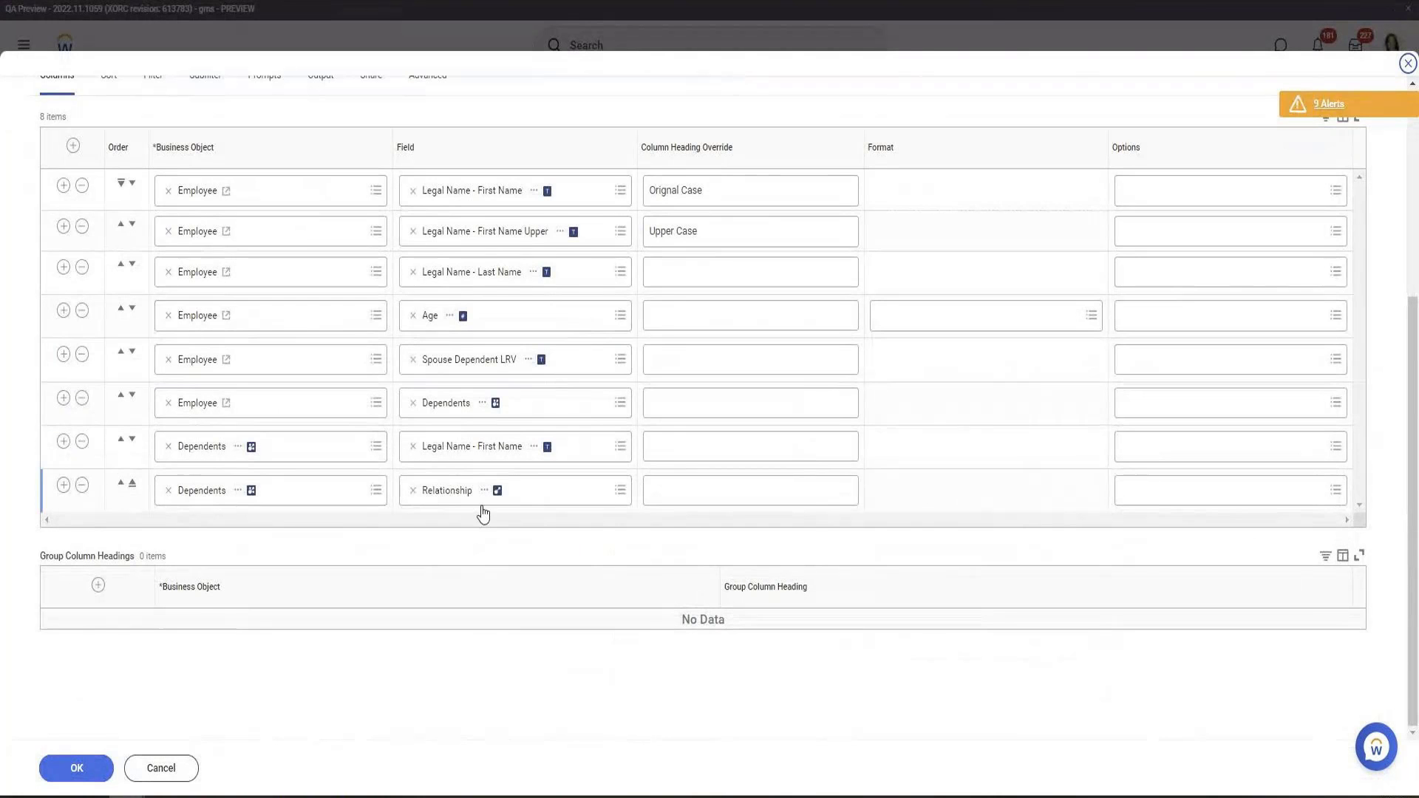
Step: View the Spouse Dependent LRV calculated field and open its lookup field Dependents ESI in a new tab
click(483, 403)
click(528, 360)
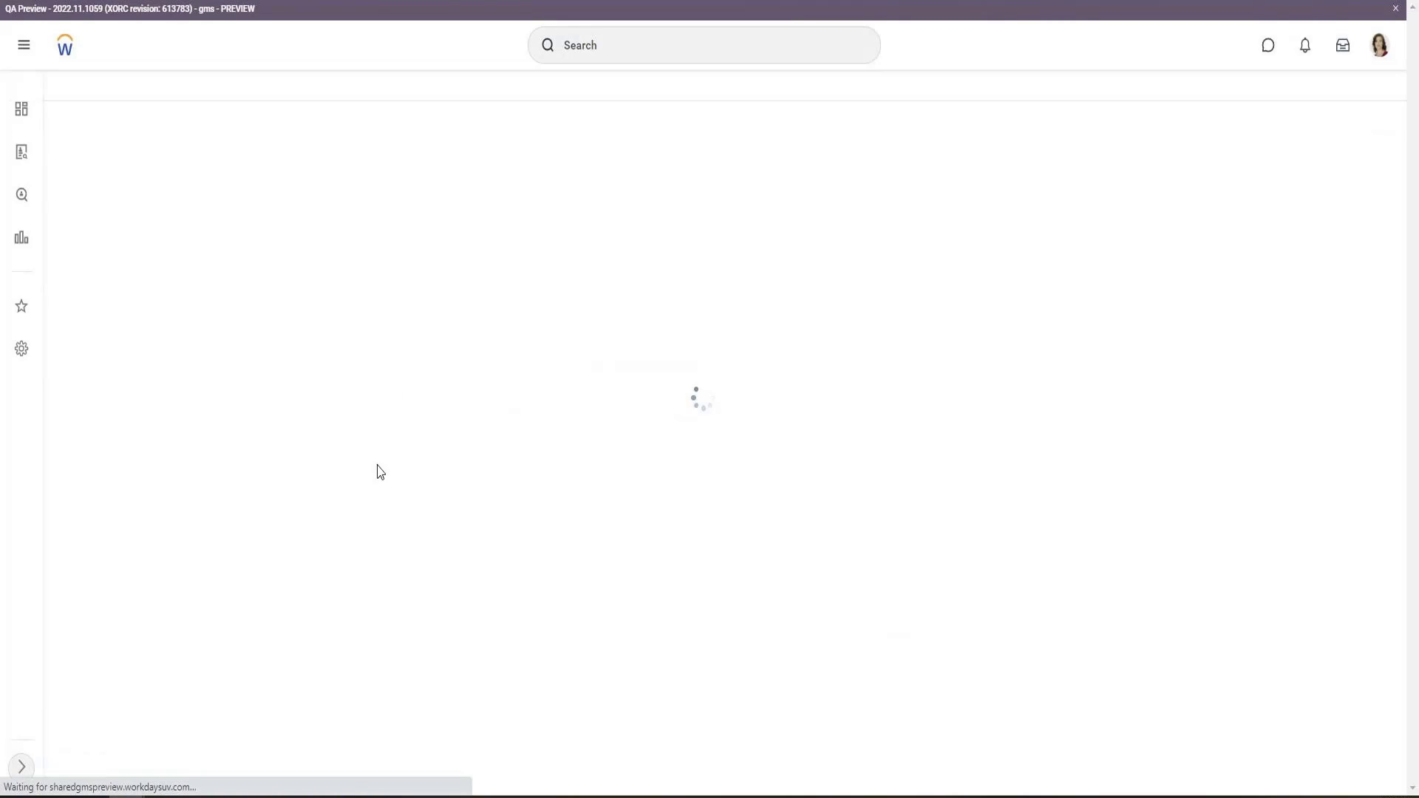
right_click(241, 332)
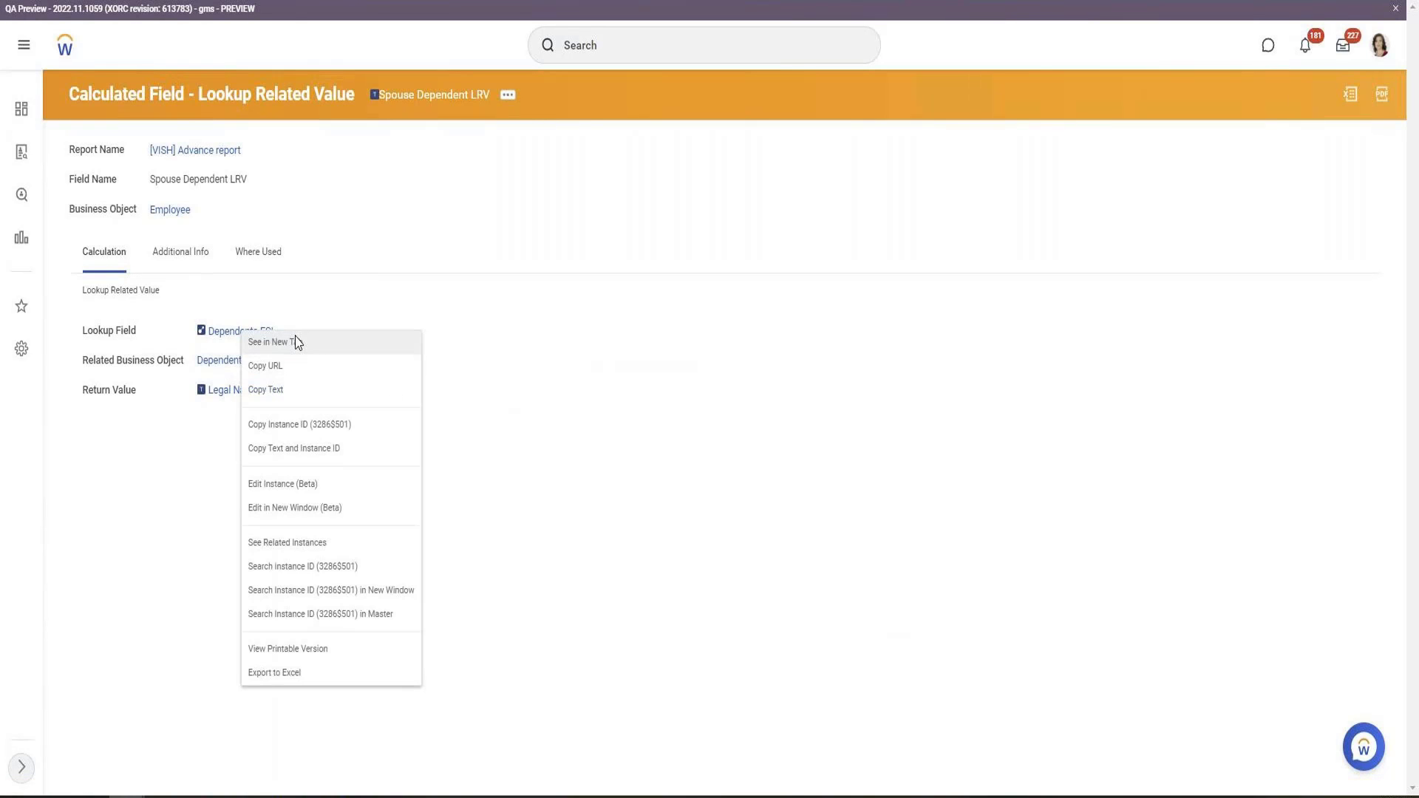
click(295, 341)
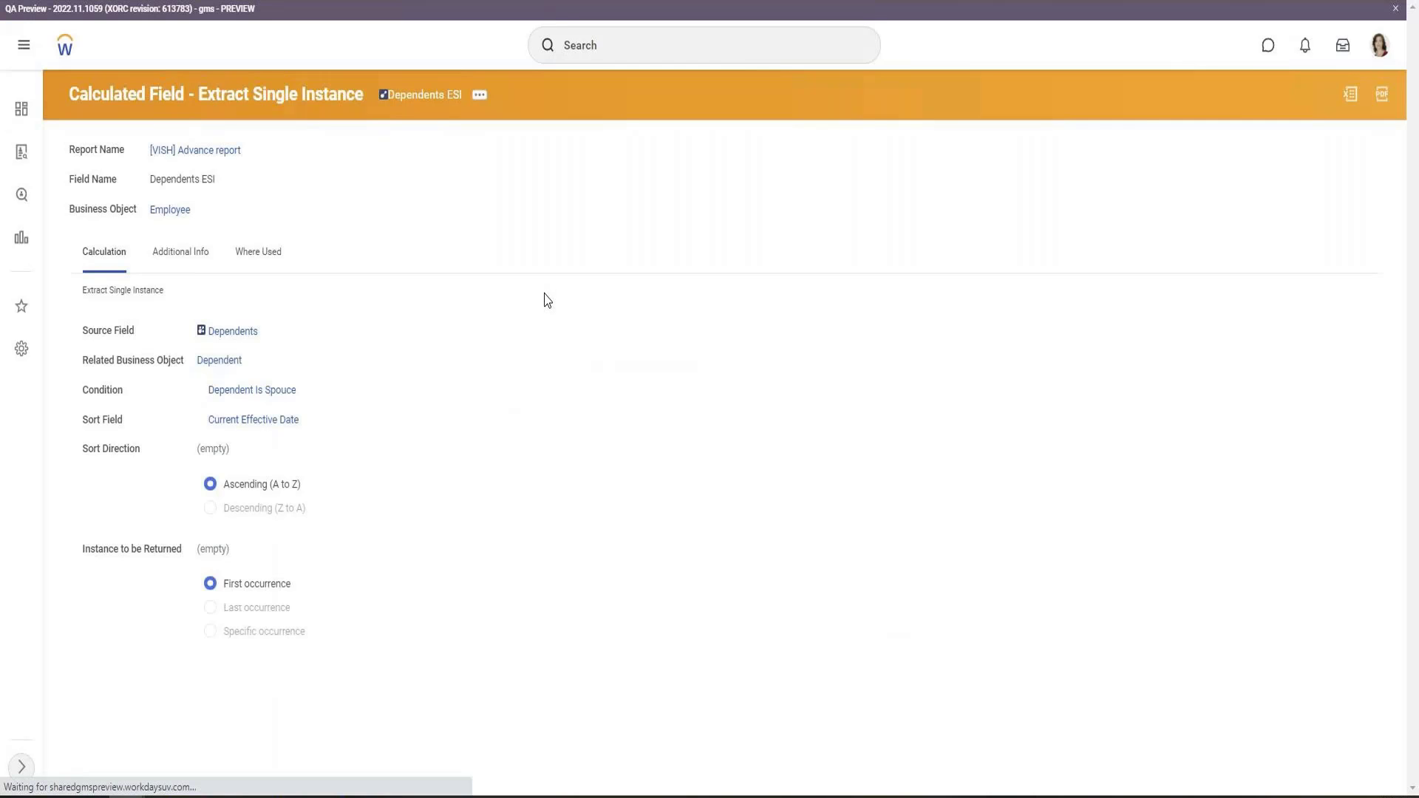
Step: Open the condition Dependent Is Spouce in a new tab, and return to the Dependents ESI definition to examine it
right_click(270, 389)
click(342, 402)
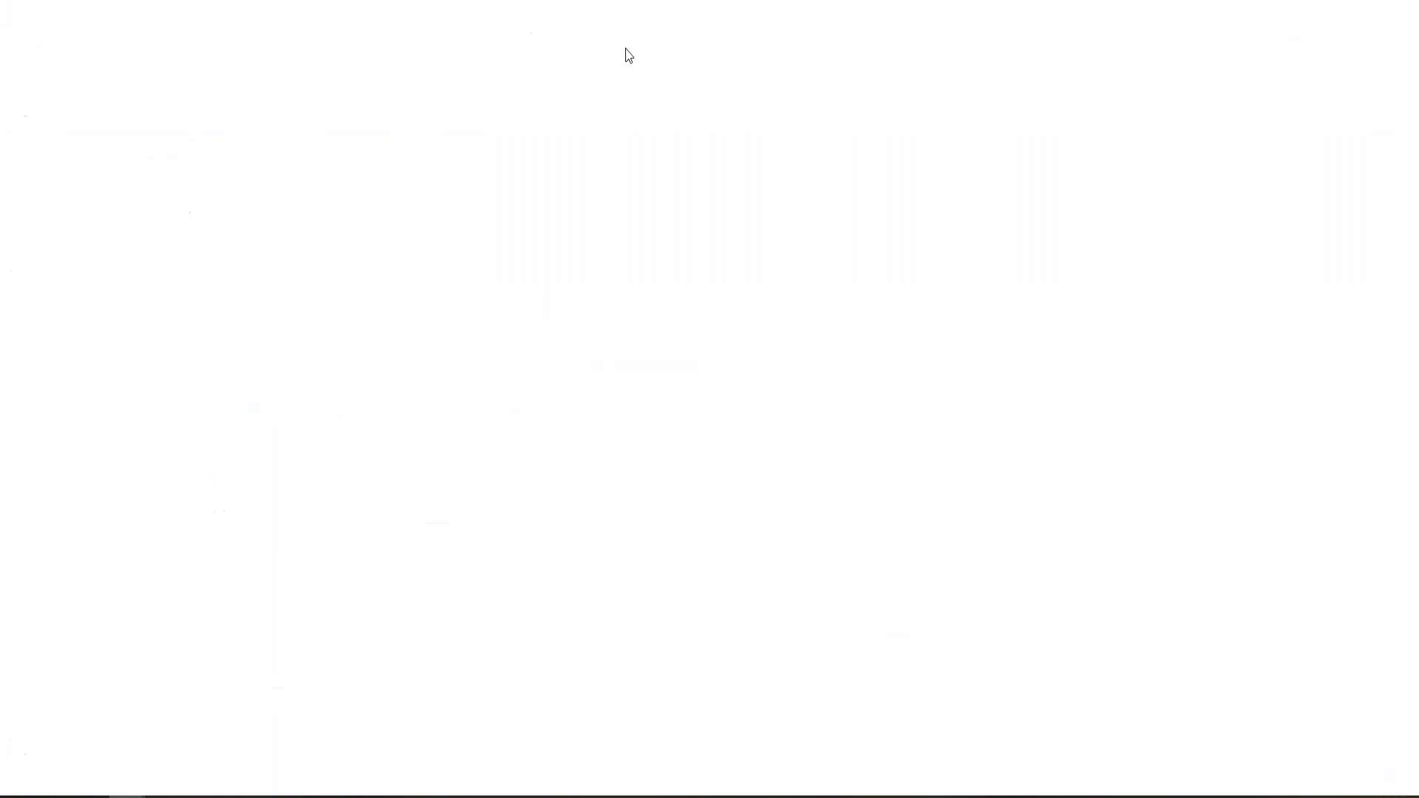
key(ctrl+shift+Tab)
click(283, 155)
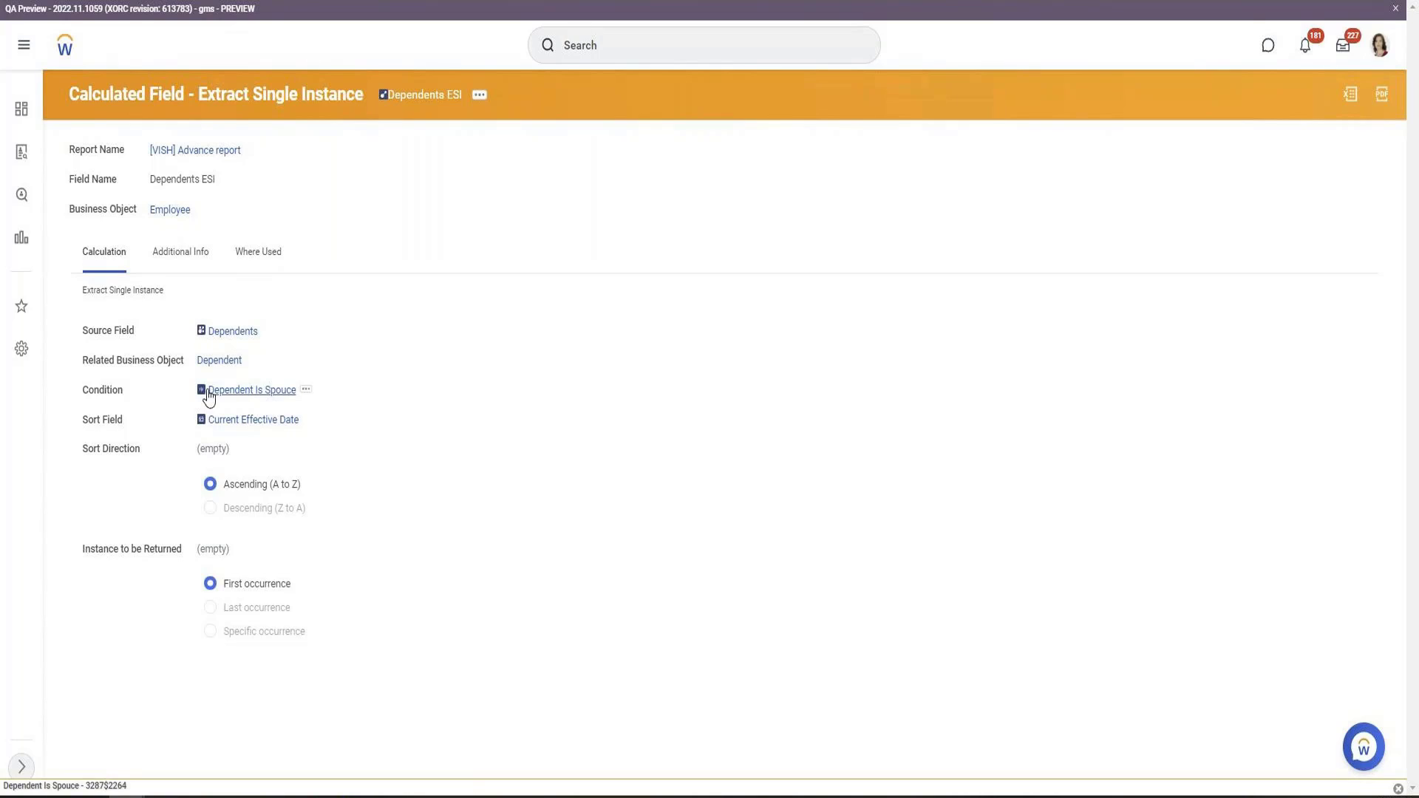
Step: Examine the Dependents ESI field's condition, including the Dependent Is Spouce definition, and its Instance to be Returned options
double_click(100, 392)
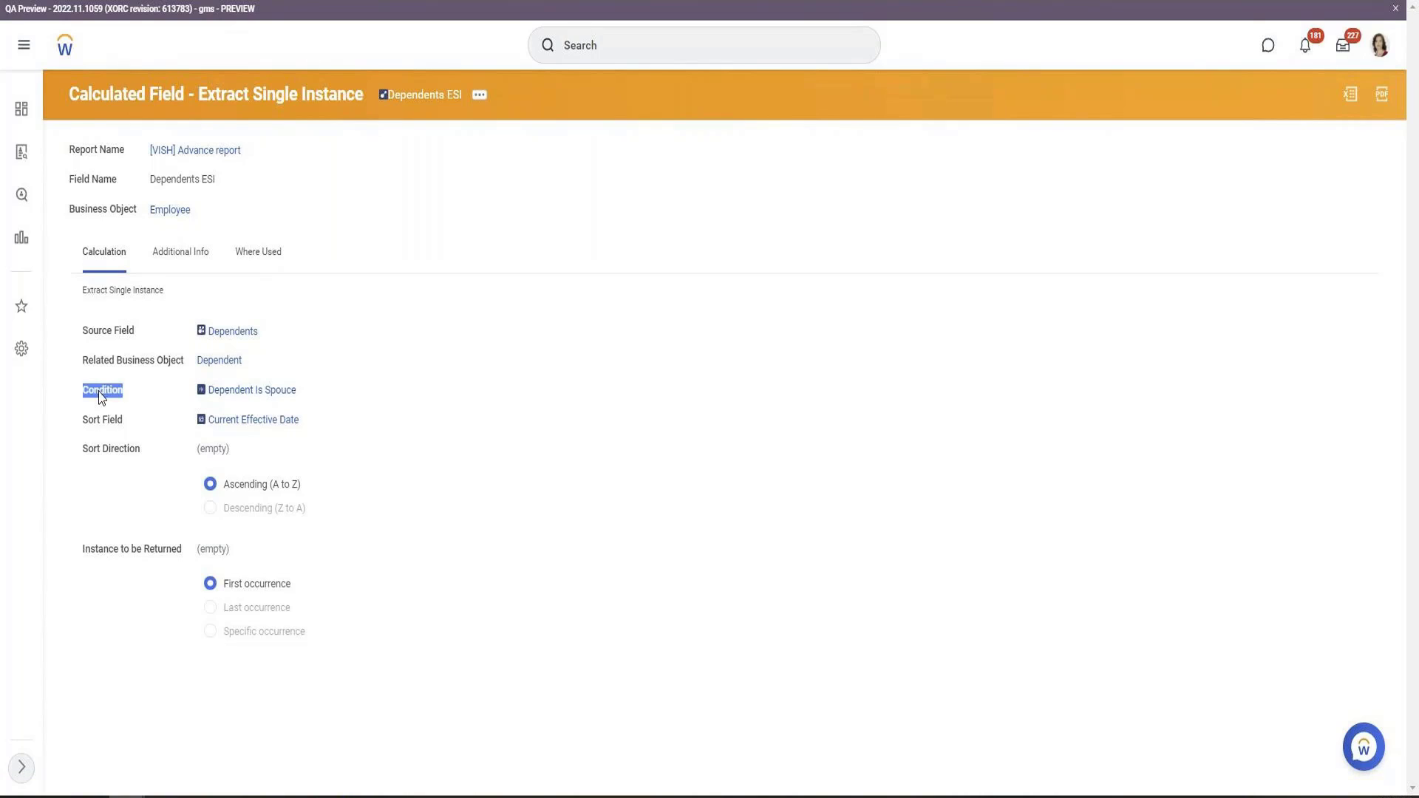
click(264, 392)
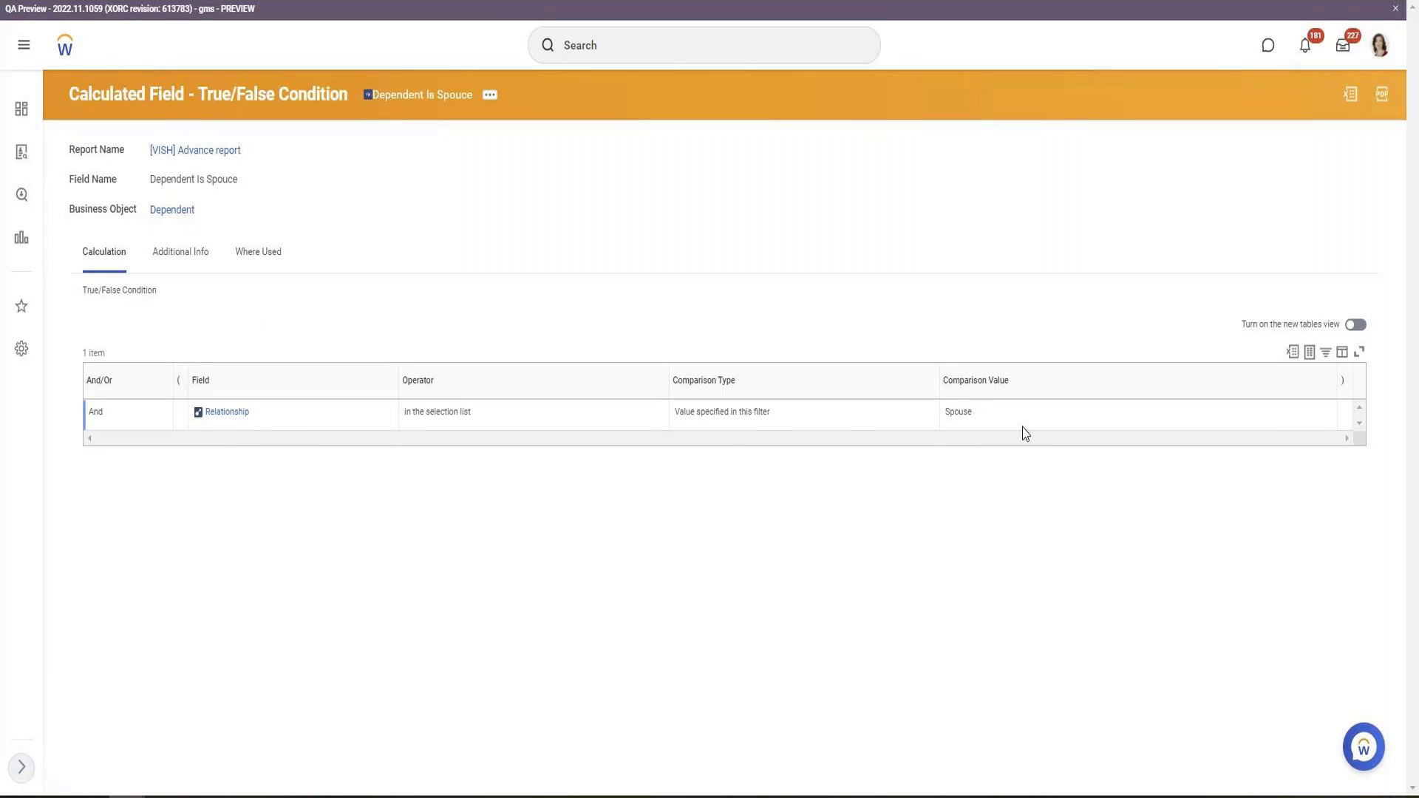
key(alt+Left)
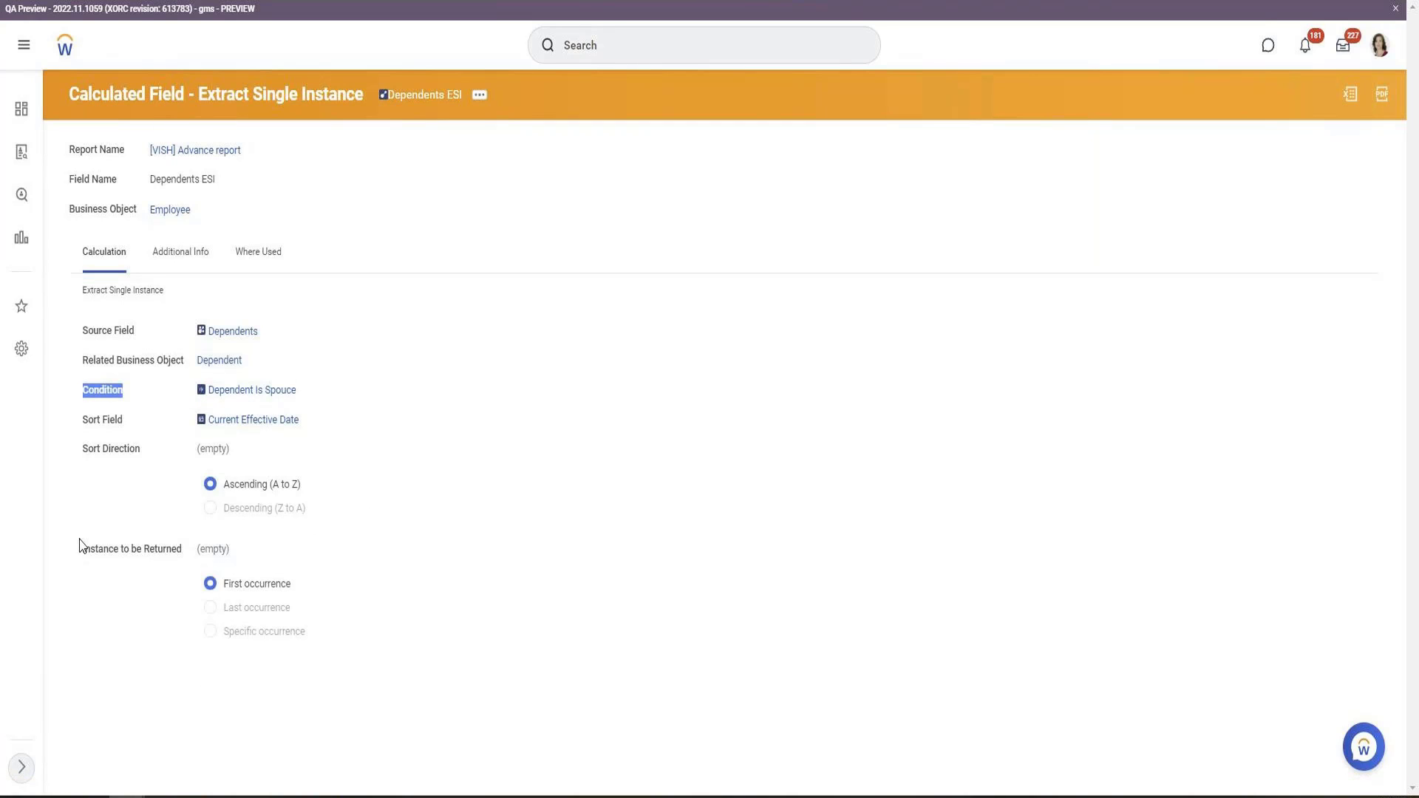
drag(80, 547, 298, 589)
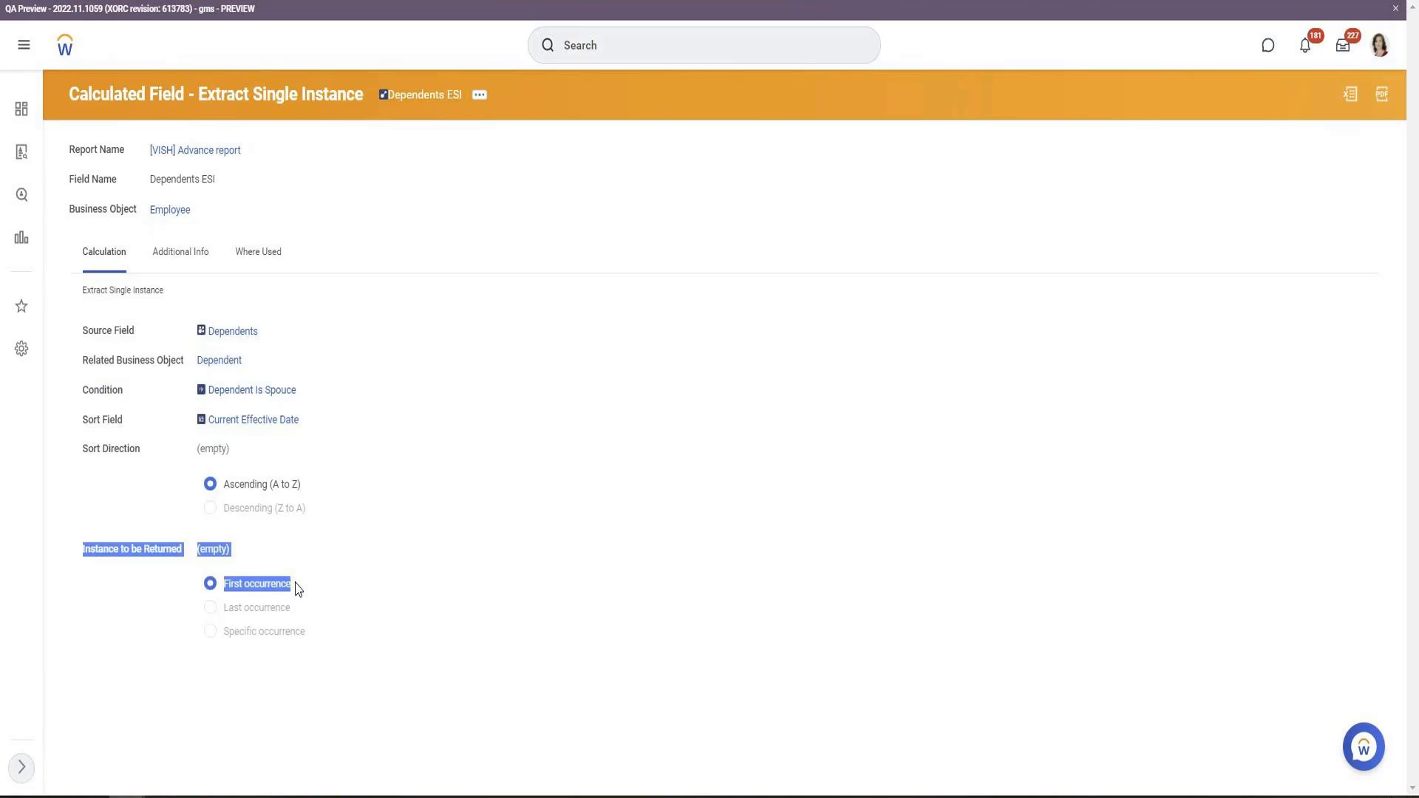
triple_click(229, 607)
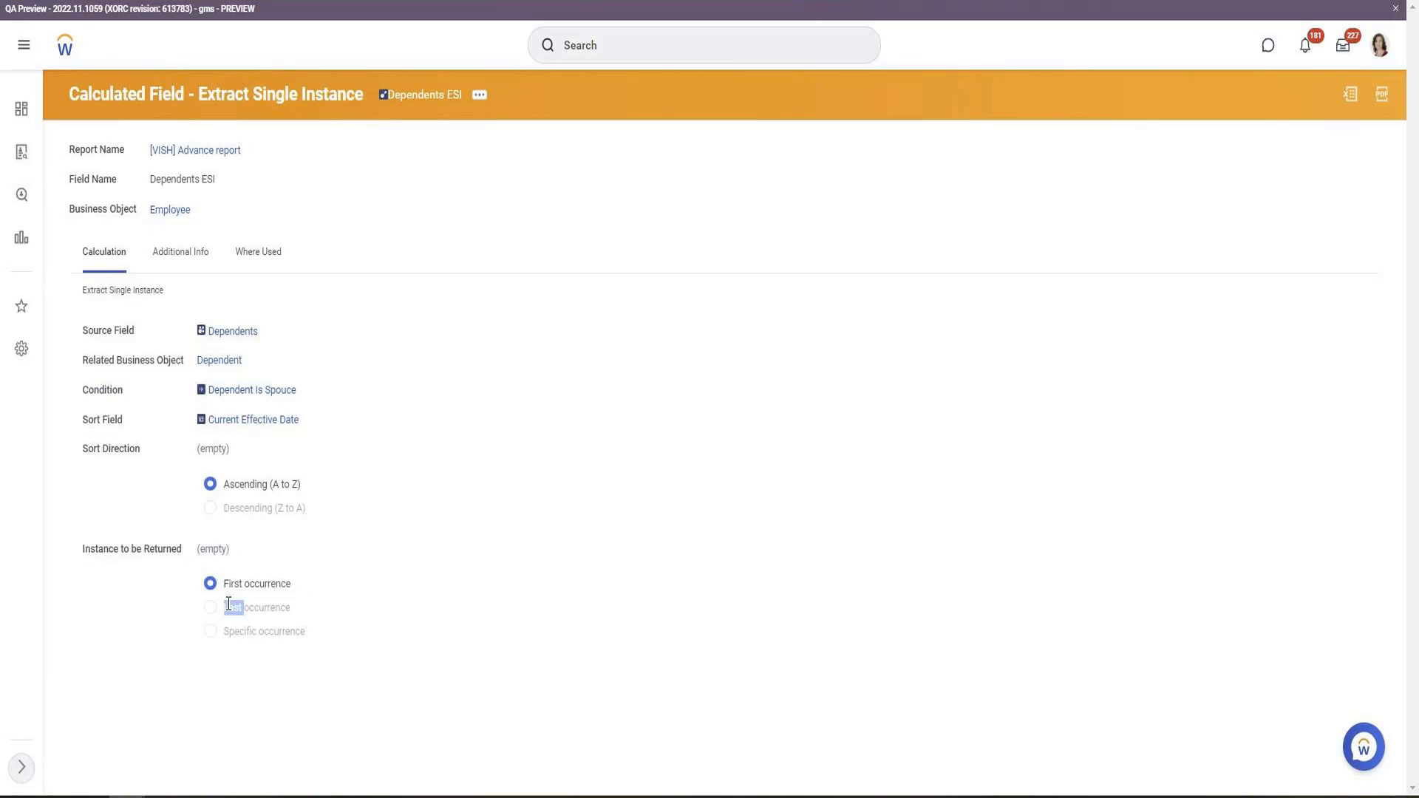
double_click(257, 627)
triple_click(257, 627)
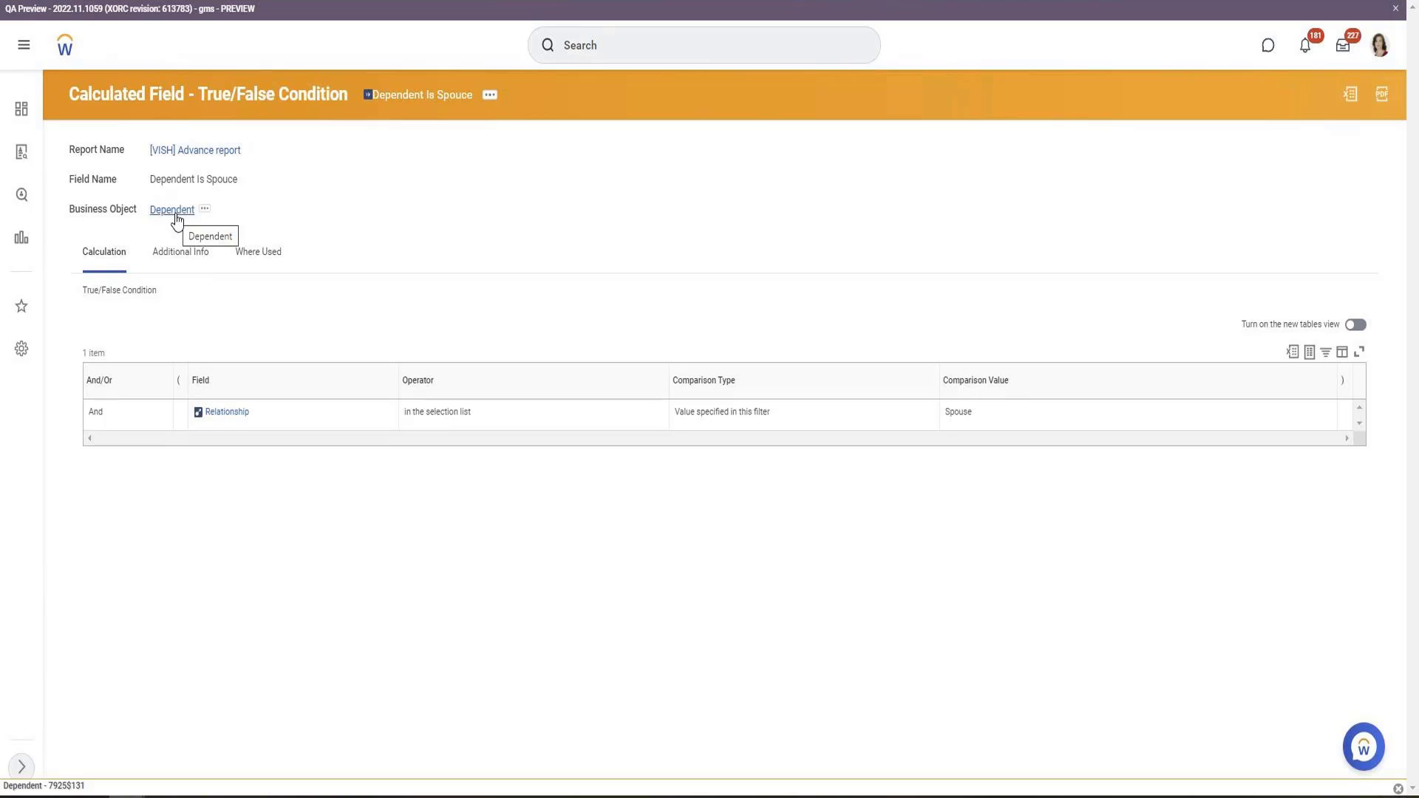
Step: Check the business object of Dependent Is Spouce and the return value of Spouse Dependent LRV
triple_click(104, 210)
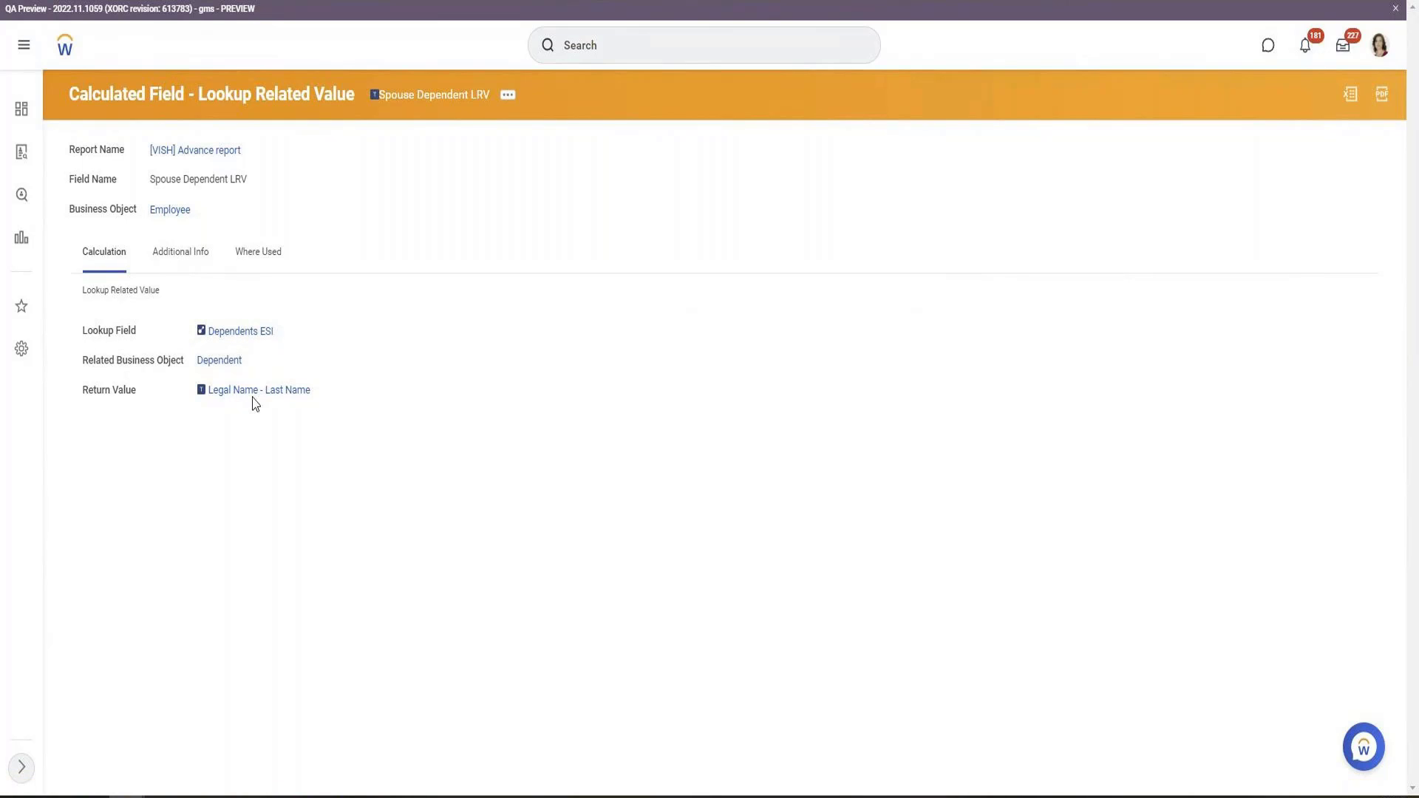
triple_click(104, 398)
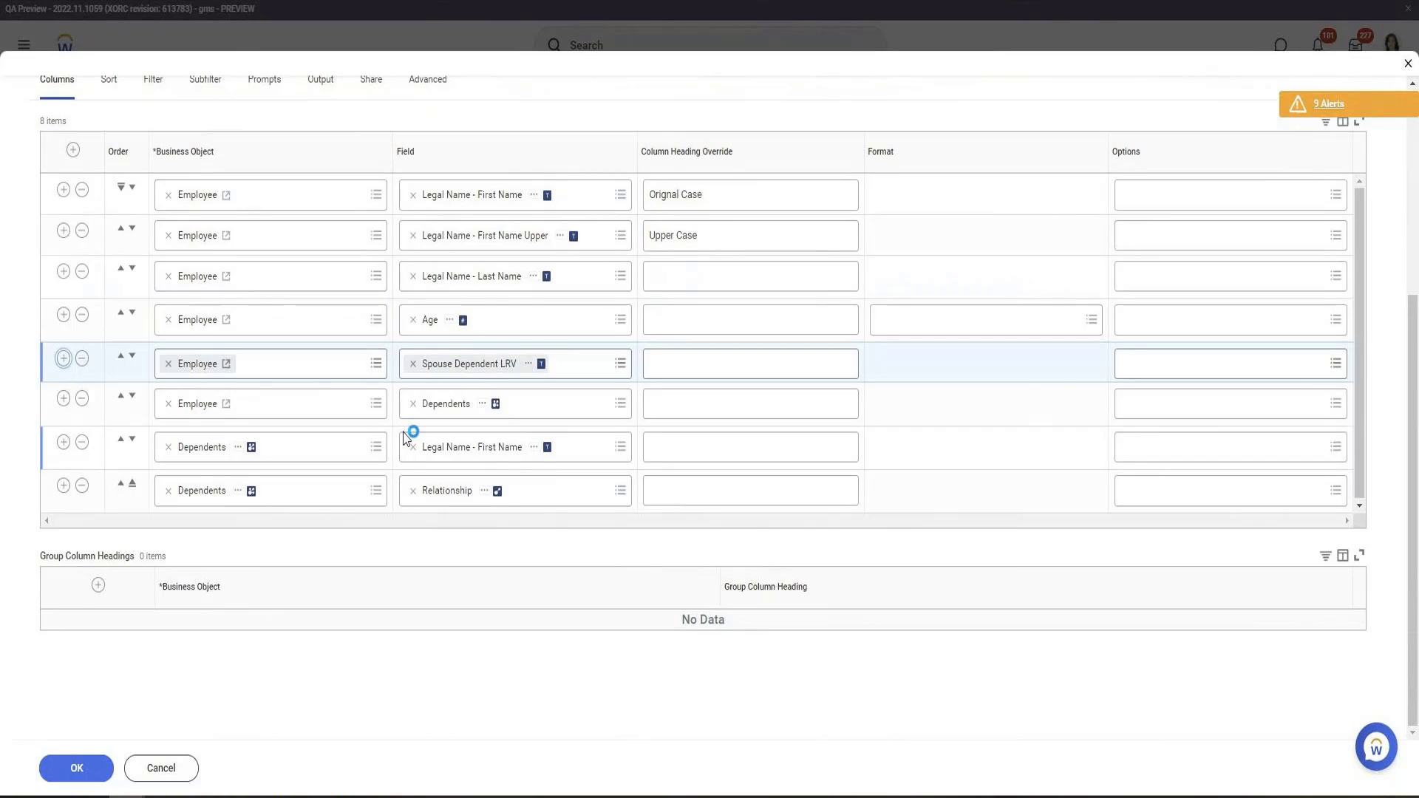
Step: In a new Employee column below Spouse Dependent LRV, create the calculated field CF Spouse Age with the Lookup Related Value function
click(475, 402)
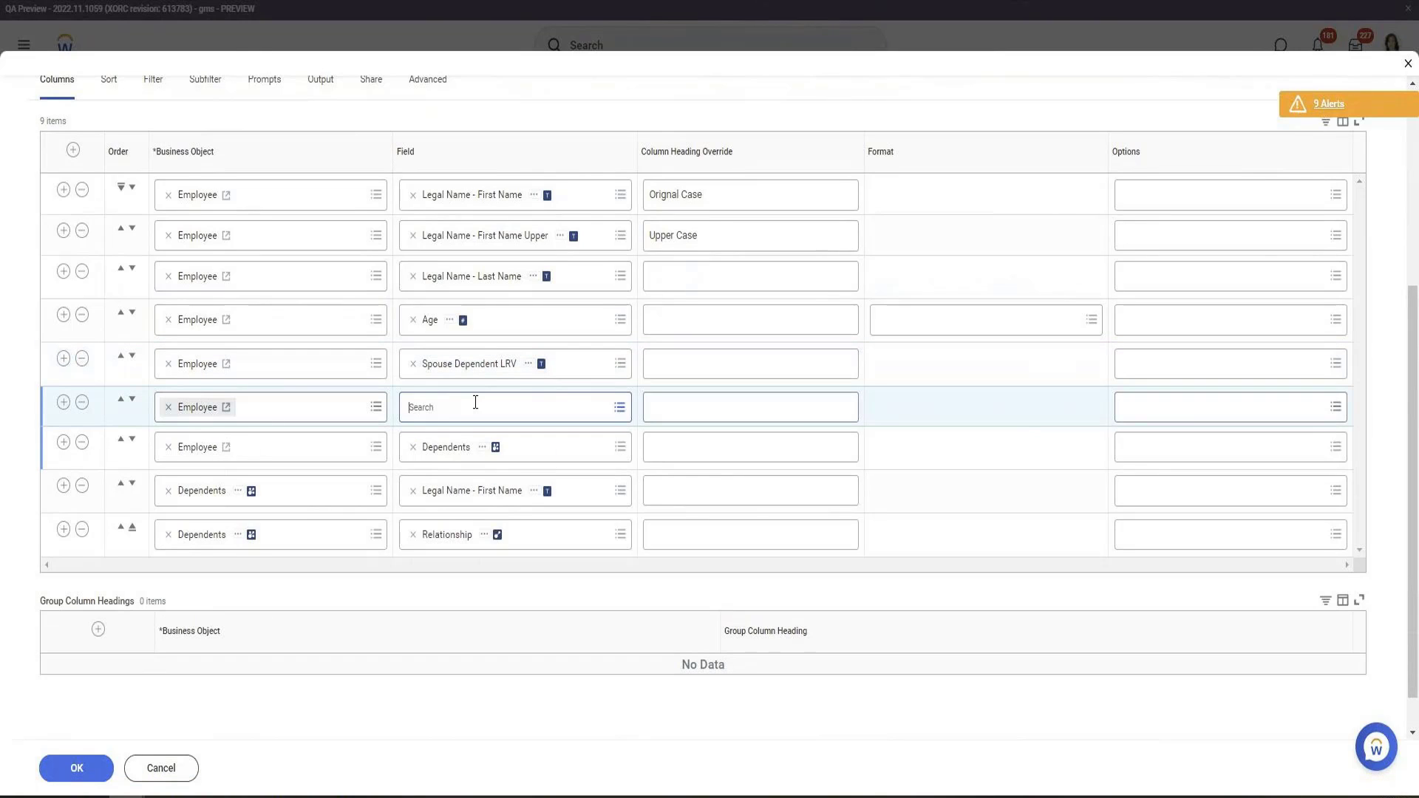
click(478, 380)
click(208, 197)
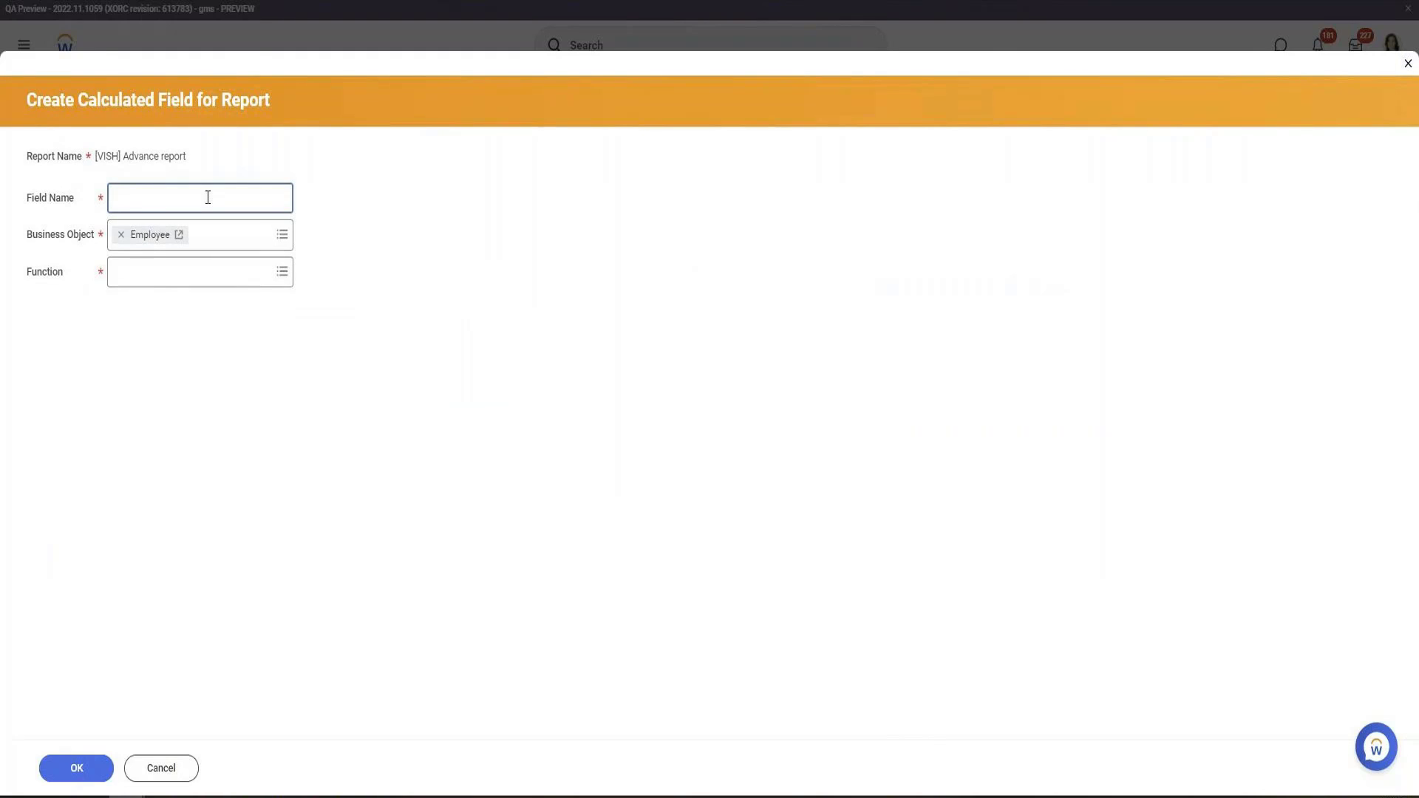
text(CF Spouse Age)
key(Tab)
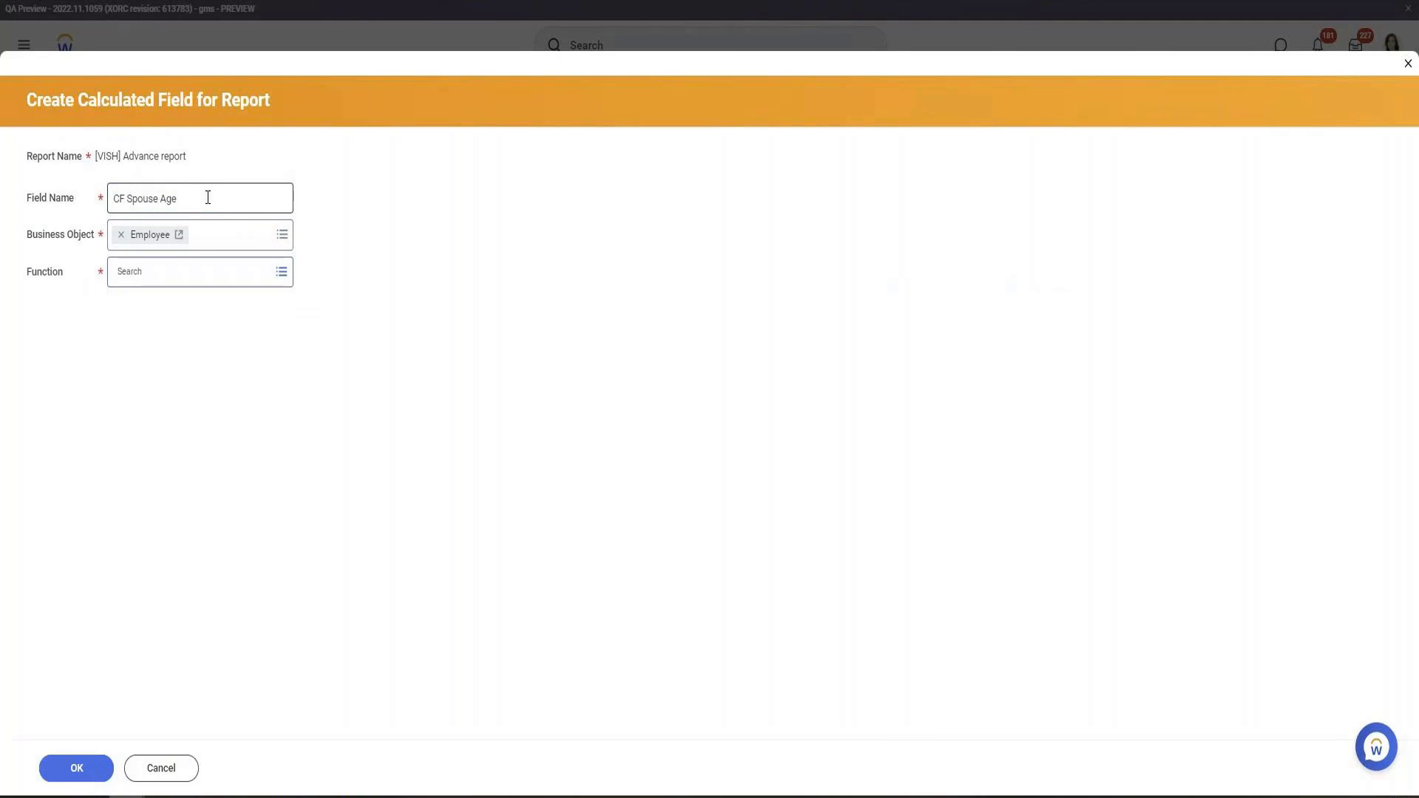
text(loo)
key(Return)
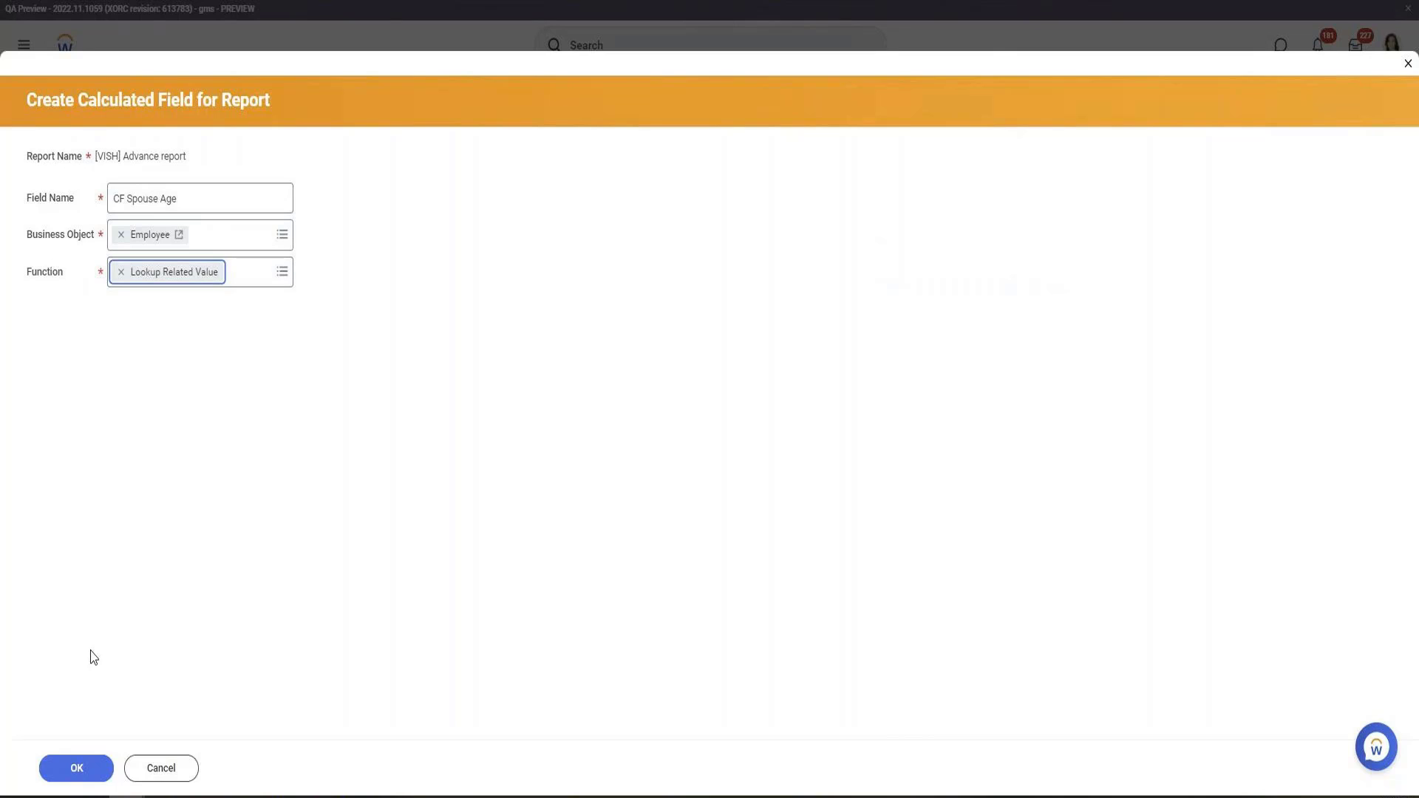
click(105, 757)
Step: For the lookup field, create a calculated field named CF Spouse Information ESI on Employee with the Extract Single Instance function
click(252, 342)
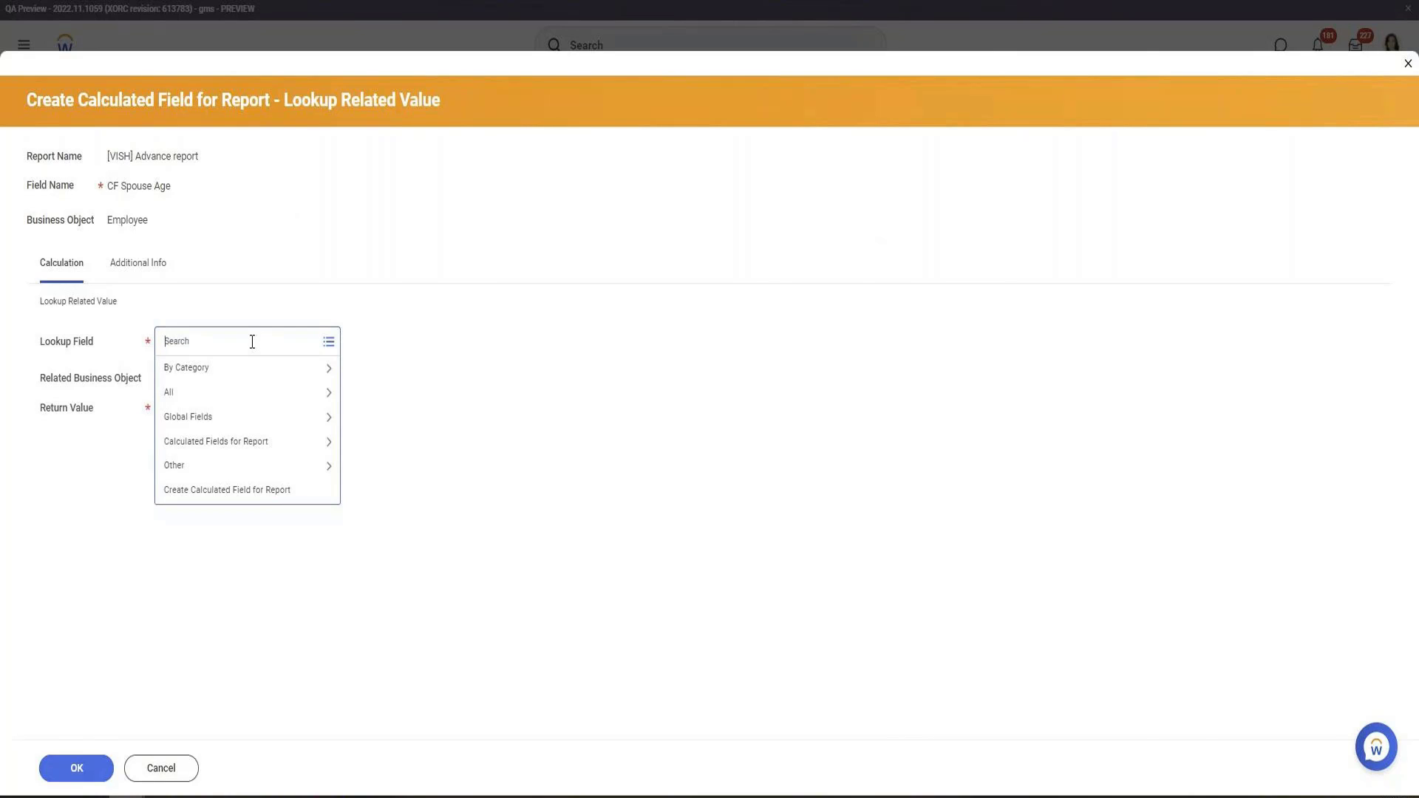
click(249, 492)
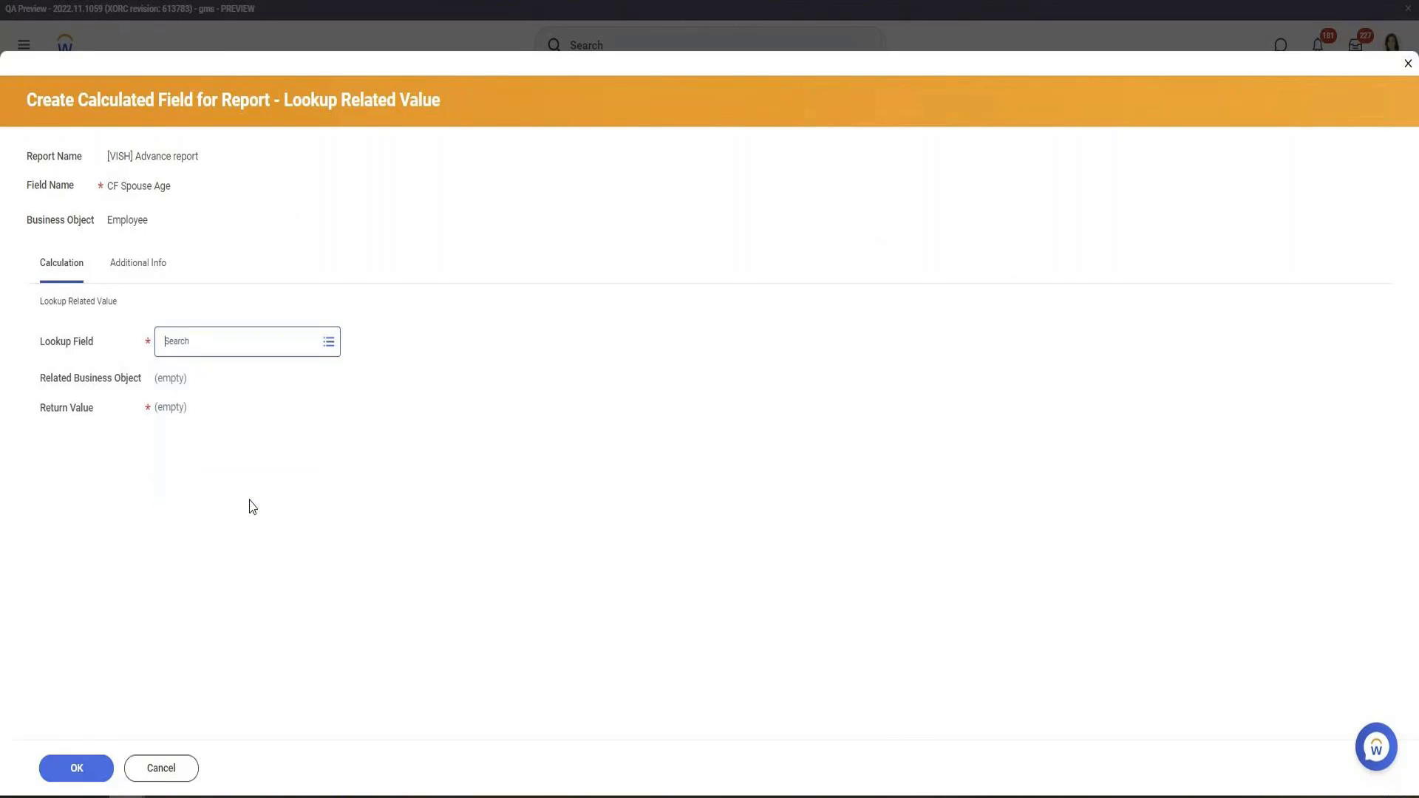
click(166, 204)
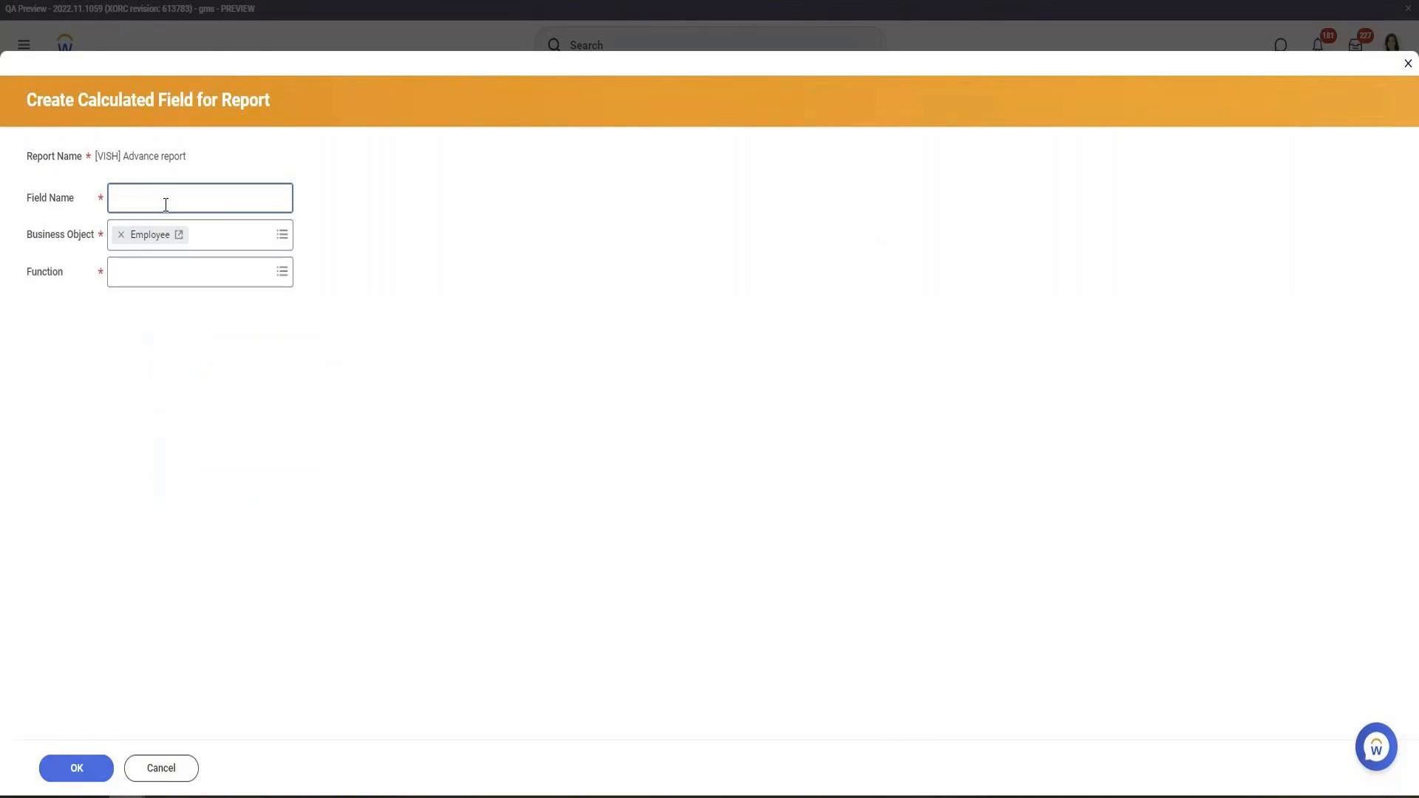
text(CF)
text( ES)
text(Spouse In )
text(forma)
text(tion)
click(193, 272)
text(ES)
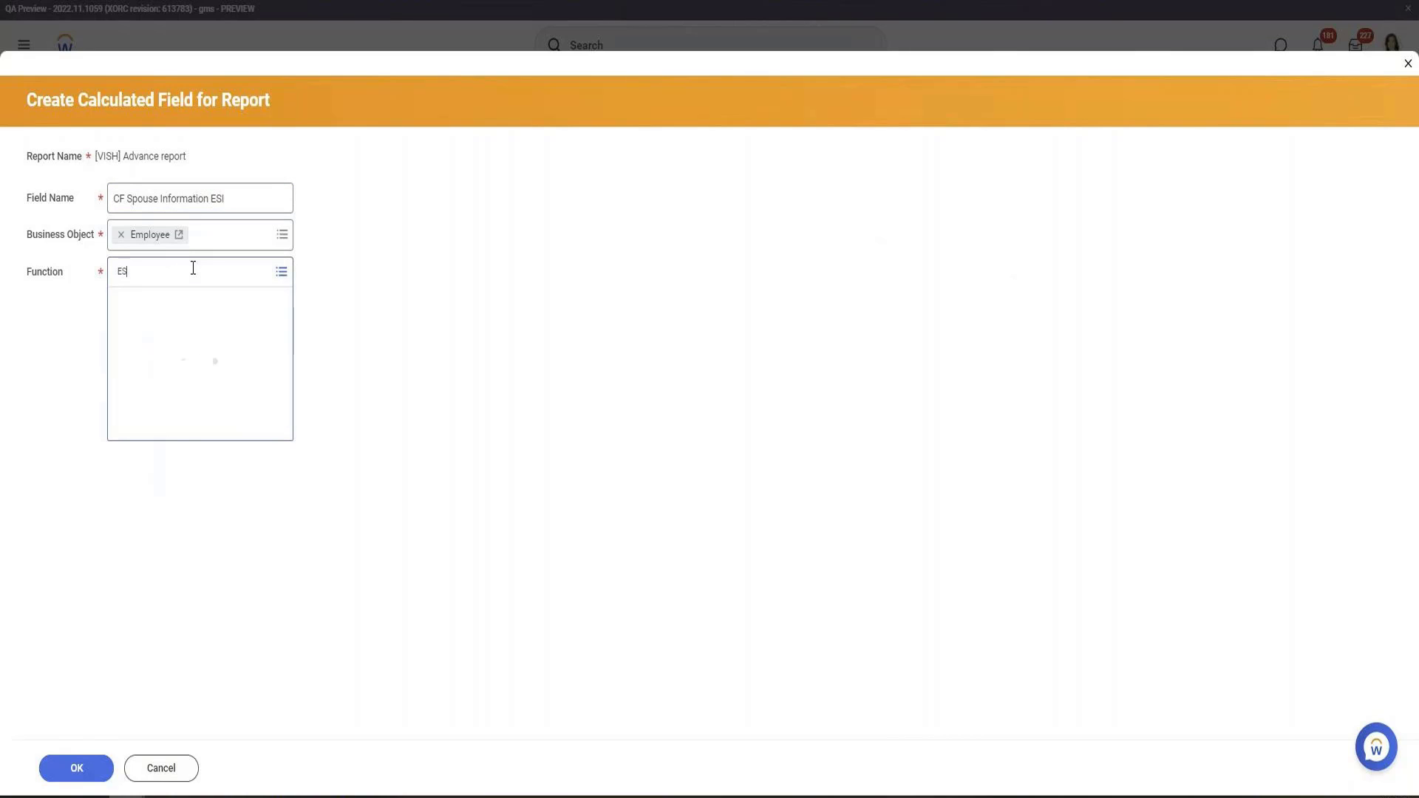
text(I)
key(Return)
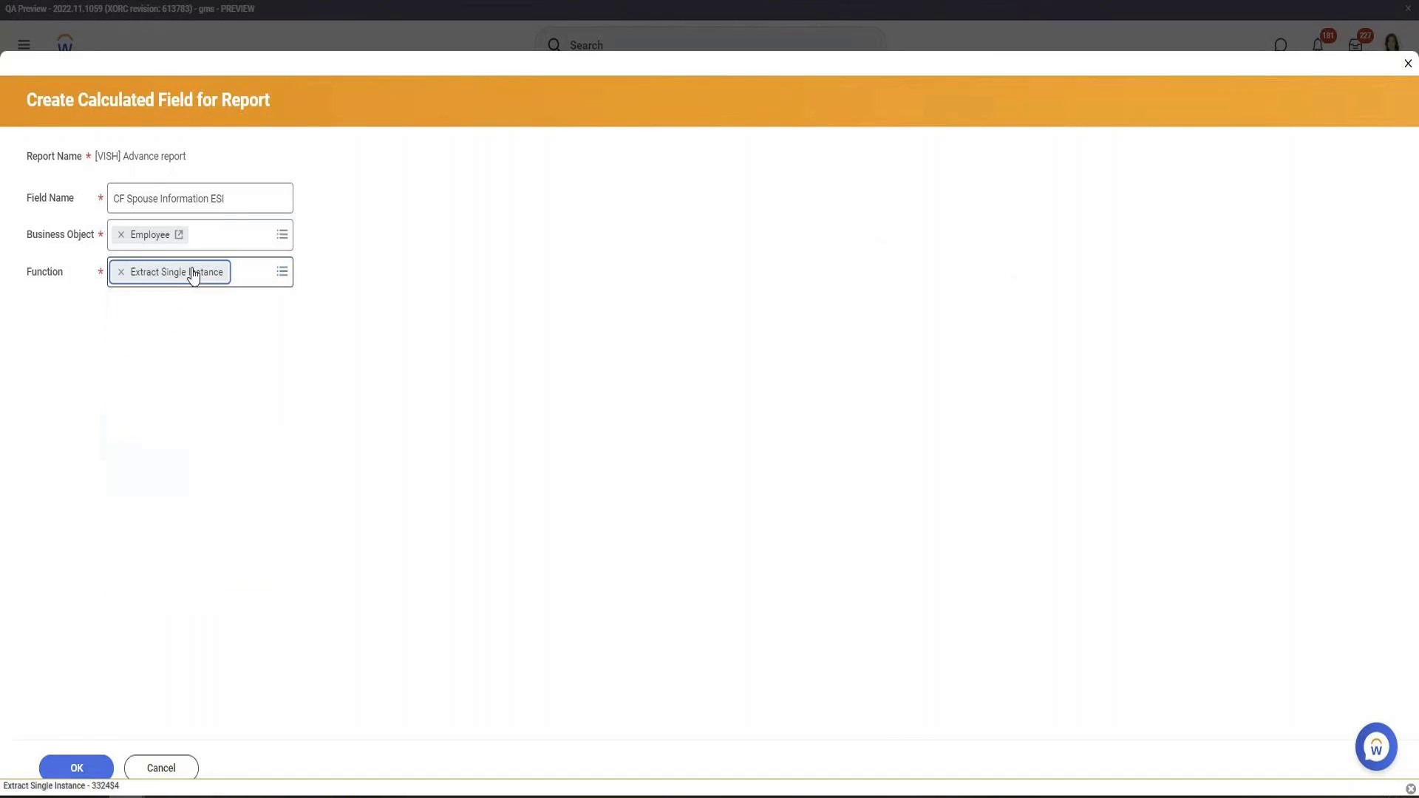
click(74, 770)
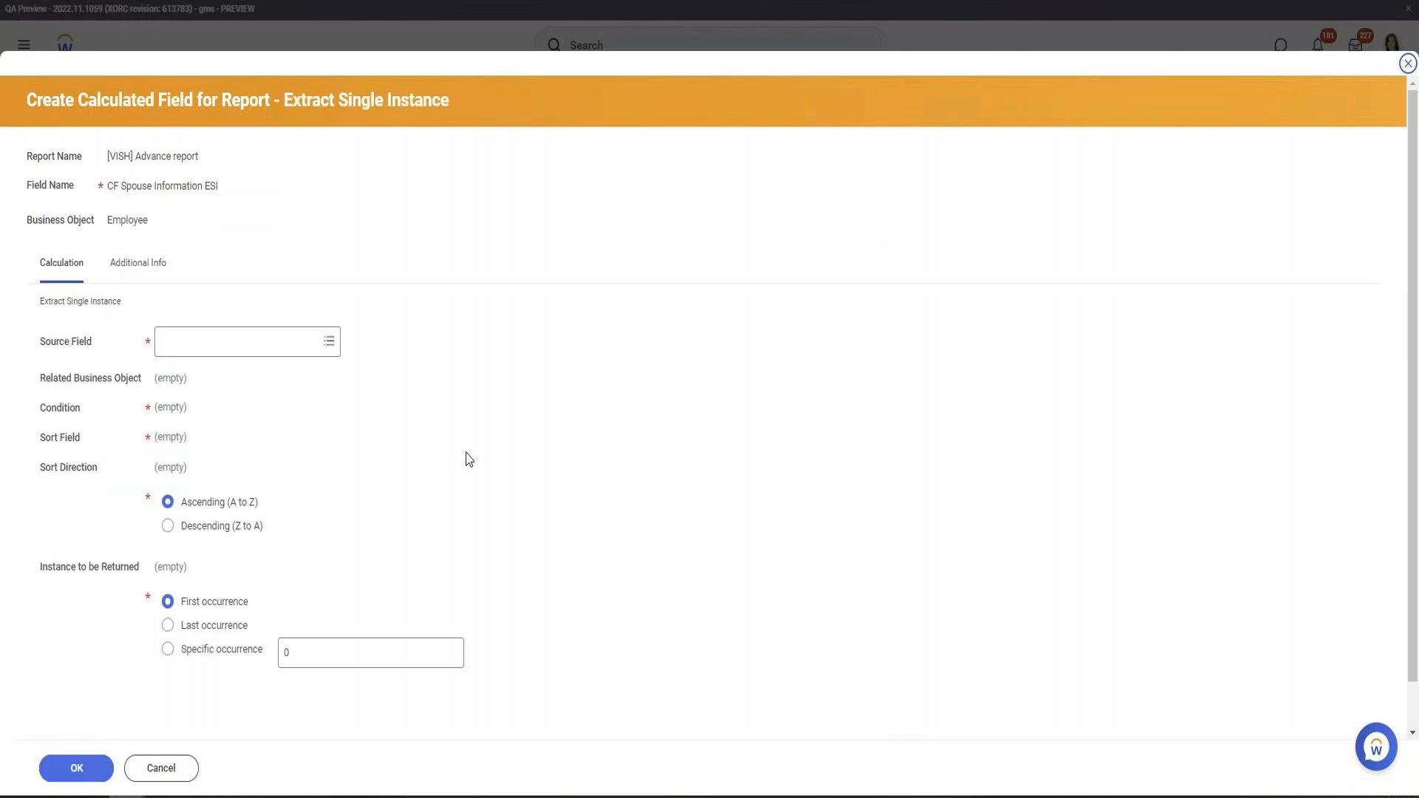
Step: Set the source field of CF Spouse Information ESI to Dependents
click(201, 345)
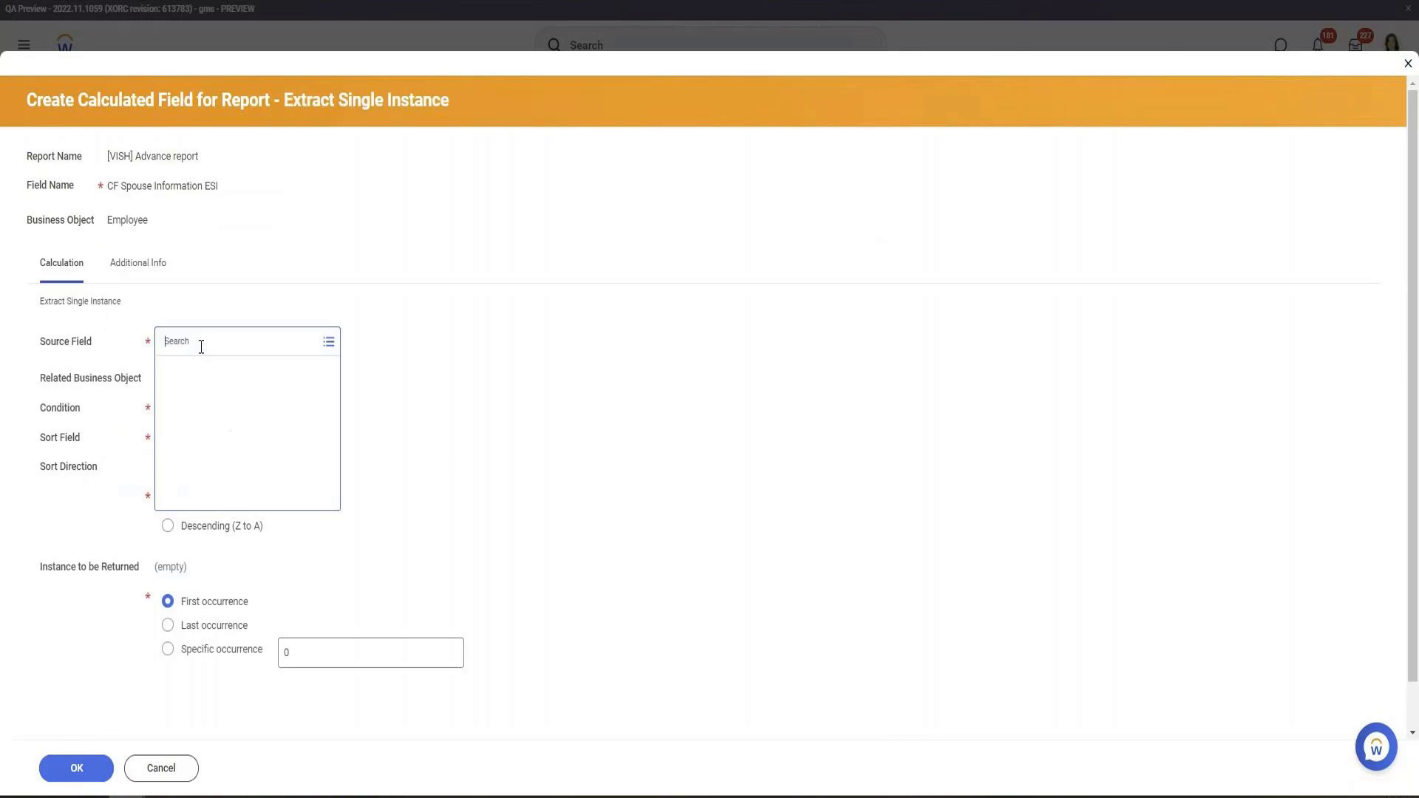
text(Depen)
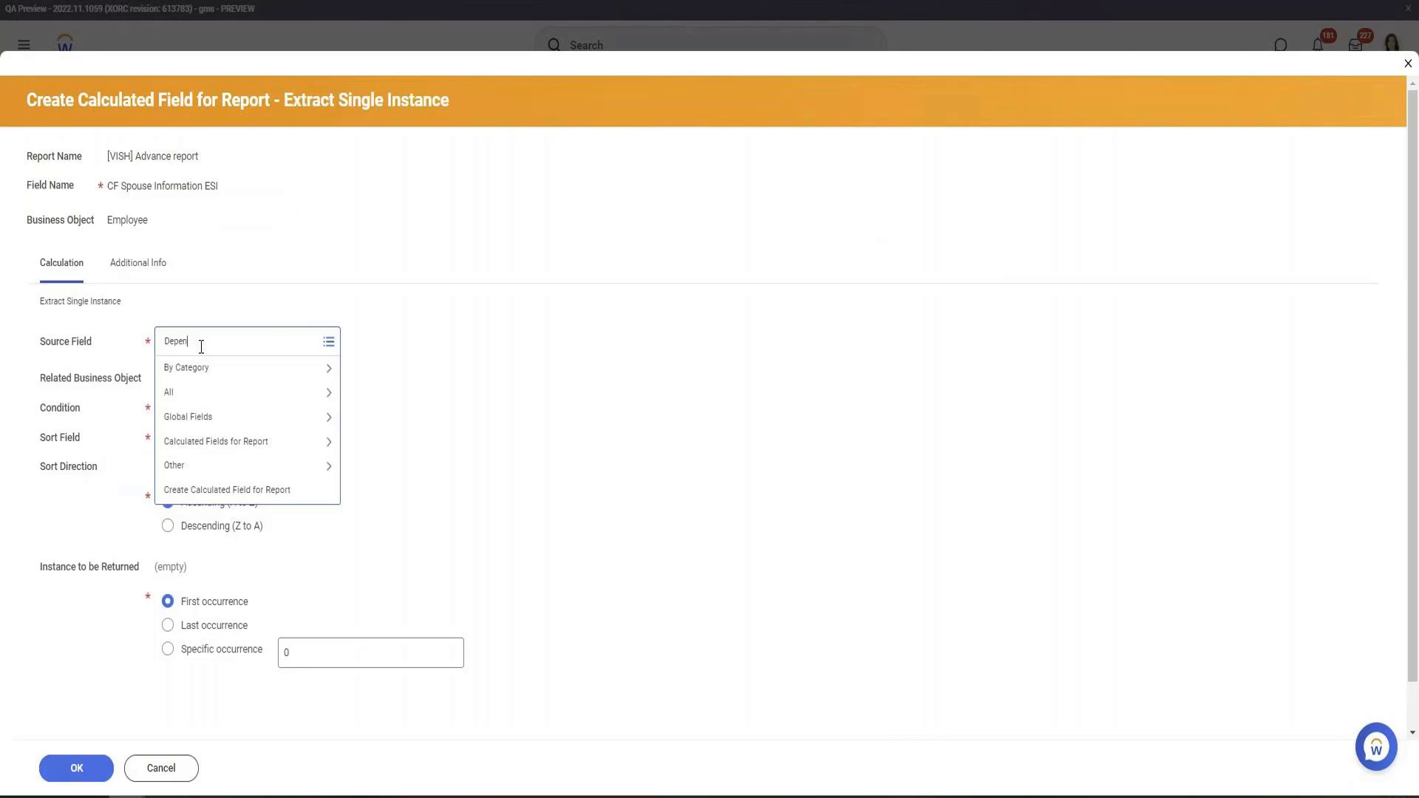
key(Return)
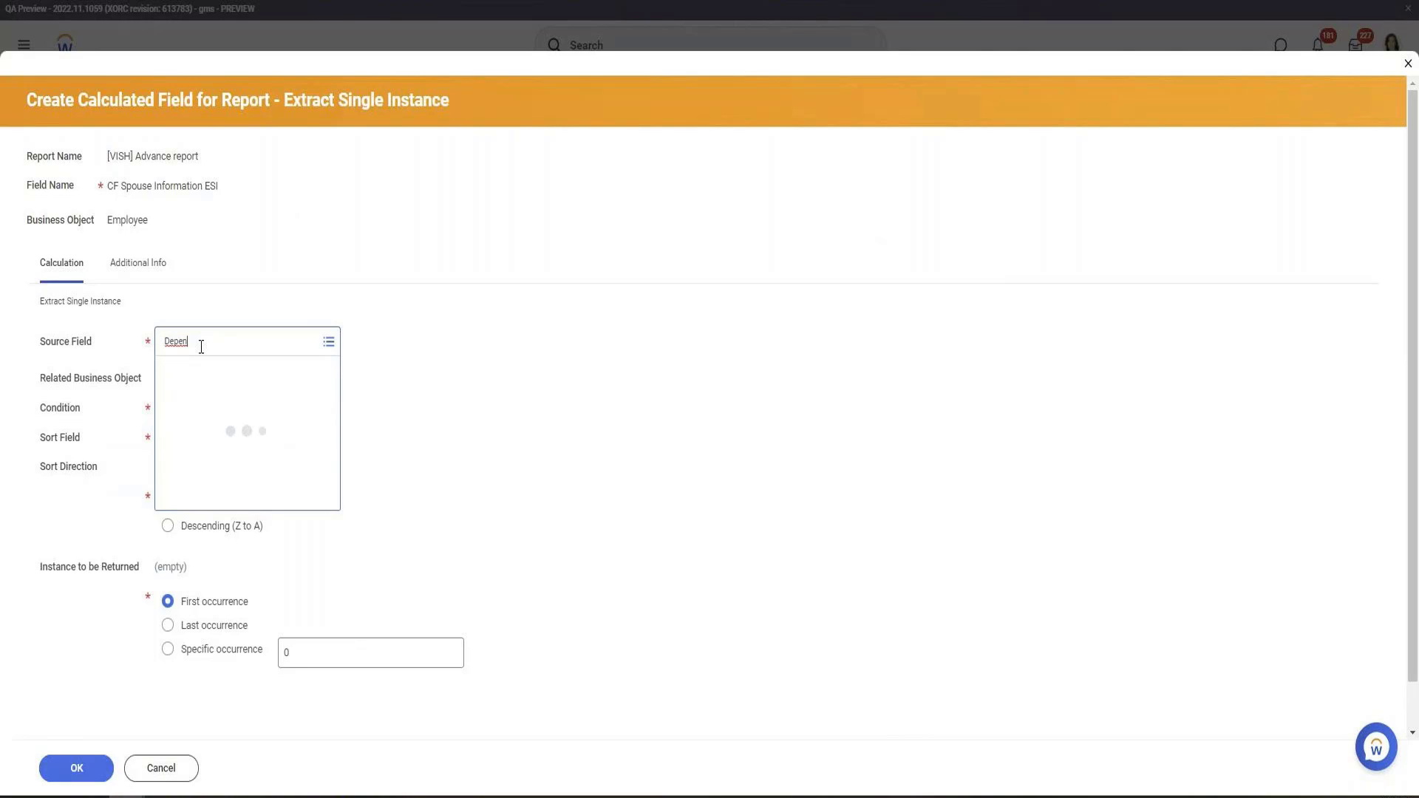
click(232, 424)
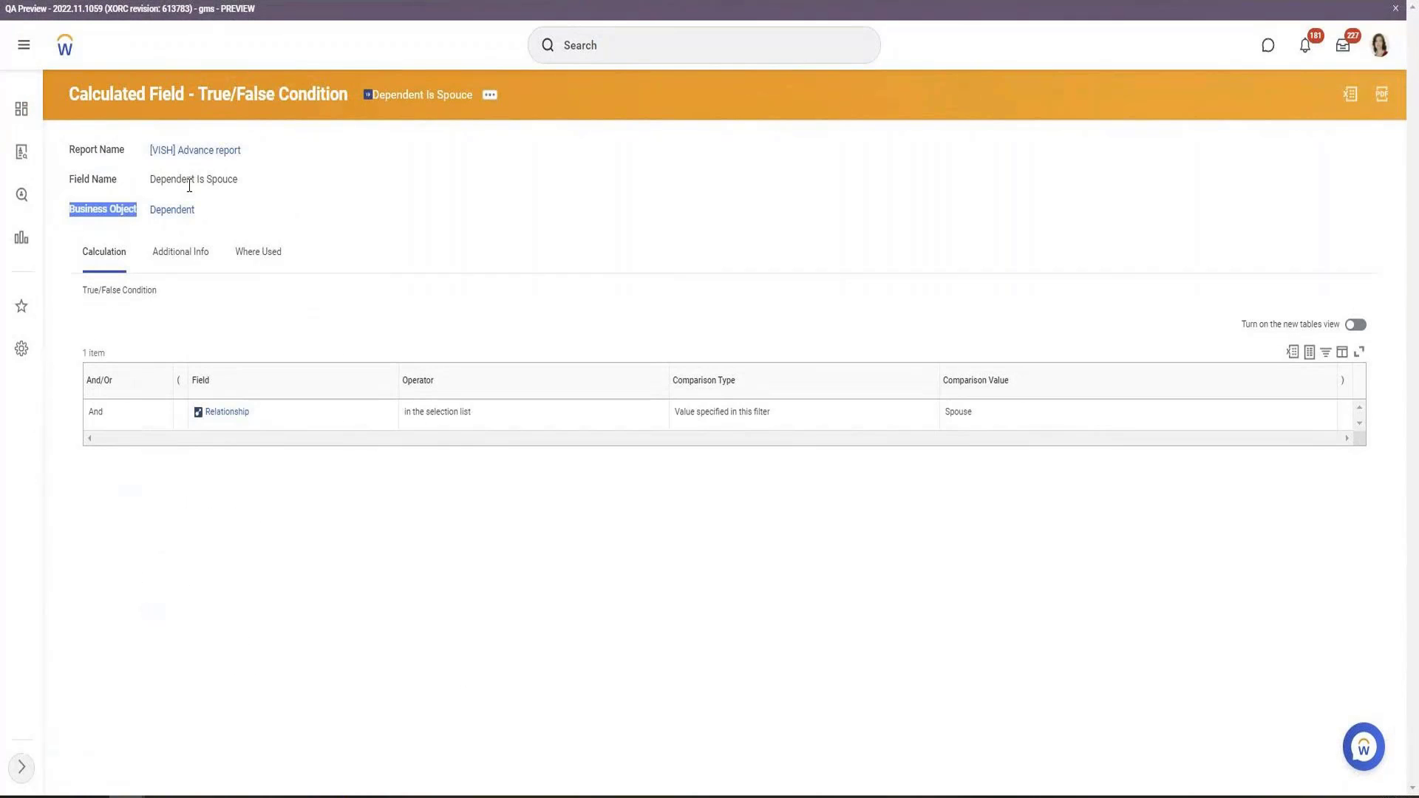
Step: Copy the name Dependent Is Spouce from its definition and set it as the condition of CF Spouse Information ESI
triple_click(195, 185)
key(ctrl+c)
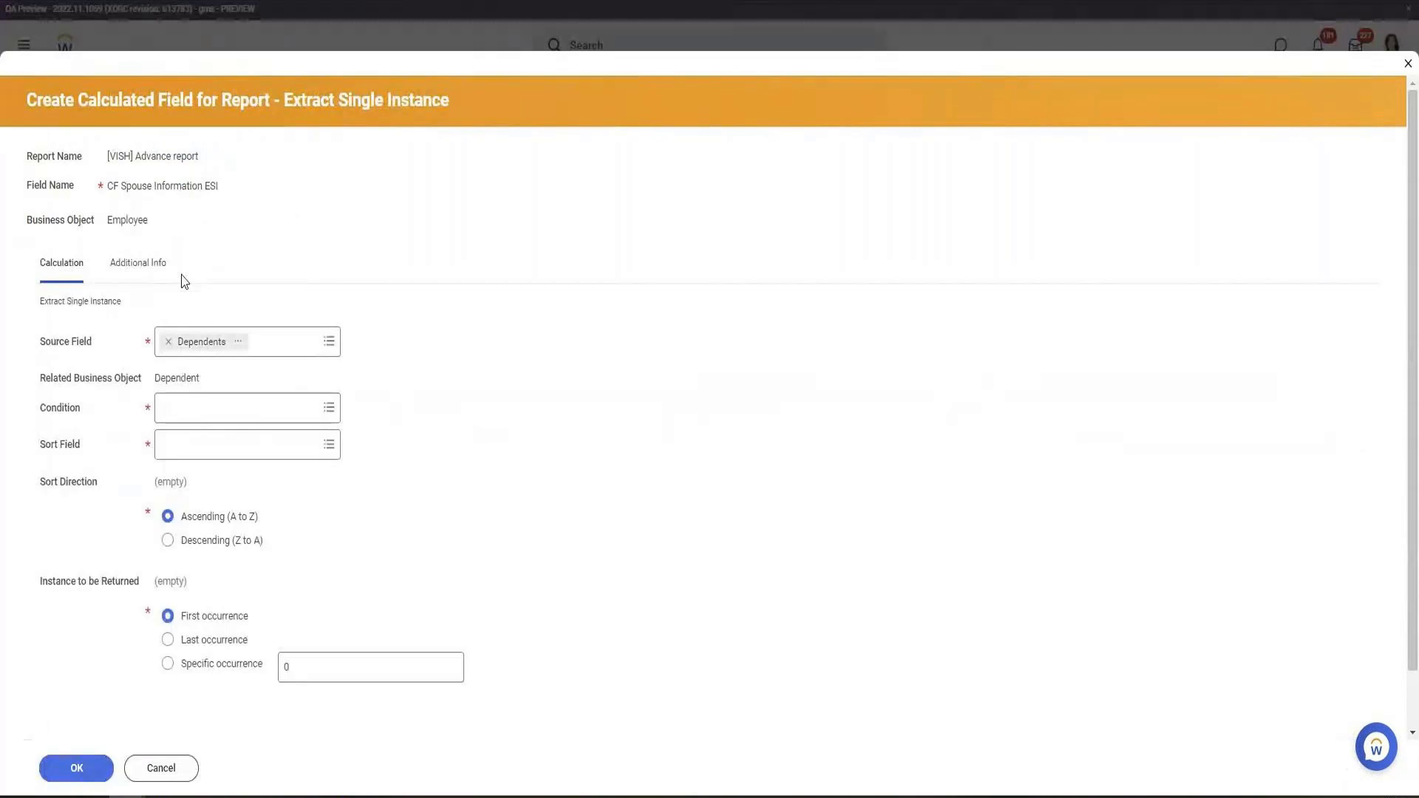
click(207, 404)
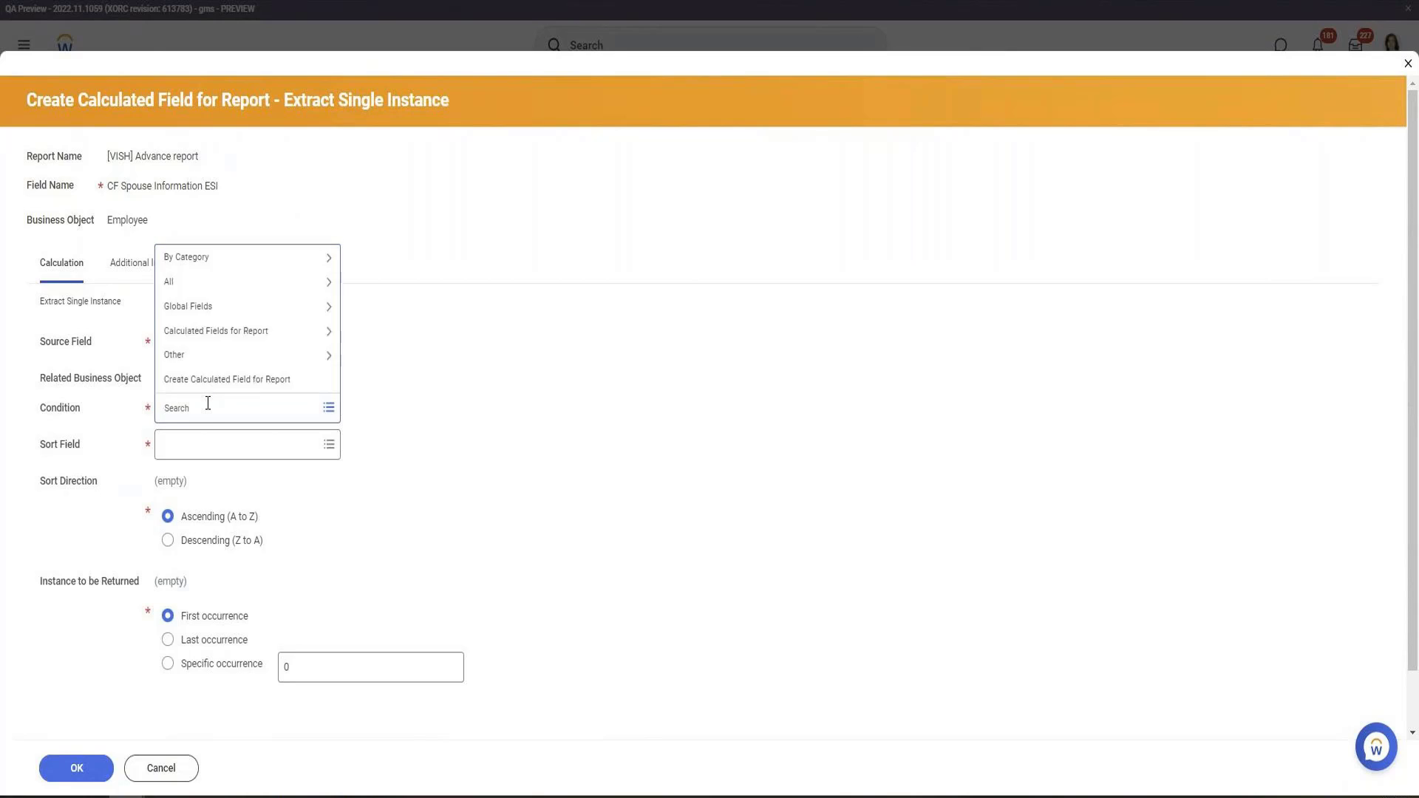
key(ctrl+v)
key(Return)
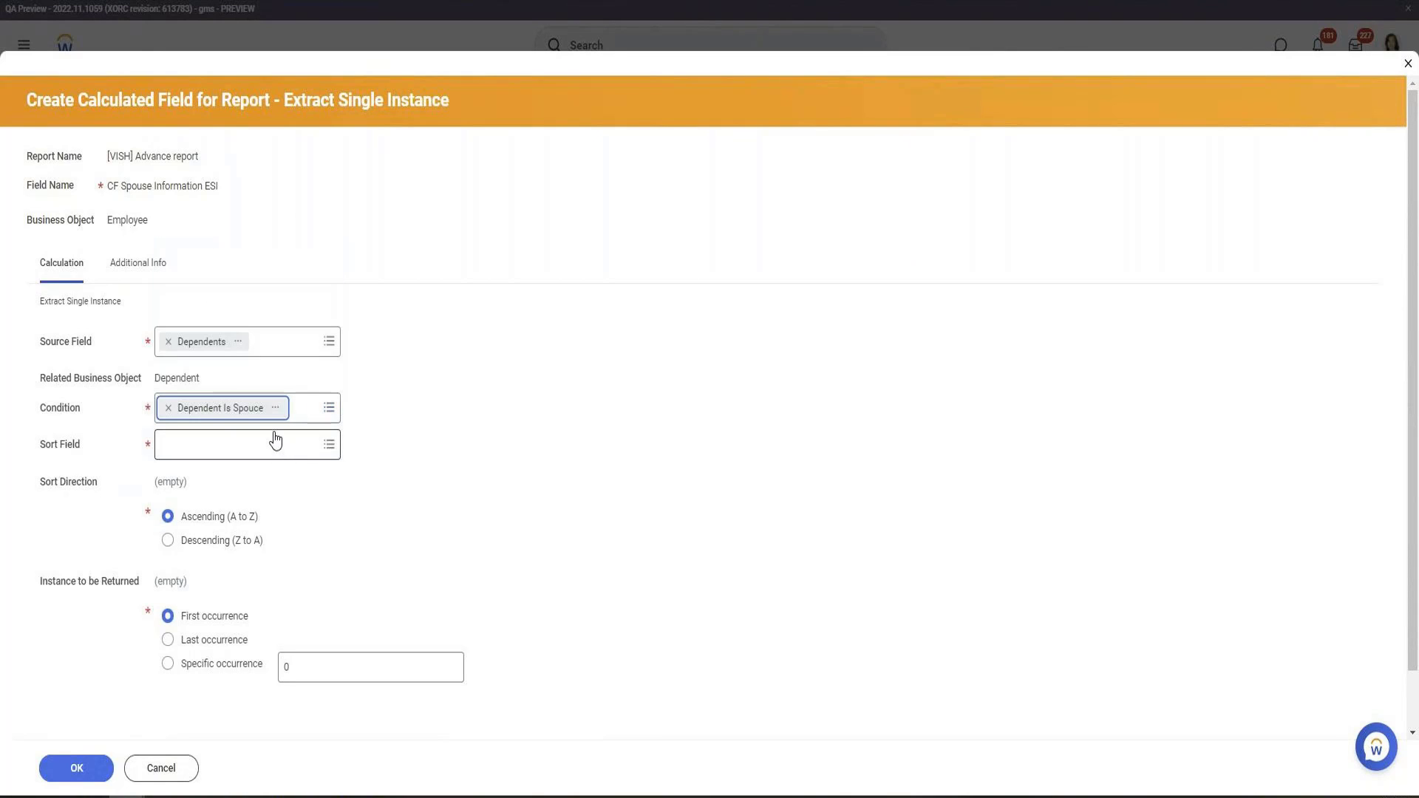
Step: Set the sort field of CF Spouse Information ESI to Current Effective Date
click(247, 444)
text(effect)
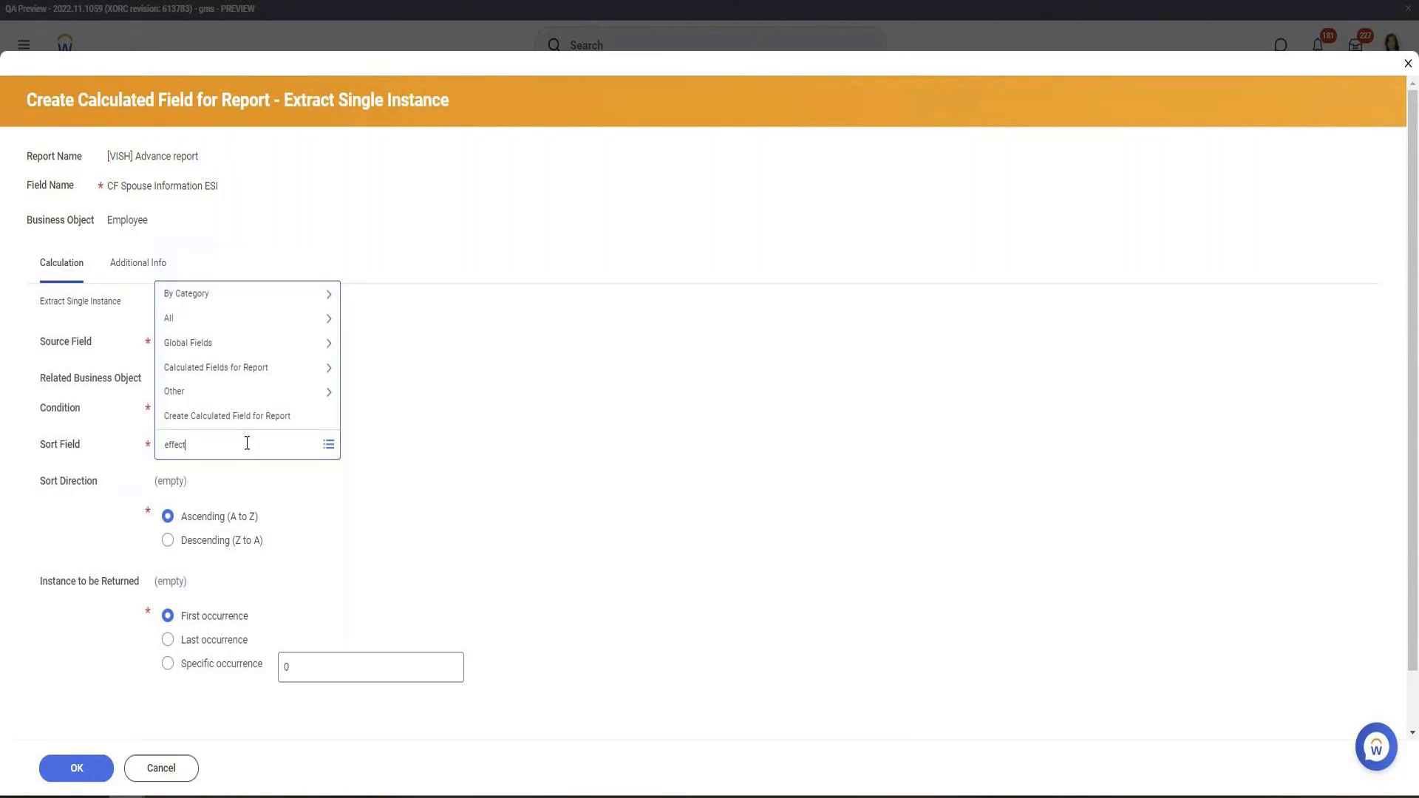
key(Return)
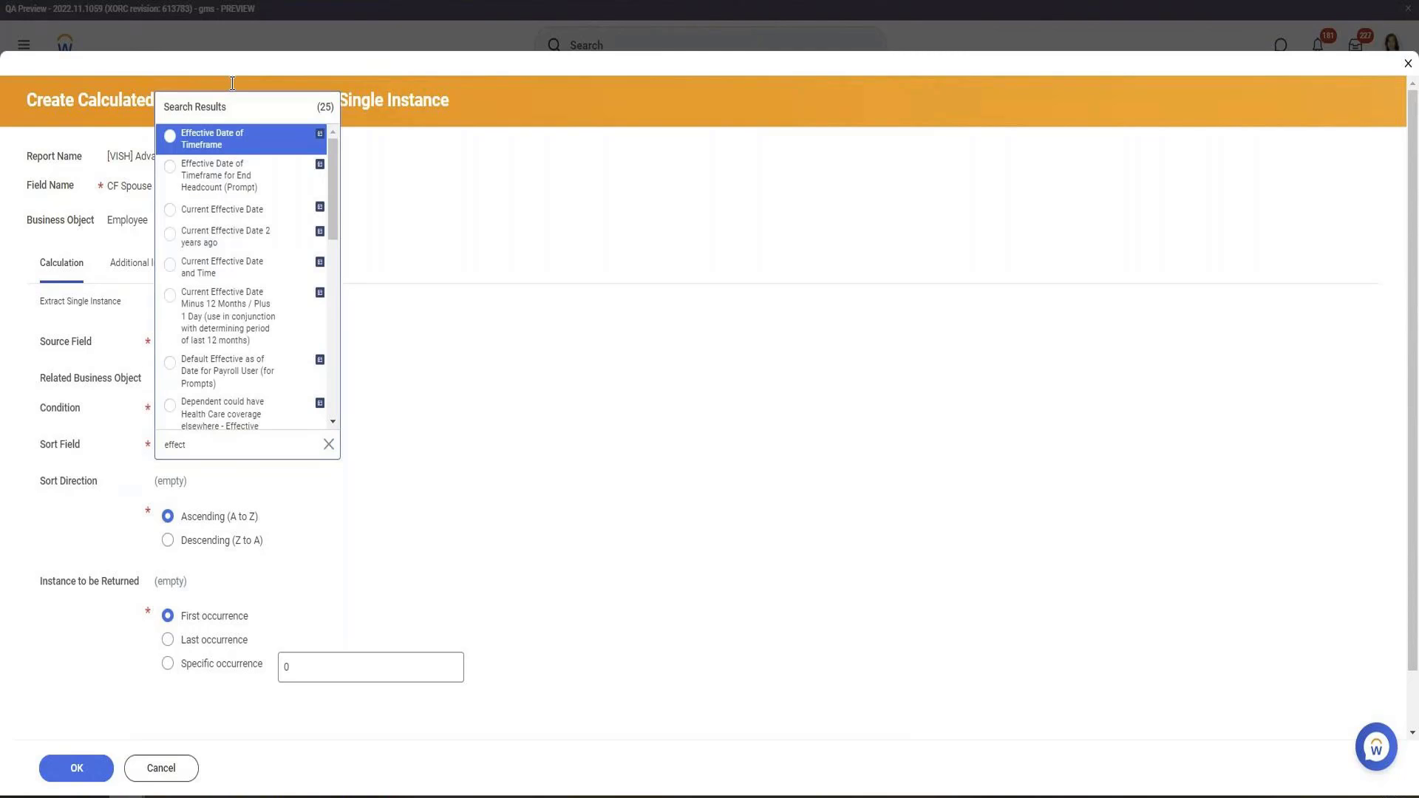
click(222, 209)
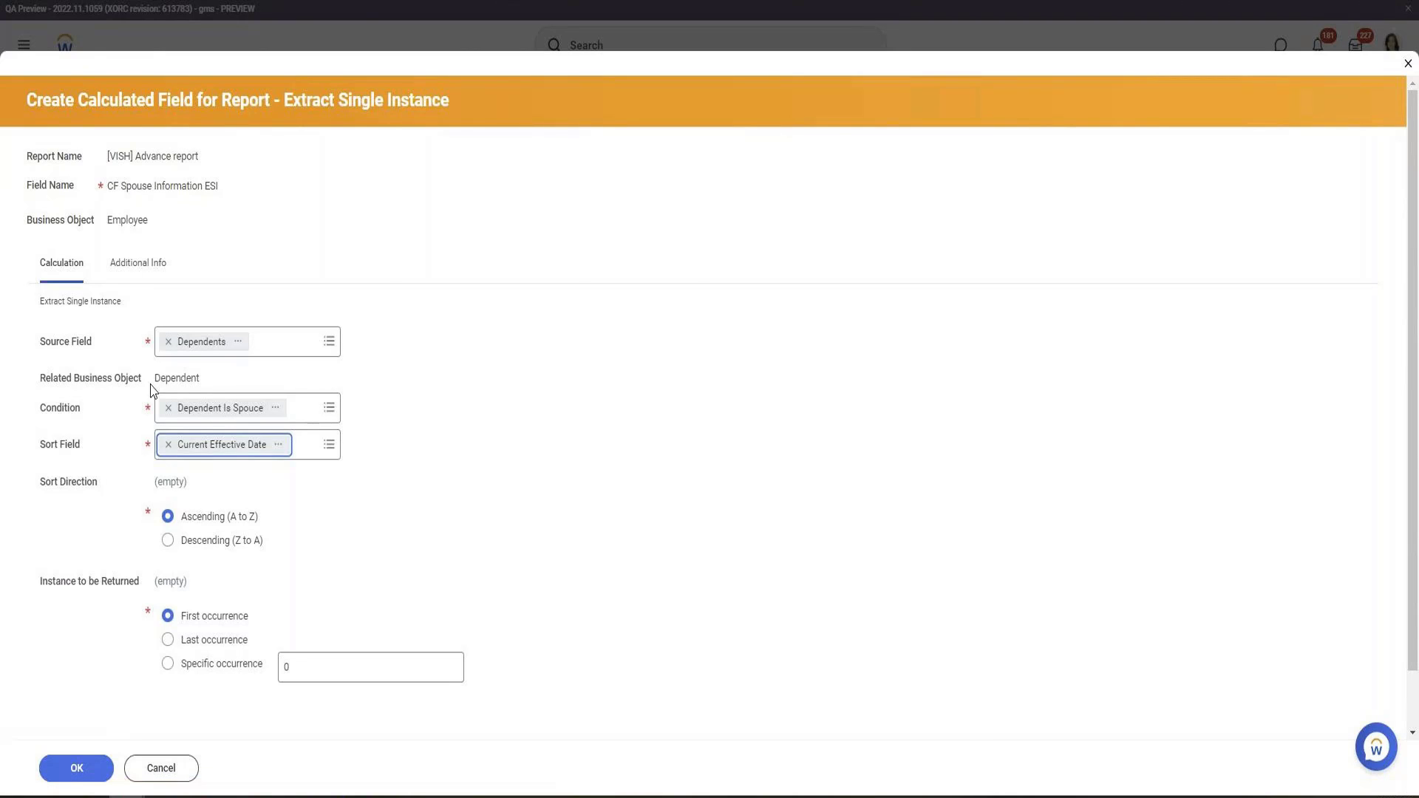
Step: Copy the field name CF Spouse Information ESI and save the calculated field as the lookup field of CF Spouse Age
double_click(176, 379)
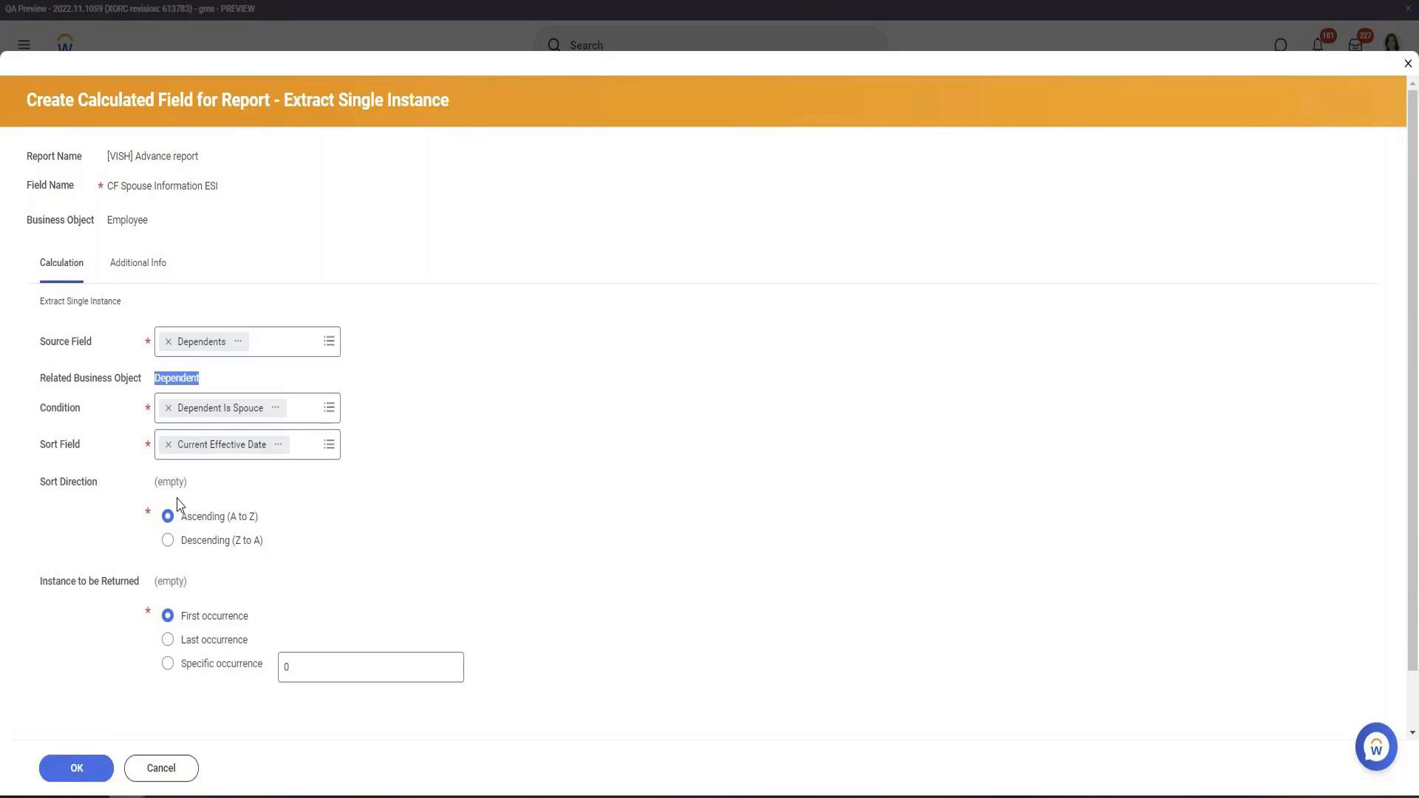
drag(220, 186, 105, 186)
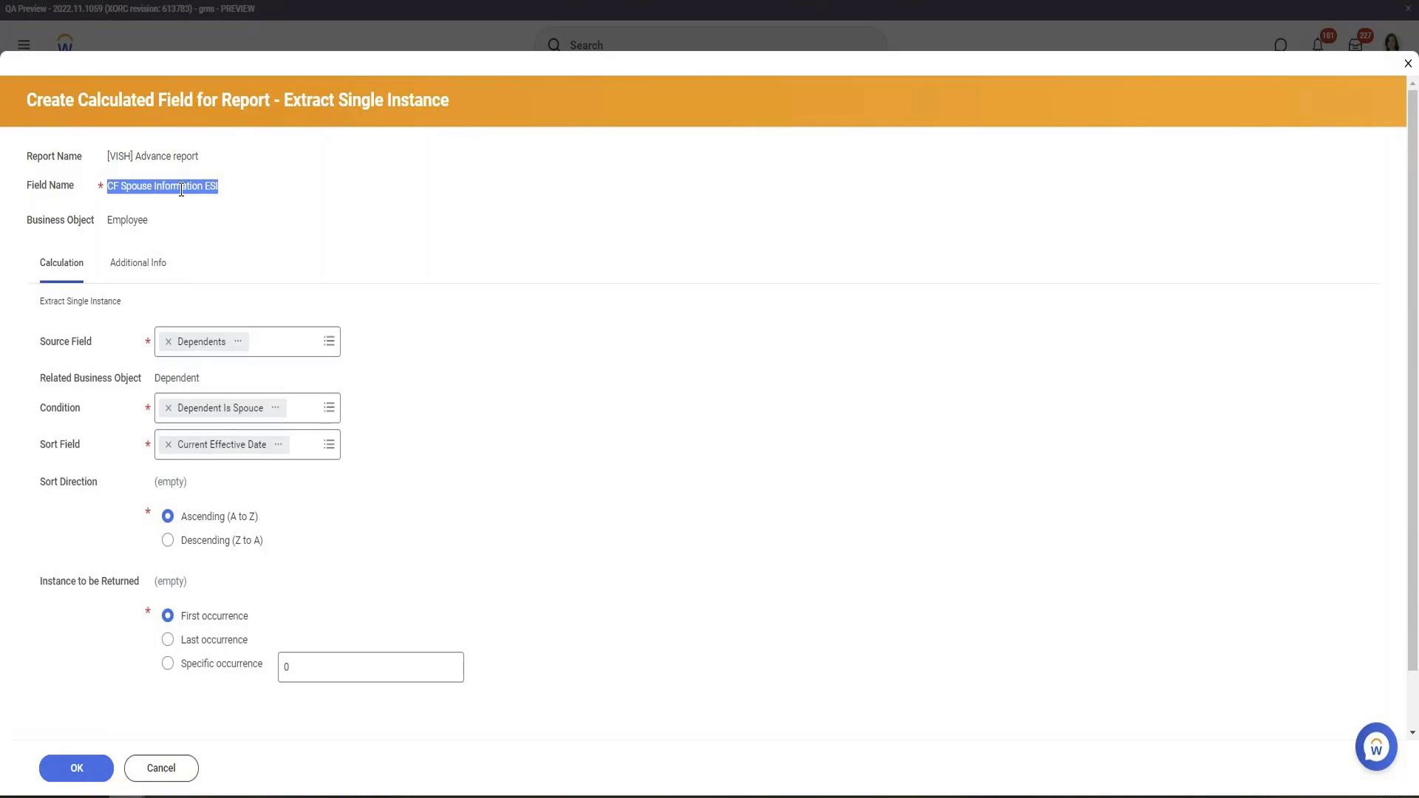
right_click(180, 187)
click(222, 198)
click(64, 766)
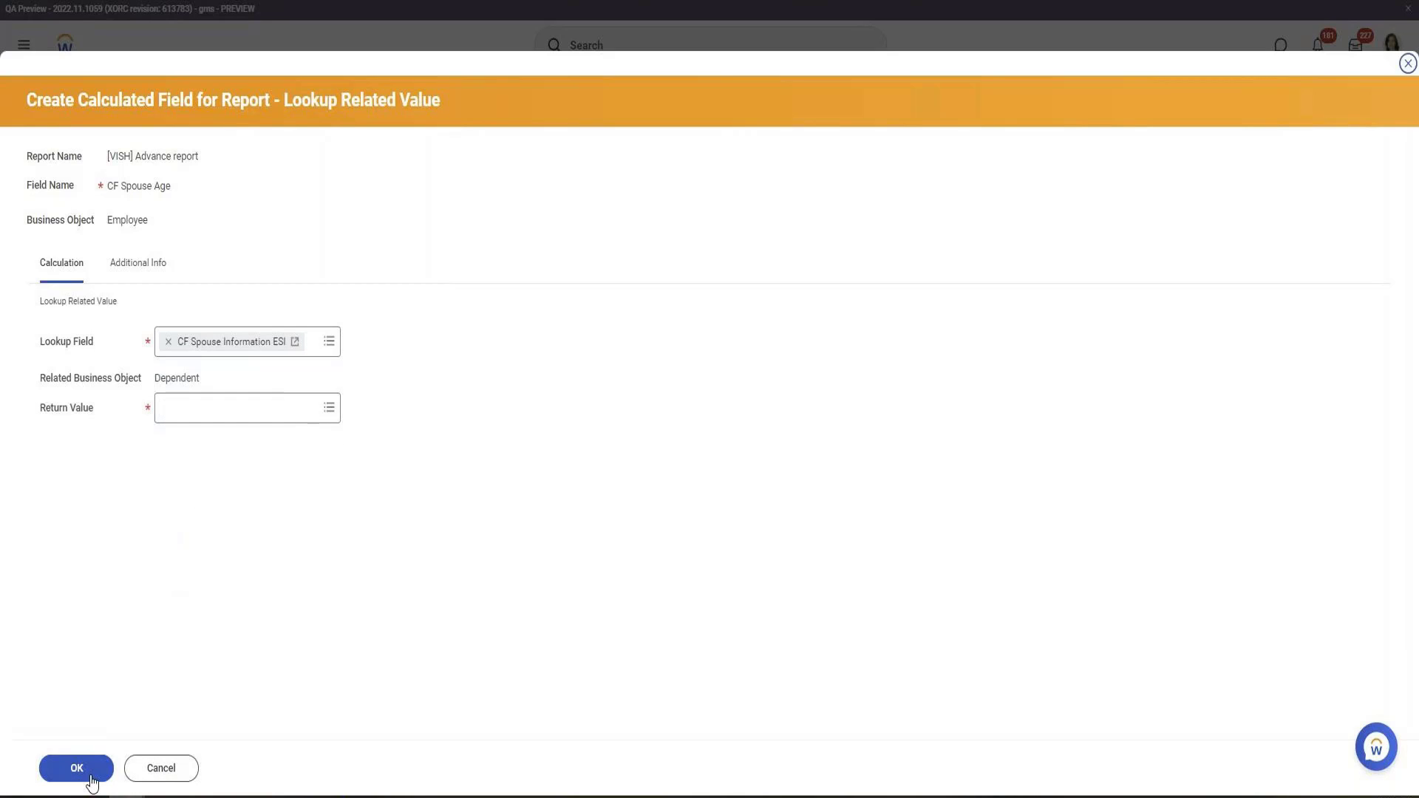
click(64, 766)
Step: Save CF Spouse Age with Age as its return value and run the [VISH] Advance report
click(245, 400)
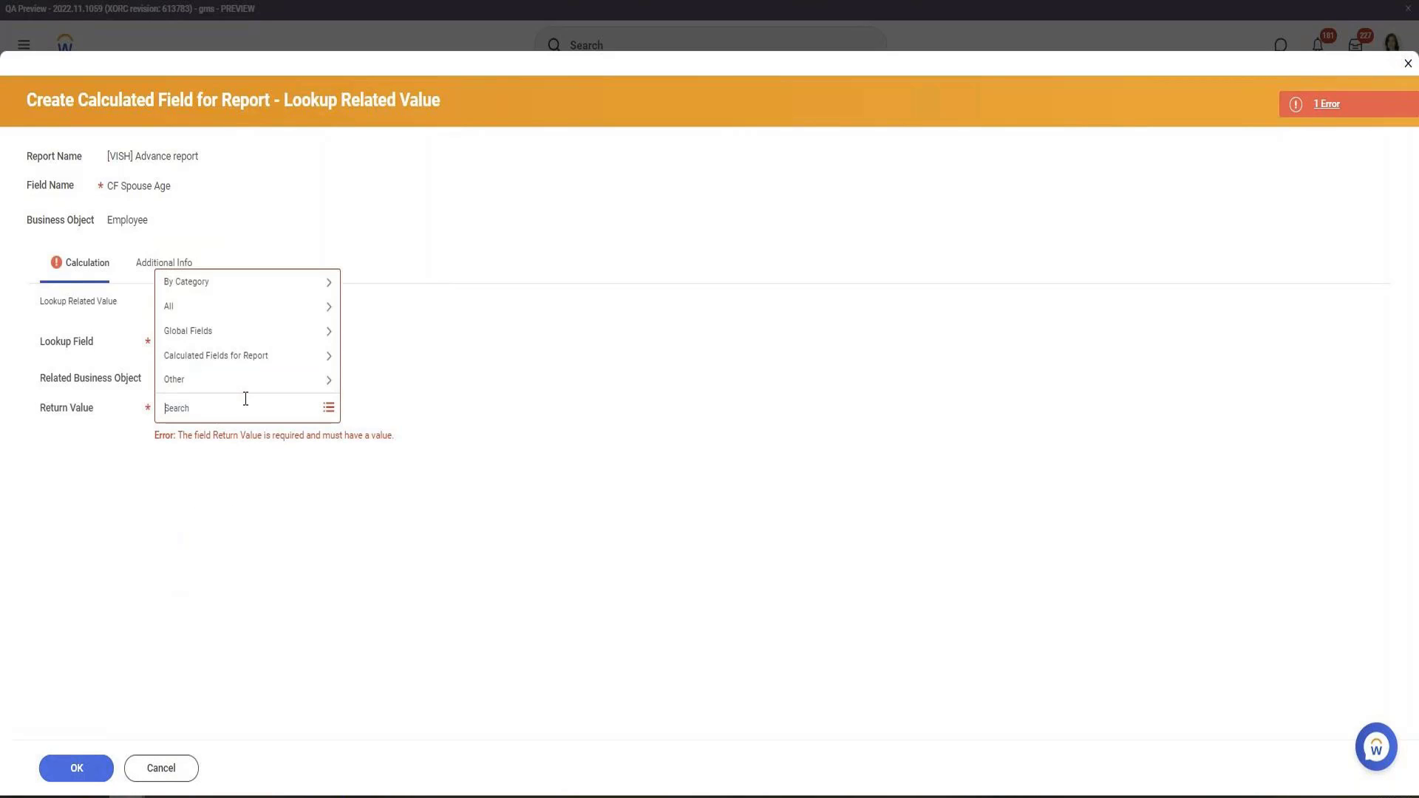
text(Age)
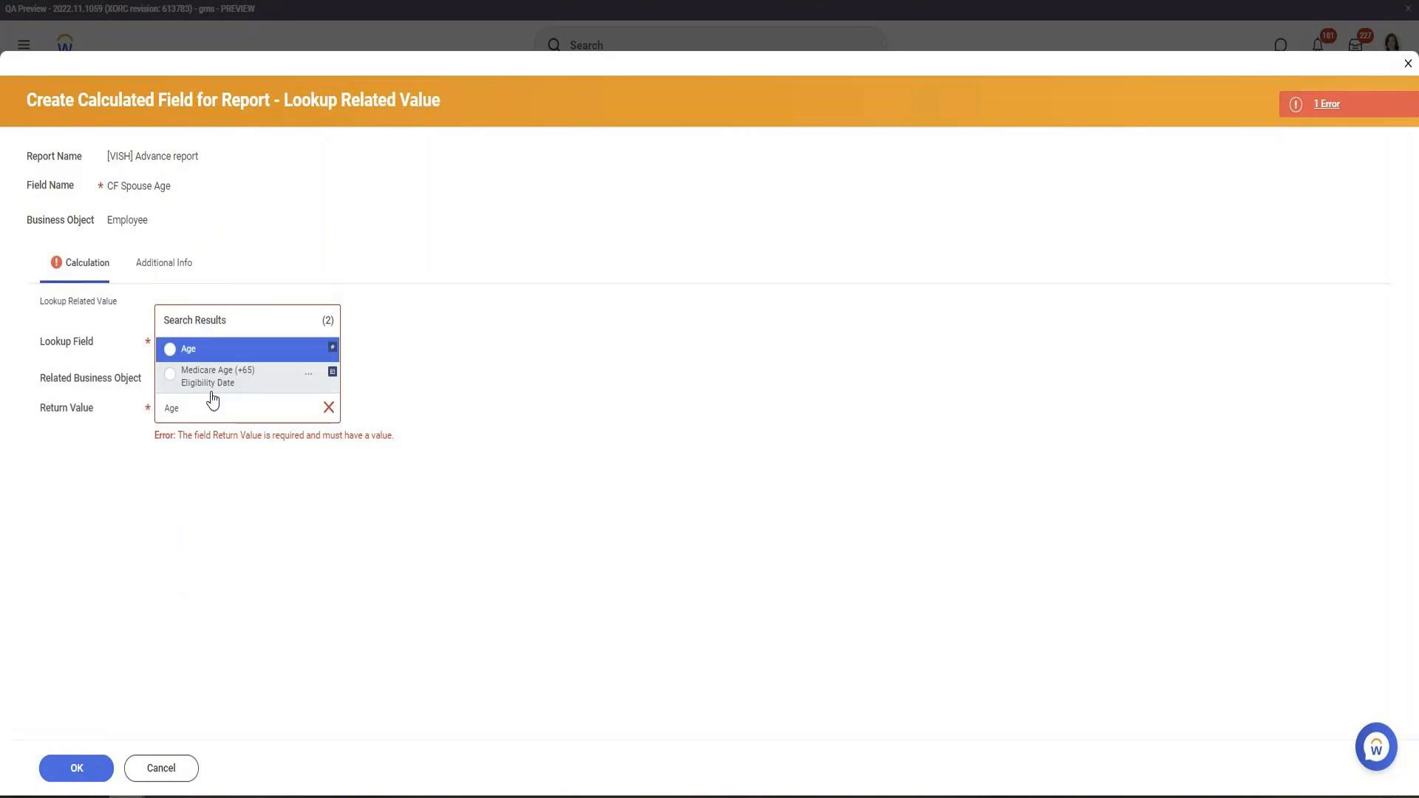
click(195, 349)
click(84, 775)
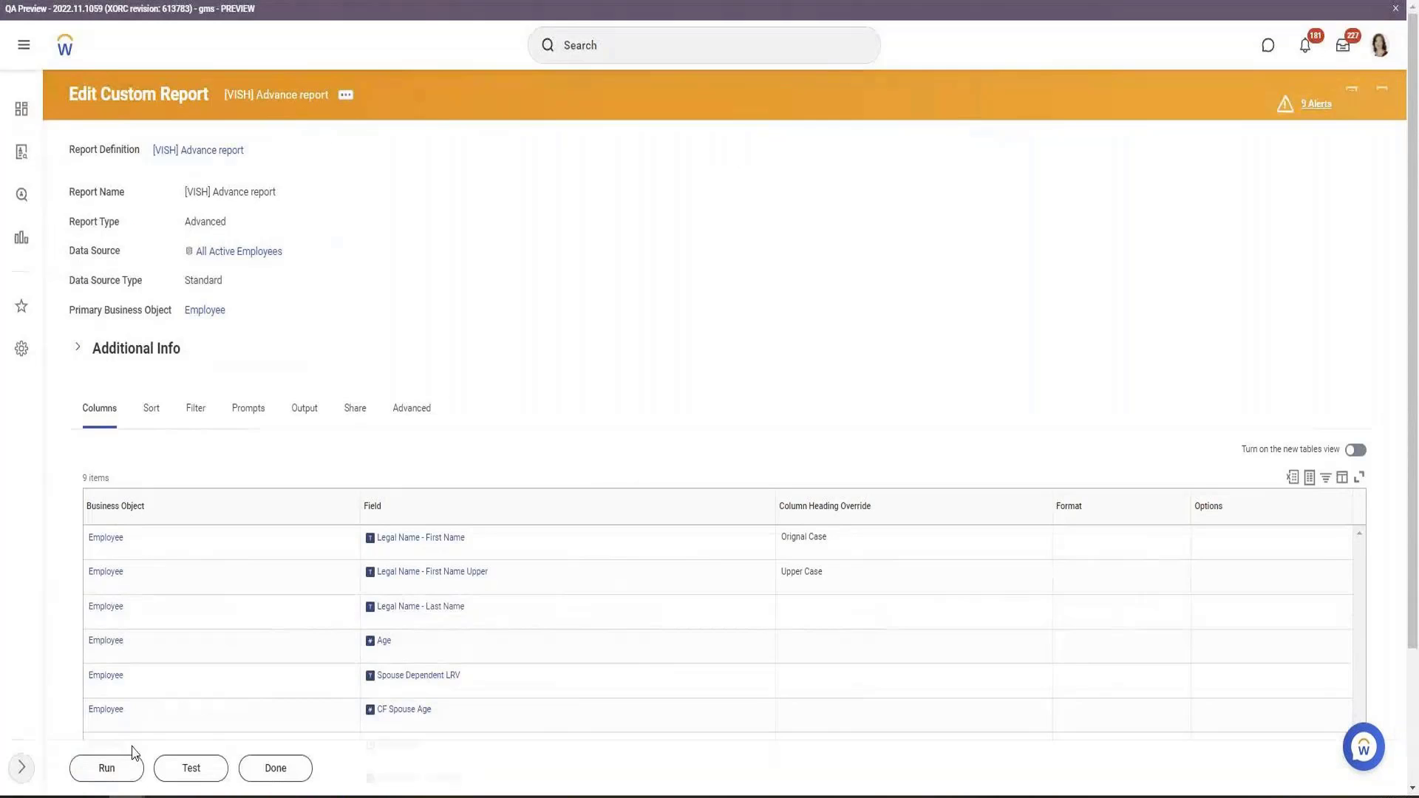
click(105, 766)
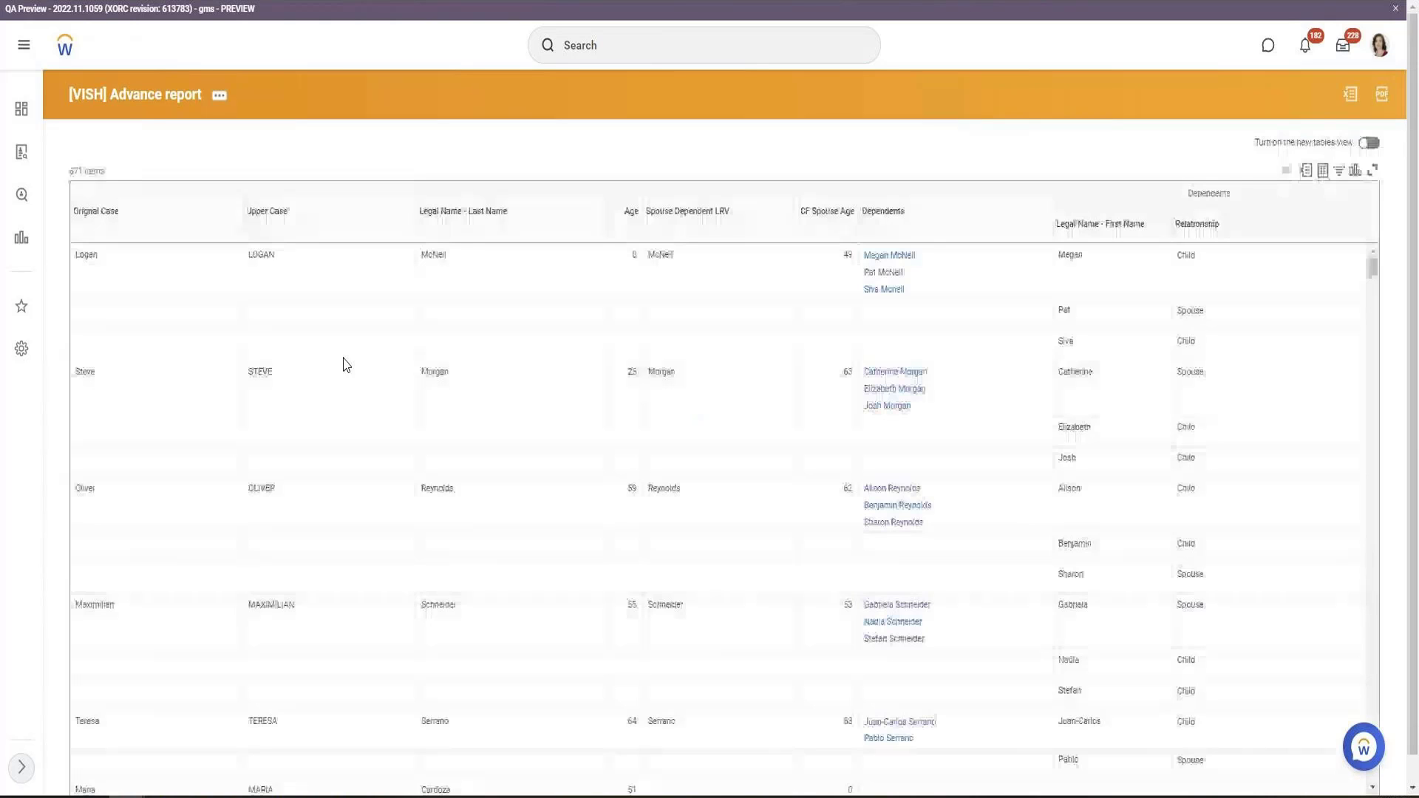
Step: Edit the [VISH] Advance report and add an Employee column with the field CF Spouse Information ESI directly below Dependents
double_click(847, 255)
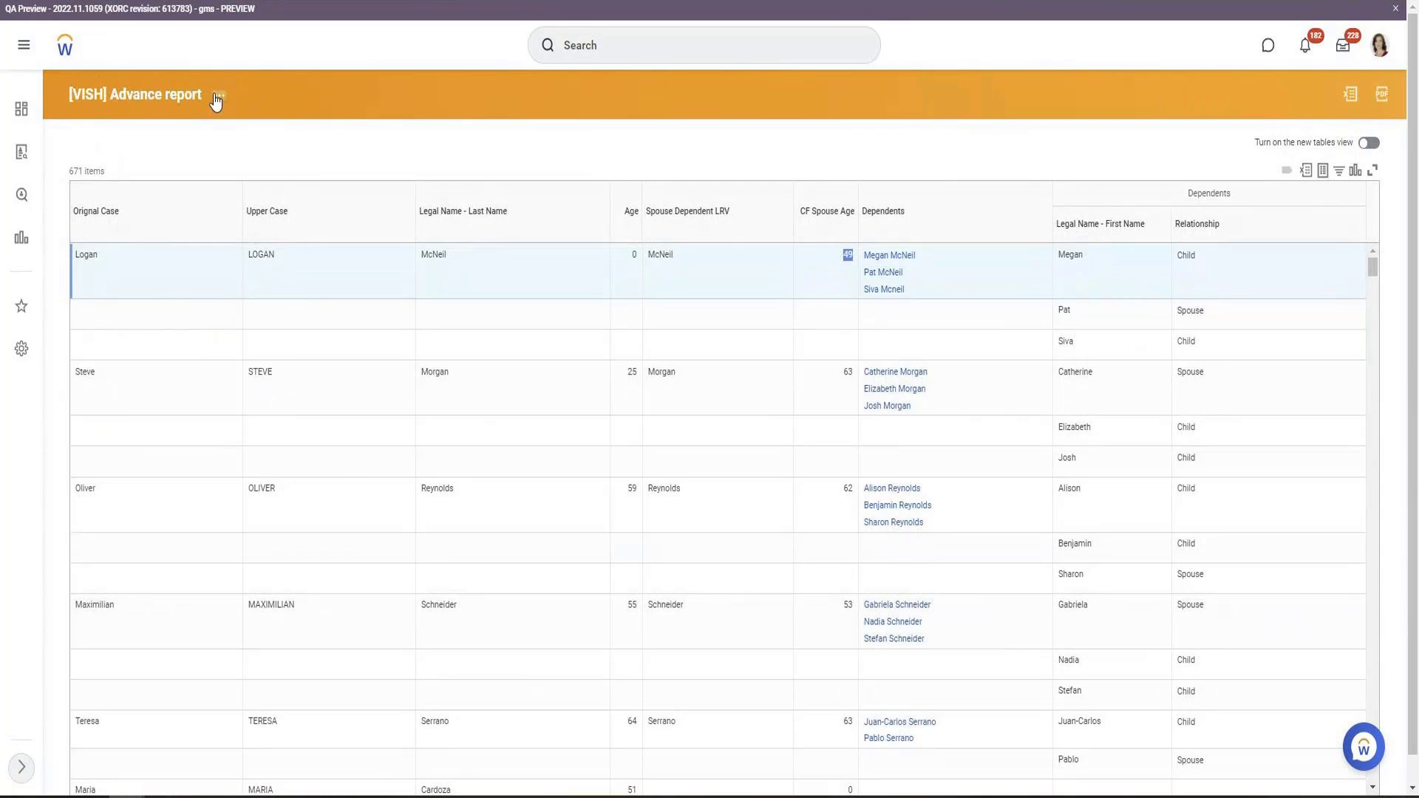
click(217, 96)
mouse_move(287, 150)
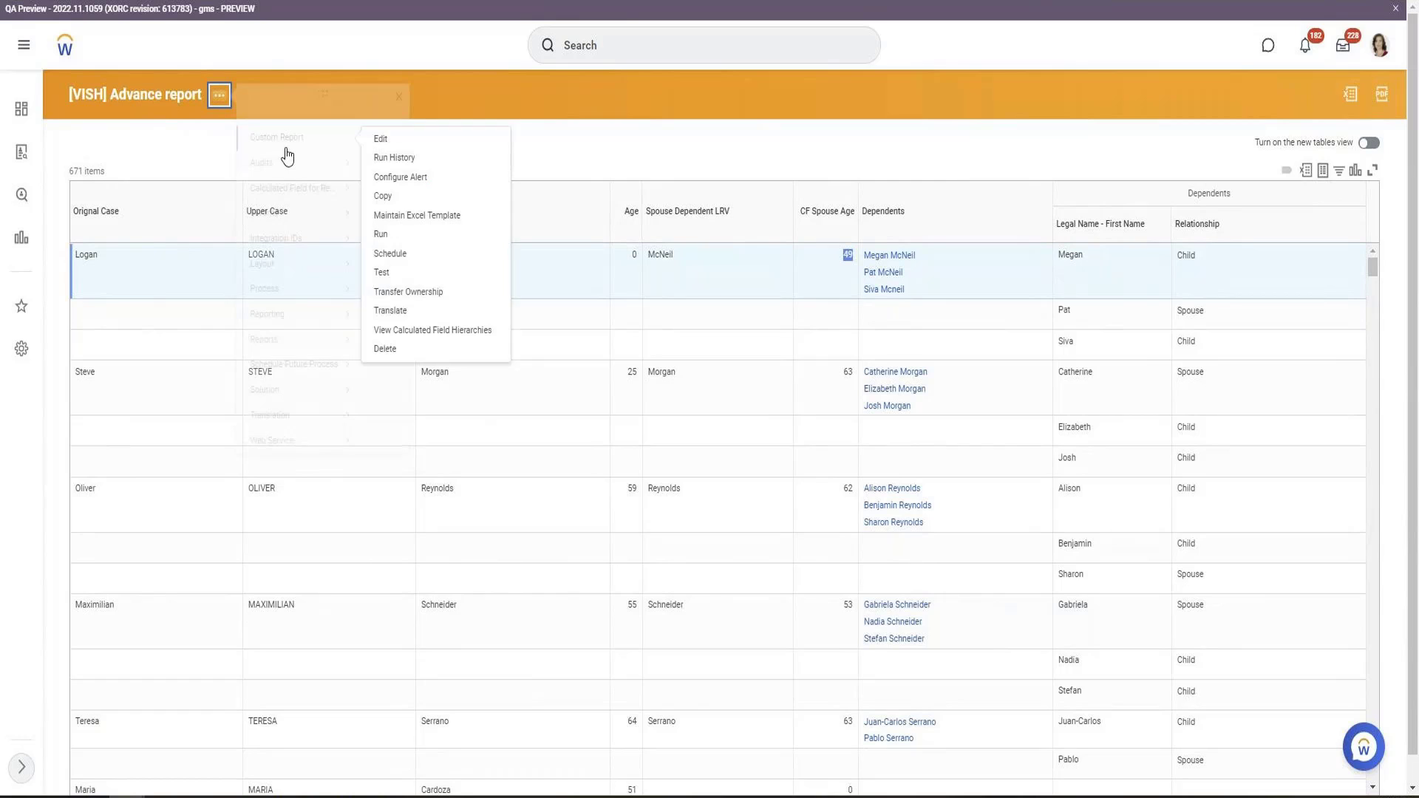
click(387, 140)
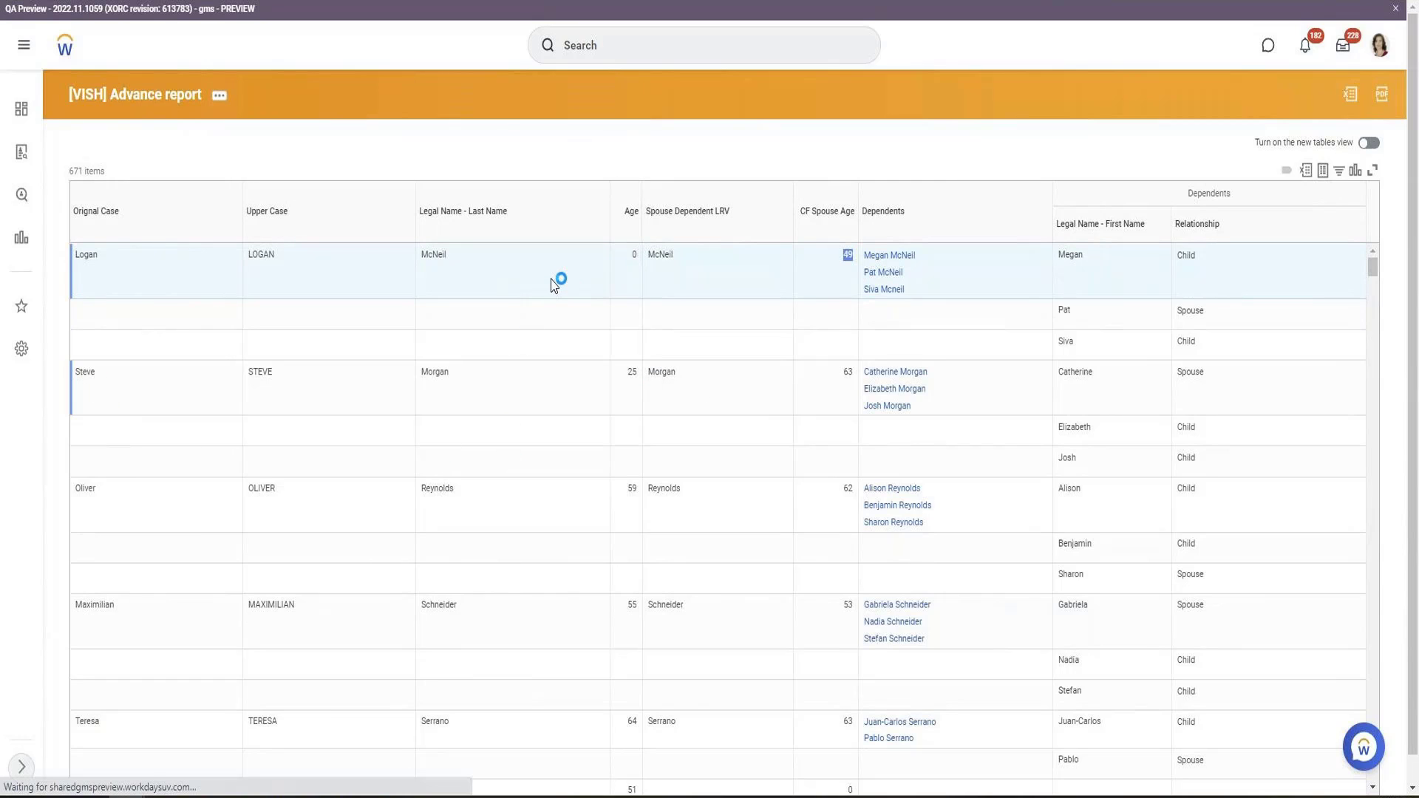
scroll(254, 422, down, 5)
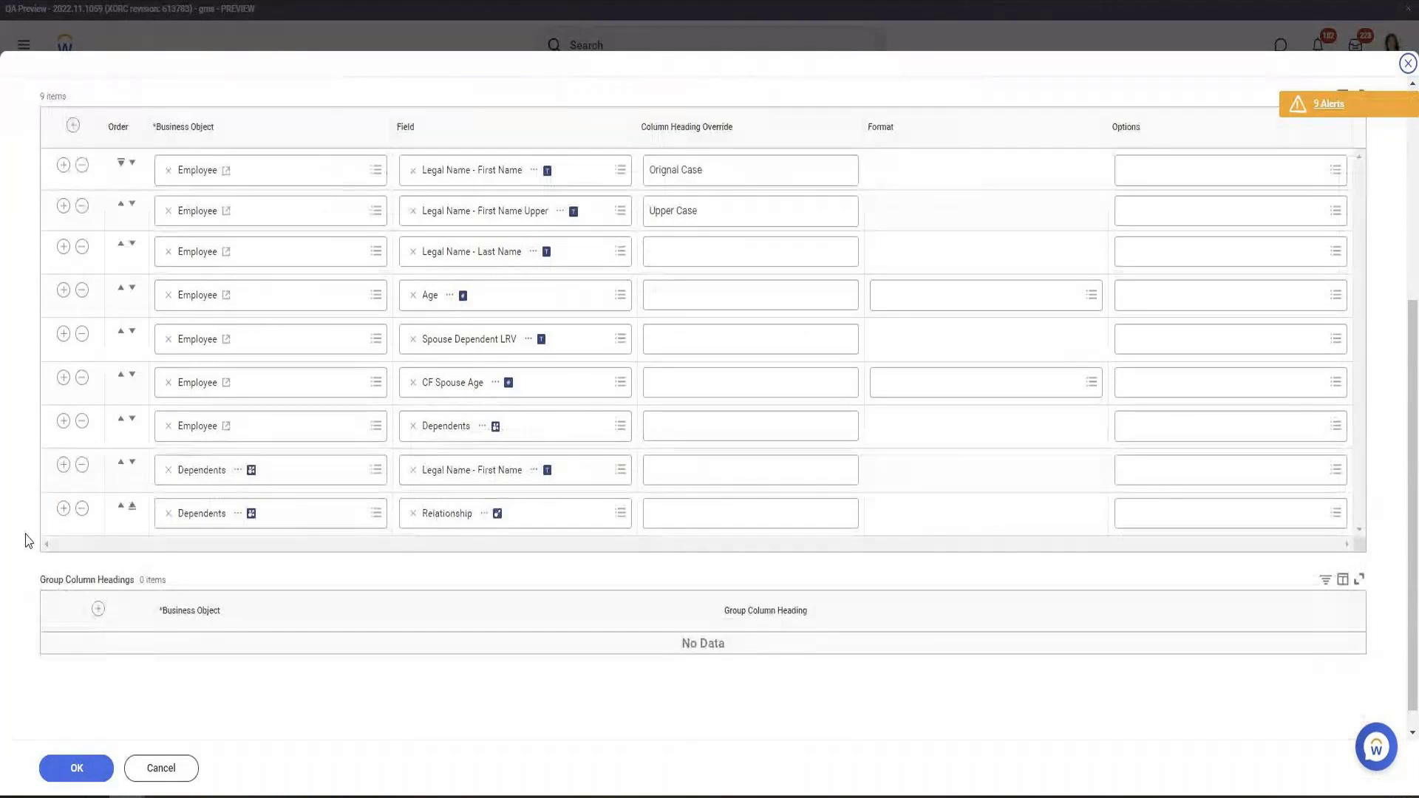
click(63, 420)
click(496, 477)
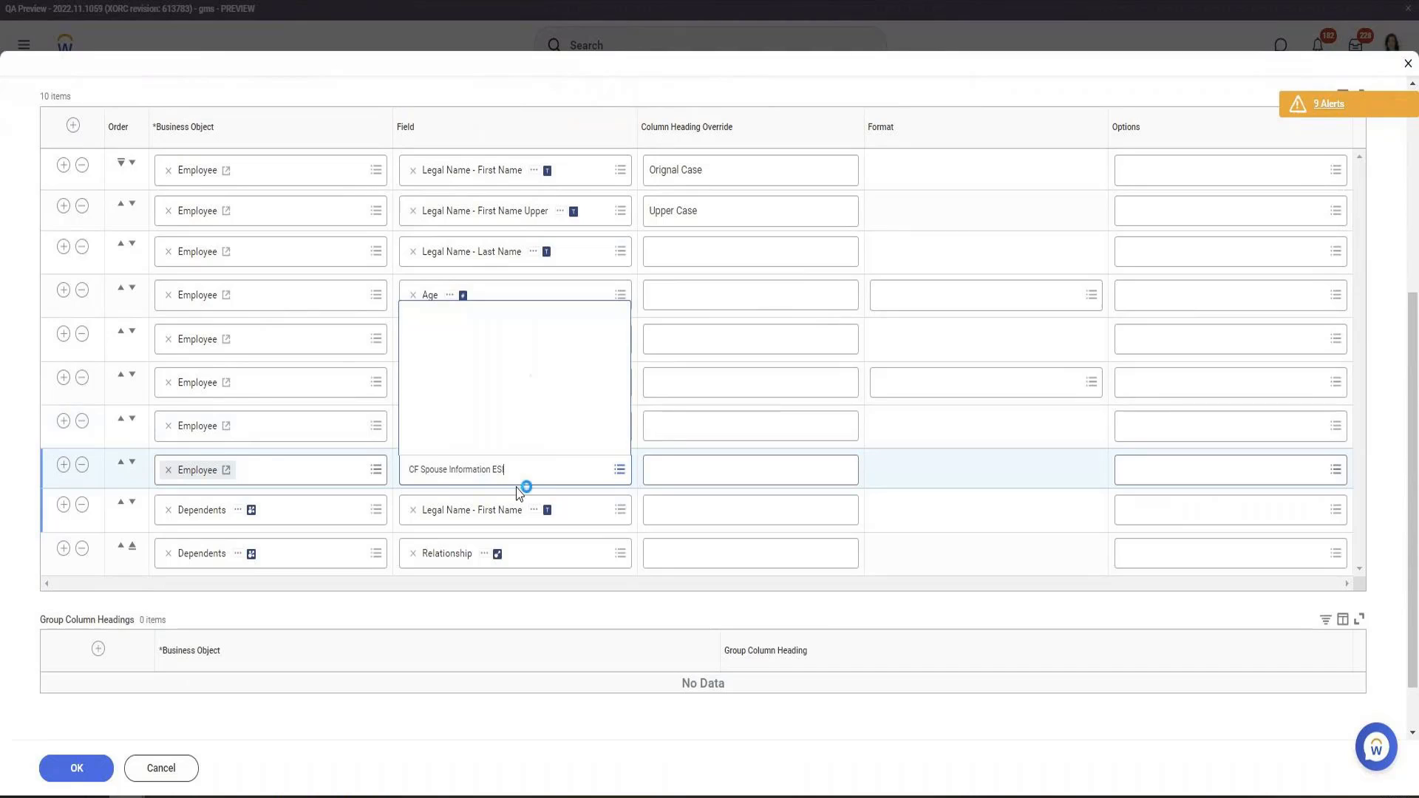
click(520, 494)
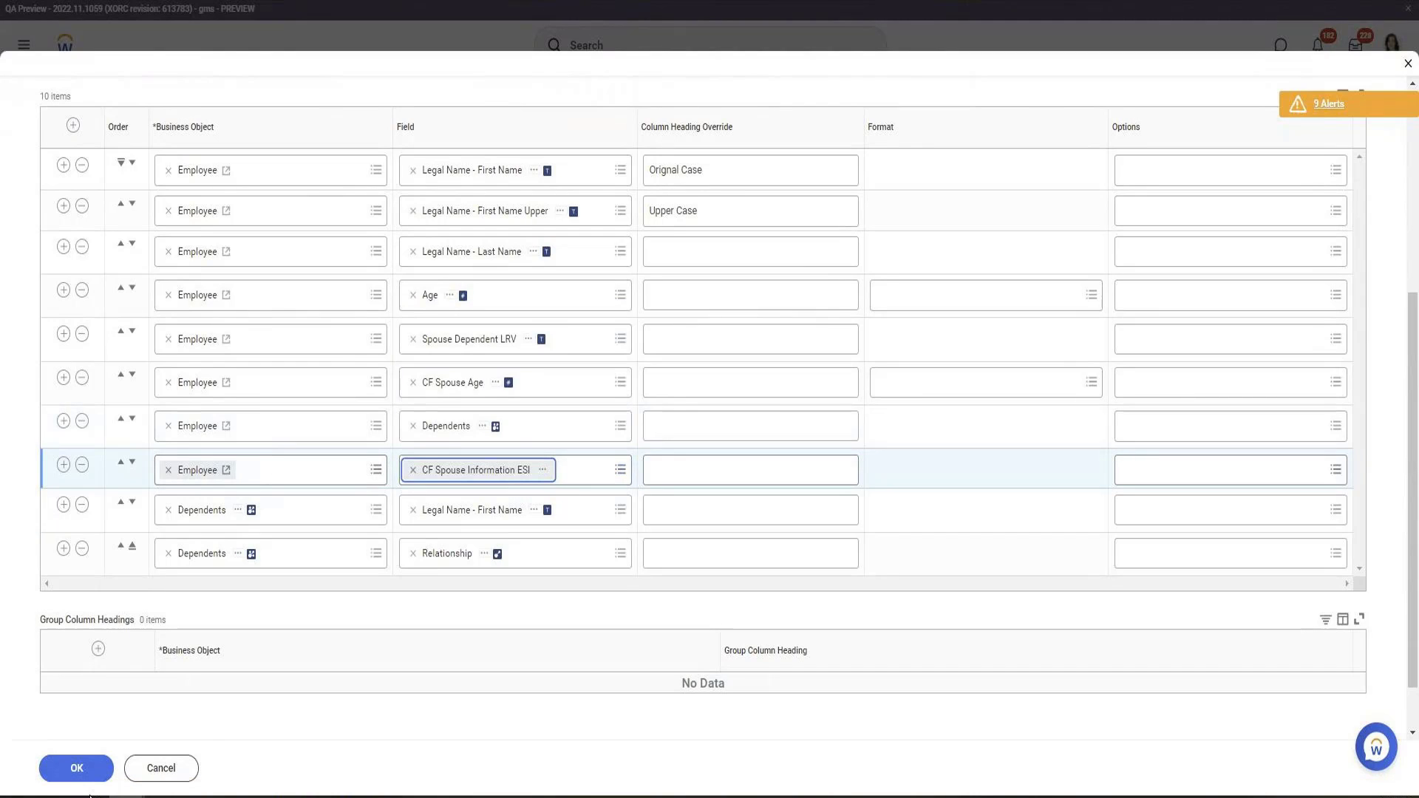
Step: Save and run the report, and compare the Spouse Dependent LRV, CF Spouse Age and Dependents columns in the first employee's row
click(82, 769)
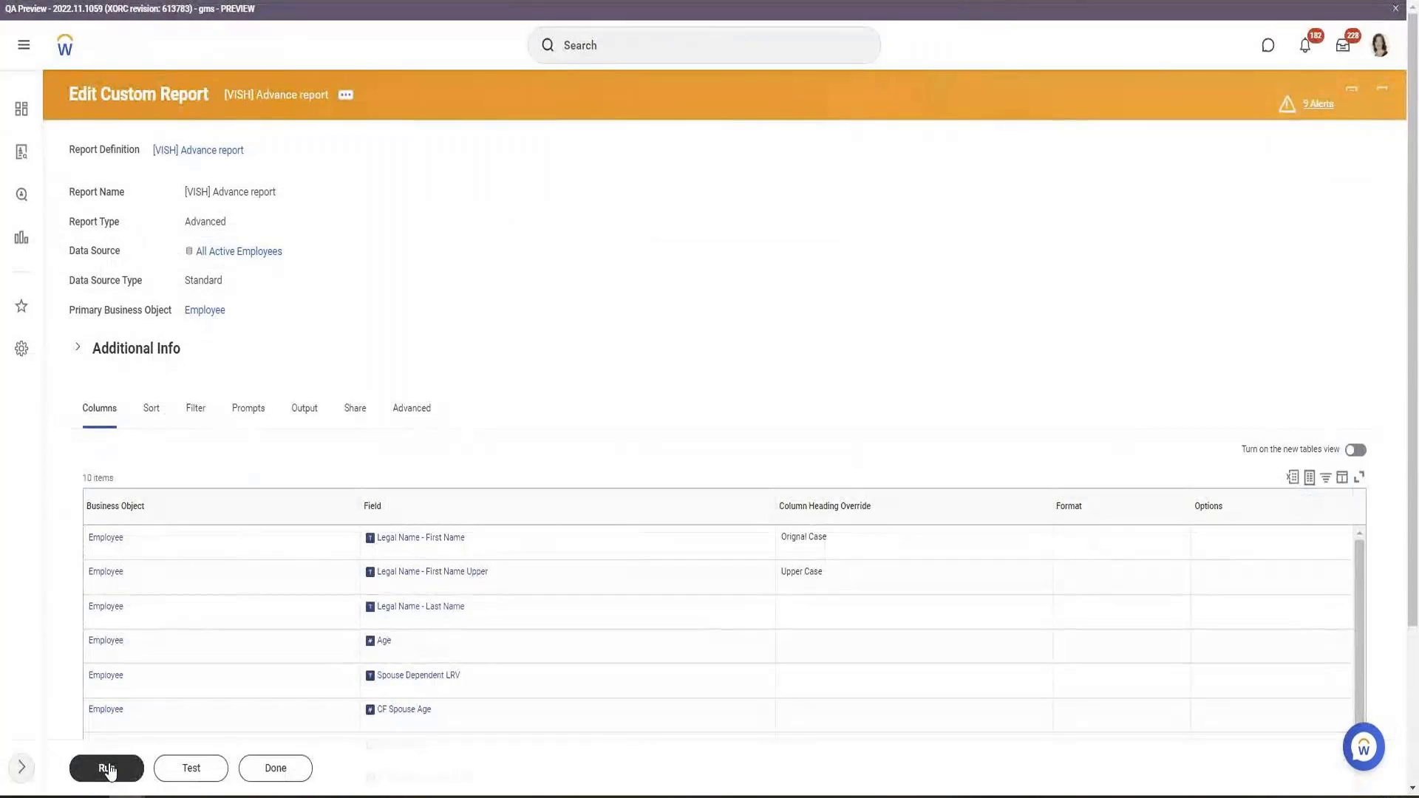
click(108, 769)
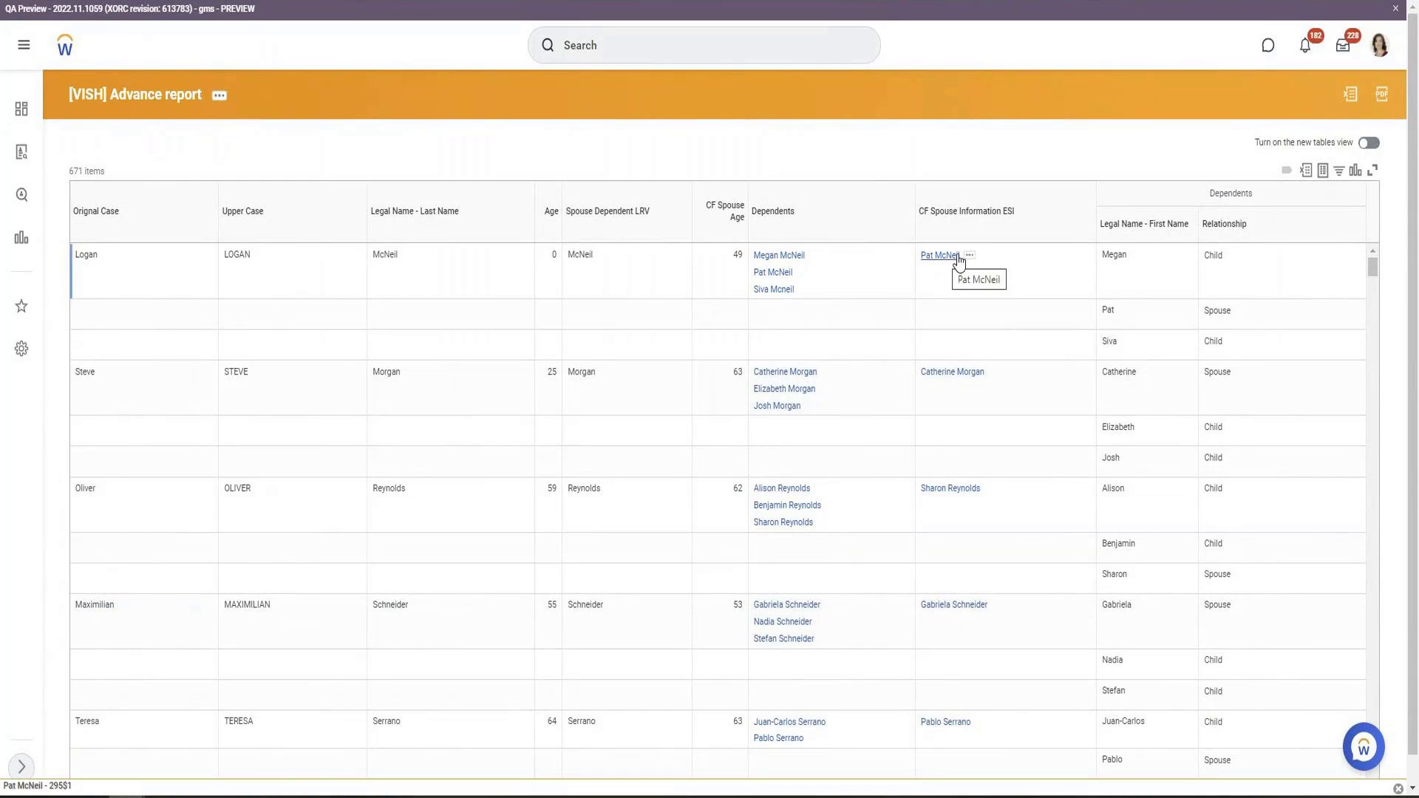
drag(575, 254, 735, 266)
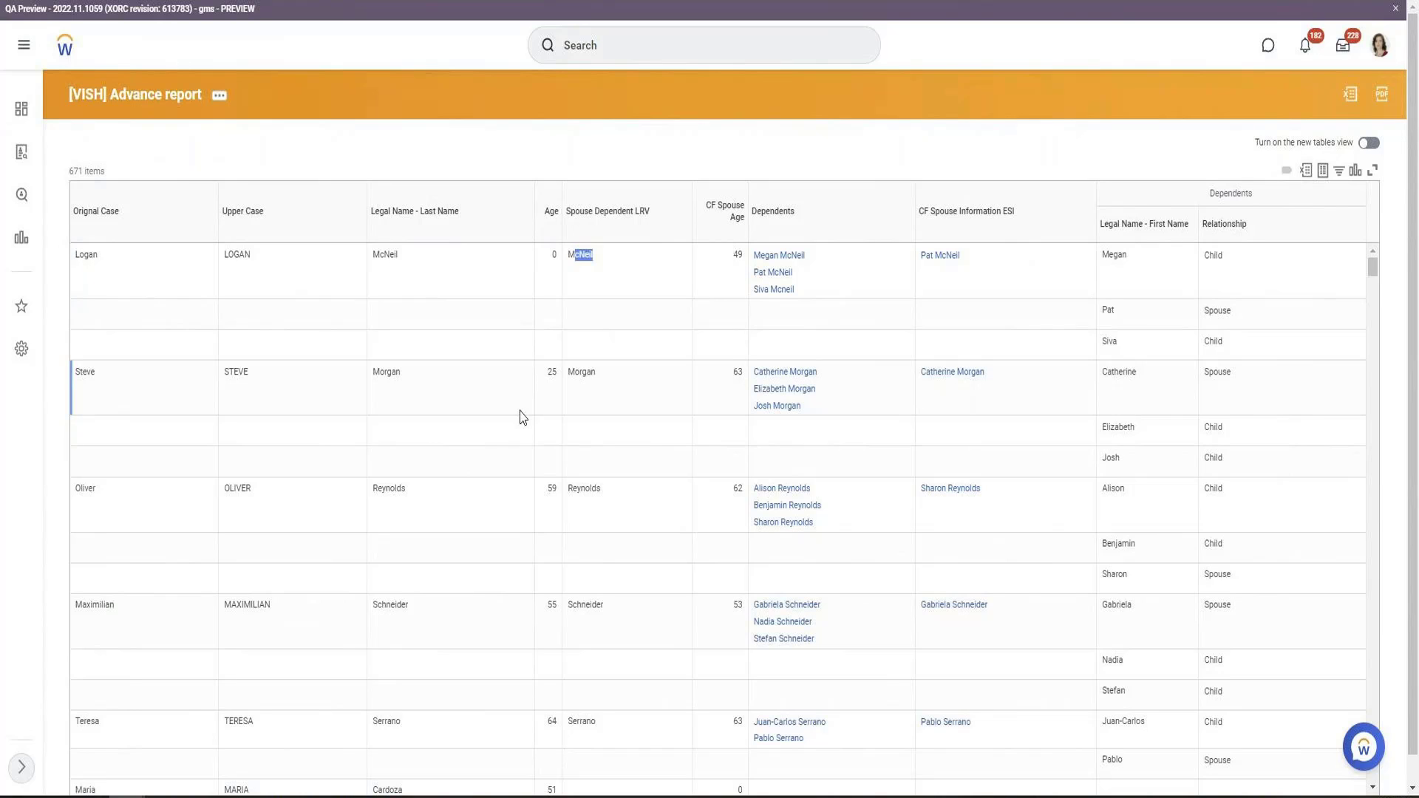
drag(797, 212, 753, 221)
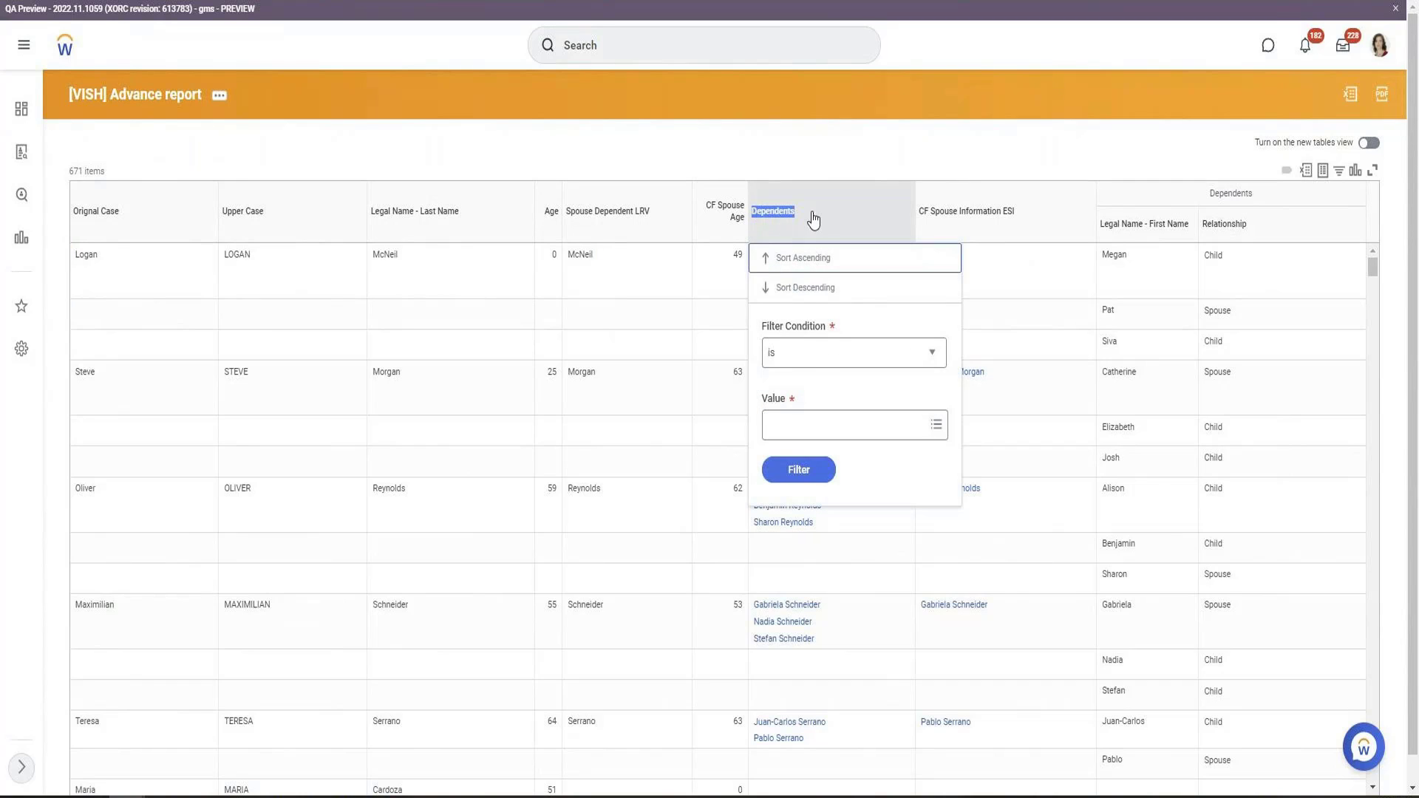
click(818, 161)
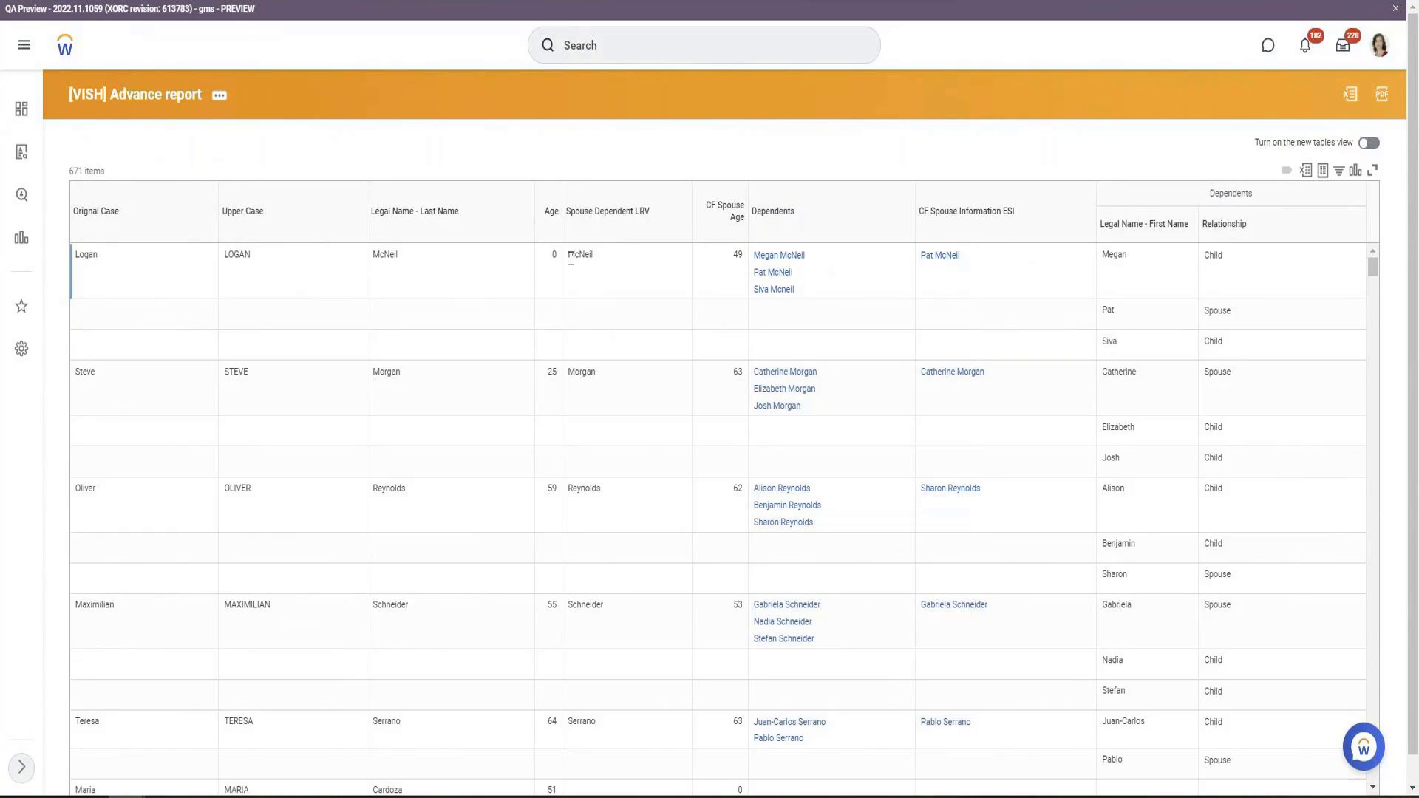
drag(570, 258, 737, 255)
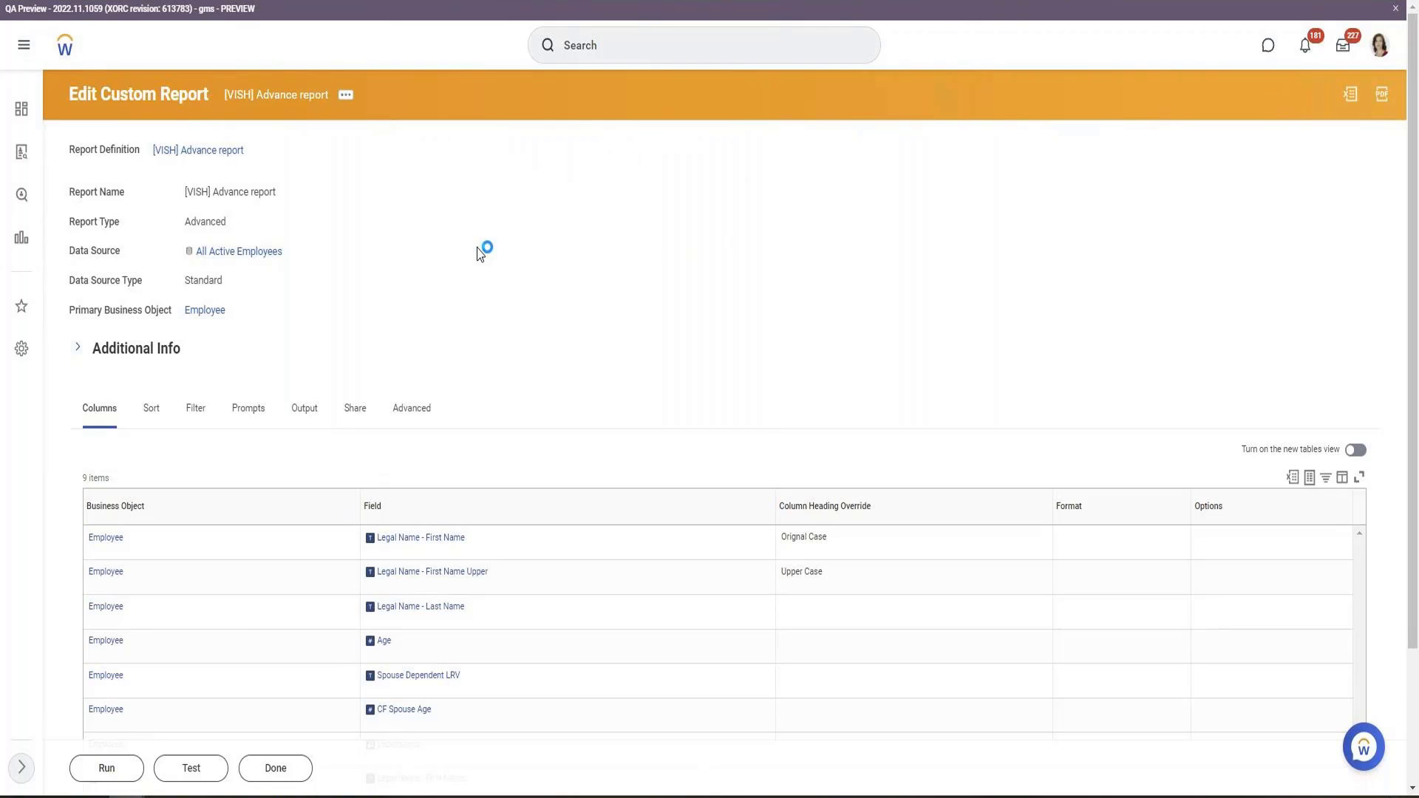
Step: Edit the report to add an Employee column below CF Spouse Information ESI and start creating a calculated field for it
scroll(478, 254, down, 3)
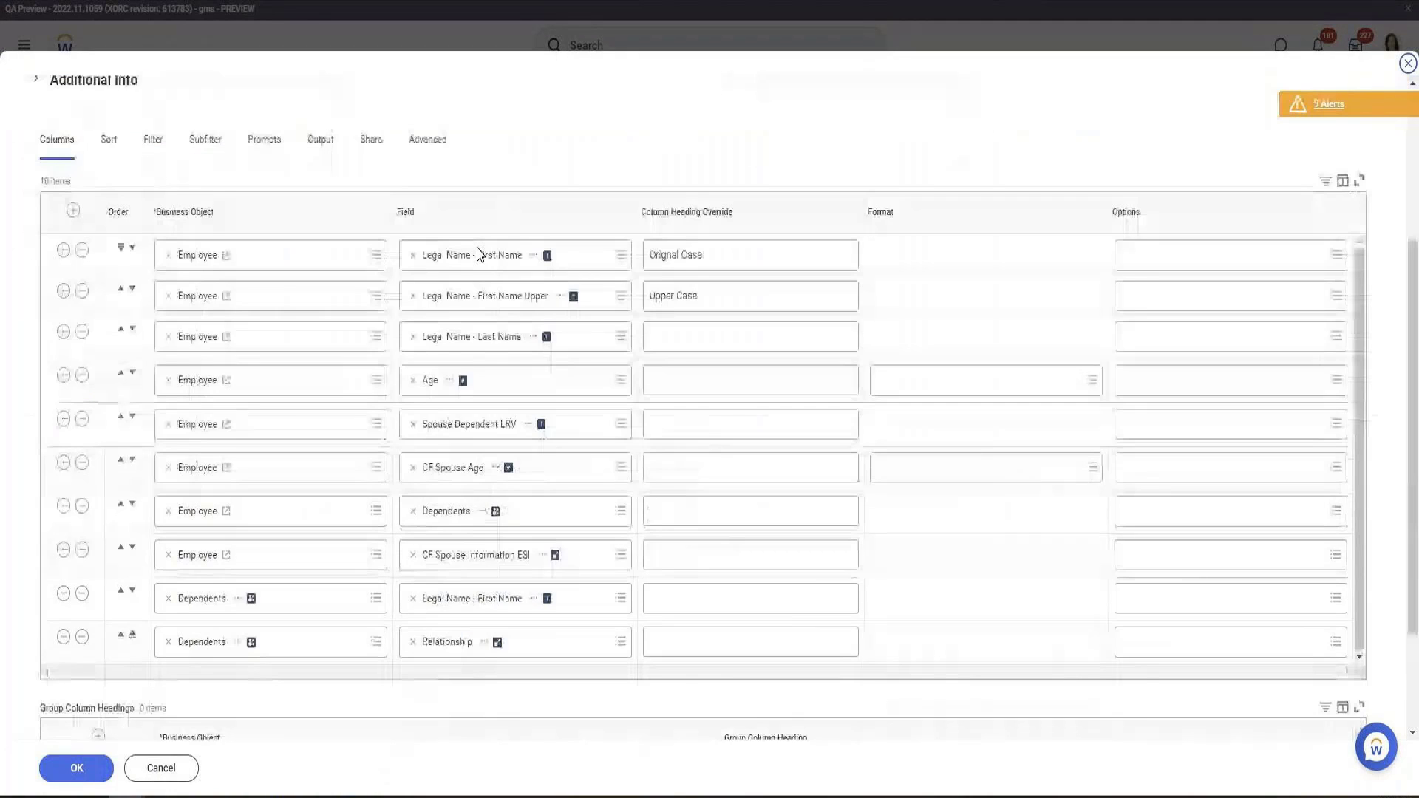
scroll(479, 254, down, 1)
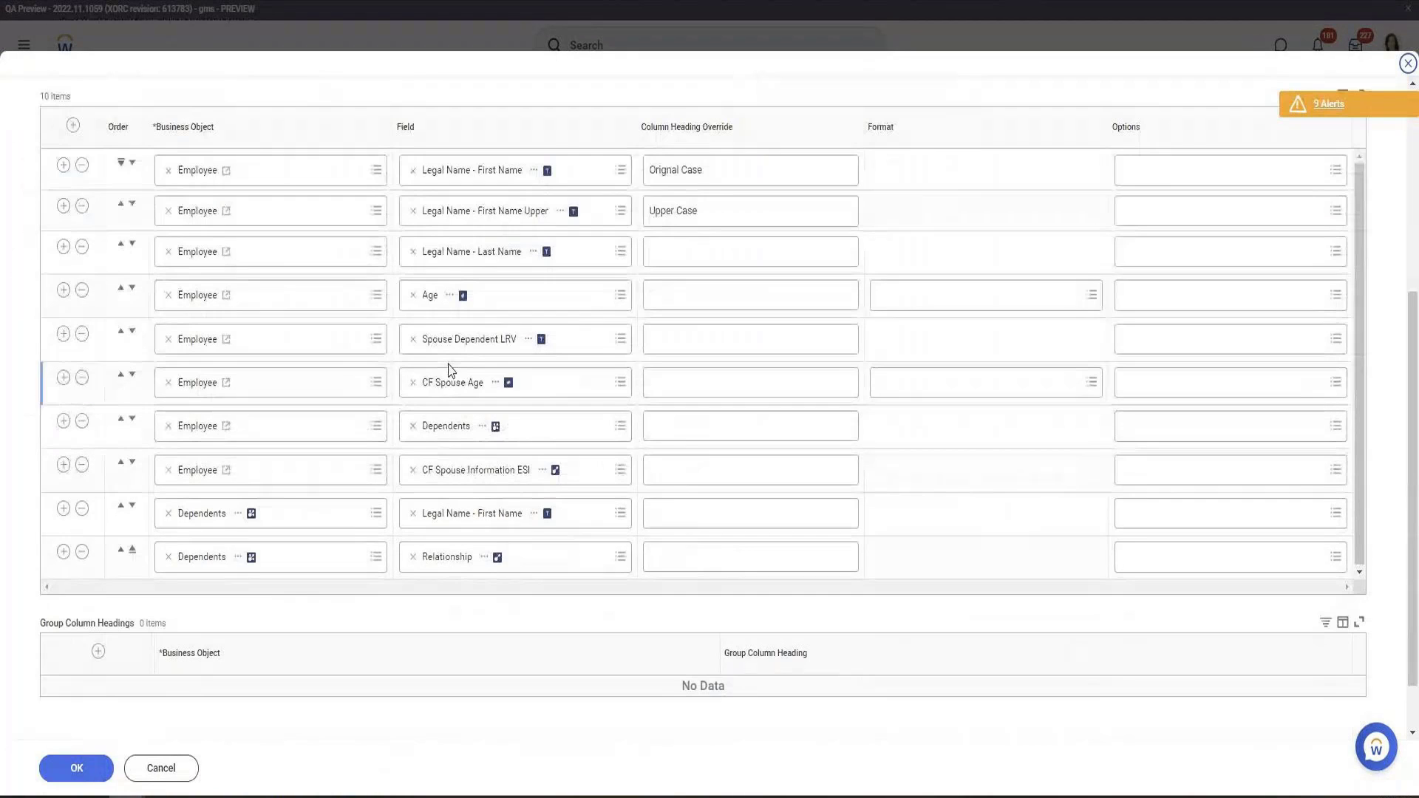
click(64, 465)
click(492, 520)
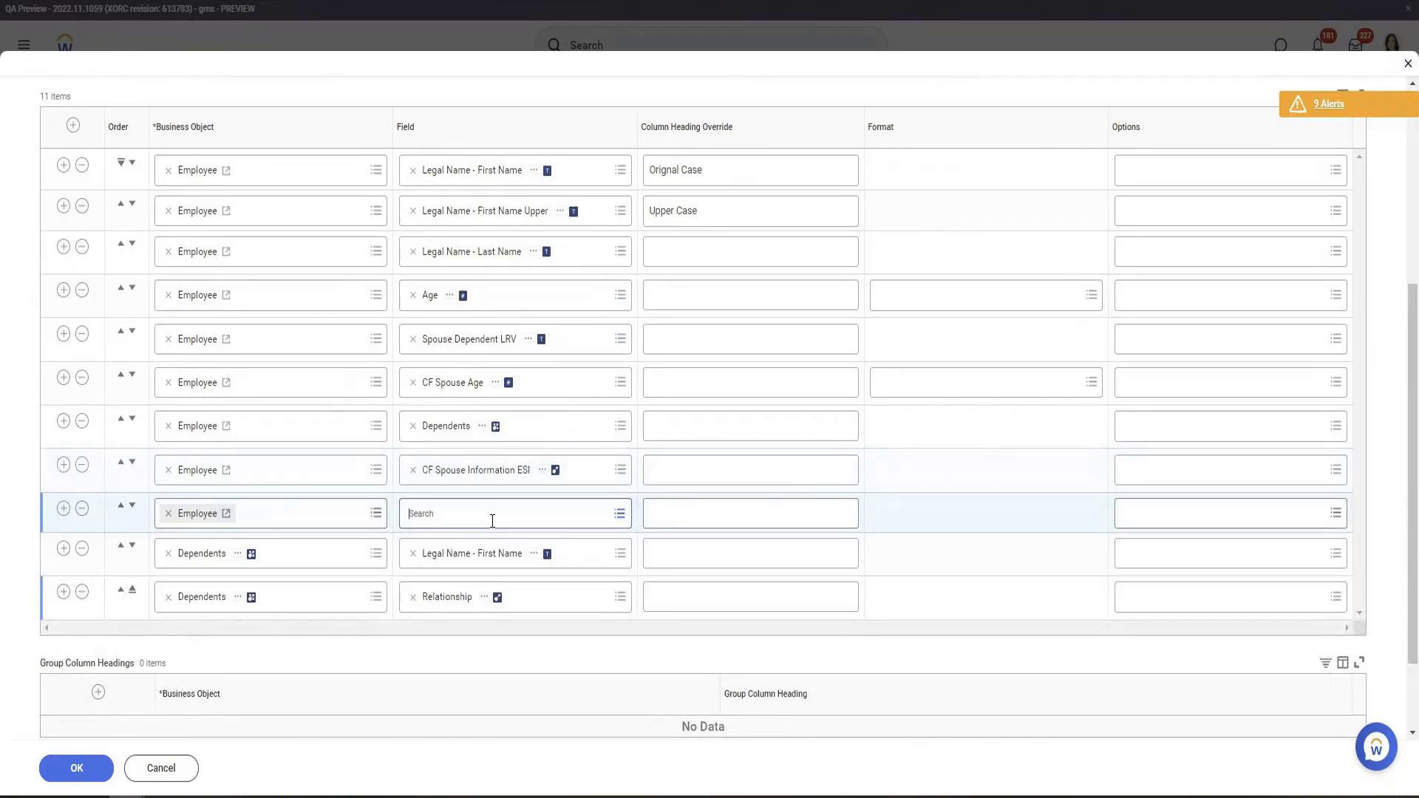
click(486, 491)
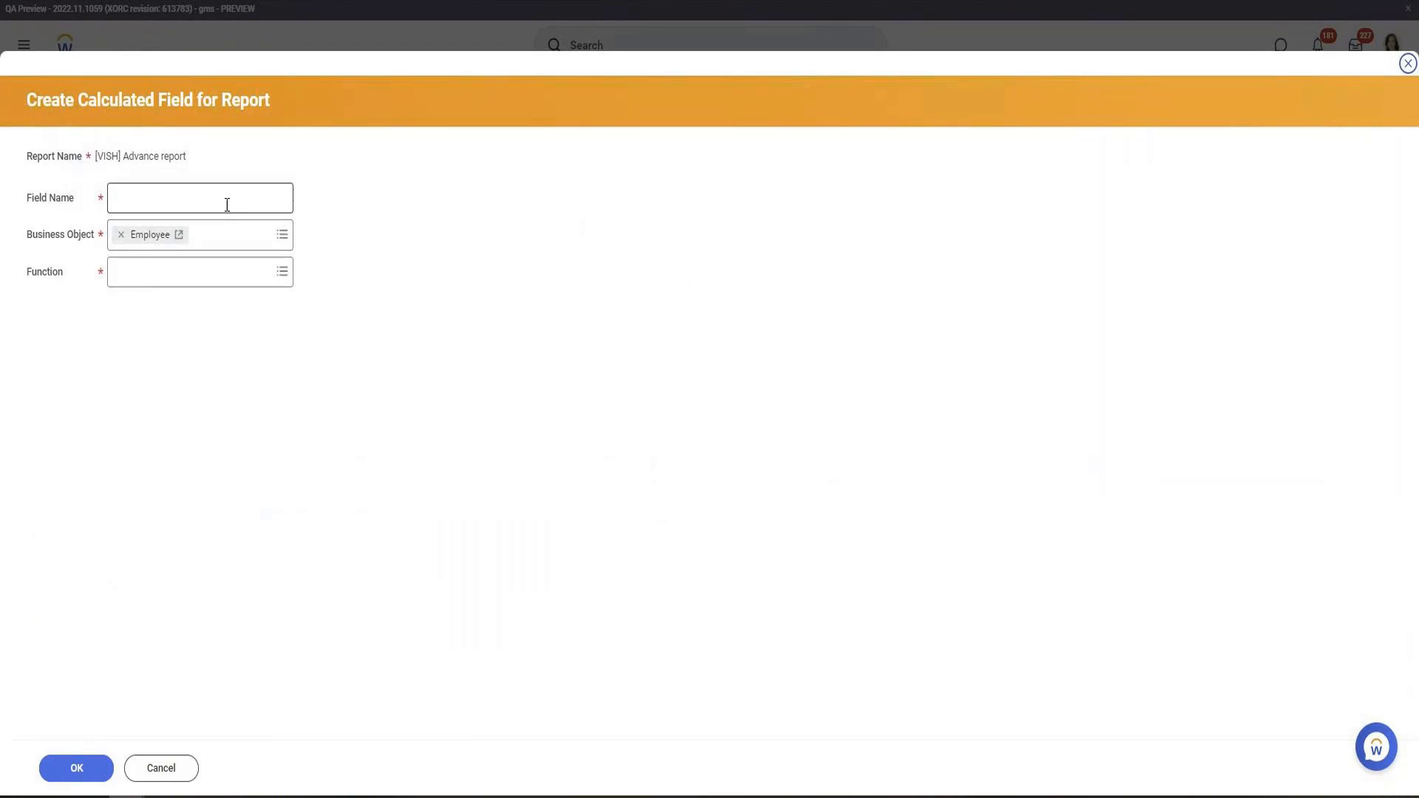
click(225, 194)
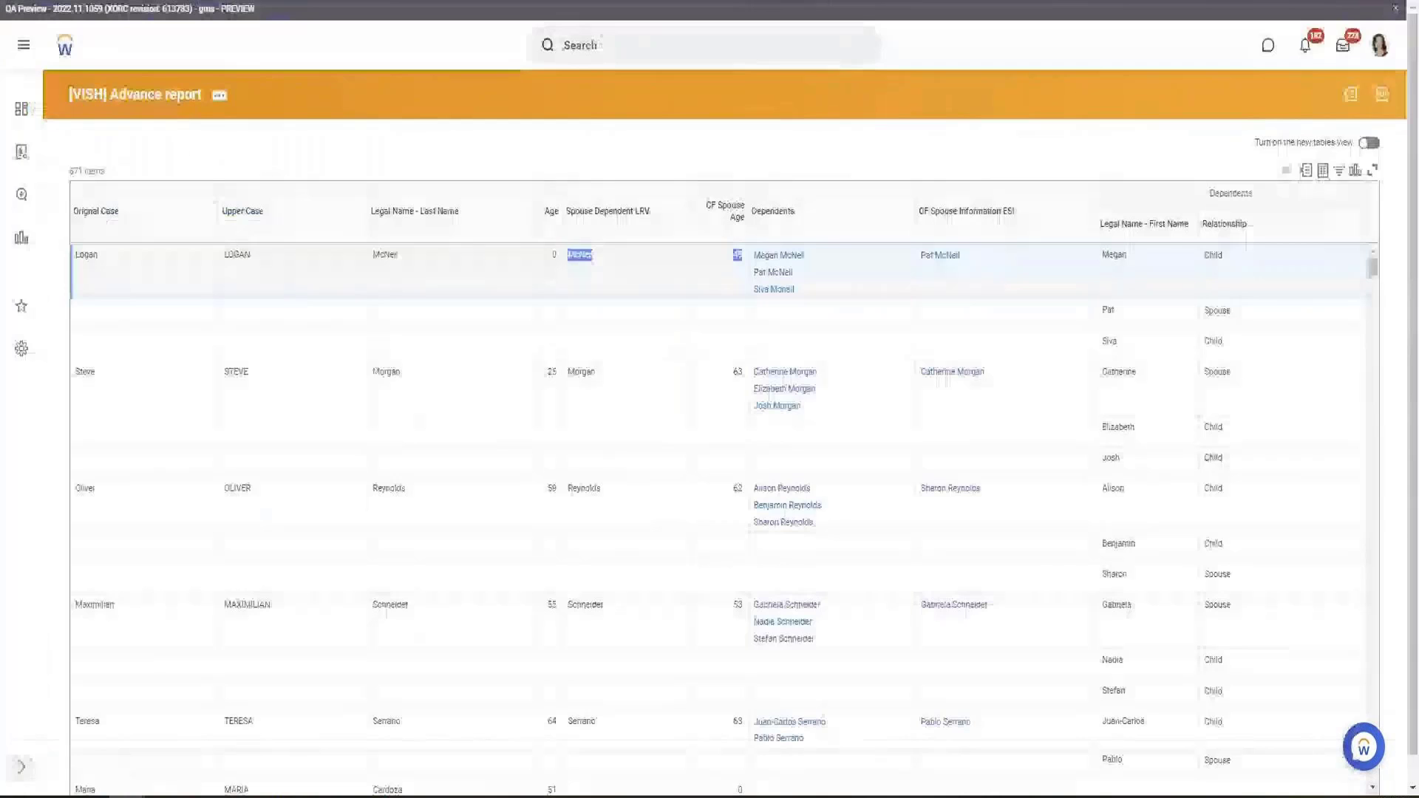
Step: Review the filter conditions of the [VISH] Advance report and the comparison value in the Dependent Is Spouce condition
click(219, 95)
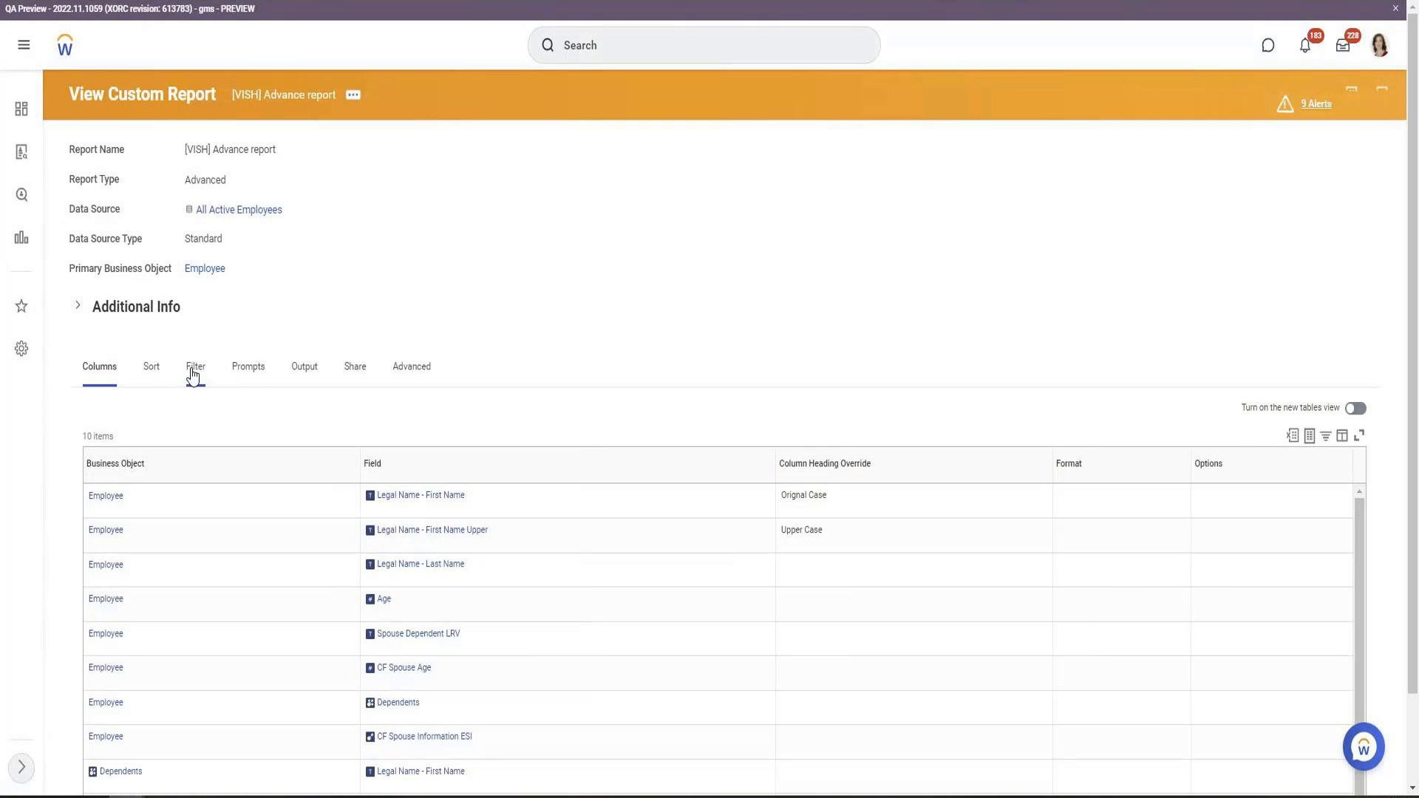
click(194, 370)
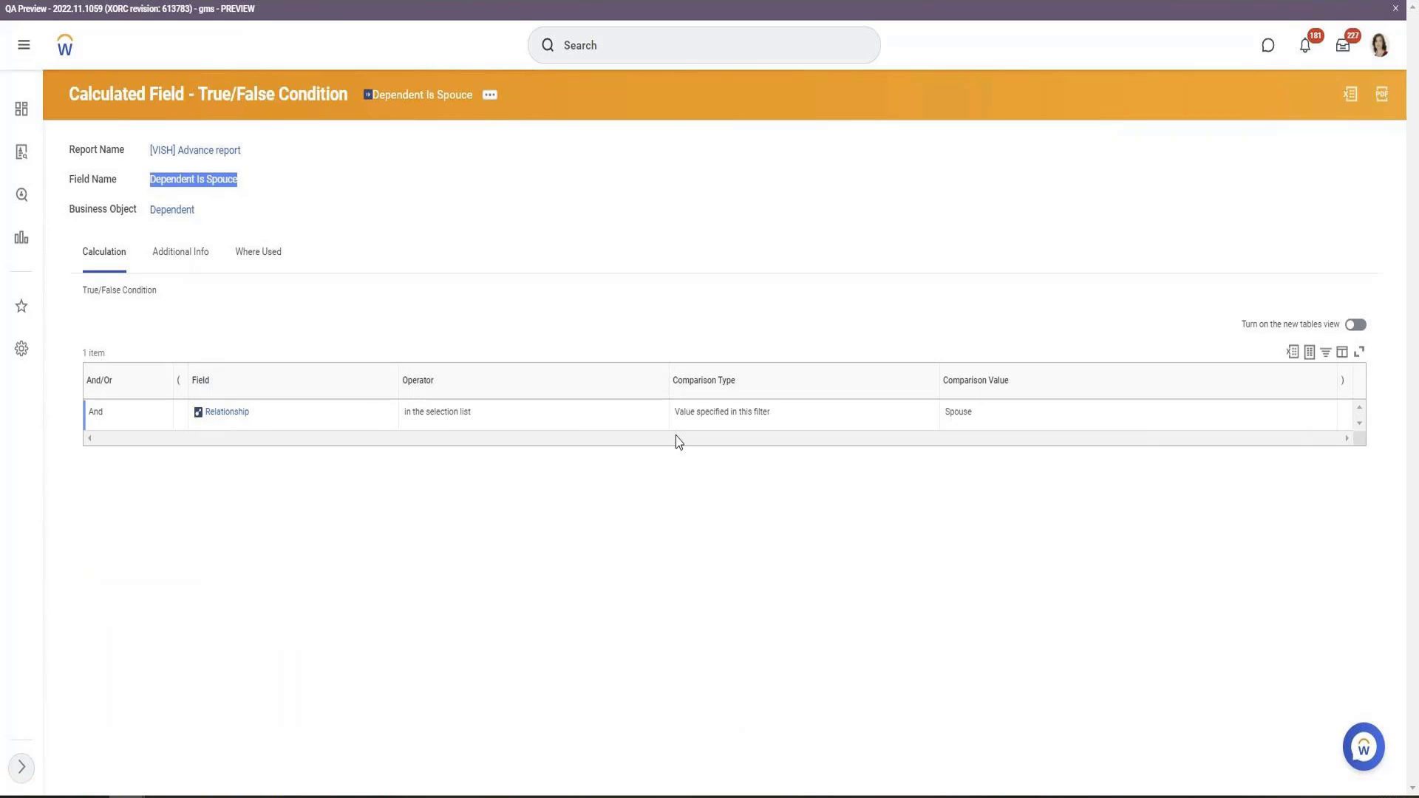
click(957, 412)
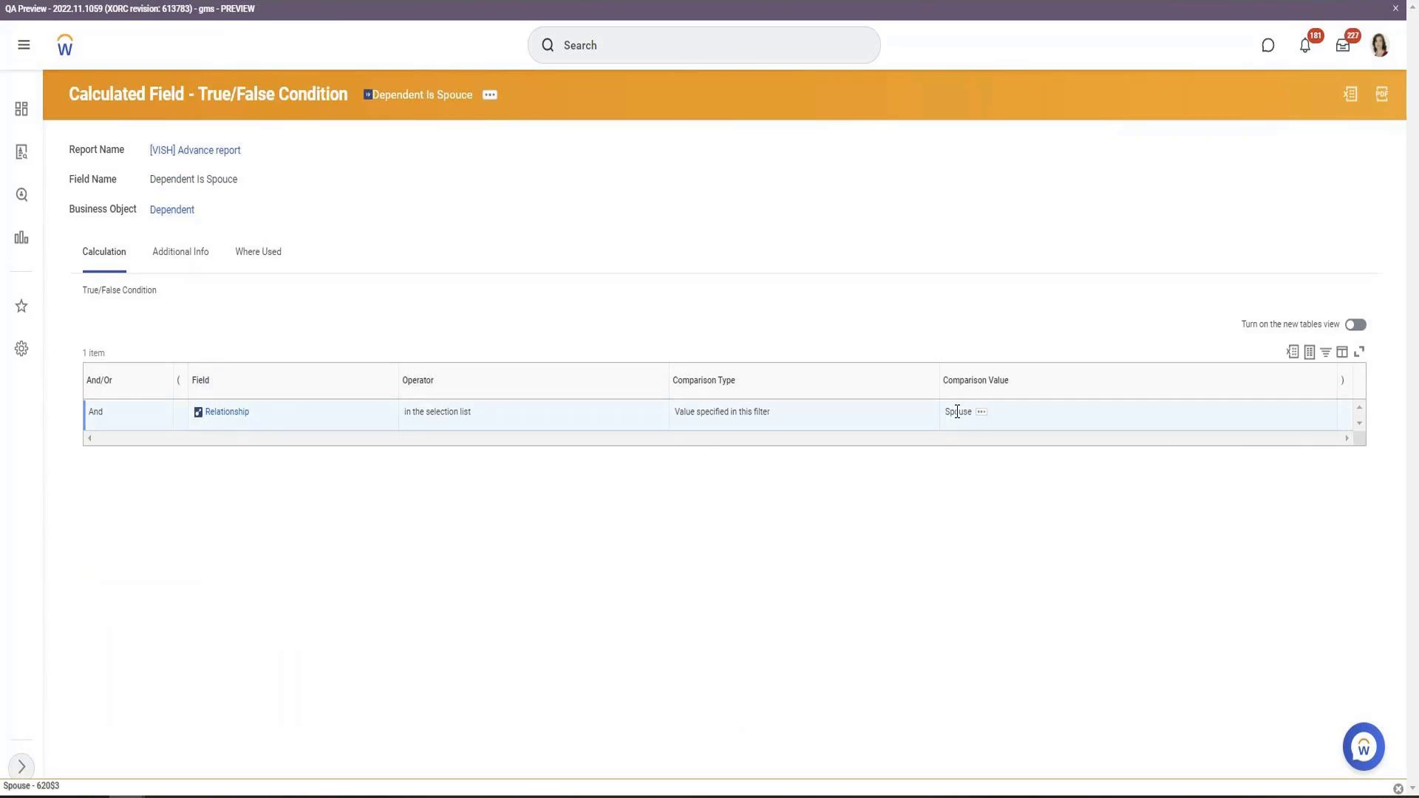
double_click(957, 412)
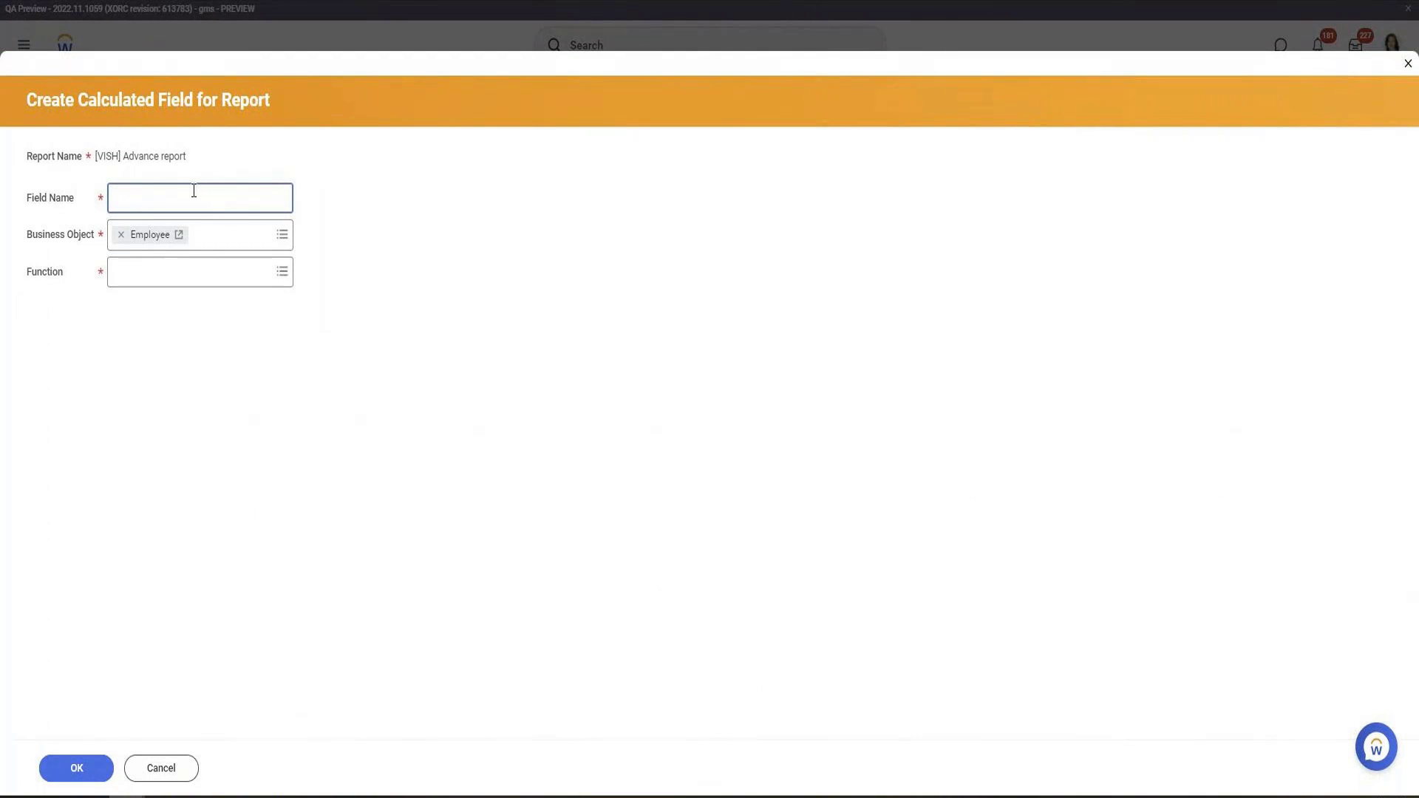
Step: Name the new calculated field CF Depenents MEI and create it on Employee with the Extract Multi-Instance function
text(CF Depenents MEI)
click(228, 271)
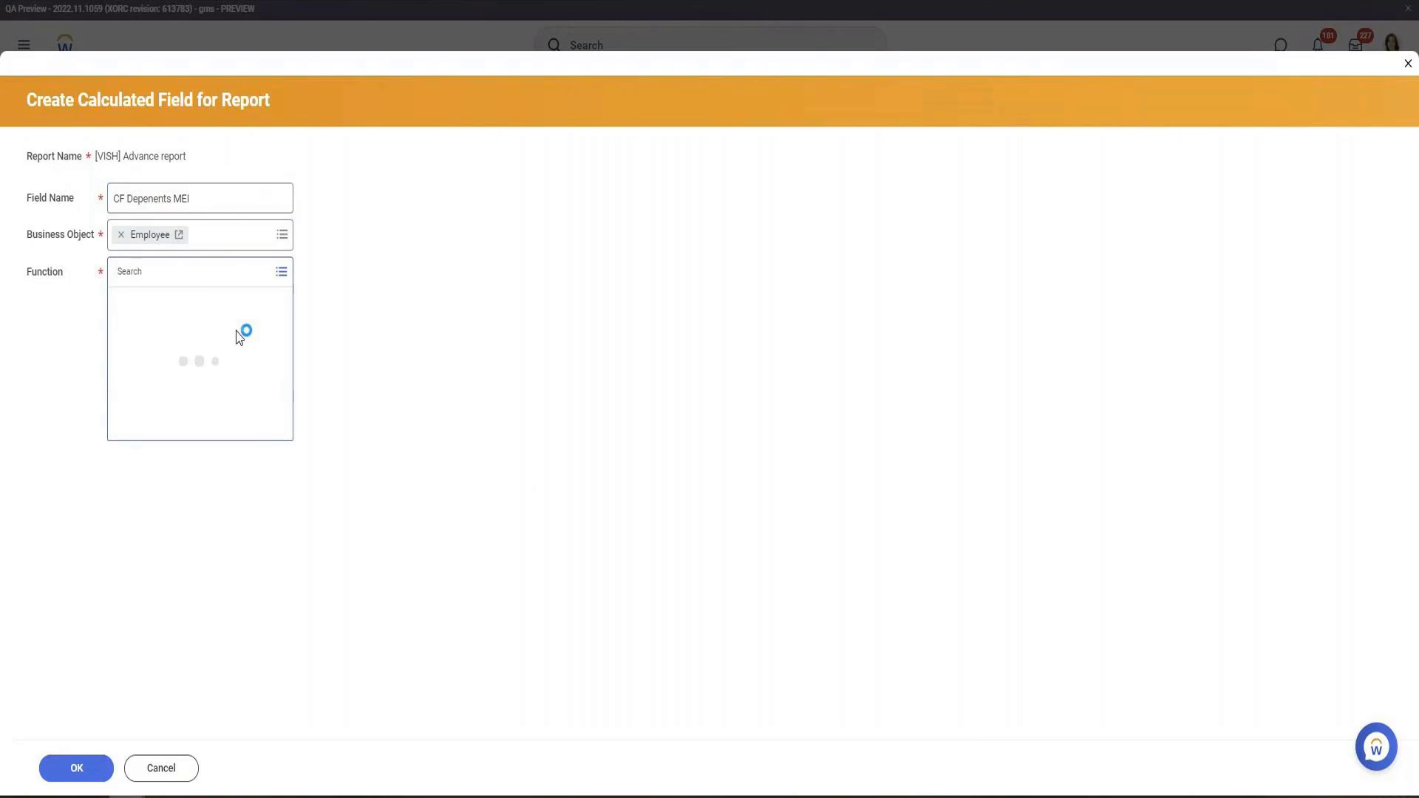
scroll(234, 419, down, 10)
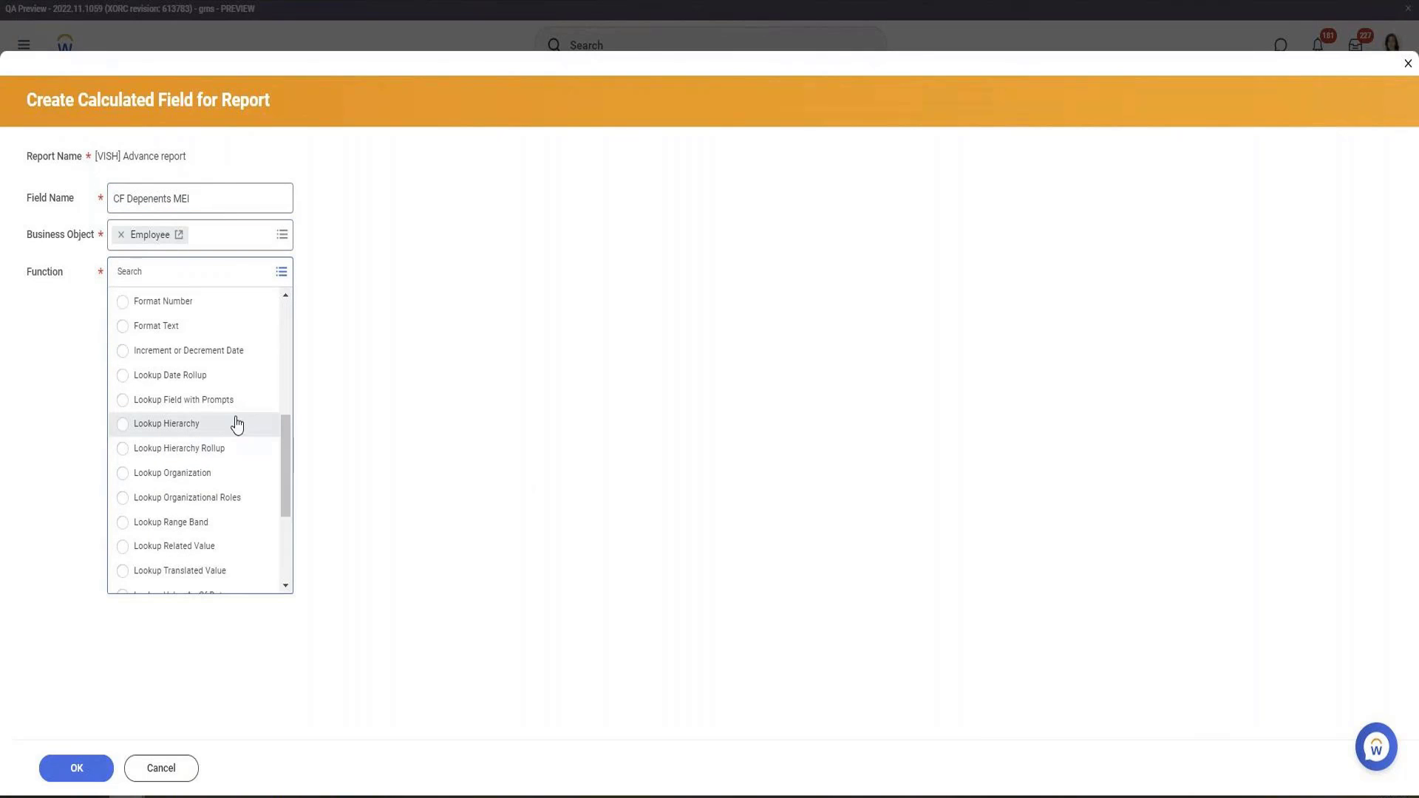
scroll(214, 386, up, 2)
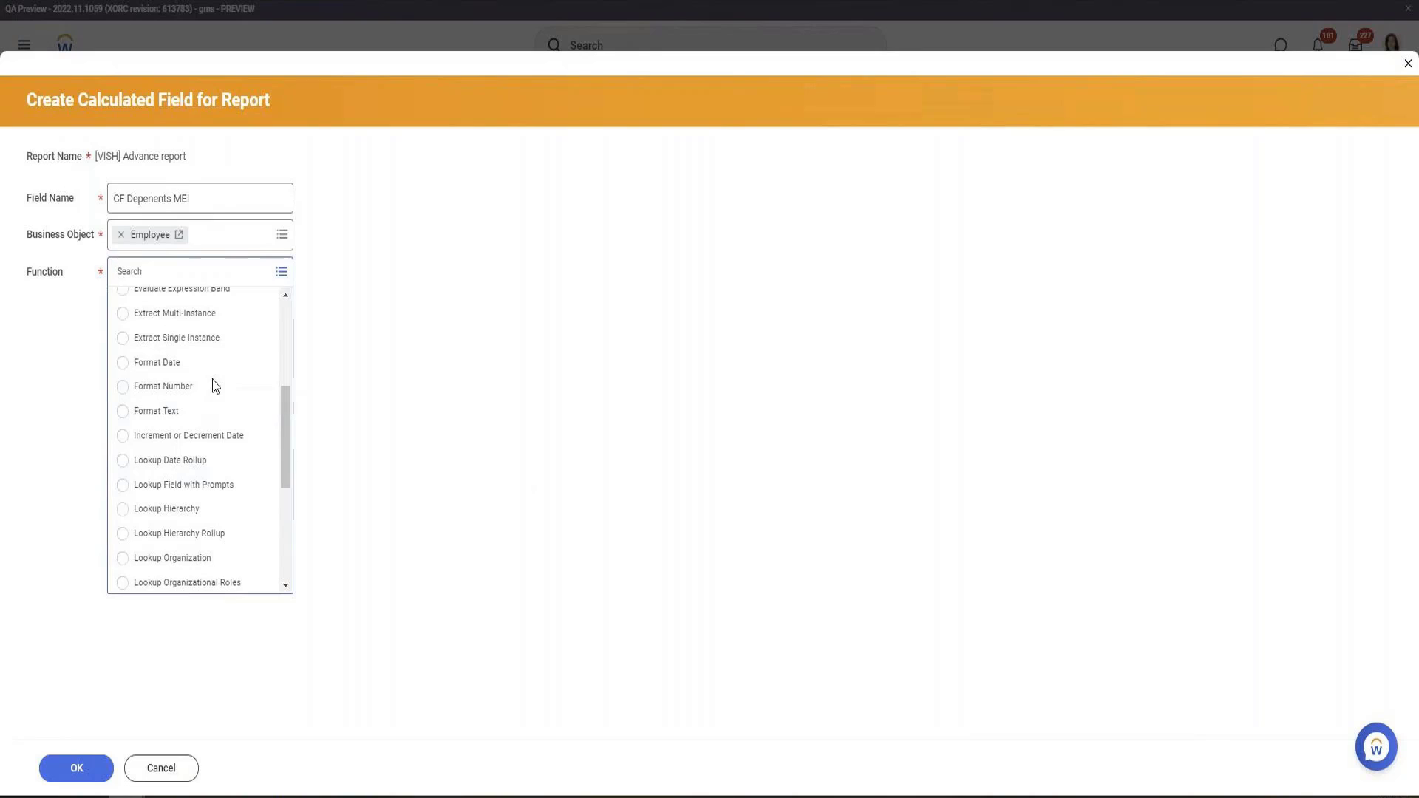
click(175, 313)
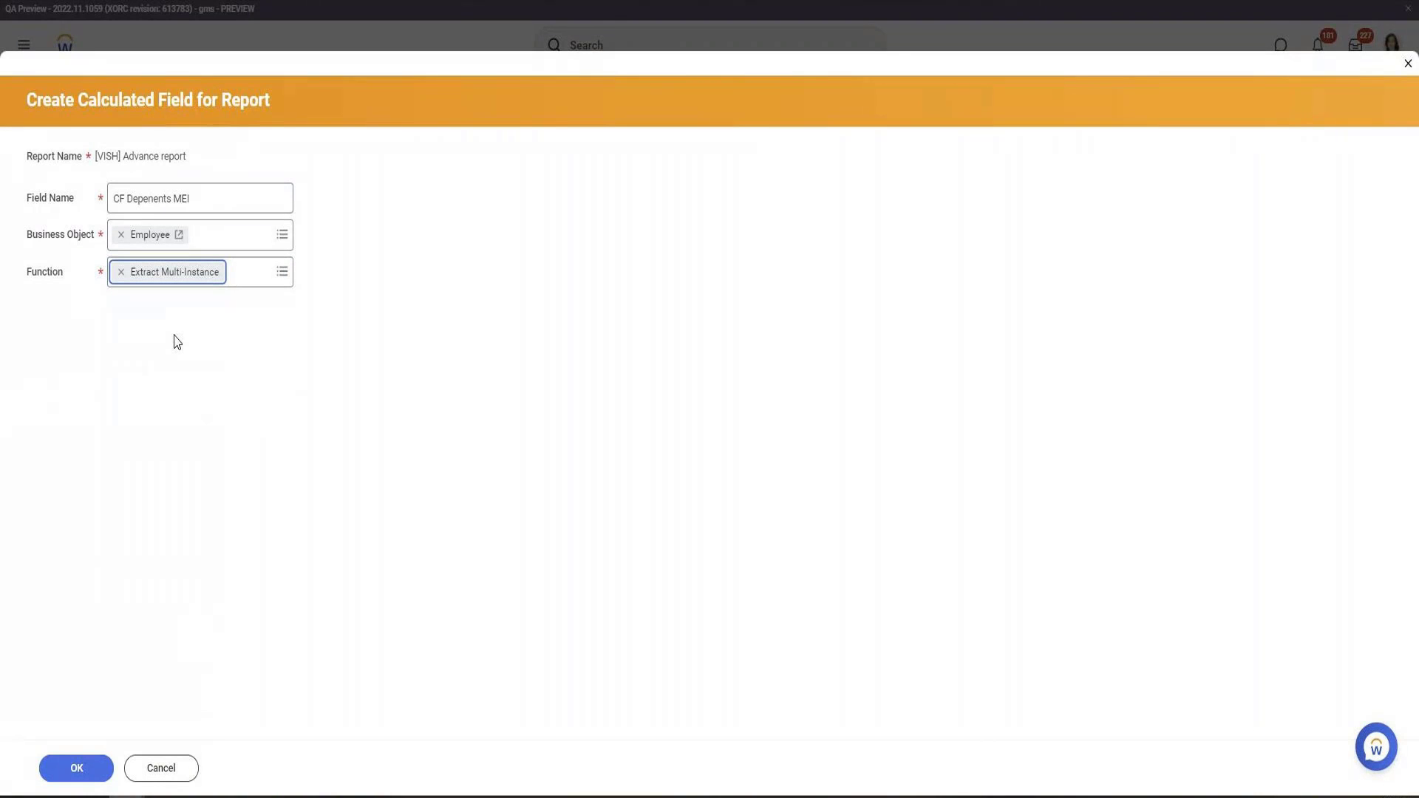
click(76, 767)
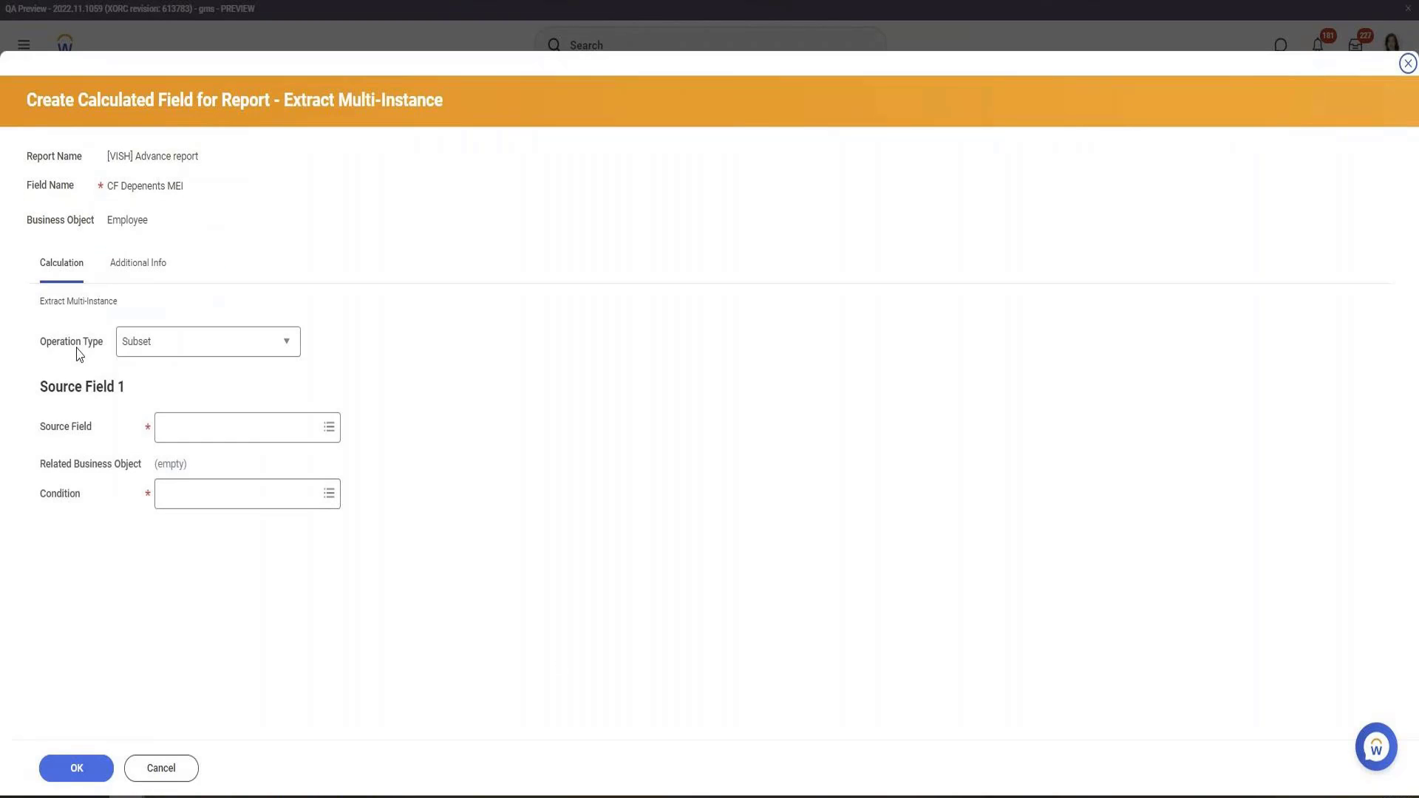
Step: Set the source field of CF Depenents MEI to Dependents and its condition to Any is True
click(213, 436)
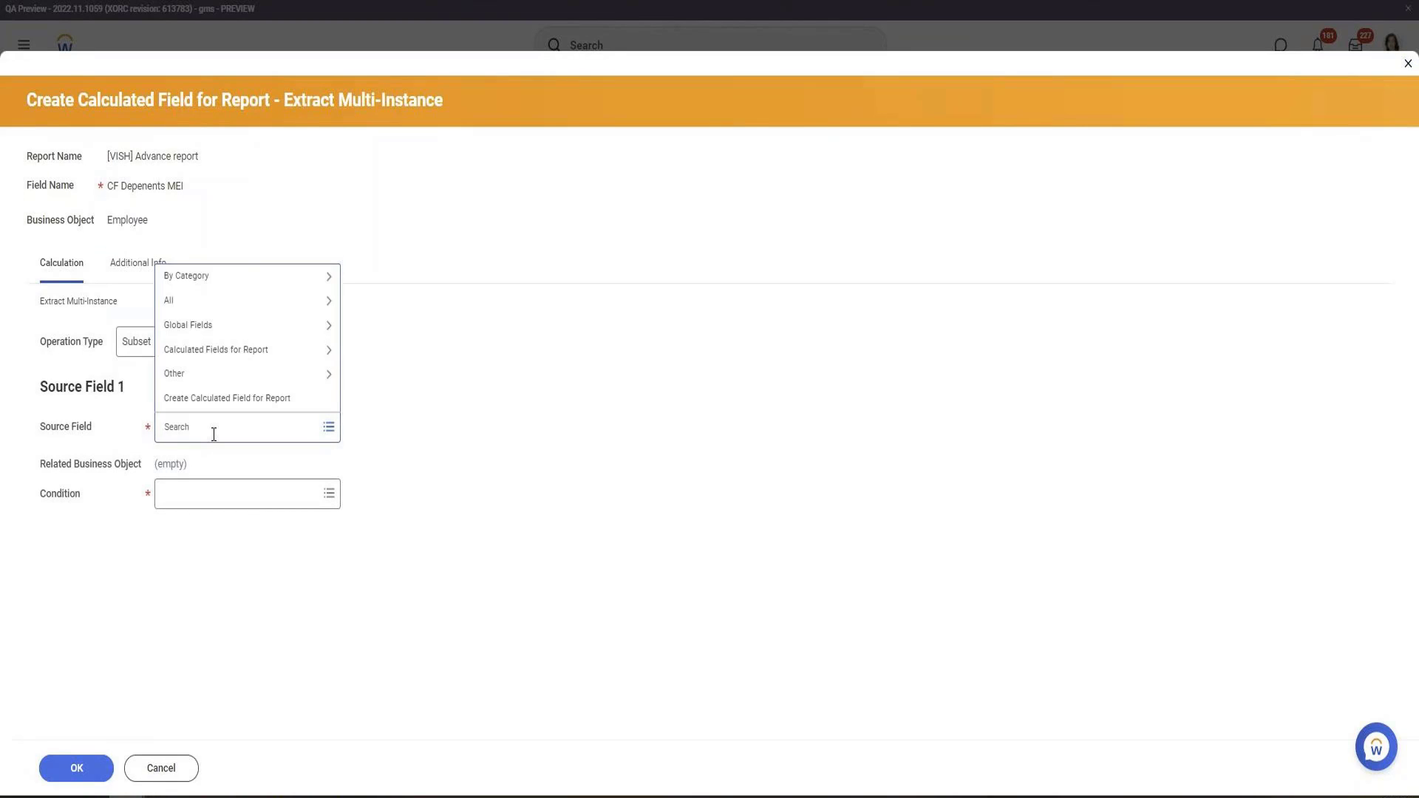
text(Depen)
key(Return)
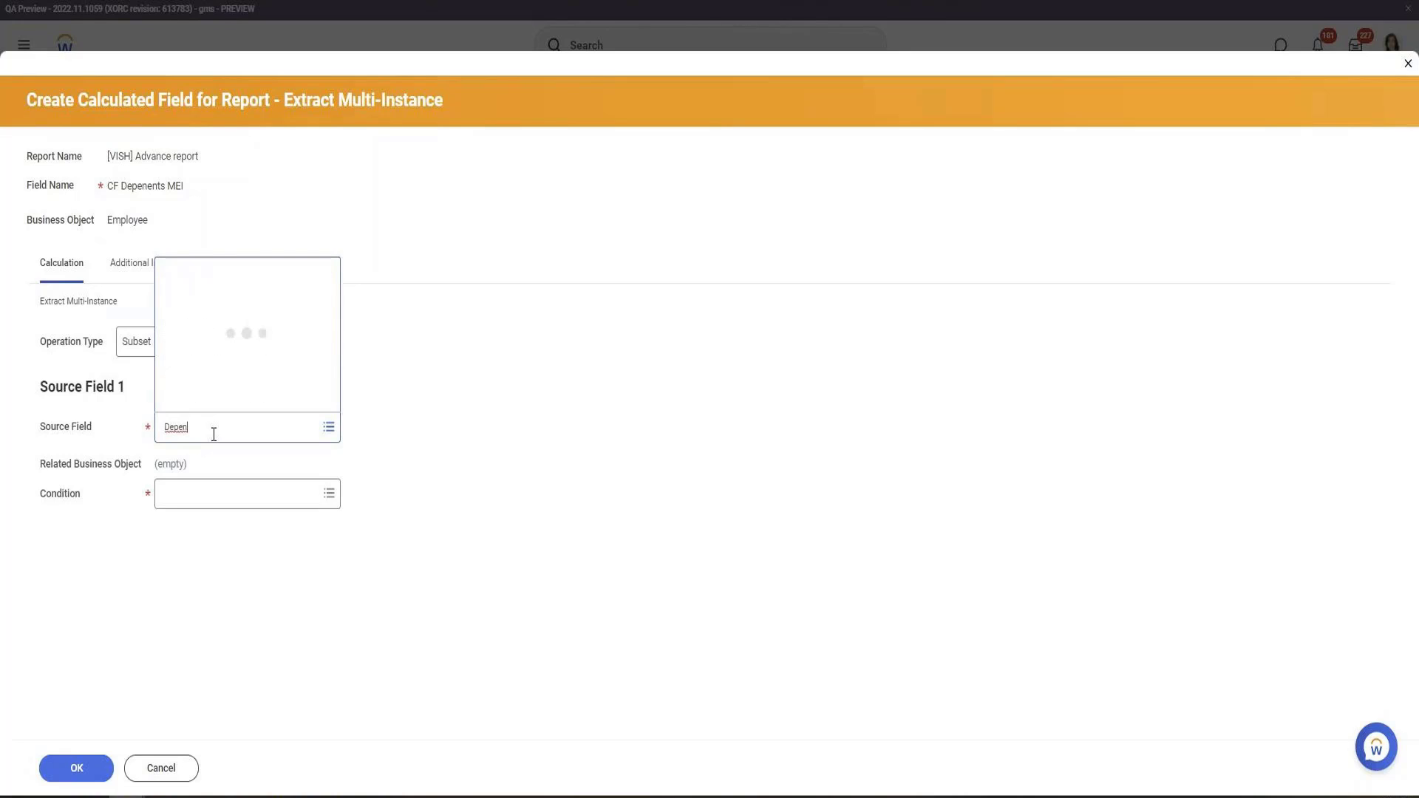
click(205, 228)
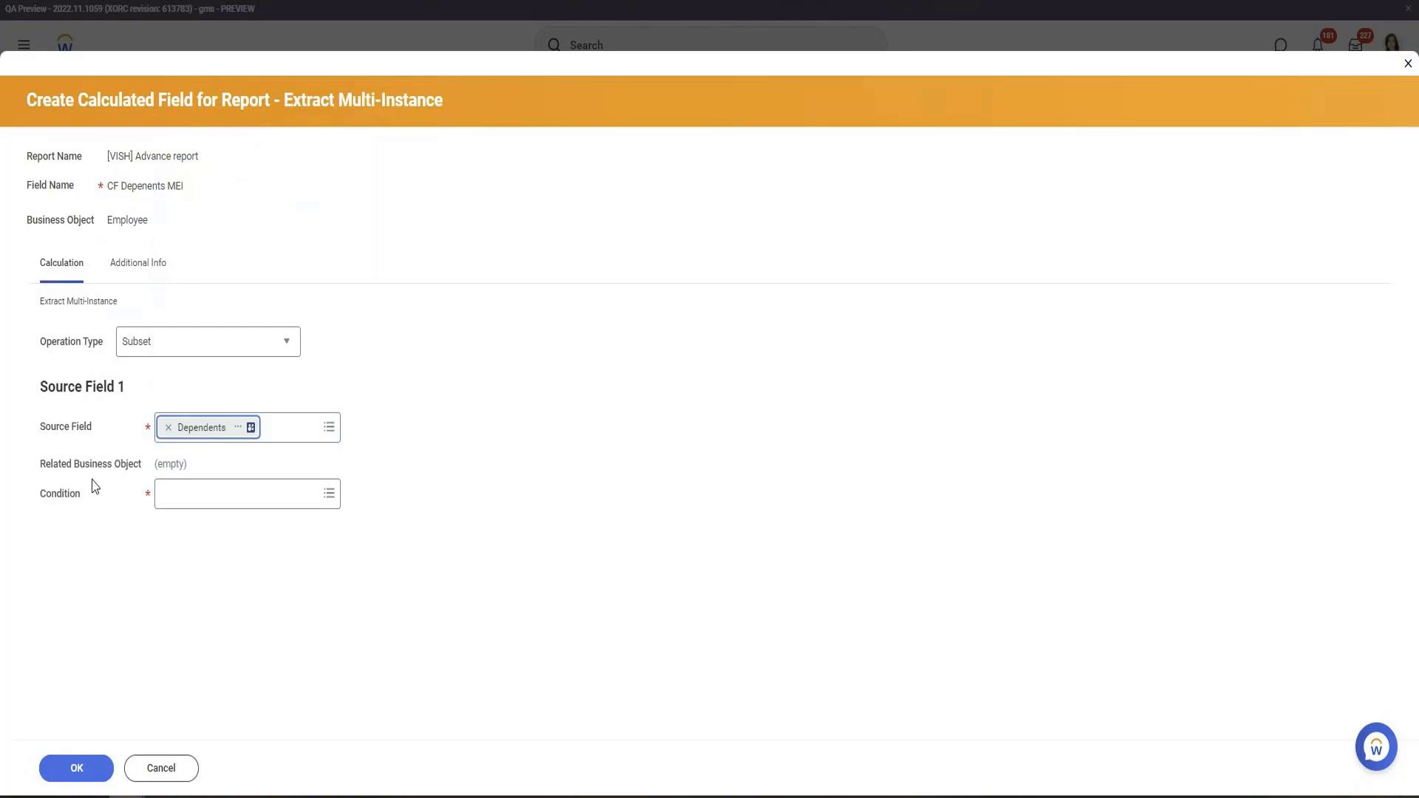
click(217, 504)
text(any is)
key(Return)
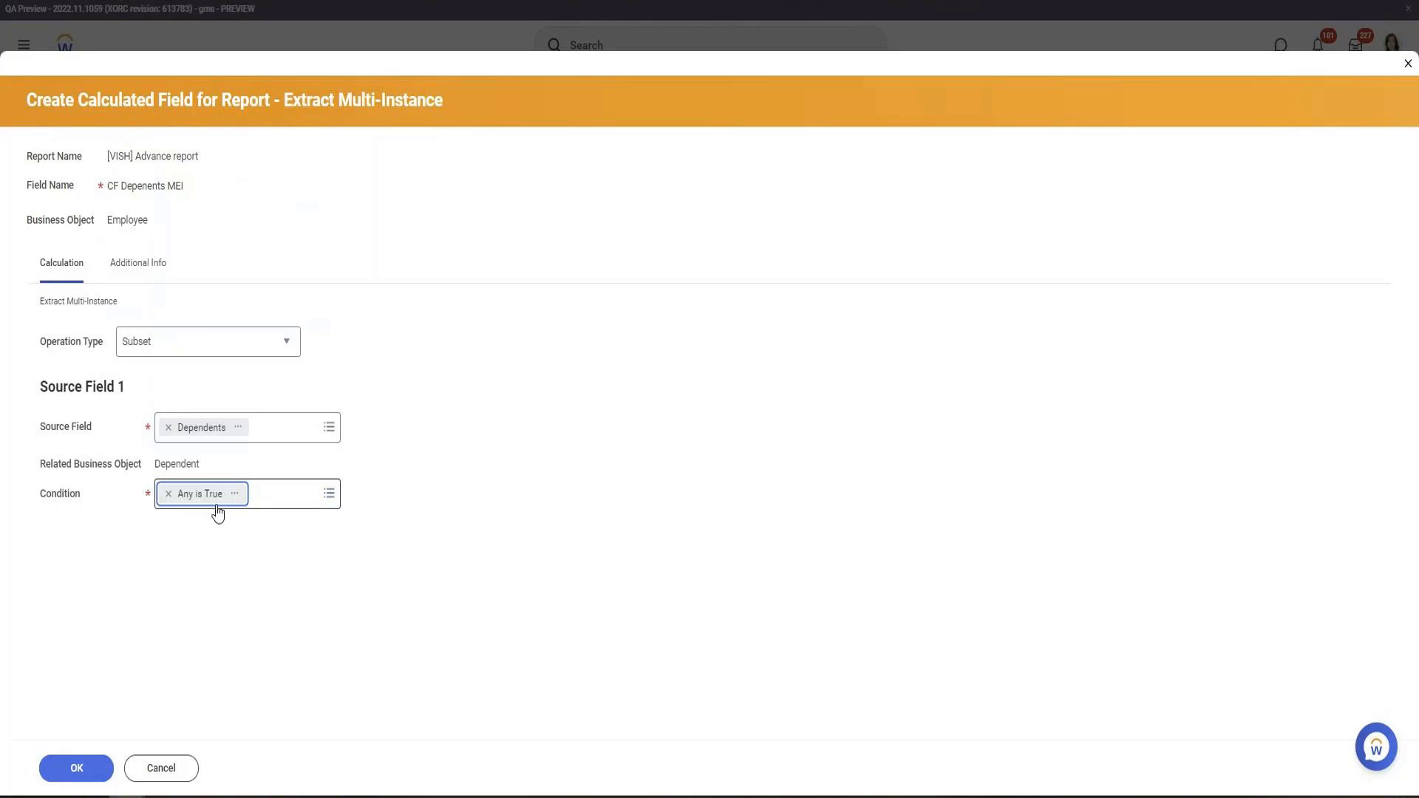
Step: Save the calculated field CF Depenents MEI and the edited [VISH] Advance report, and run the report
triple_click(147, 182)
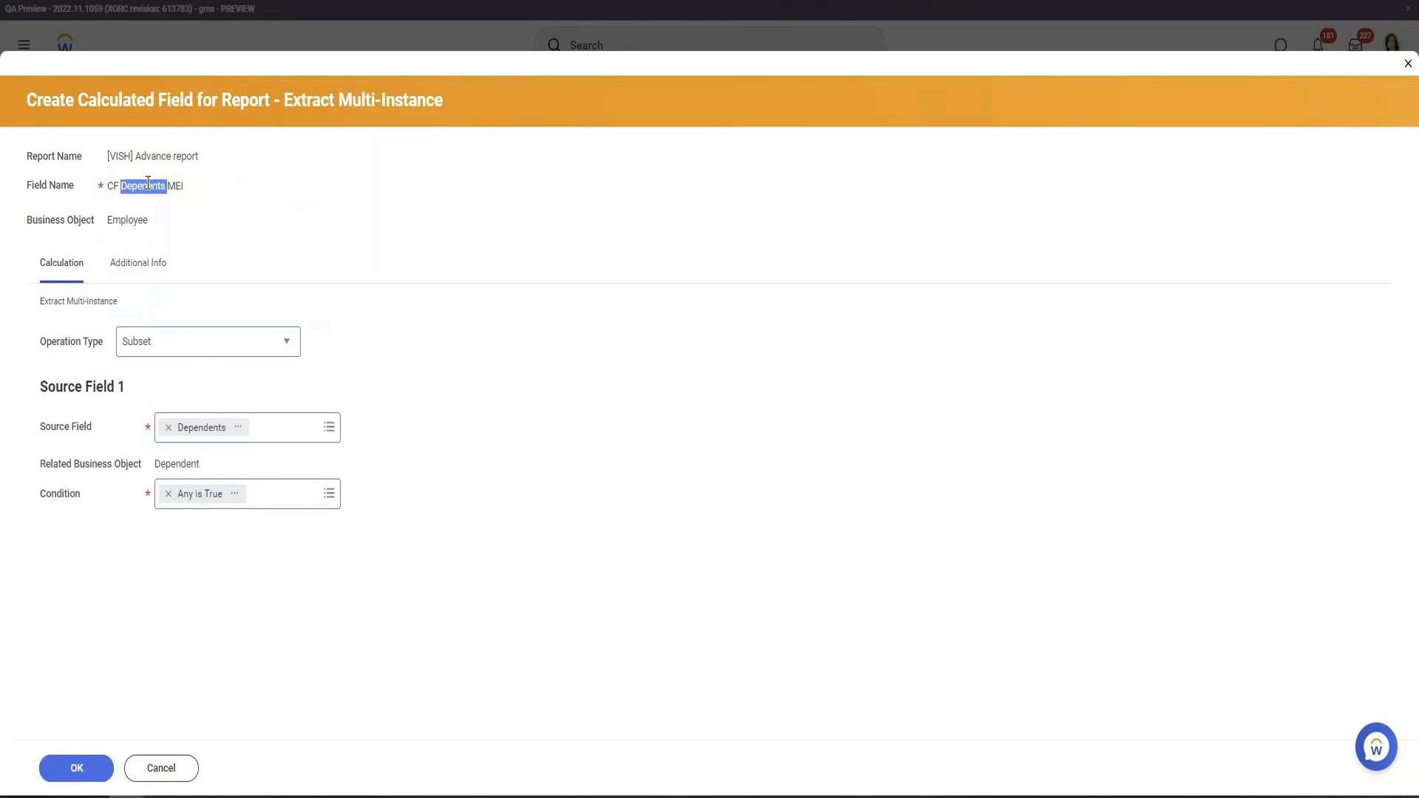
click(92, 776)
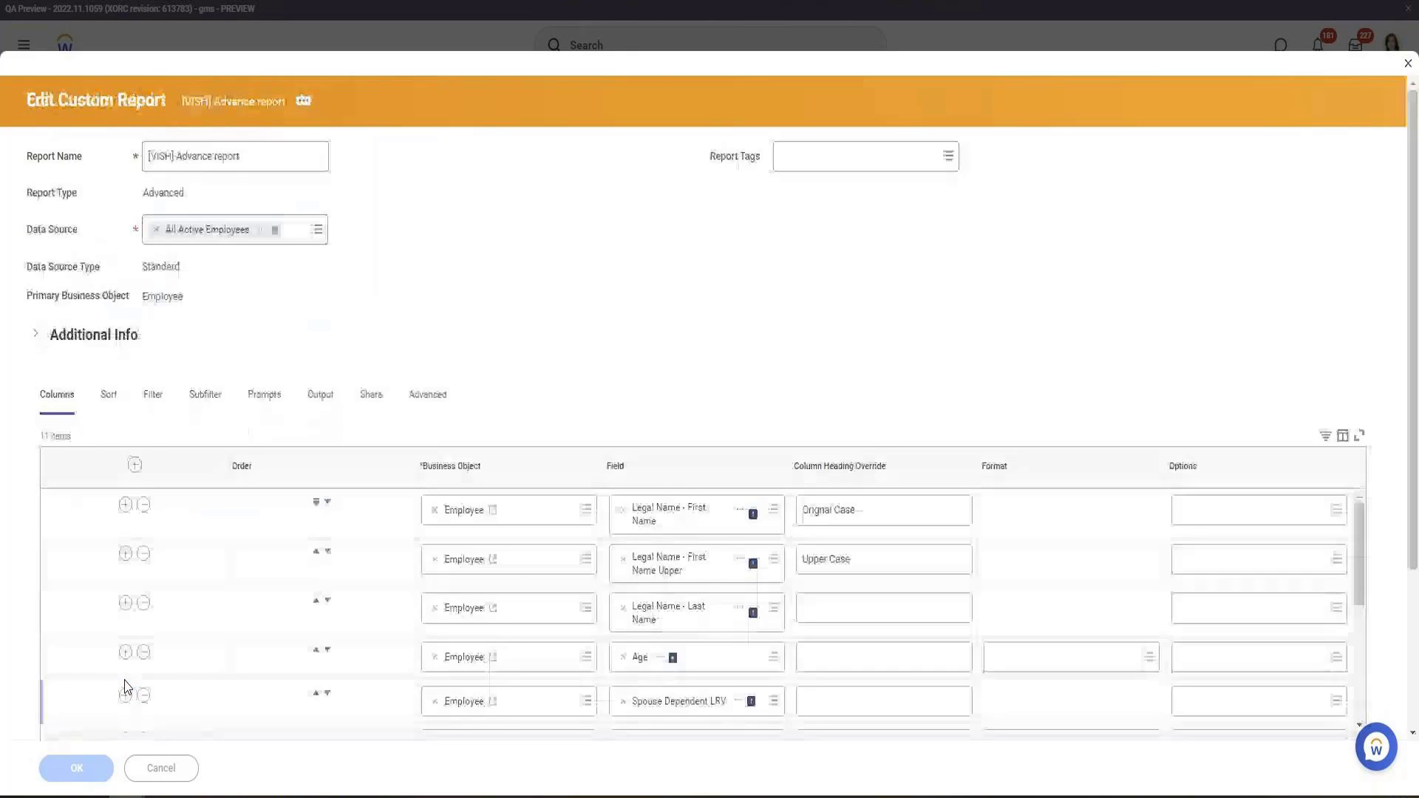
click(73, 773)
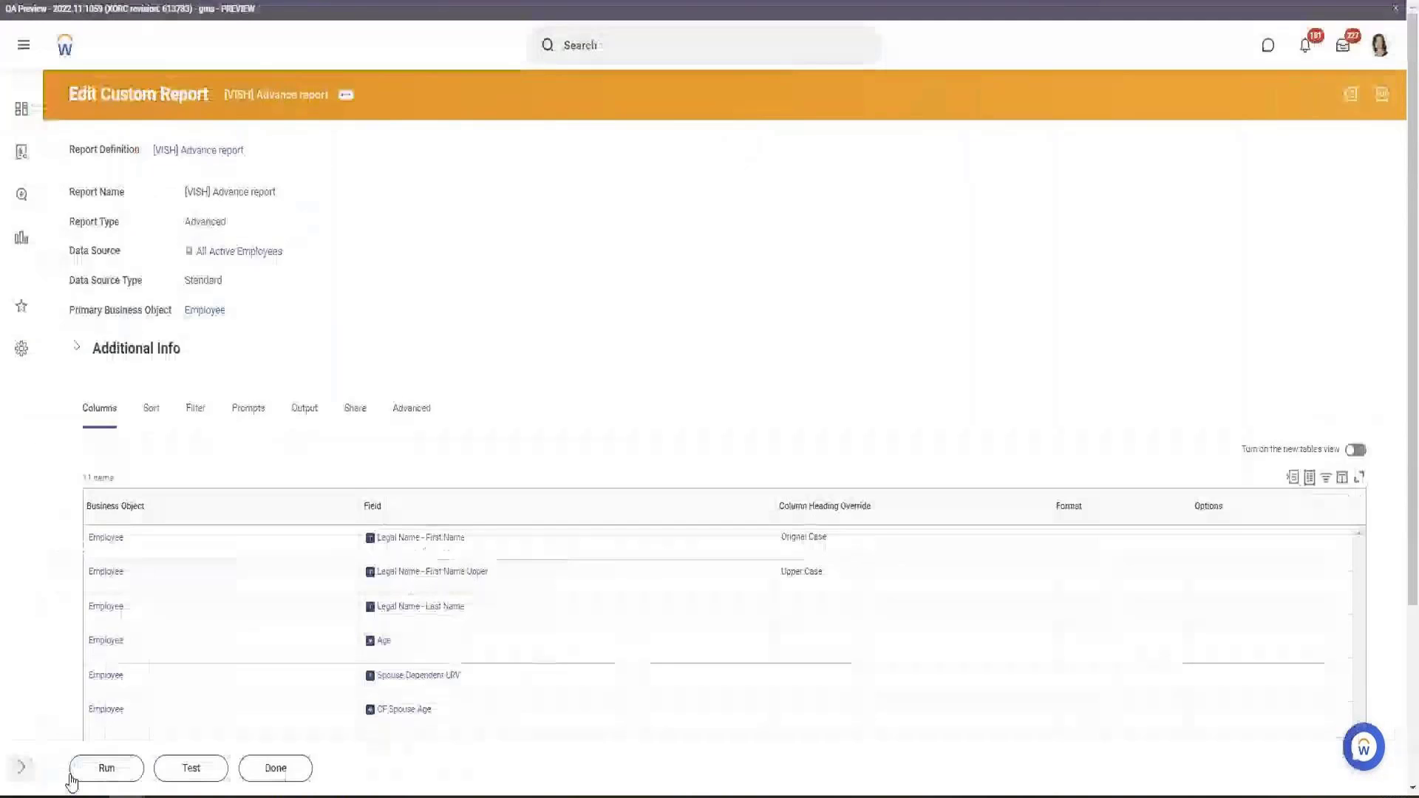
click(82, 772)
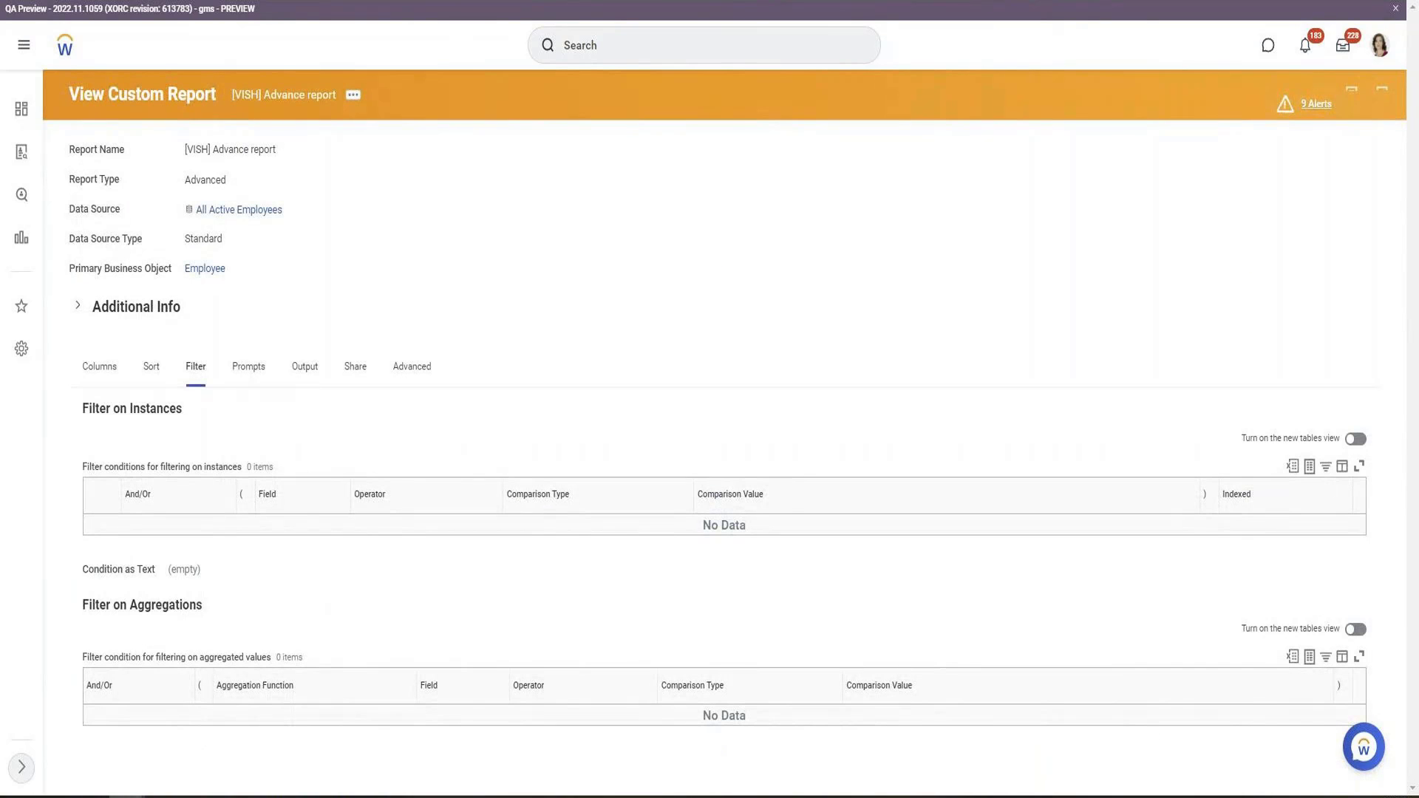
Step: Open the calculated field CF Depenents MEI from the report's columns for editing
click(93, 374)
scroll(757, 529, down, 2)
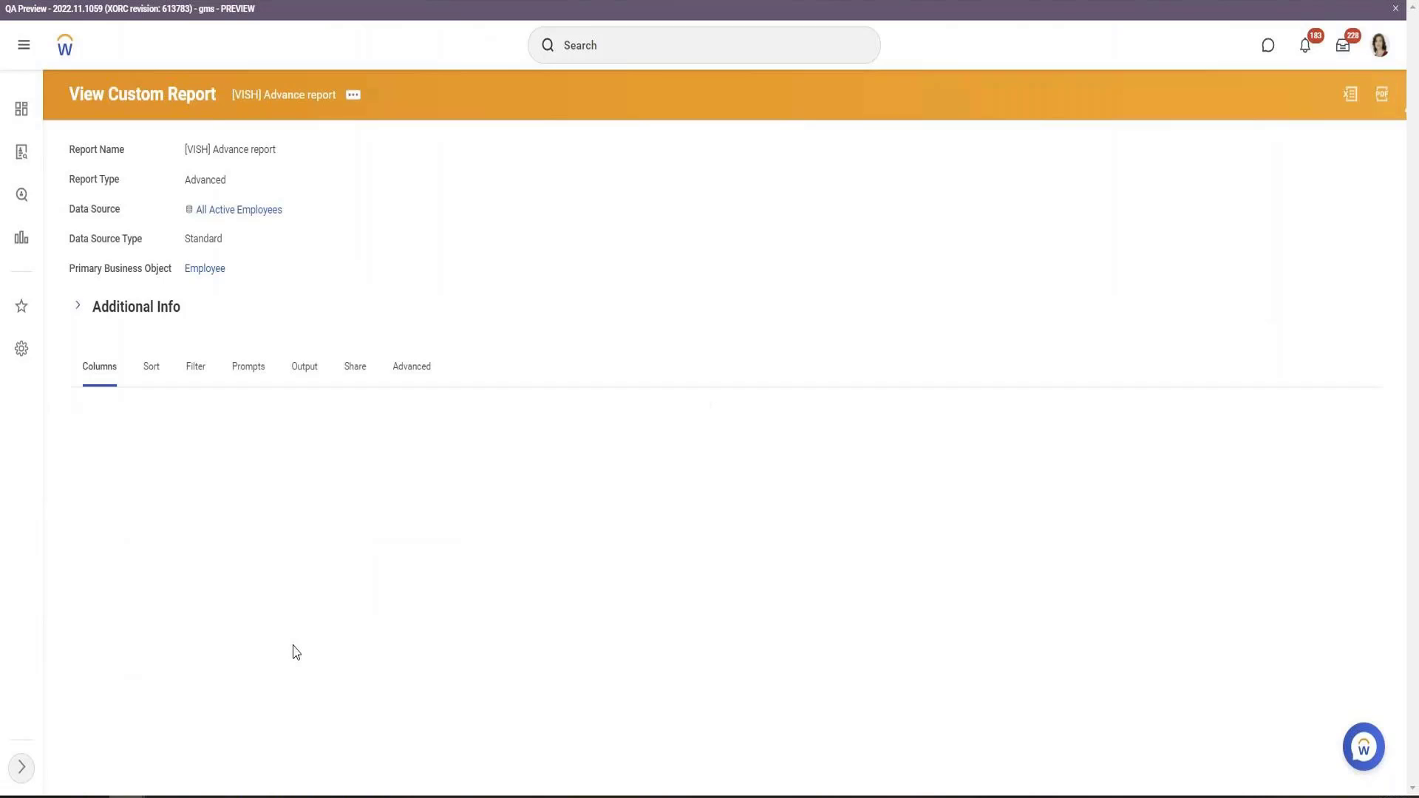
scroll(488, 558, down, 2)
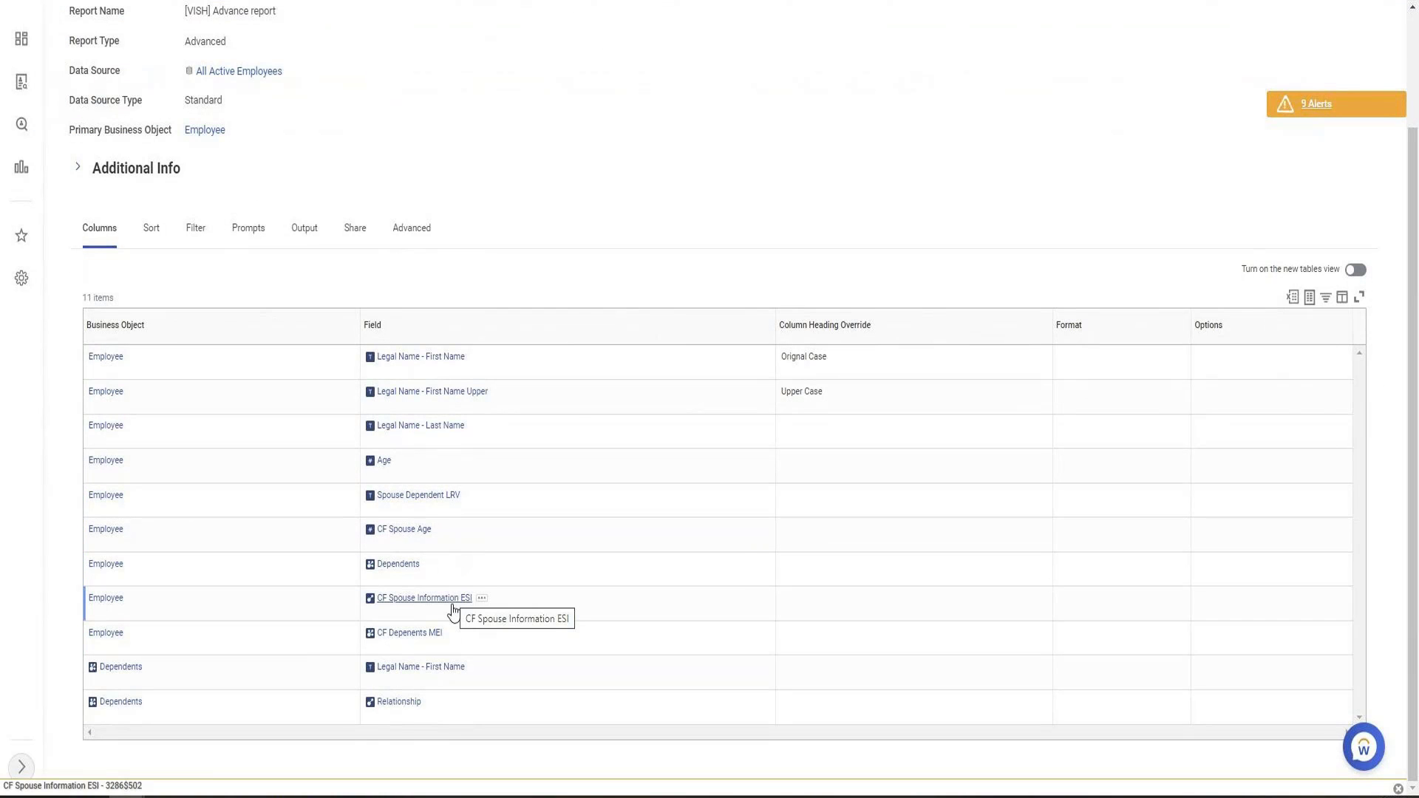
click(452, 633)
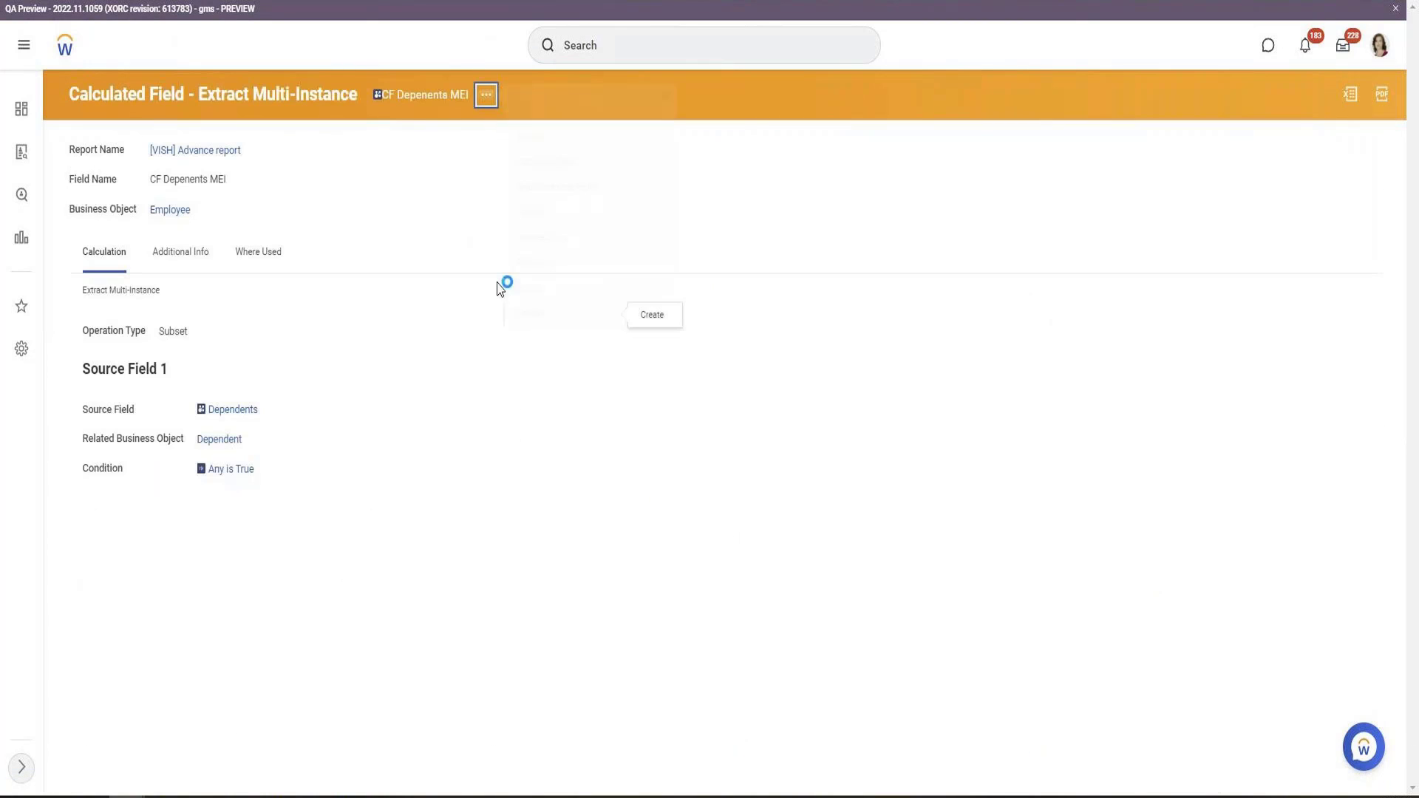
click(486, 94)
mouse_move(547, 178)
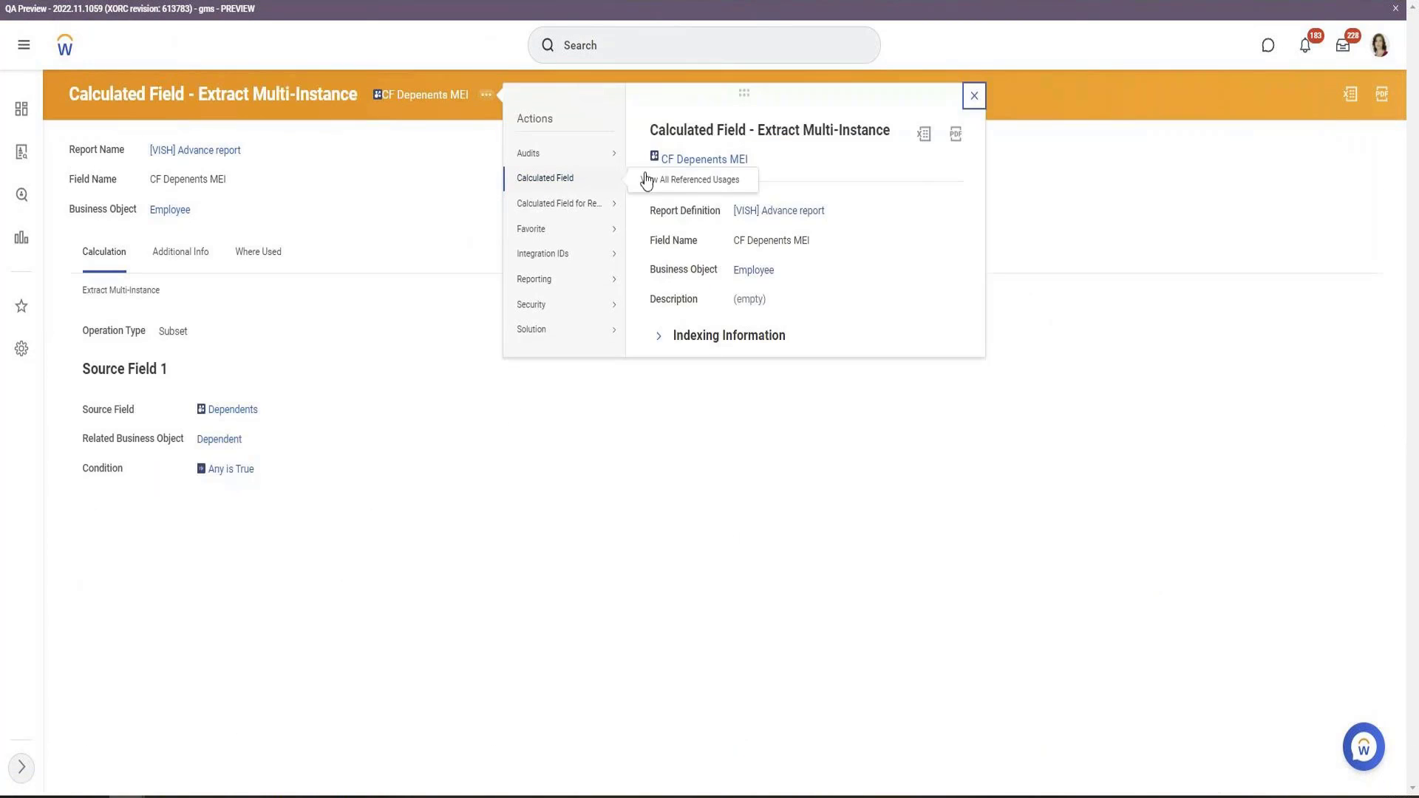
click(645, 219)
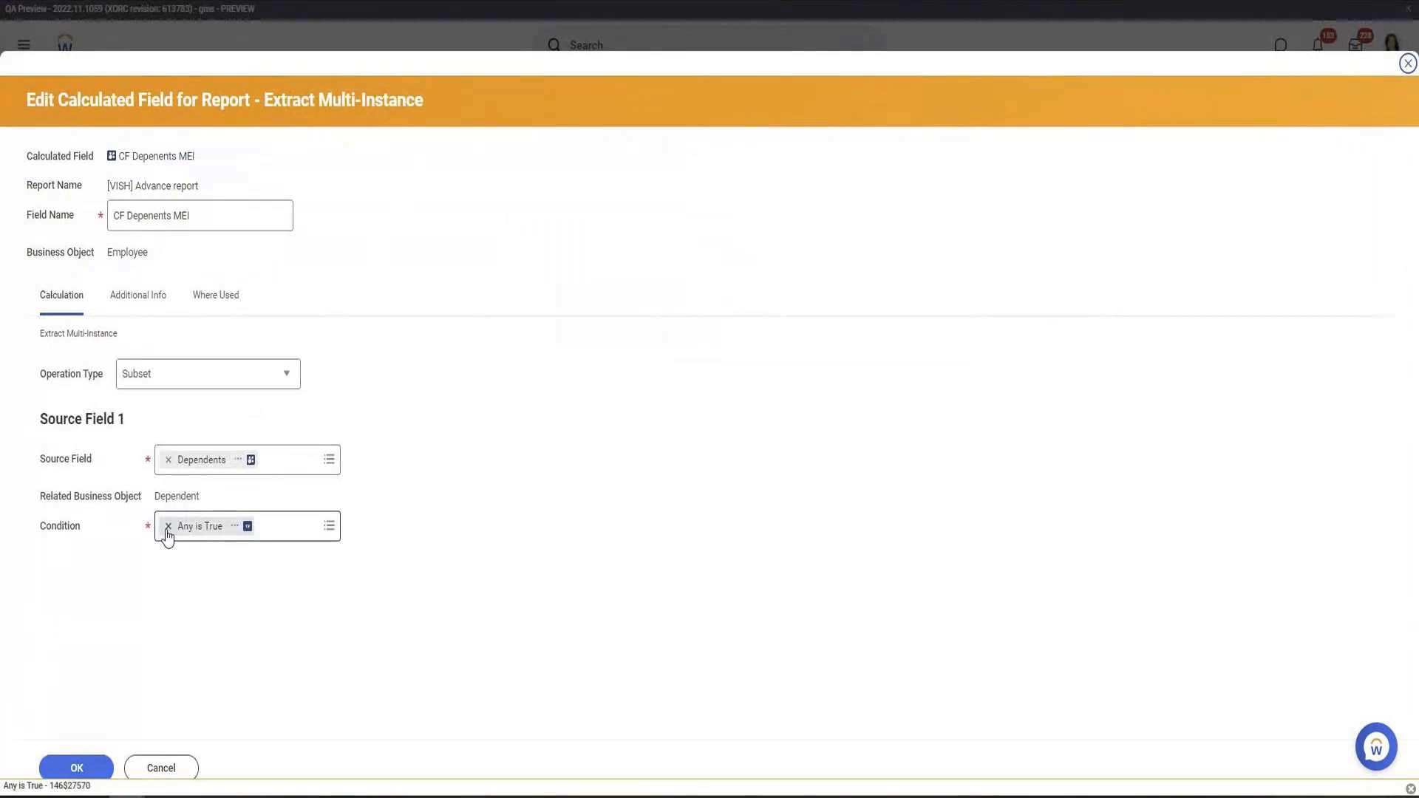
Step: Remove the Any is True condition from CF Depenents MEI and start a new report calculated field in its place
click(167, 527)
click(226, 529)
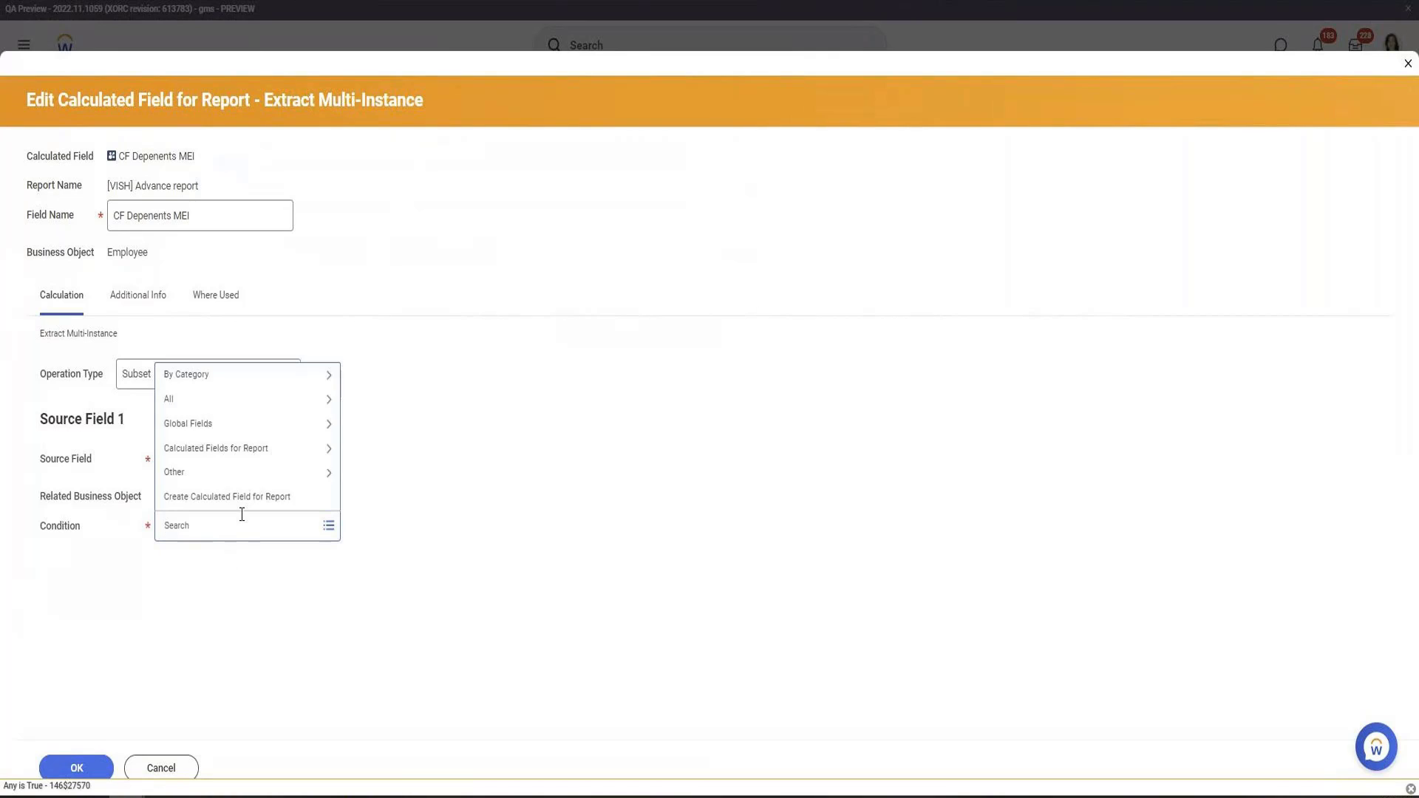
click(244, 499)
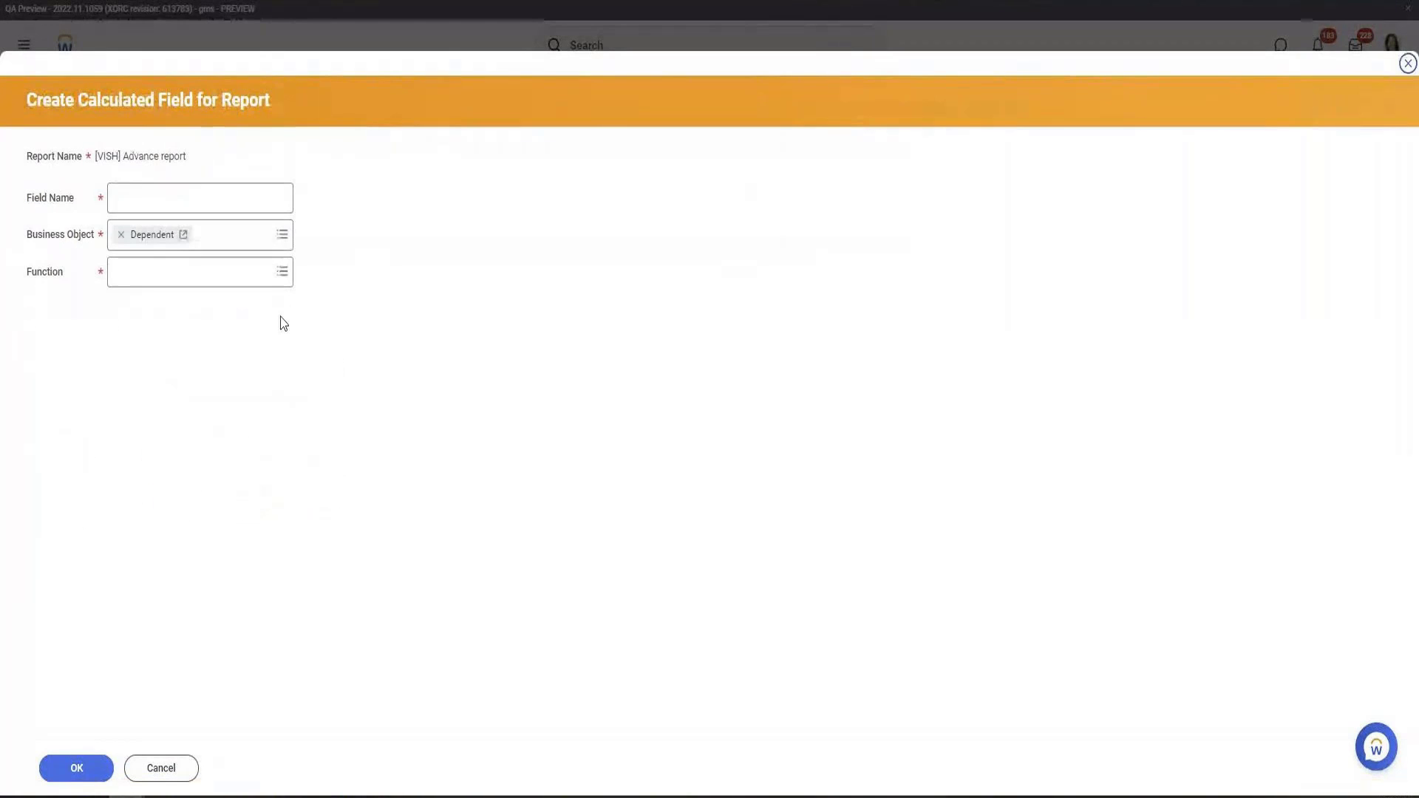
Step: Name the new calculated field CF Relationship is spouse and create it on Dependent with the True/False Condition function
click(228, 190)
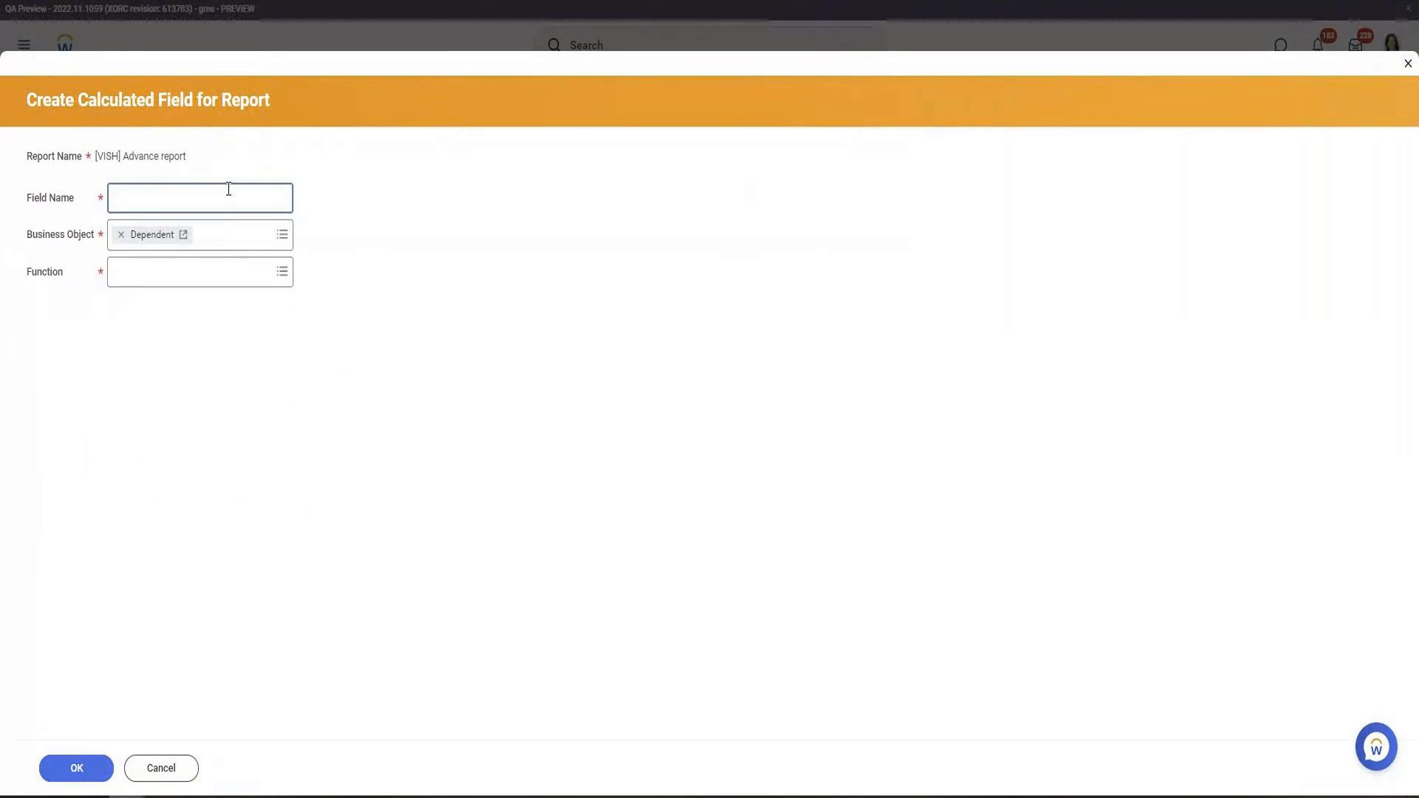
text(CF Empl)
key(BackSpace)
key(BackSpace)
key(BackSpace)
key(BackSpace)
text(Res)
key(BackSpace)
text(ionship is spous)
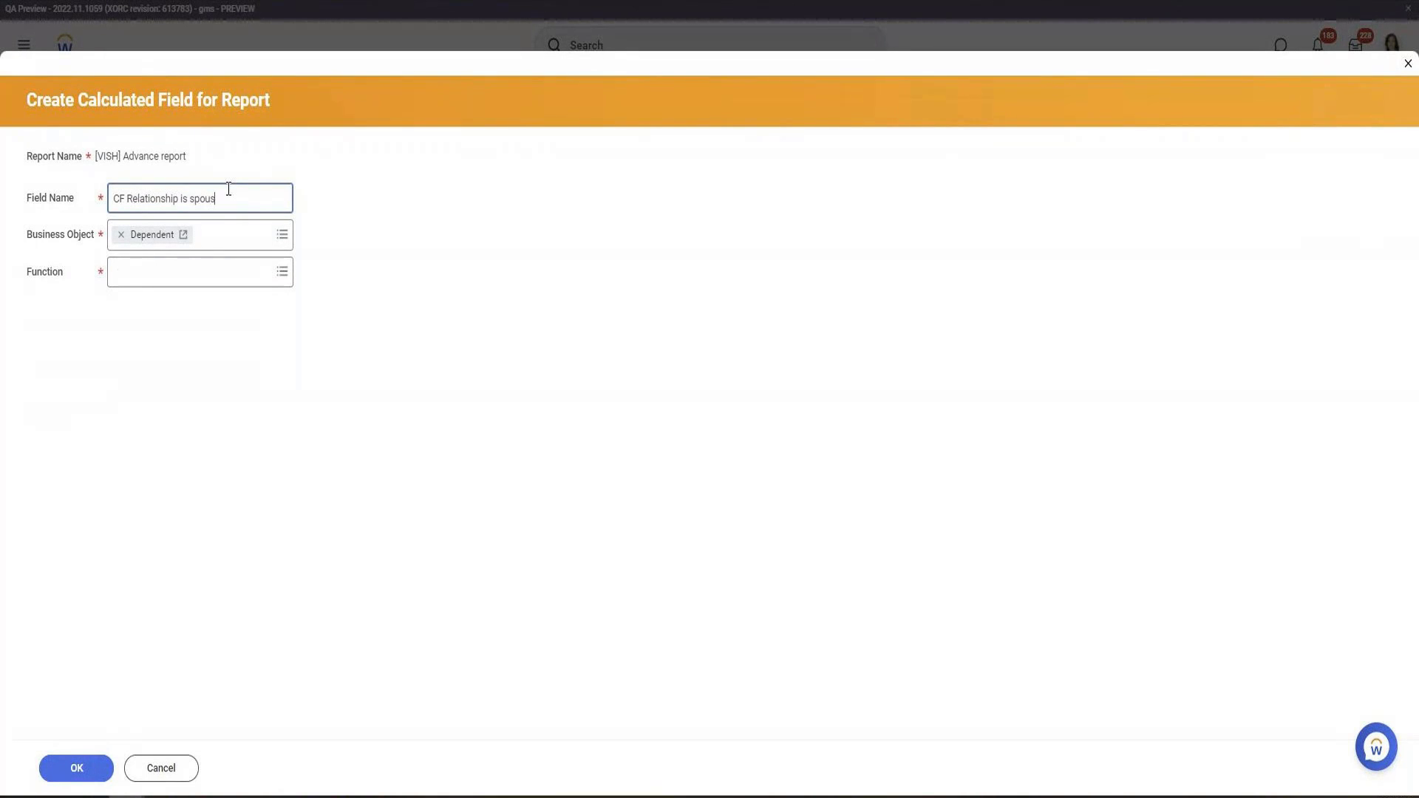
text(e)
click(215, 265)
text(true)
key(Return)
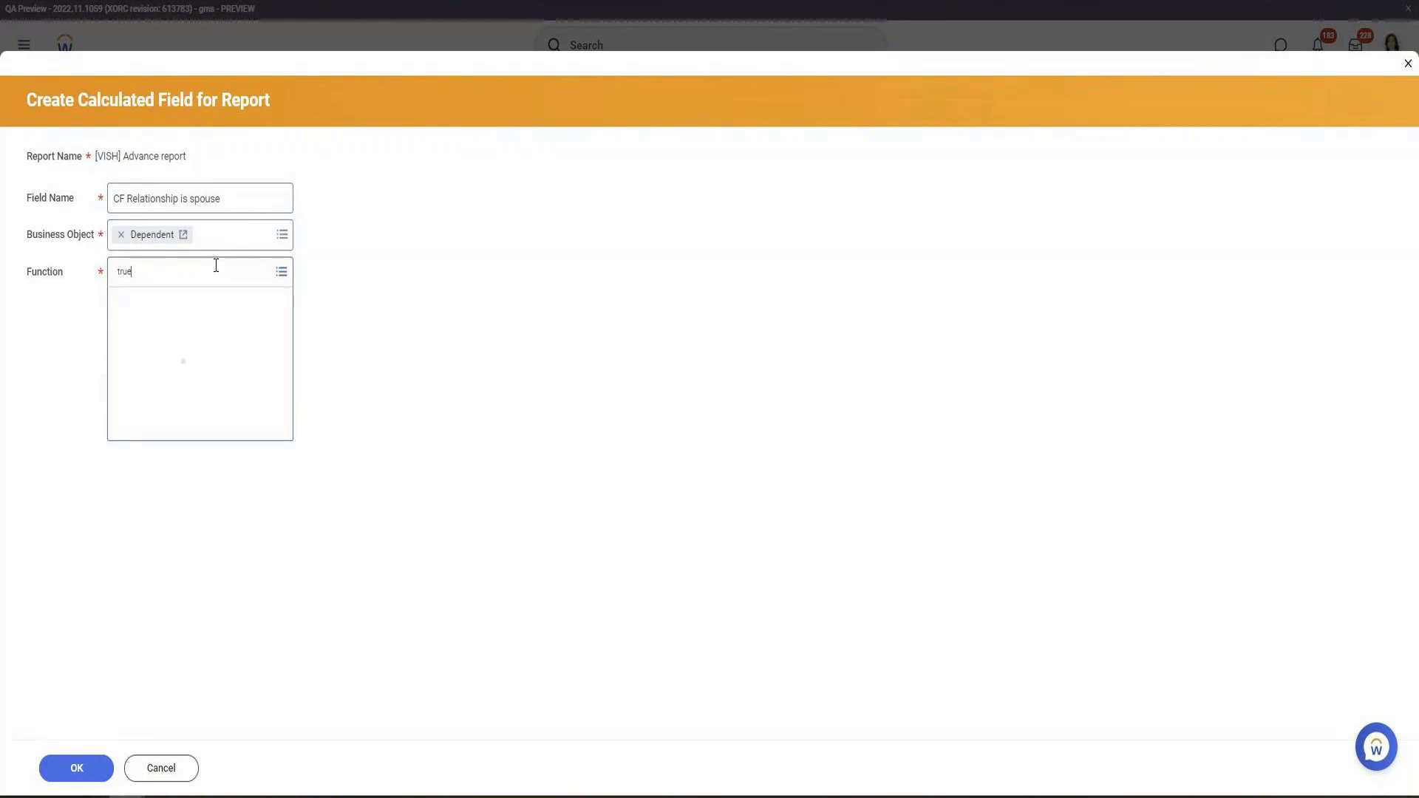
click(109, 768)
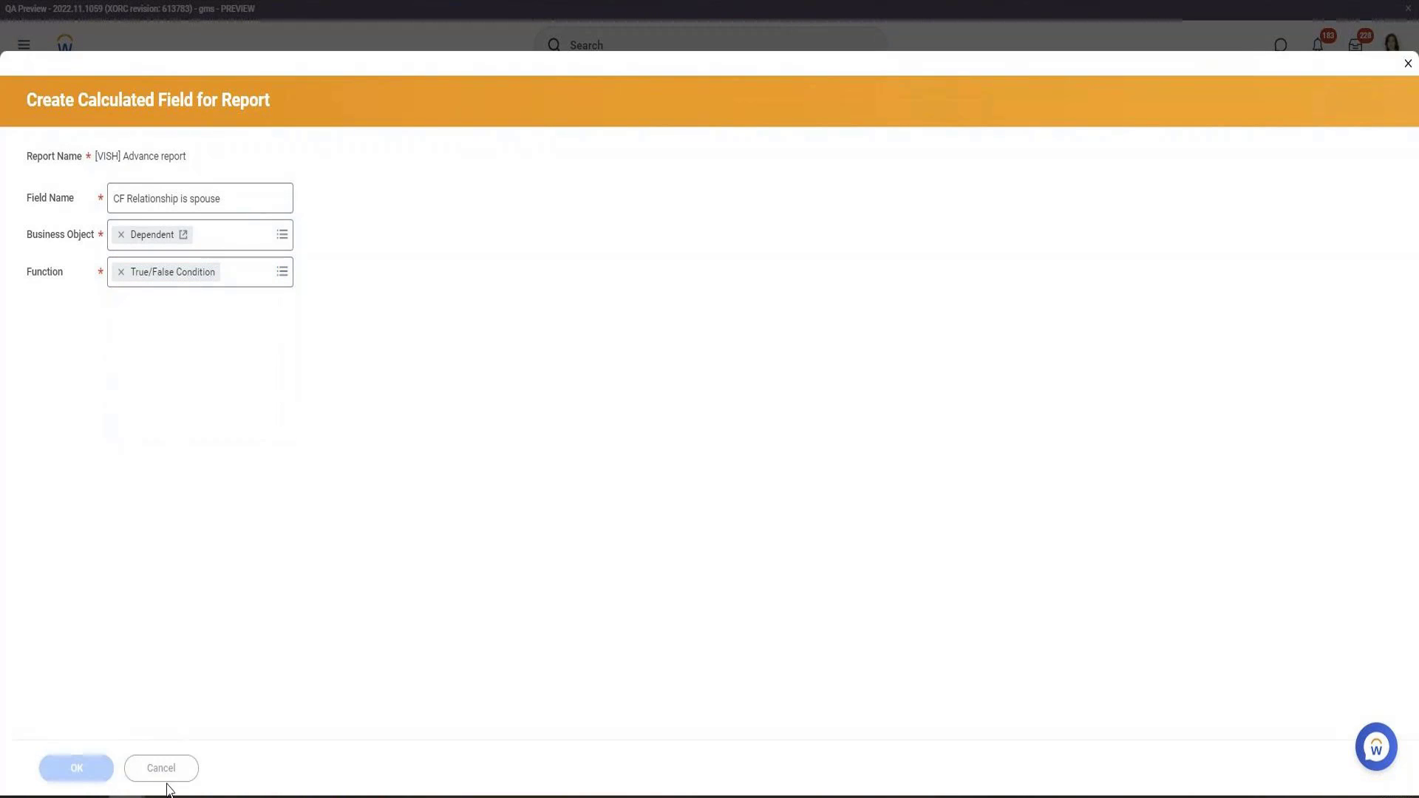
Step: Set the condition's field to Relationship and its operator to in the selection list
click(561, 409)
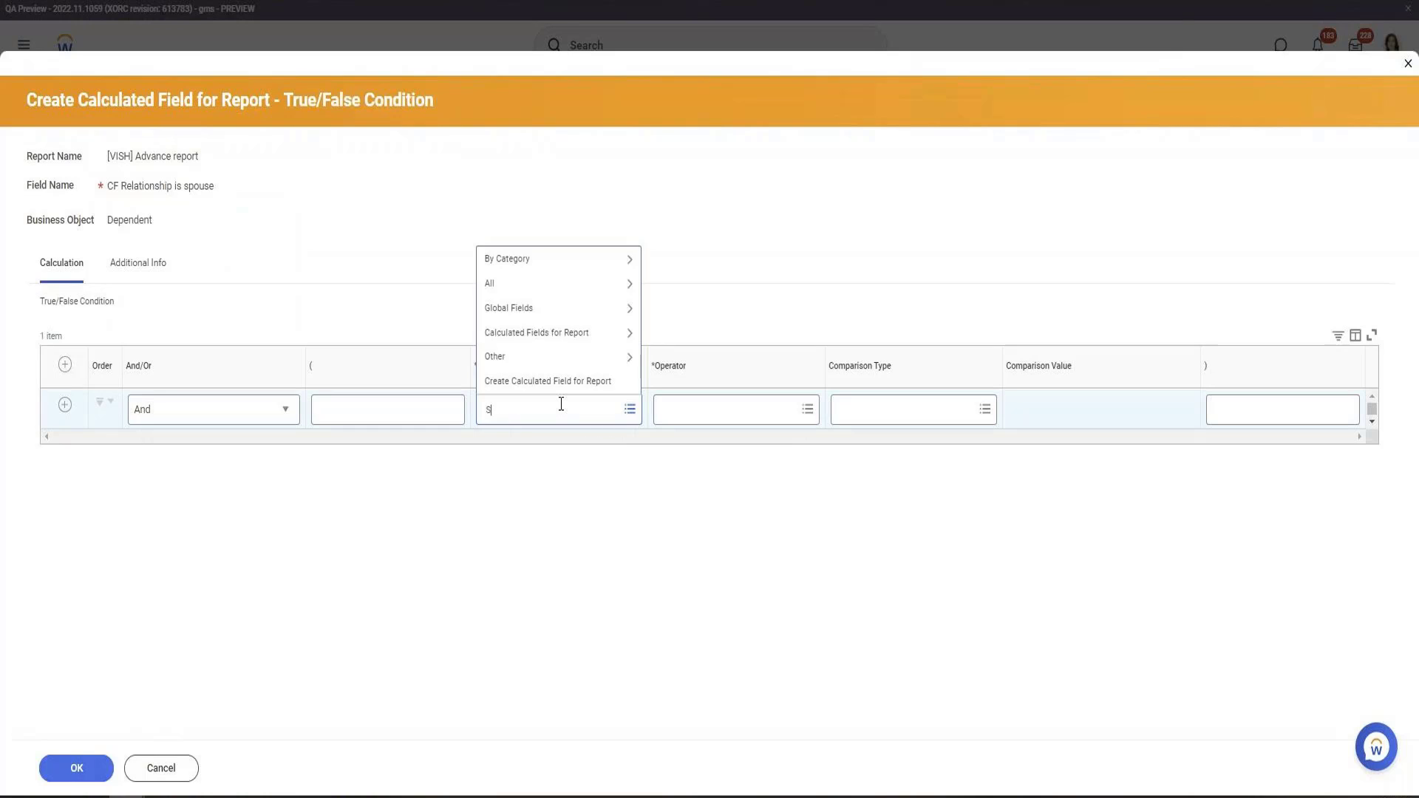
text(Relation)
key(Return)
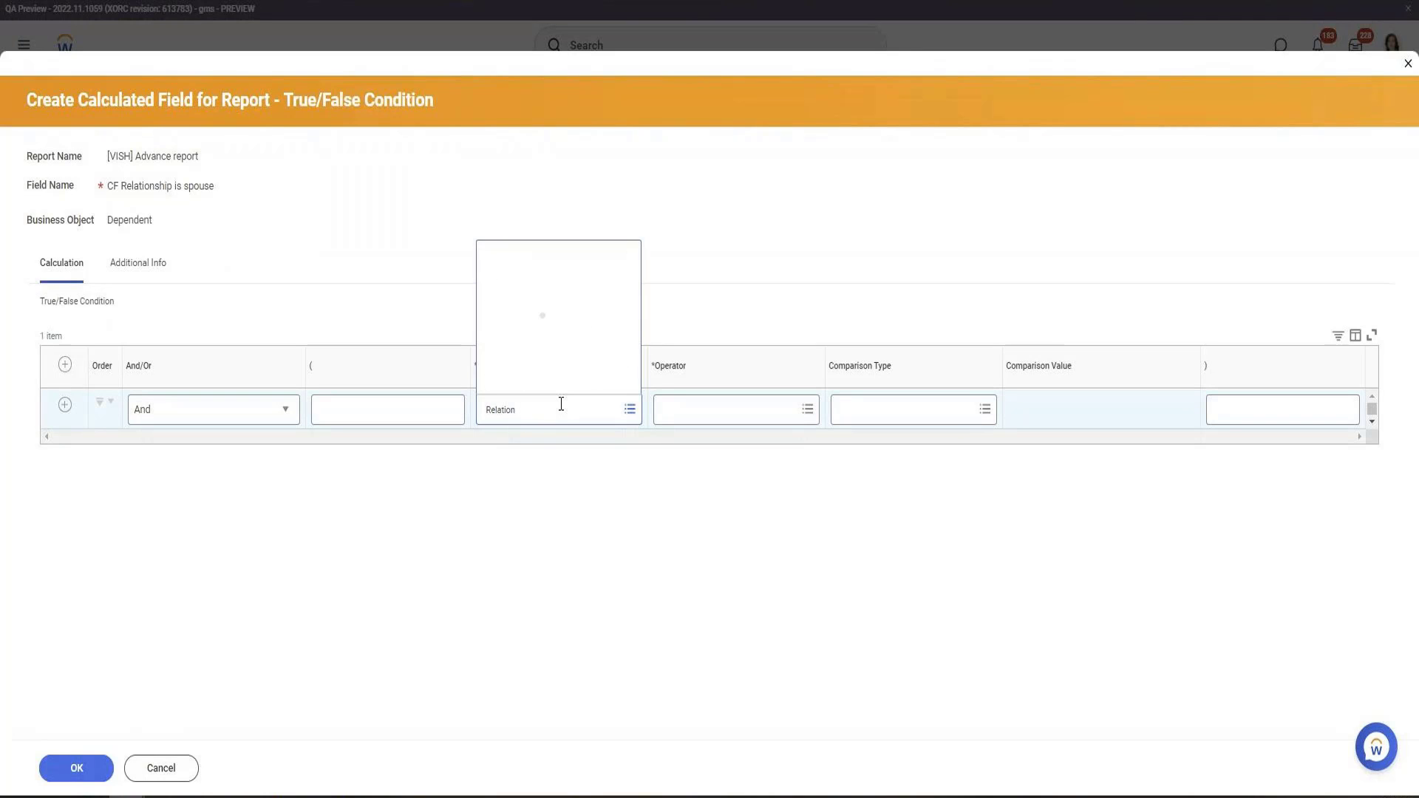
click(535, 192)
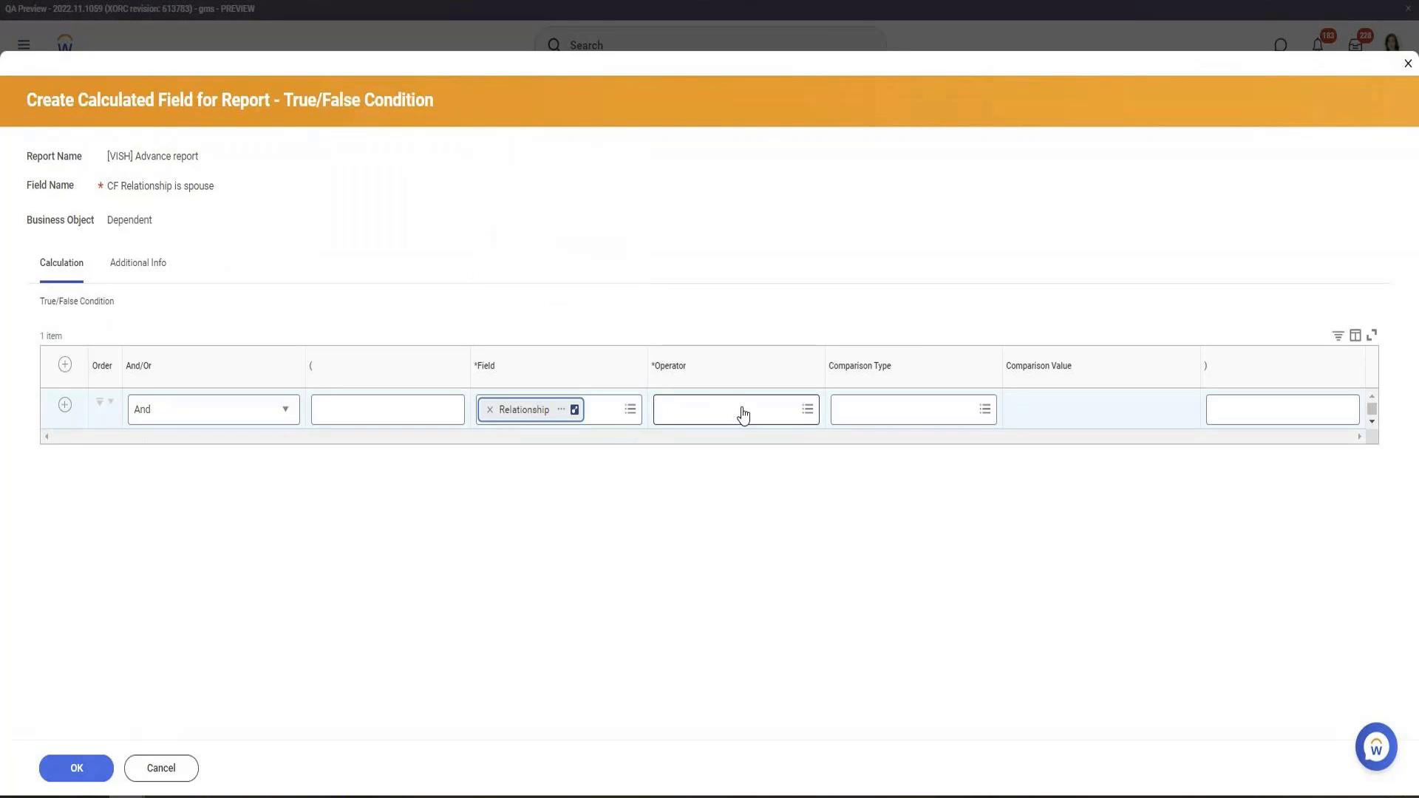
click(775, 419)
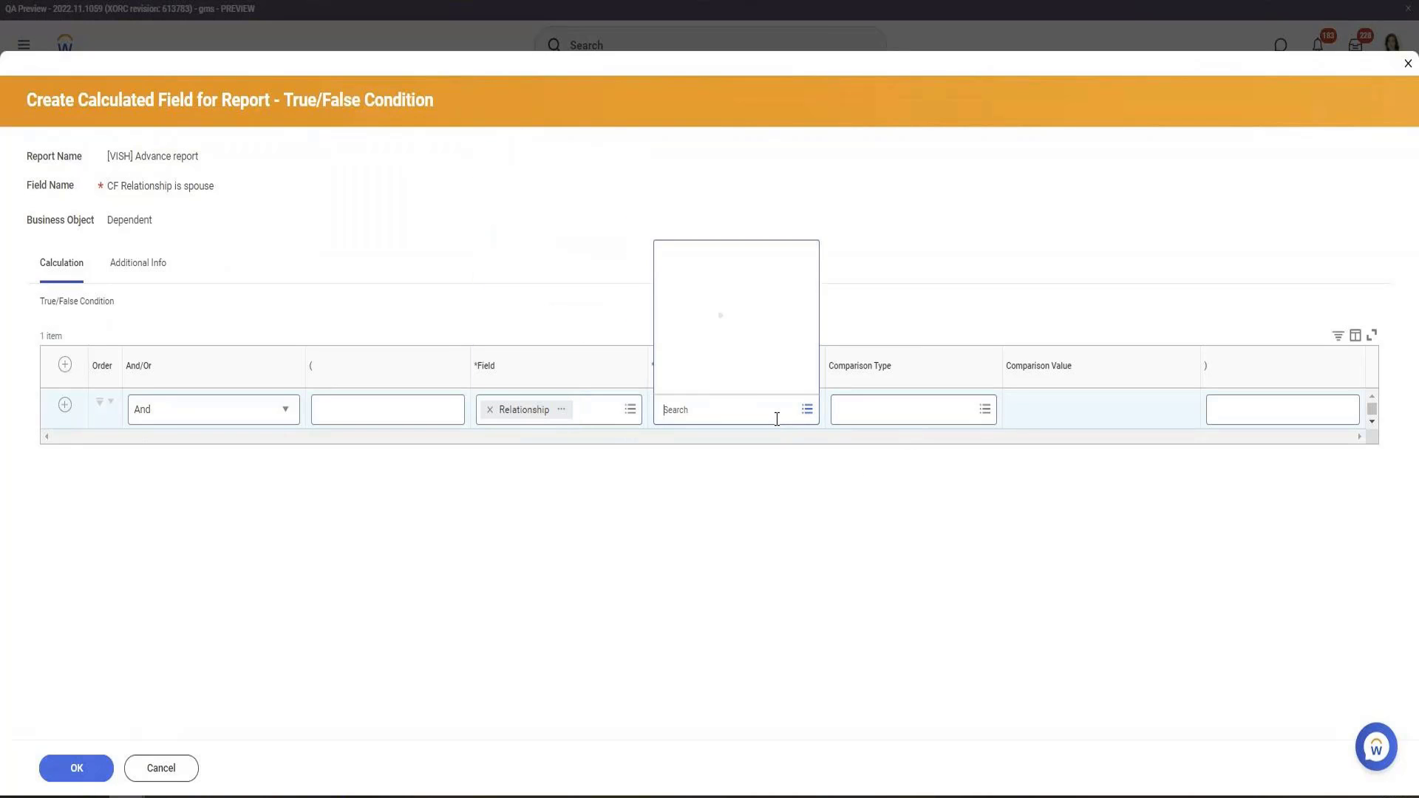
click(745, 354)
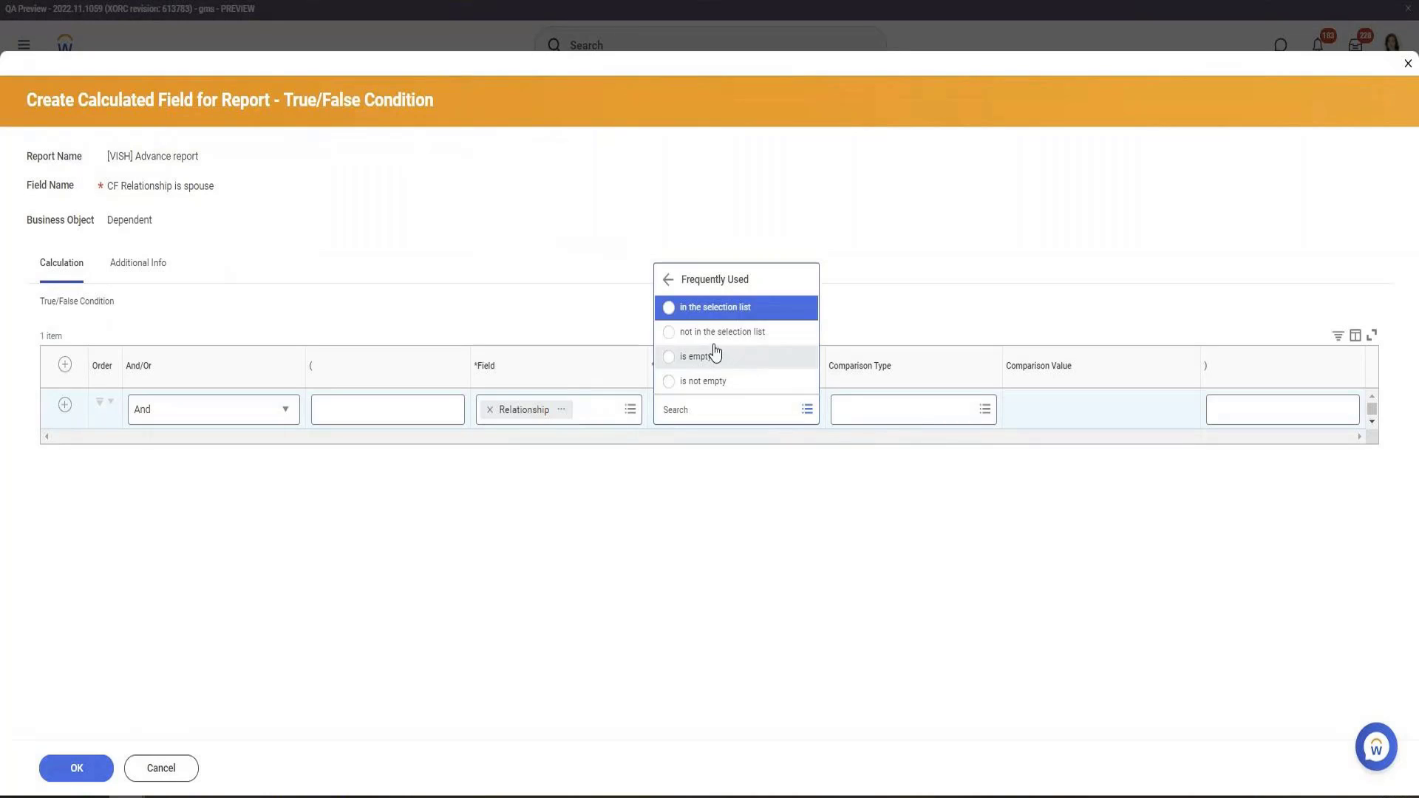
click(708, 308)
Step: Set the comparison value of the Relationship condition to Child
click(1087, 413)
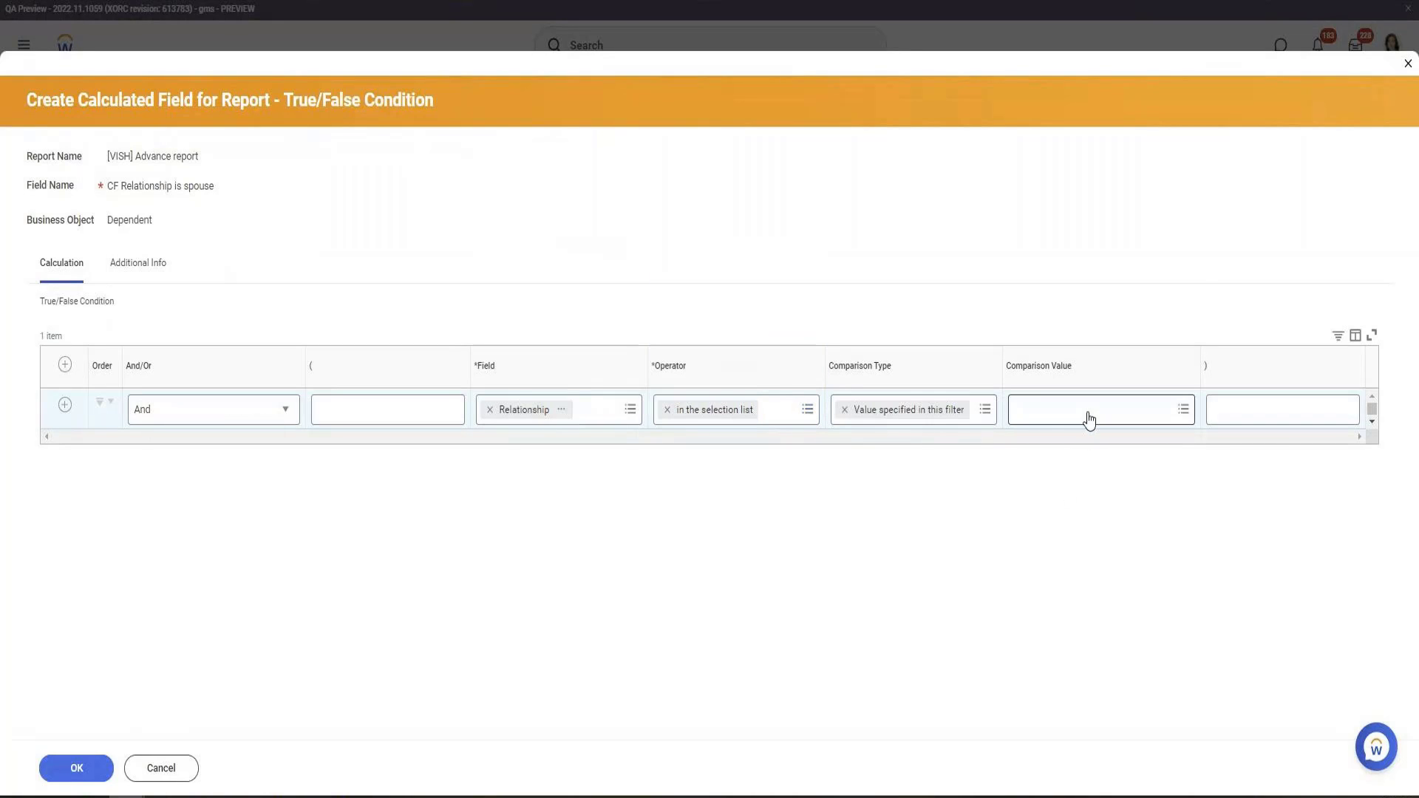
text(CH)
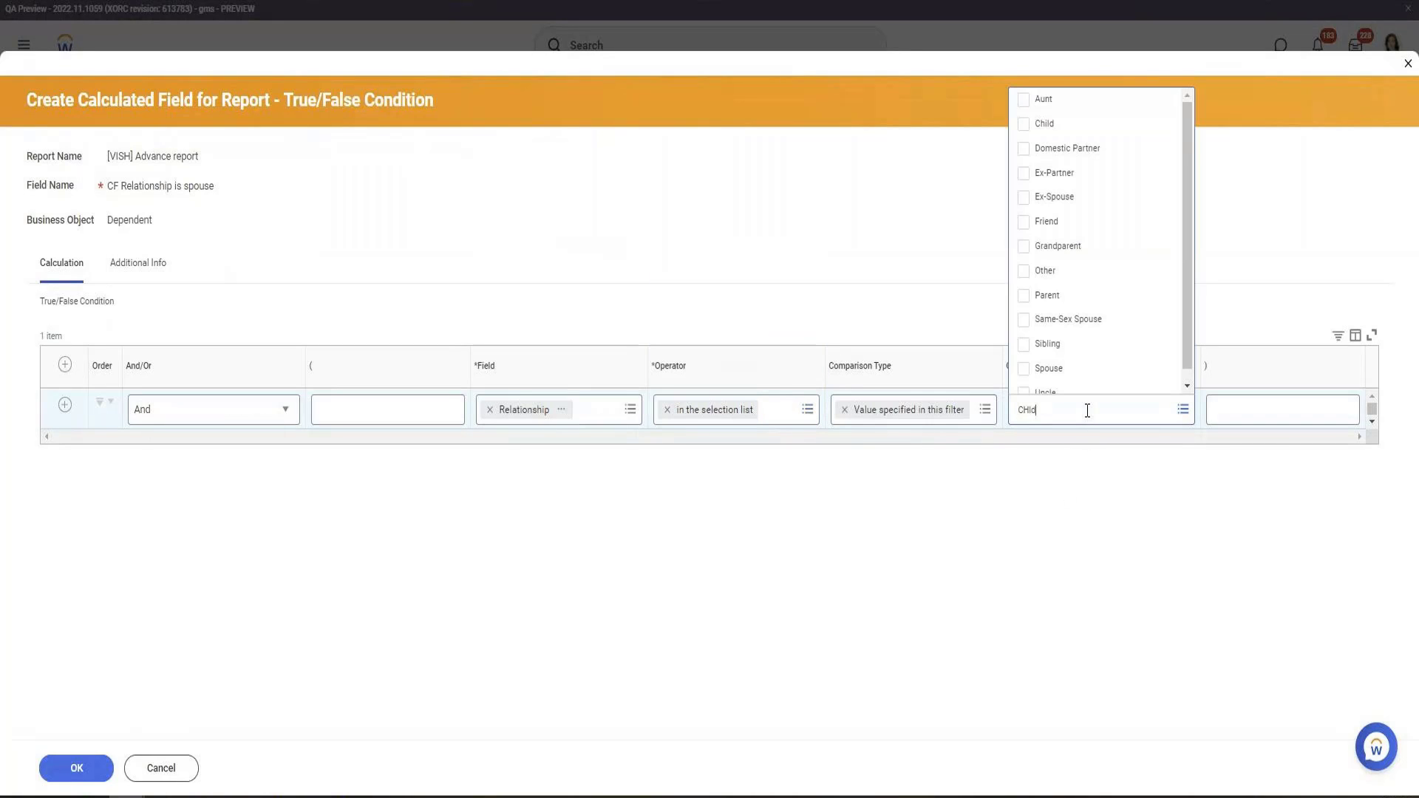
text(ld)
key(Return)
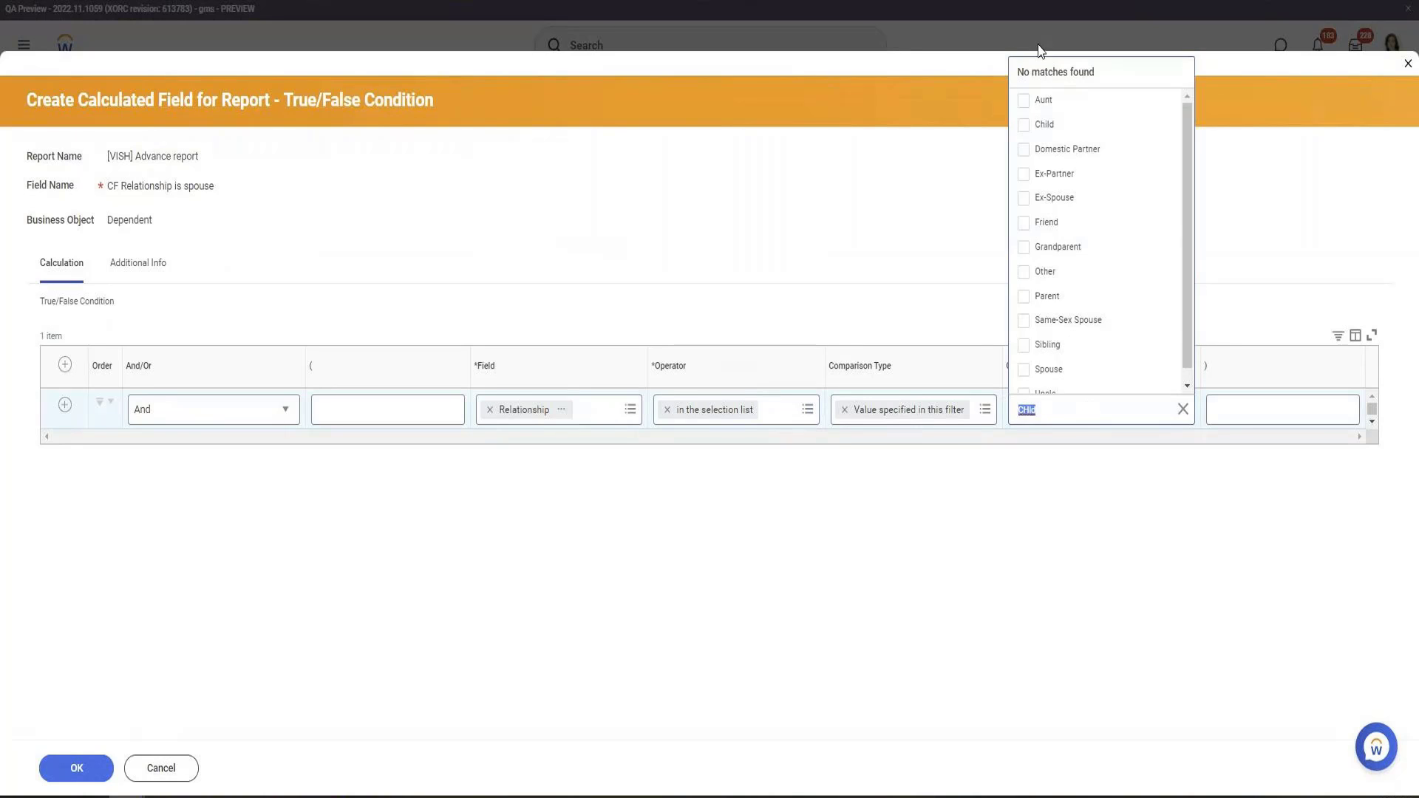
key(Return)
click(770, 684)
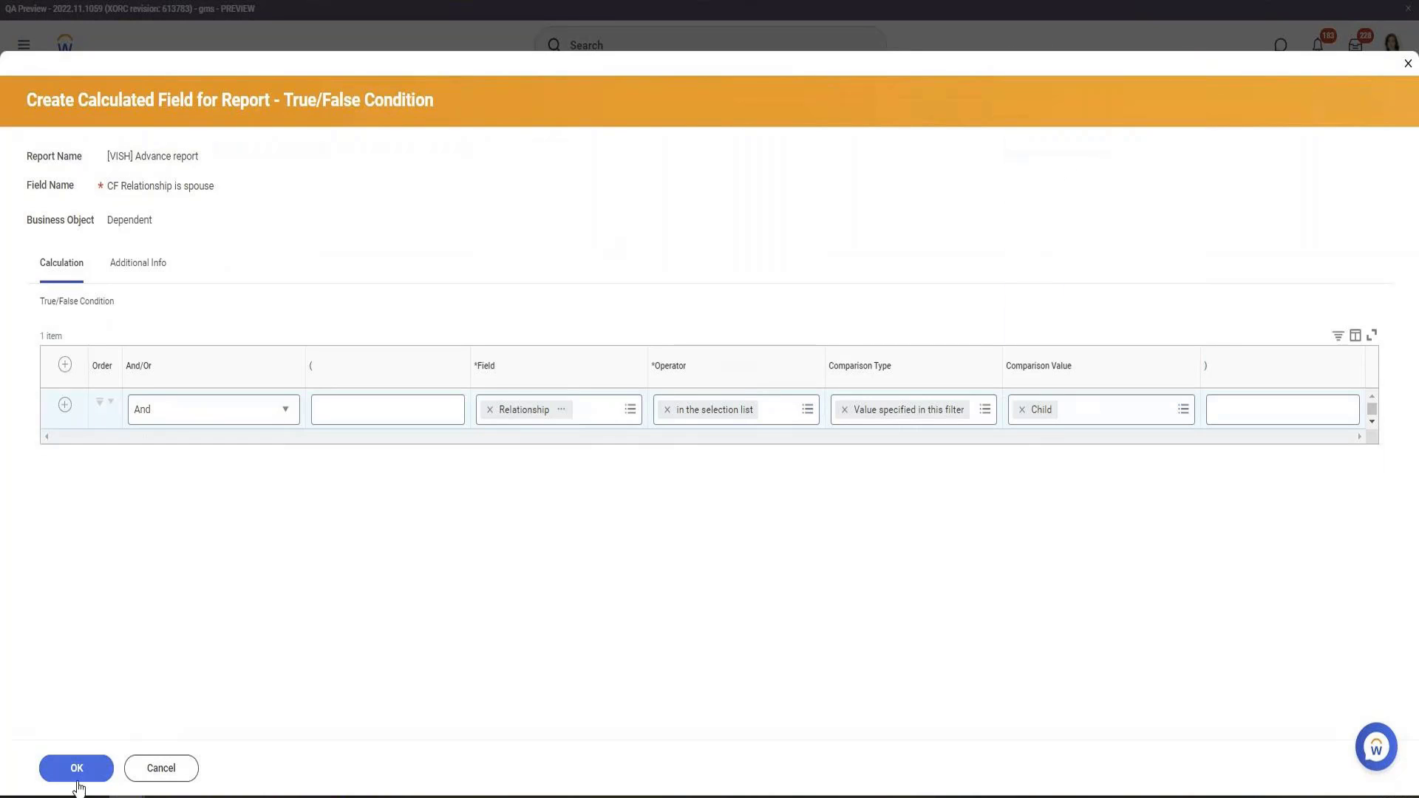
Step: Save the CF Relationship is spouse condition and the edited CF Depenents MEI field, and check the dependents columns in the report results
click(79, 776)
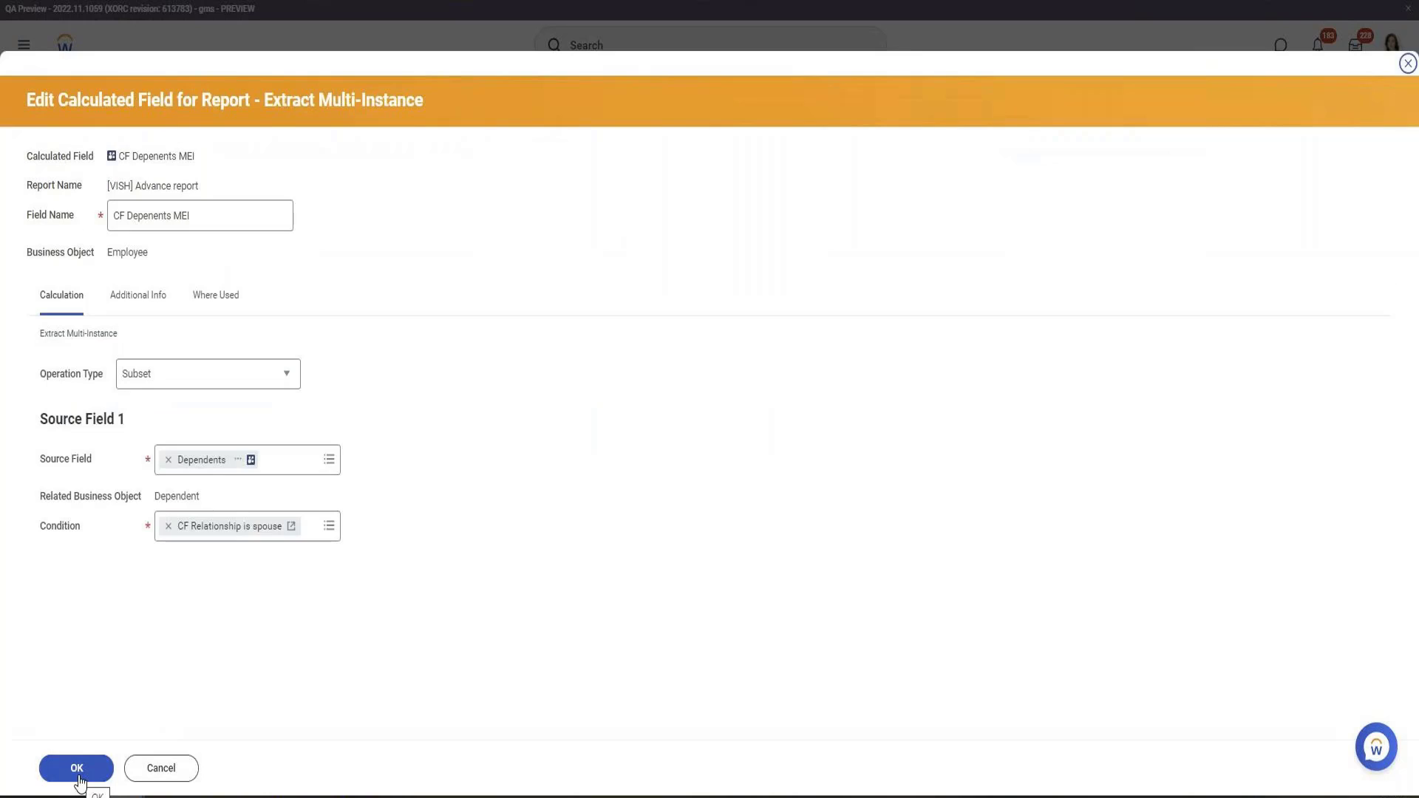
click(79, 772)
click(81, 776)
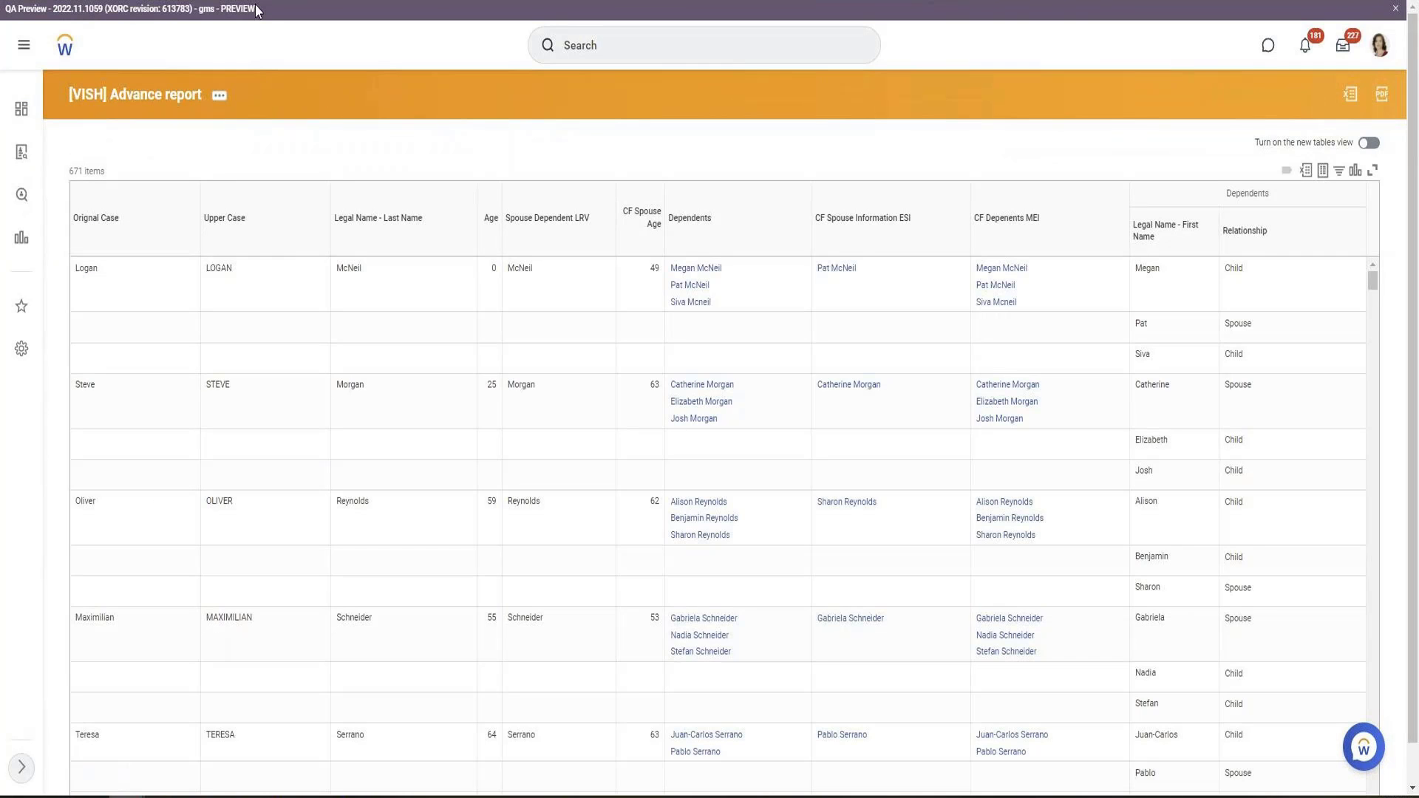
click(1302, 361)
click(998, 302)
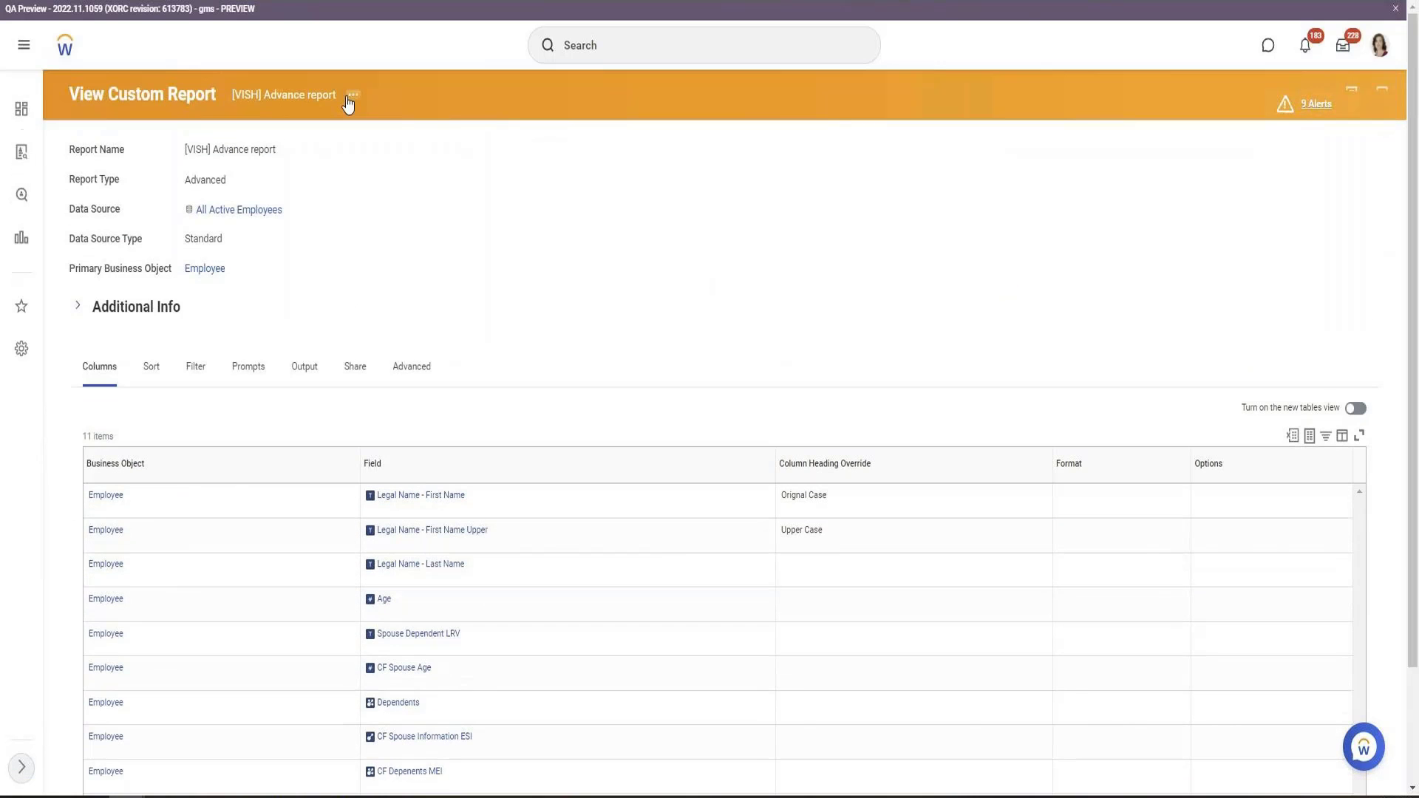
Step: Edit the [VISH] Advance report, add an Employee column row below CF Depenents MEI, and start a new calculated field for it
click(350, 96)
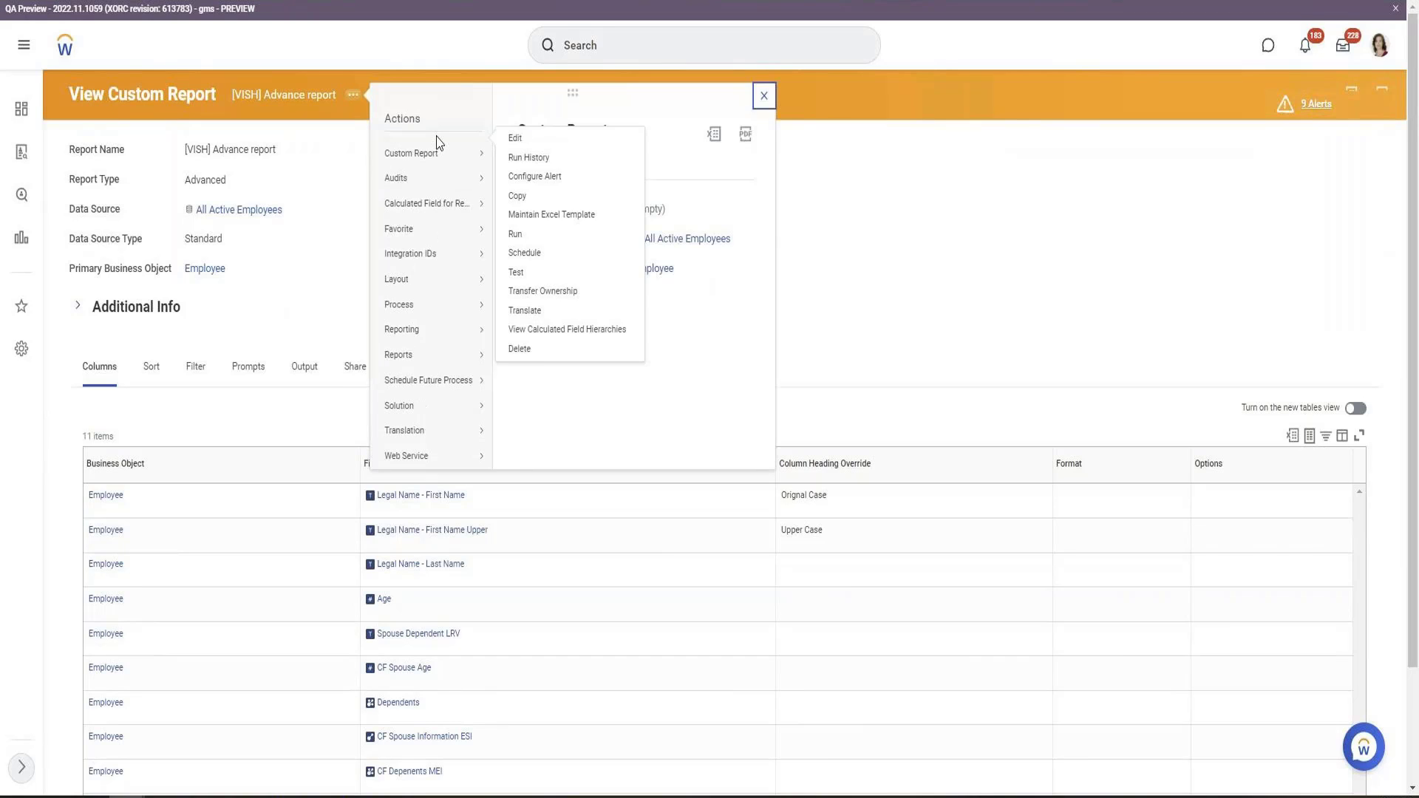
click(521, 251)
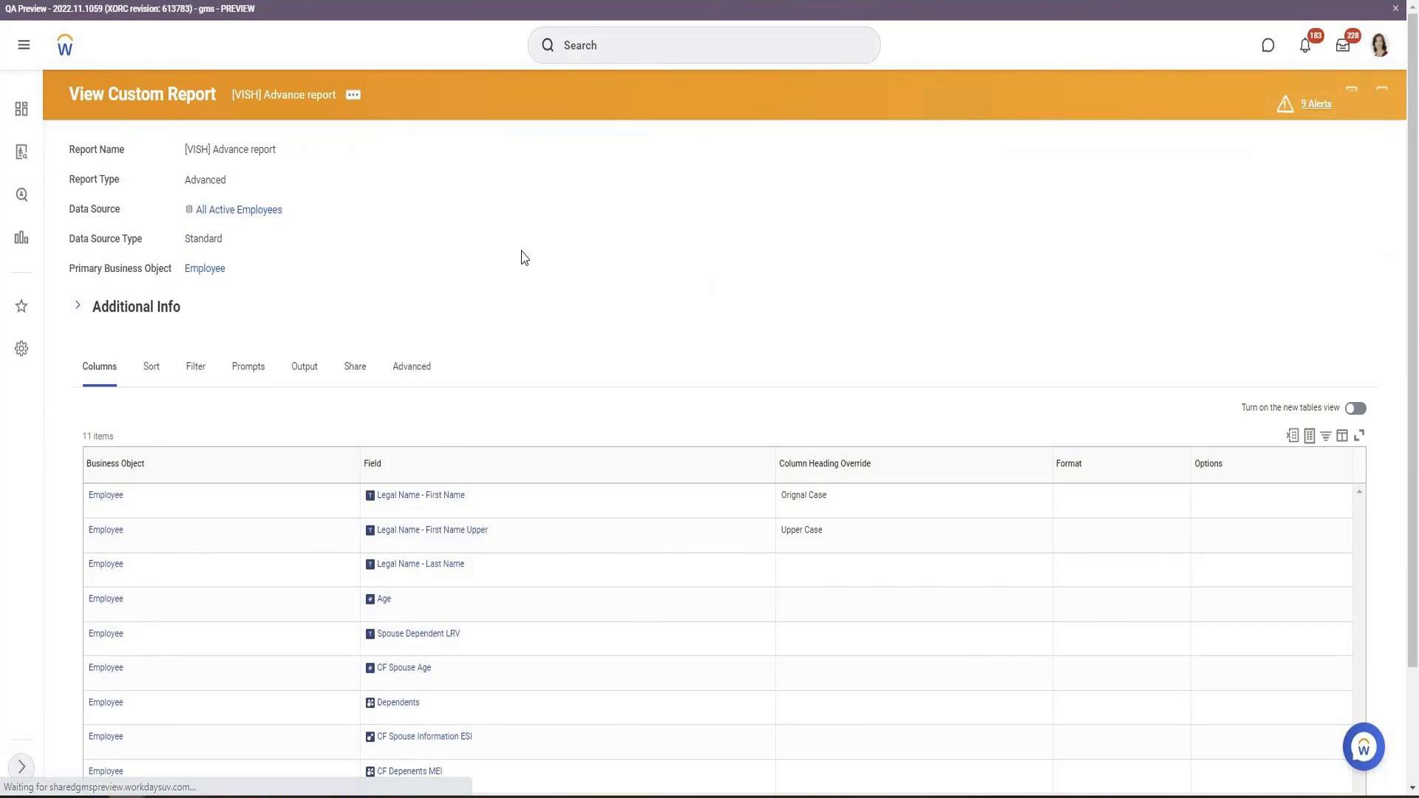
scroll(221, 446, down, 6)
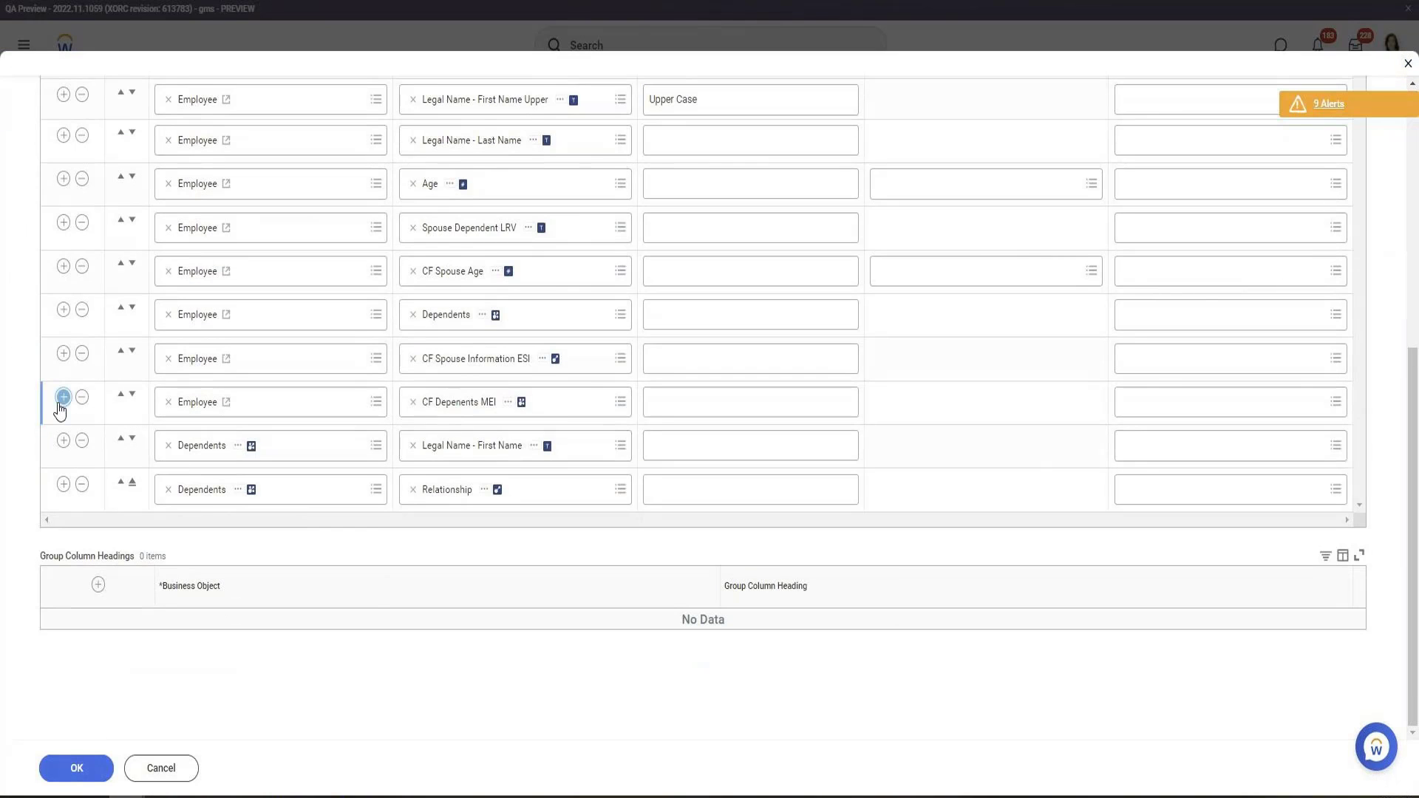
click(63, 396)
click(587, 448)
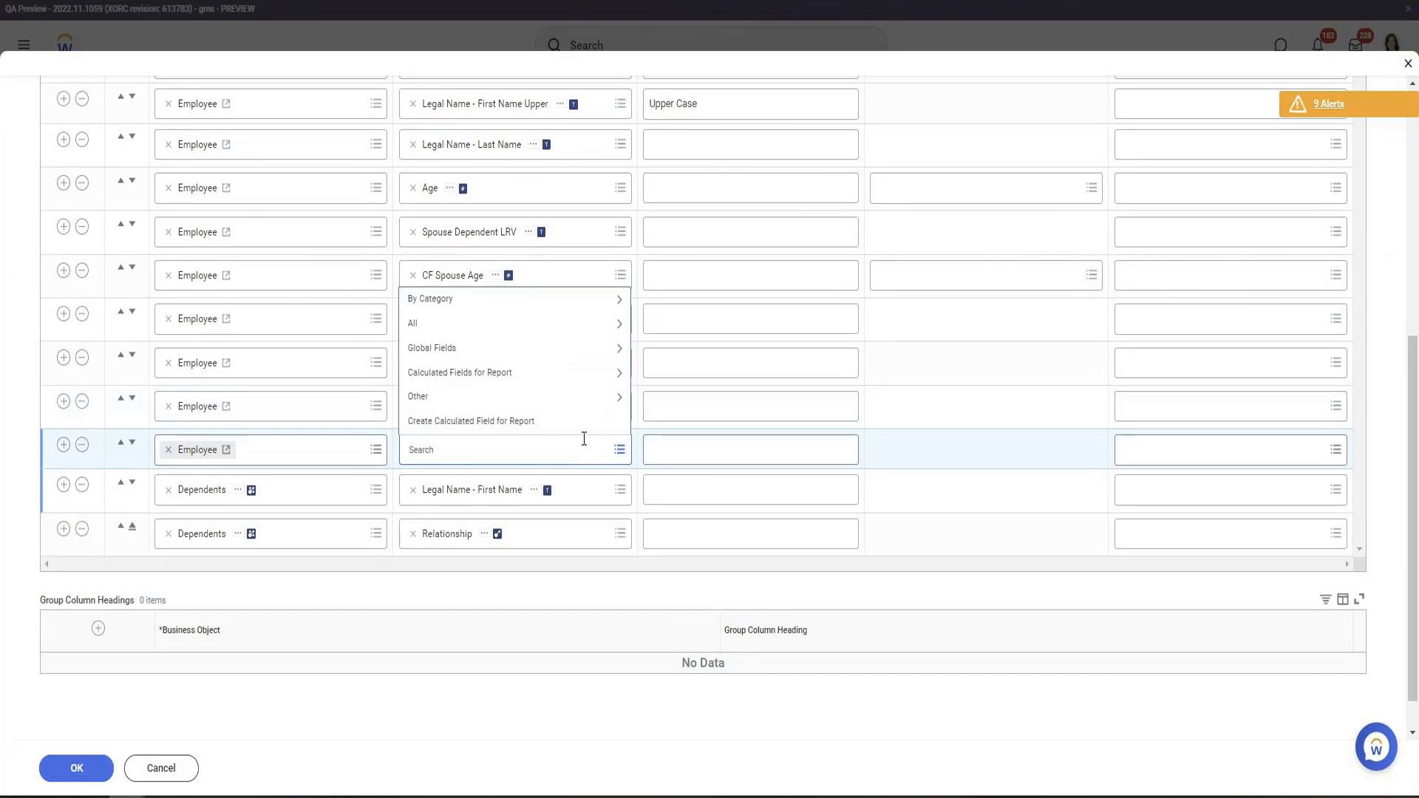
click(581, 434)
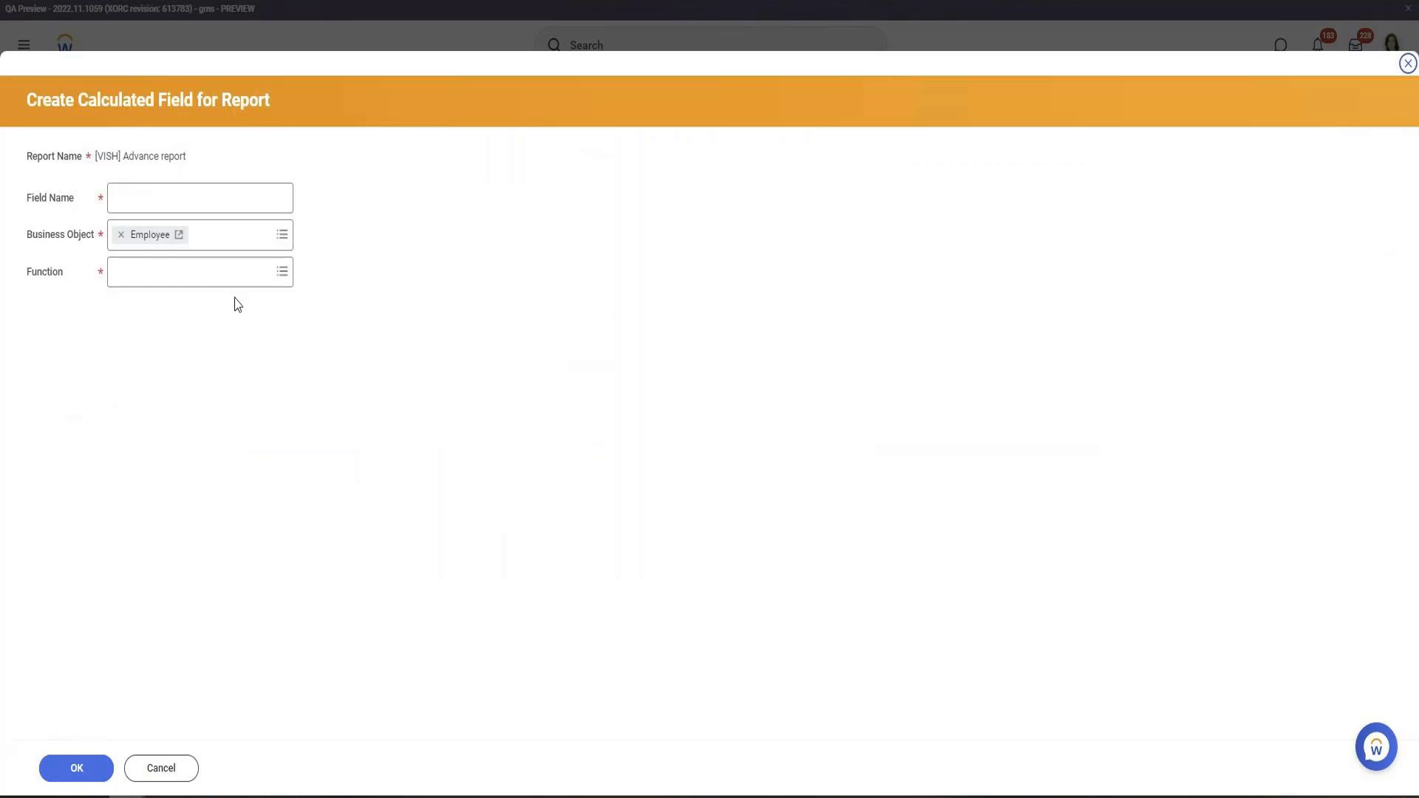
Step: Review the calculated field functions available for the Employee business object, from Aggregate Related Instances through True/False Condition
click(226, 267)
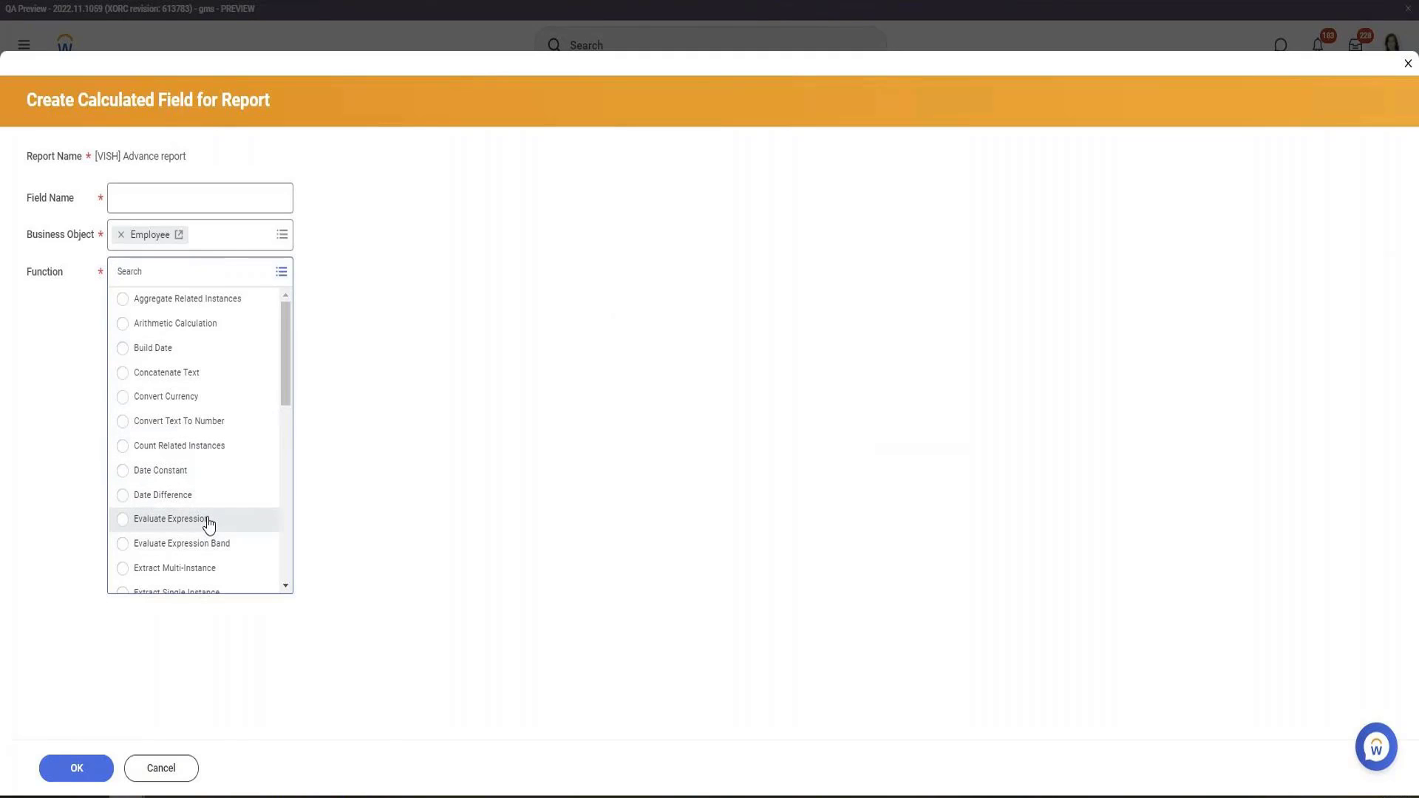
drag(286, 367, 289, 421)
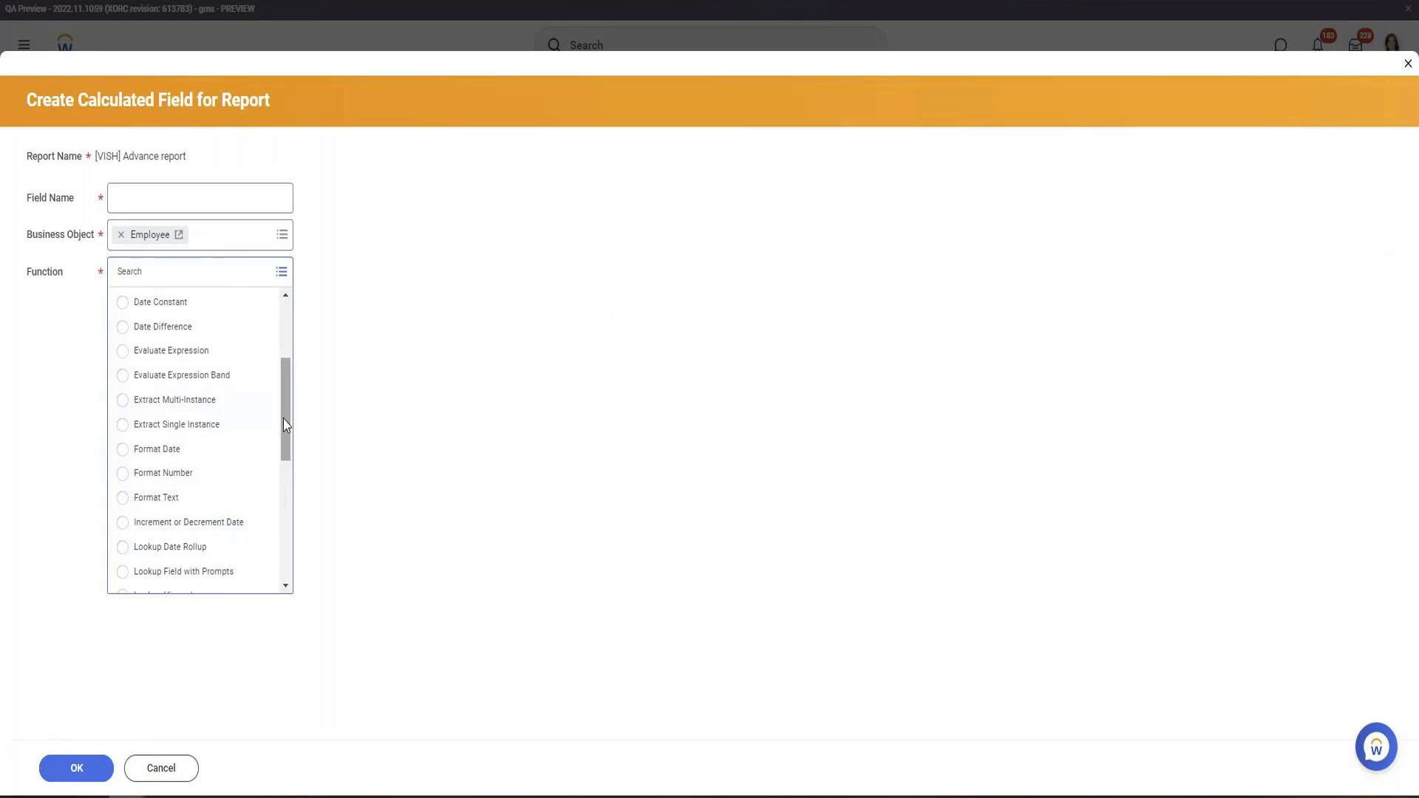
drag(287, 422, 293, 499)
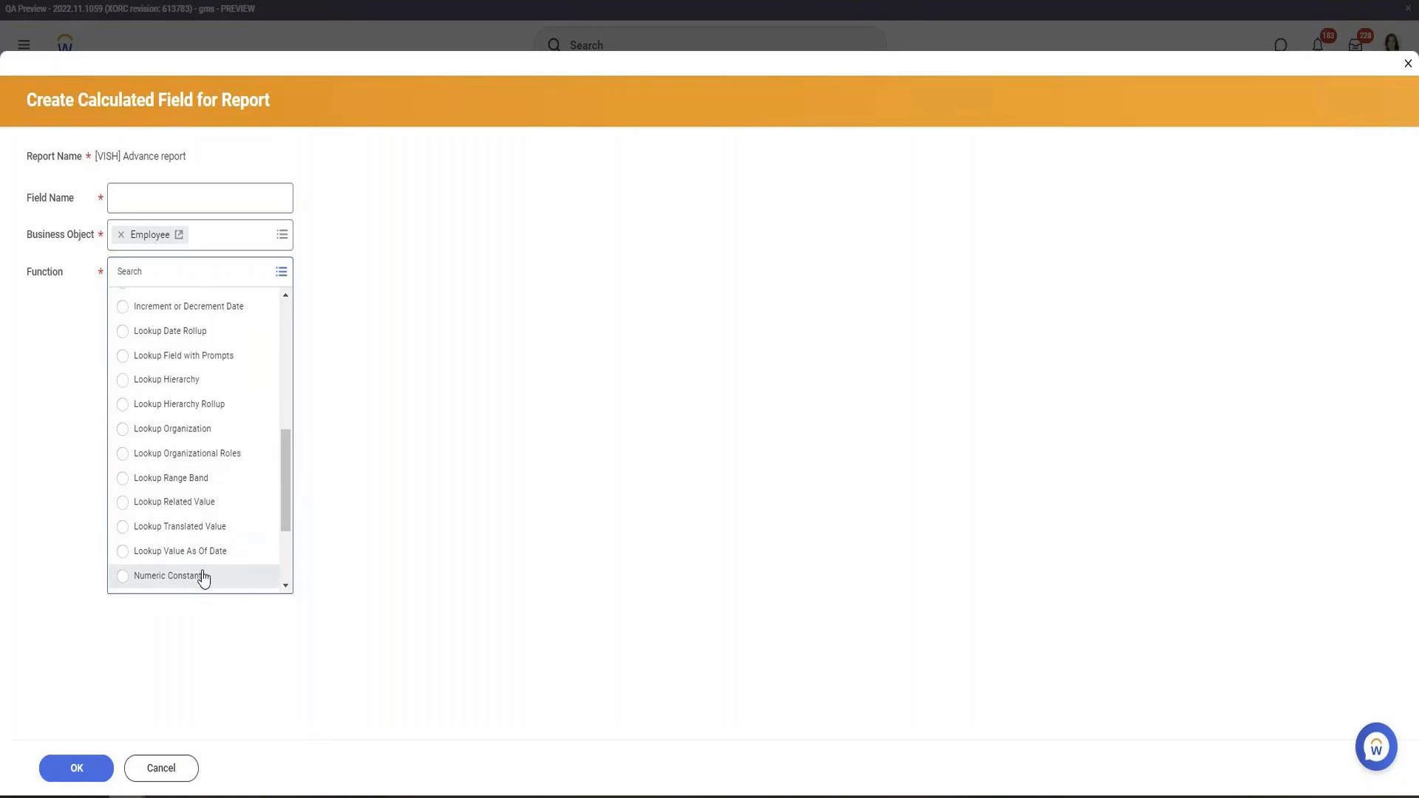
drag(290, 495, 276, 569)
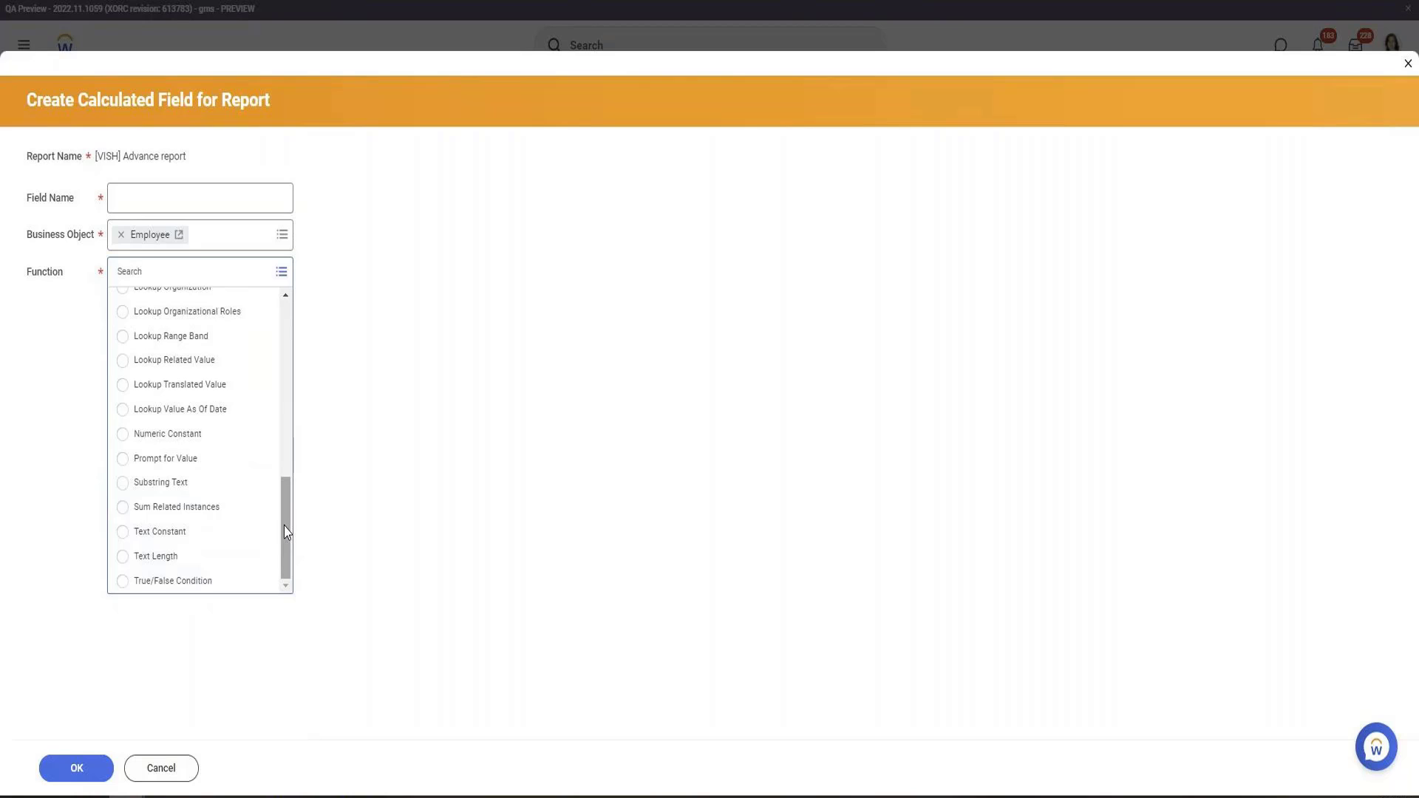
drag(283, 525, 313, 301)
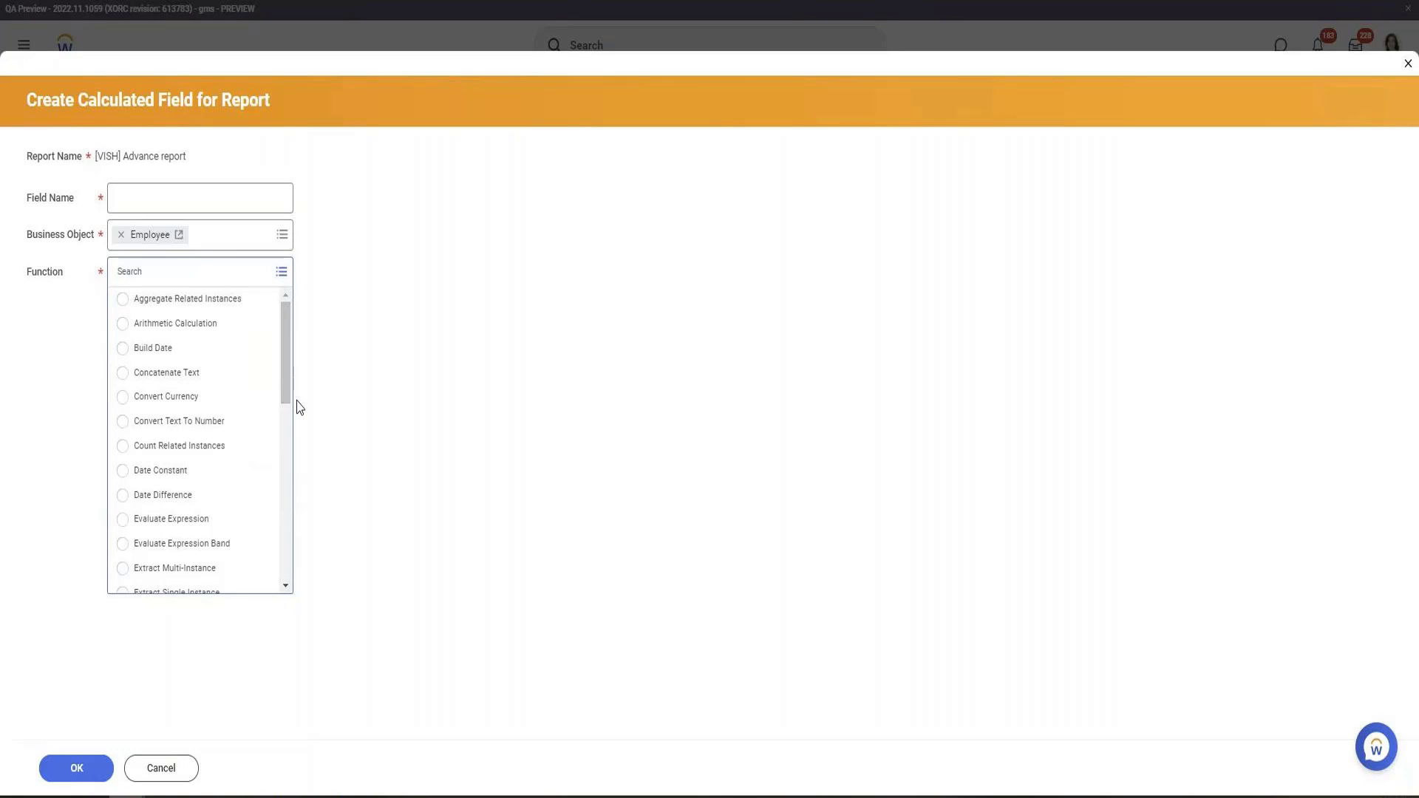
drag(291, 338, 306, 522)
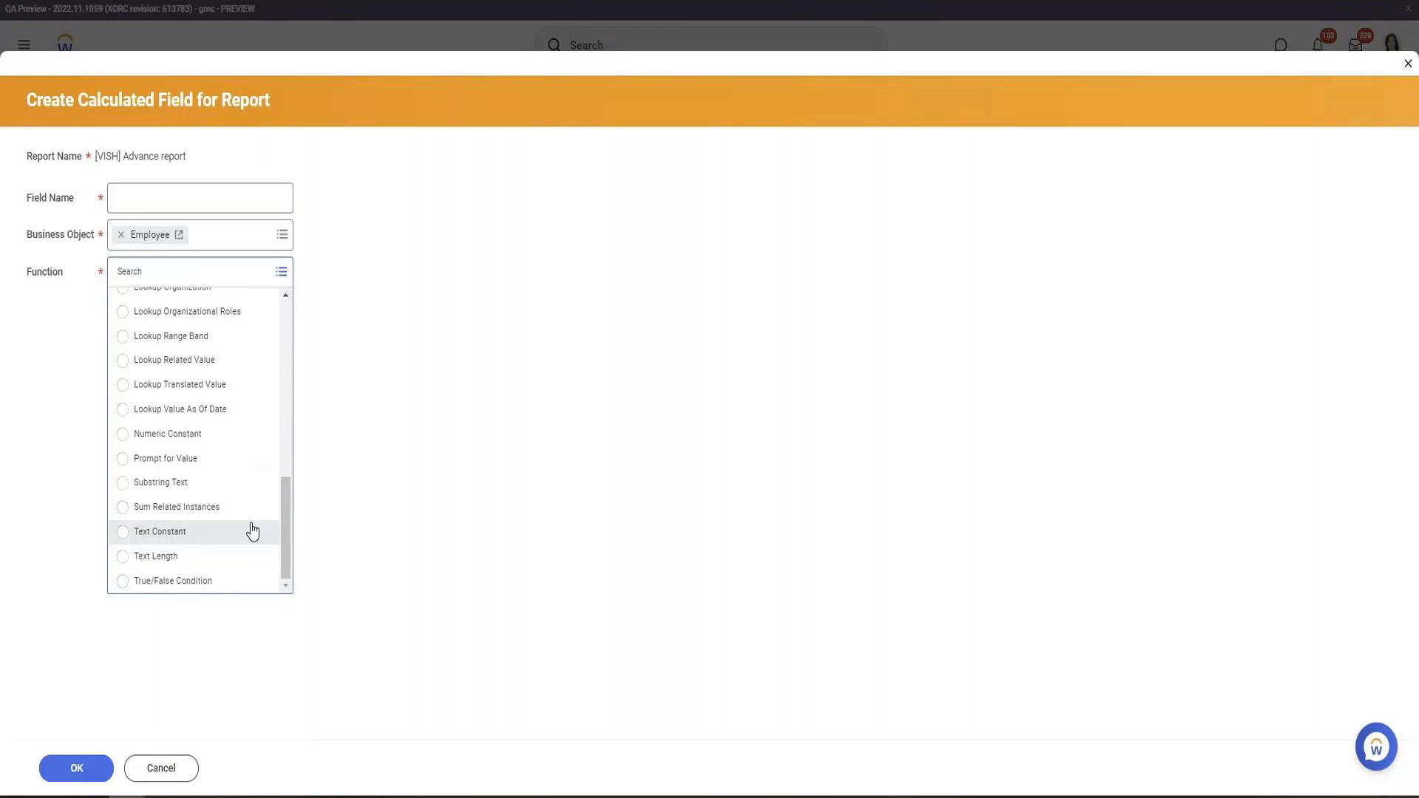
scroll(251, 526, up, 3)
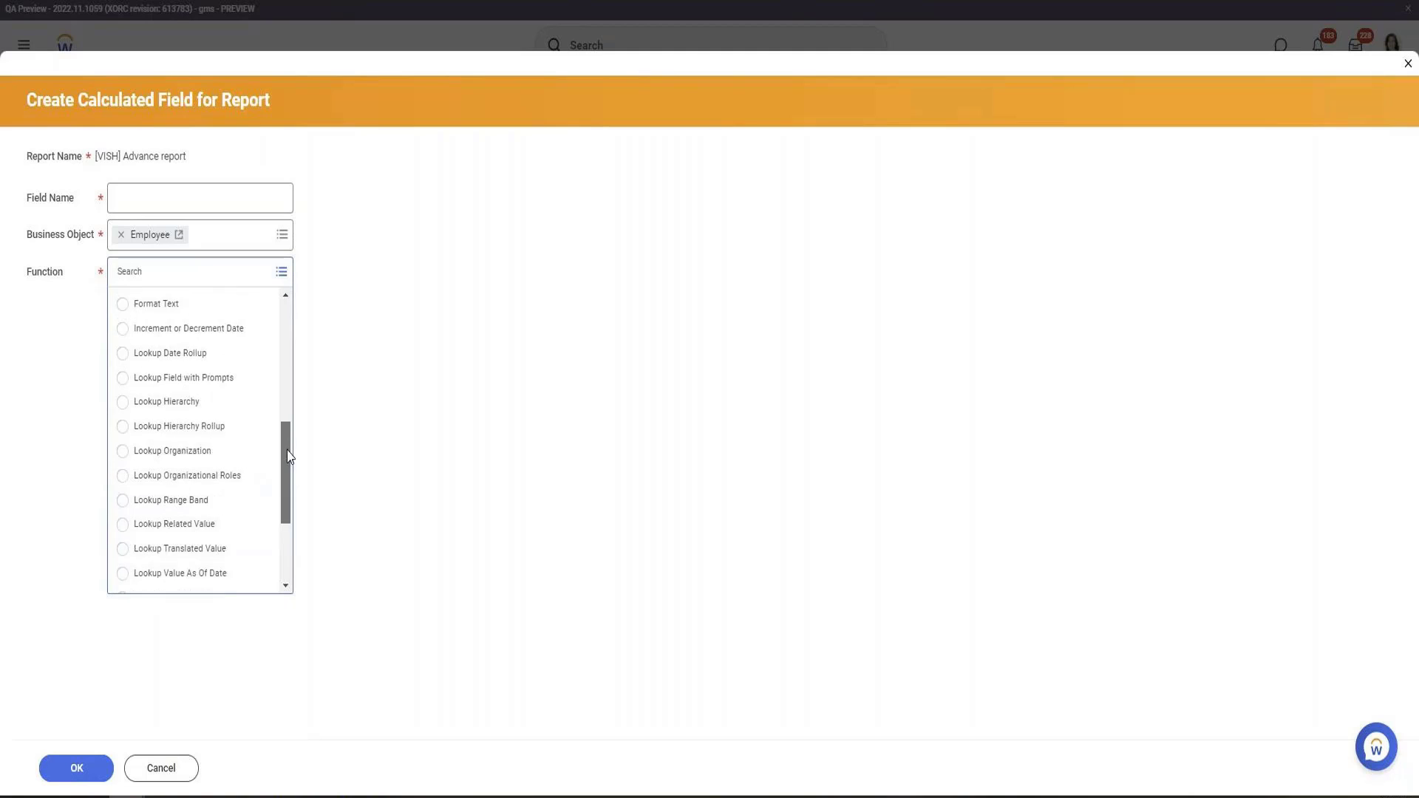
drag(289, 456, 294, 386)
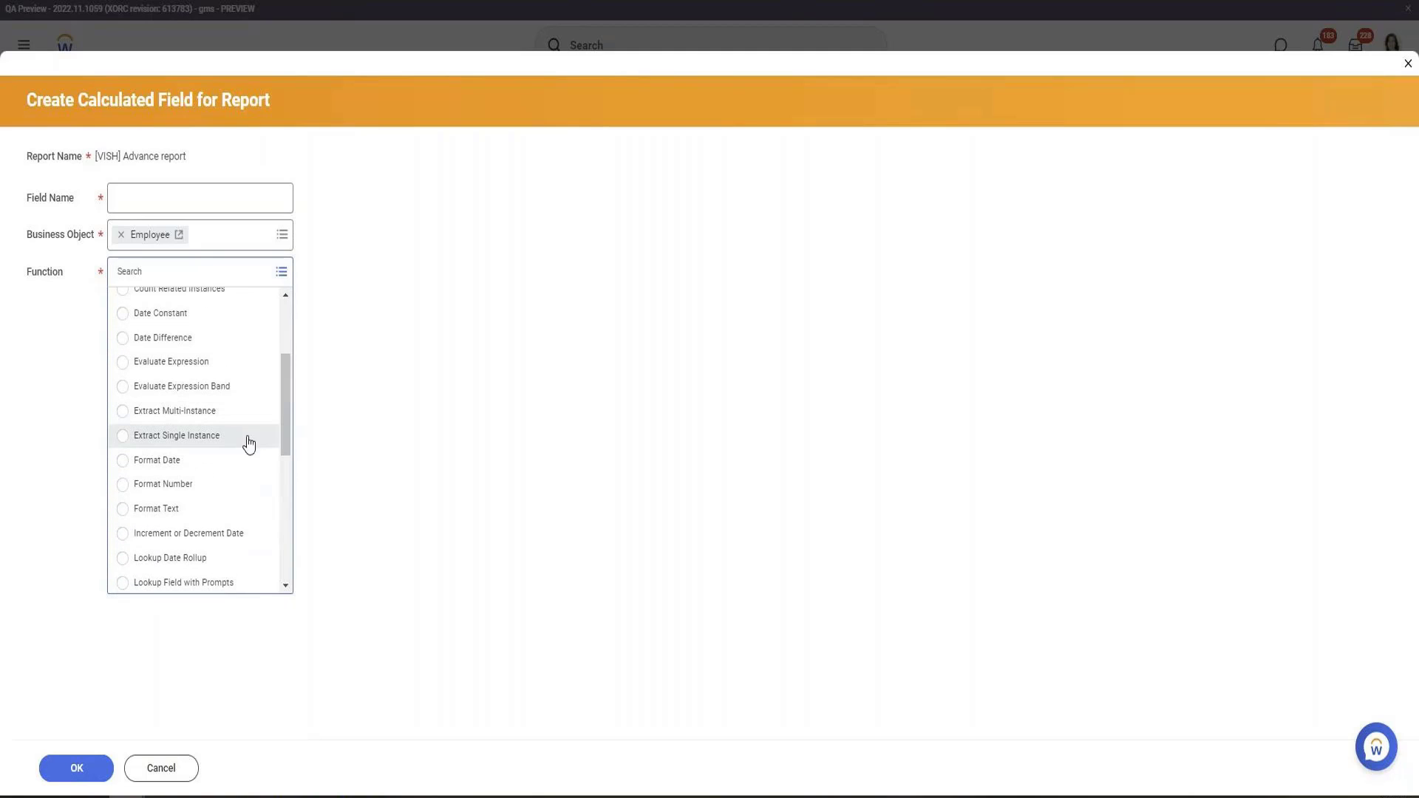
scroll(232, 413, up, 3)
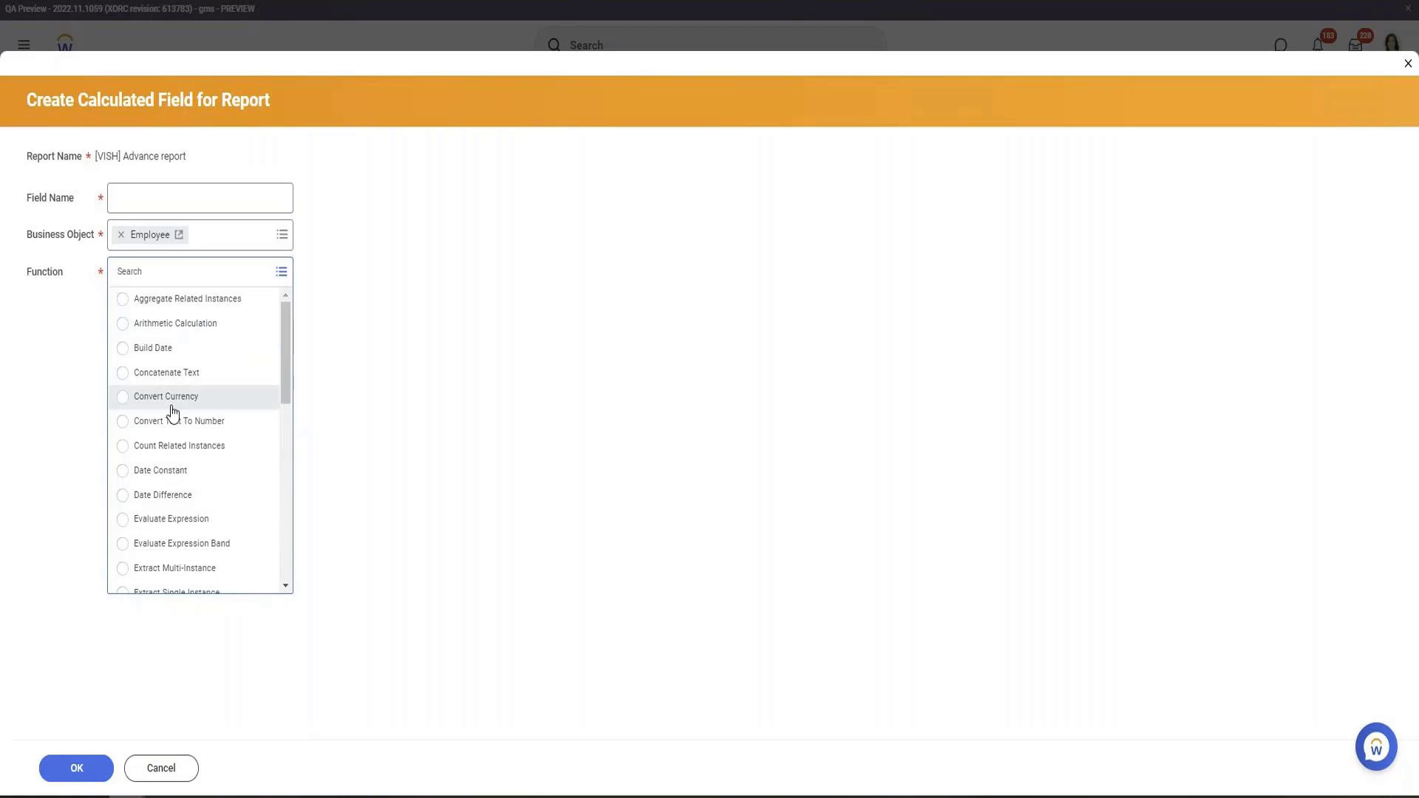
Step: Choose the Count Related Instances function, name the calculated field Dependent Count, and continue to its definition
click(189, 453)
click(193, 198)
text(De)
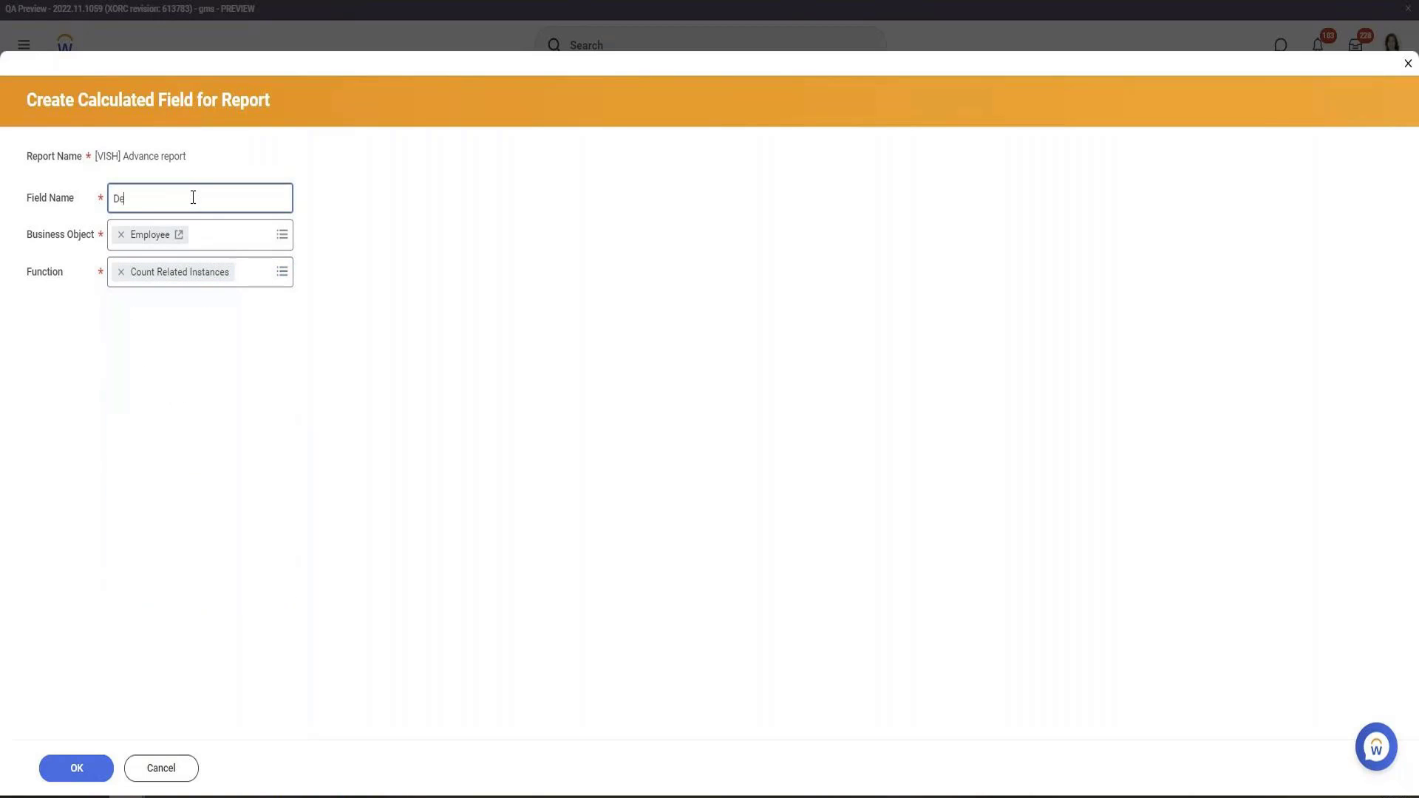
text(penden)
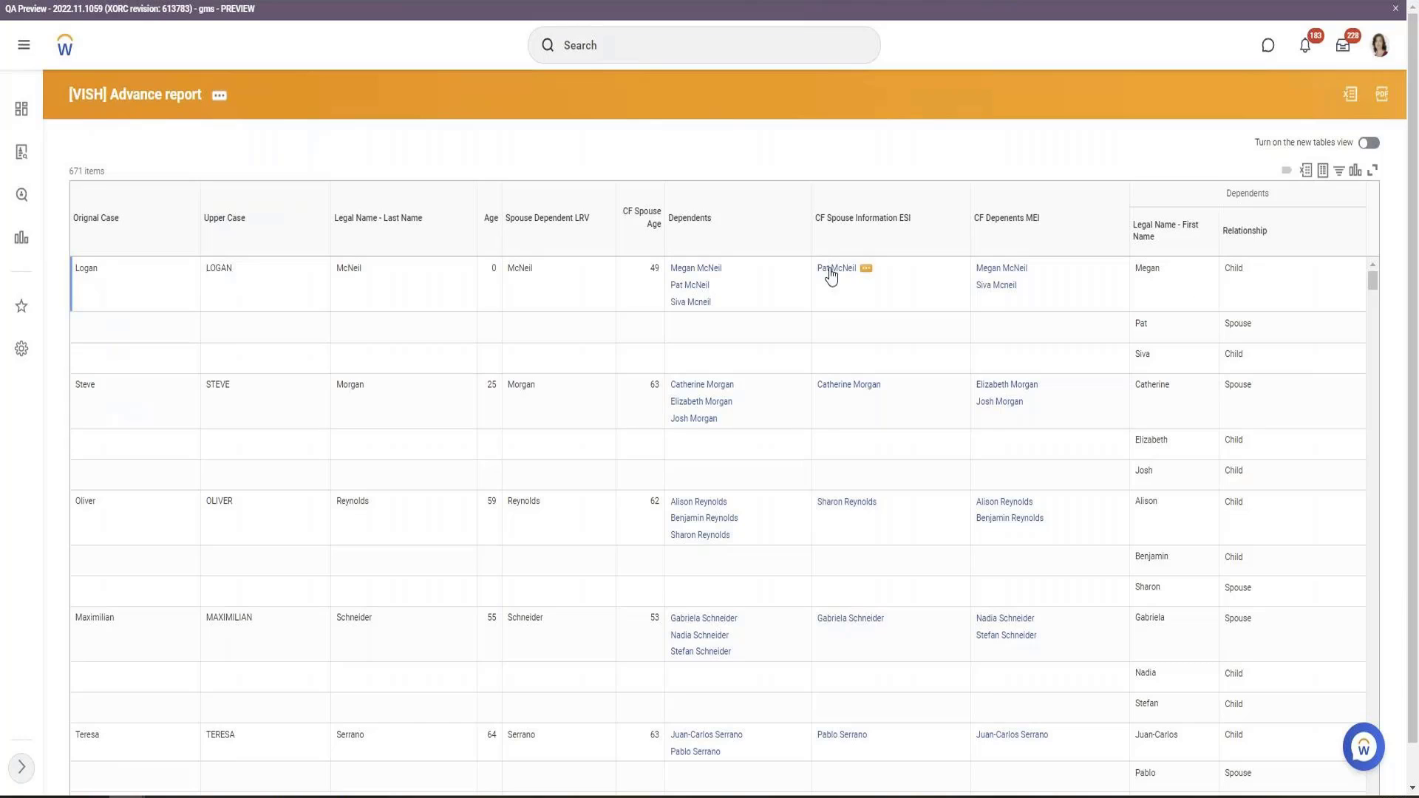
drag(722, 219, 663, 220)
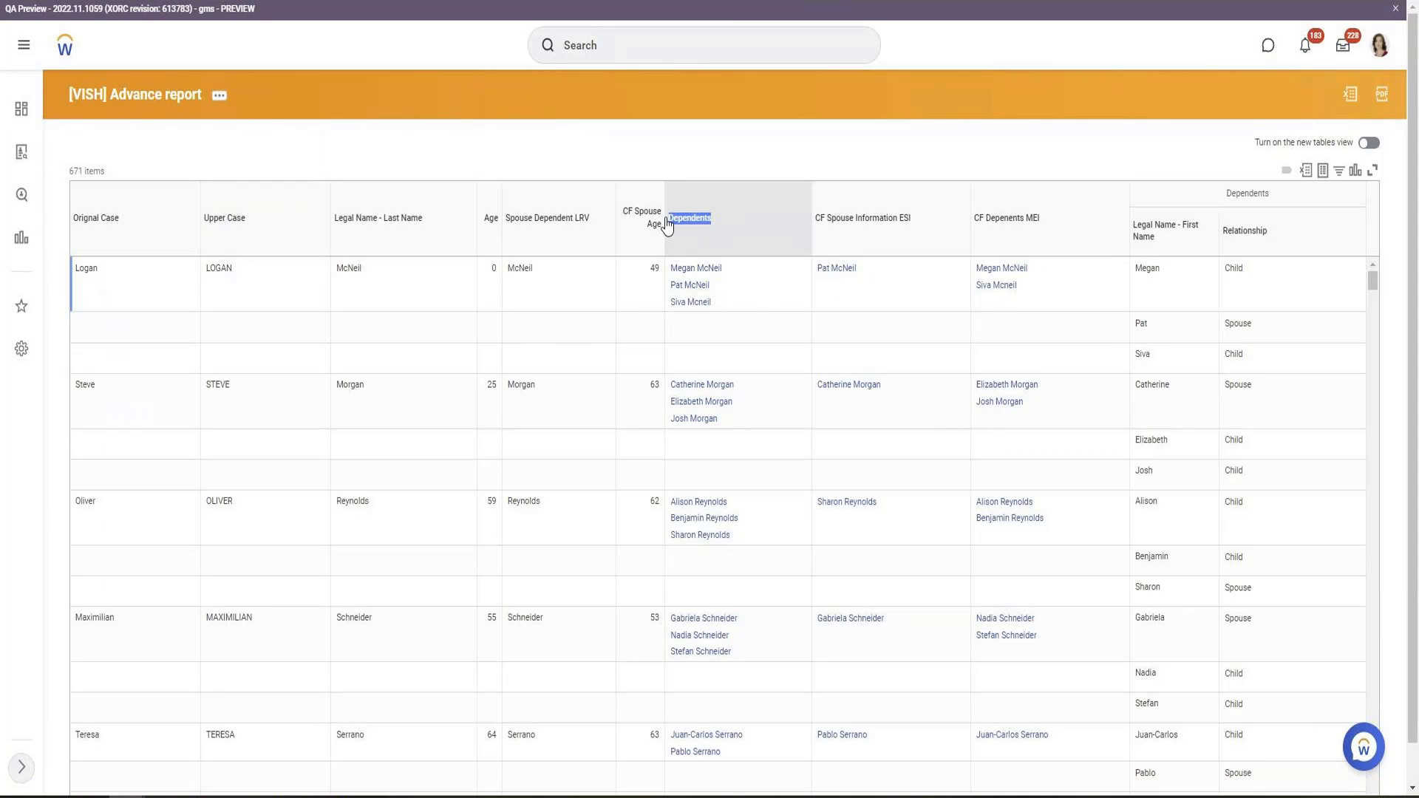
click(708, 233)
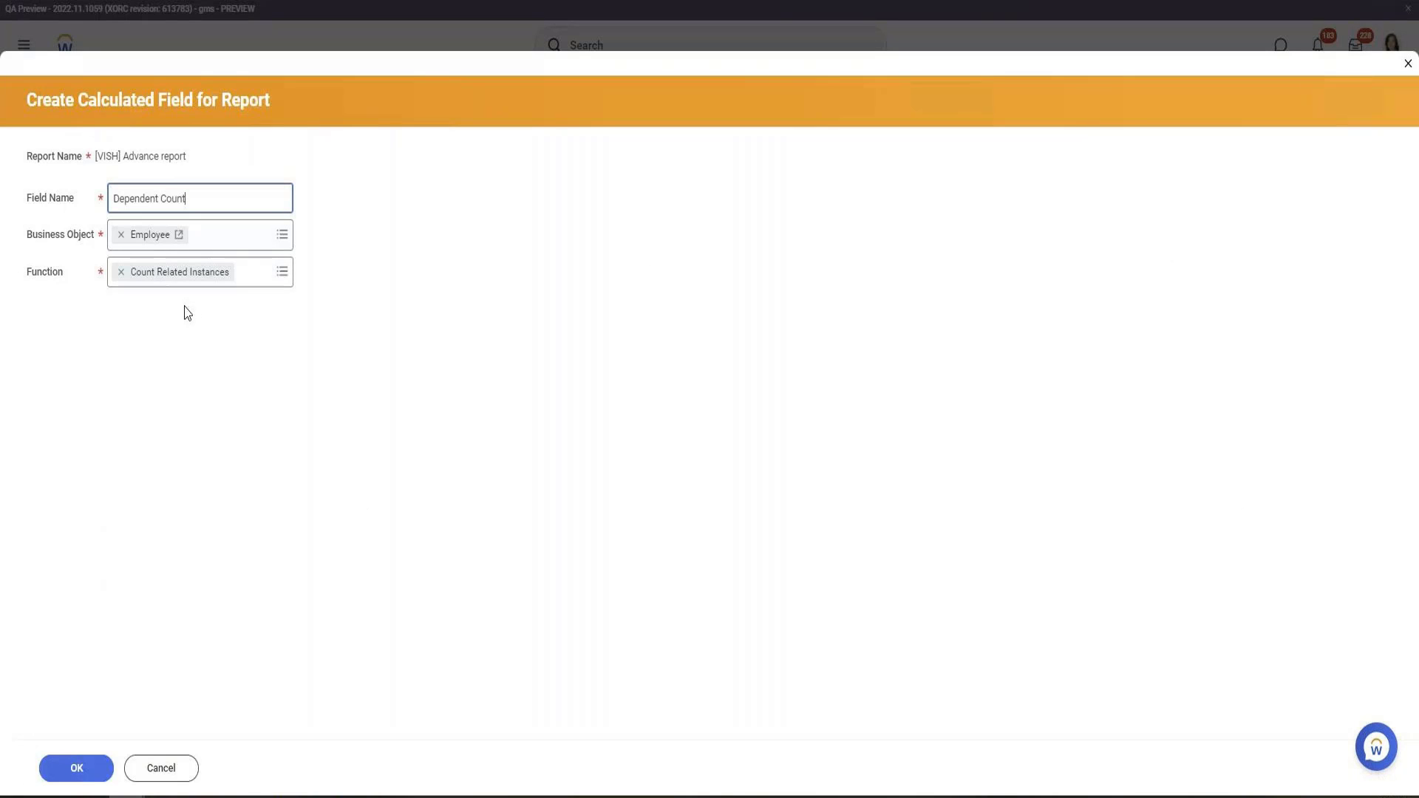
click(91, 776)
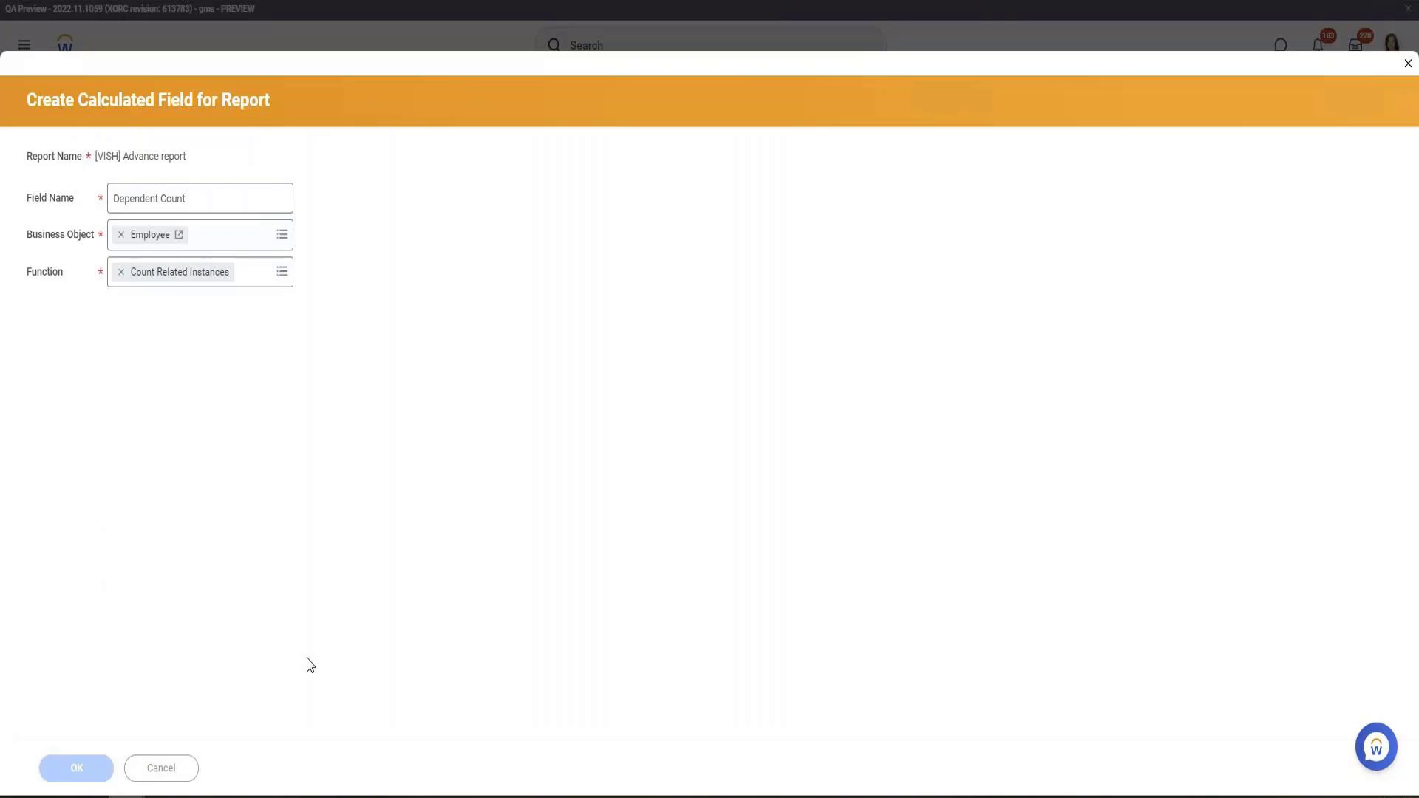
Step: Set the related field of Dependent Count to Dependents and save the calculated field
click(258, 340)
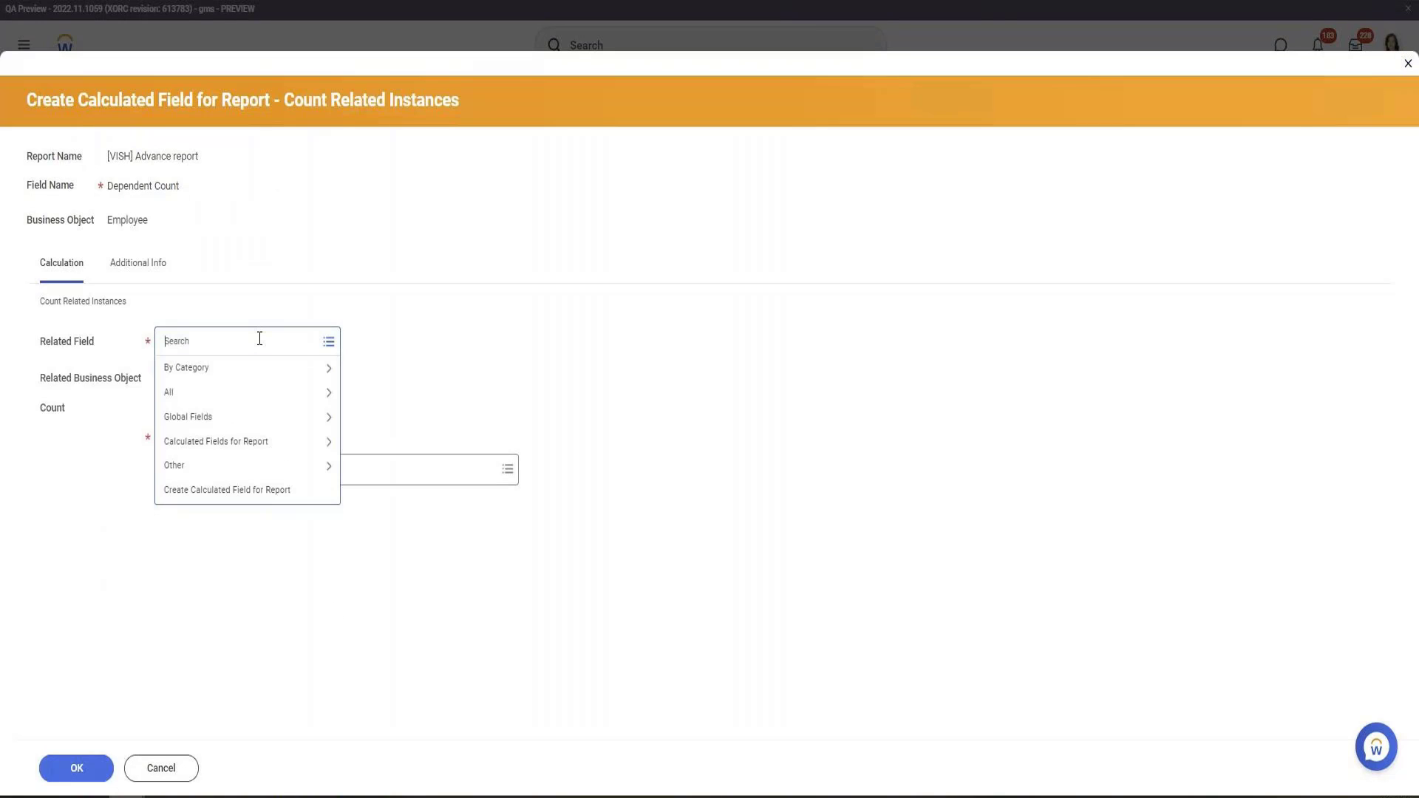
text(depend)
key(Return)
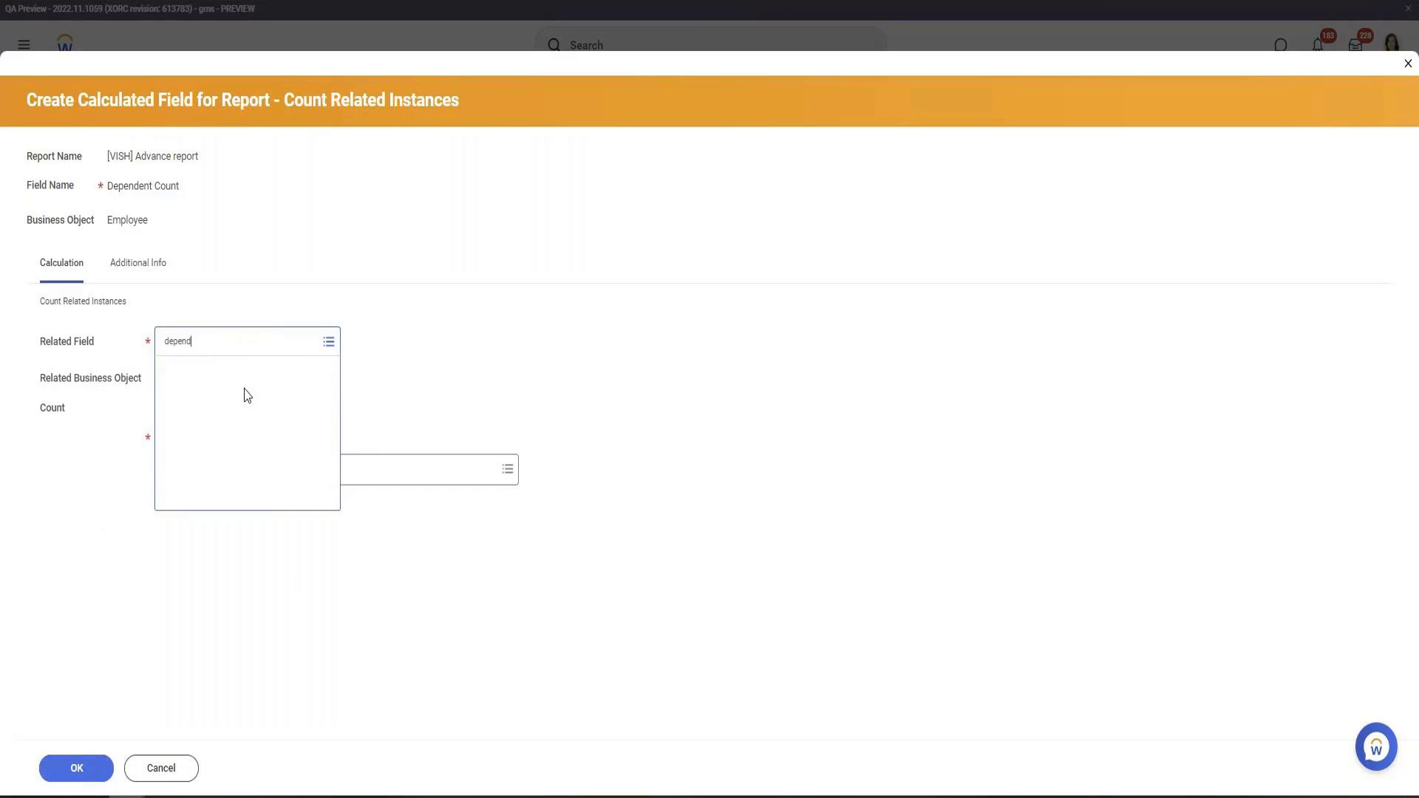
click(221, 432)
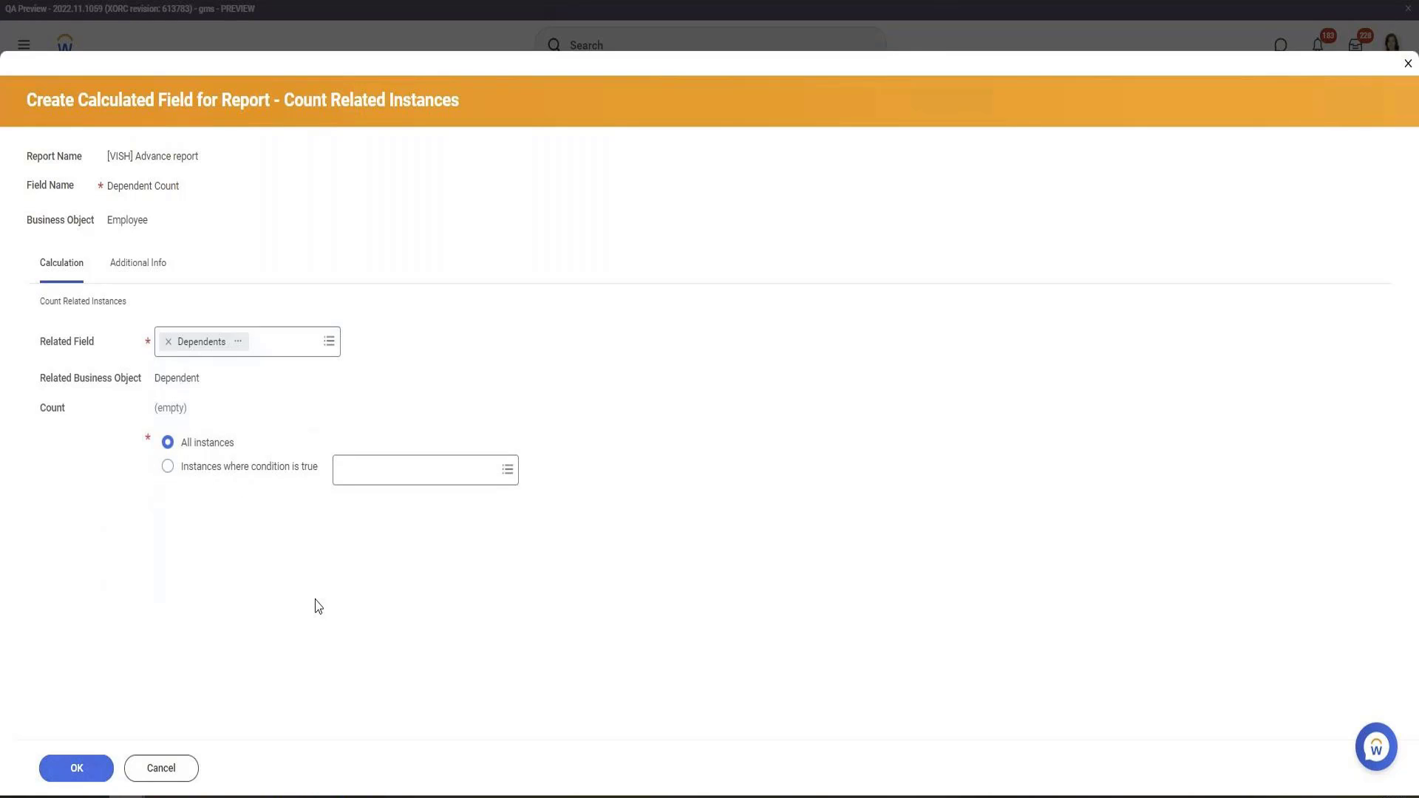
click(80, 765)
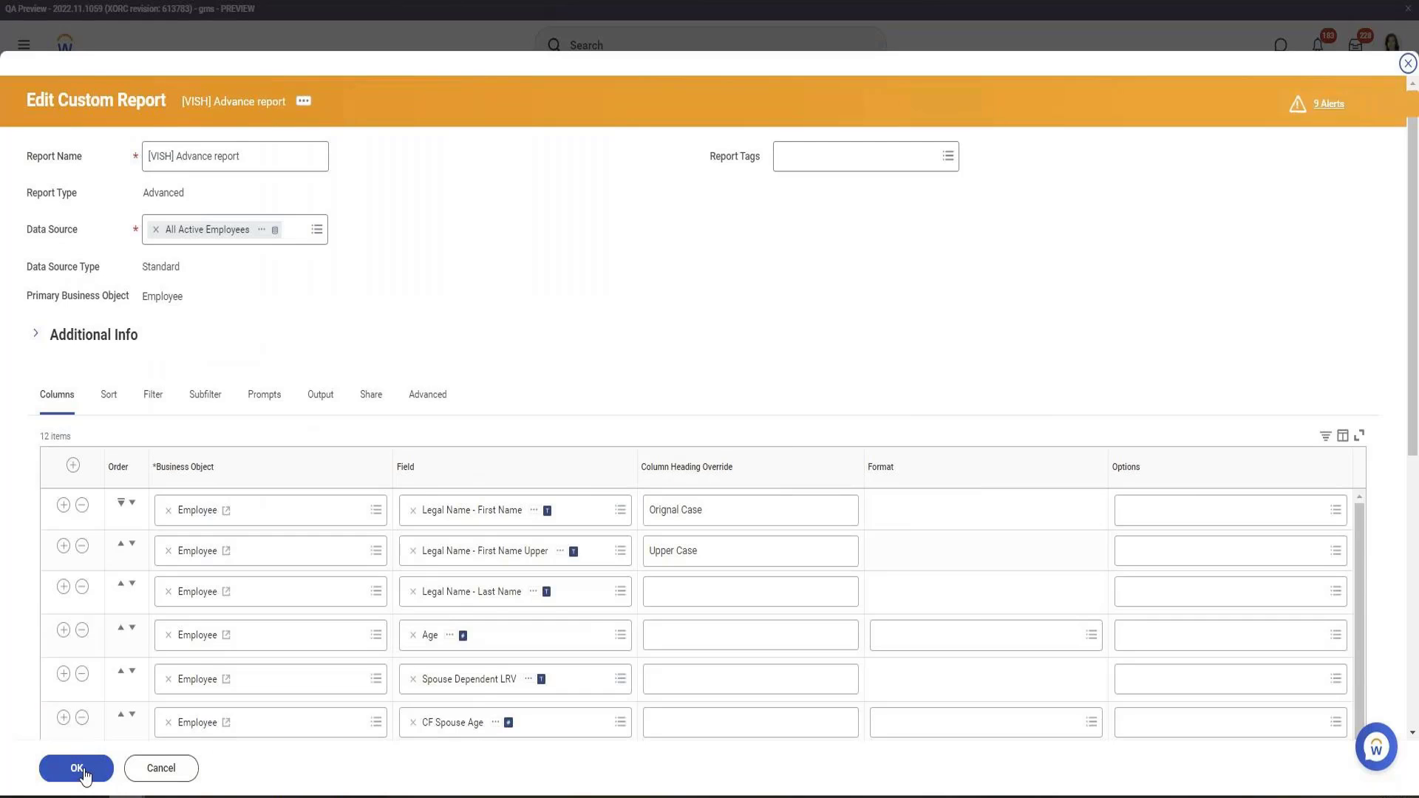
Step: Save the edited [VISH] Advance report and check the Dependent Count column against the listed dependents in the results
click(75, 768)
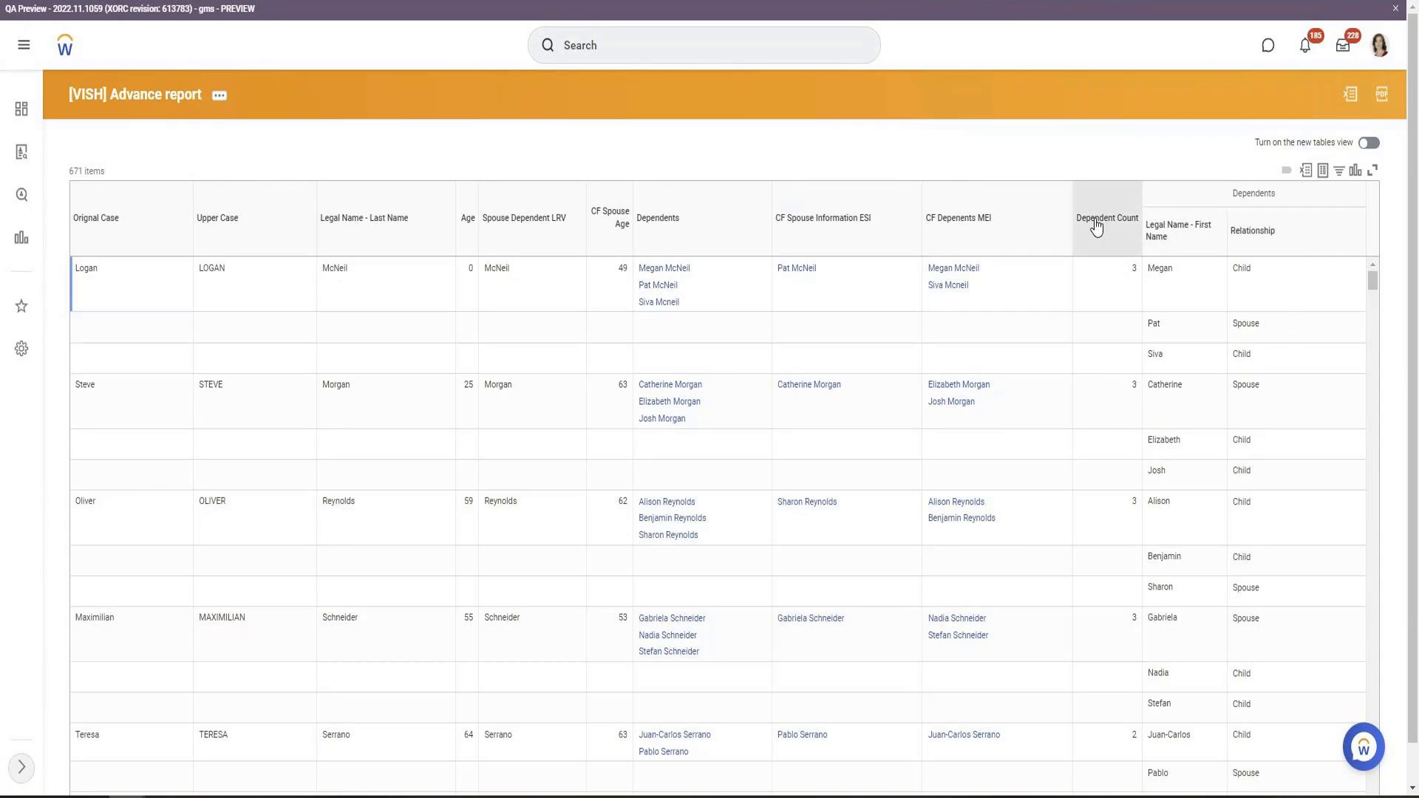
click(1096, 228)
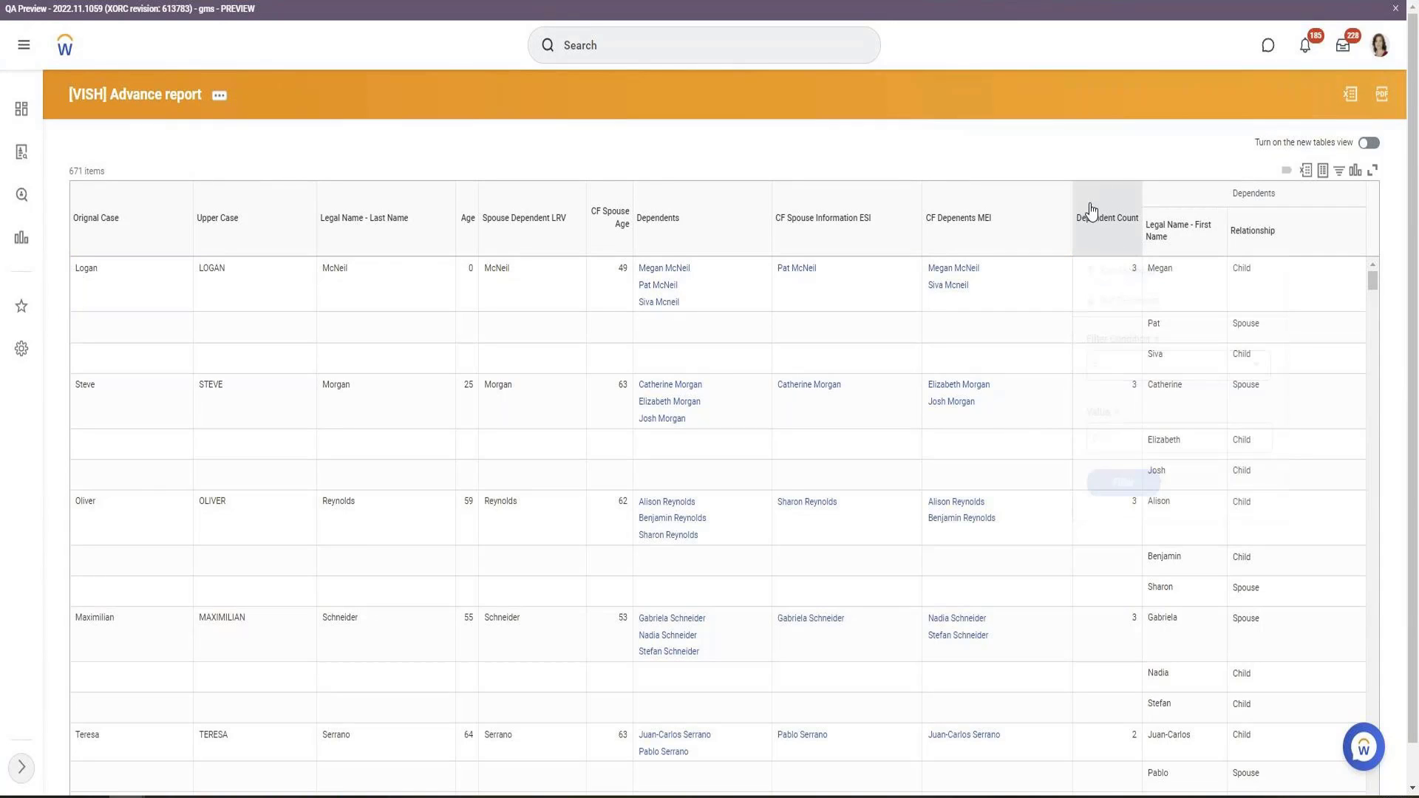
double_click(1134, 269)
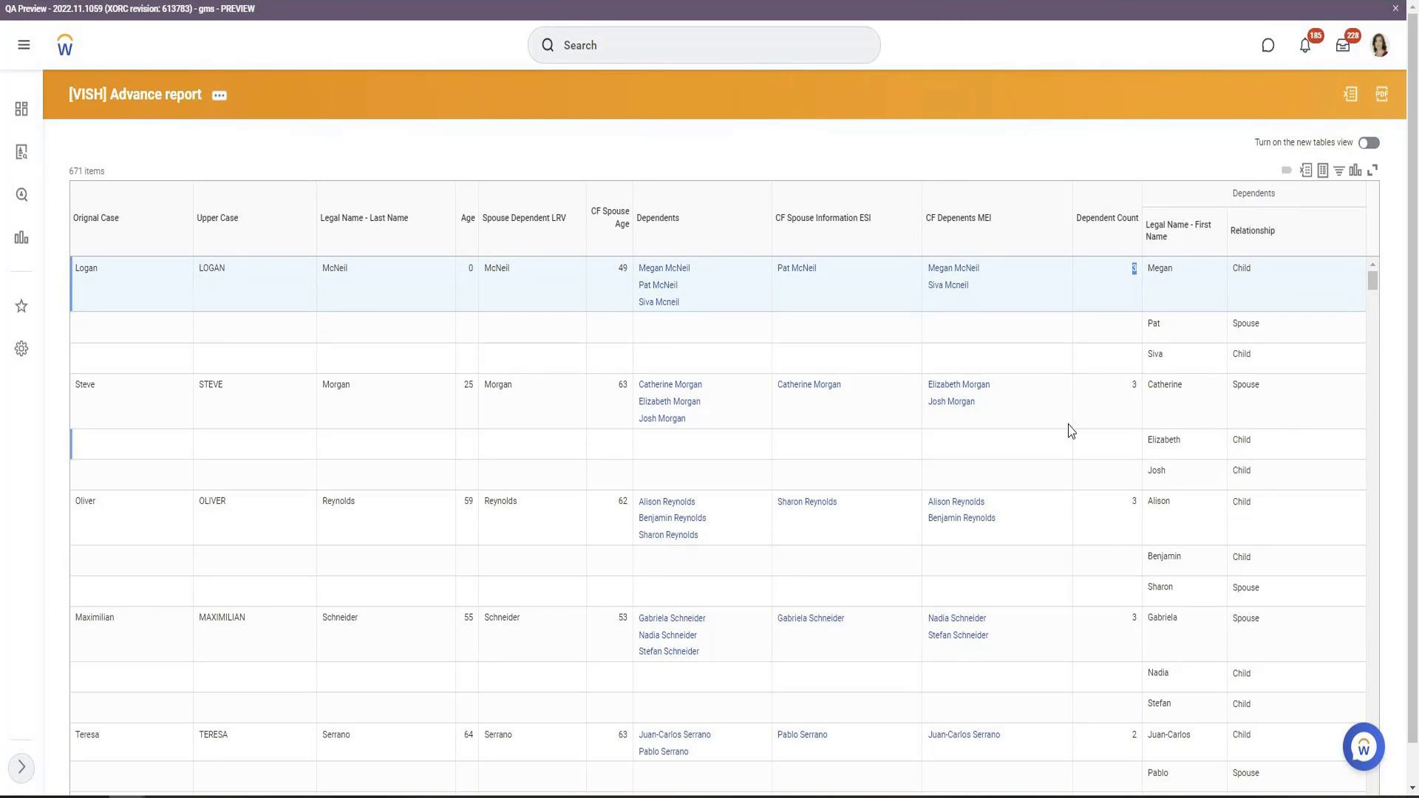
click(930, 231)
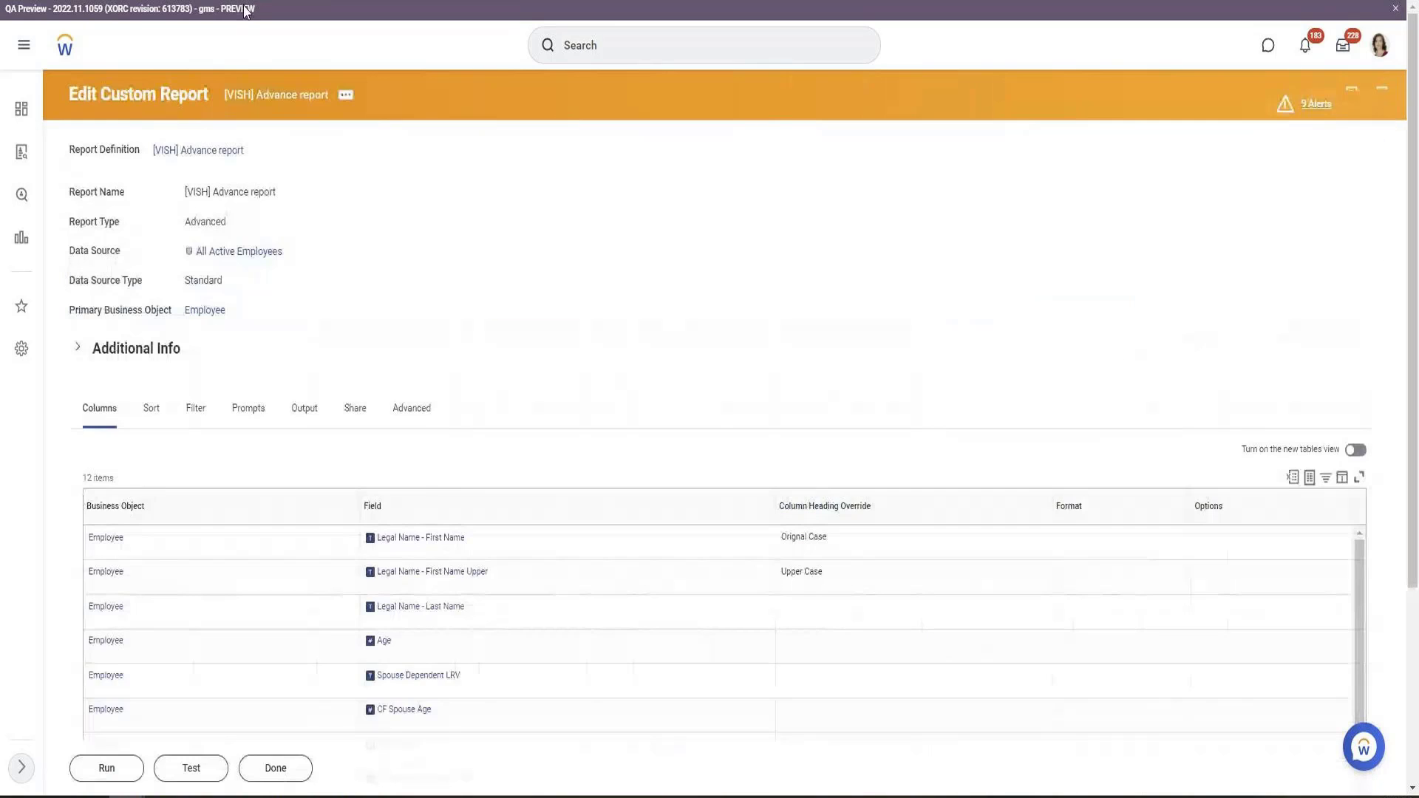
Step: Open the Dependent Count calculated field from the report's columns for editing, and copy the "CF Depenents MEI" heading from the report output
scroll(345, 330, down, 4)
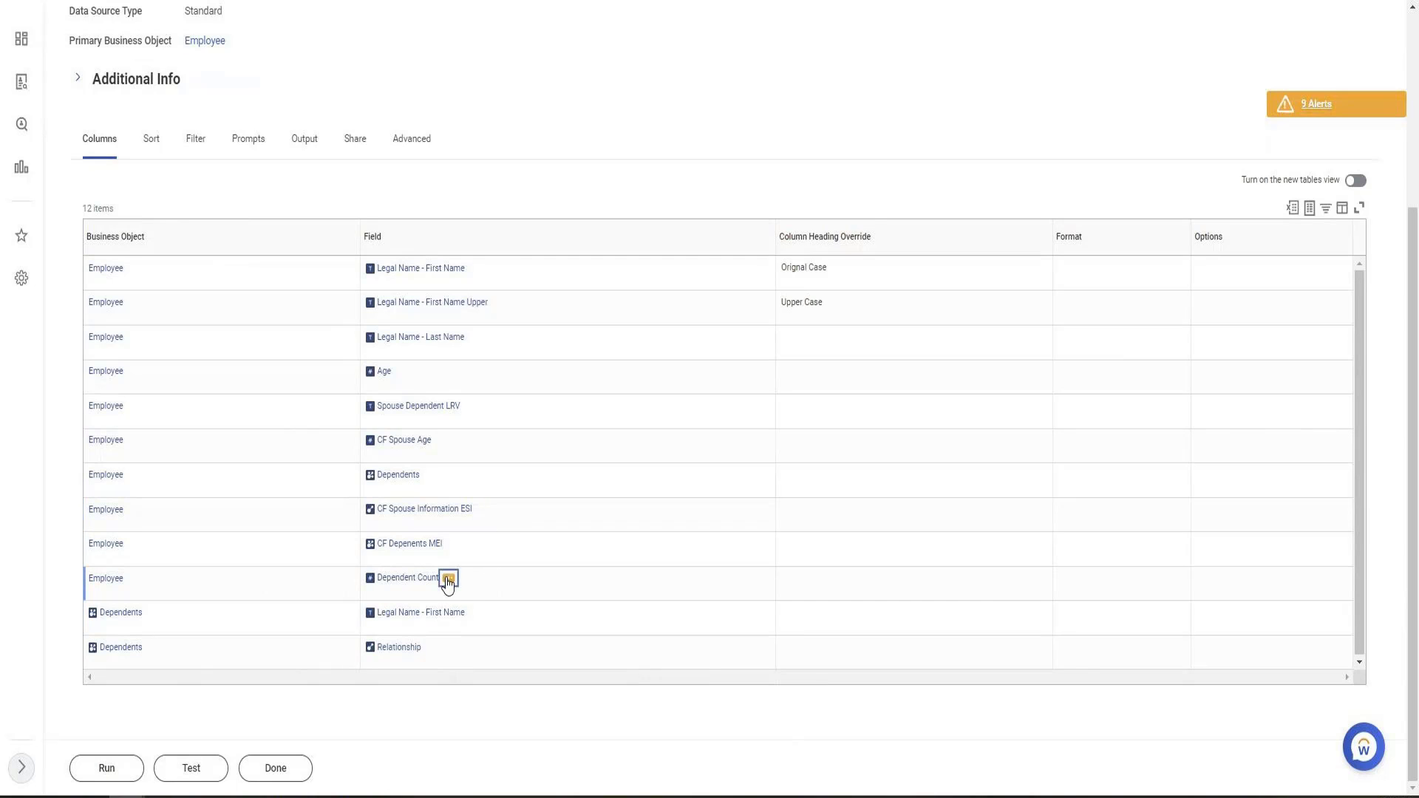
click(447, 581)
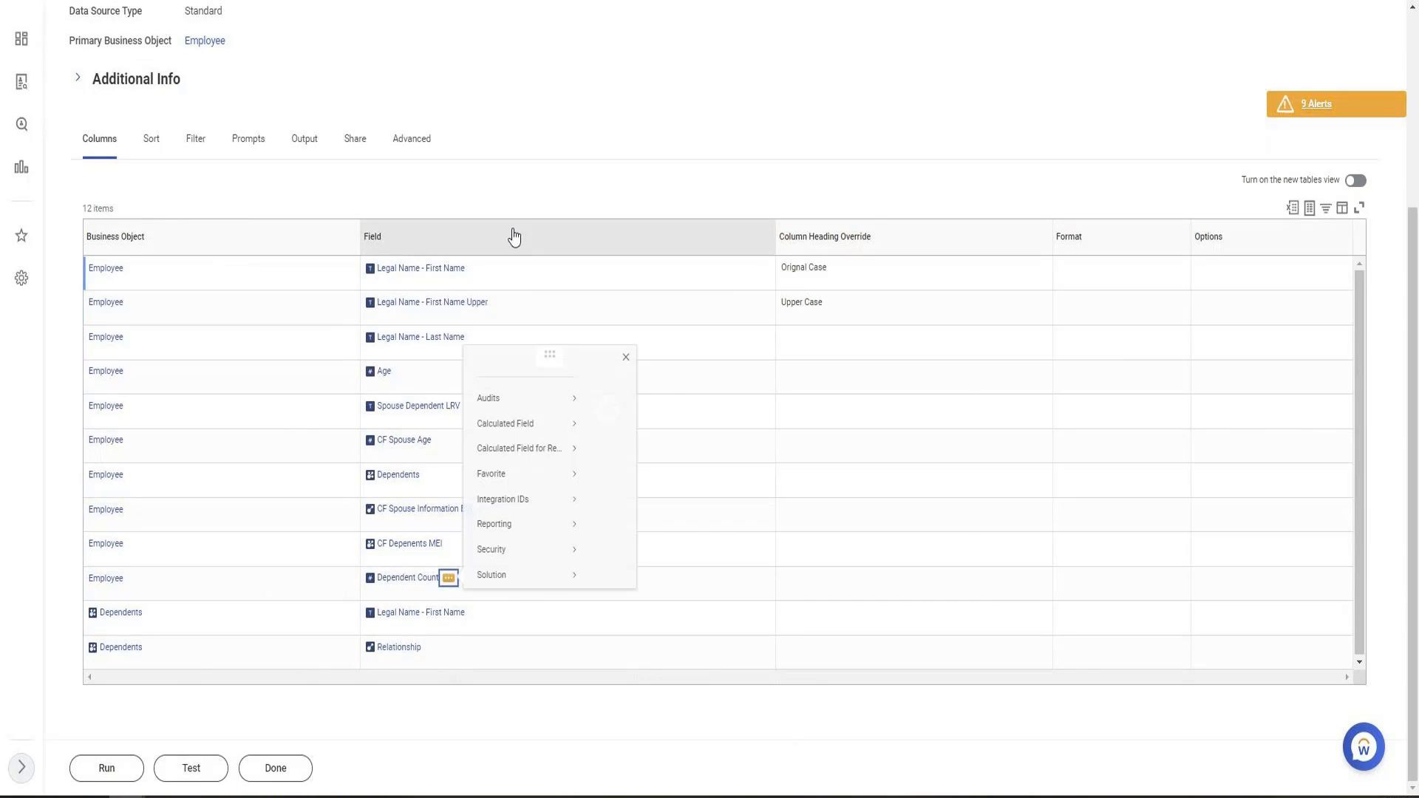
mouse_move(558, 436)
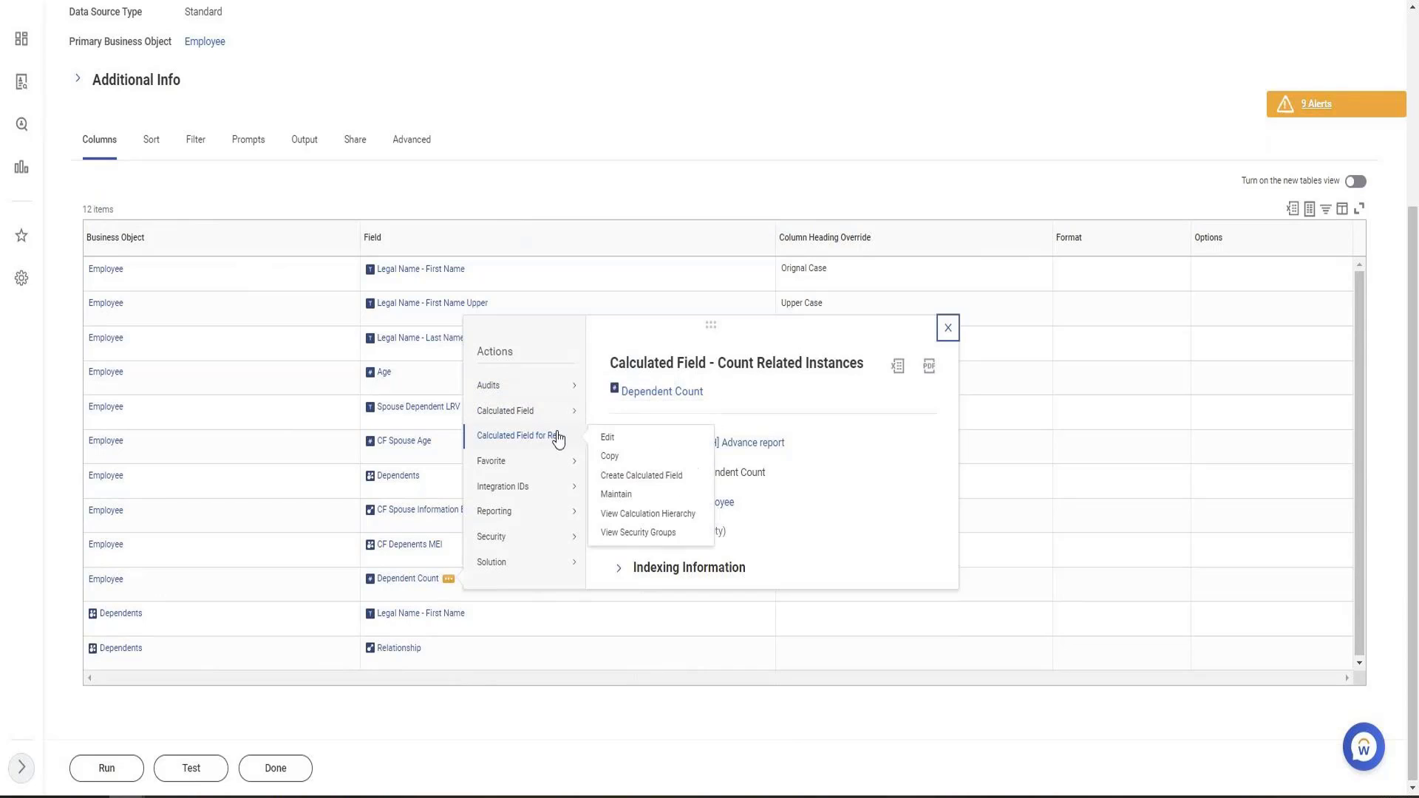
click(605, 438)
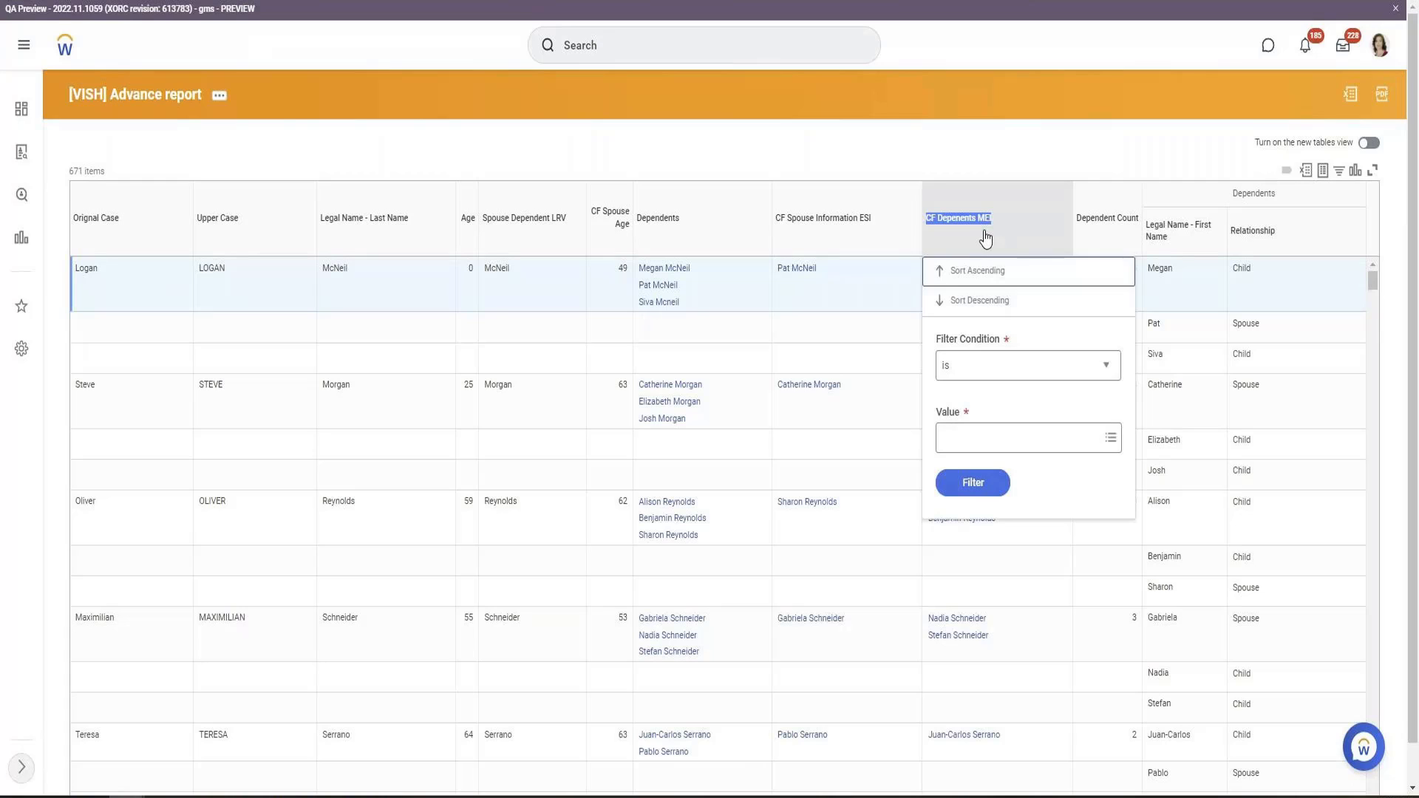
click(985, 238)
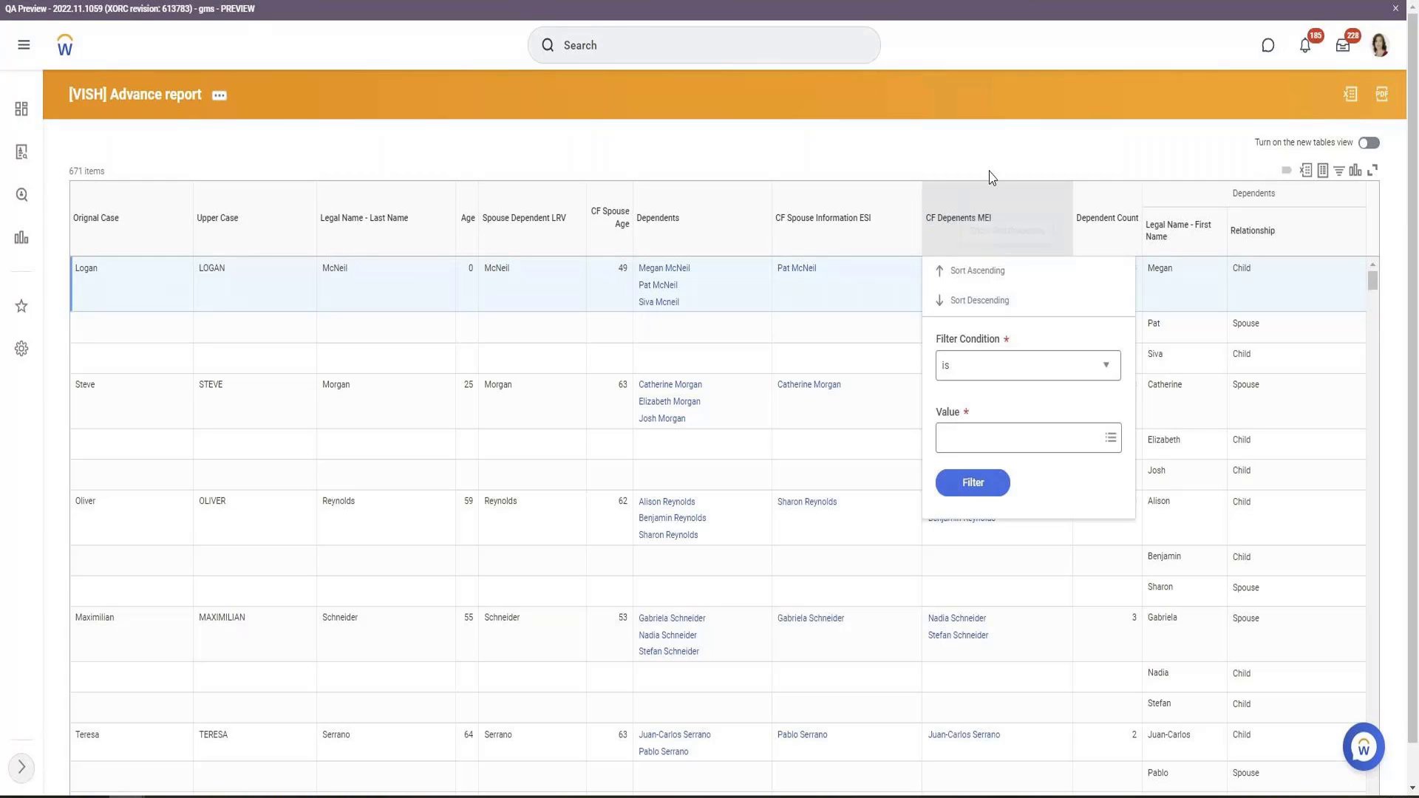
drag(990, 218, 930, 219)
key(ctrl+c)
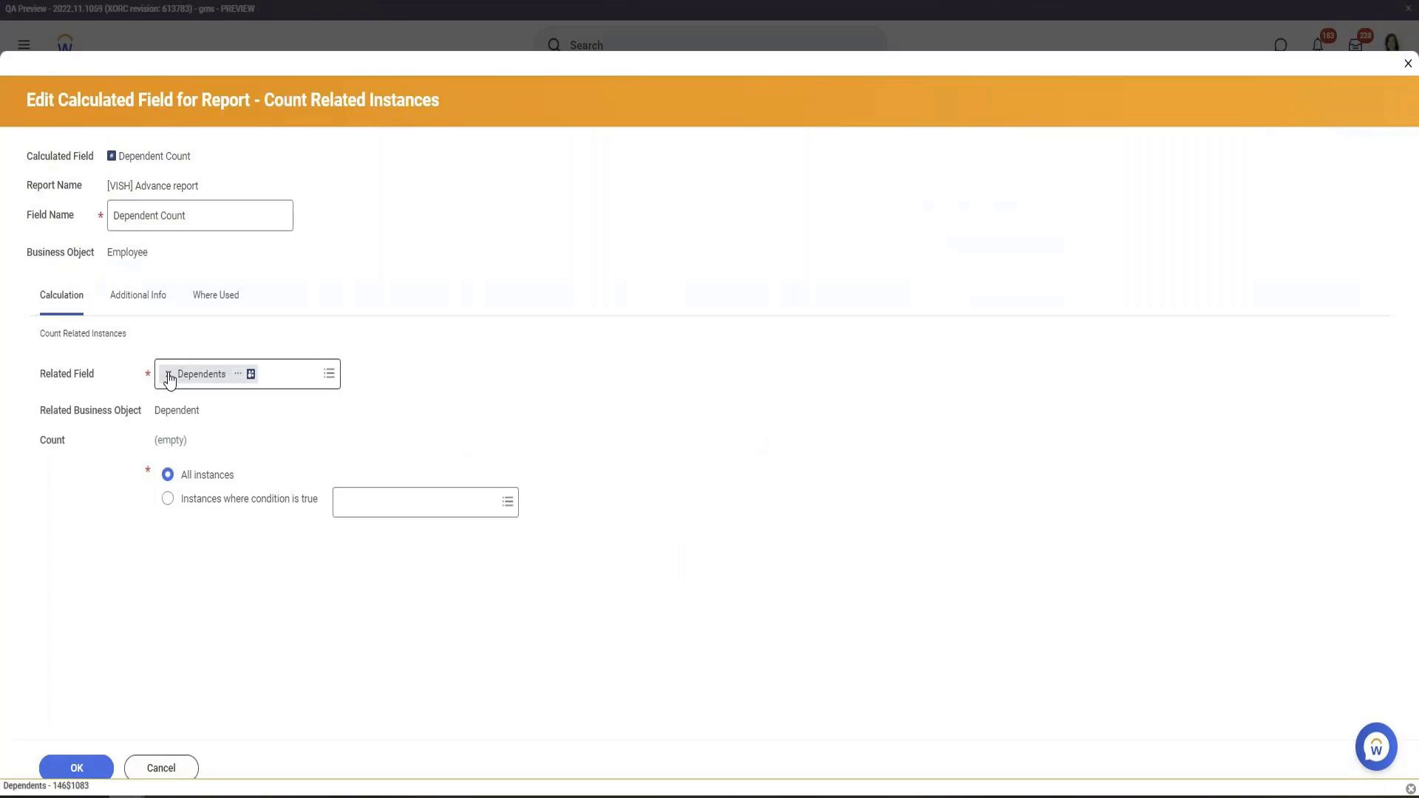
Step: Replace the Related Field of the Dependent Count calculated field with CF Depenents MEI and save the field
click(167, 374)
key(BackSpace)
key(ctrl+v)
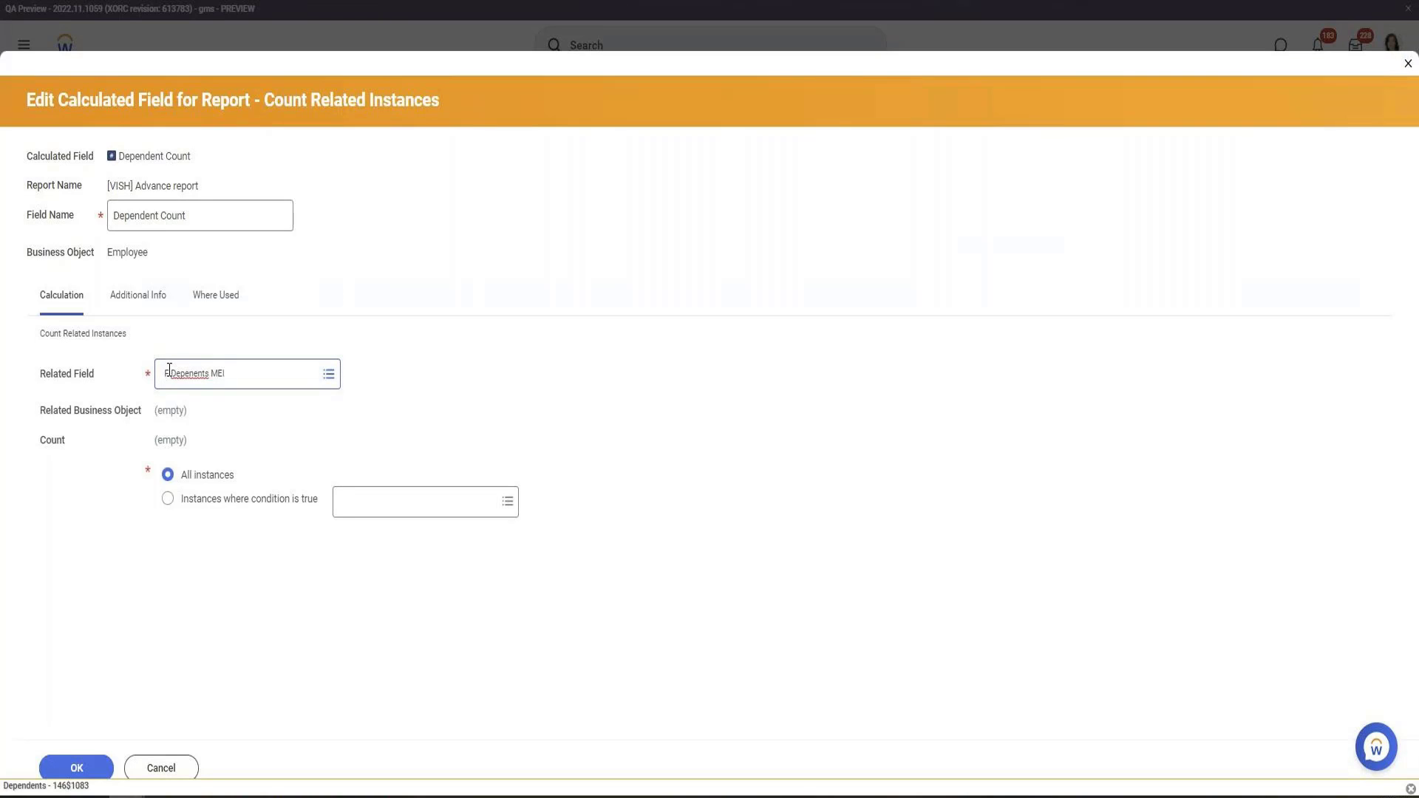
key(Return)
click(257, 377)
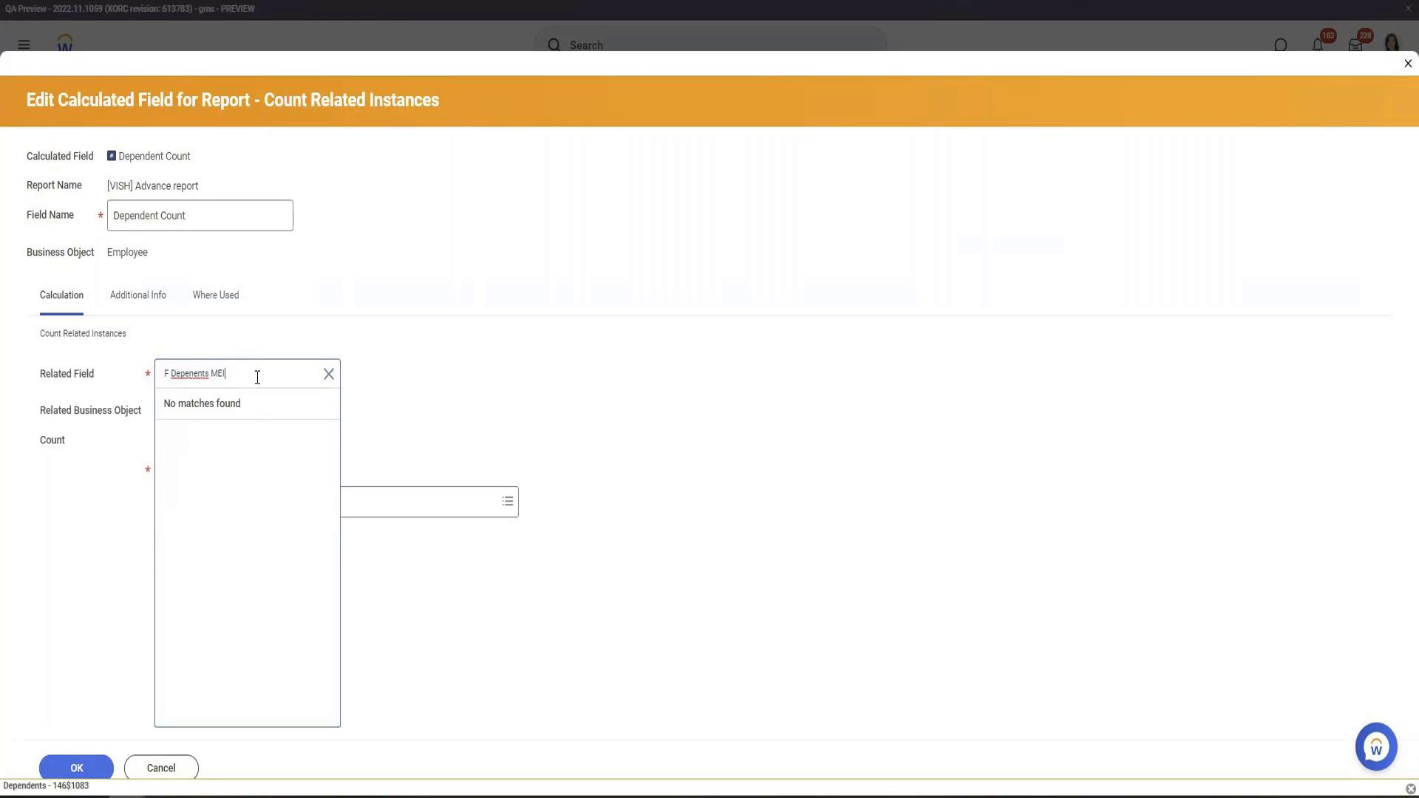
text(C)
key(Return)
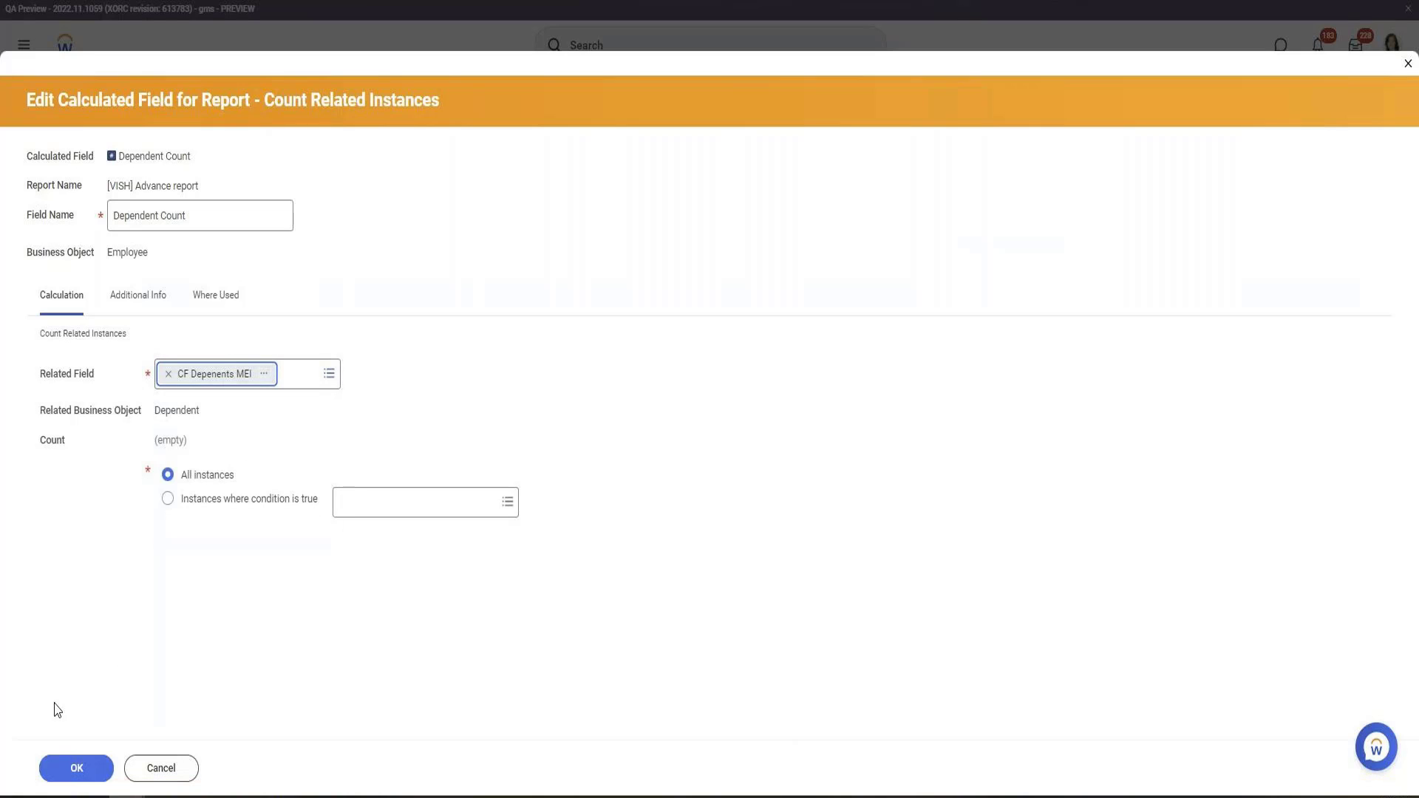
click(86, 770)
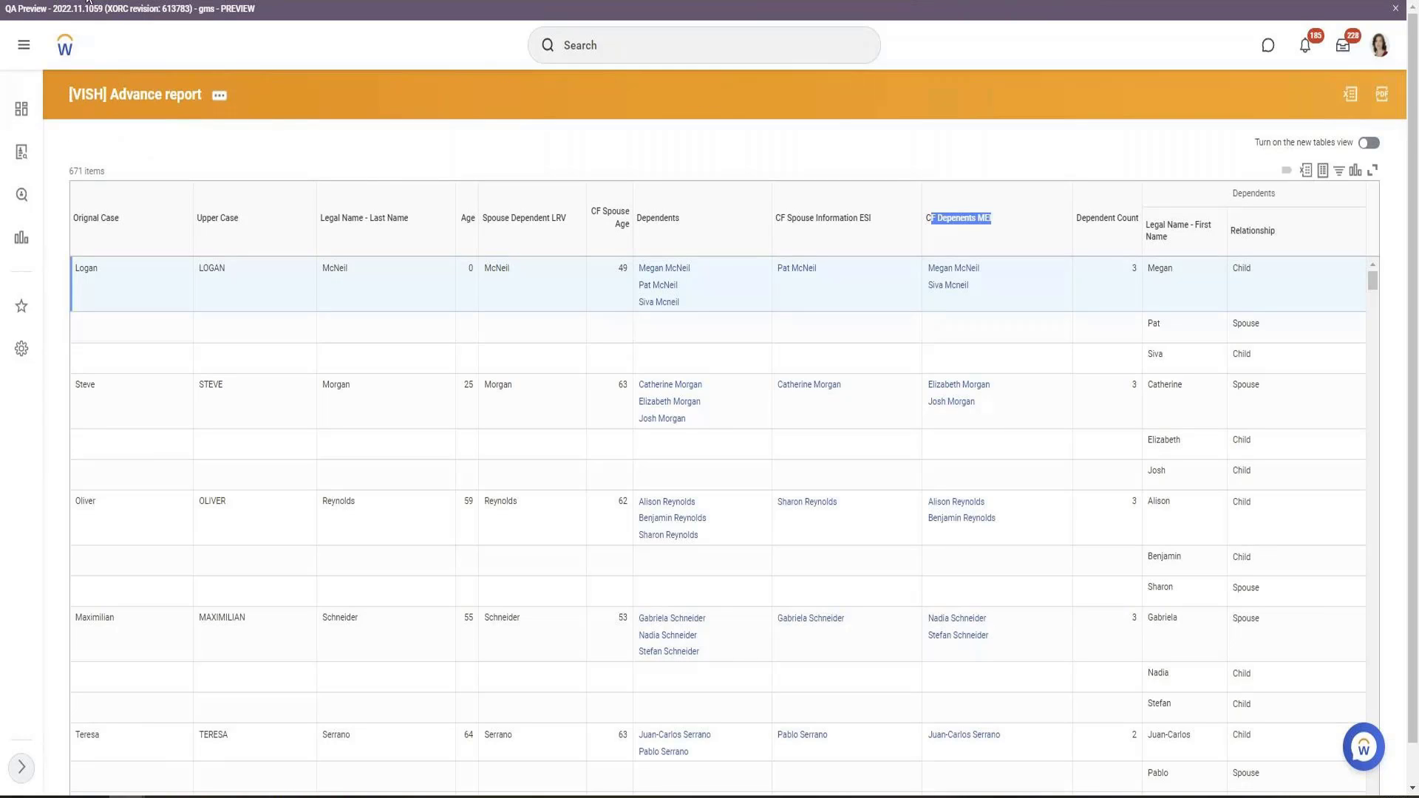
Step: Reload the Advance report output, check its Dependent Count values, and close the calculated field's save confirmation
click(87, 1)
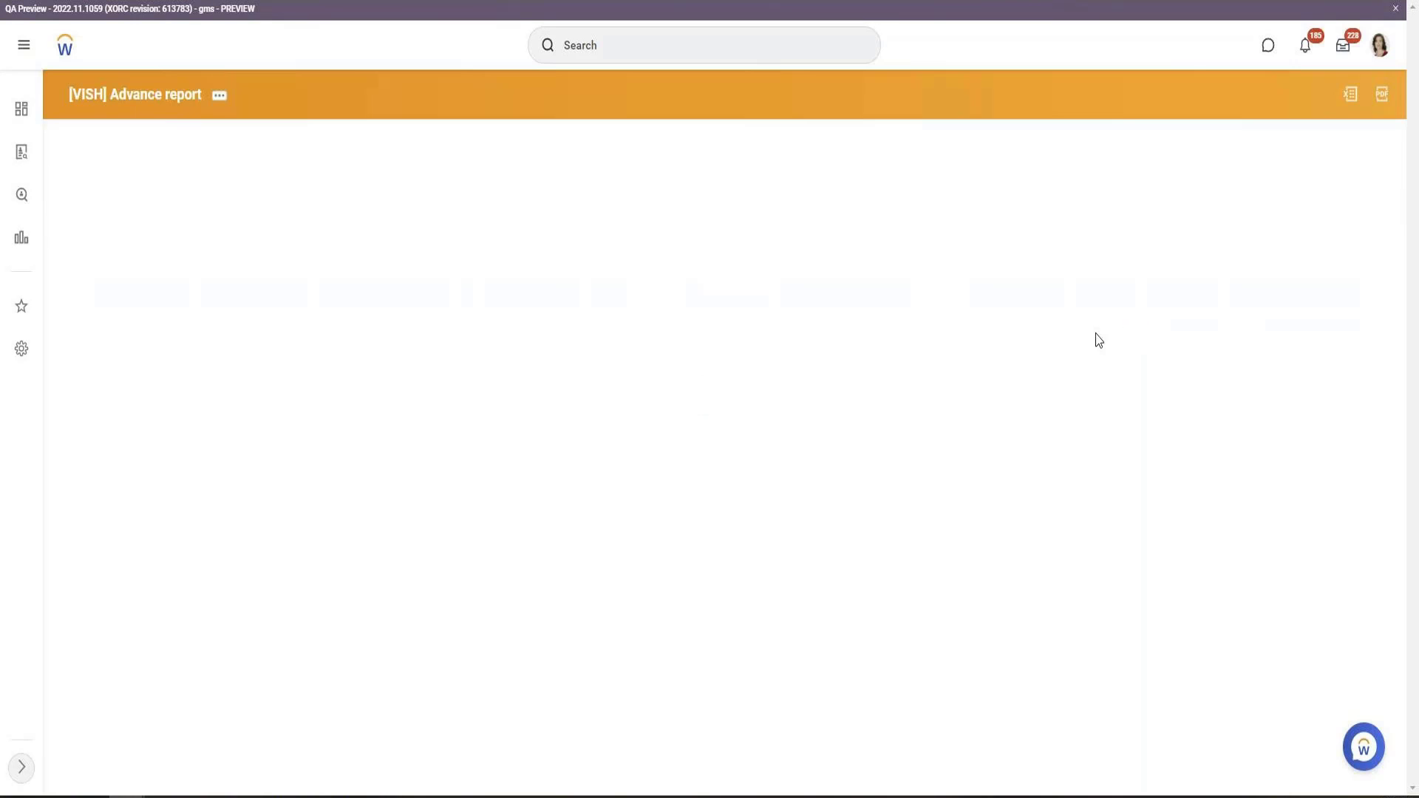
double_click(1133, 272)
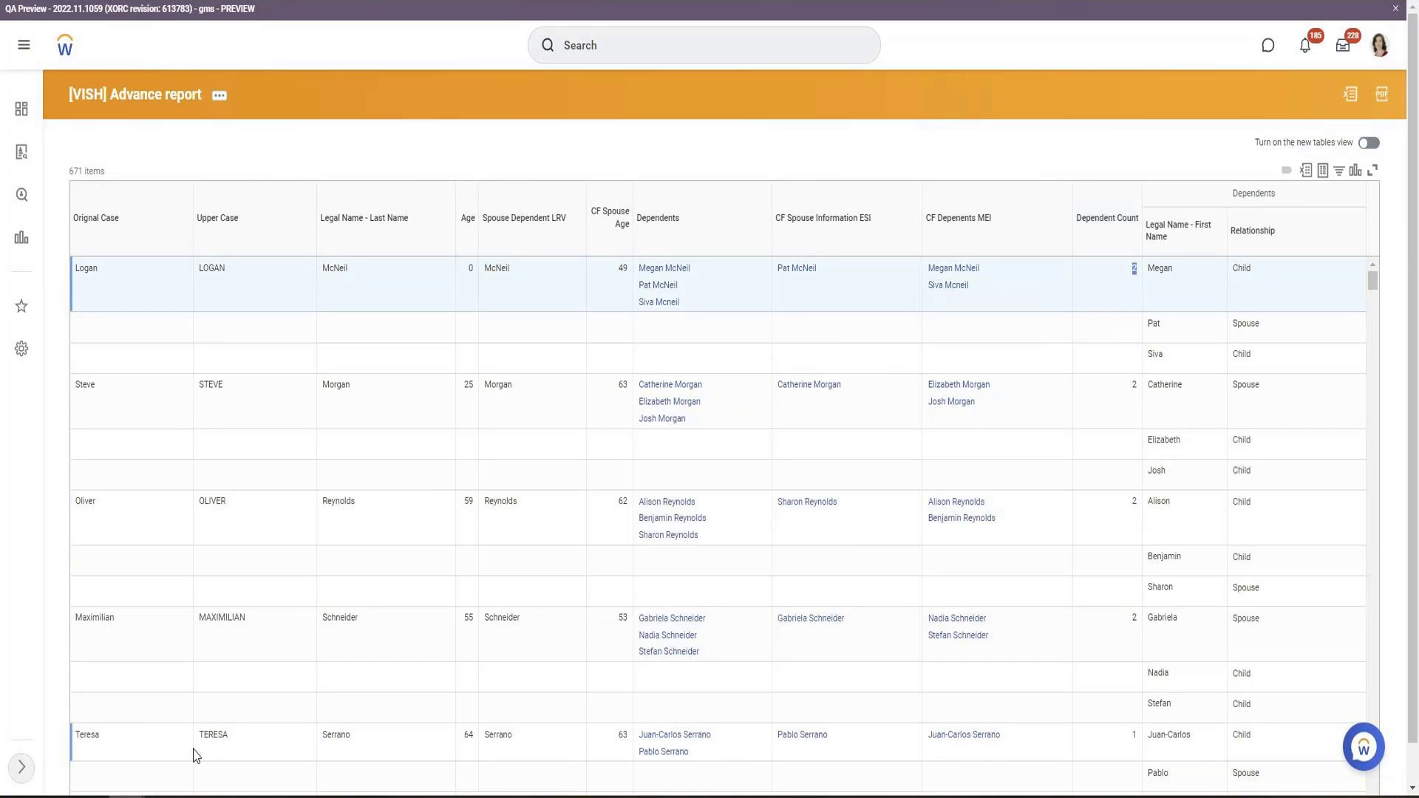
double_click(1134, 737)
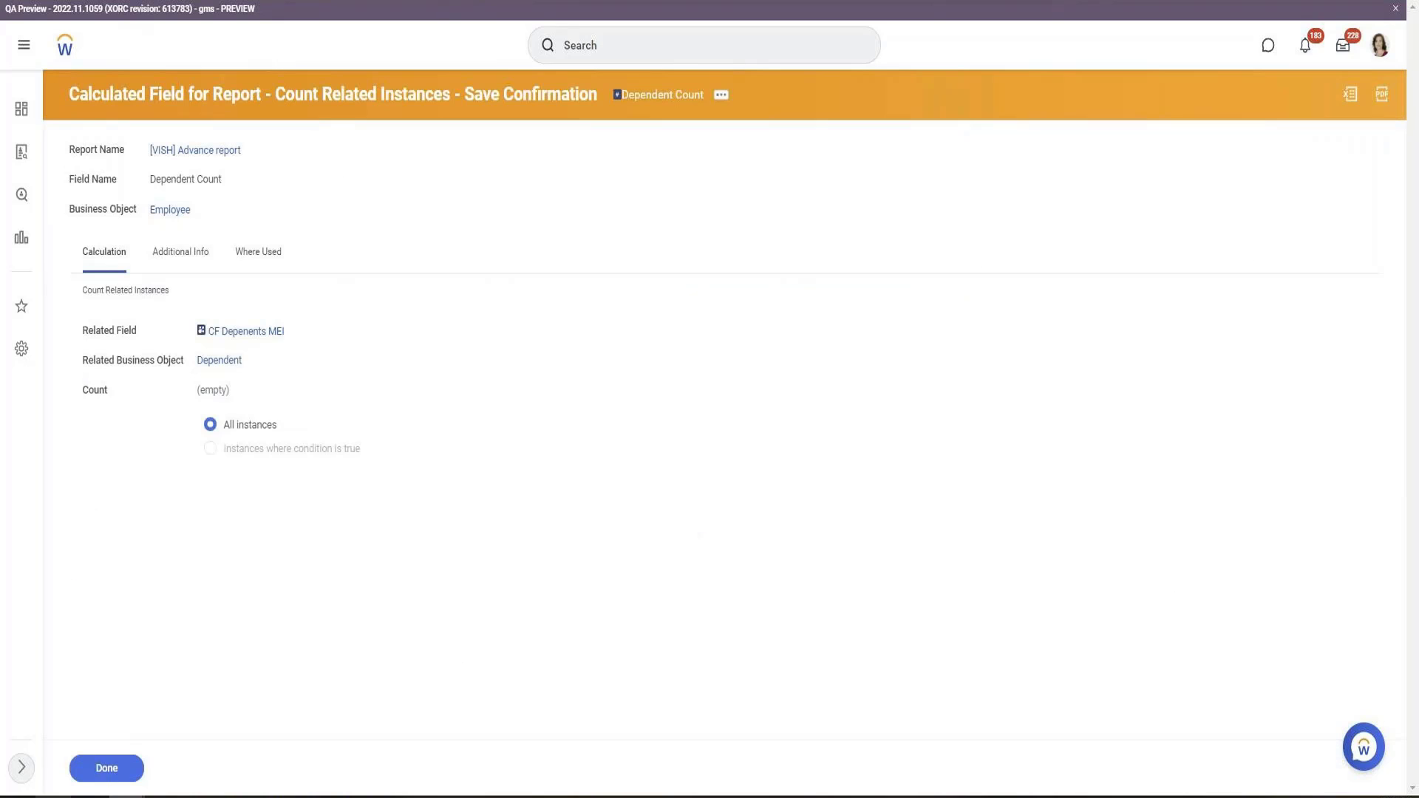
click(105, 768)
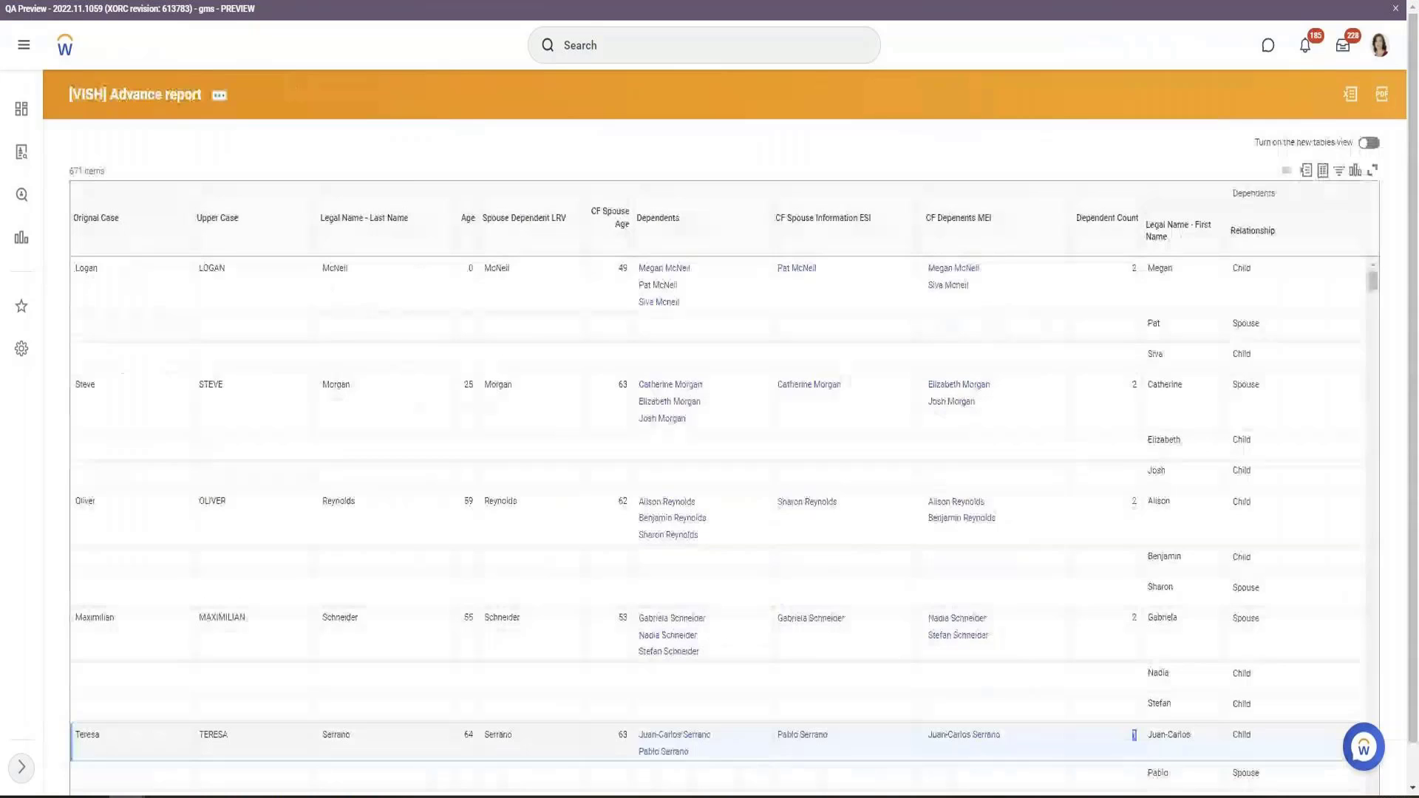
Step: Sign in to the shared GMS preview tenant from Workday Community as the CHRO demo user, agreeing to the terms of use
right_click(77, 11)
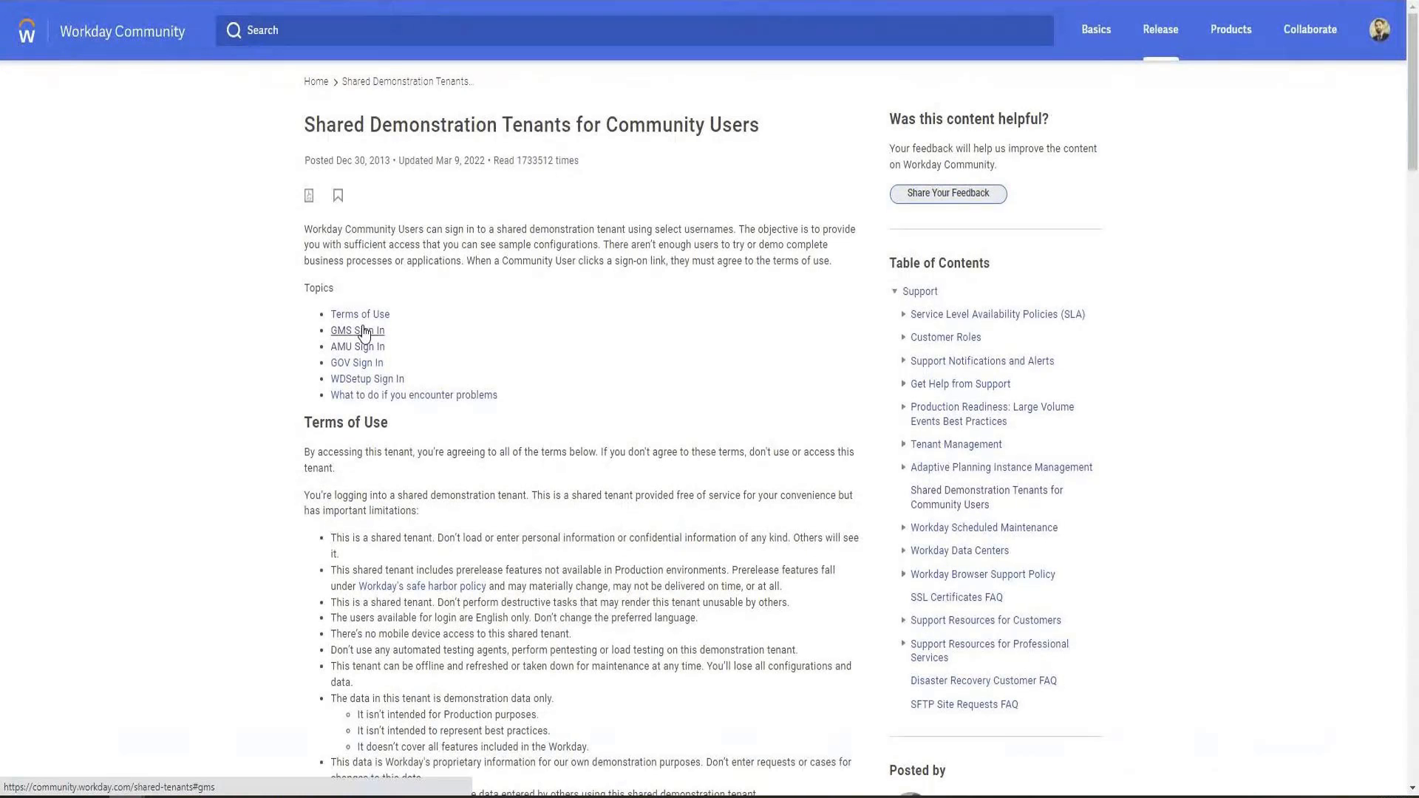
click(362, 331)
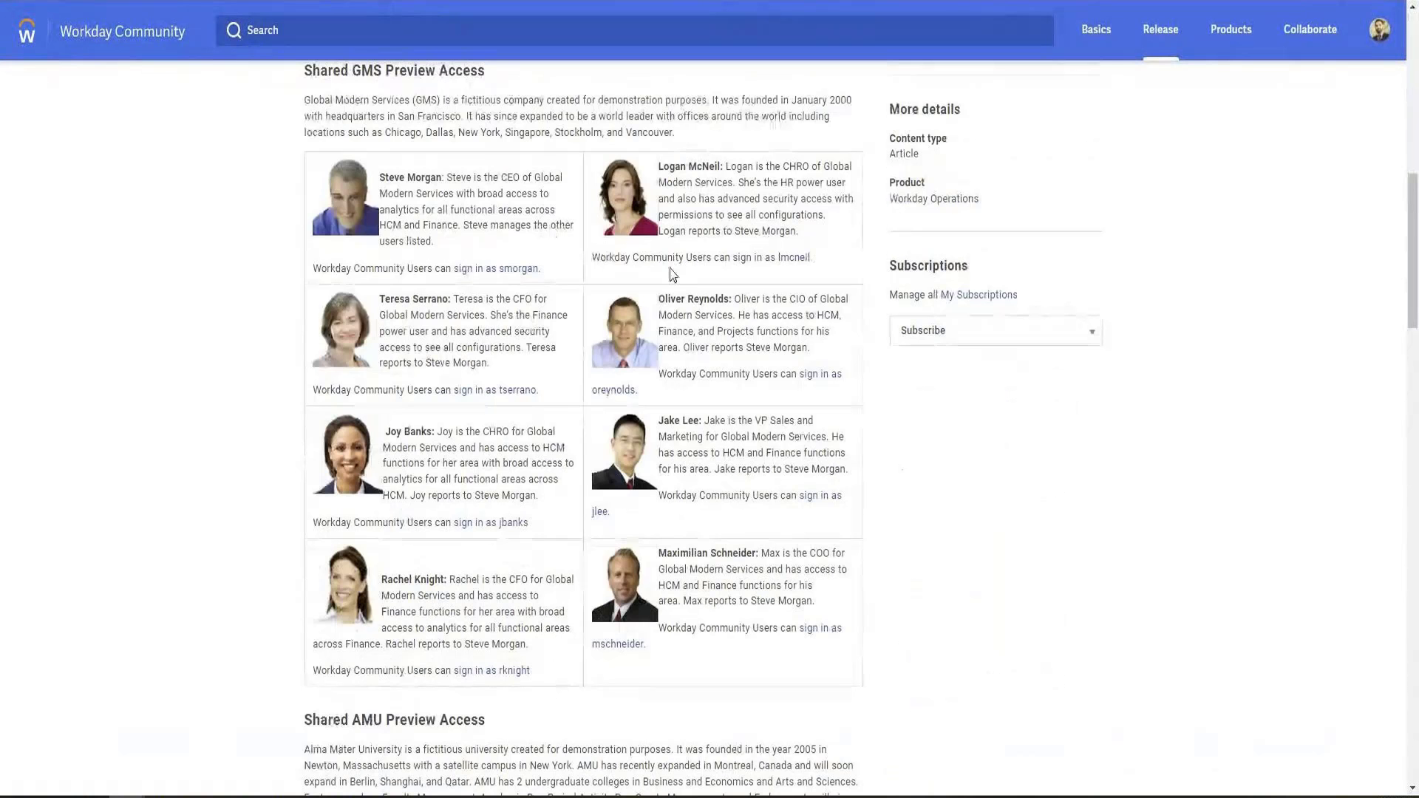
click(771, 259)
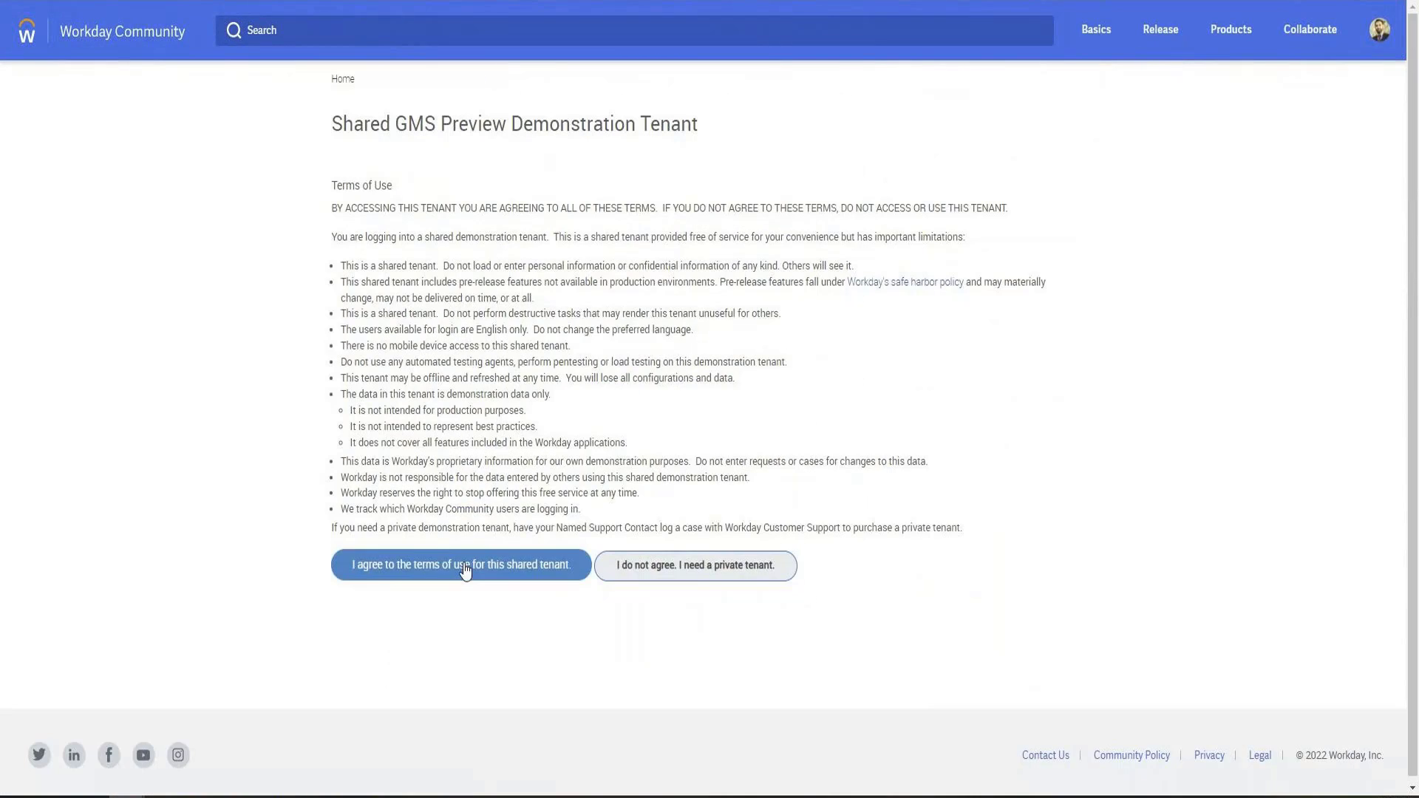
click(467, 566)
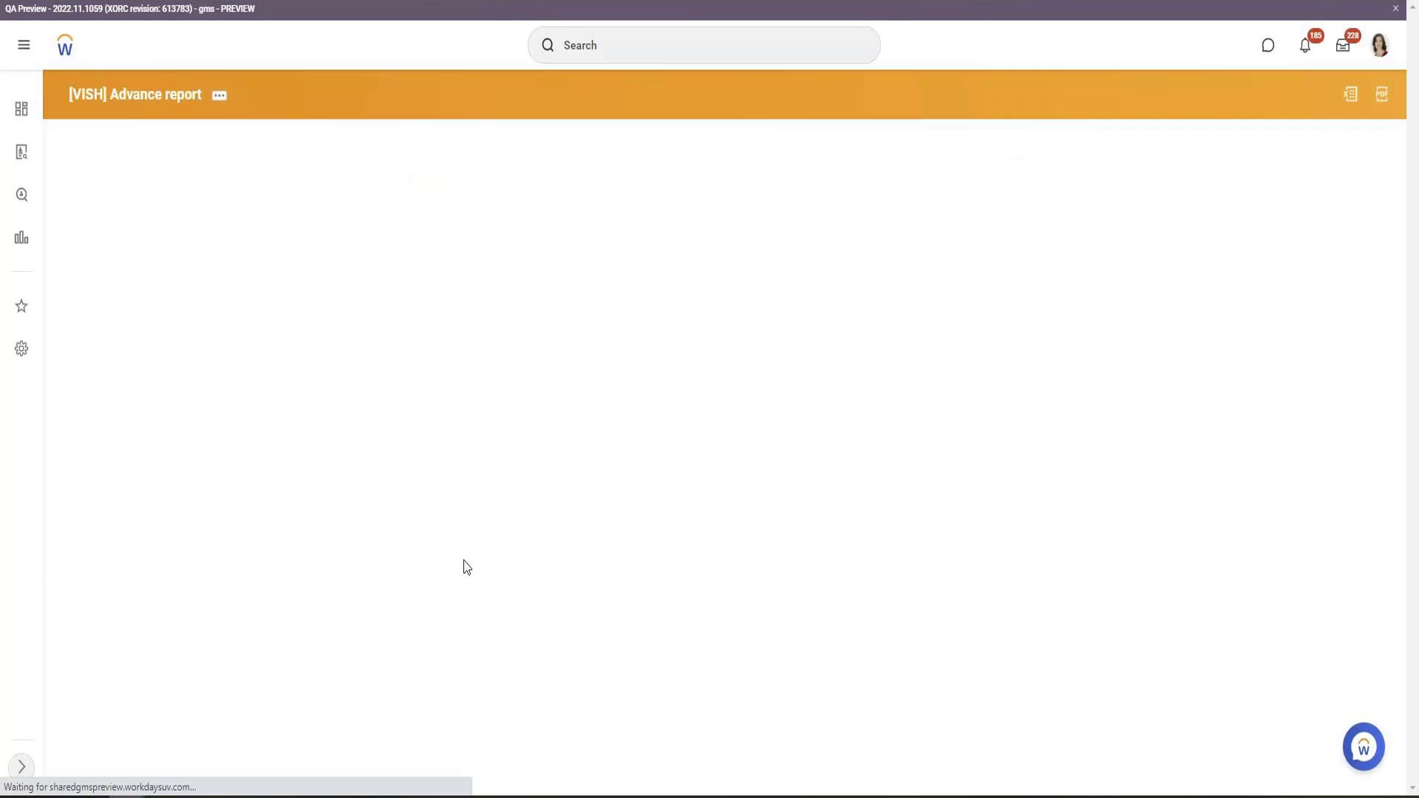
Step: Edit the Advance report definition and insert a new Employee column row directly below CF Depenents MEI
click(220, 98)
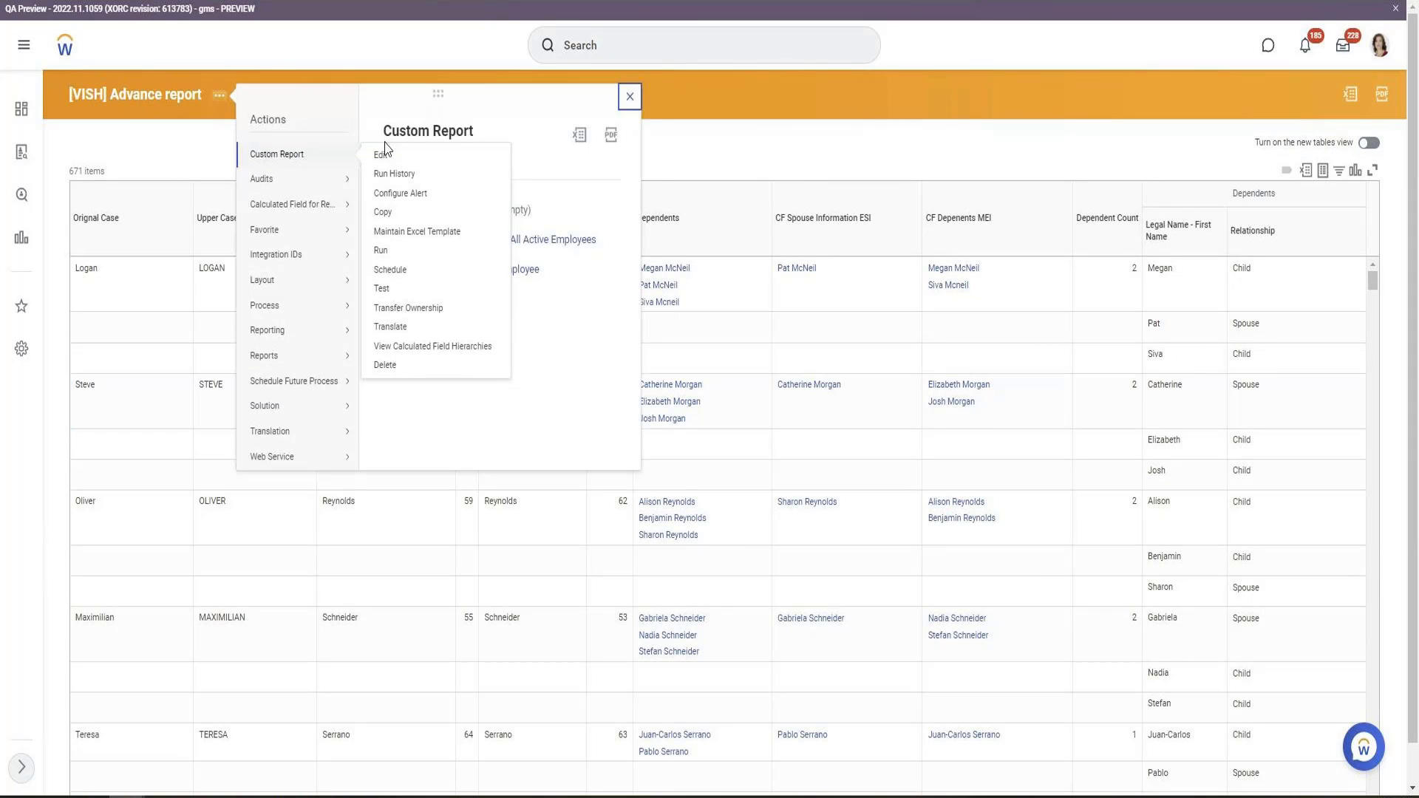
click(399, 153)
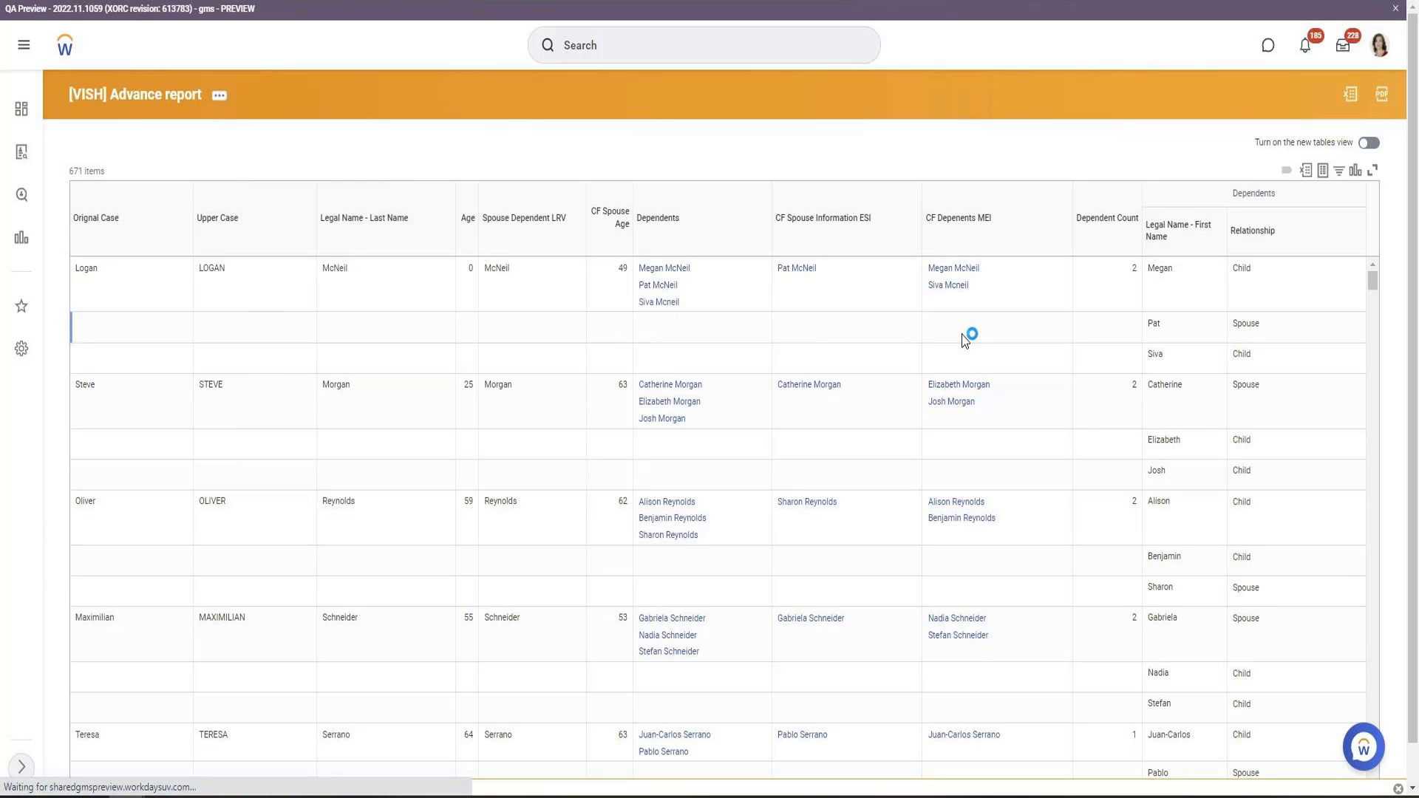
scroll(963, 339, down, 10)
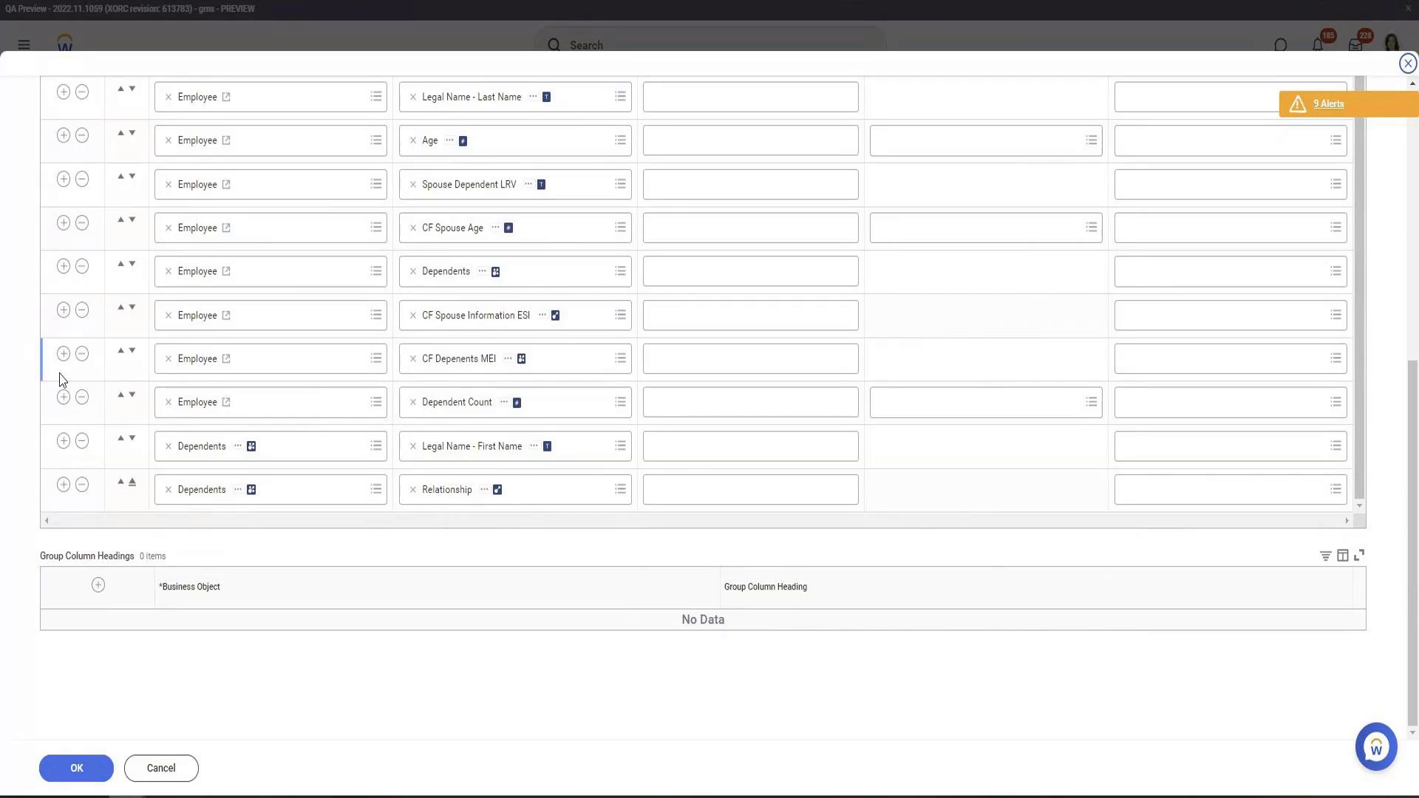
click(63, 353)
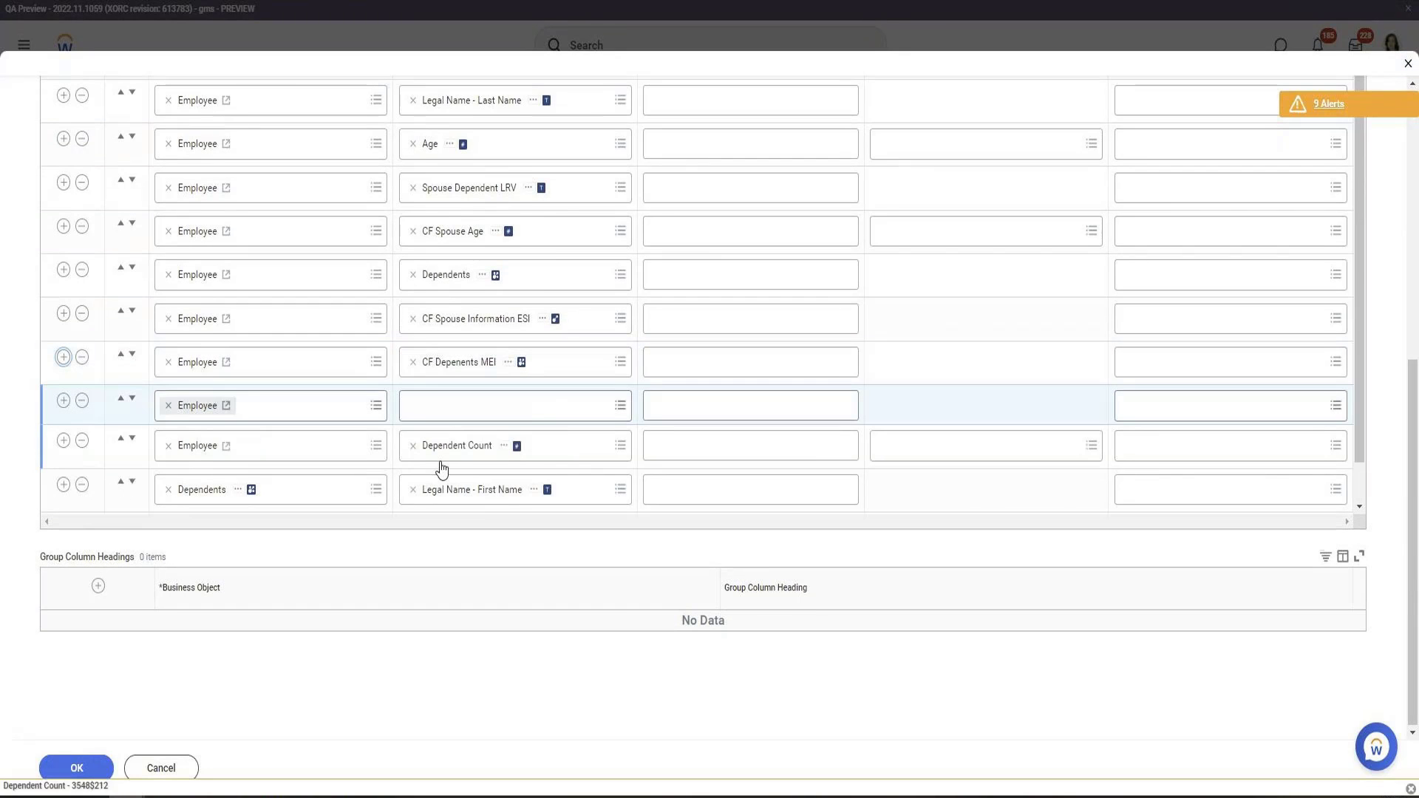
Step: Create a calculated field for the new column row, named "Dependent Age SUM", with the Aggregate Related Instances function
click(521, 418)
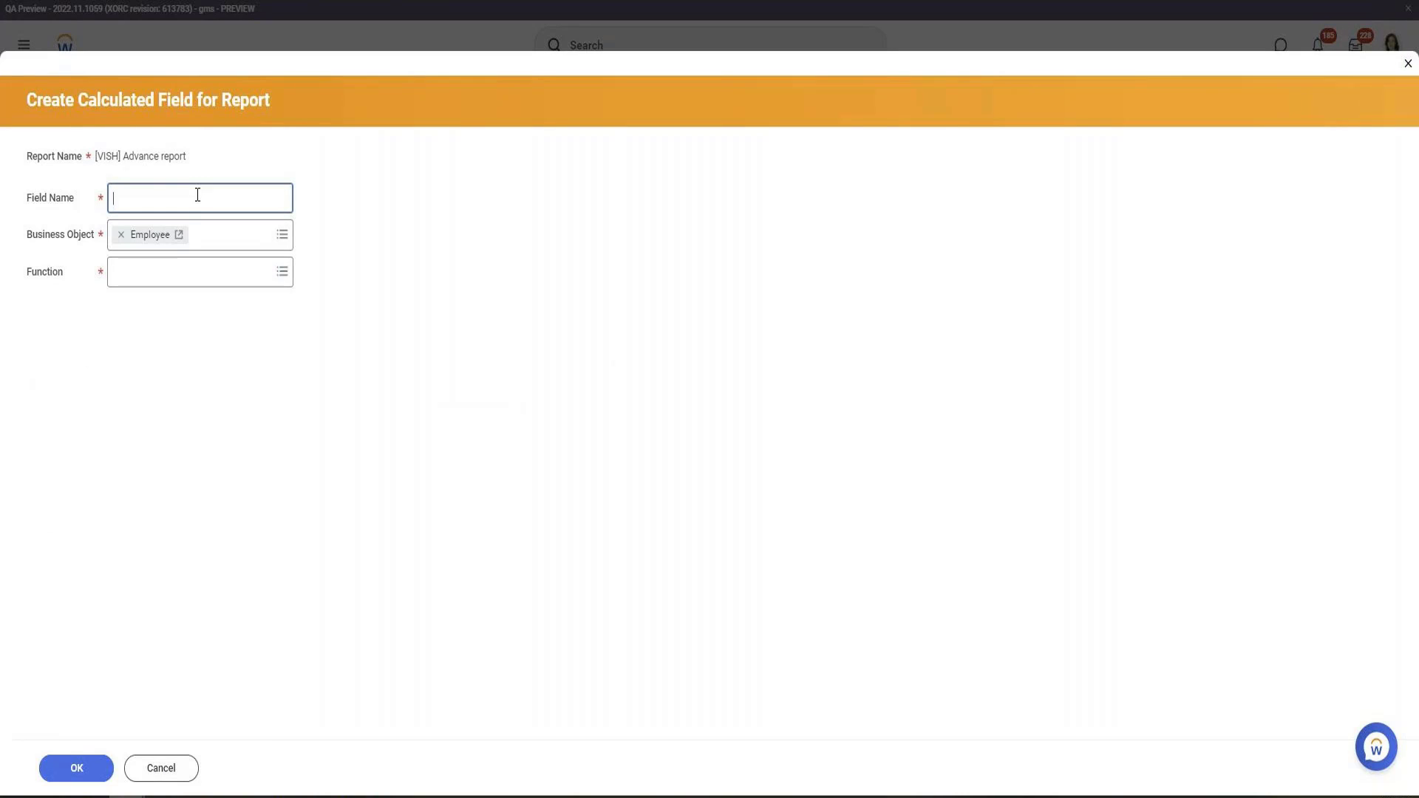
click(190, 271)
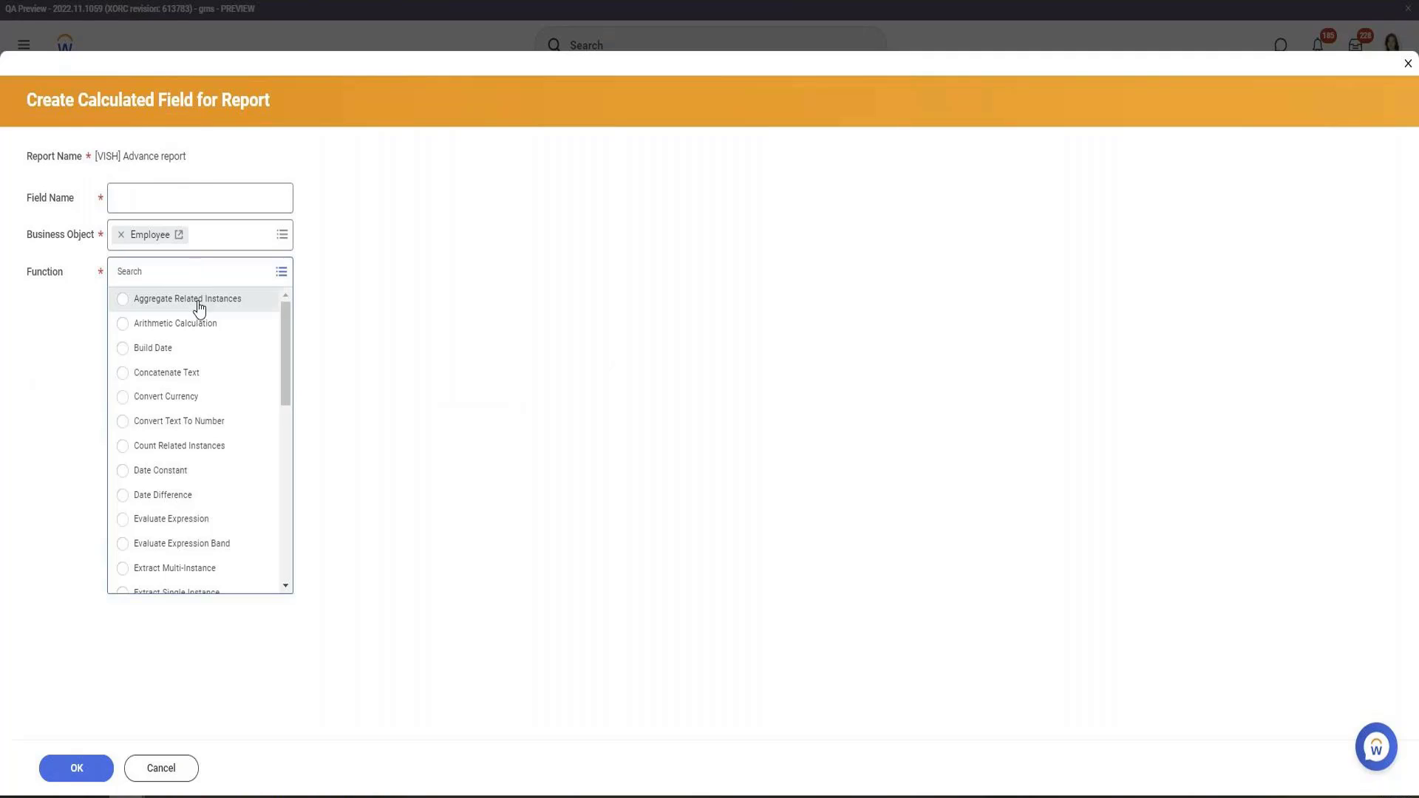
click(200, 299)
click(165, 201)
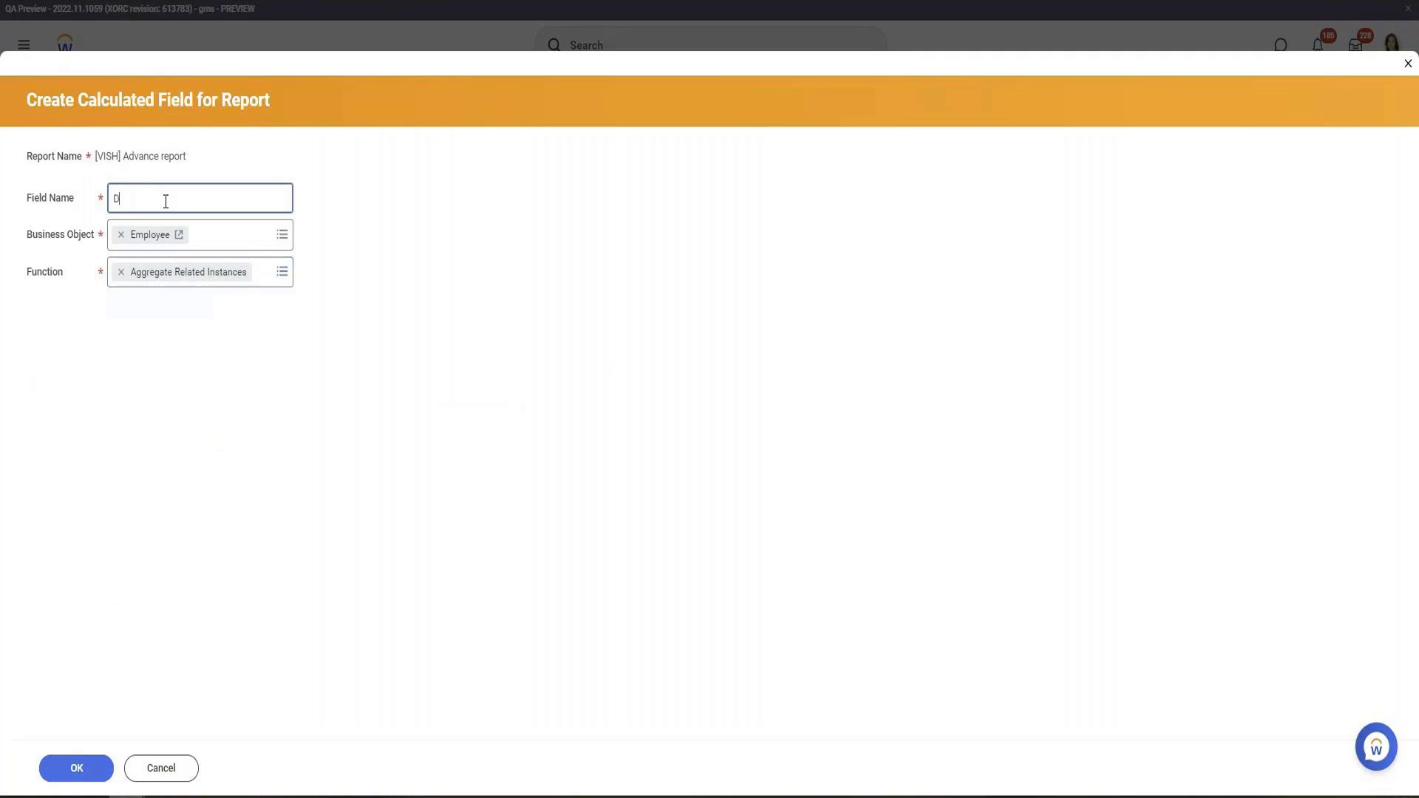
text(Dependent Age SUM)
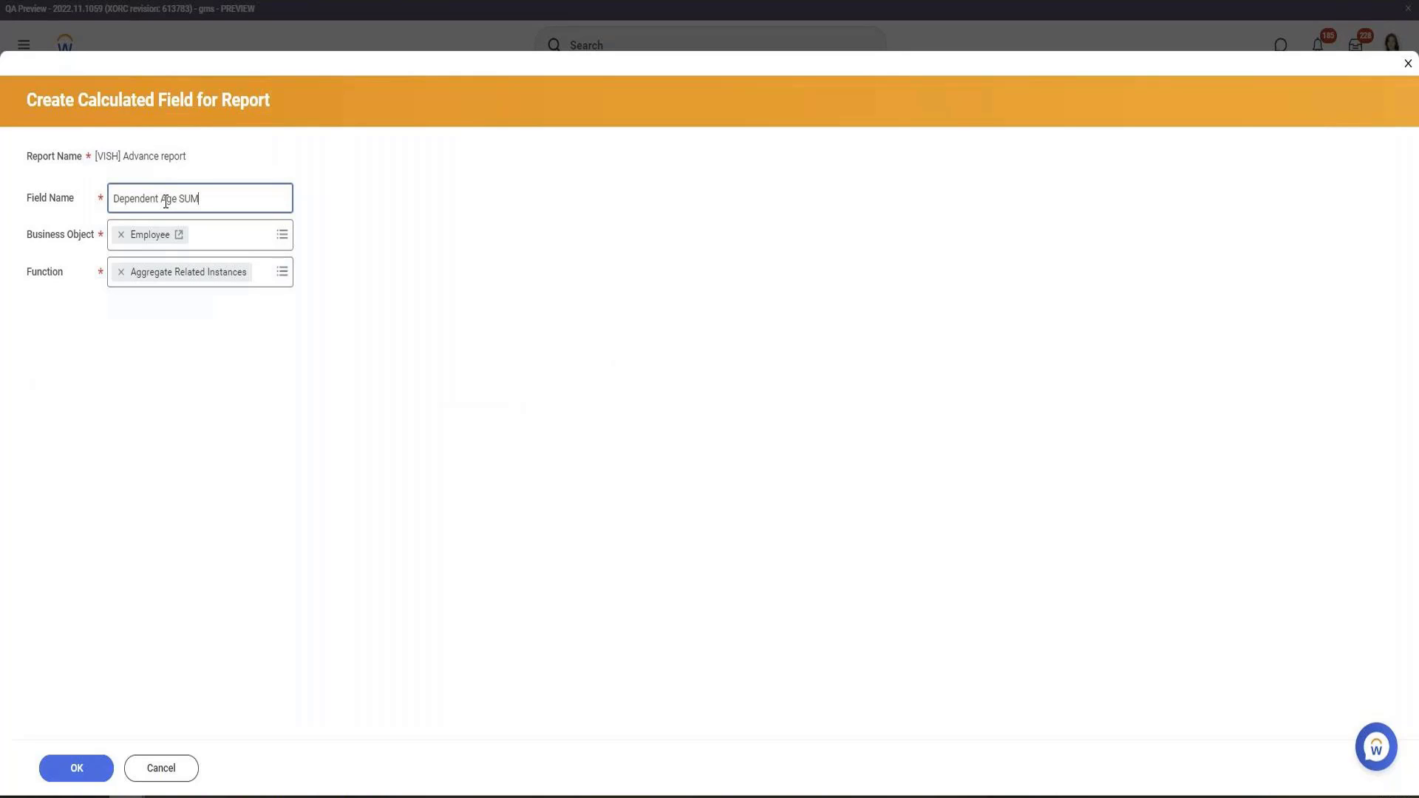
click(67, 773)
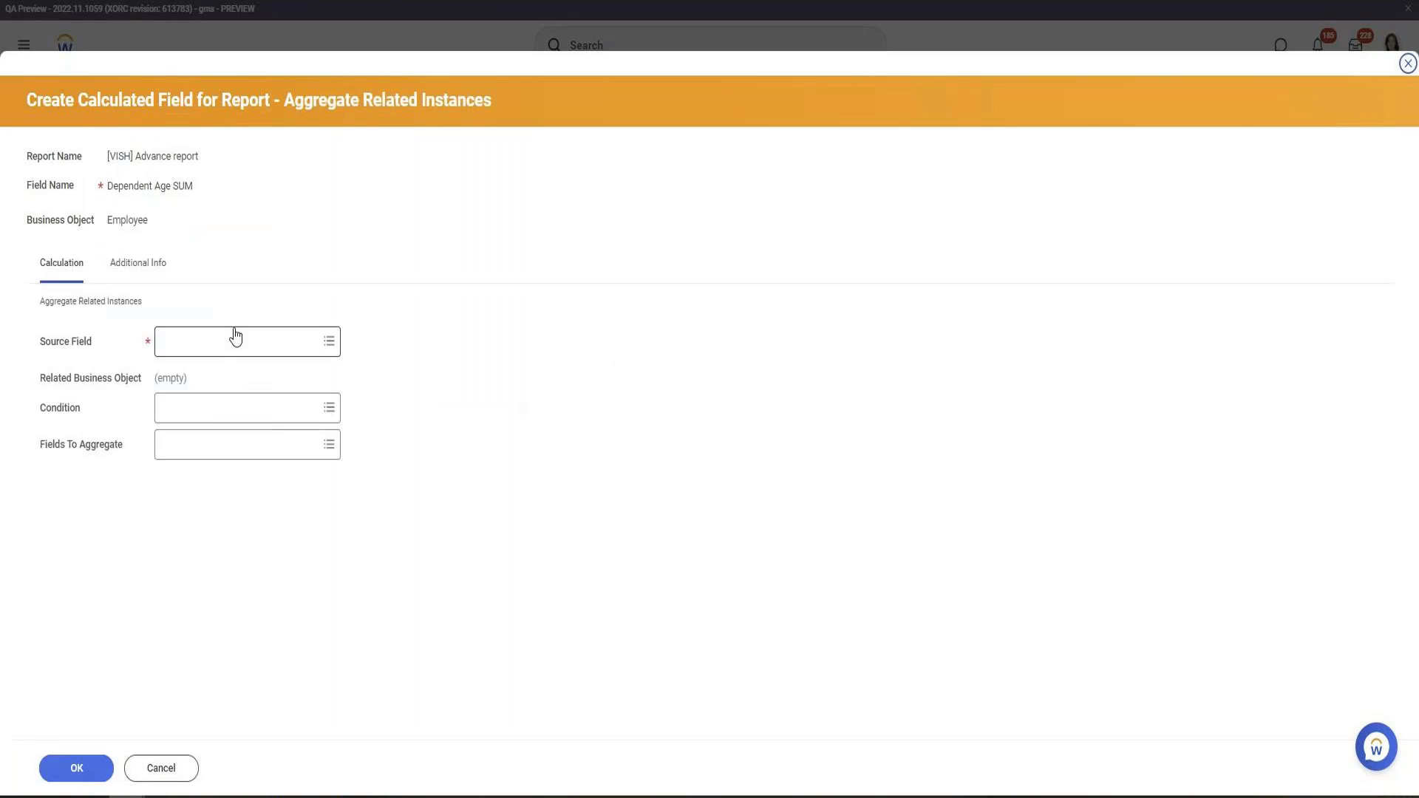
Step: Set the calculated field's Source Field to Dependents and its Condition to Any is True
click(235, 337)
text(Depen)
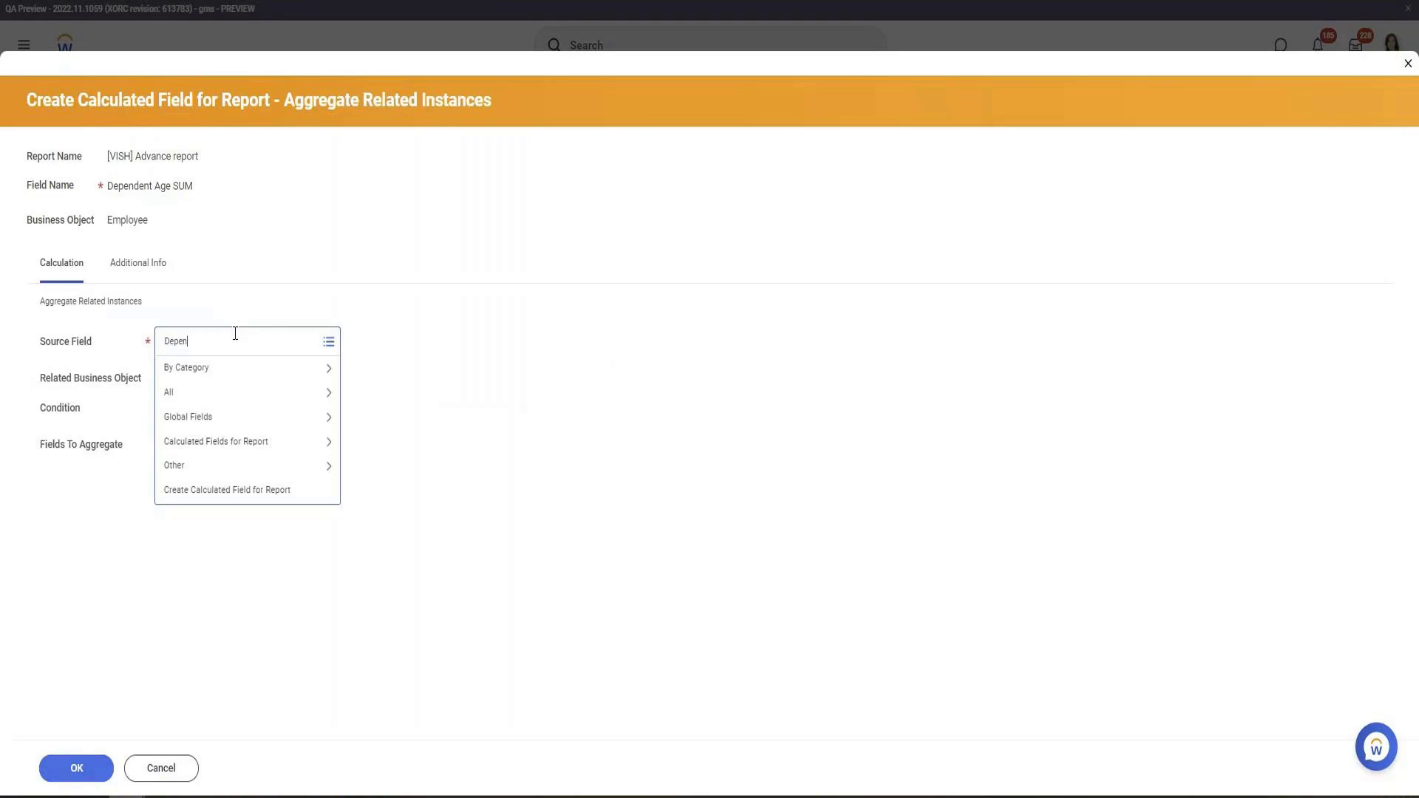
key(Return)
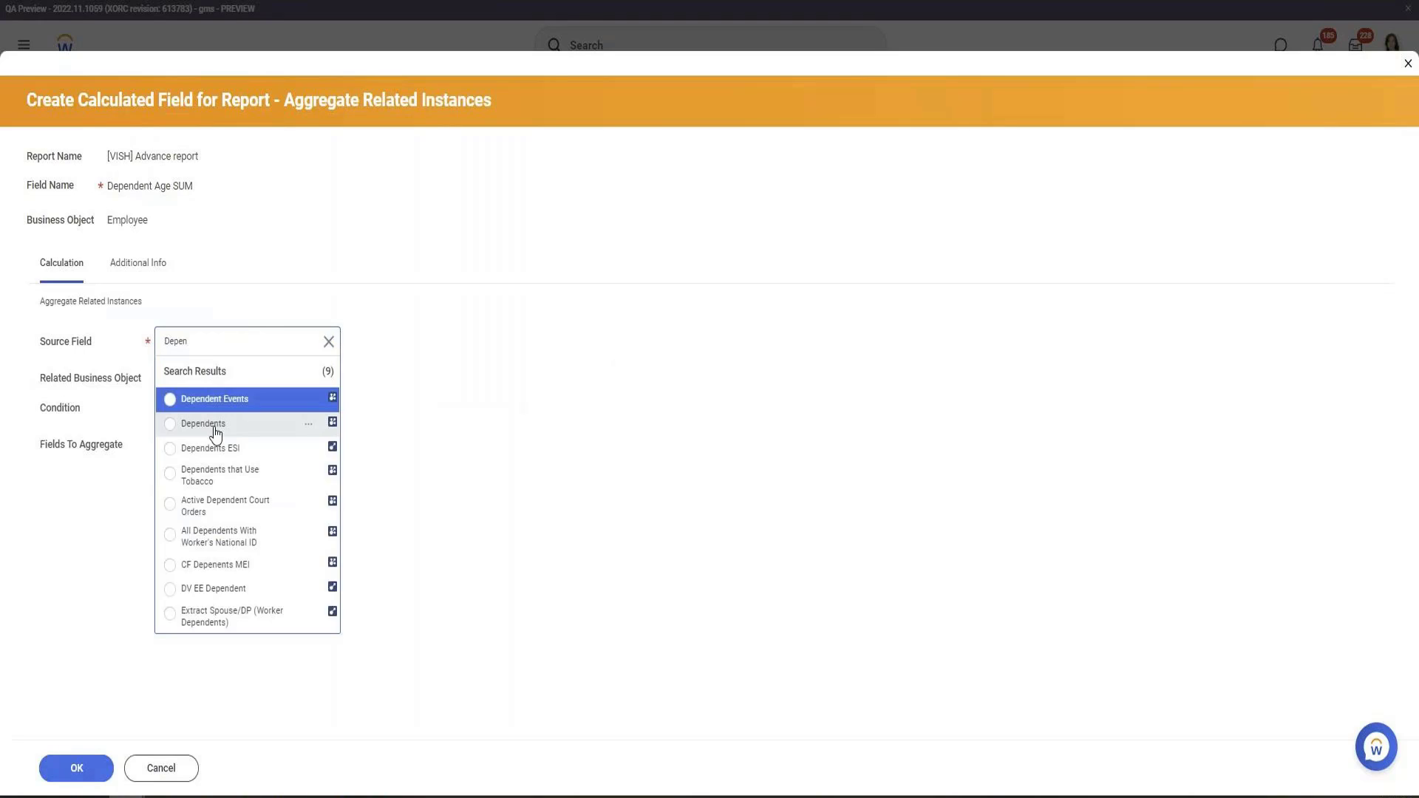
click(213, 422)
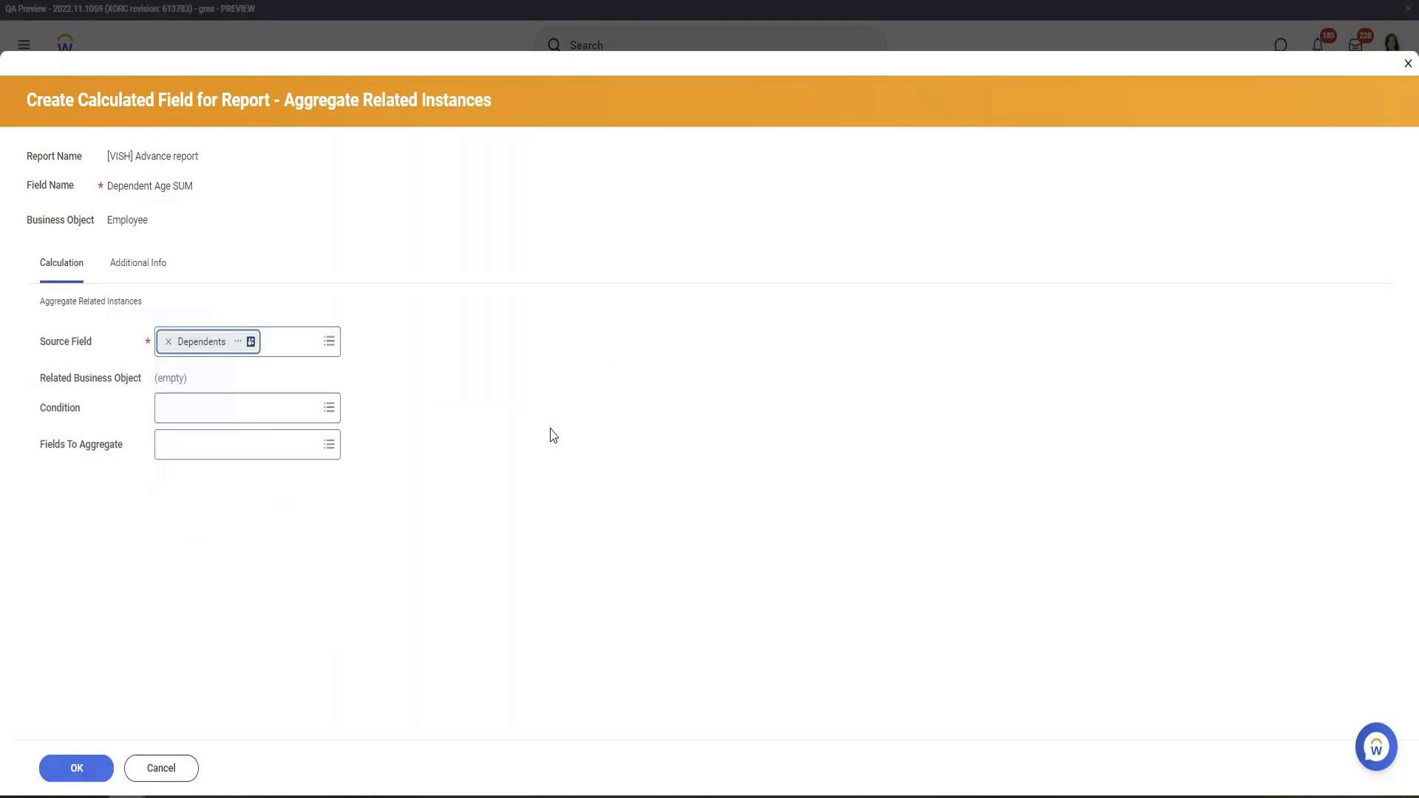
click(242, 414)
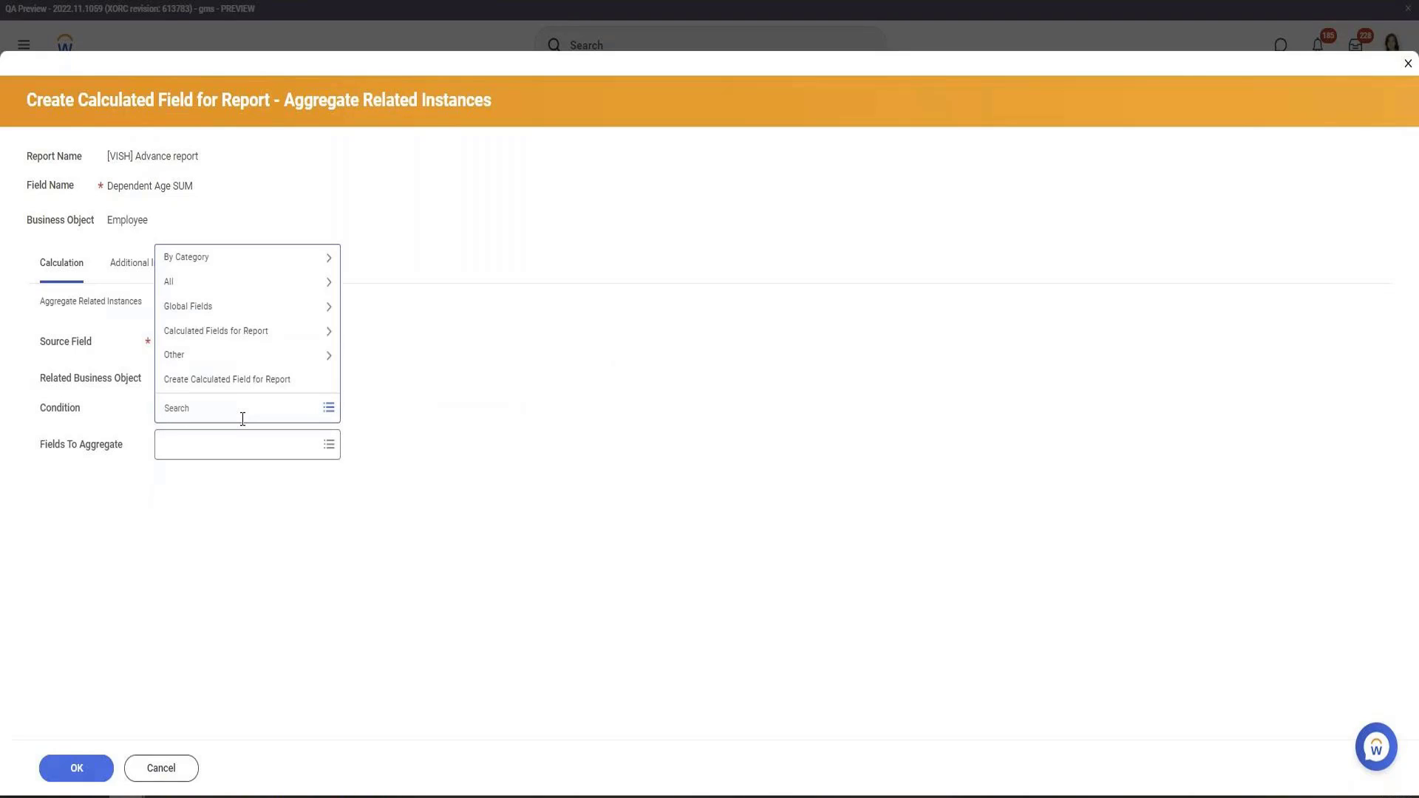
text(any is)
key(Return)
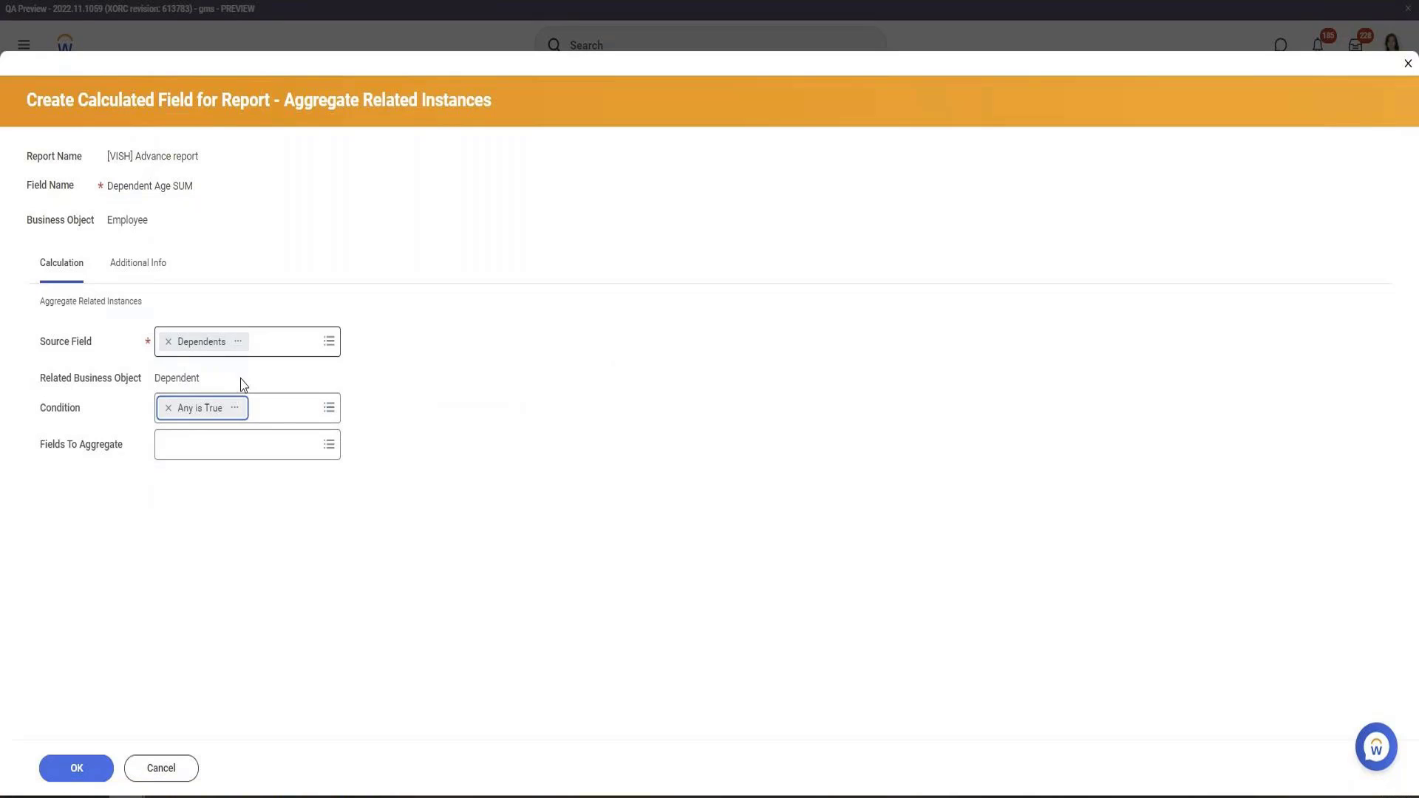
Step: Look for an age field among all the Dependent fields offered for the calculated field's Fields To Aggregate
click(250, 453)
text(age)
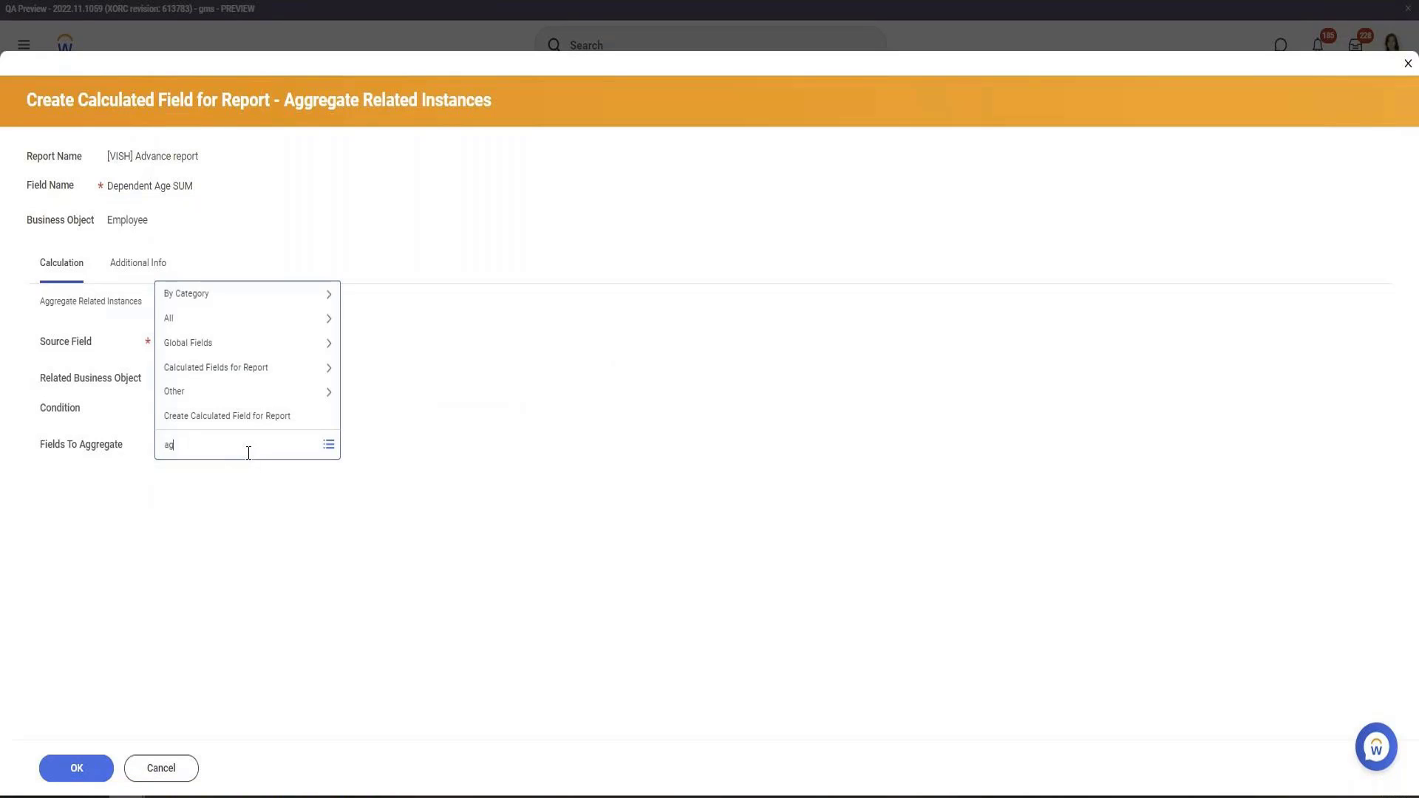
key(Return)
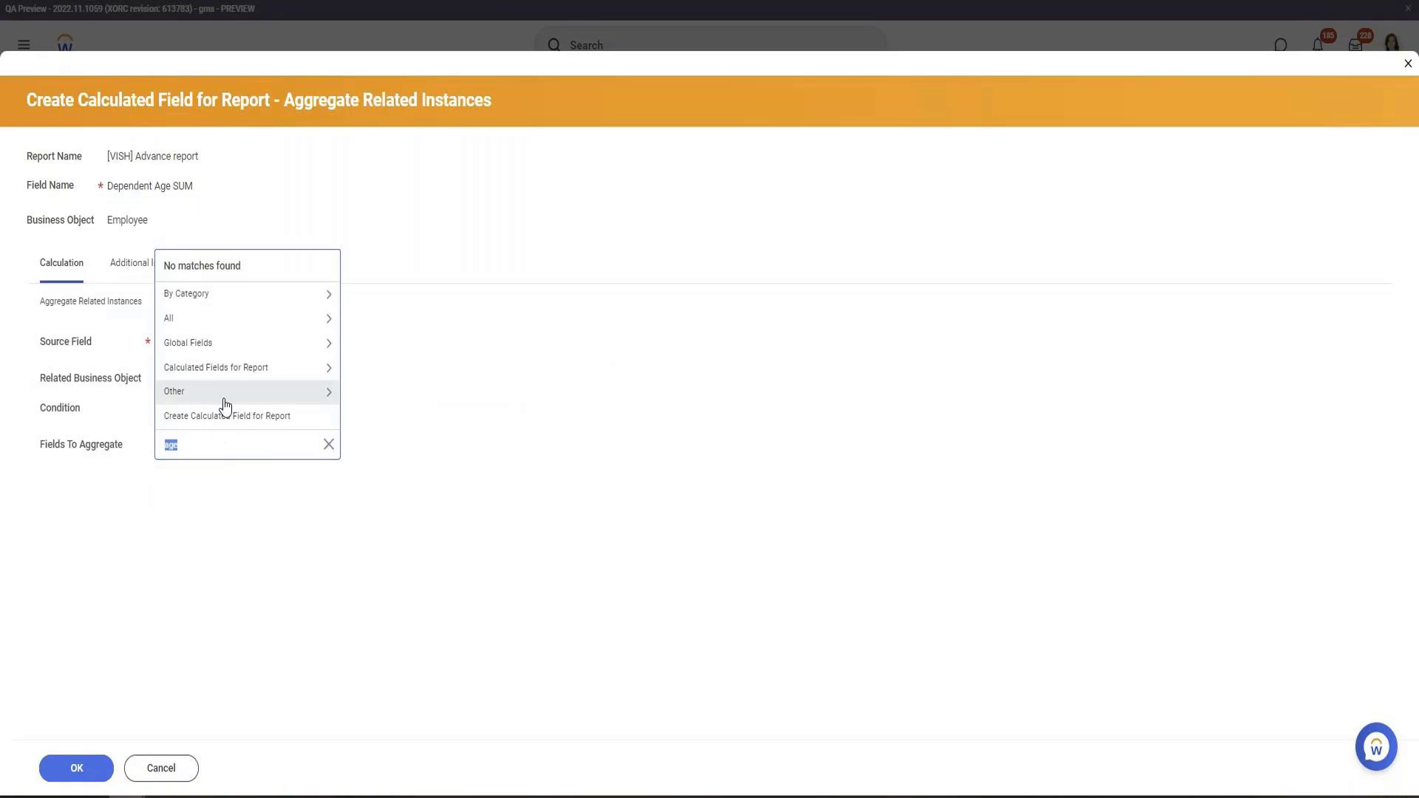
click(237, 316)
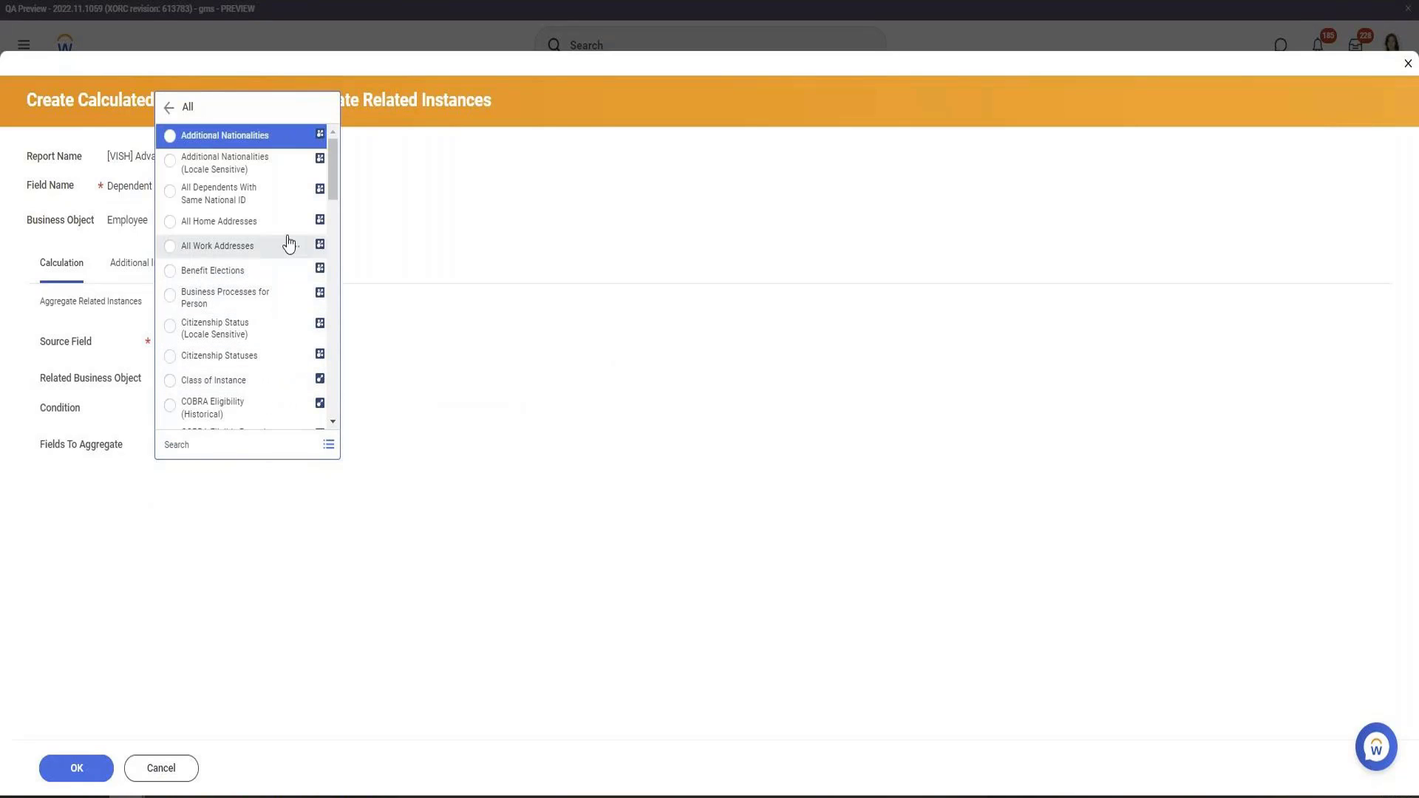
scroll(286, 216, down, 5)
scroll(287, 216, down, 10)
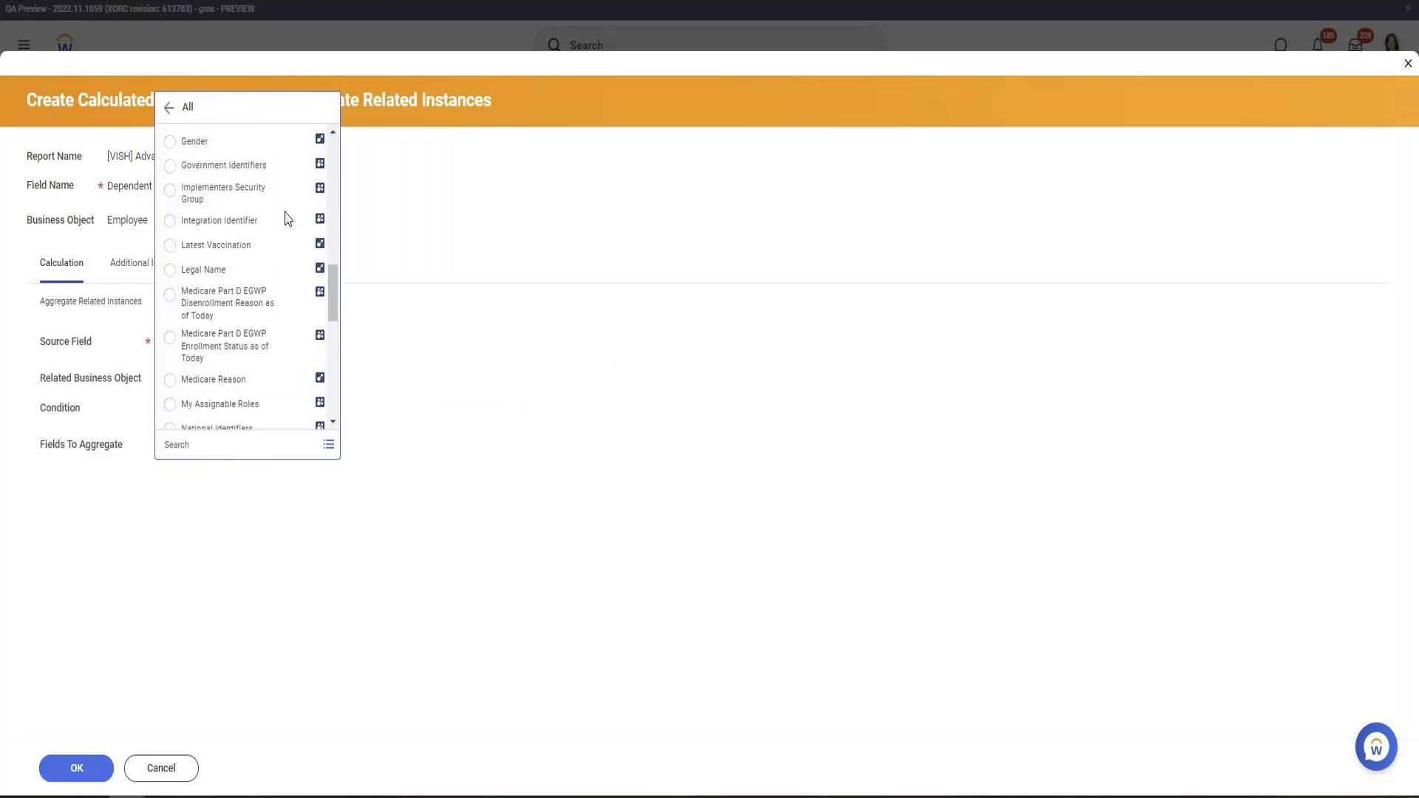
scroll(287, 218, down, 1)
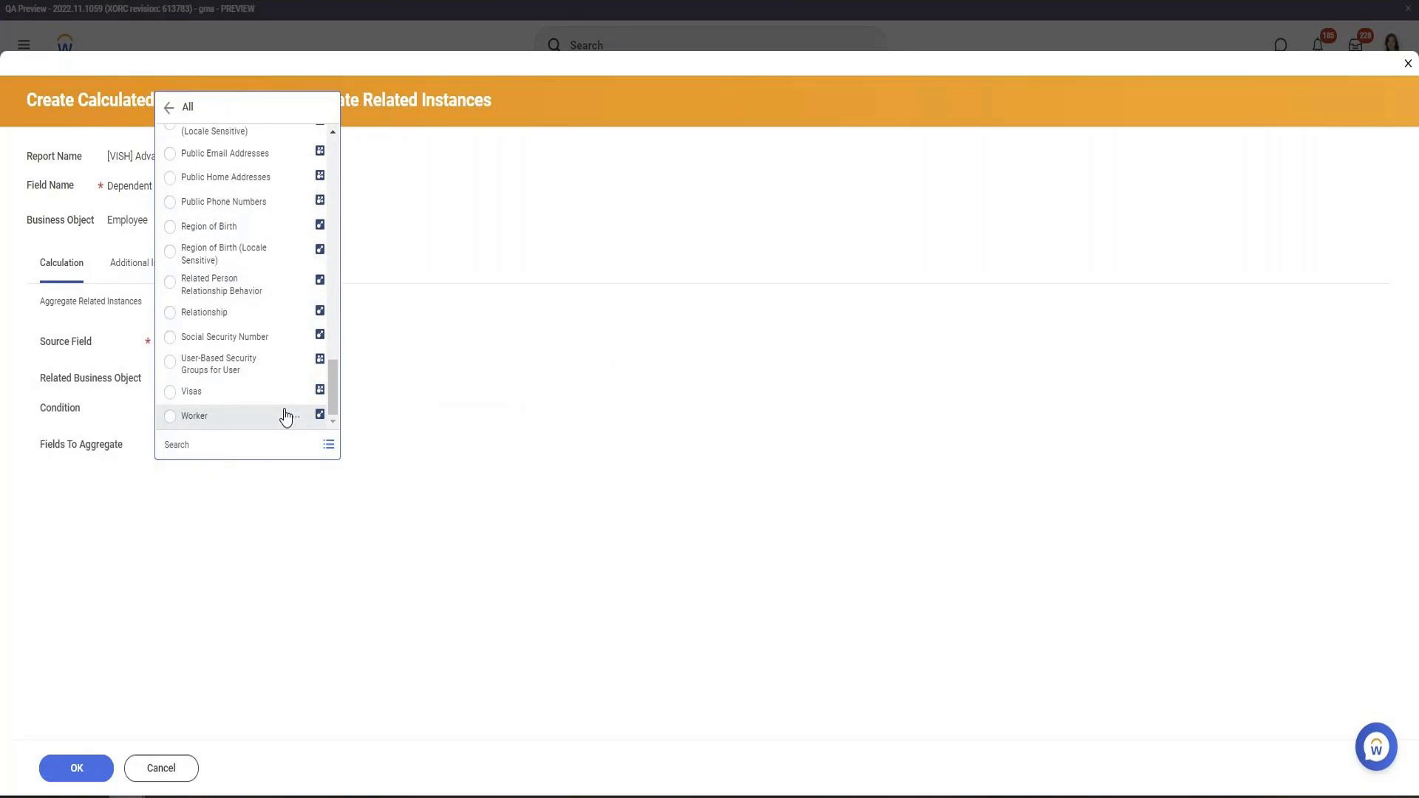
scroll(286, 416, up, 5)
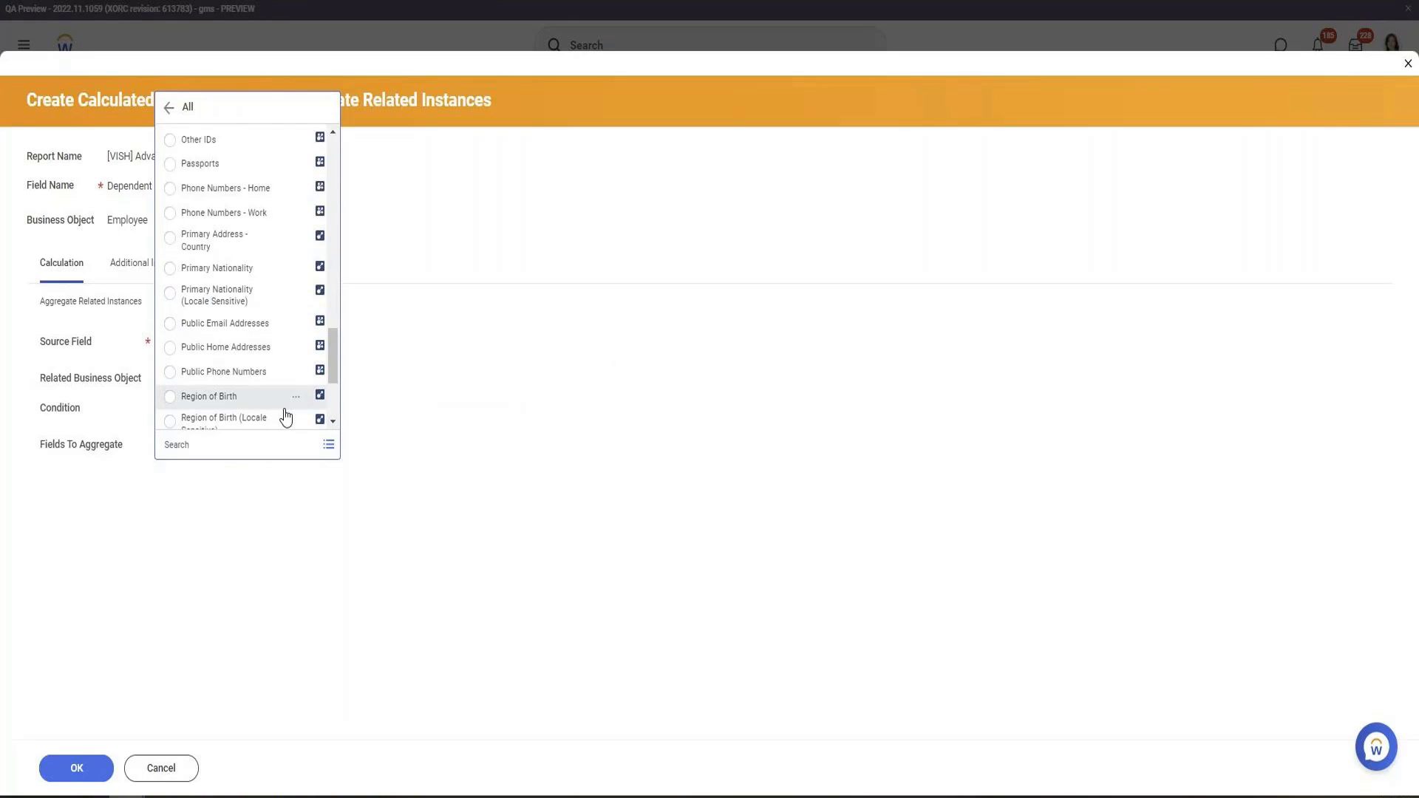
scroll(285, 415, up, 8)
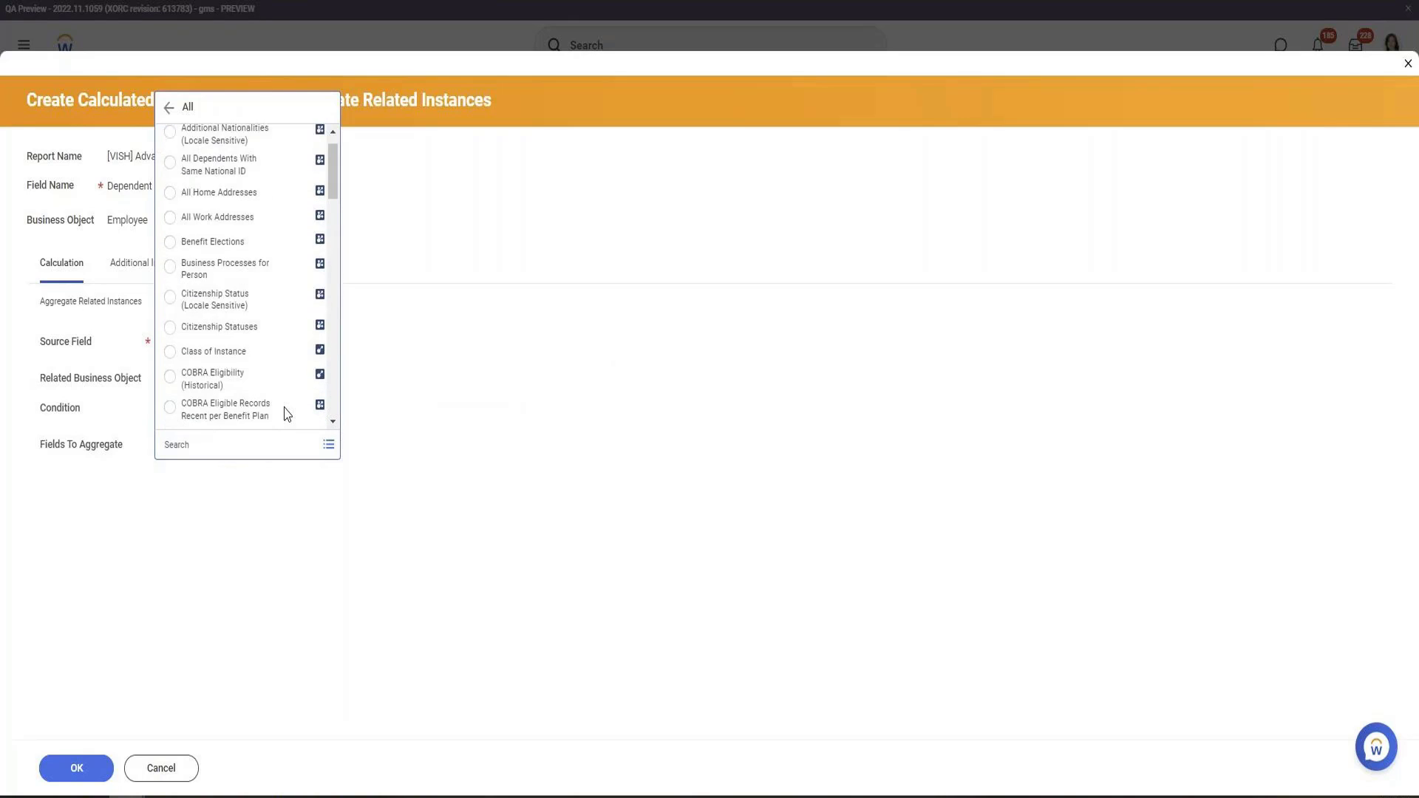
click(540, 413)
Step: Replace the Dependent Age SUM calculated field's Source Field with Employee
click(165, 342)
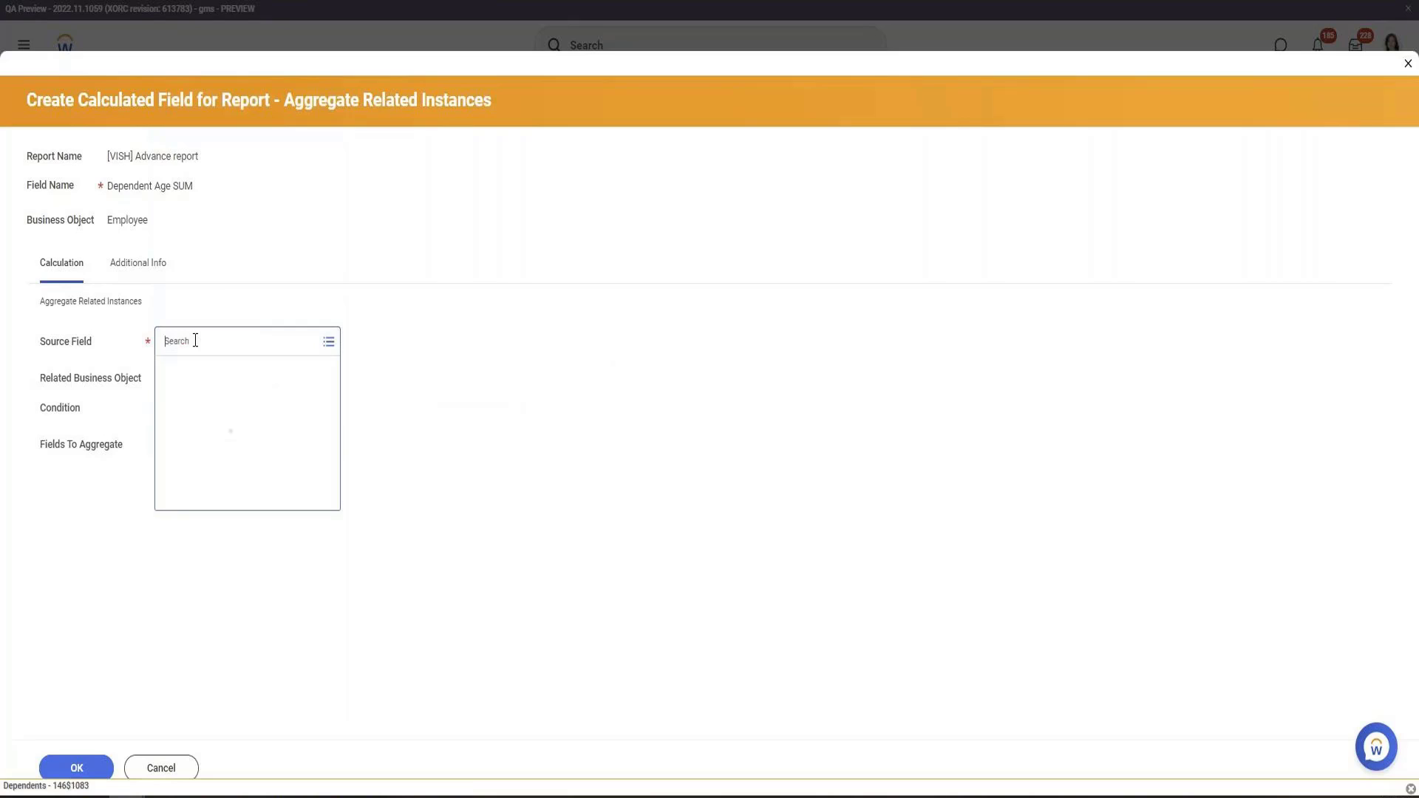
text(employe)
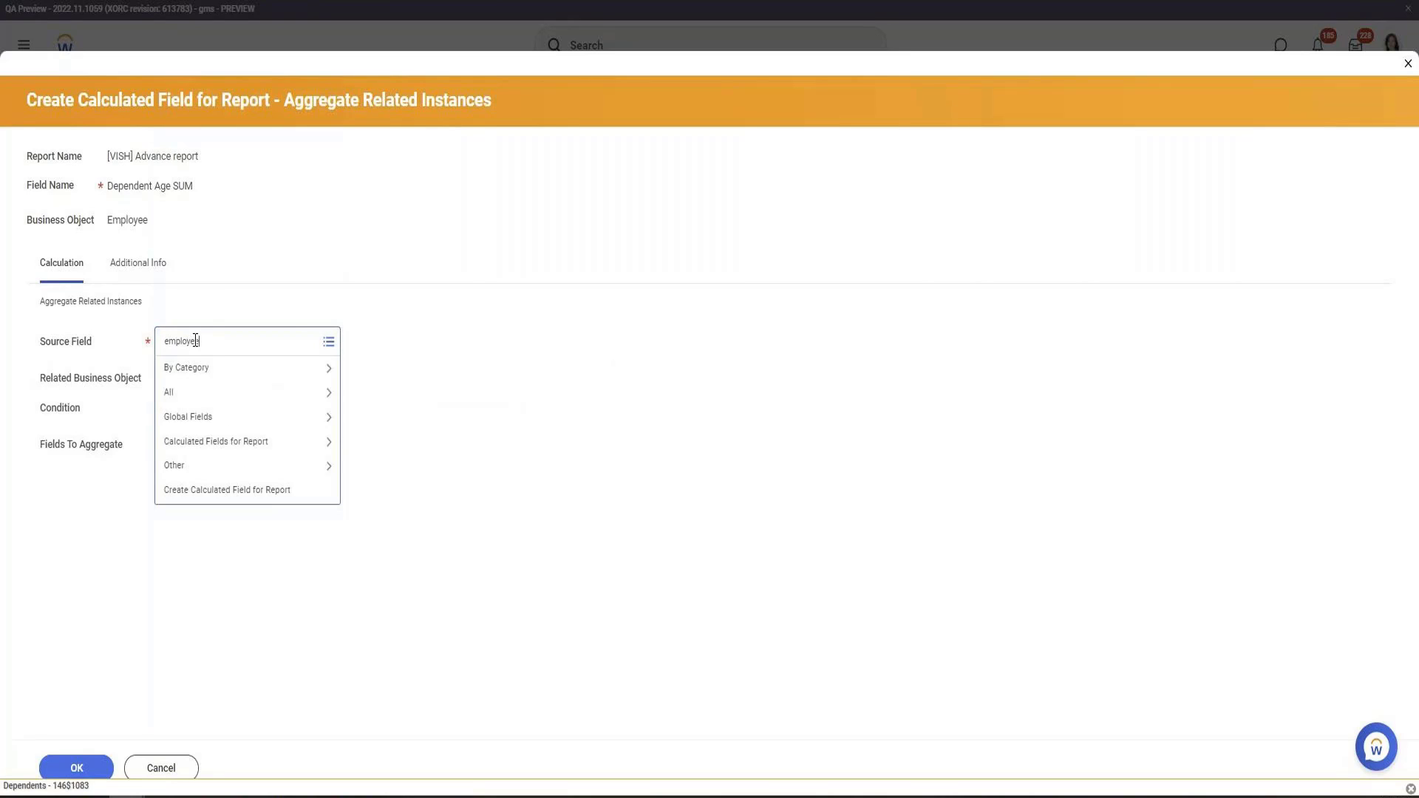
text(e)
key(Return)
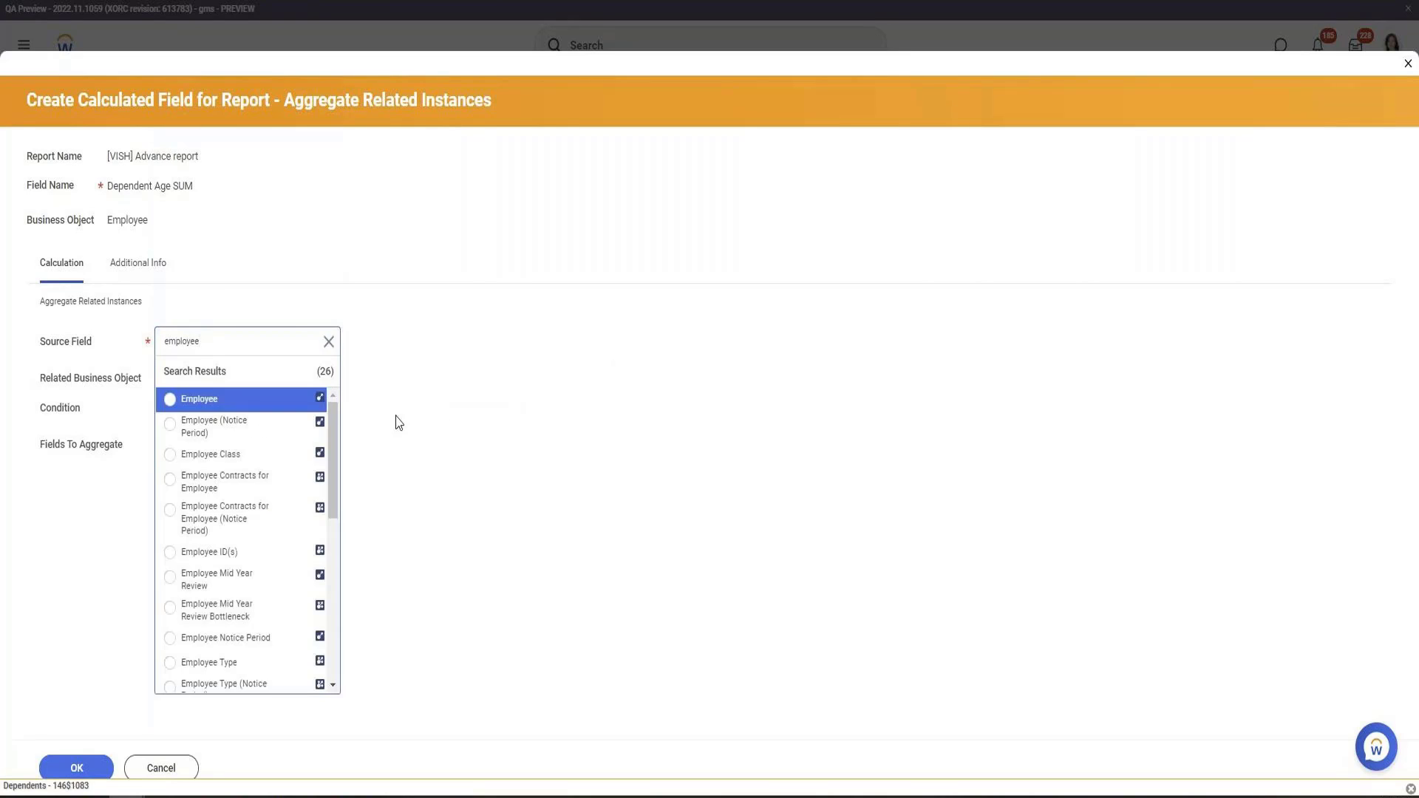
key(Return)
Step: Set Fields To Aggregate to Dependents, and save the calculated field and the report definition
click(191, 448)
text(Dep)
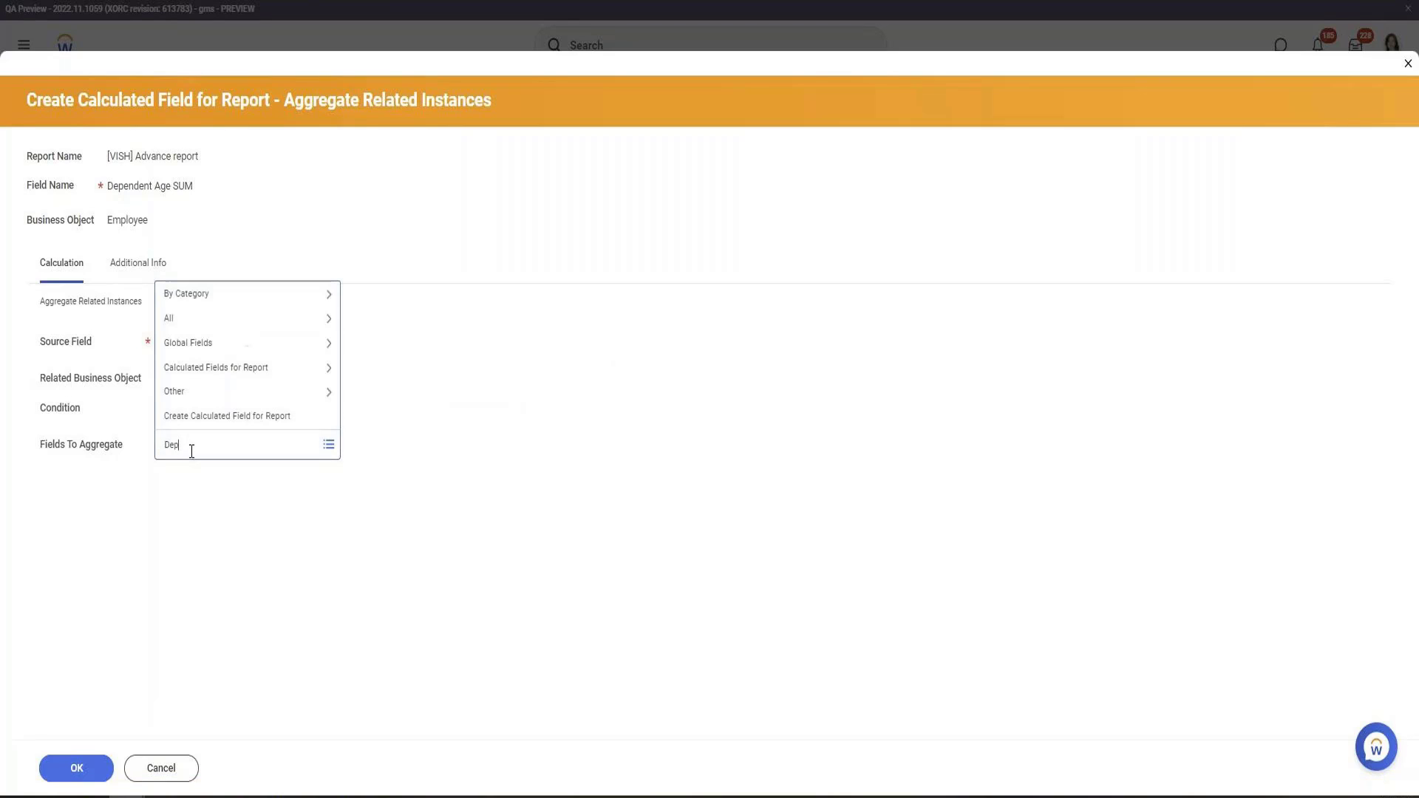
text(en)
key(Return)
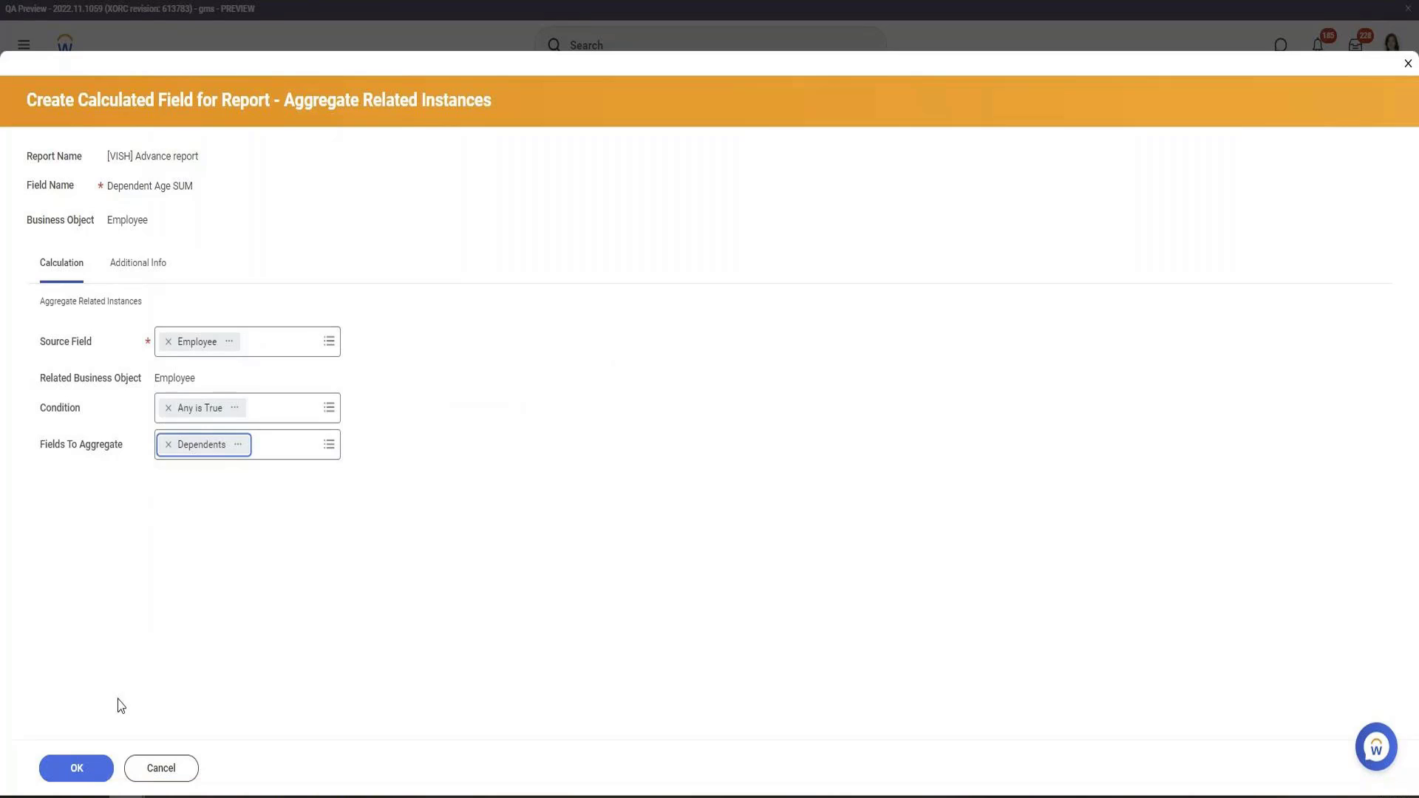
click(85, 774)
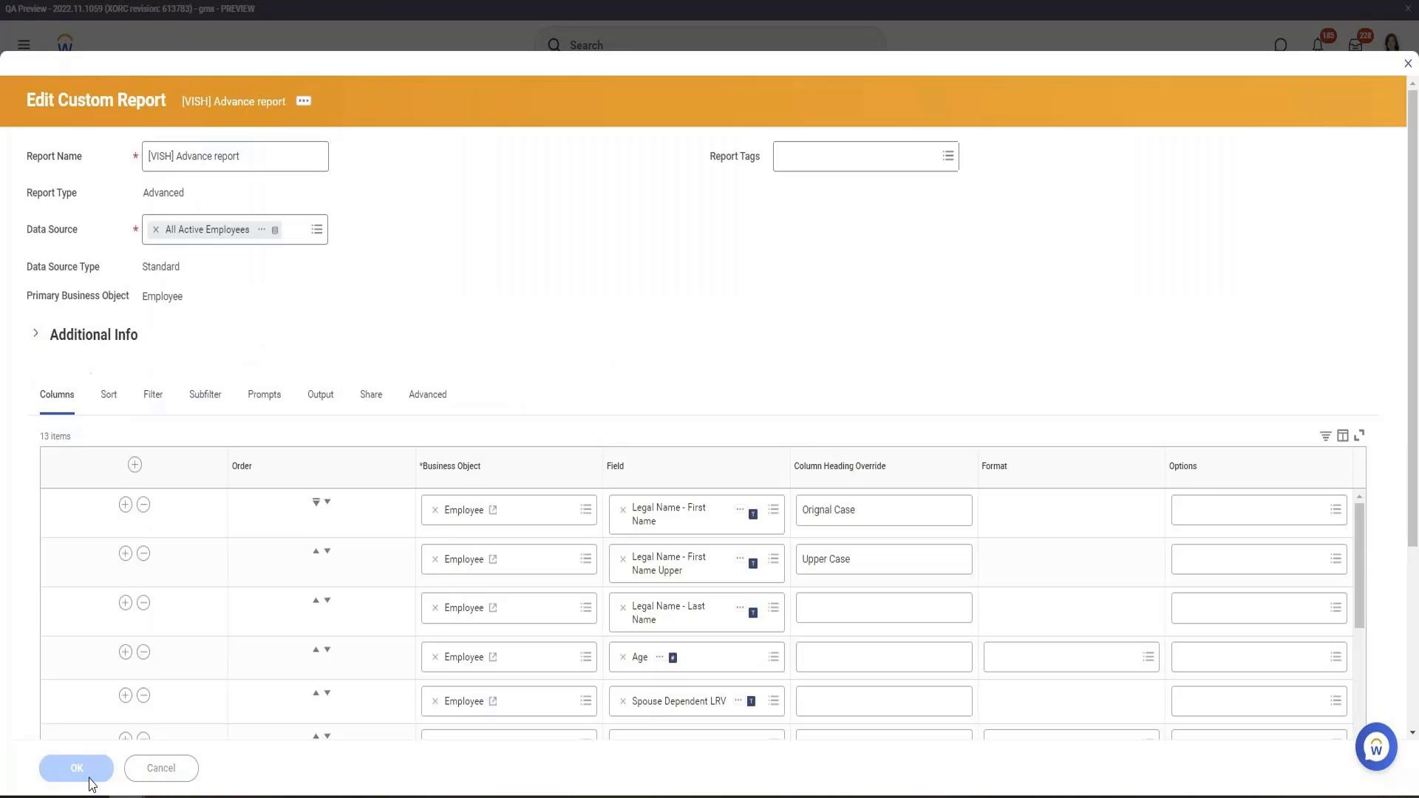
click(90, 782)
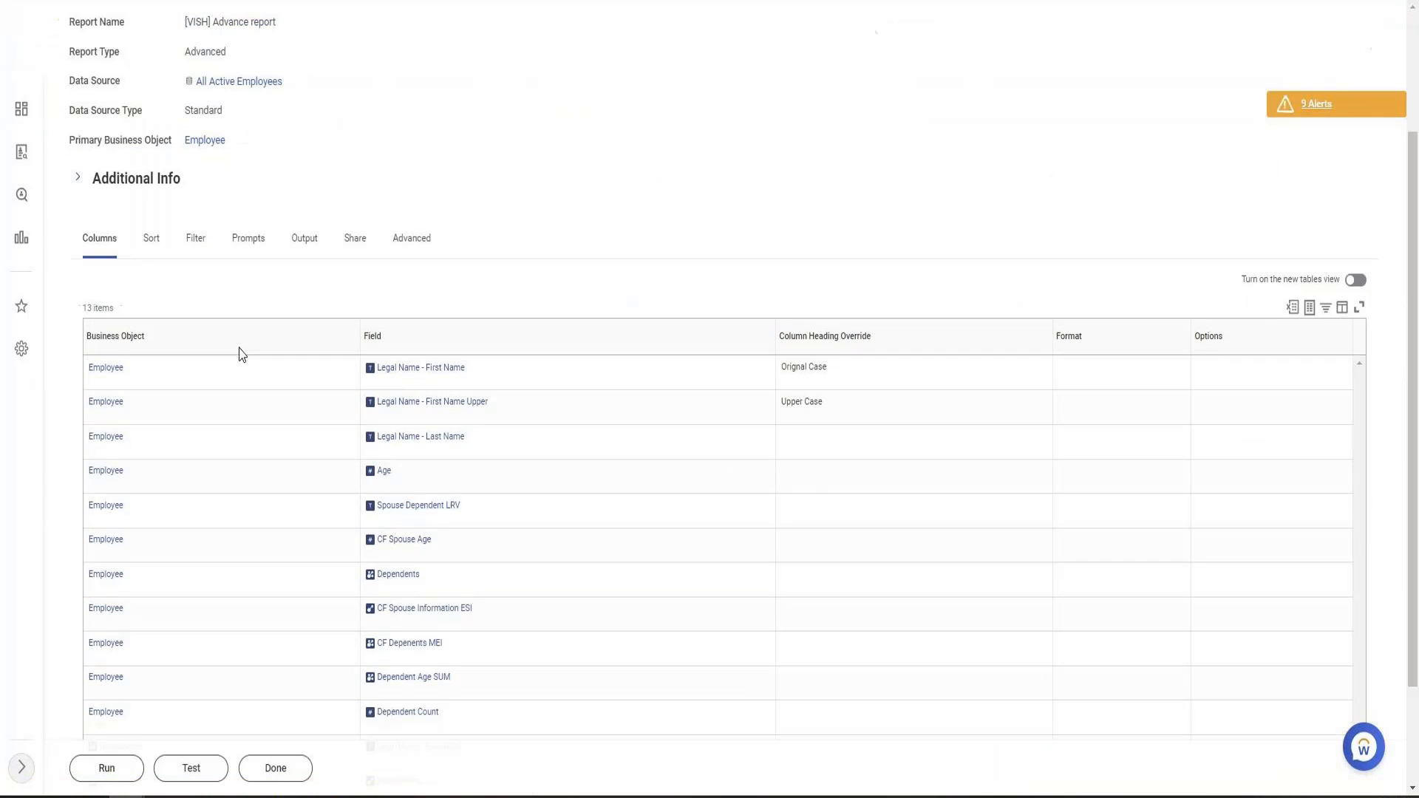
Step: Open the Dependent Age SUM calculated field from the report's columns and review its source field and aggregation settings
scroll(510, 450, down, 2)
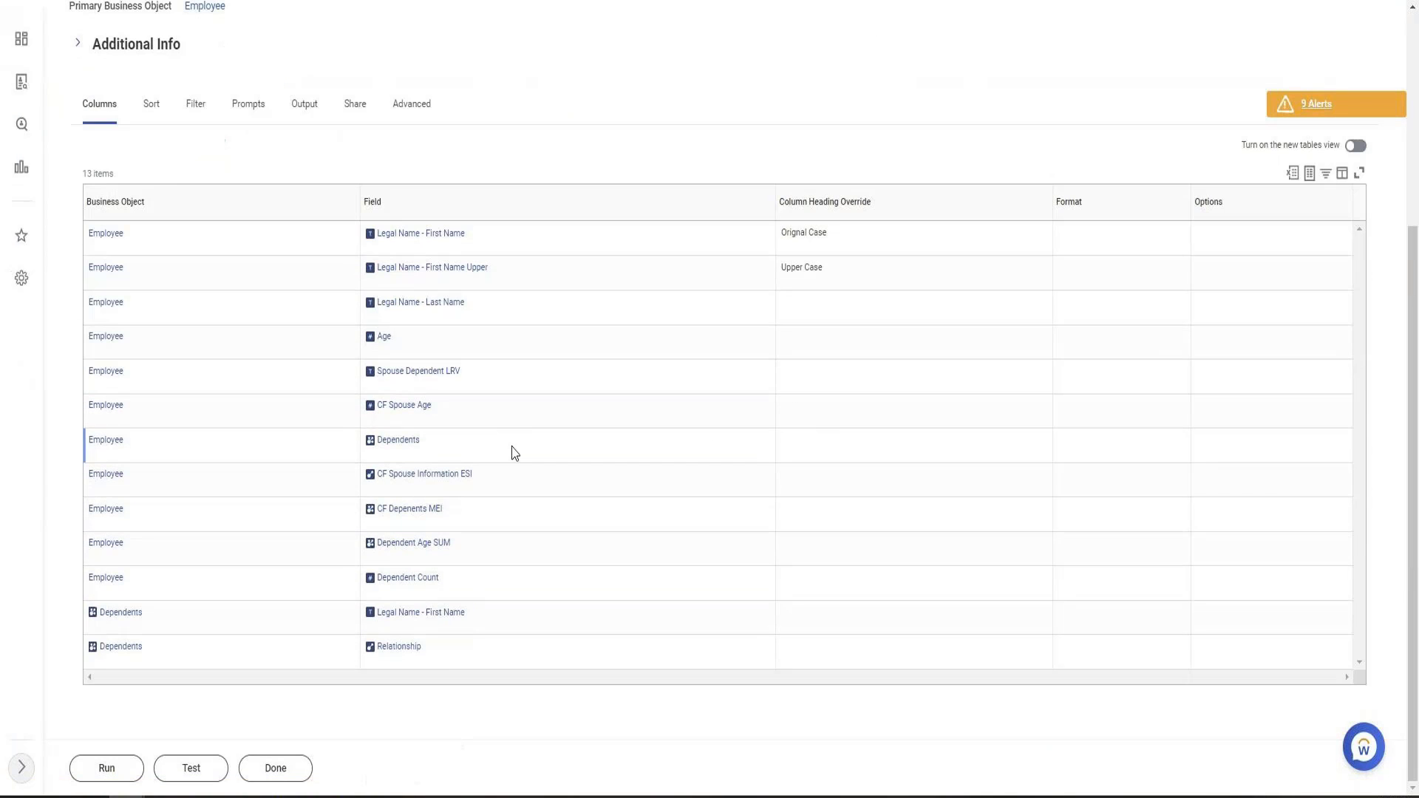
right_click(429, 545)
click(469, 203)
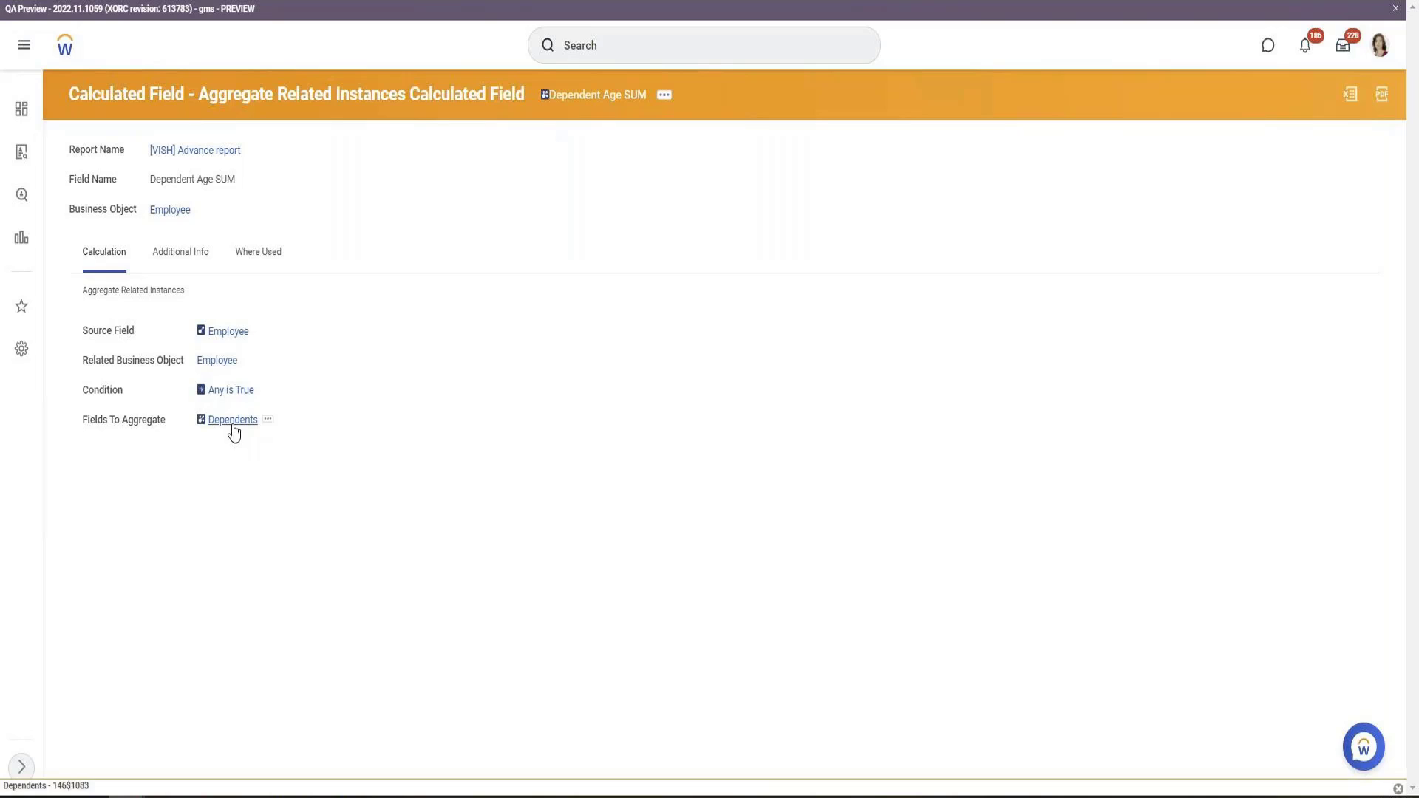
triple_click(95, 333)
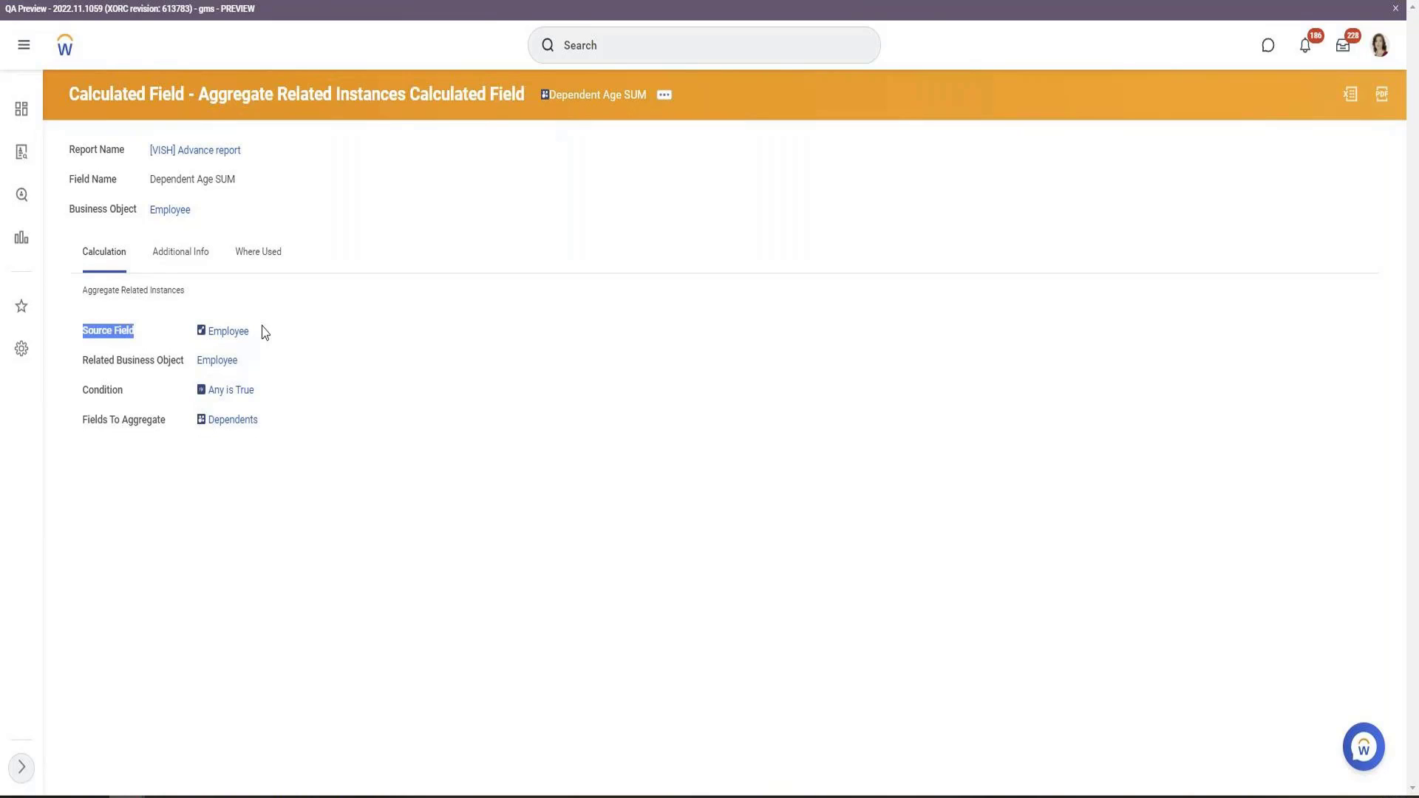
Step: Edit Dependent Age SUM so its Fields To Aggregate is Compensation History, save it, and refresh the report output
click(668, 102)
mouse_move(789, 189)
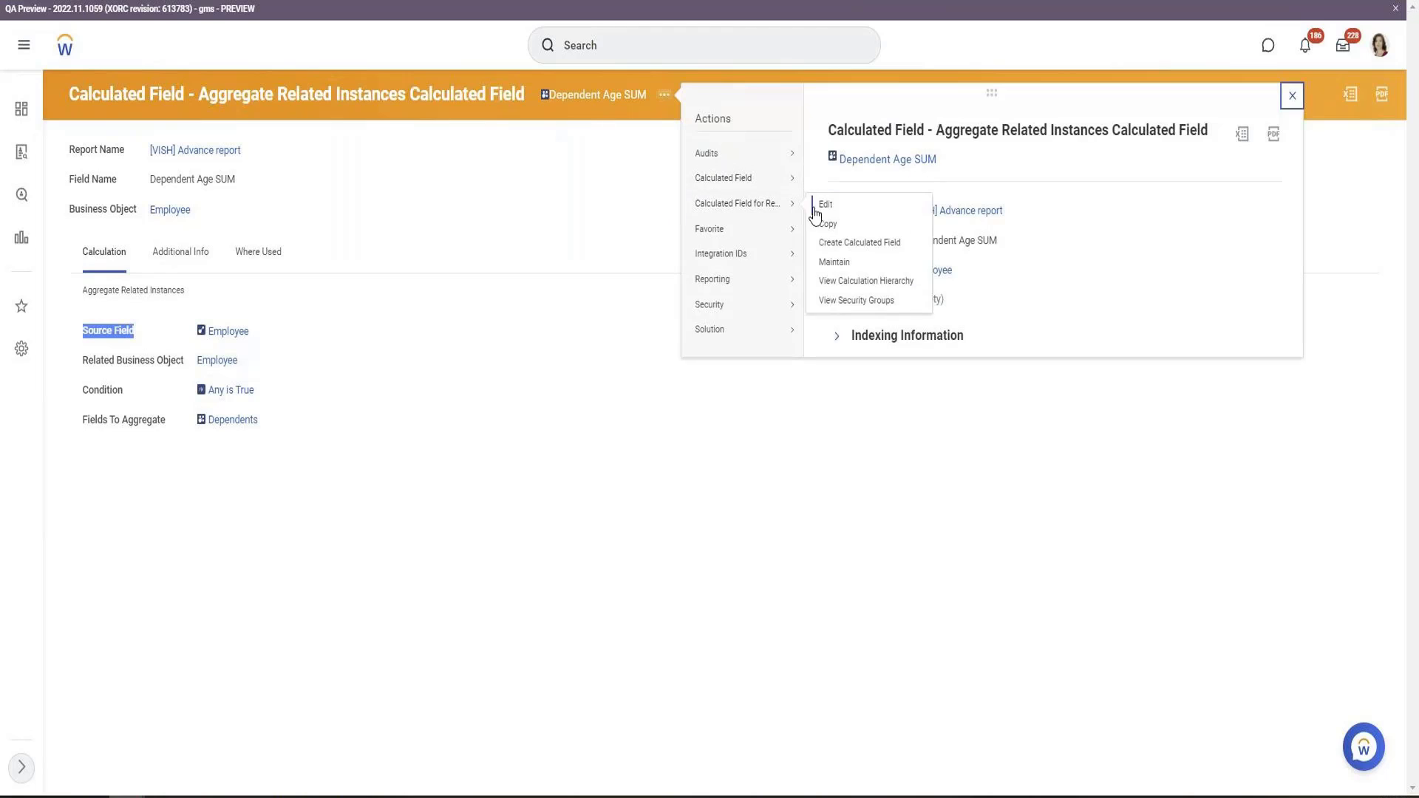
click(813, 211)
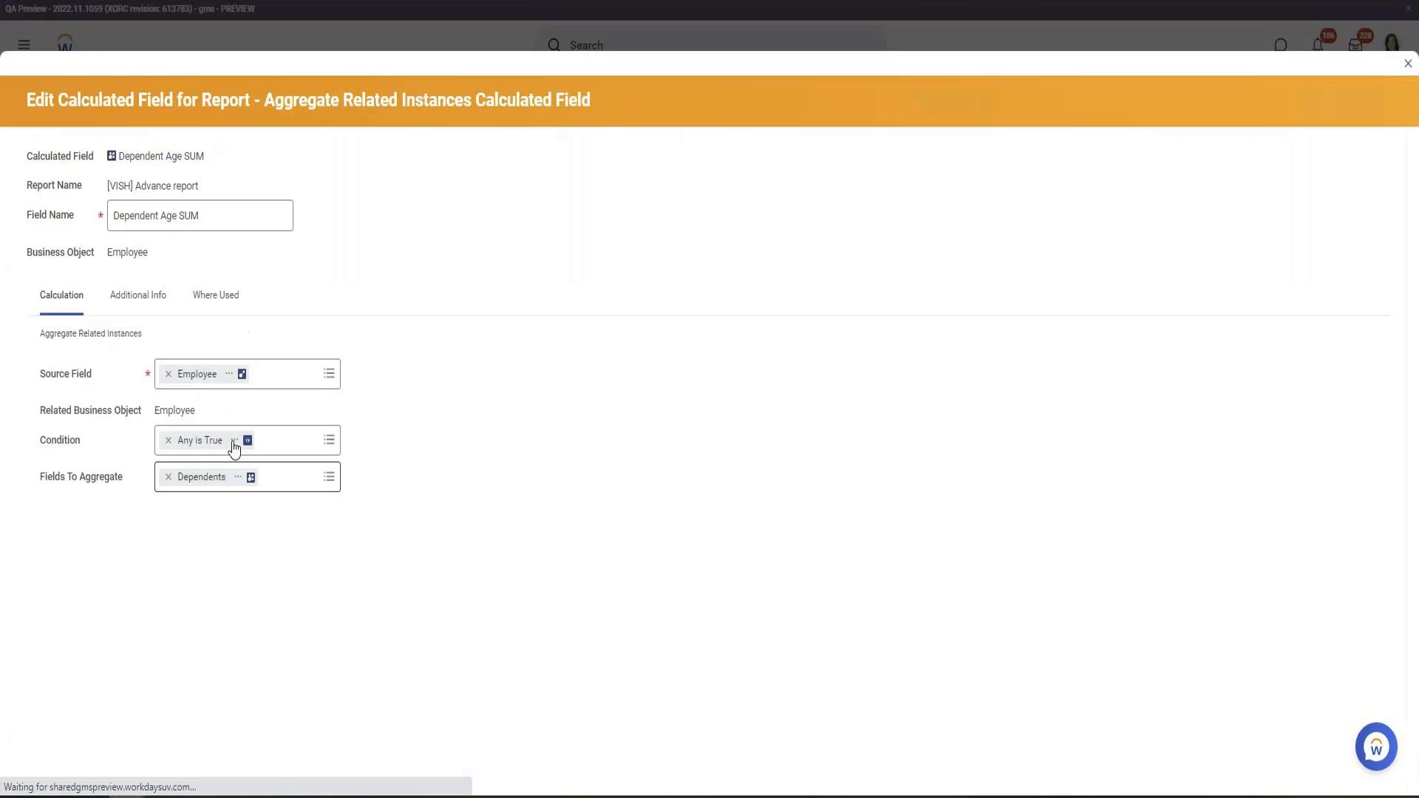
click(169, 475)
text(History)
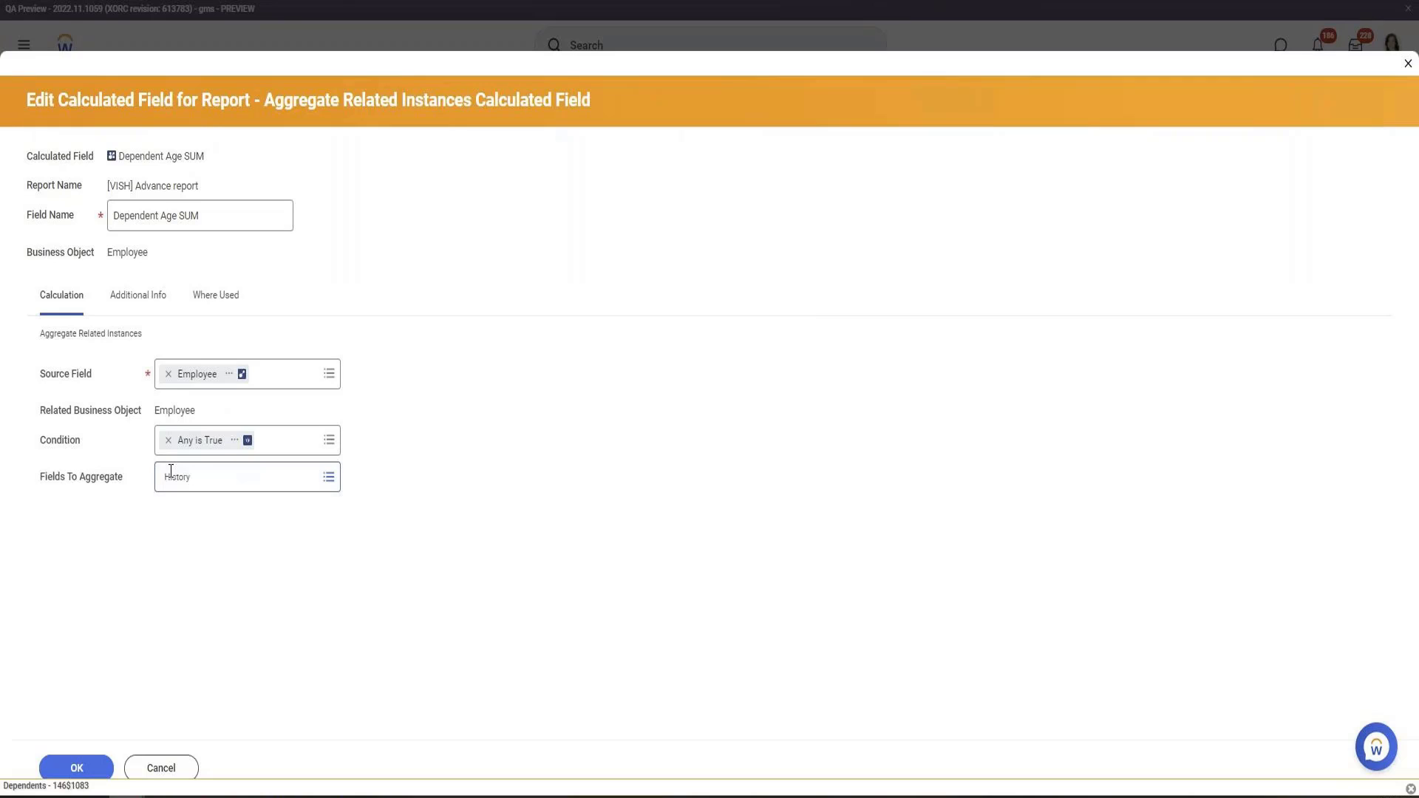
key(Return)
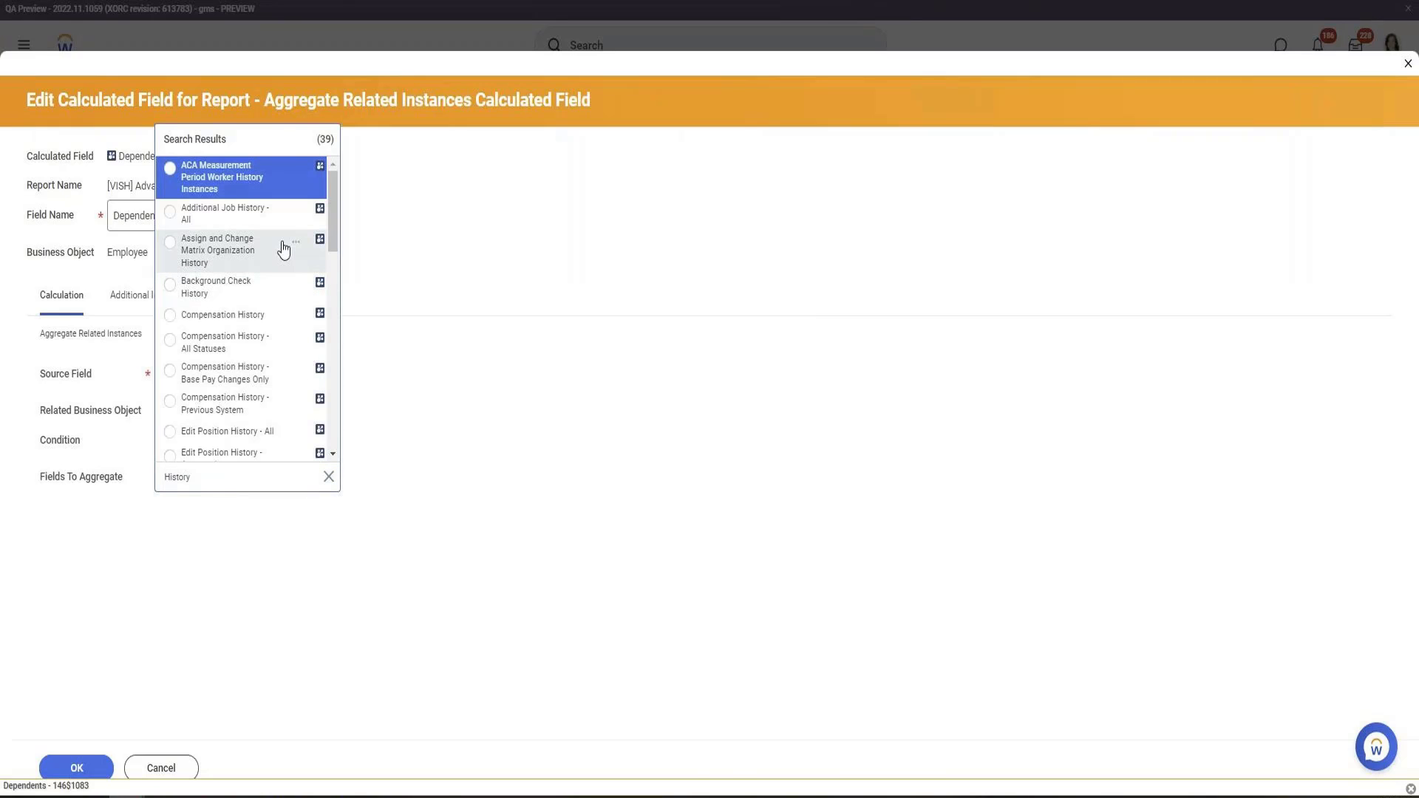
click(267, 330)
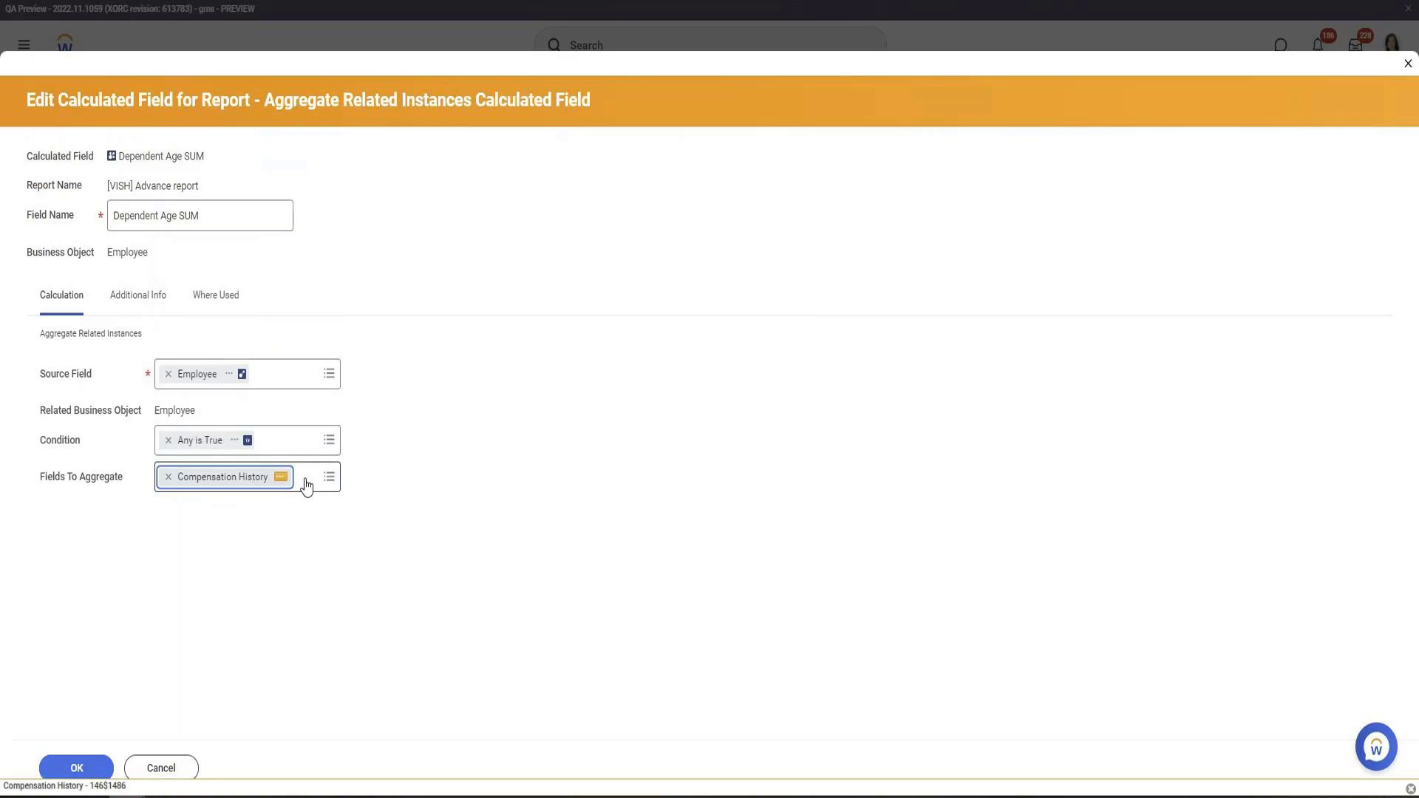
click(88, 774)
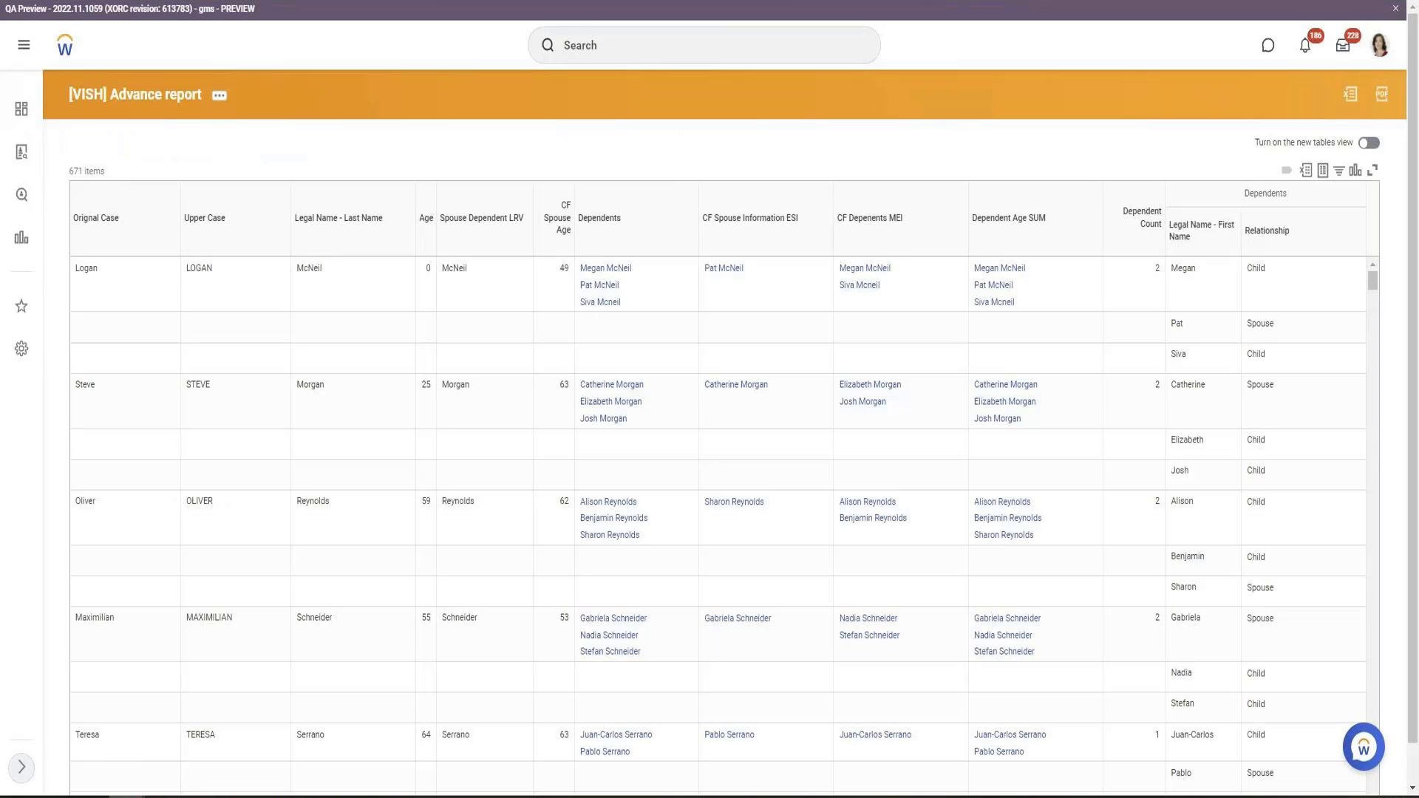
key(F5)
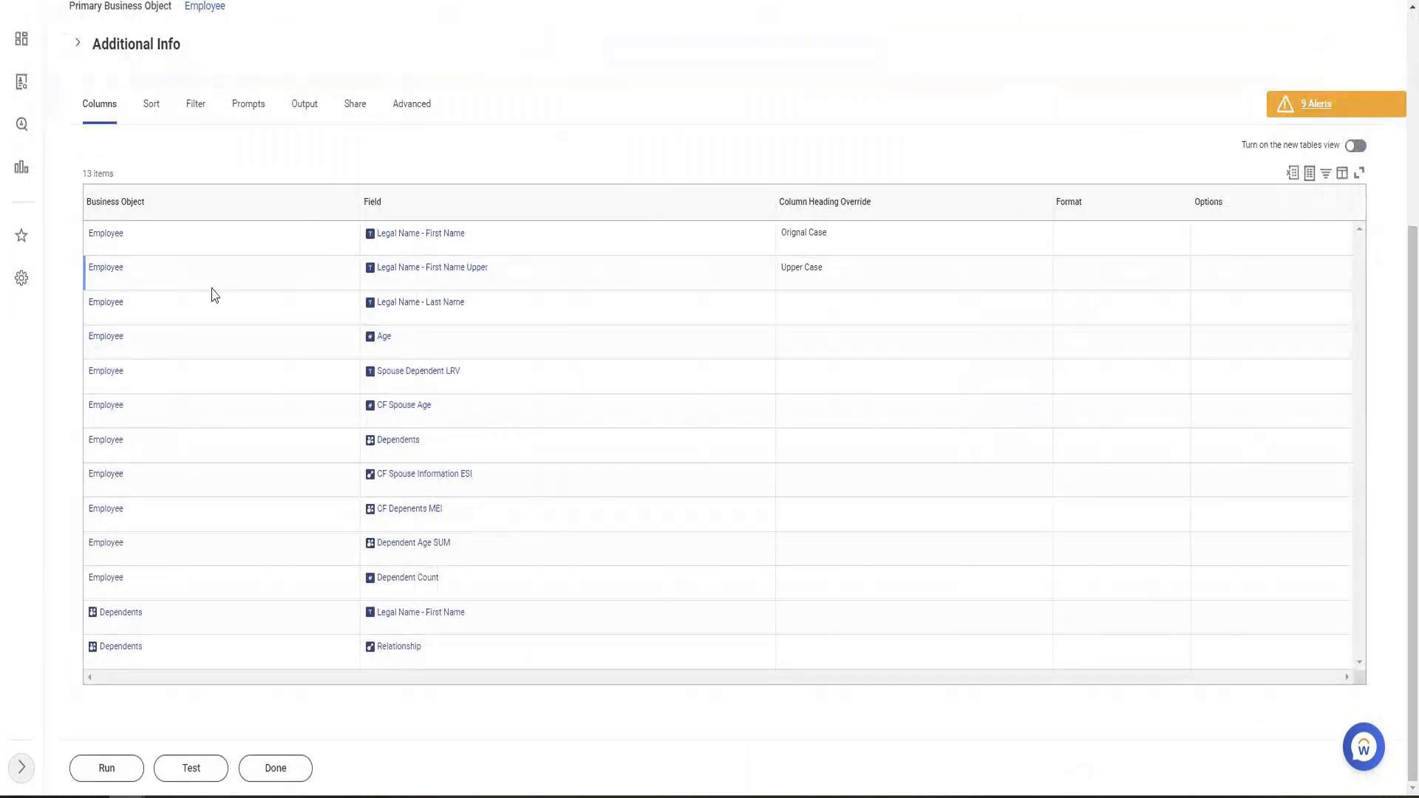
Step: Edit the Advance report definition and insert a new Employee column row directly below Dependent Count
scroll(398, 423, up, 5)
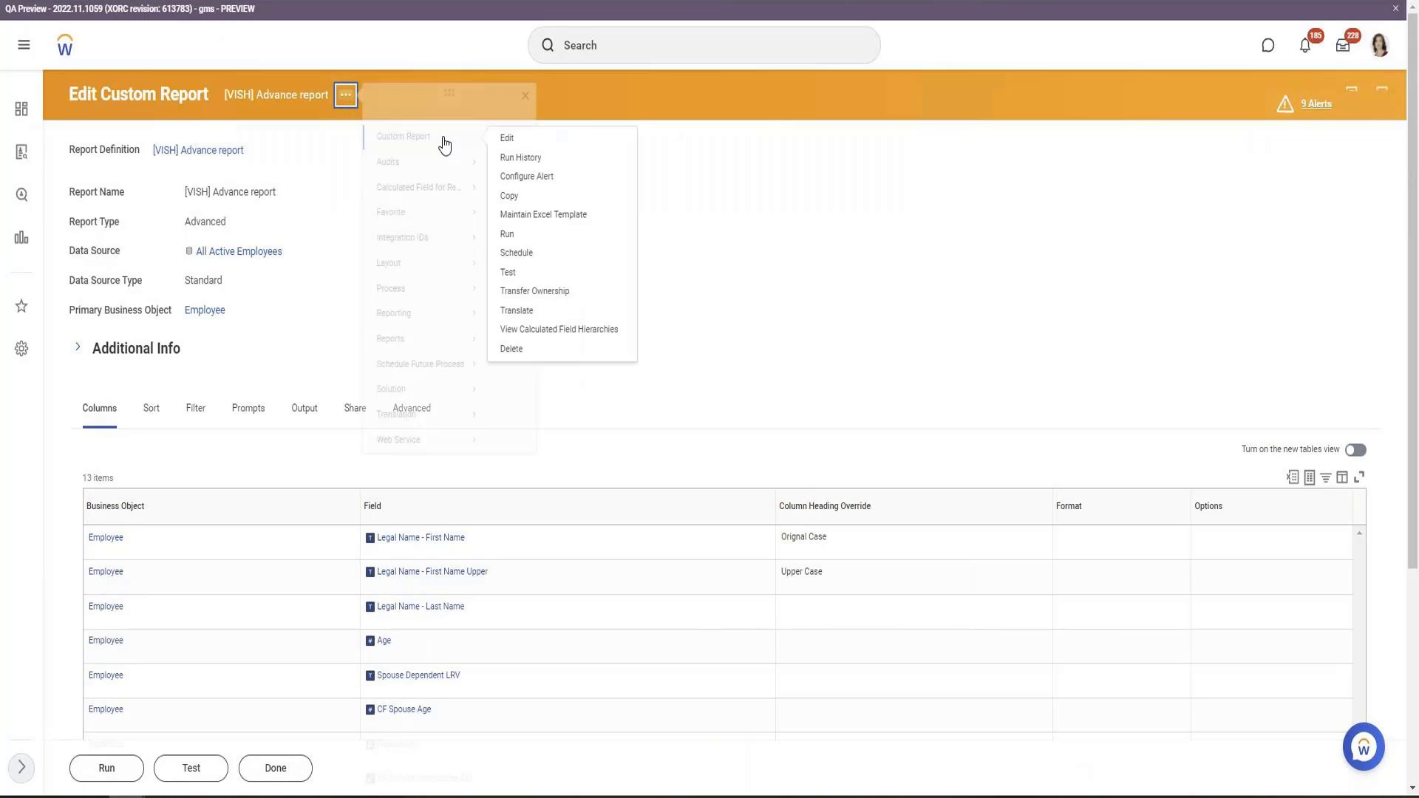
click(504, 139)
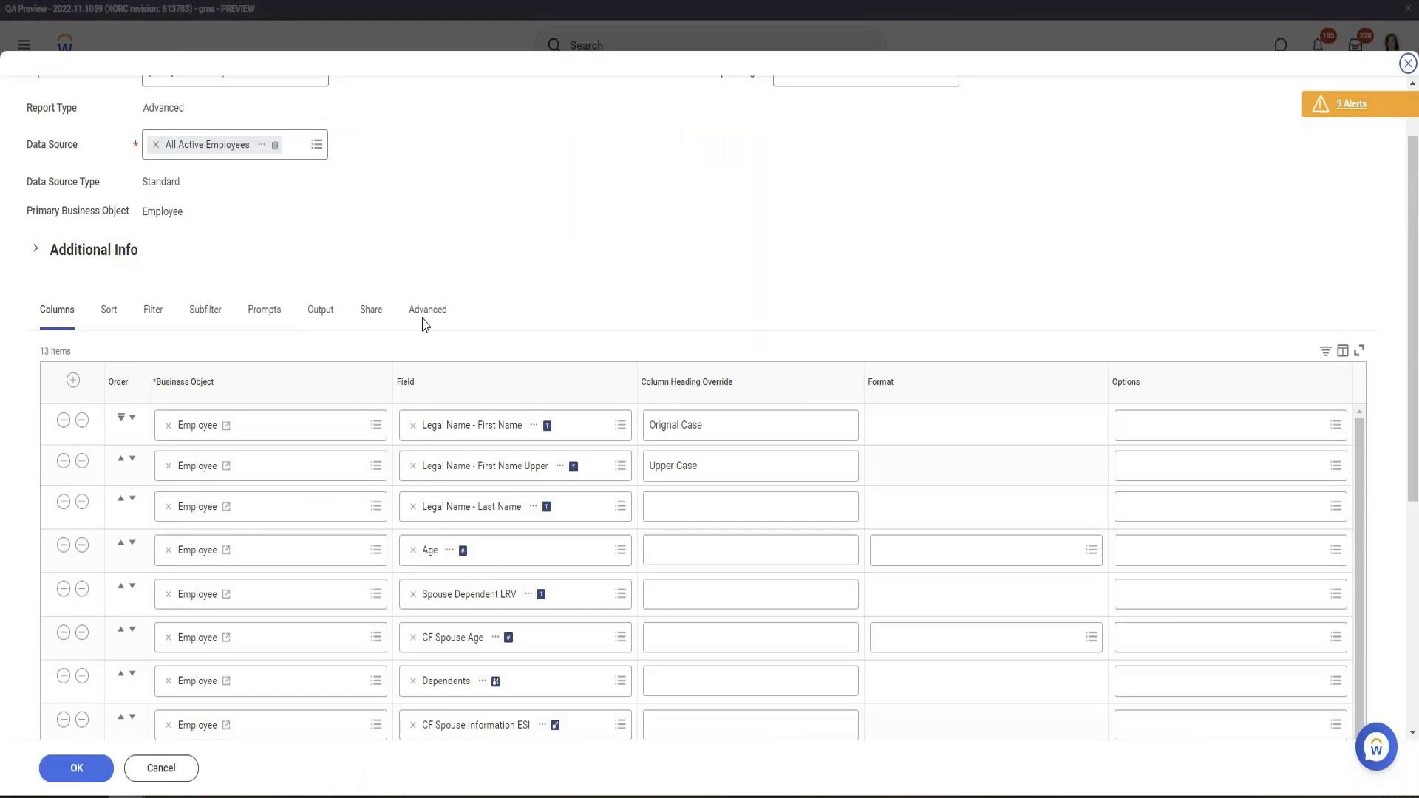
scroll(426, 325, down, 6)
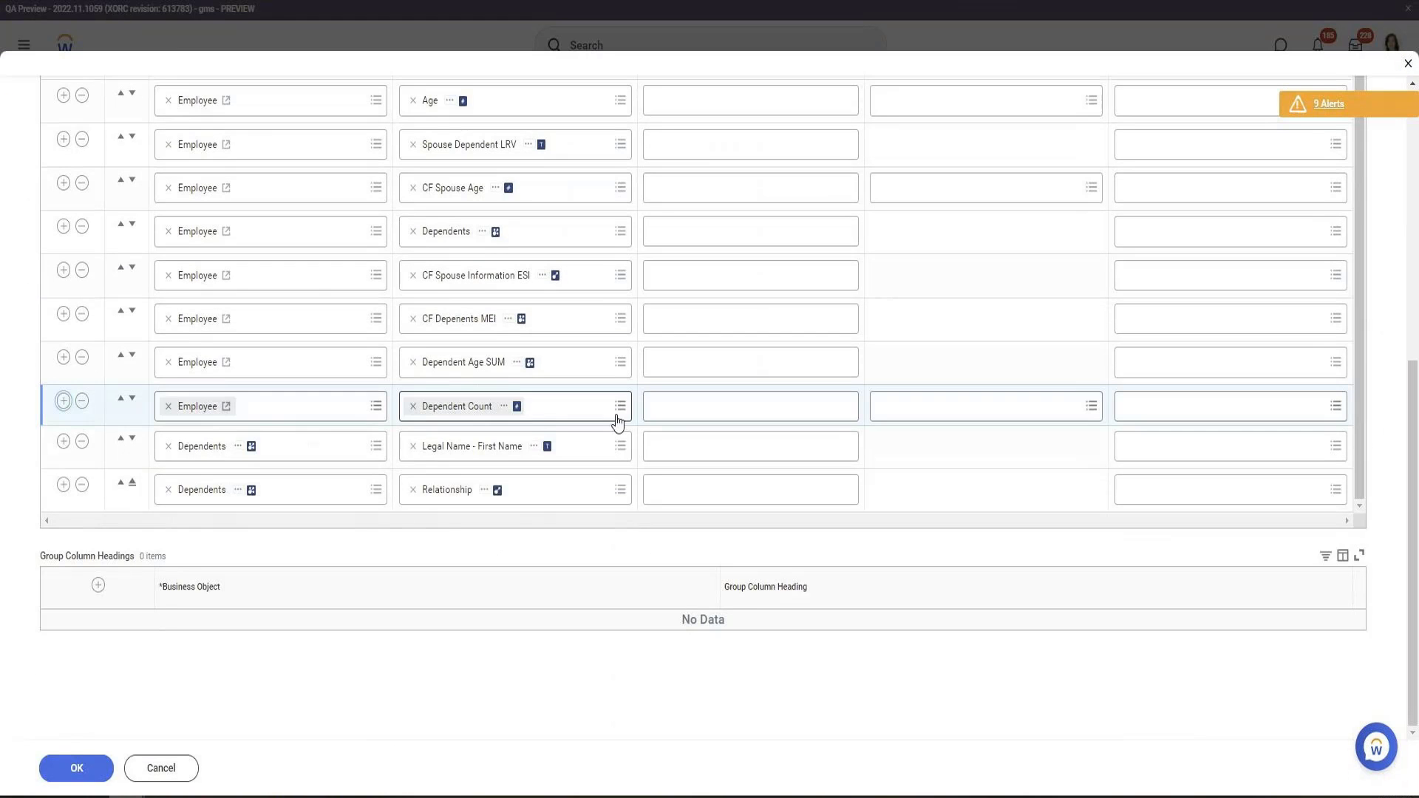
Step: Create a calculated field for the new column row, named "CF Dependnts Age", with the Evaluate Expression function
click(618, 447)
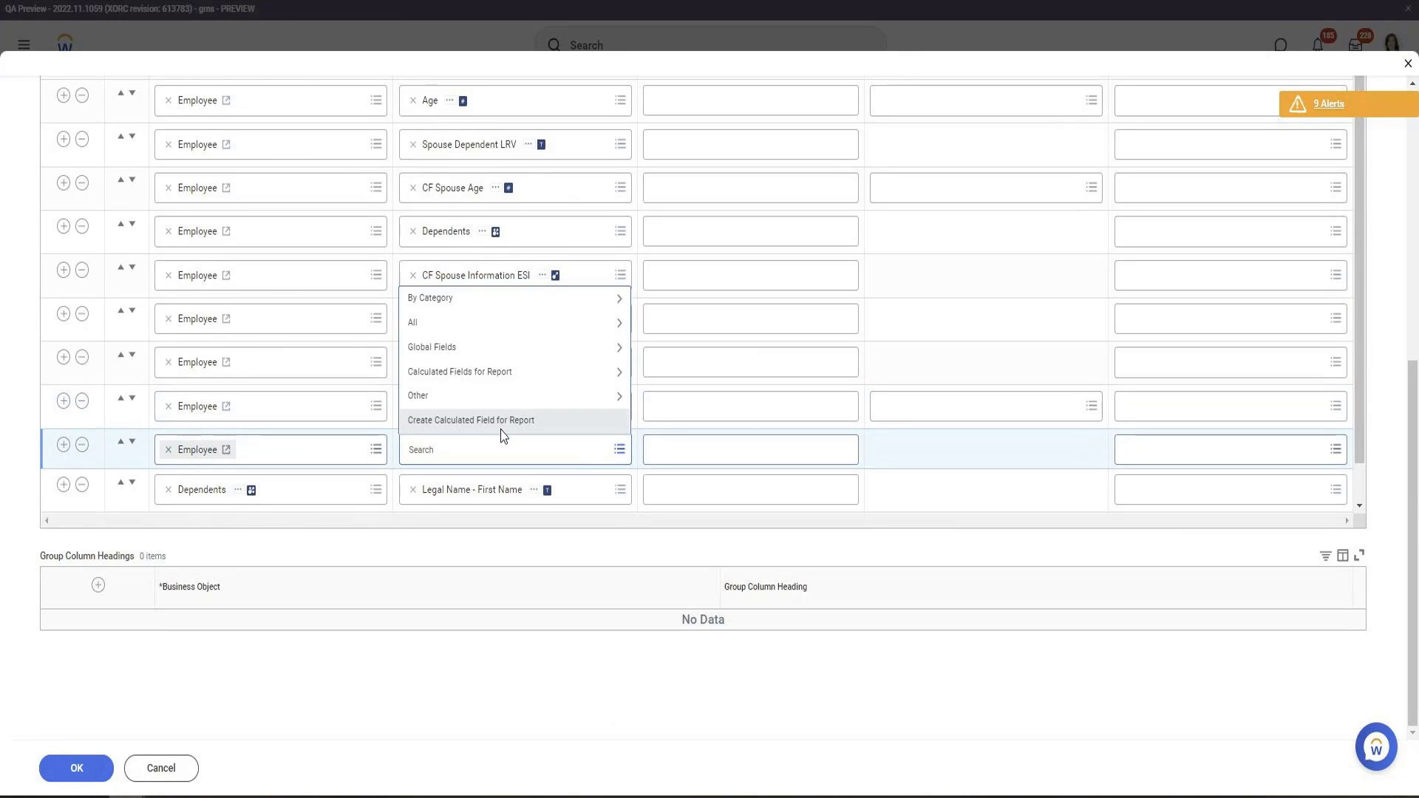
click(501, 425)
click(196, 197)
text(CF)
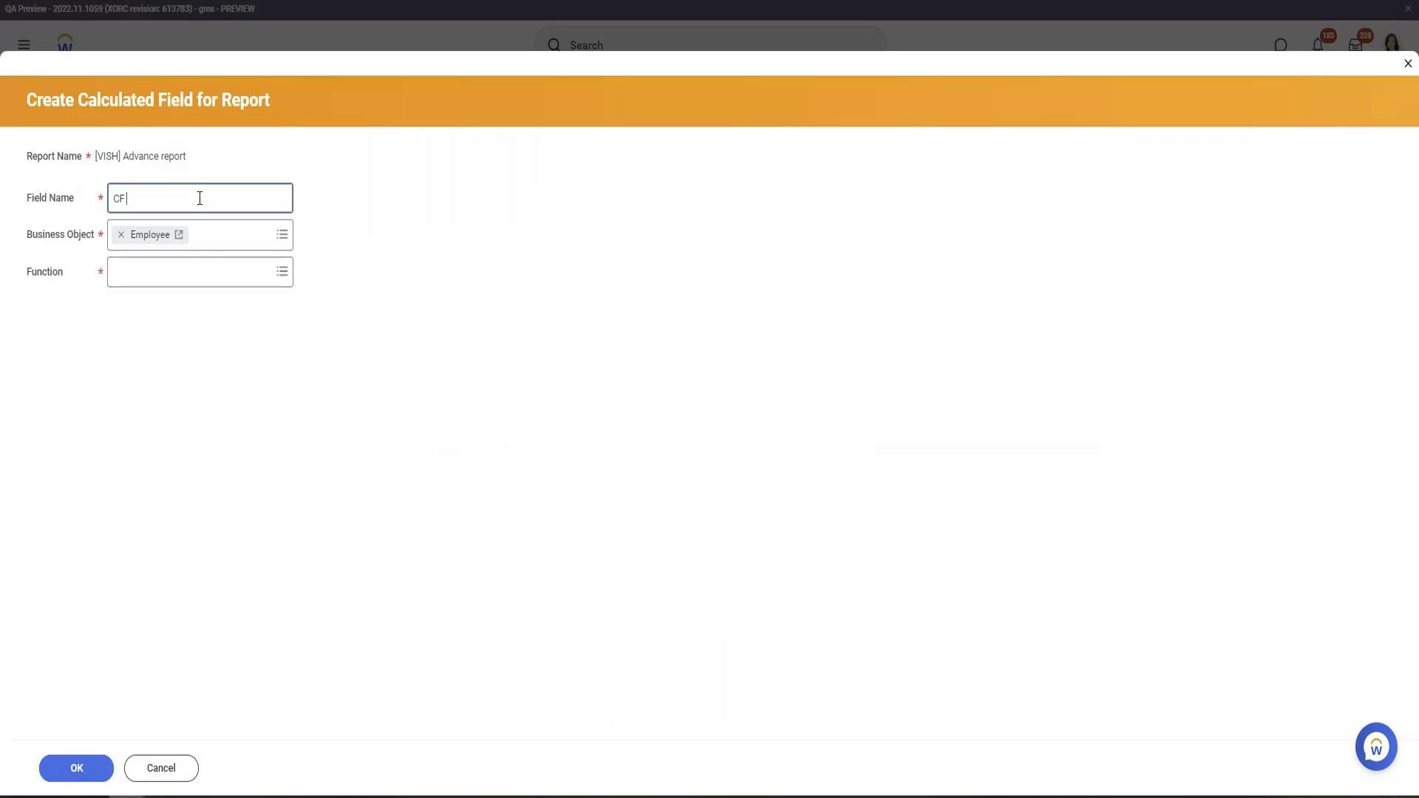
text( Dependnts Age)
click(177, 272)
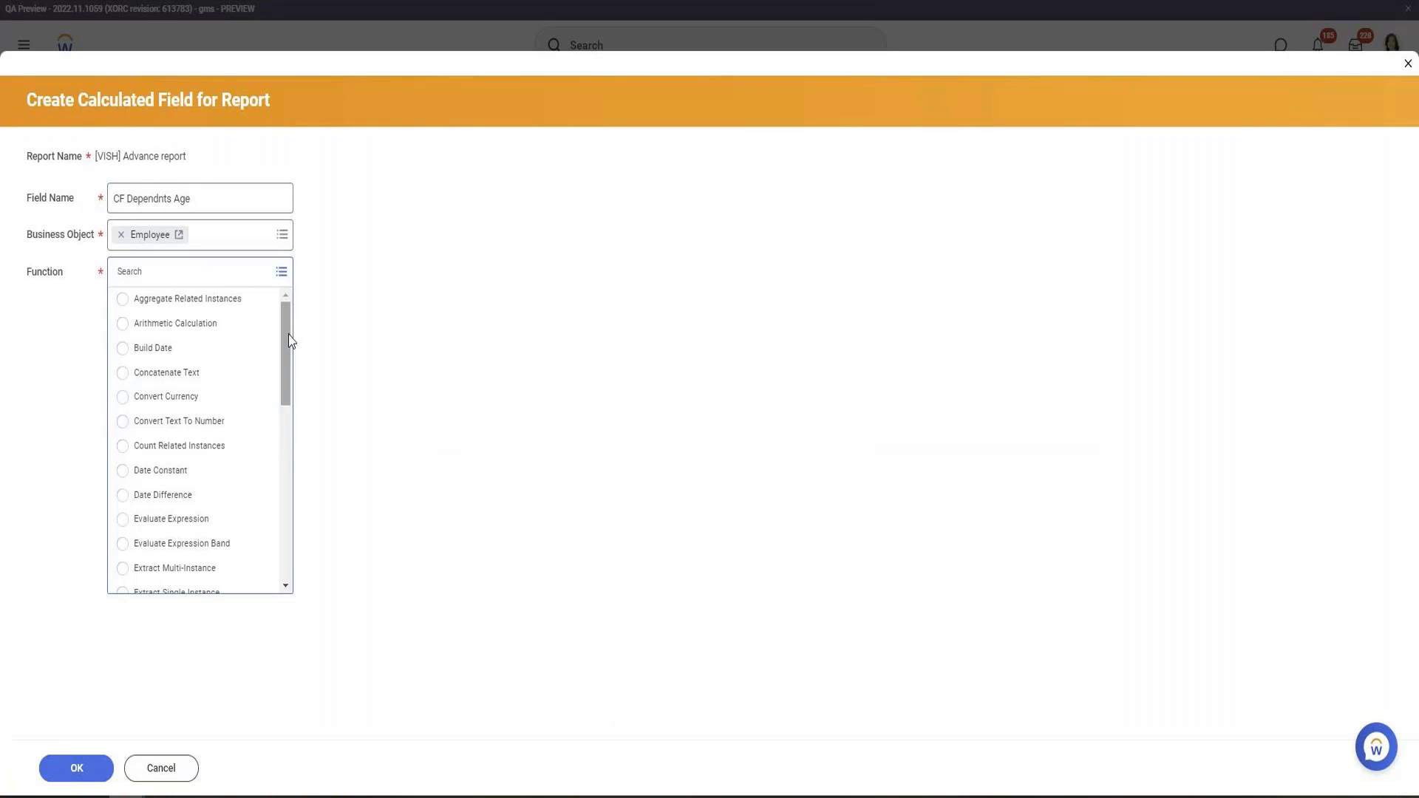
scroll(288, 342, down, 1)
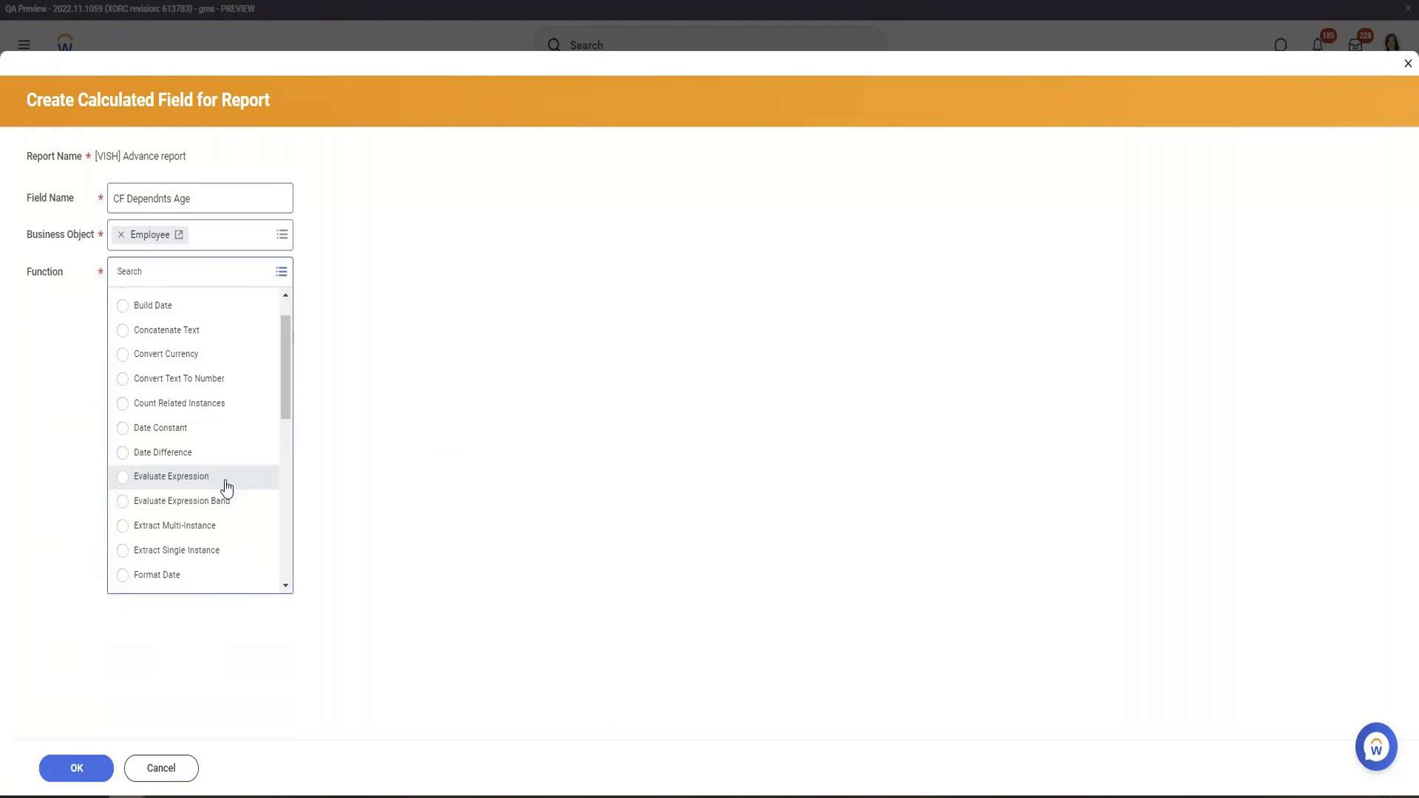
click(220, 485)
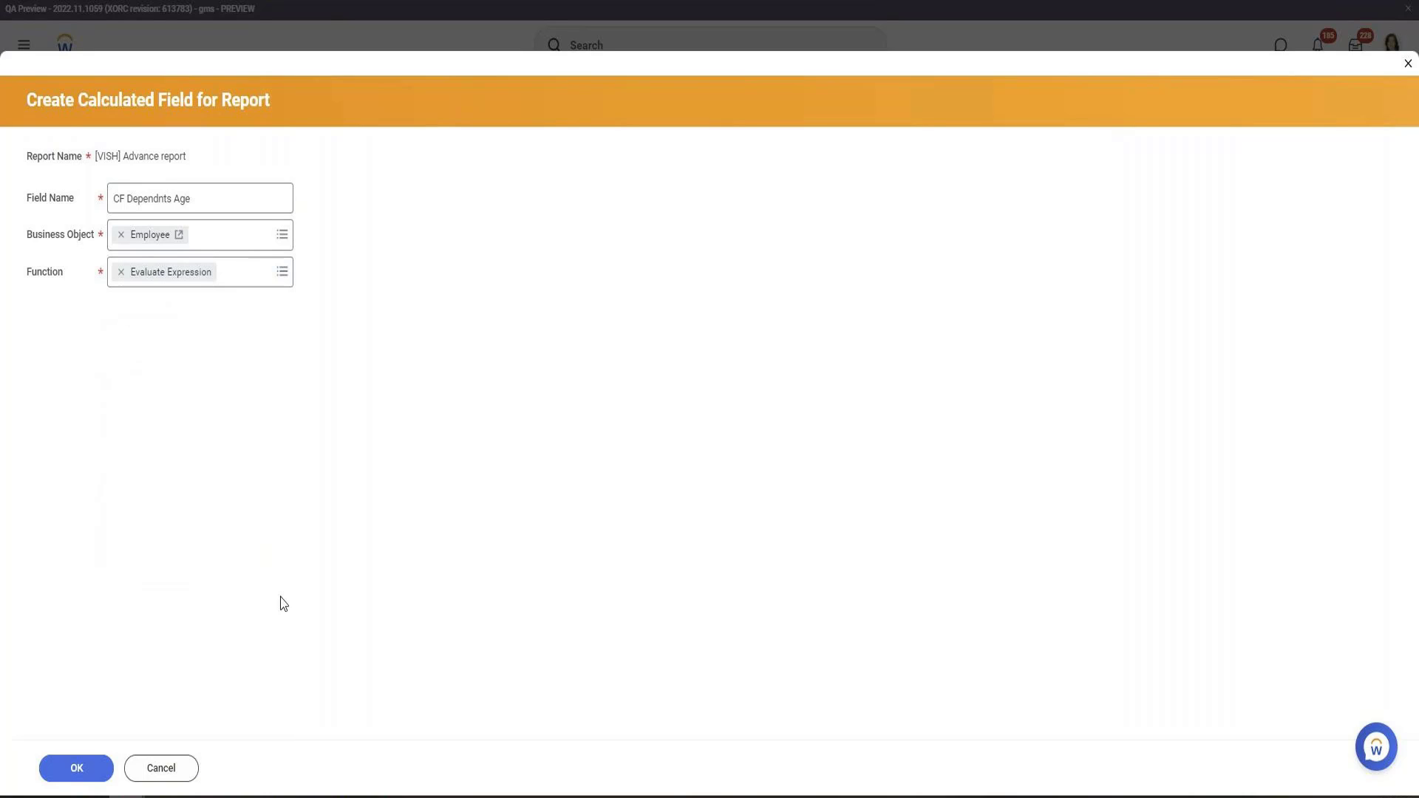
click(71, 769)
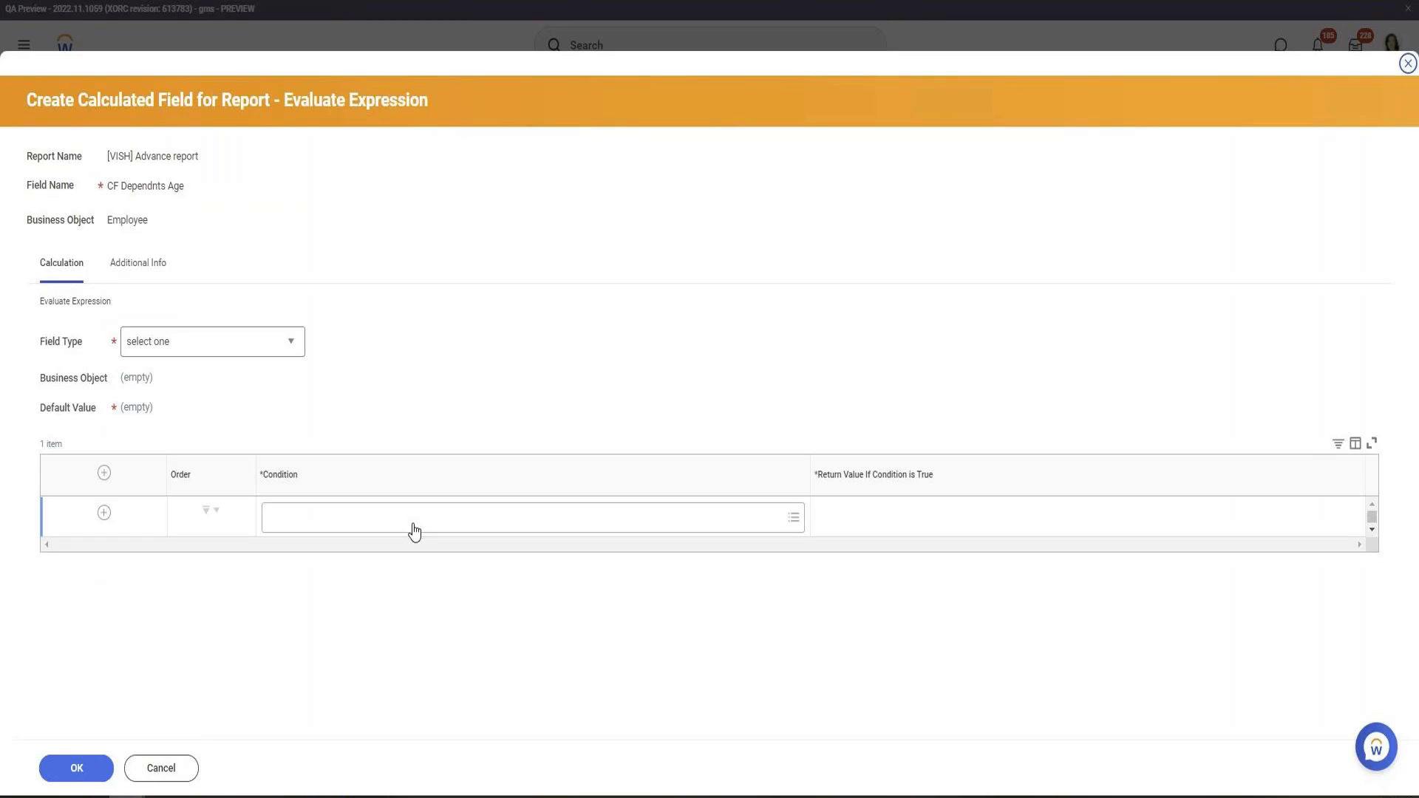
click(233, 348)
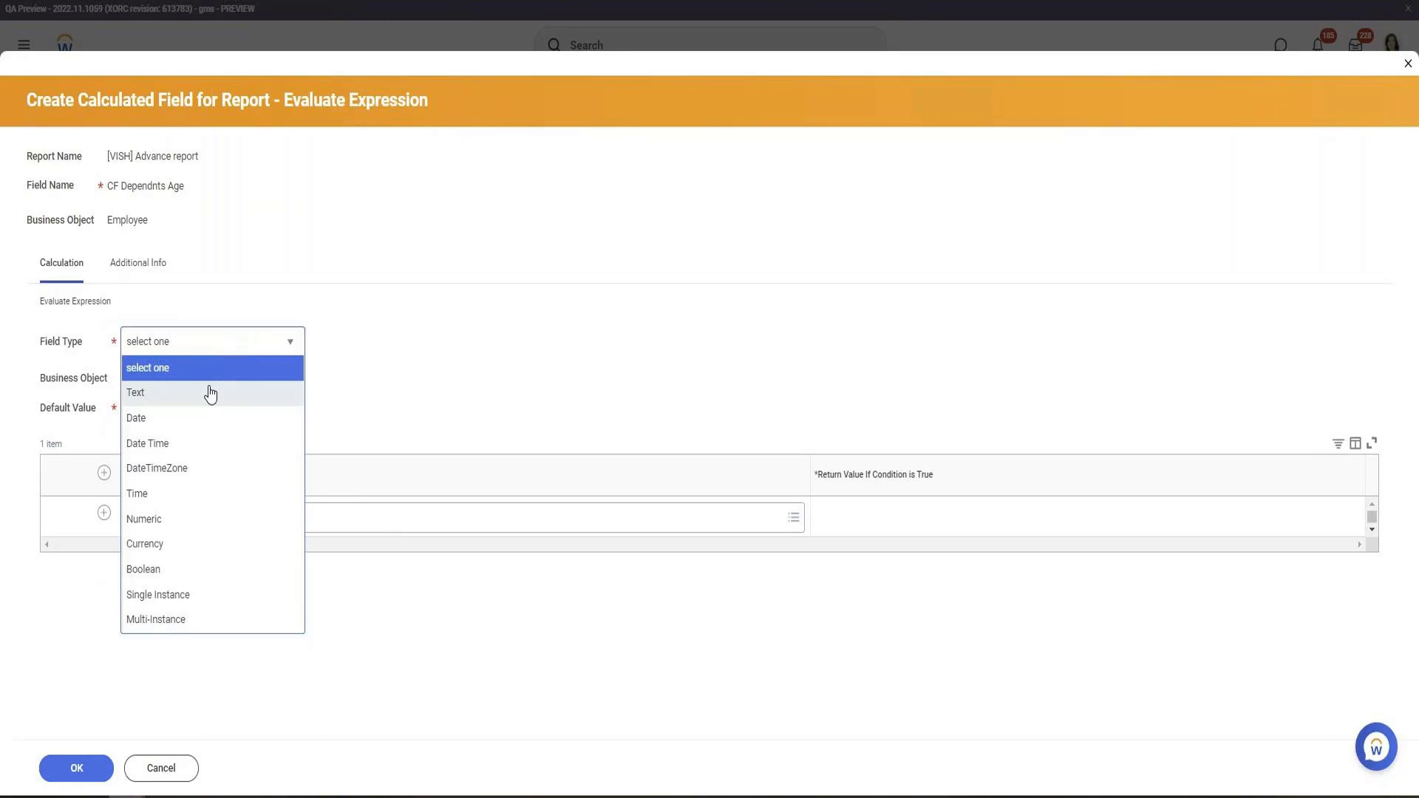
click(606, 400)
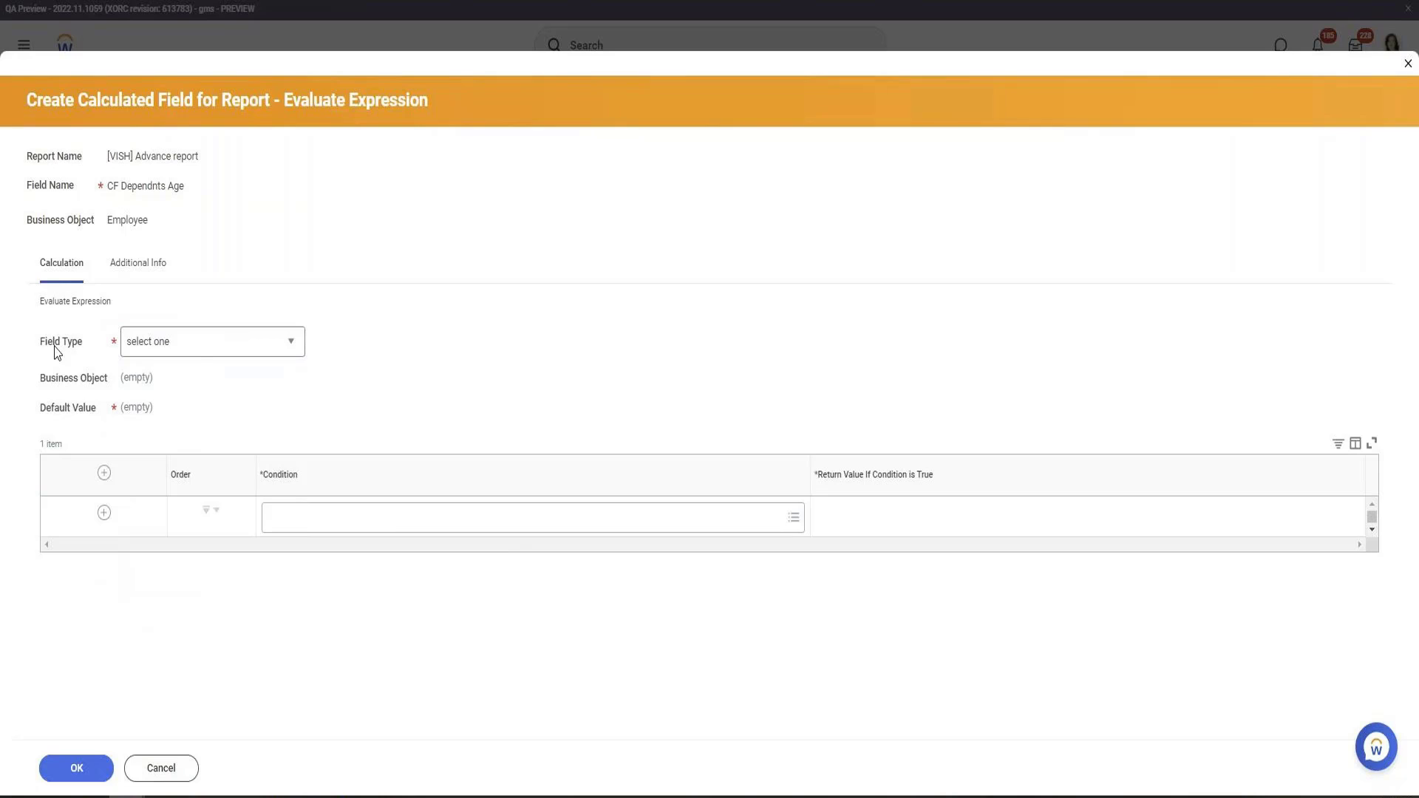
Step: Set the Evaluate Expression field's type to Text and its default value to the global field "/"
click(202, 348)
click(148, 389)
click(155, 418)
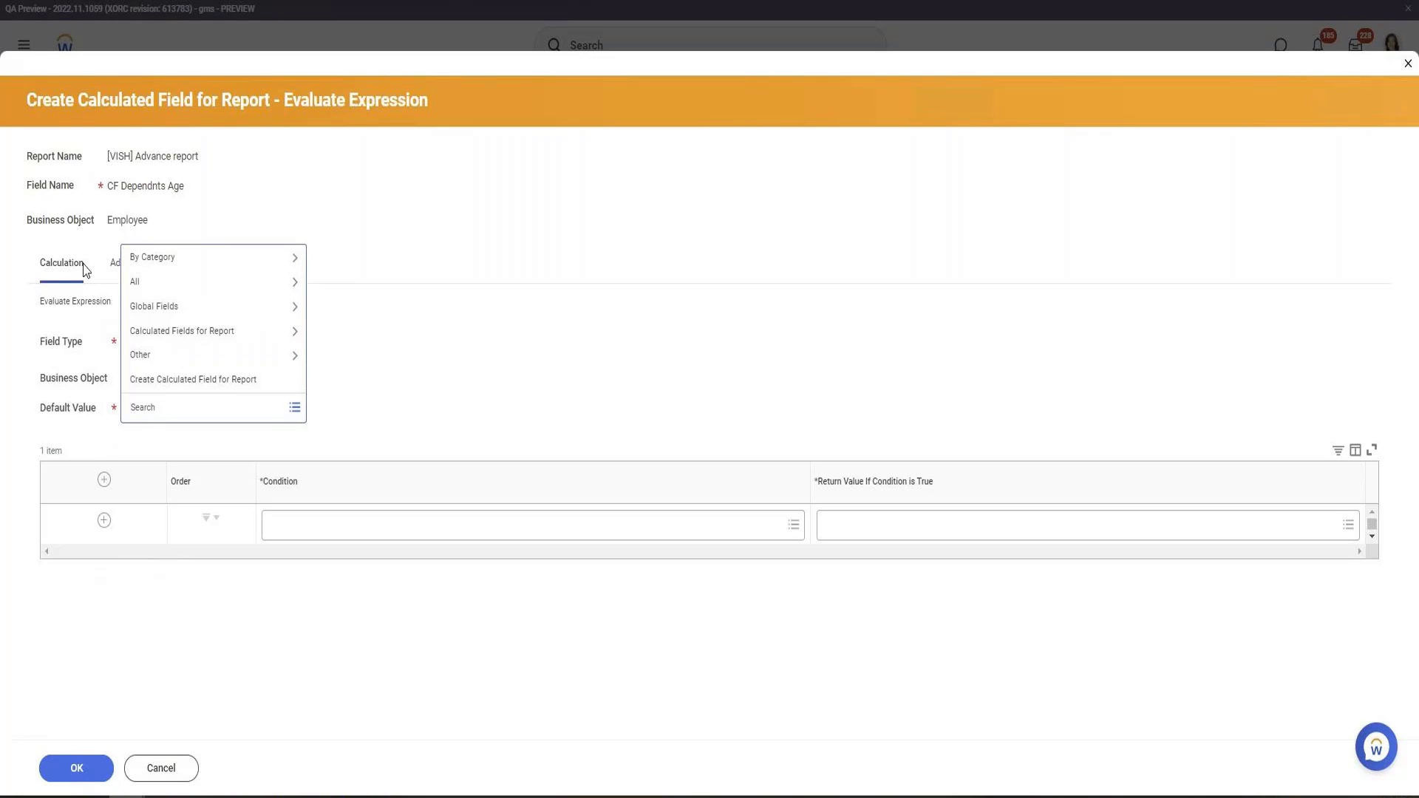
click(193, 308)
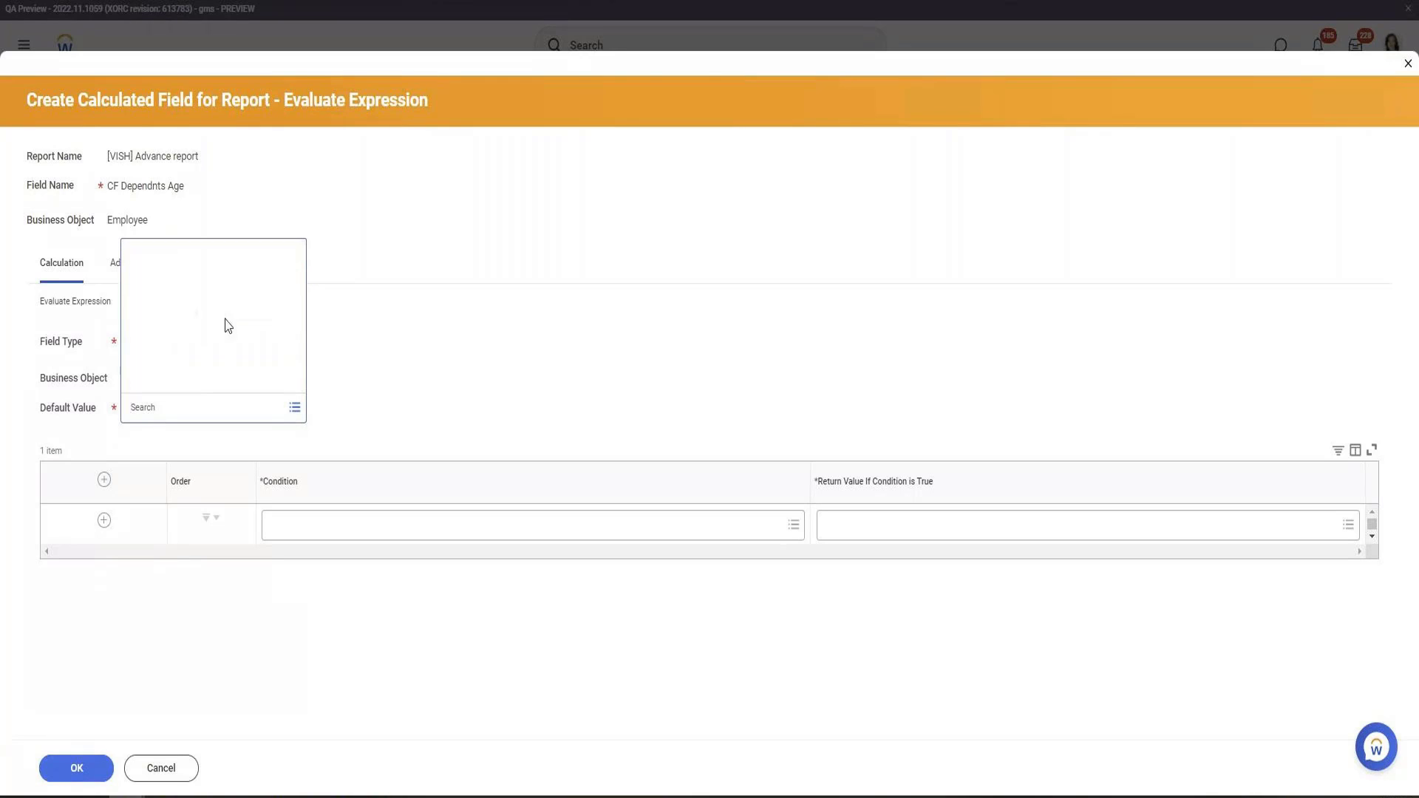
click(294, 407)
click(167, 210)
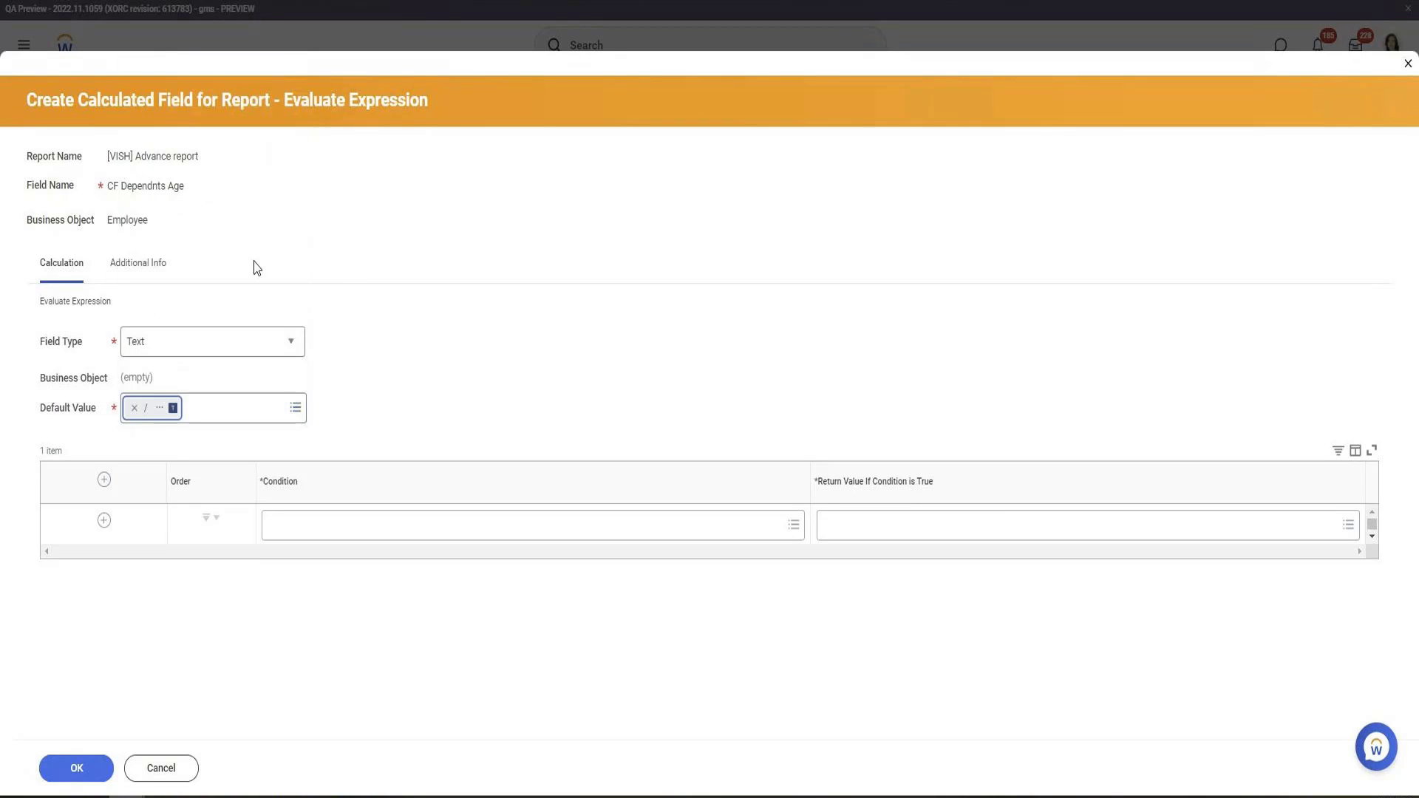
click(300, 527)
text(tr)
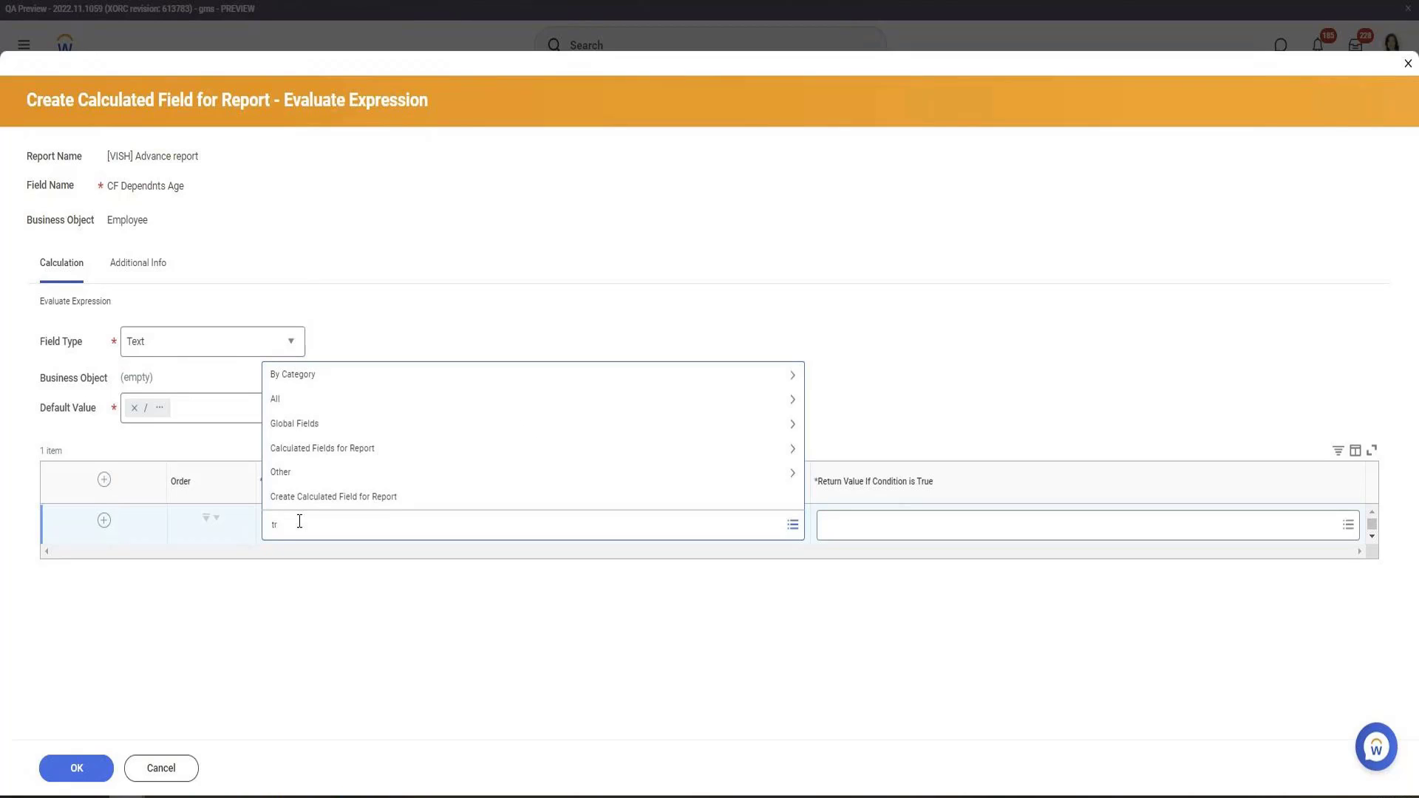
text(ue)
key(Return)
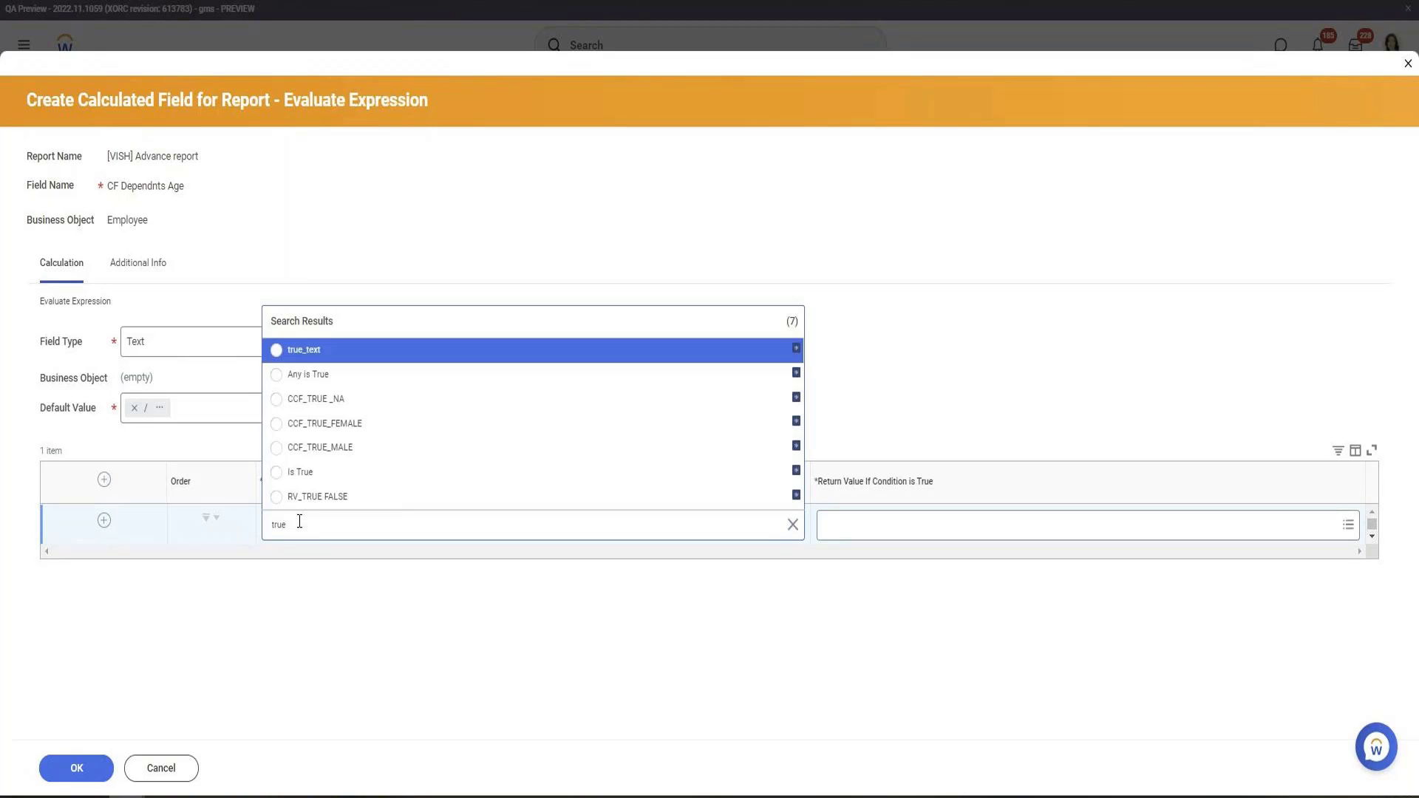
double_click(382, 527)
key(BackSpace)
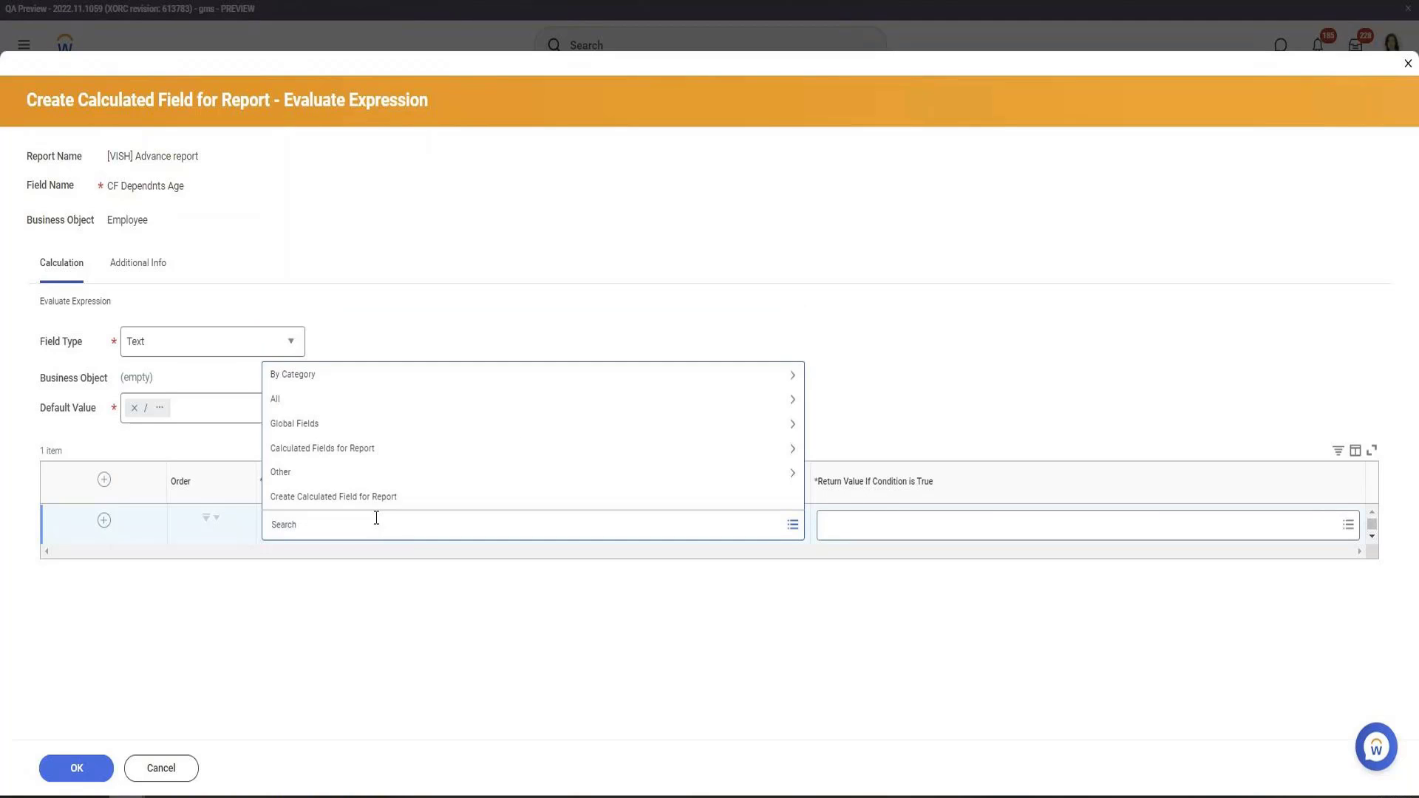
Step: Create a calculated field for the expression's condition, named "If Gender is Male", with the True/False Condition function
click(375, 496)
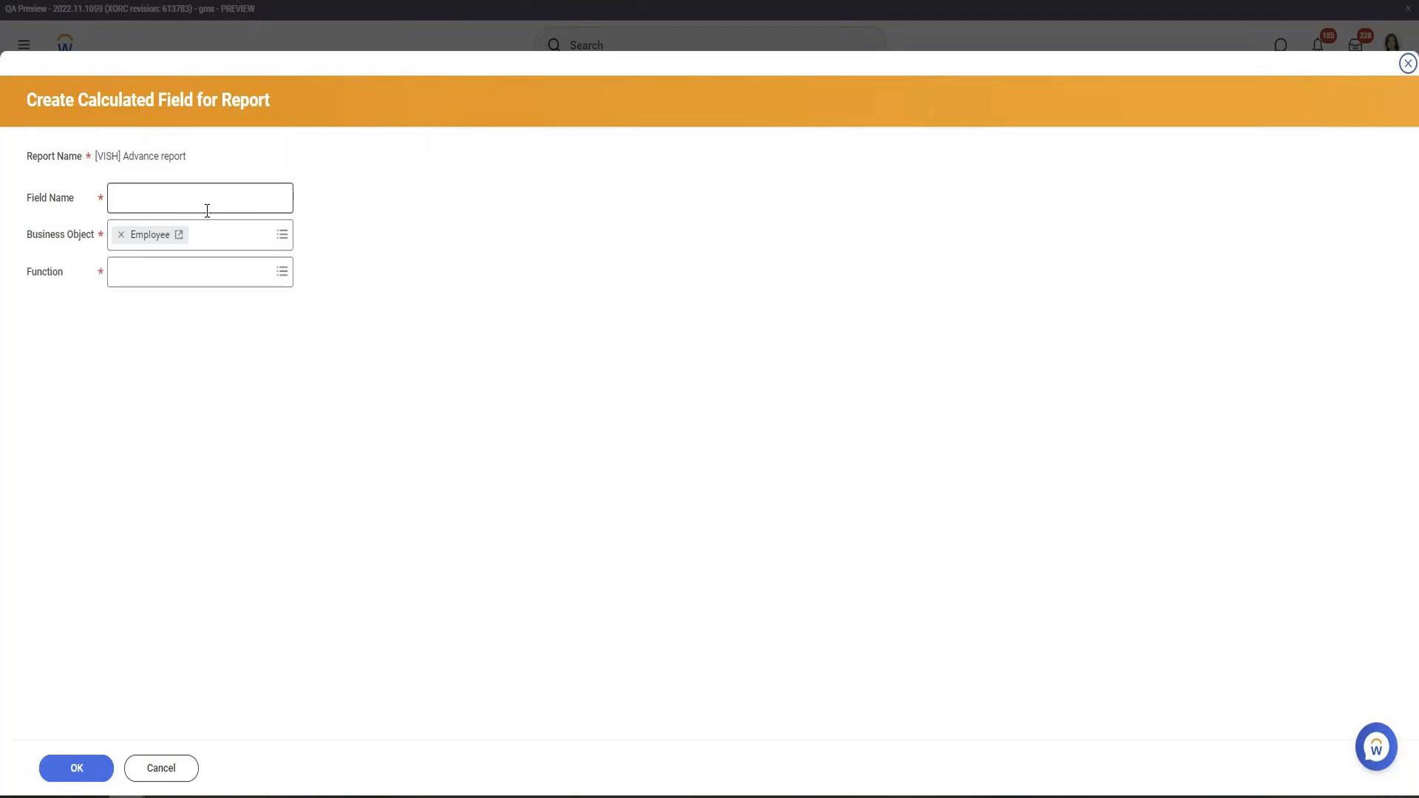
text(If G)
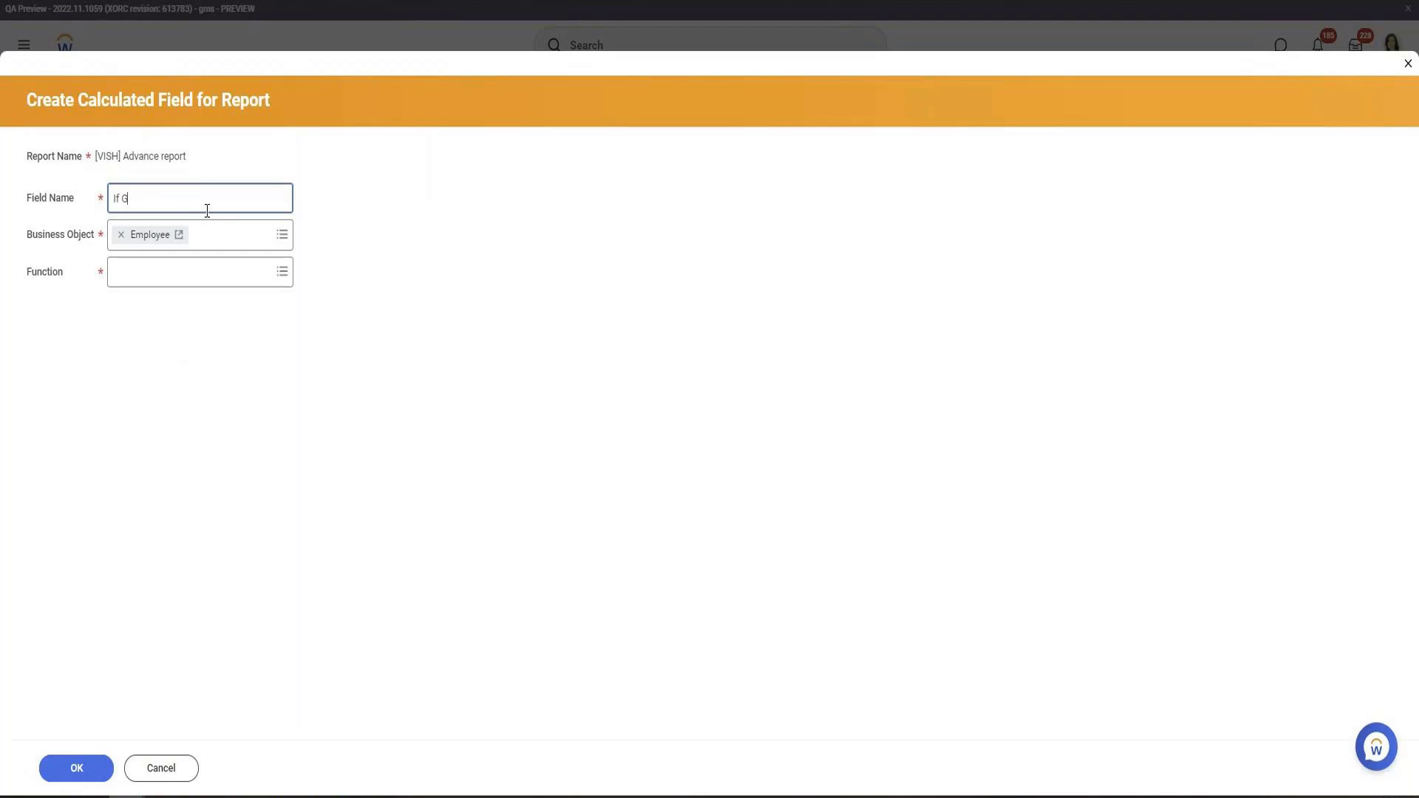
text(ender is Male)
key(Tab)
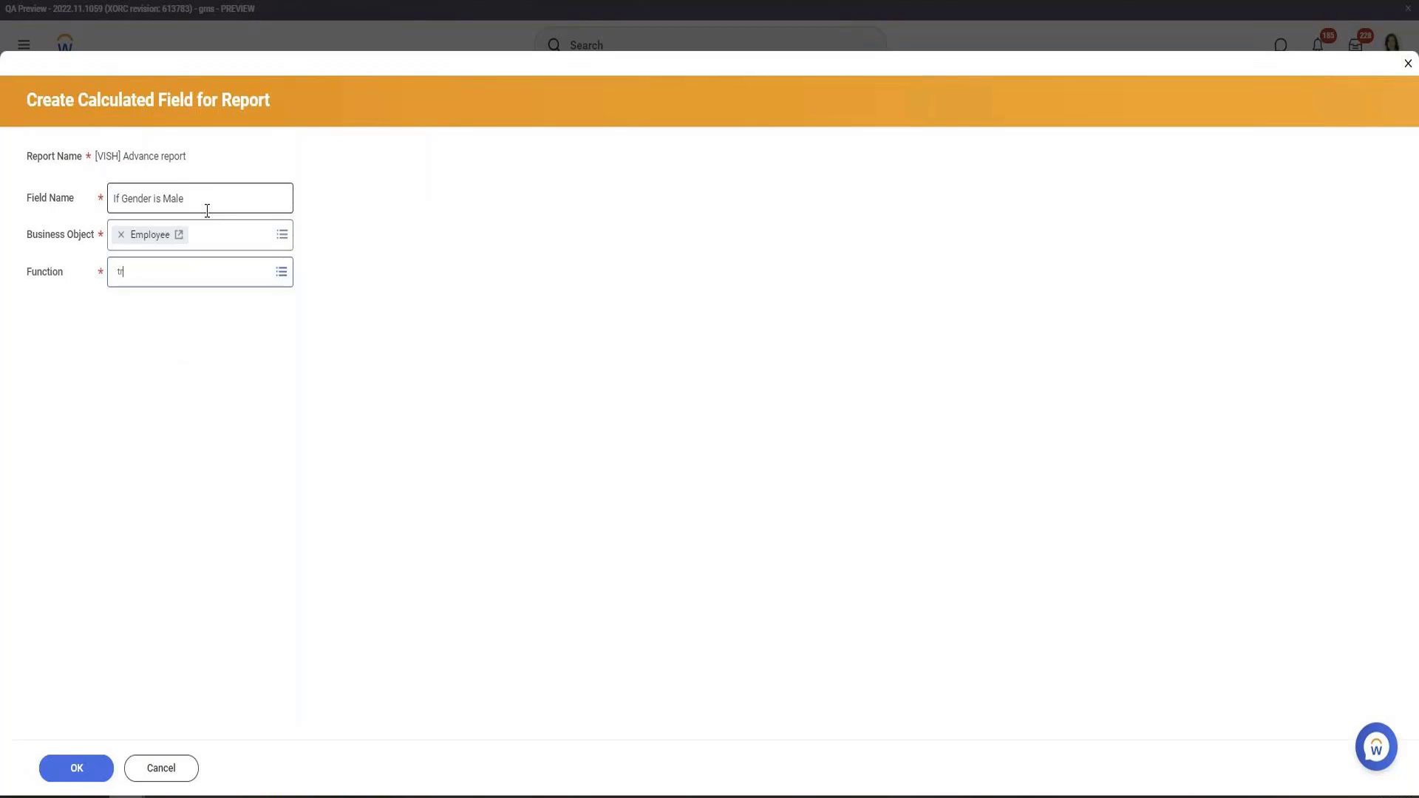
text(ue)
key(Return)
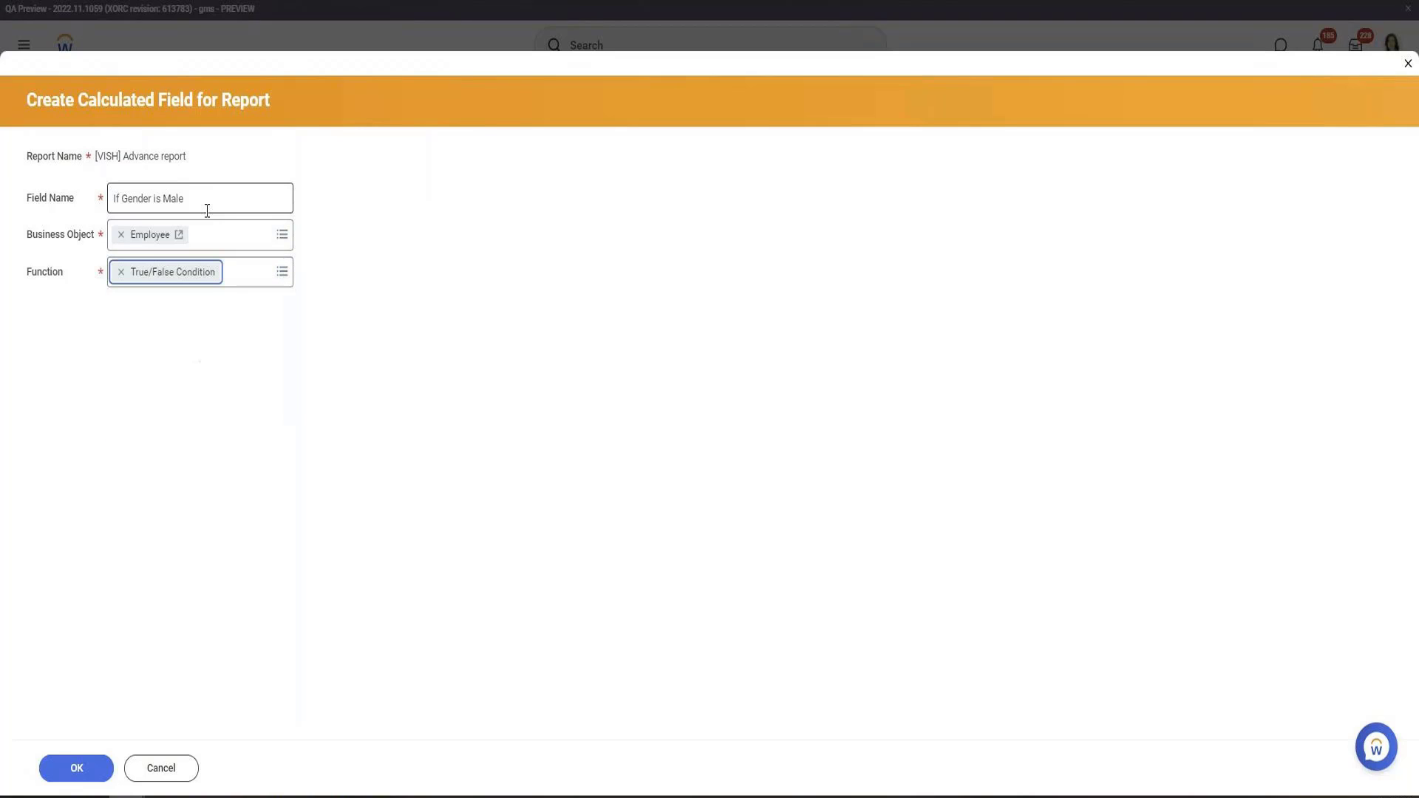
click(104, 767)
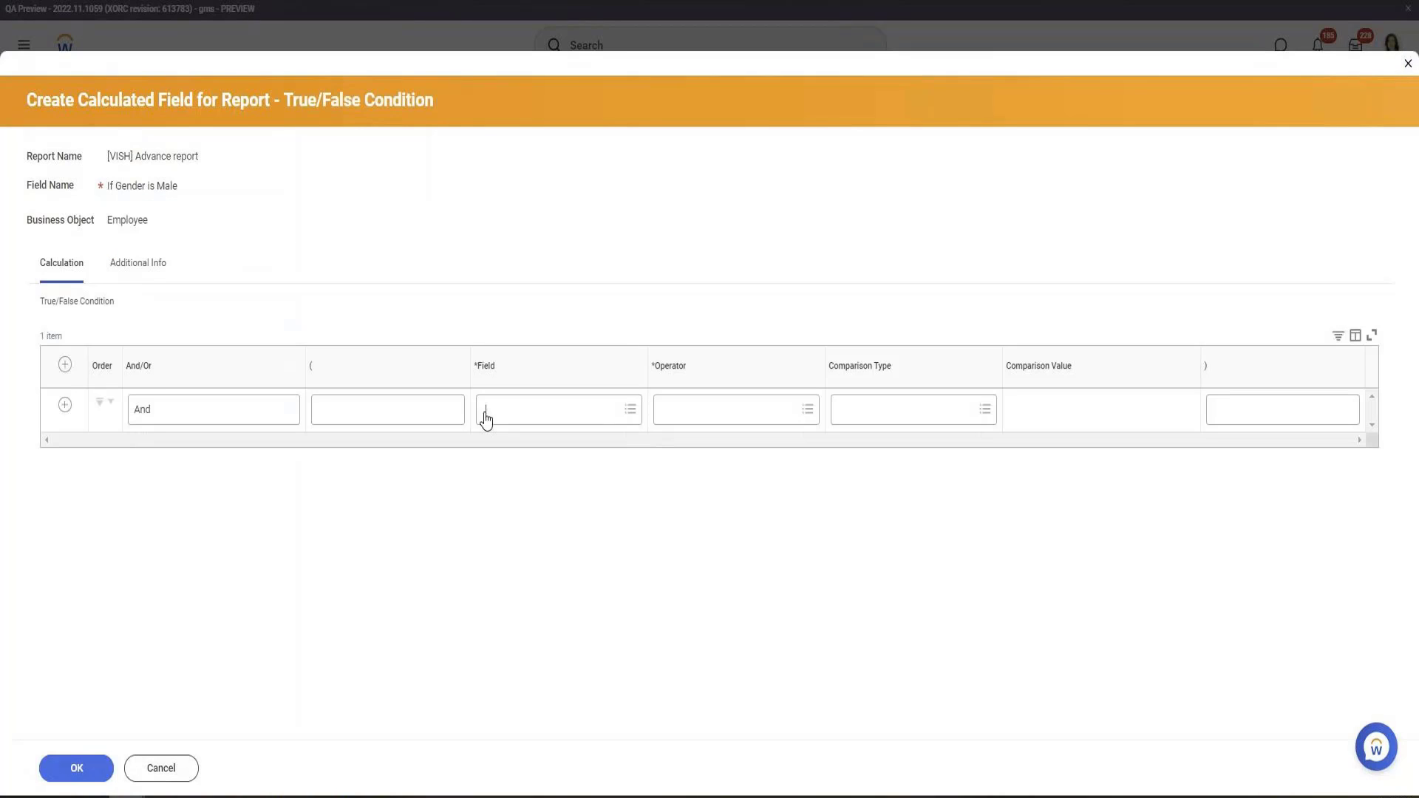
Step: Use Gender as the field evaluated in the first row of the If Gender is Male condition
click(486, 418)
text(gende)
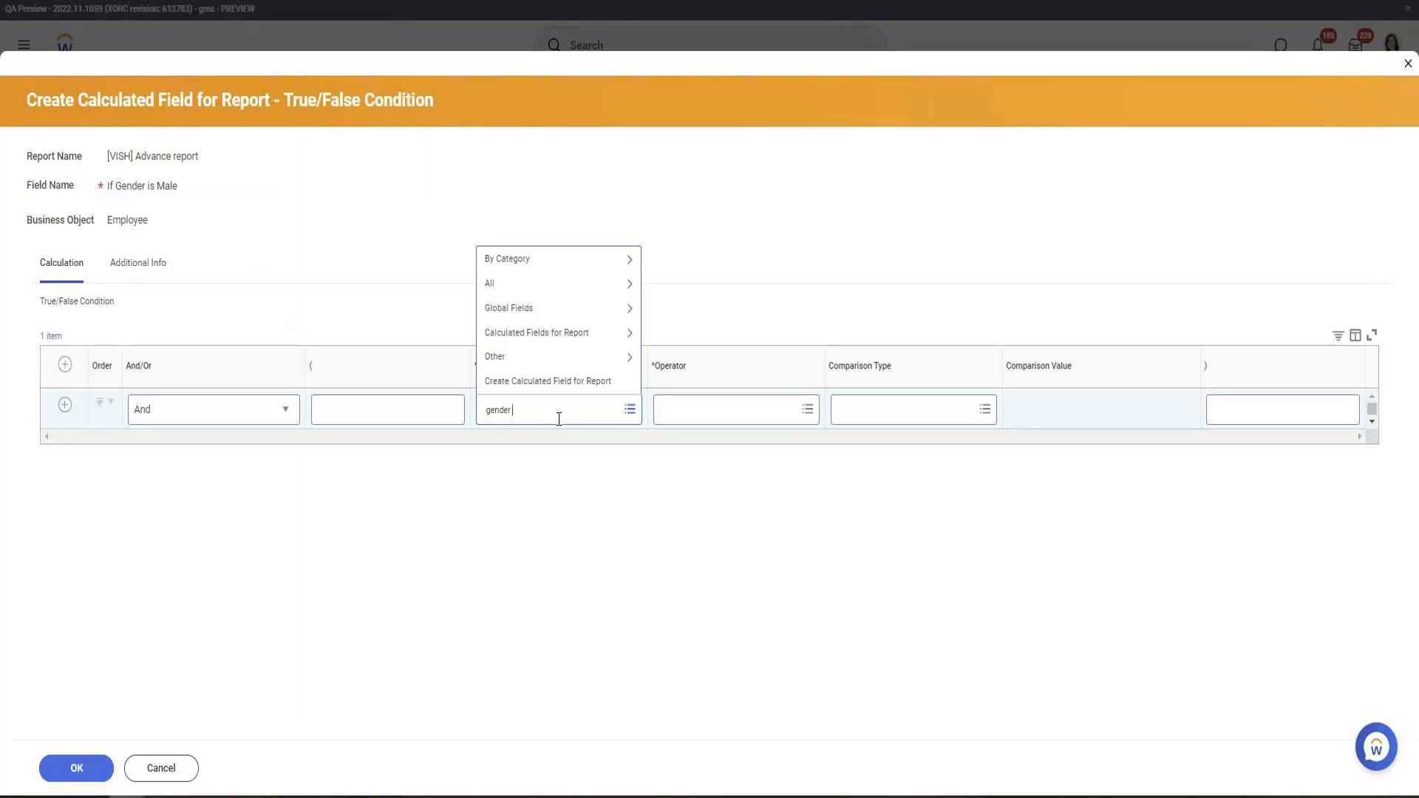
text(r)
key(Return)
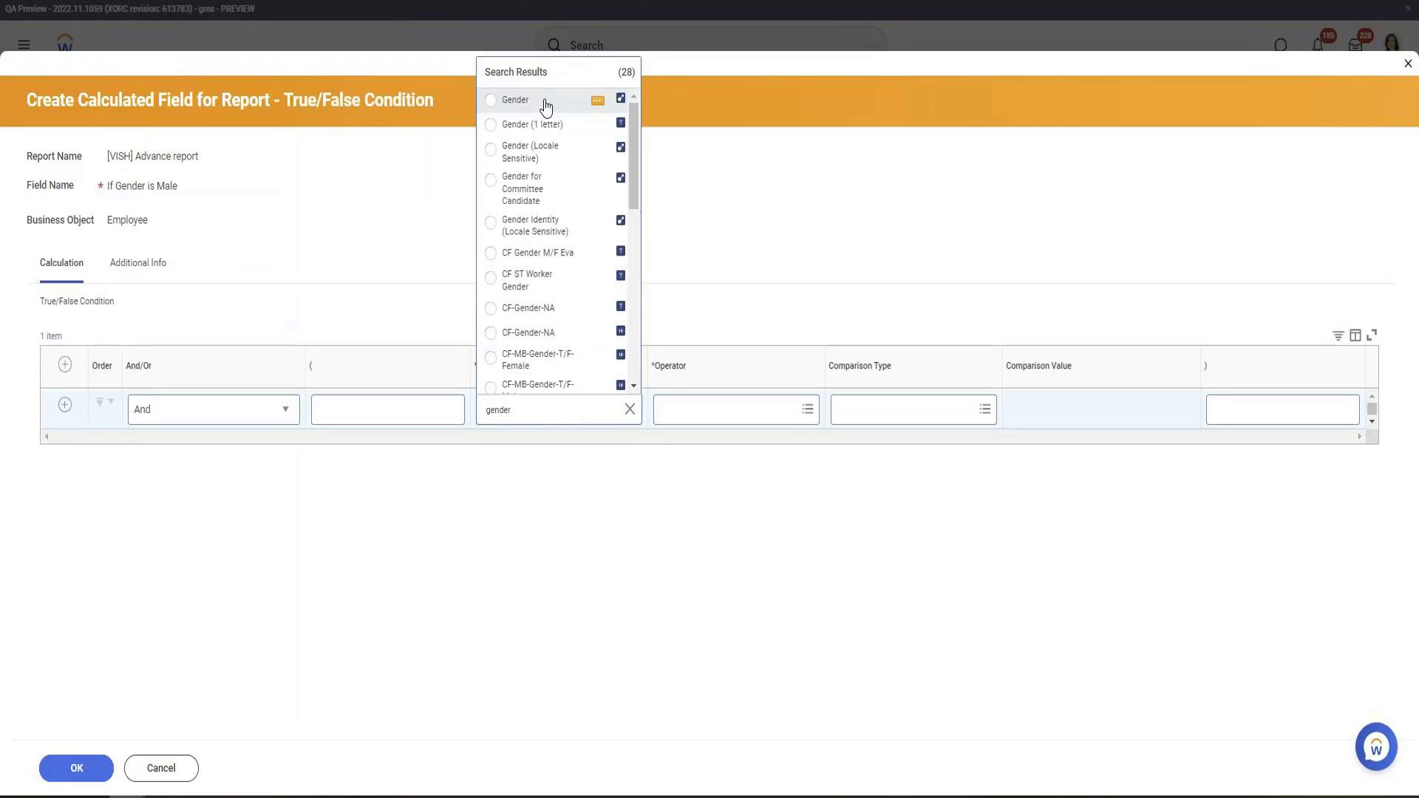
click(546, 107)
Step: Set the Gender condition's operator to "in the selection list" with comparison value Male, and save the condition field
click(732, 415)
text(in)
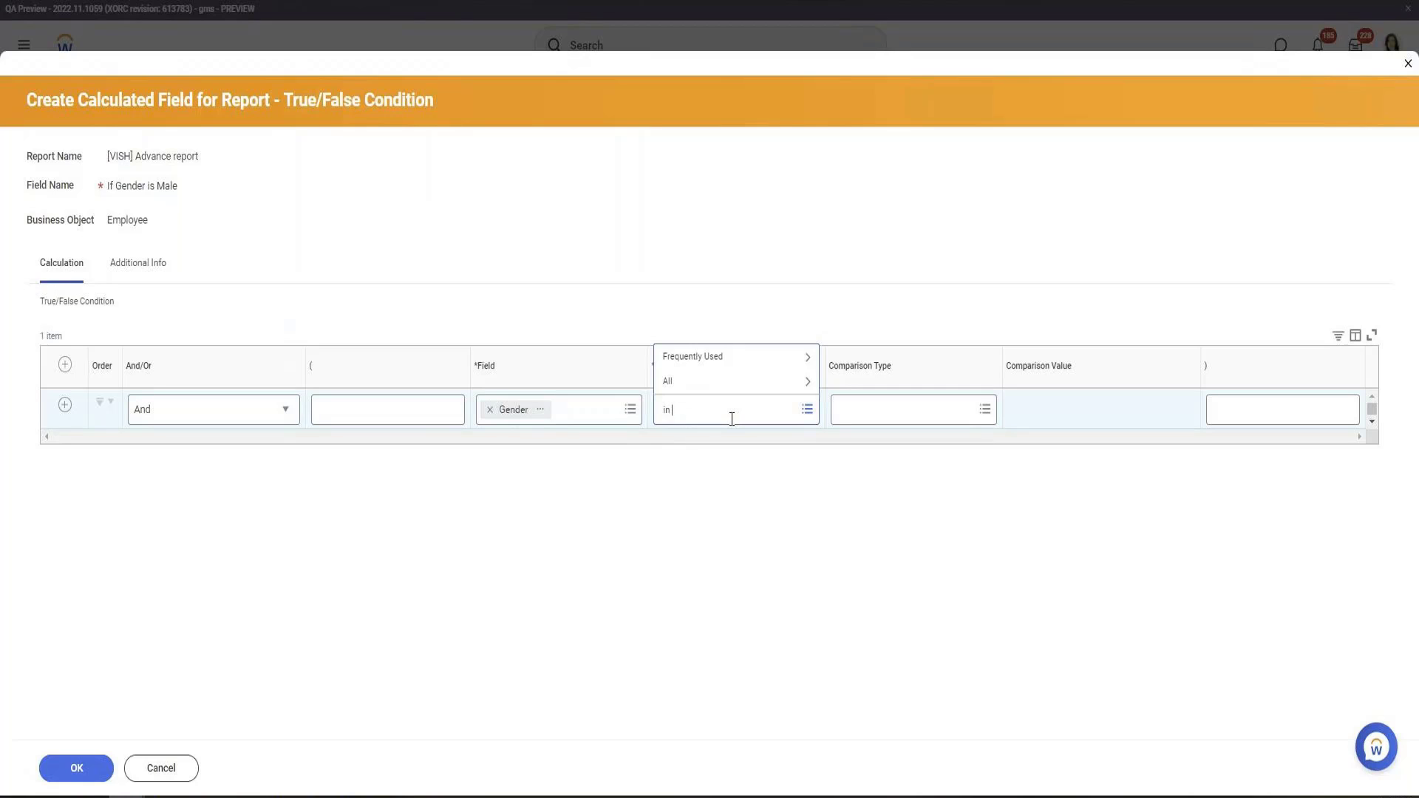
text( the)
key(Return)
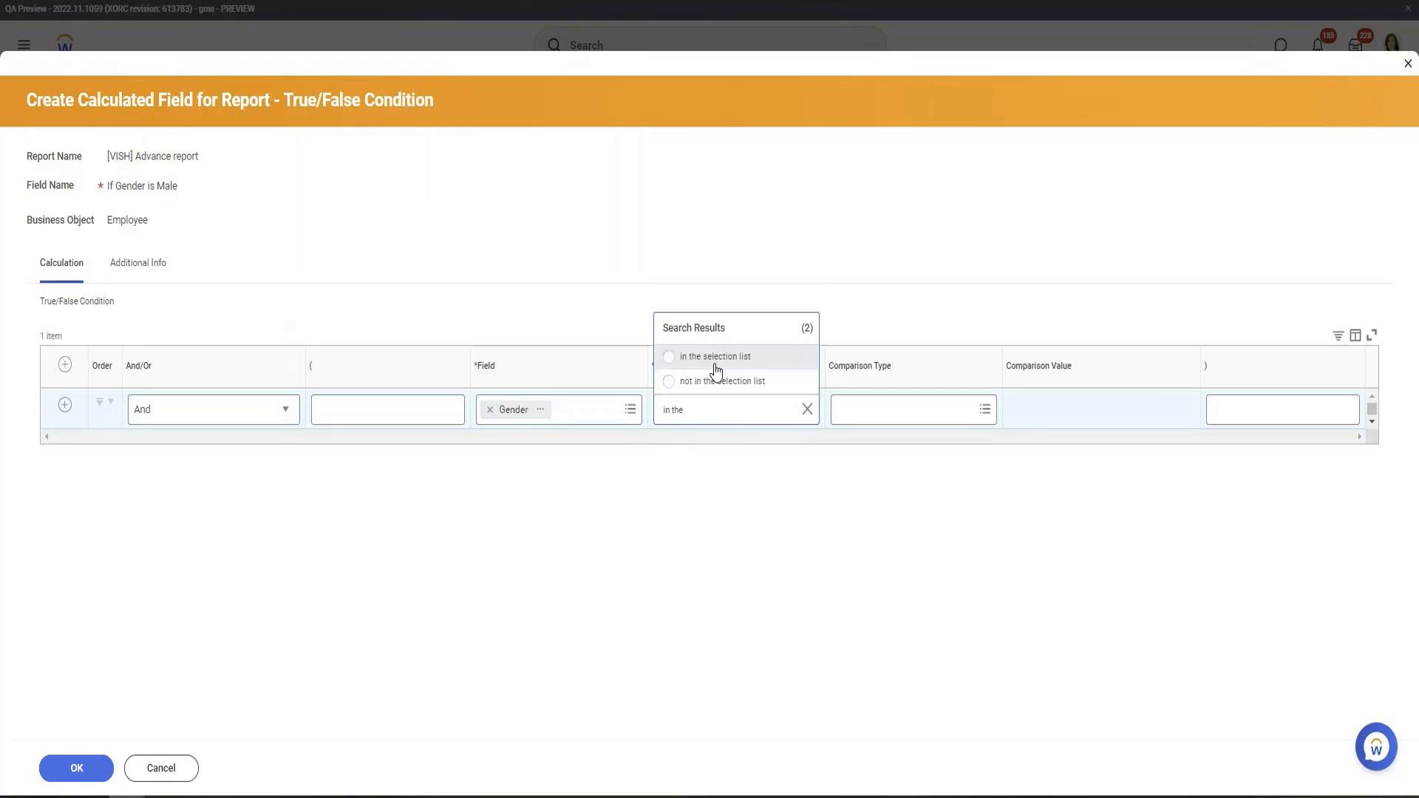
click(714, 357)
click(1112, 415)
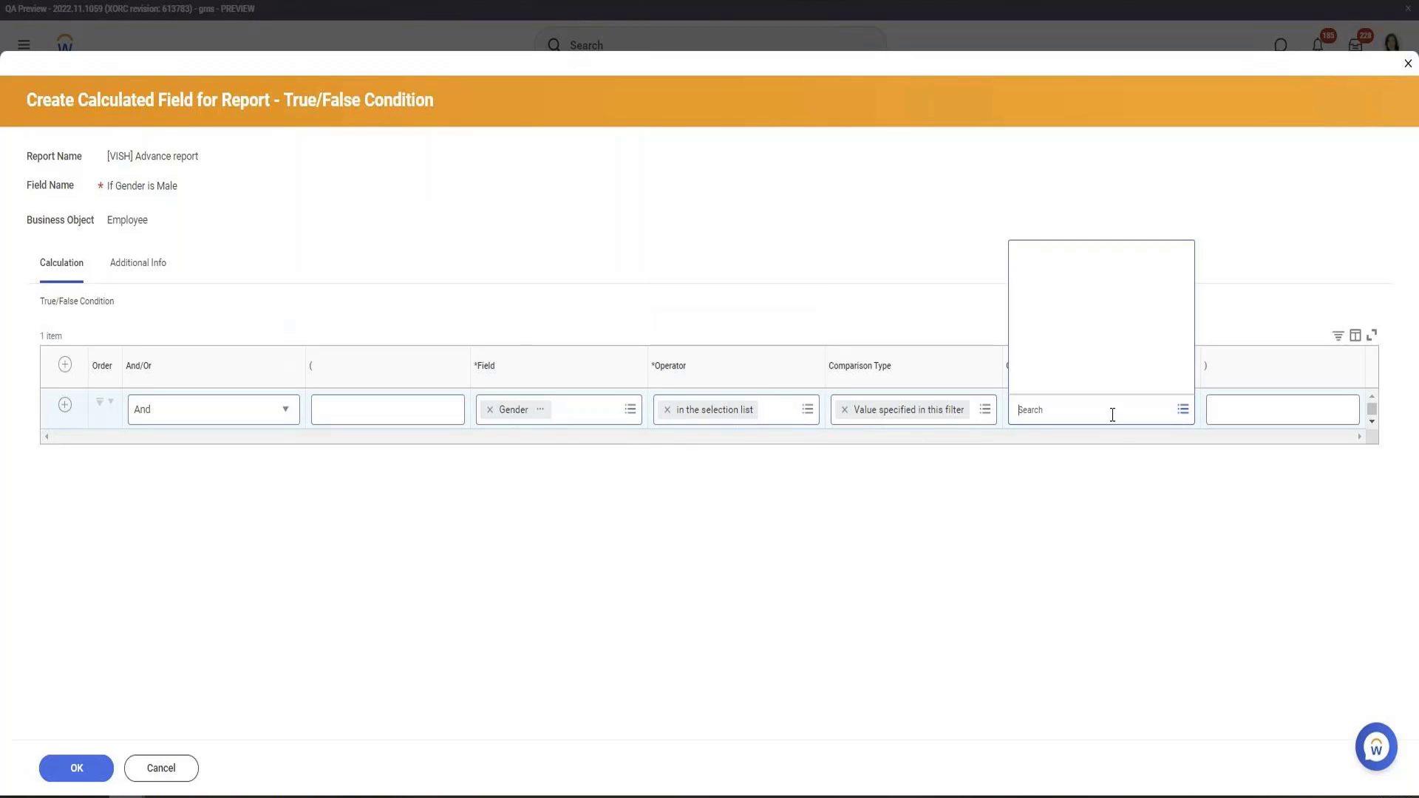
text(Male)
key(Return)
click(79, 766)
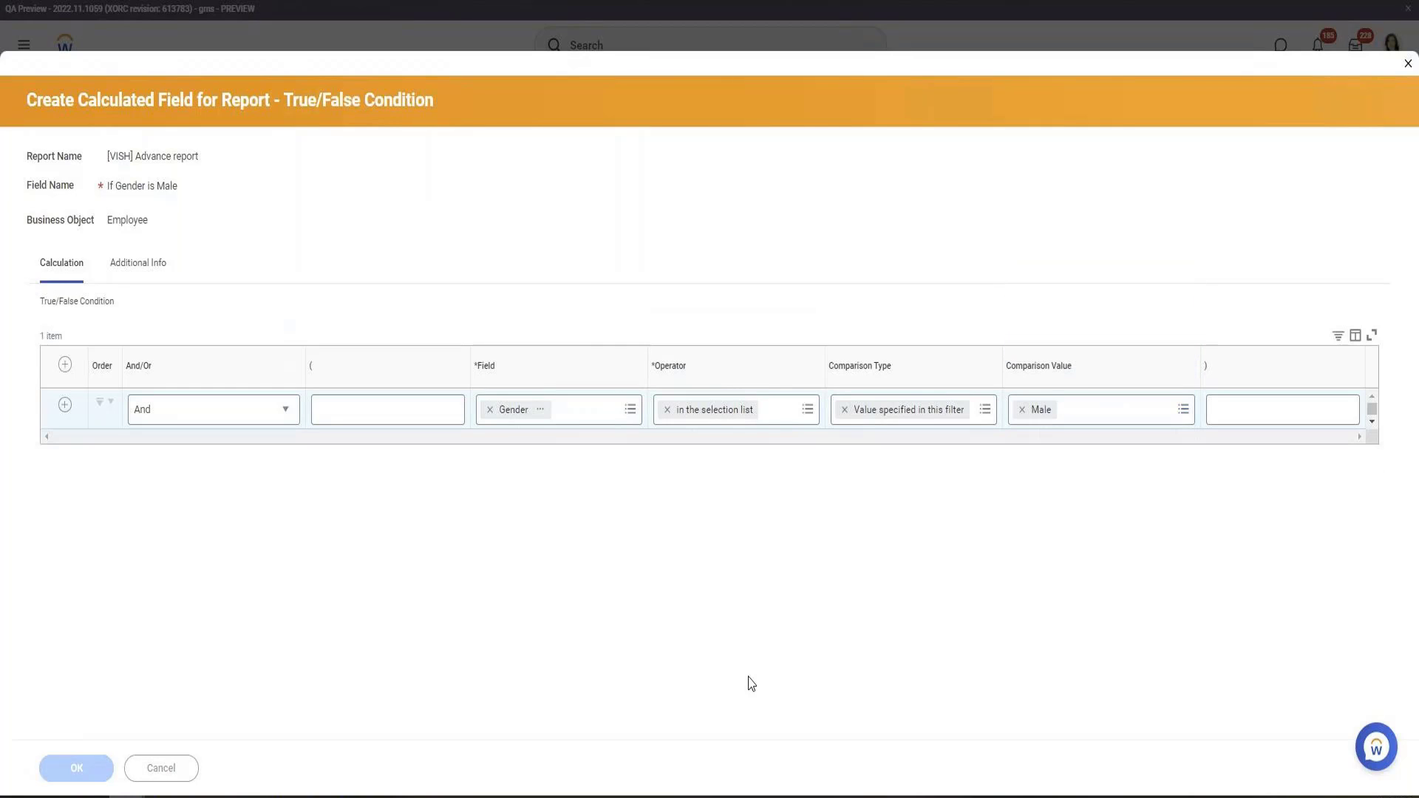
Step: Create a calculated field for the condition's return value, named "Text COnstant Male", with the Text Constant function
click(940, 527)
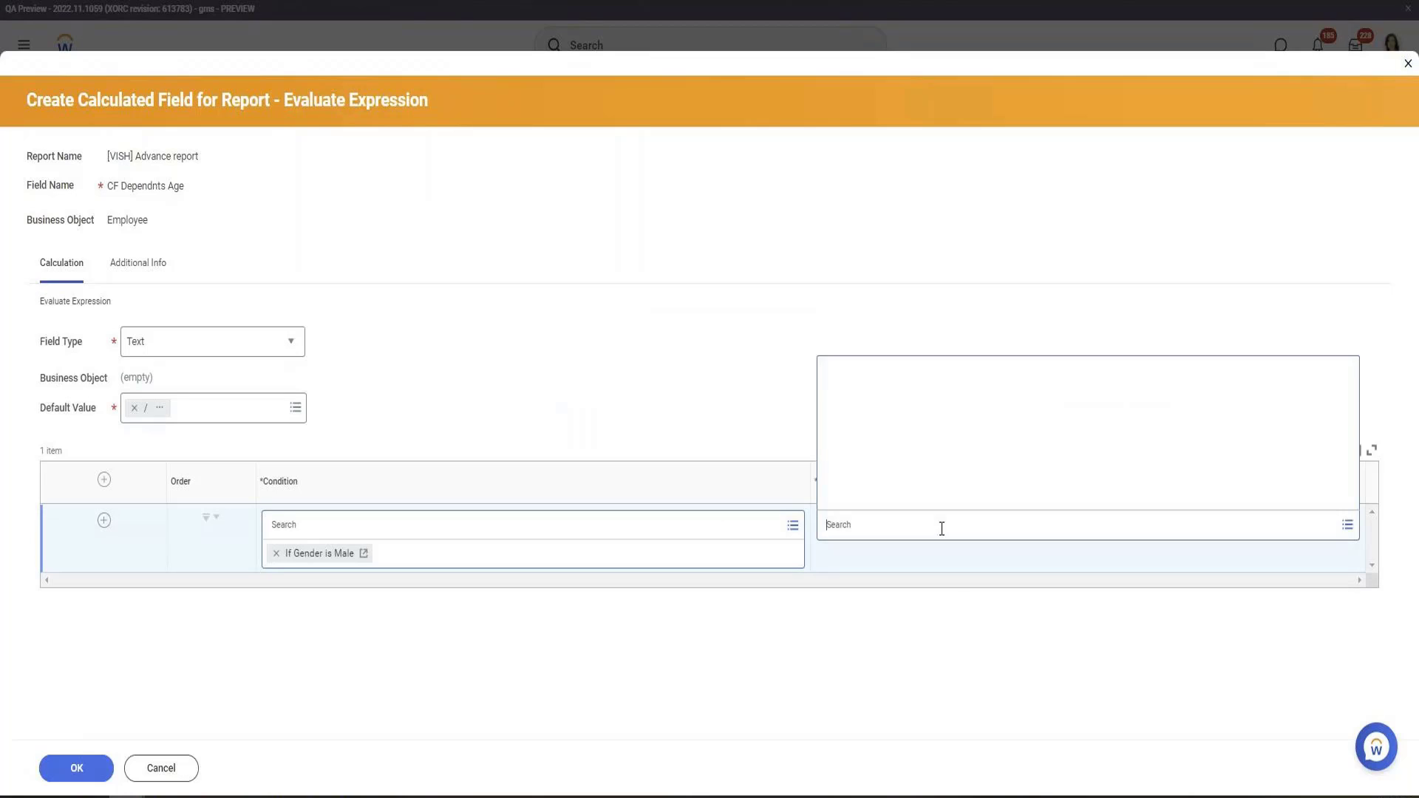
click(941, 496)
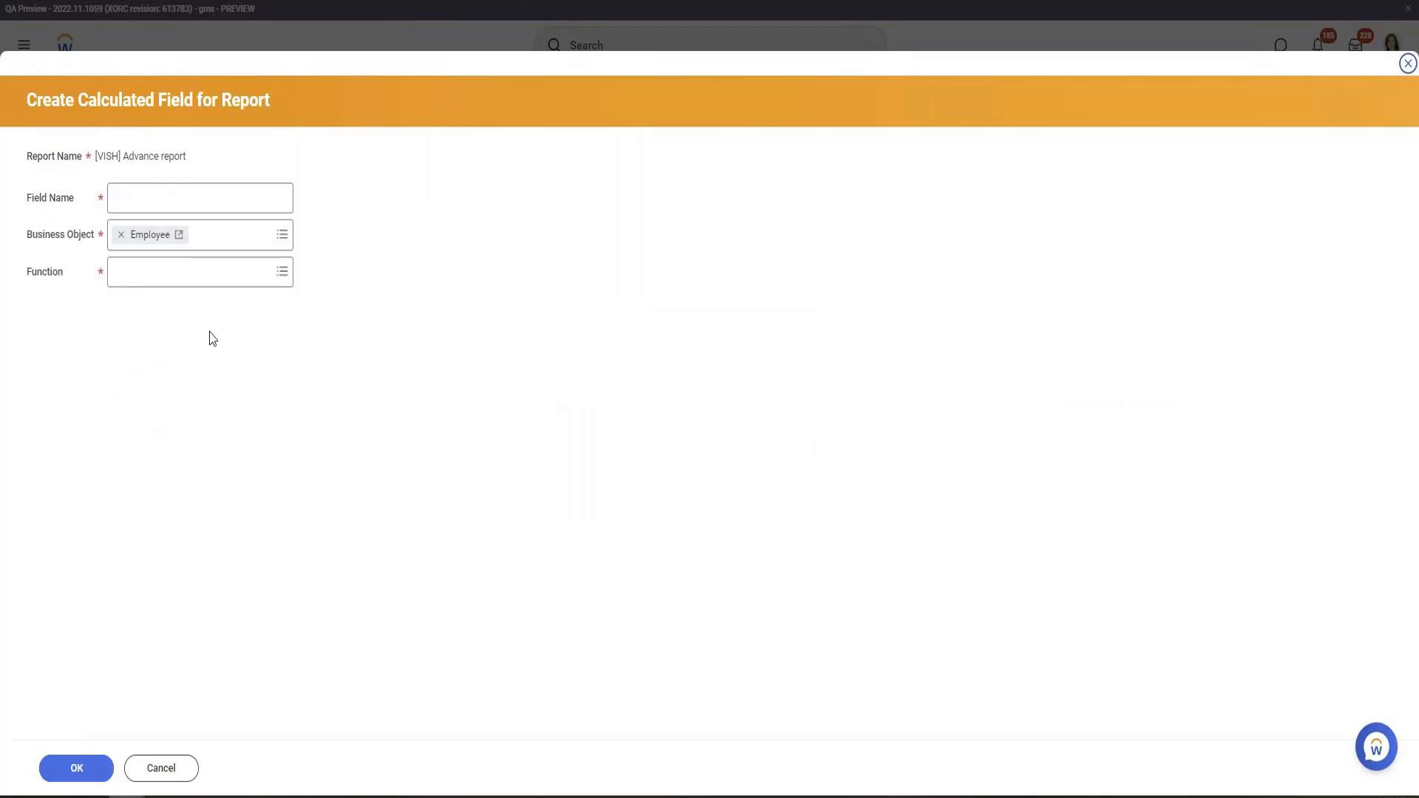
click(170, 207)
text(Tex)
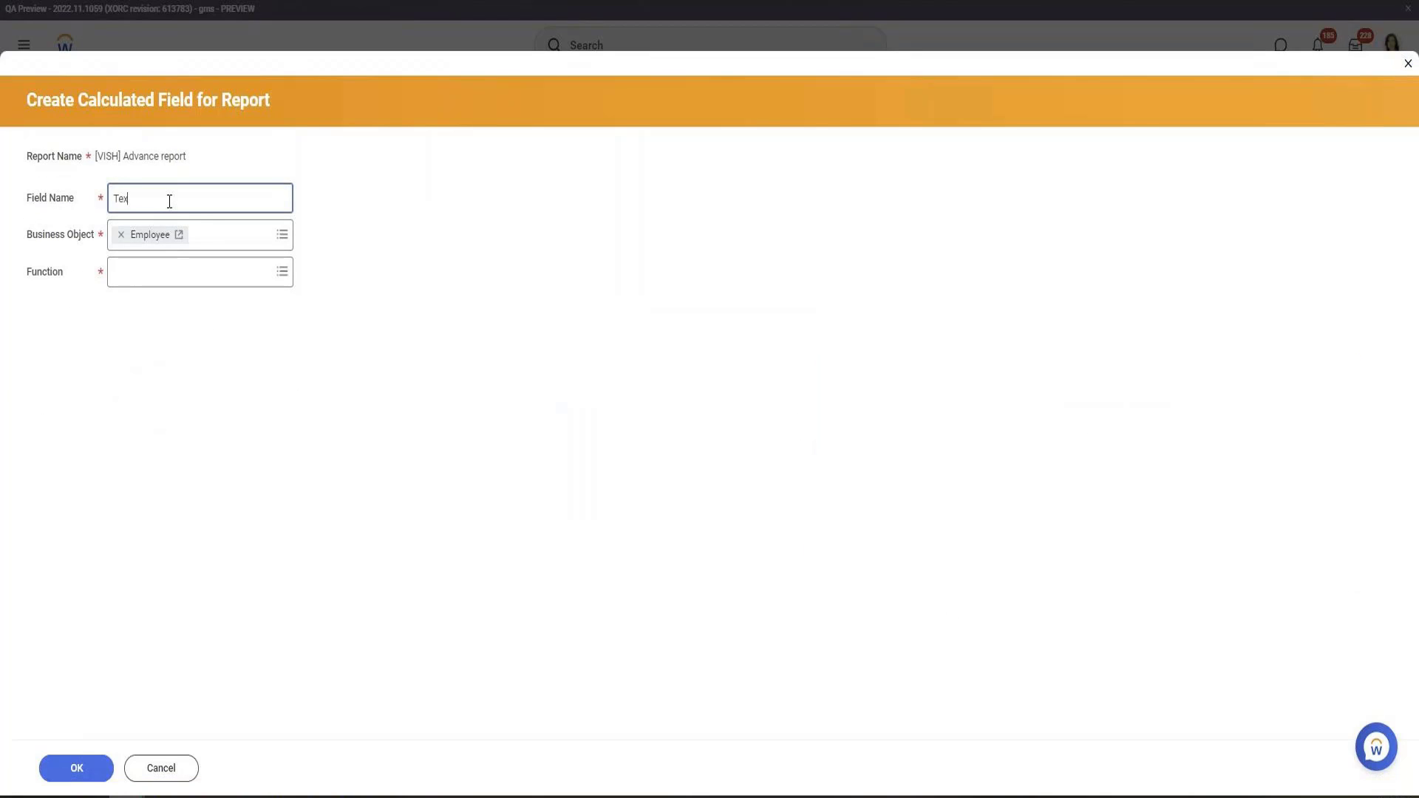
text(t COnstant Male)
key(Tab)
text(Text con)
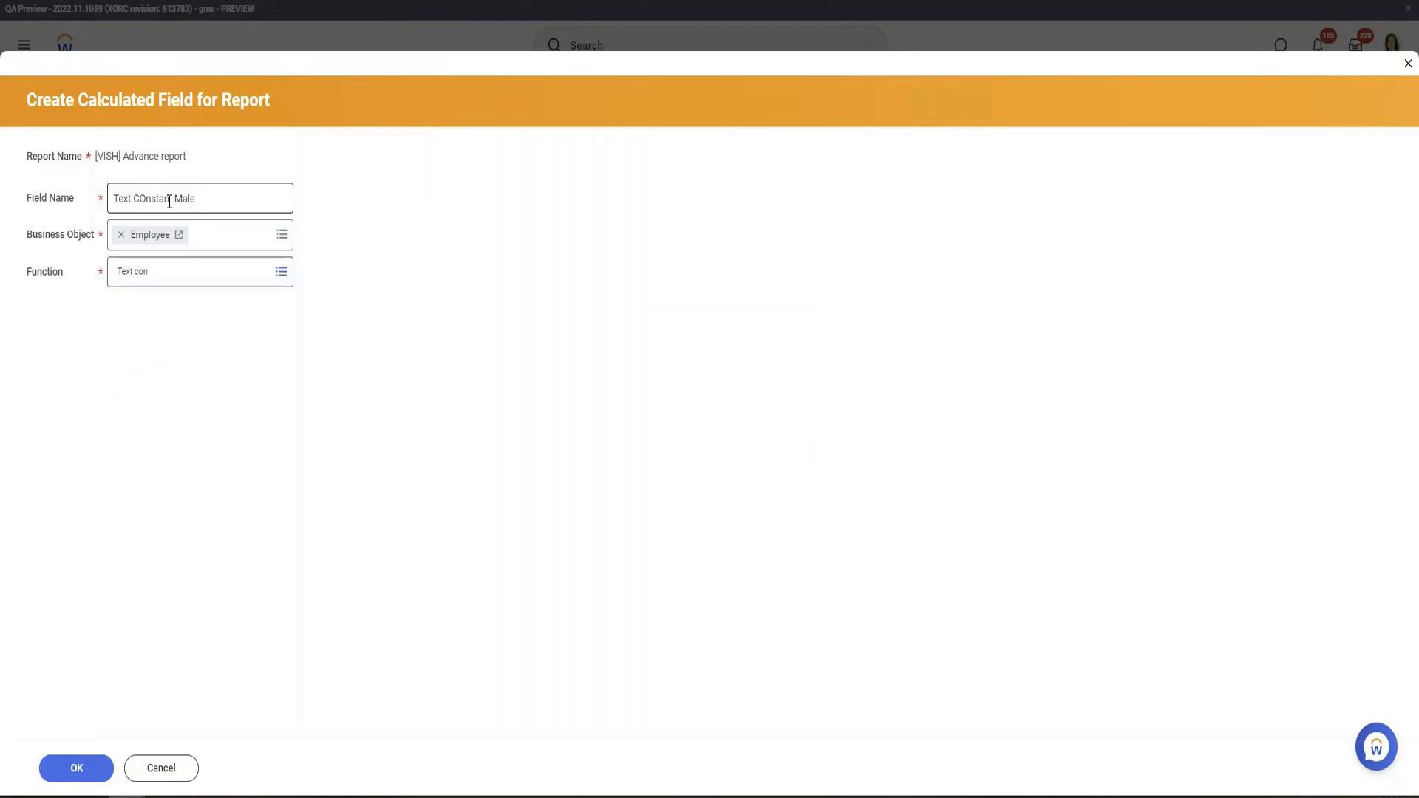
key(Return)
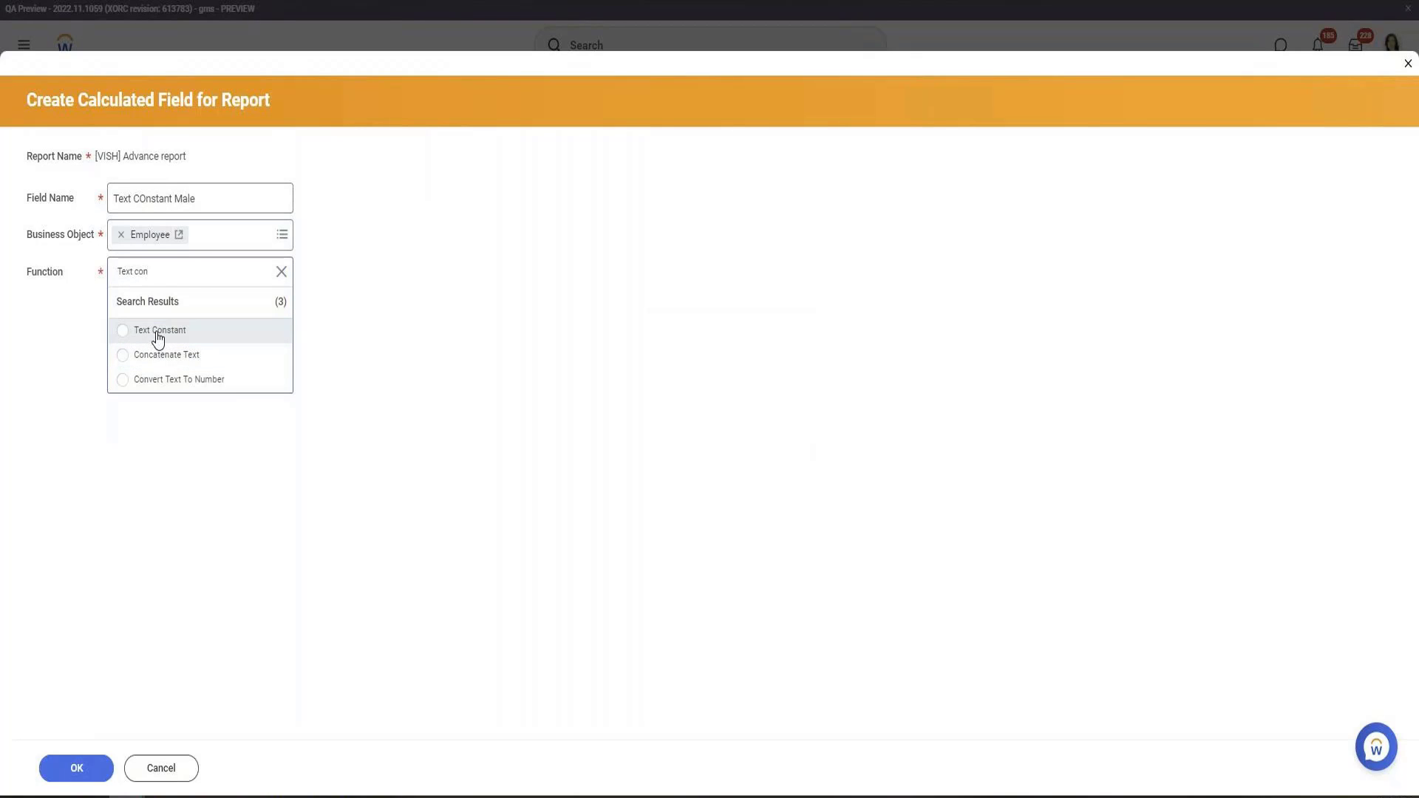
click(157, 336)
click(82, 772)
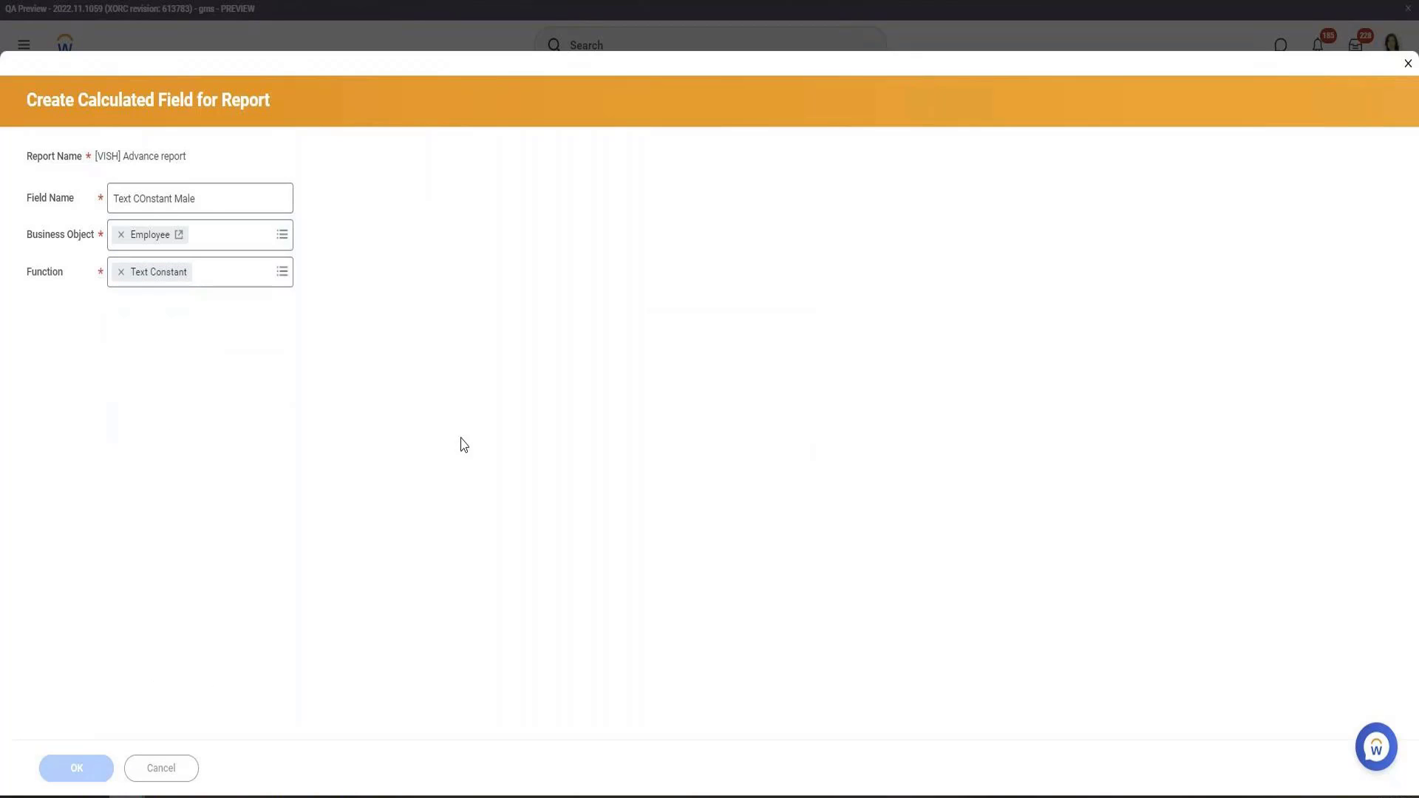
Step: Set the text constant to "He is a male" and save the field
click(135, 348)
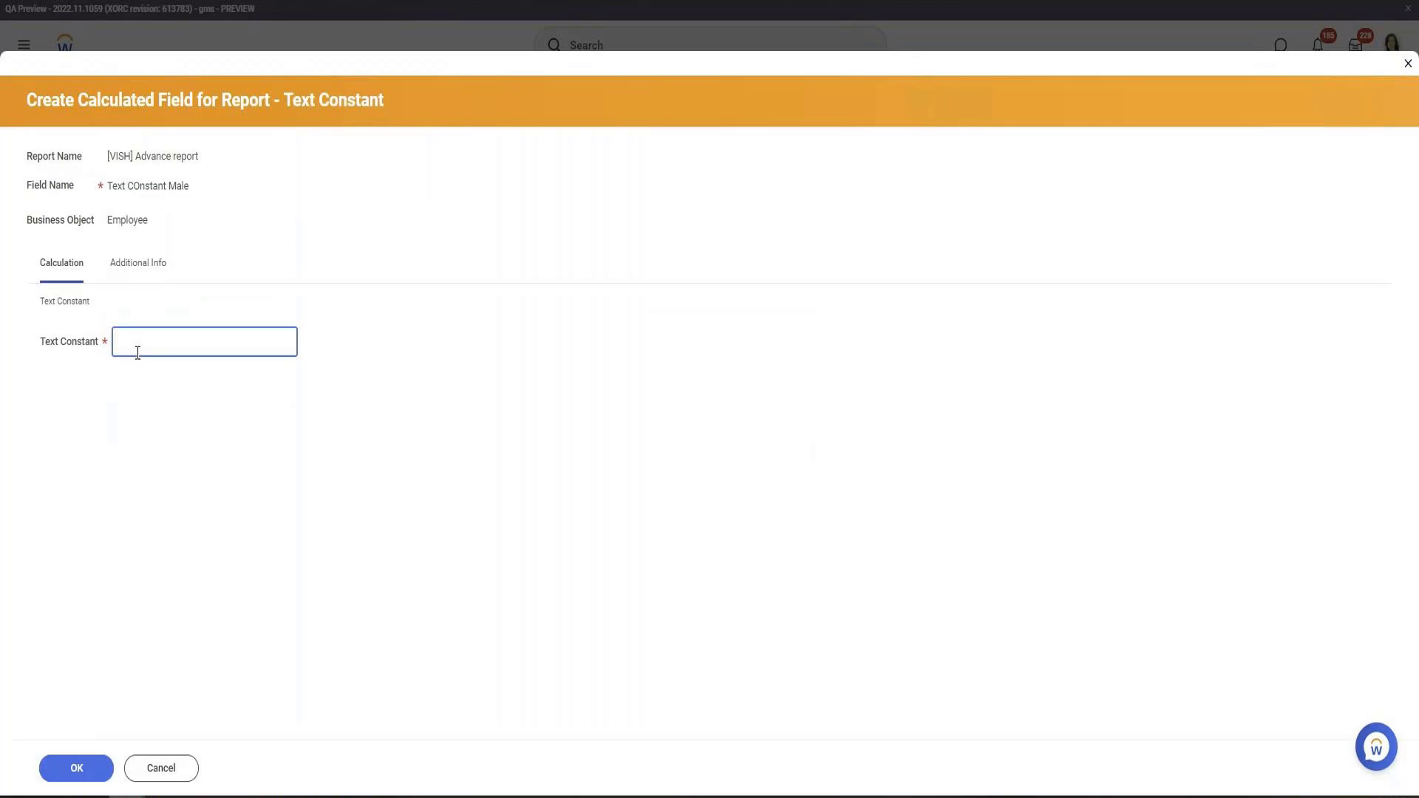
text(He is a male)
click(62, 779)
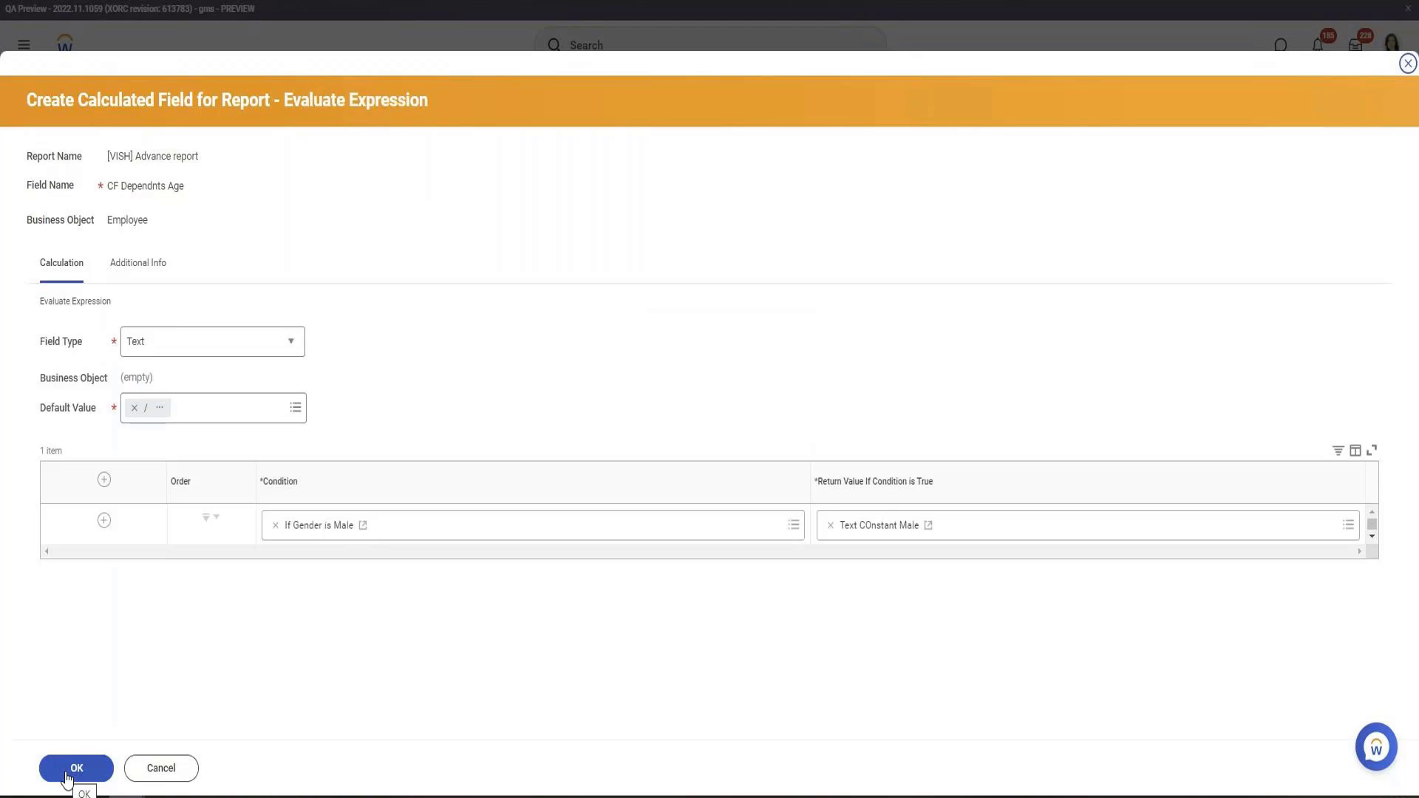
Step: Save the CF Dependnts Age calculated field and the edited Advance report definition
click(65, 774)
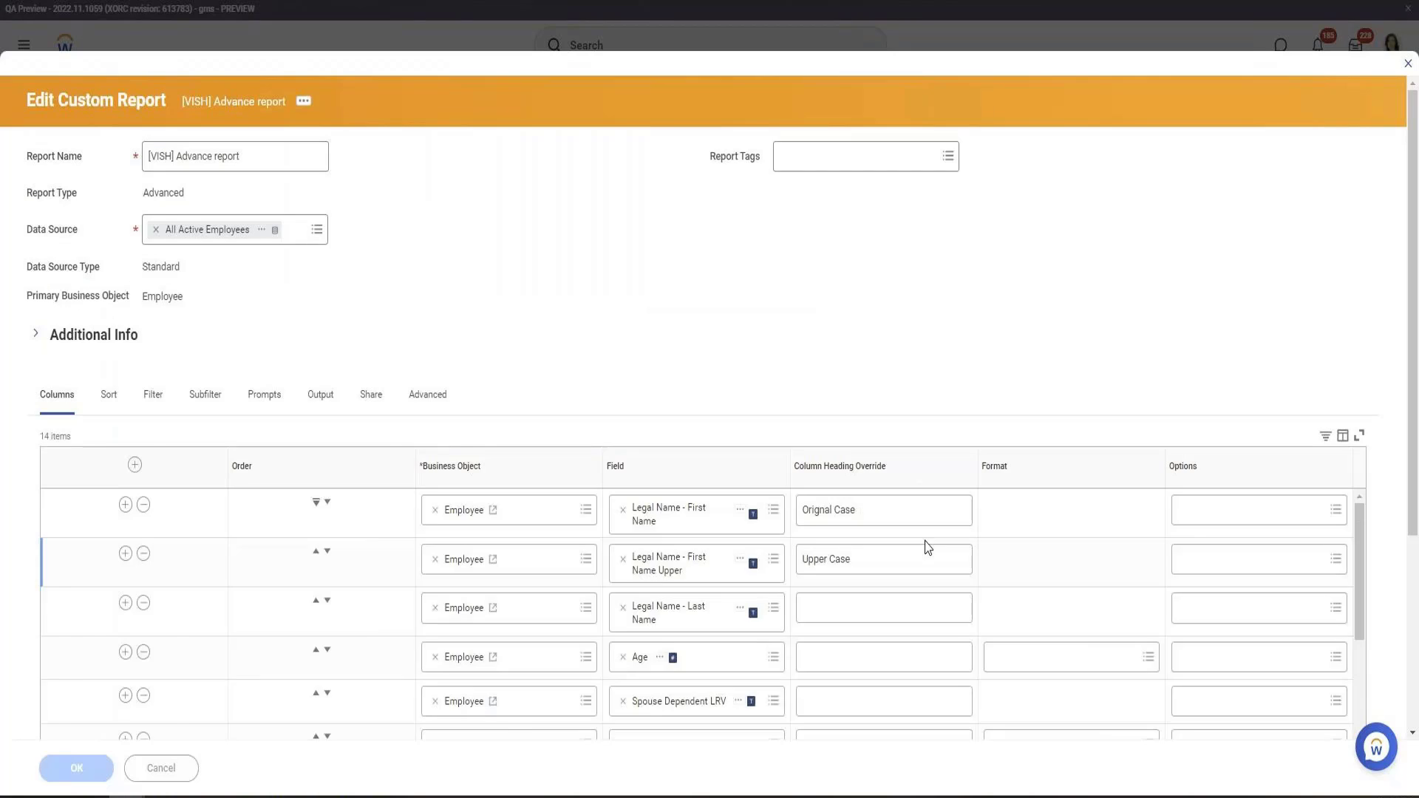
scroll(858, 395, down, 3)
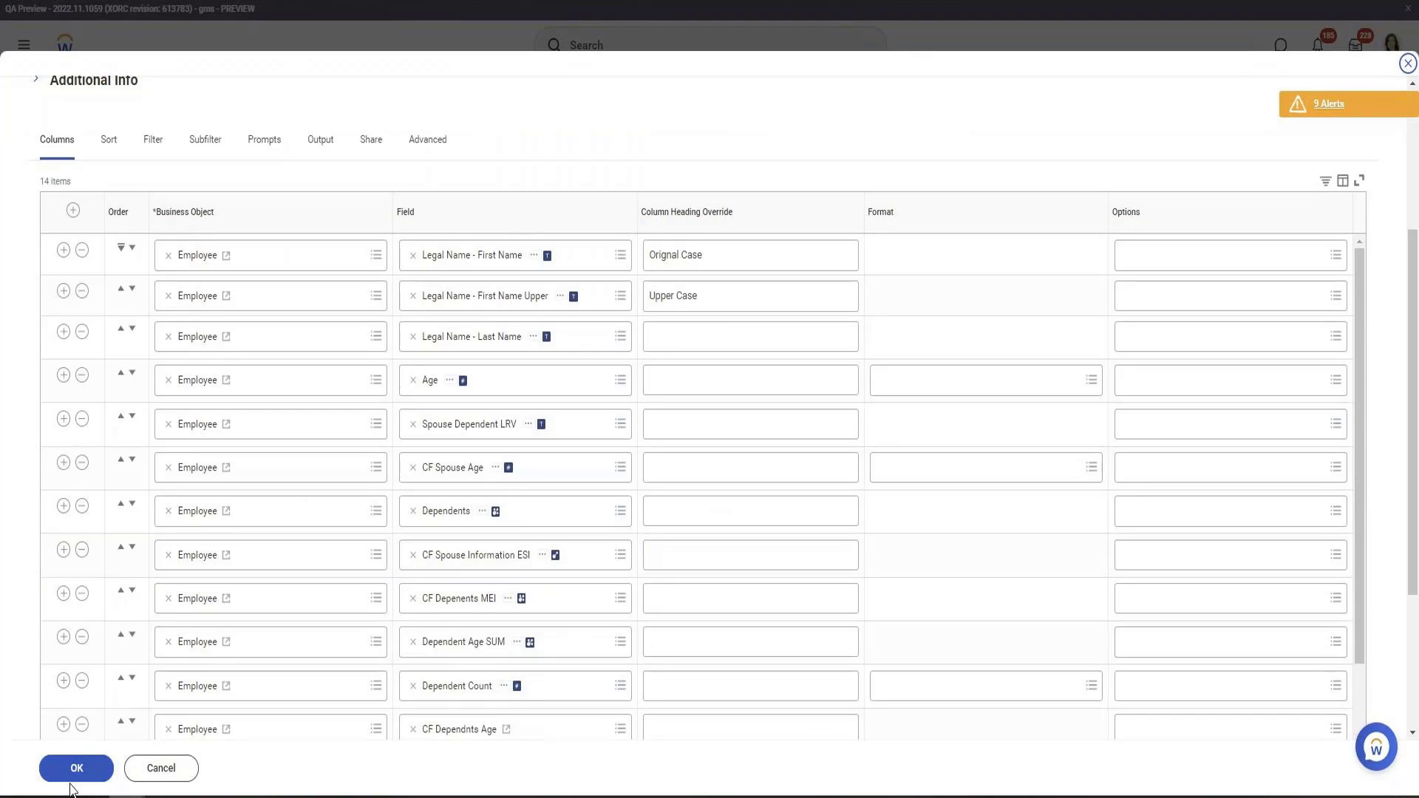
click(73, 771)
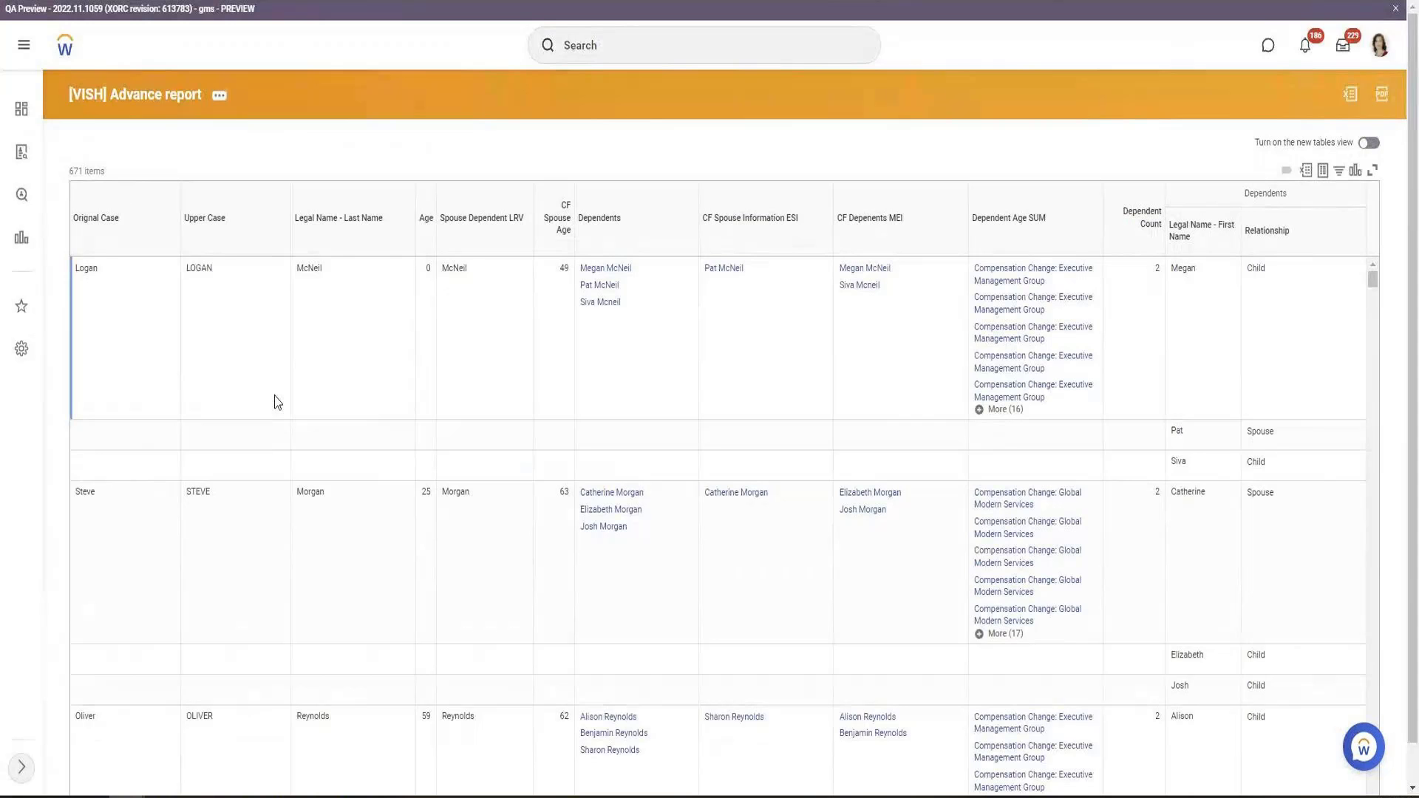
Step: Refresh the Advance report output and examine the values in the CF Dependnts Age column
click(64, 19)
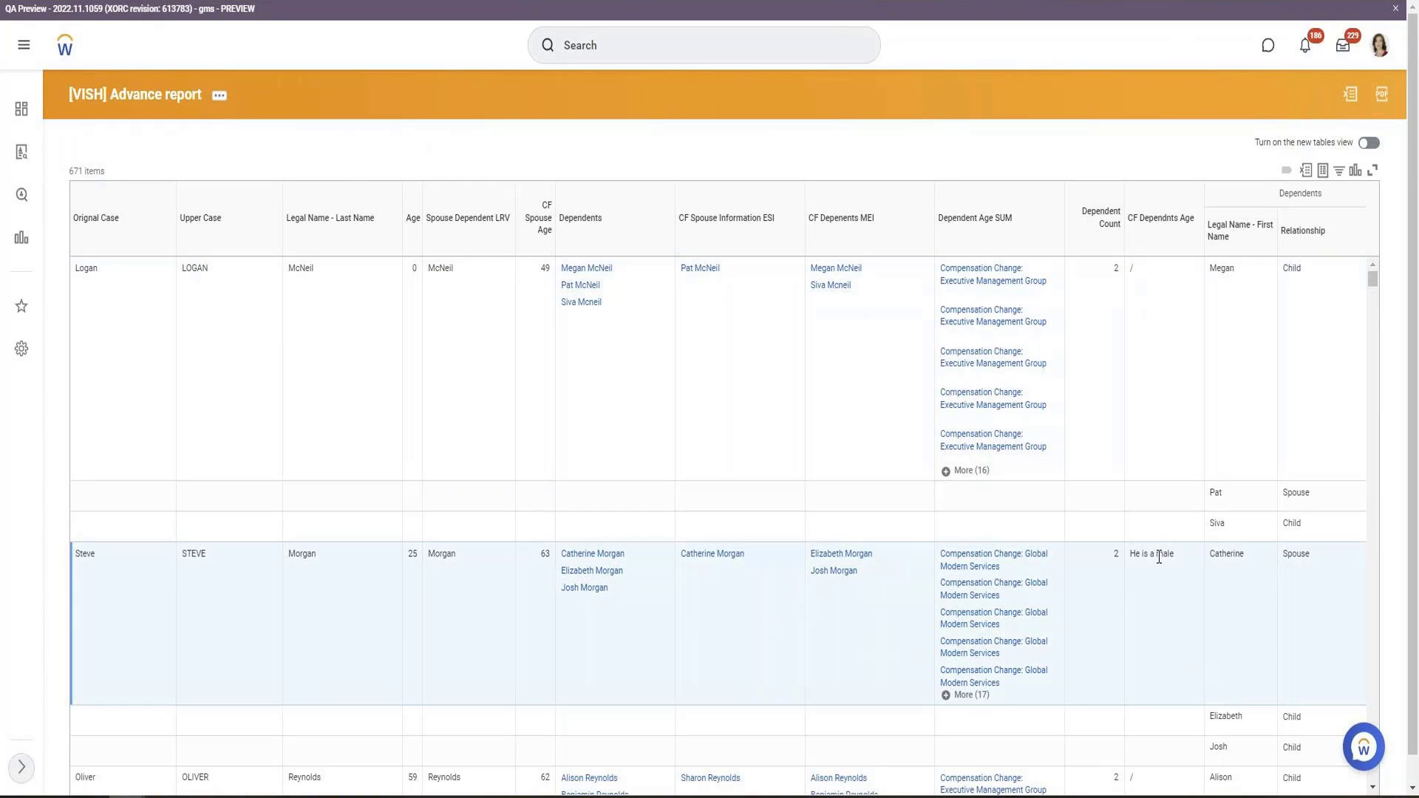
triple_click(1152, 558)
Step: Return to the report definition, open the CF Dependnts Age calculated field in a new tab, and review its default value
key(ctrl+shift+Tab)
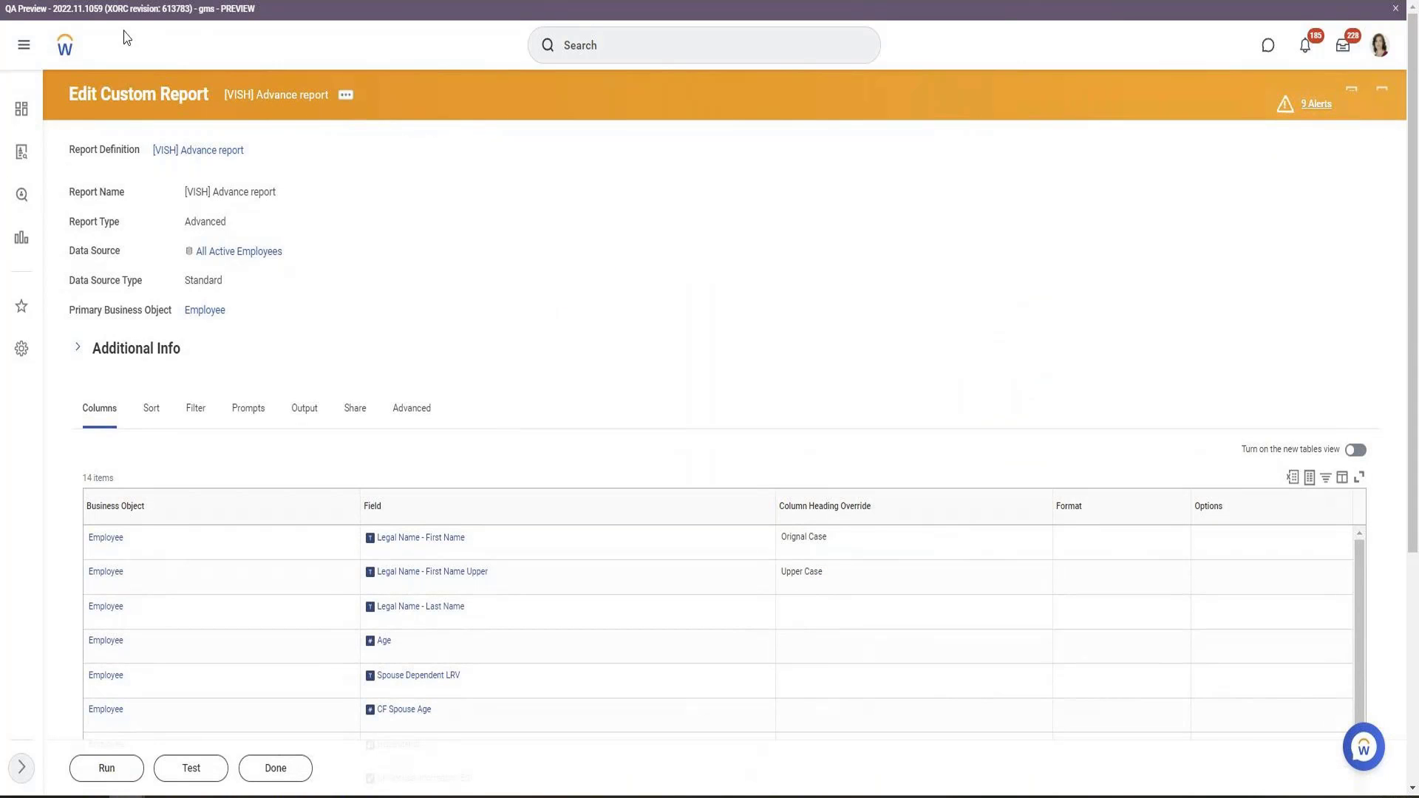
scroll(323, 411, down, 5)
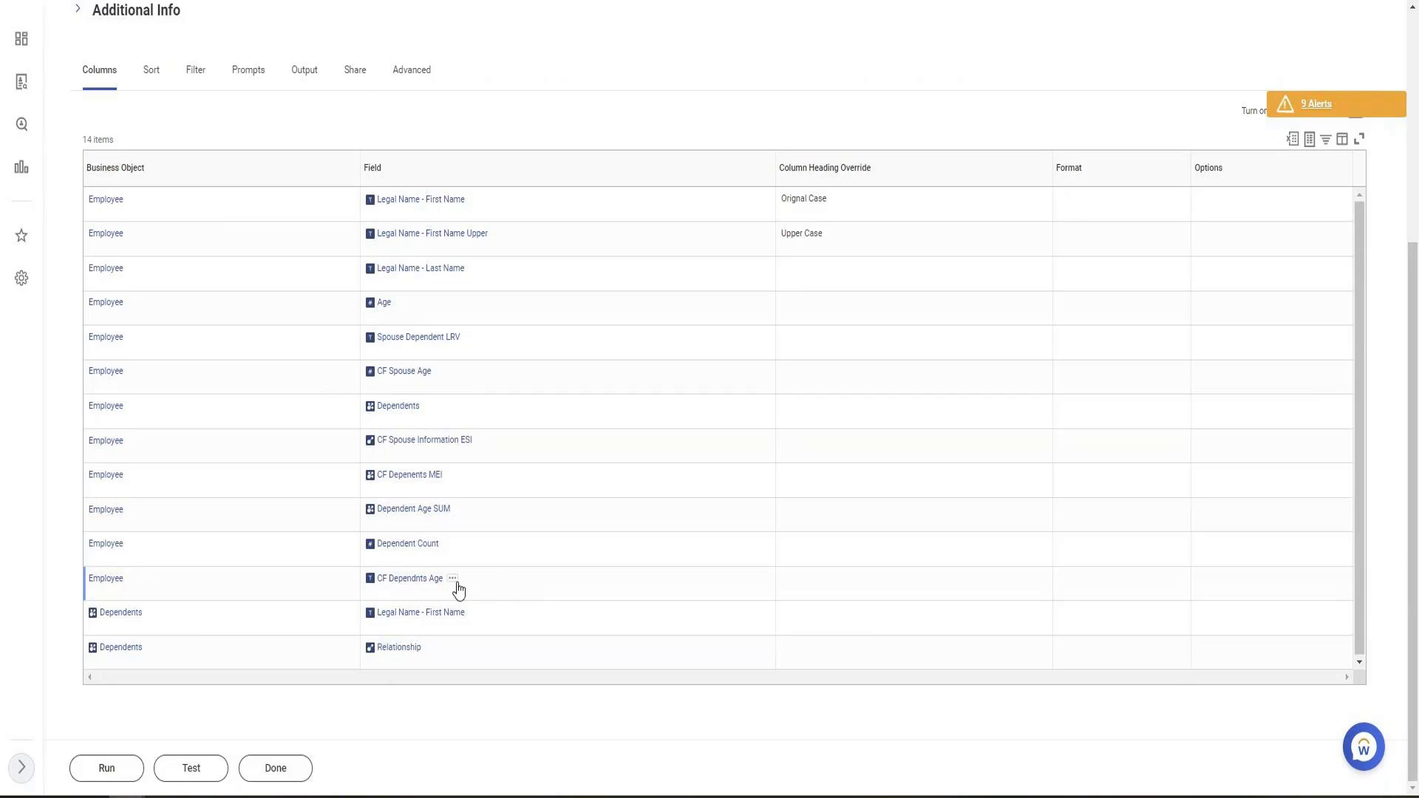
right_click(431, 587)
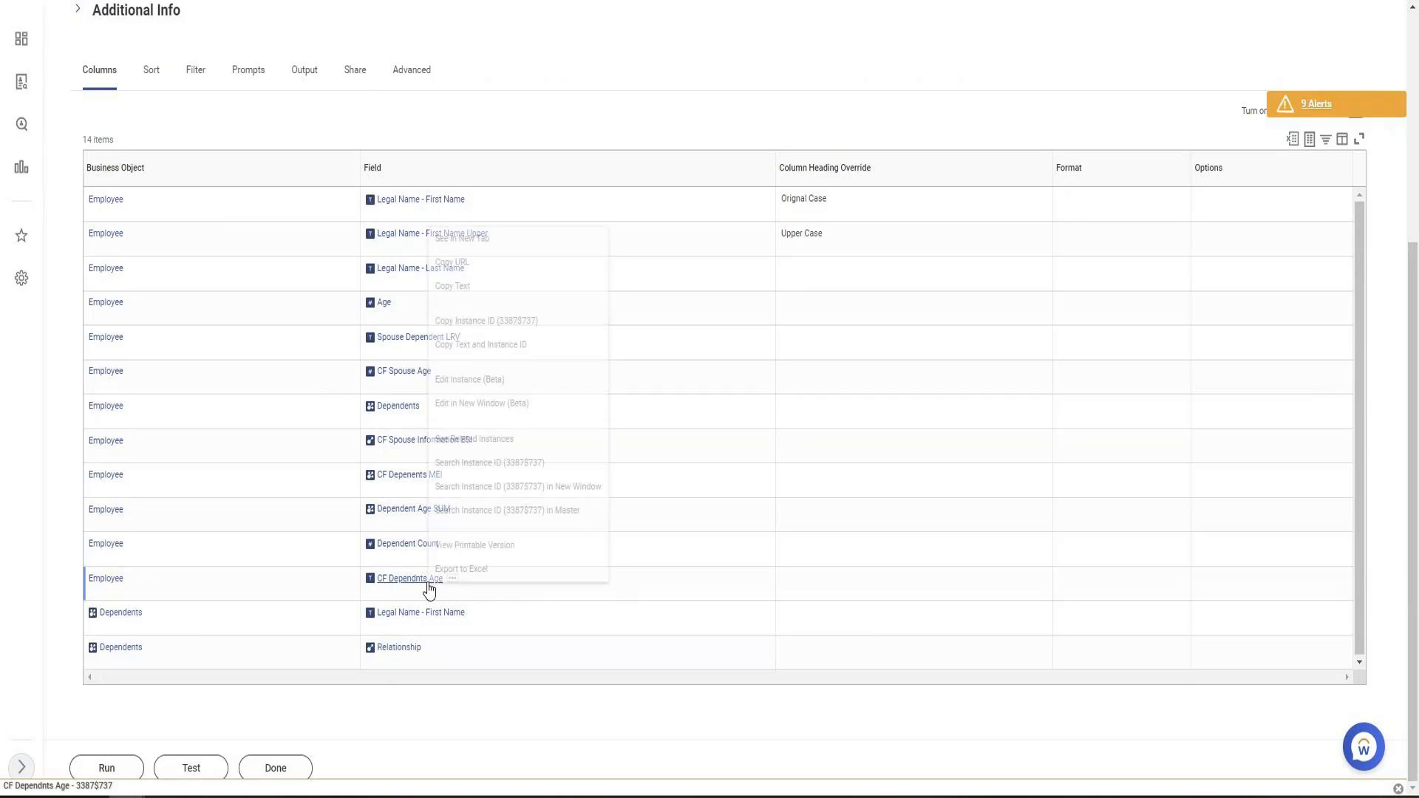
click(479, 237)
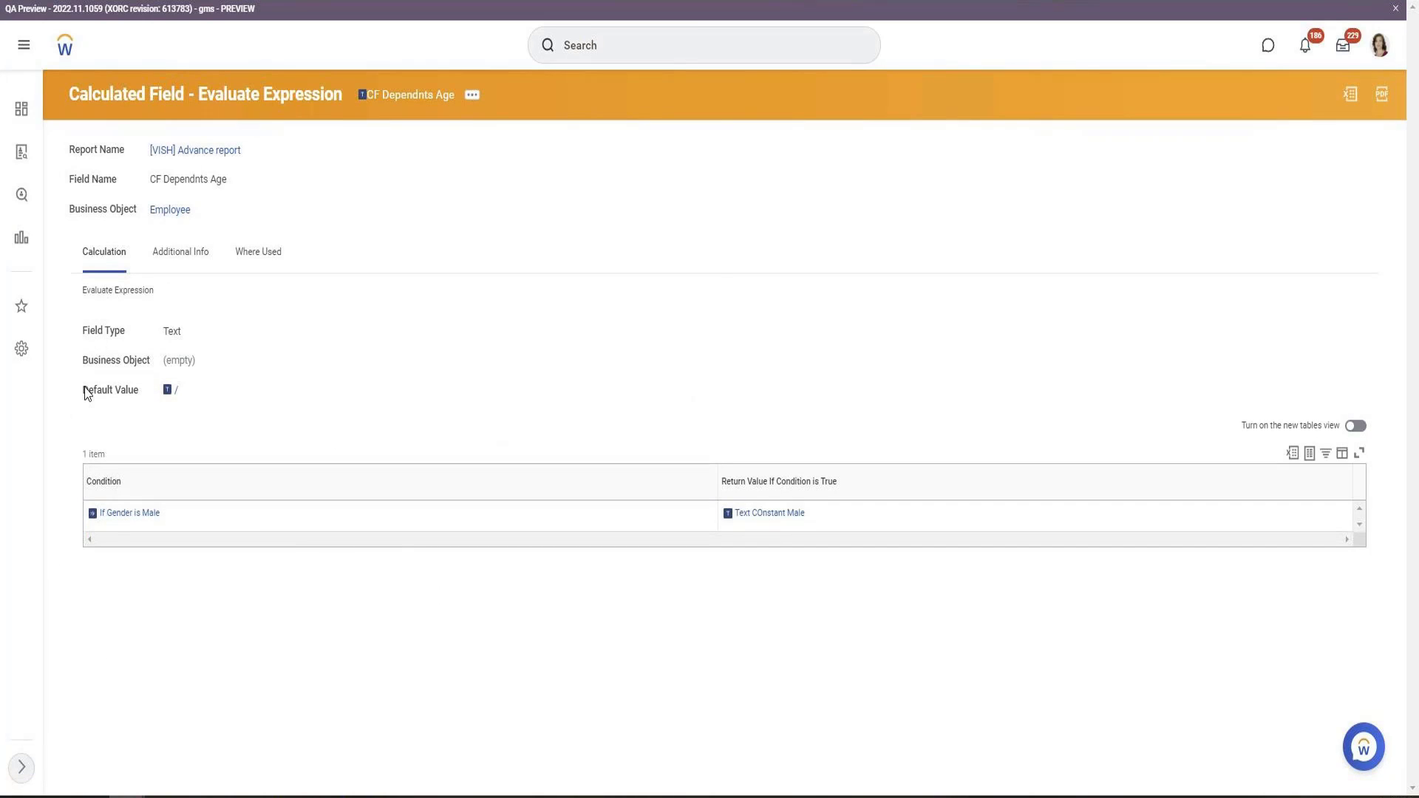
drag(83, 389, 133, 391)
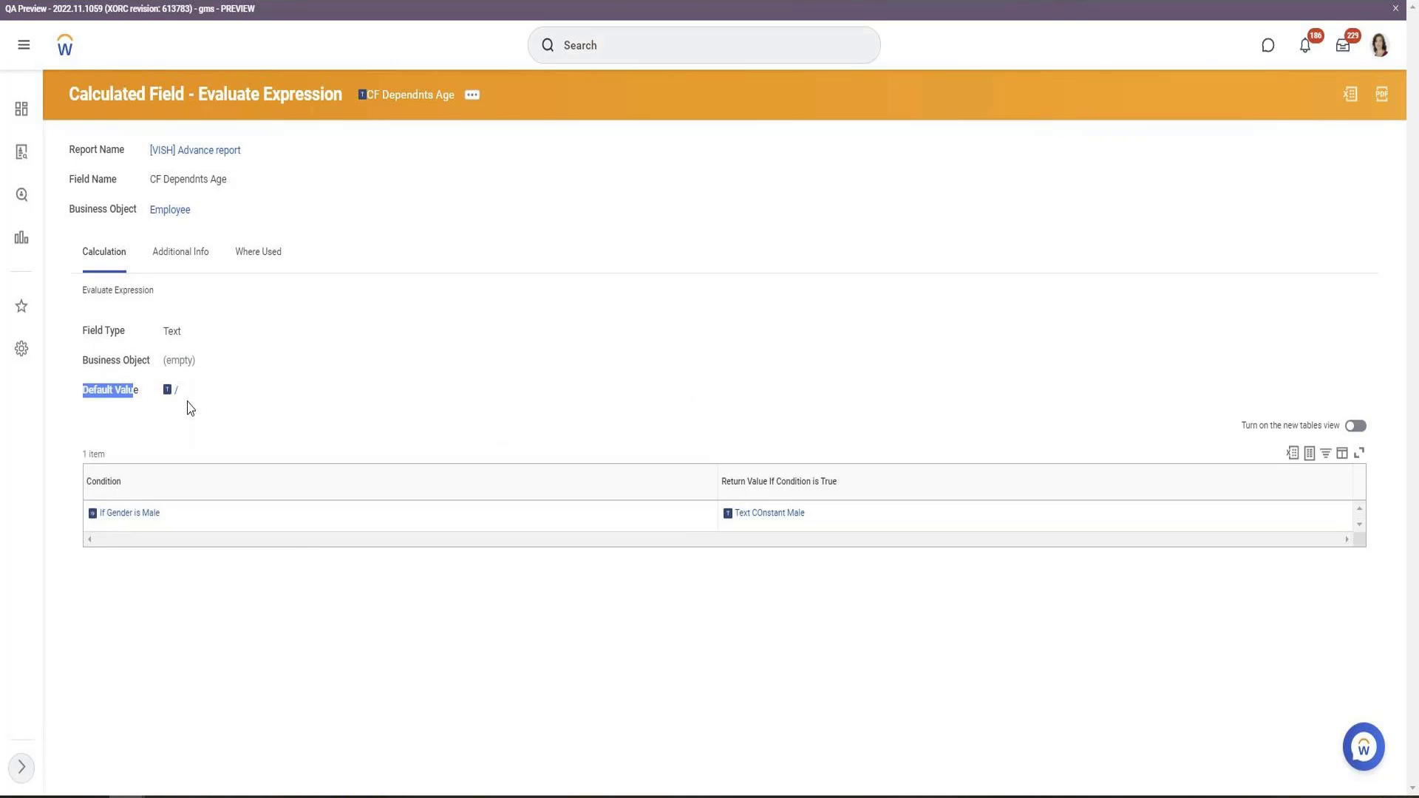
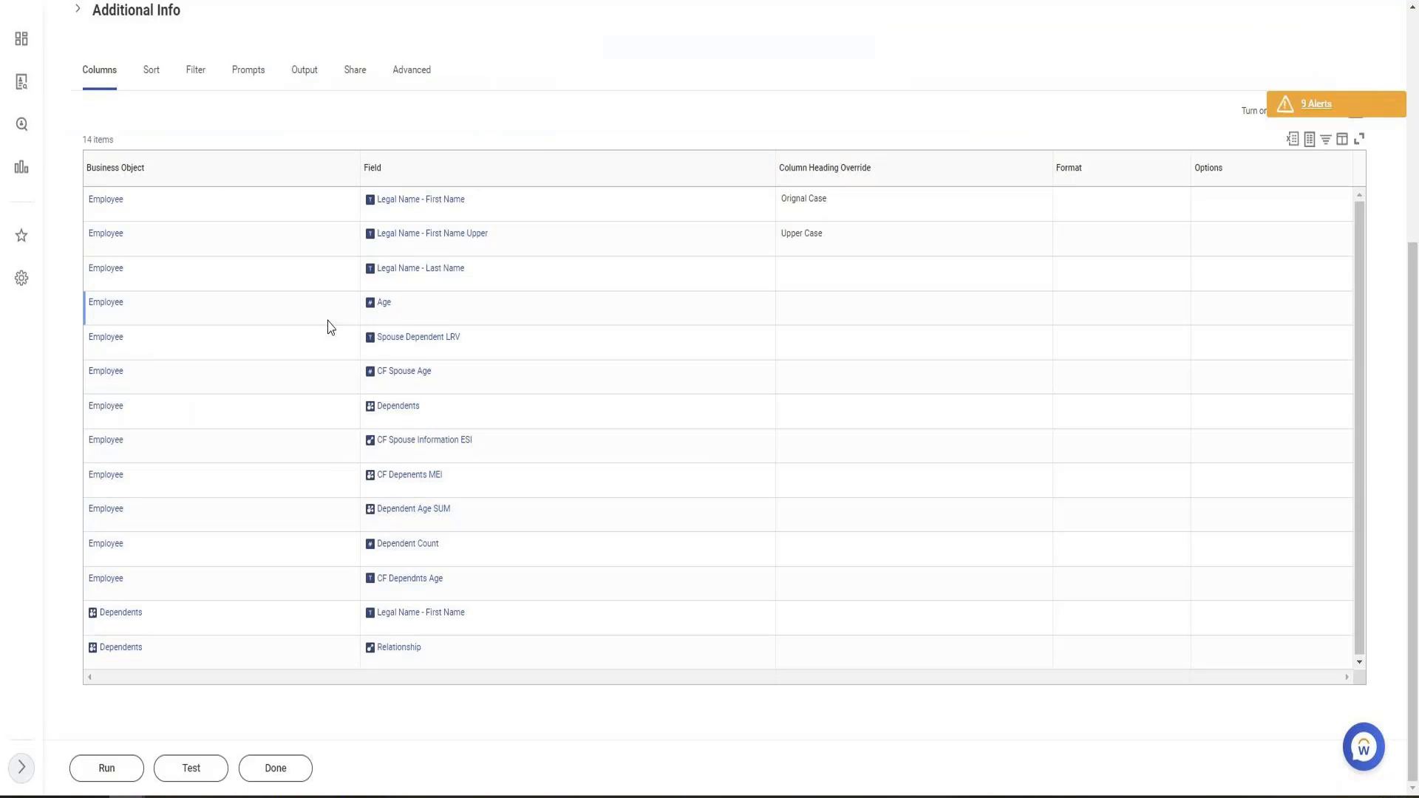
Step: Edit the Advance report, add an Employee column row below CF Dependnts Age, and start creating a calculated field for it
scroll(326, 323, up, 5)
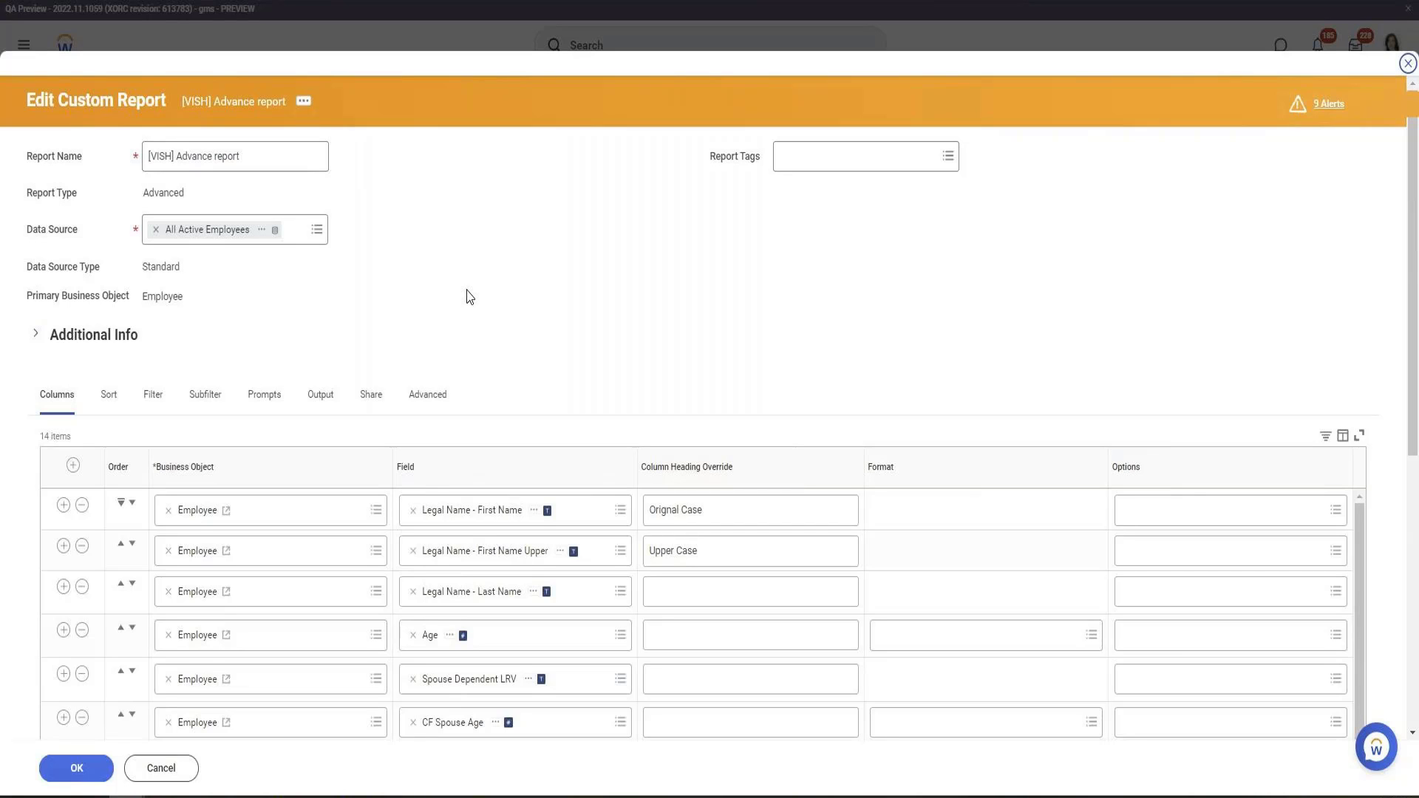
scroll(467, 296, down, 6)
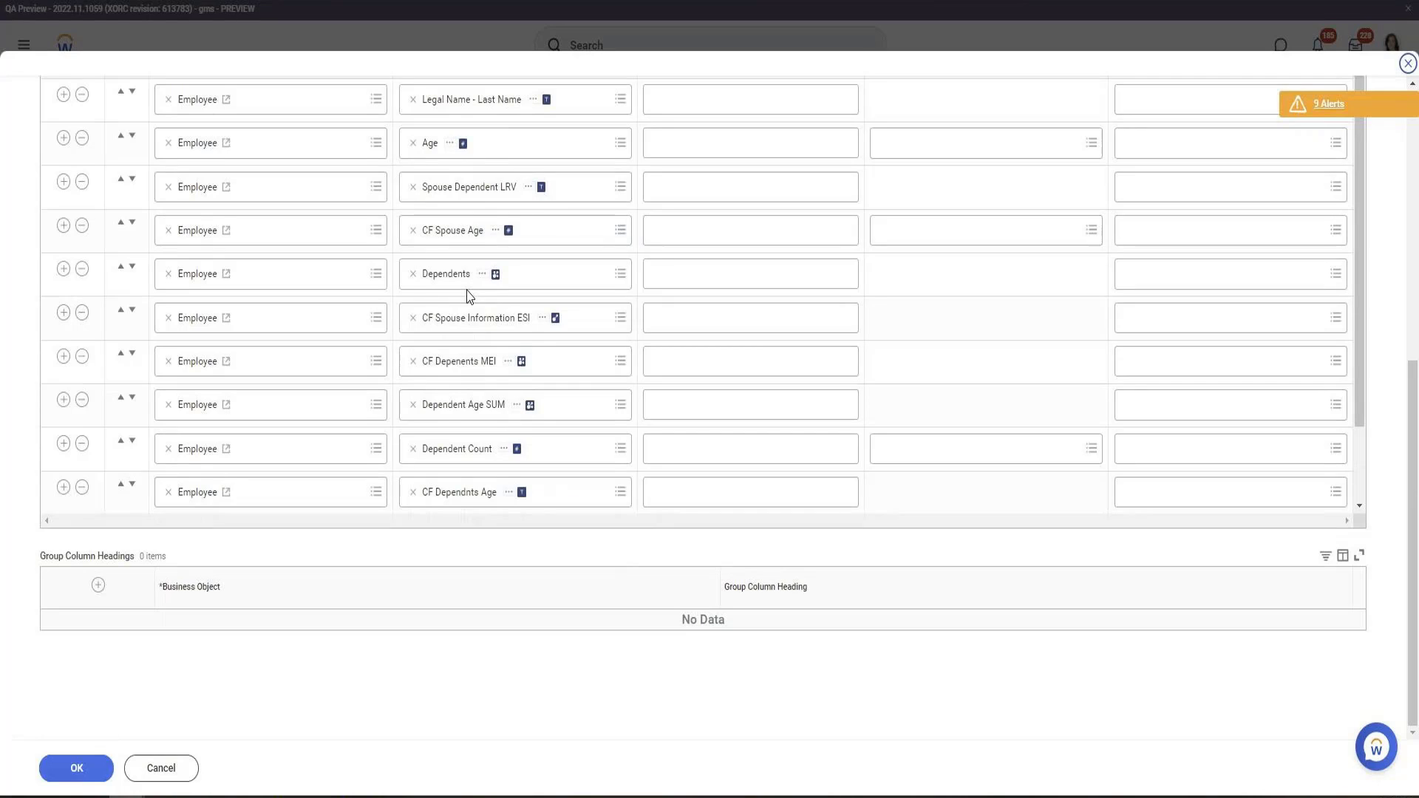
scroll(466, 296, down, 1)
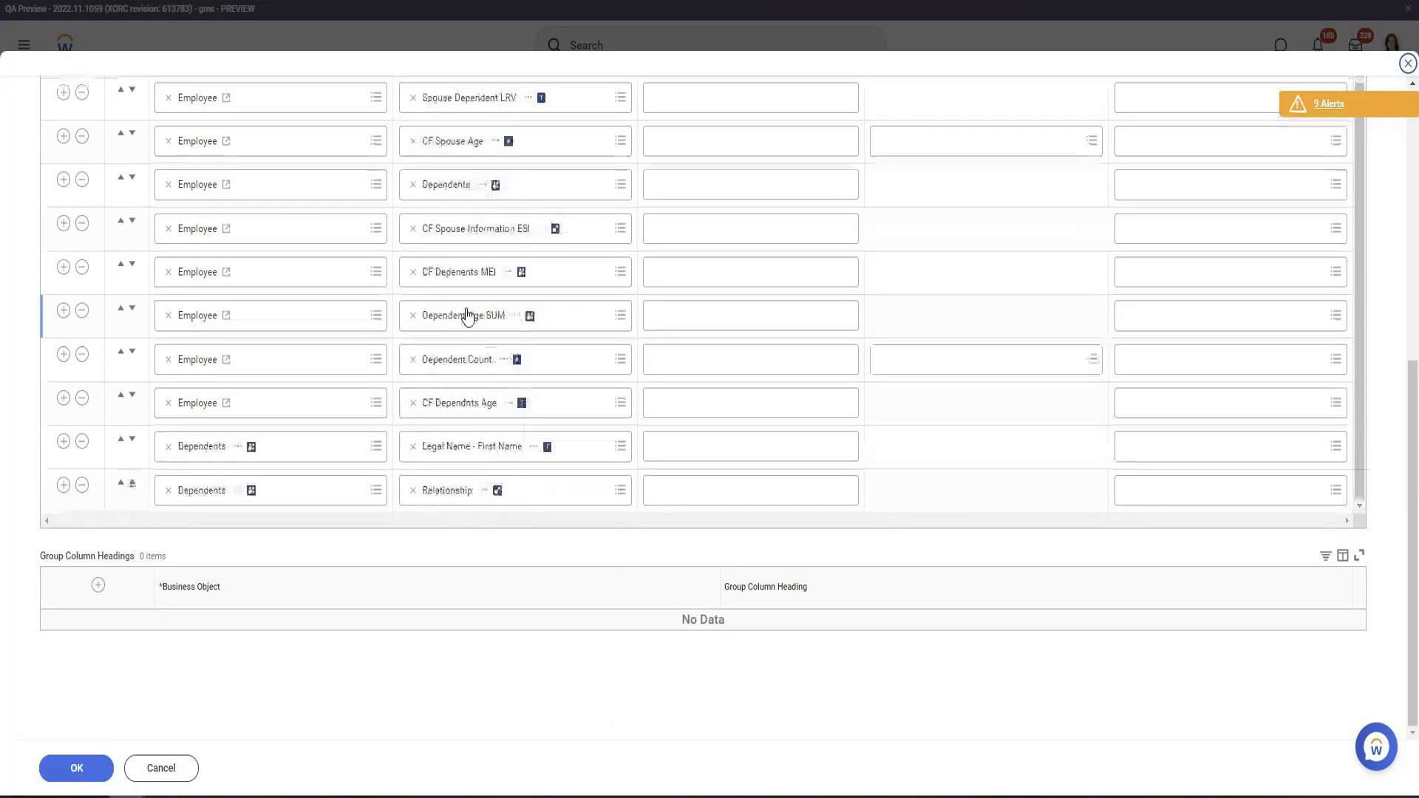
click(62, 398)
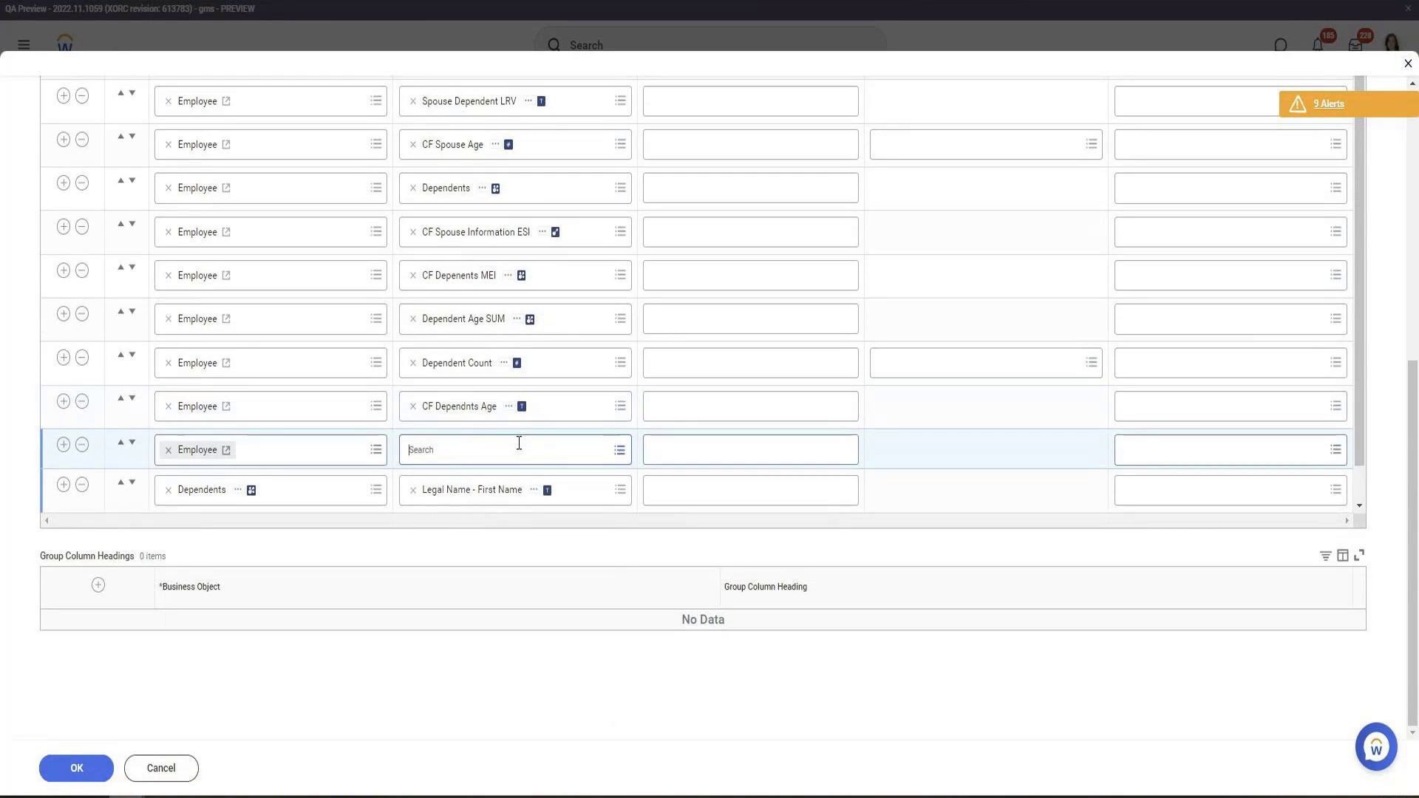
click(519, 443)
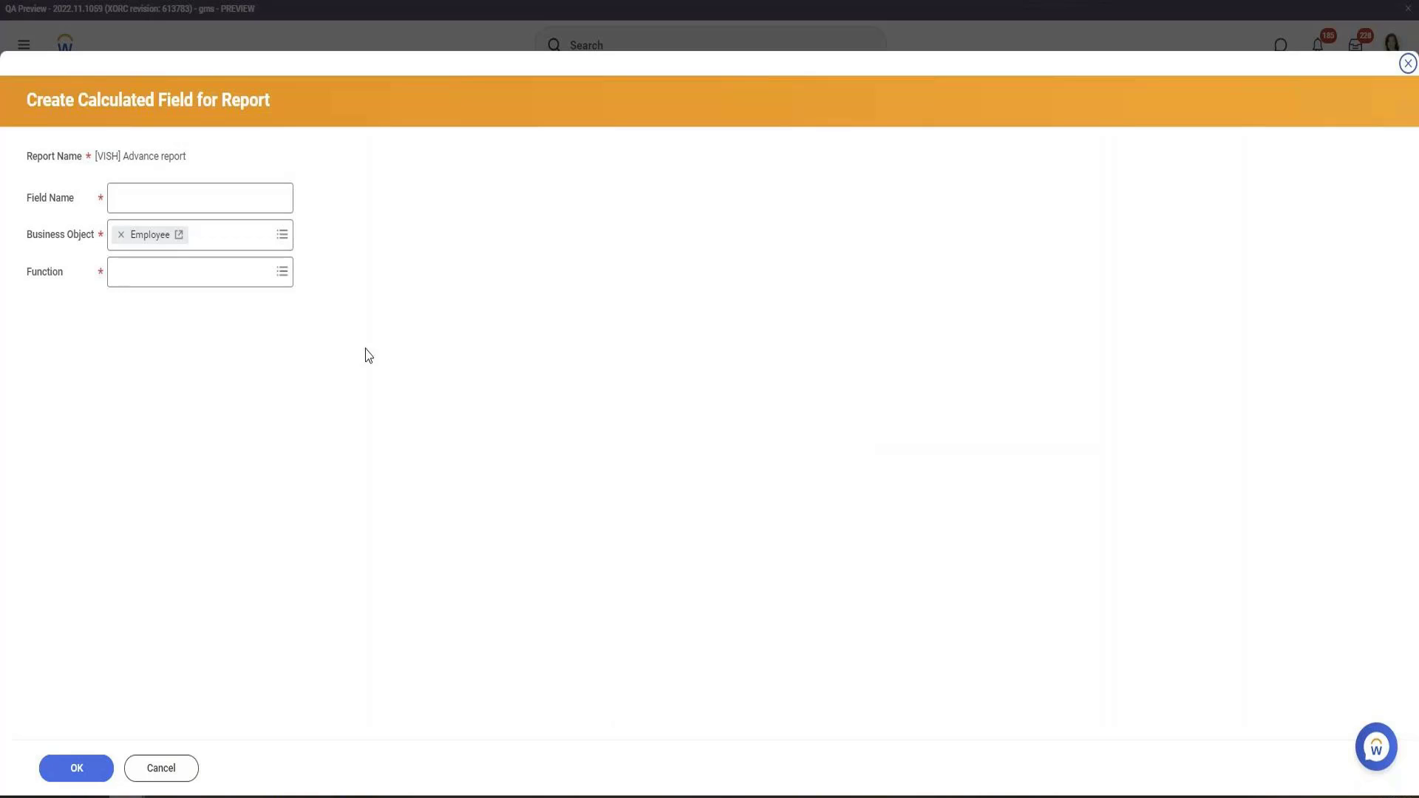
Step: Name the new Employee calculated field "Lokup ORg", use the Lookup Organization function, and continue to its calculation settings
click(241, 272)
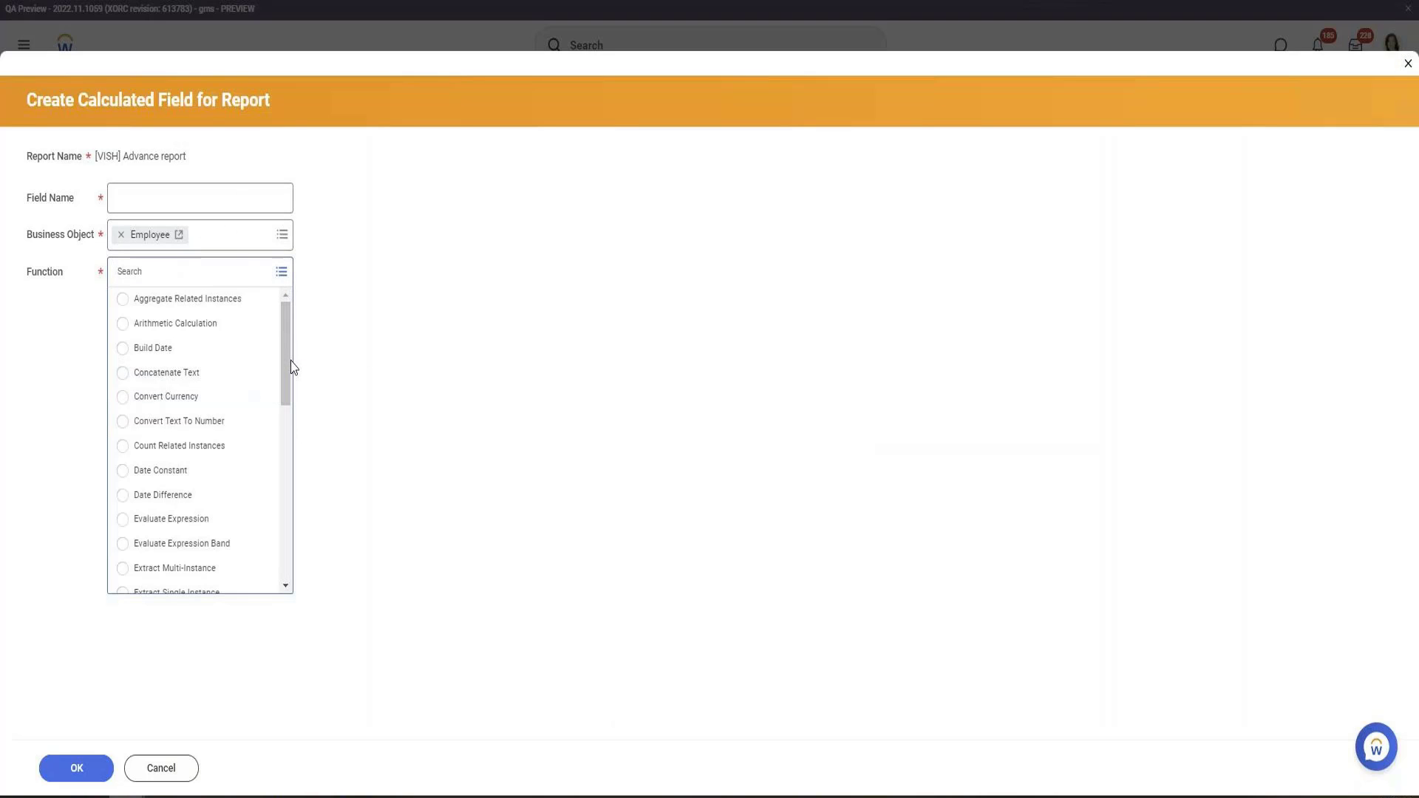
drag(282, 359, 274, 494)
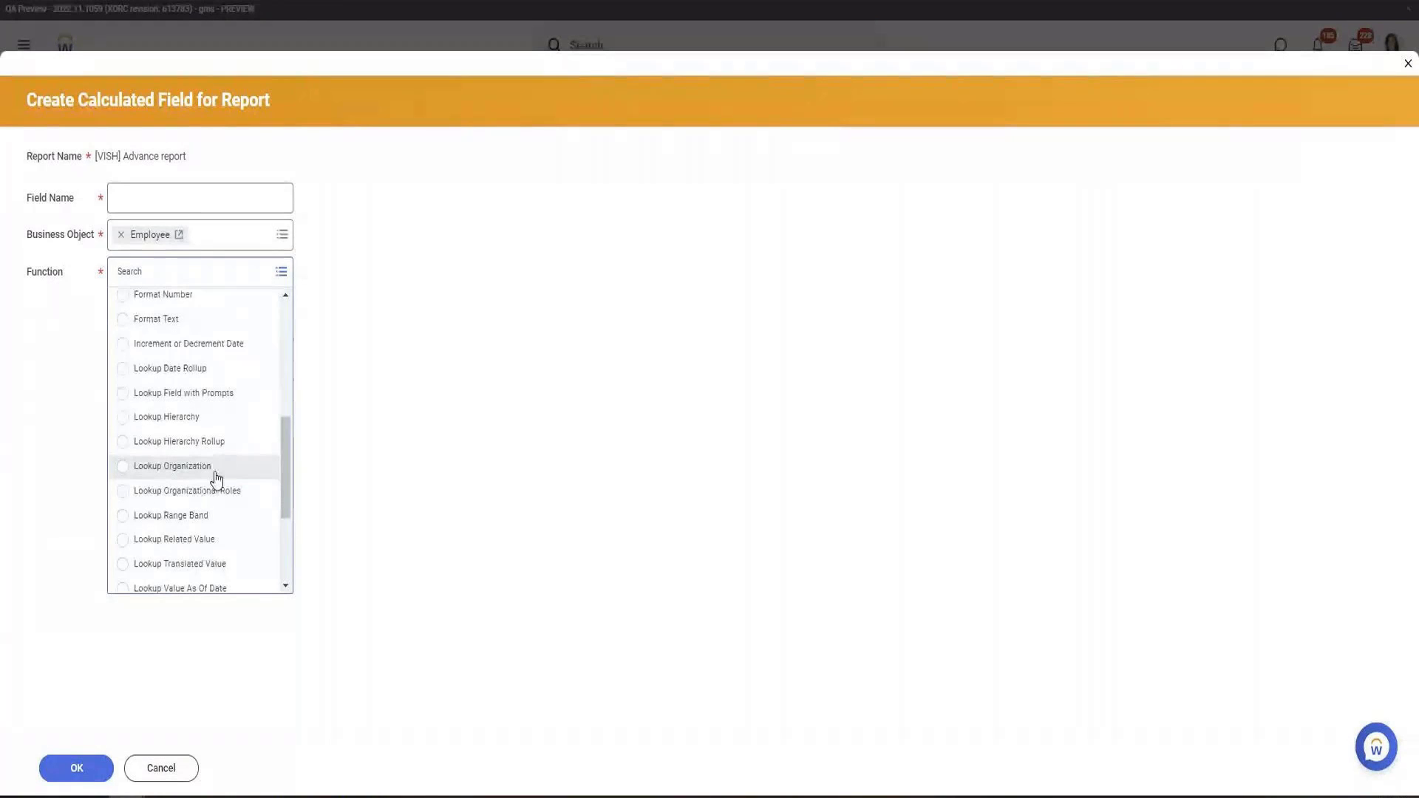
click(157, 473)
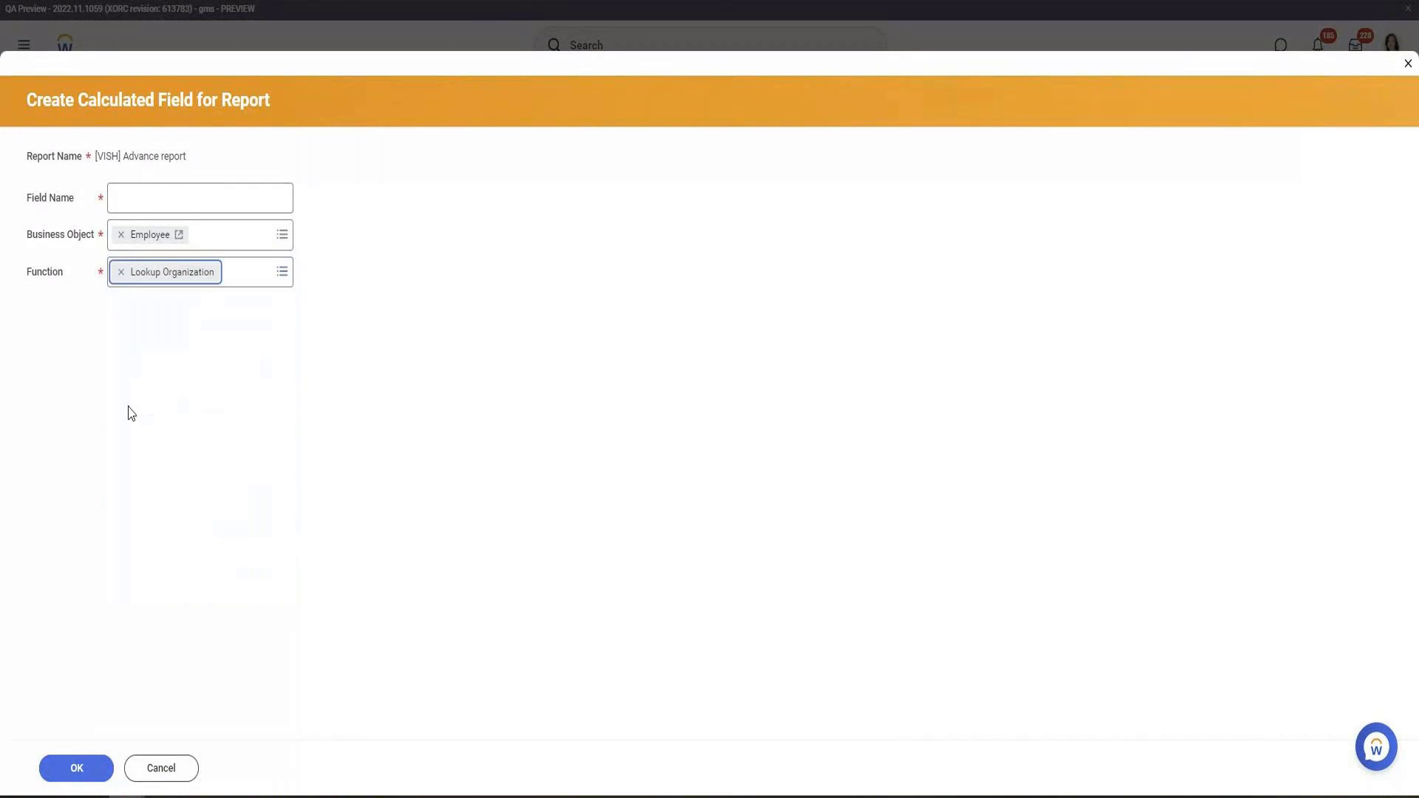
click(172, 198)
text(Lo)
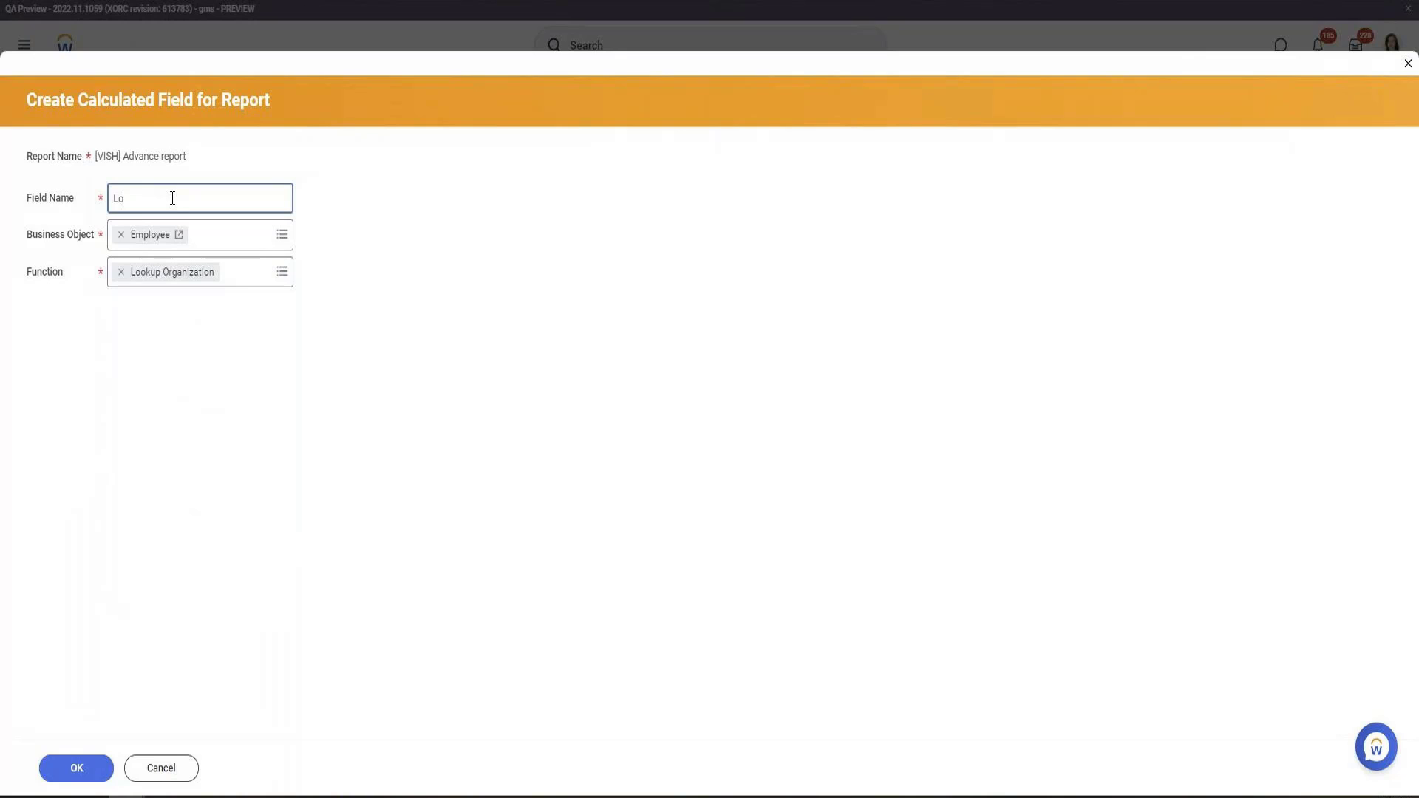
text(kup ORg)
click(82, 773)
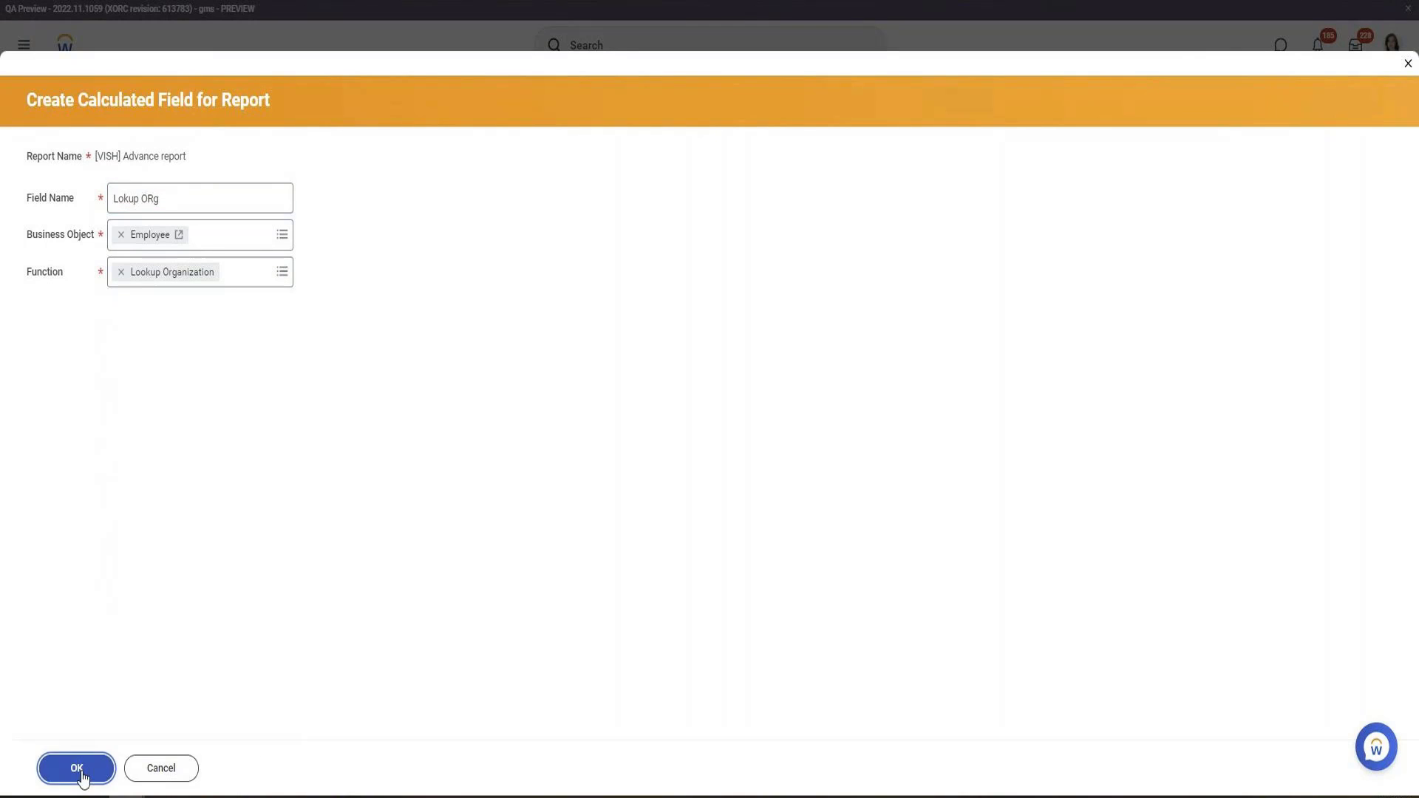
Step: Set the organization type to Cost Center and browse the available top level organizations
click(191, 383)
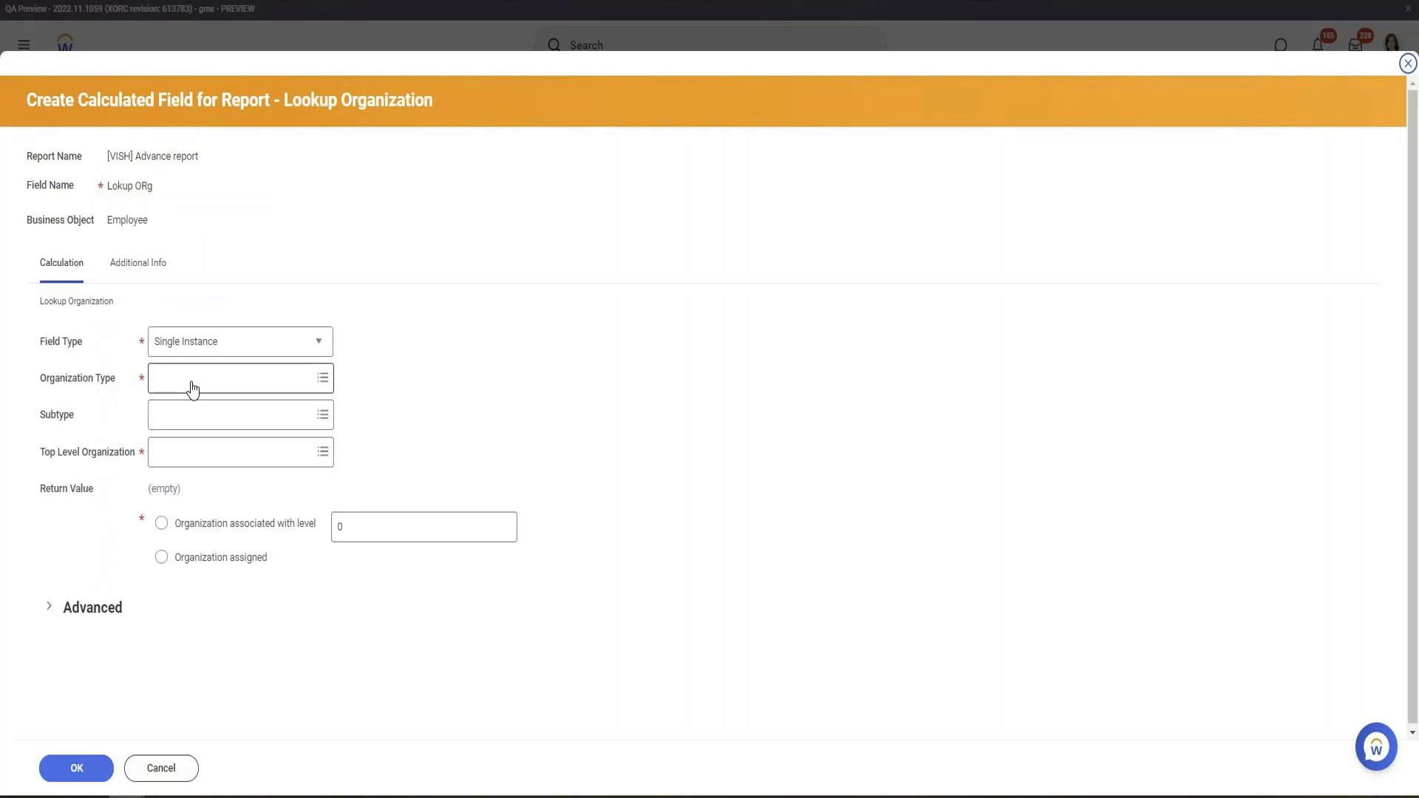
text(Com)
key(BackSpace)
key(BackSpace)
key(BackSpace)
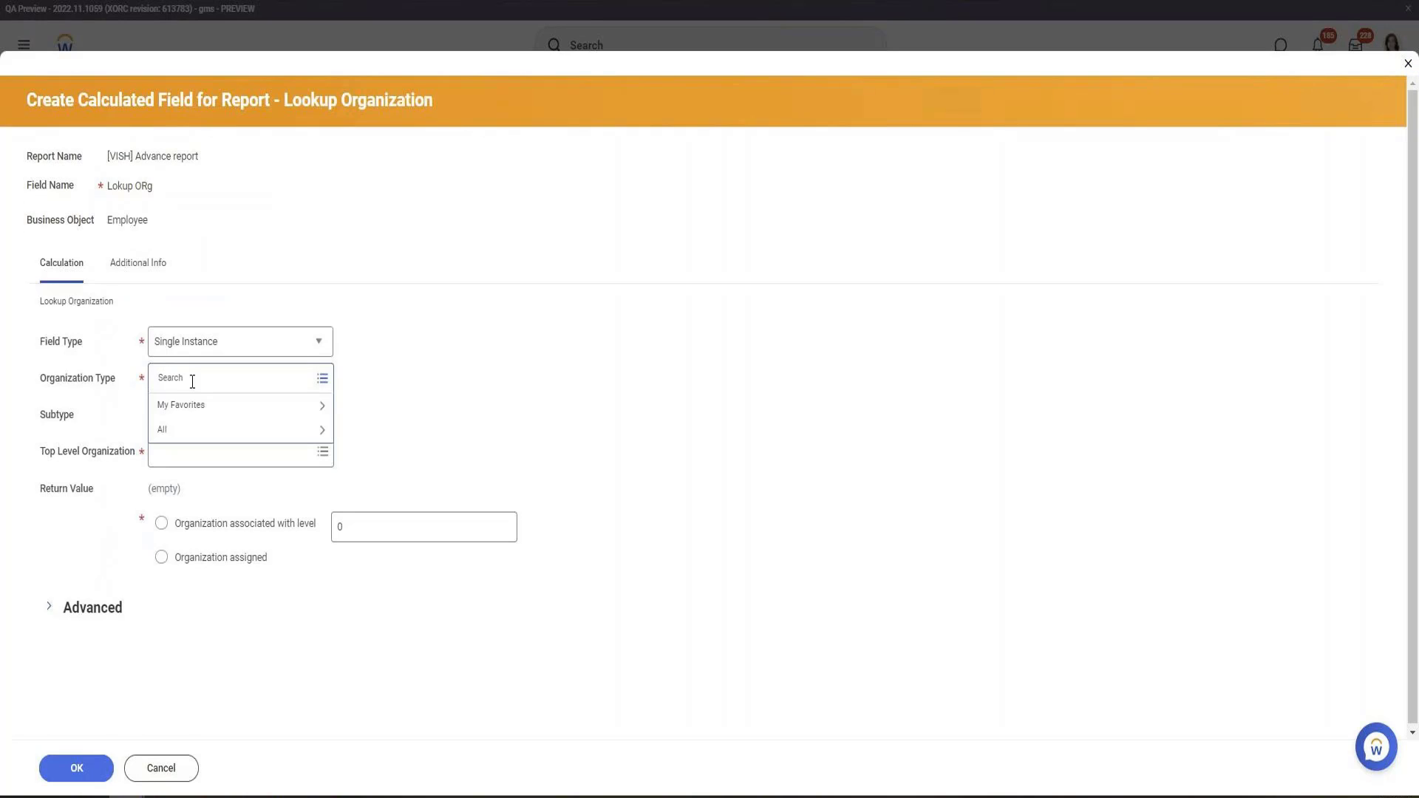
text(Cost Center)
key(Return)
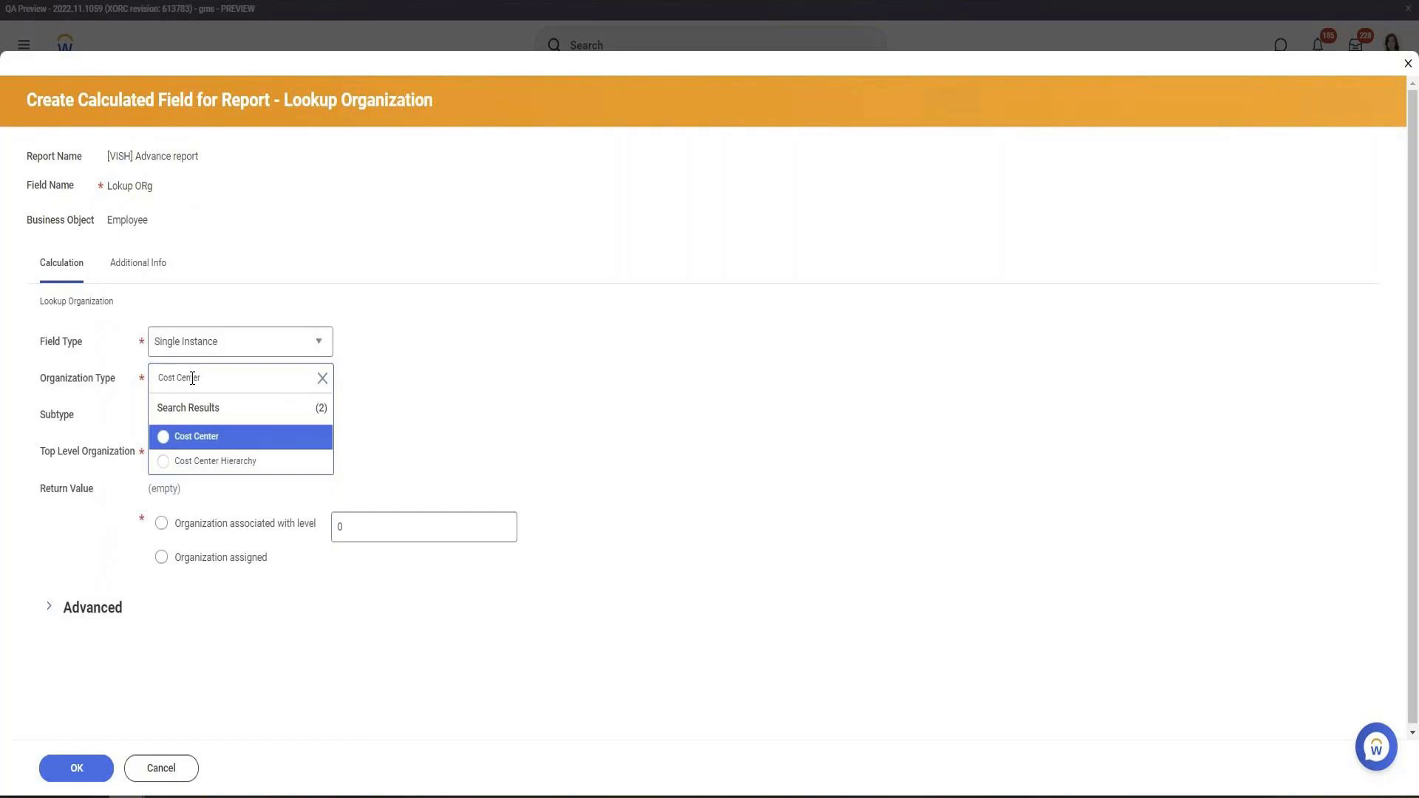
click(196, 436)
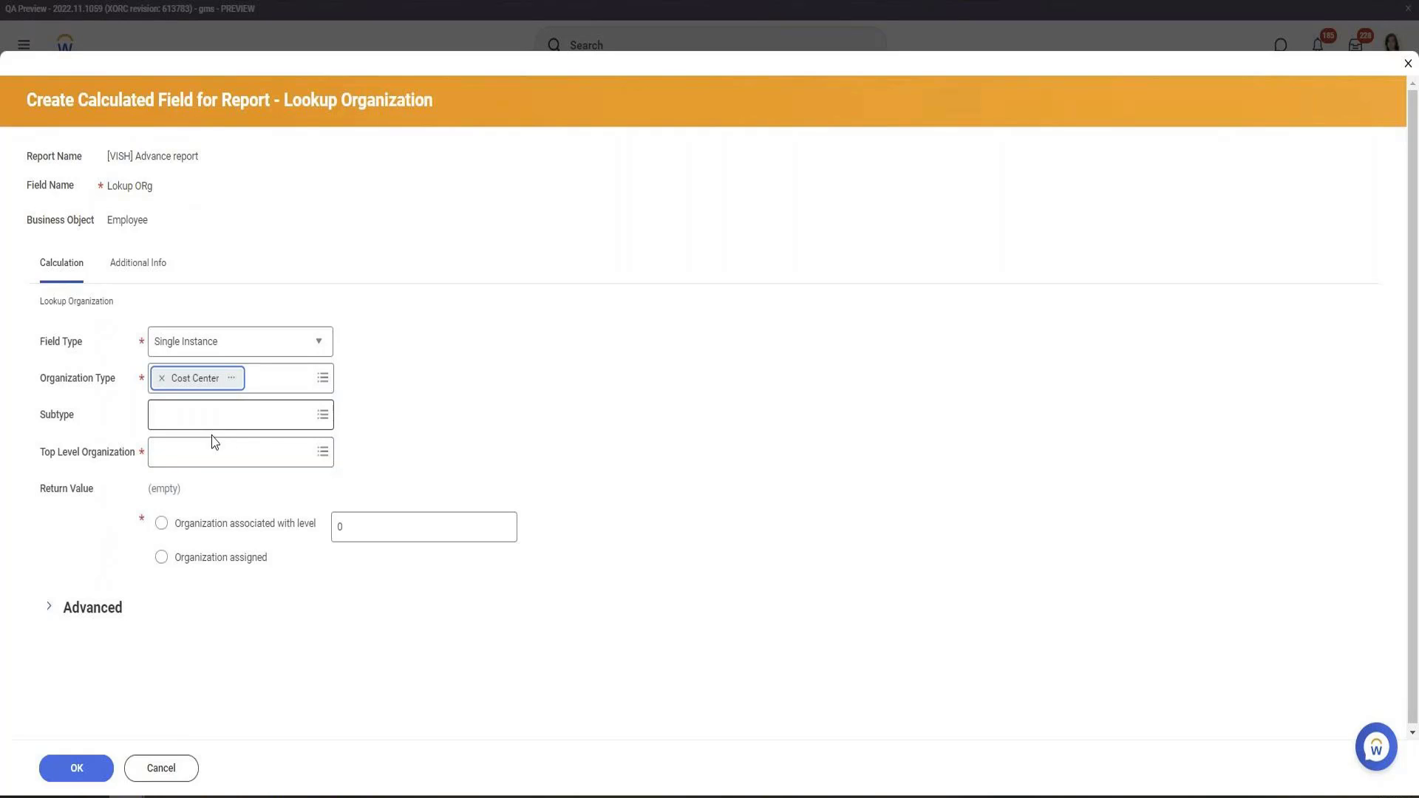
click(185, 464)
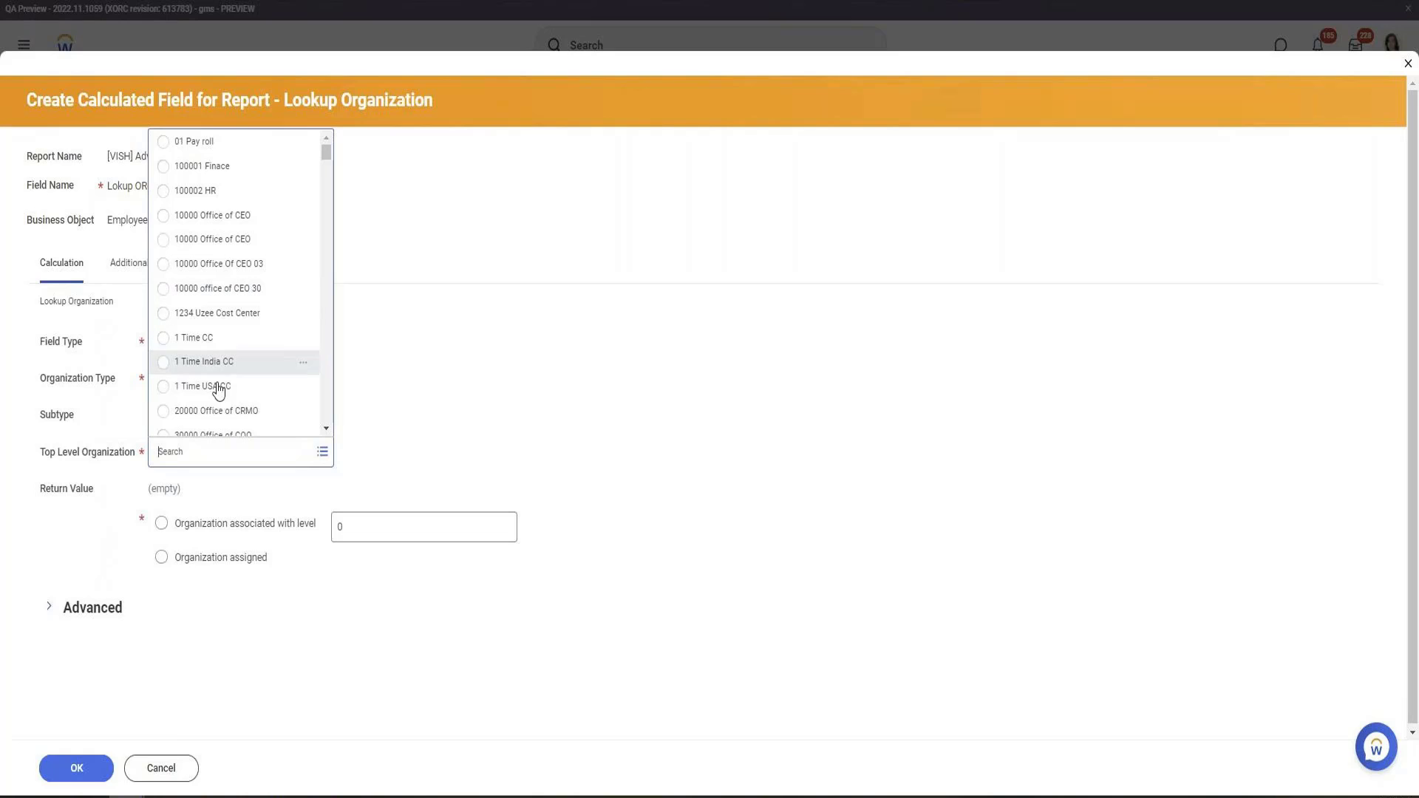
scroll(294, 318, down, 10)
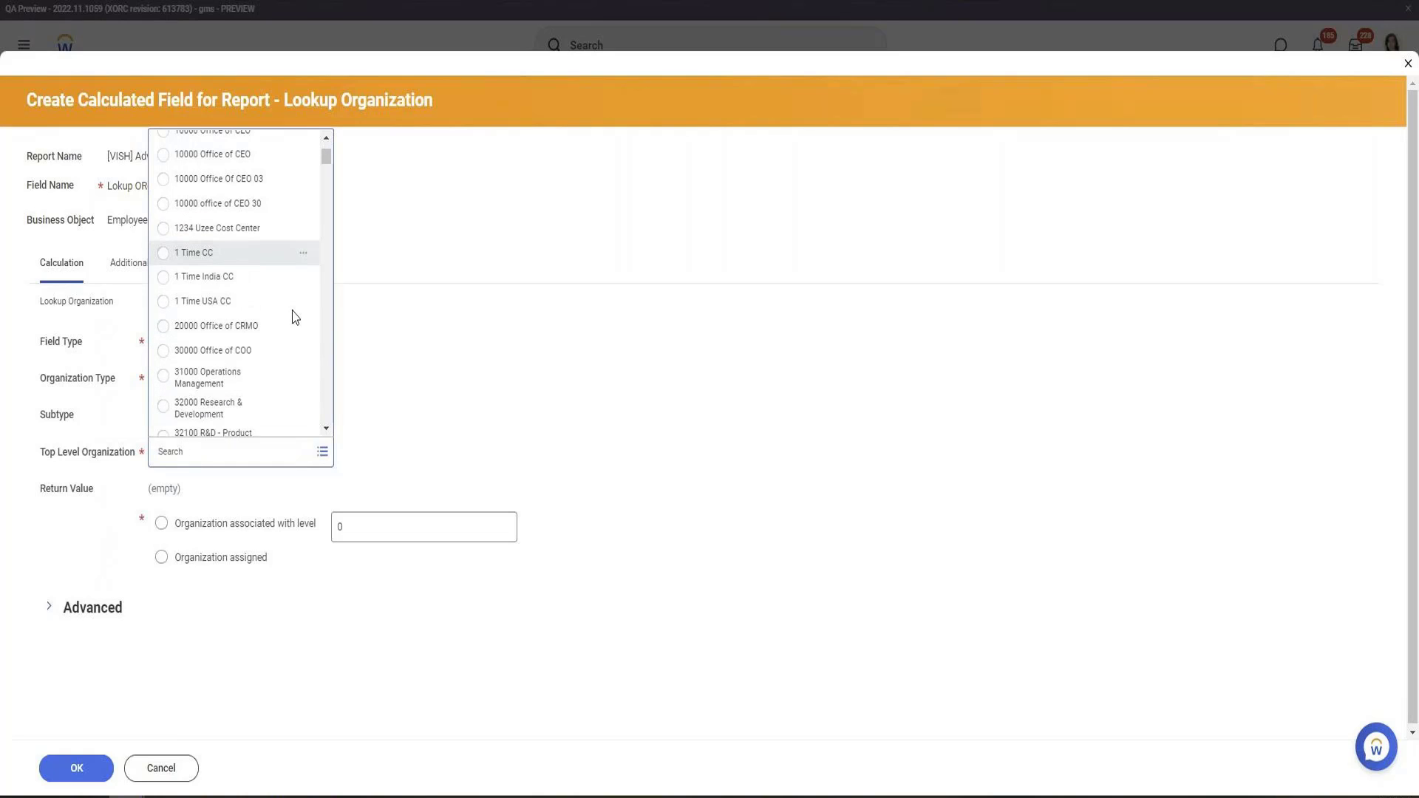
scroll(294, 326, down, 5)
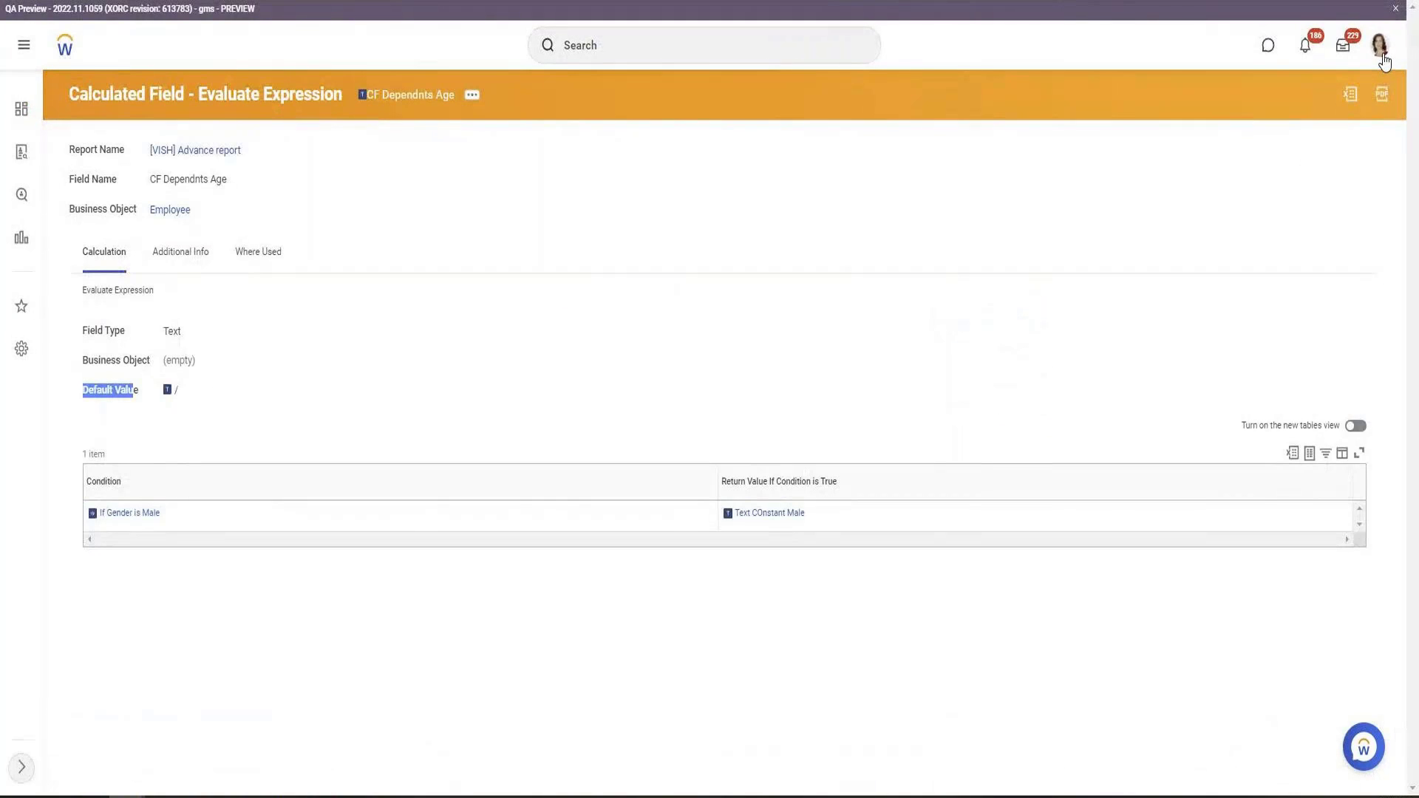
Step: Open the signed-in worker's profile, review the organizations under the job details, and inspect the nominal 25 location hierarchy
click(1379, 45)
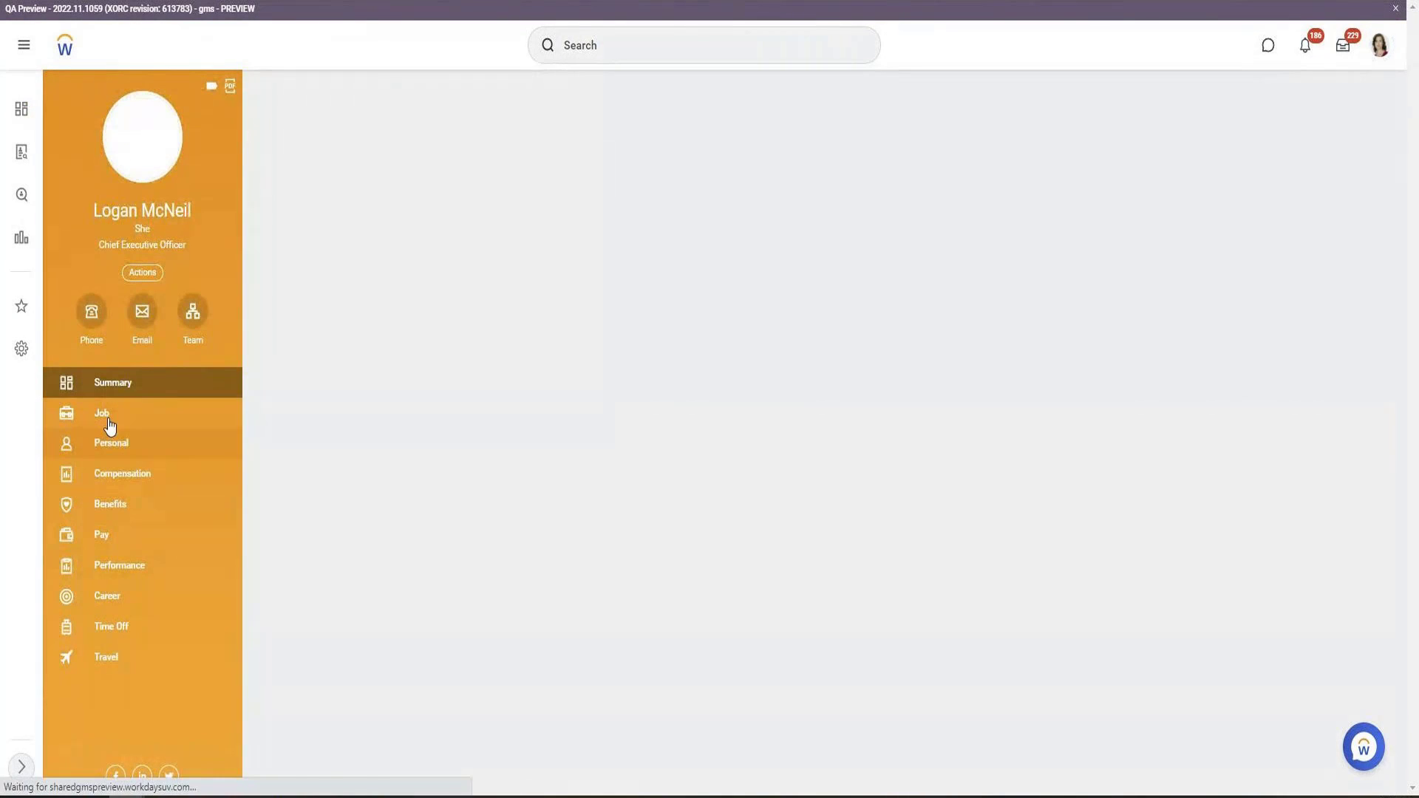
click(108, 419)
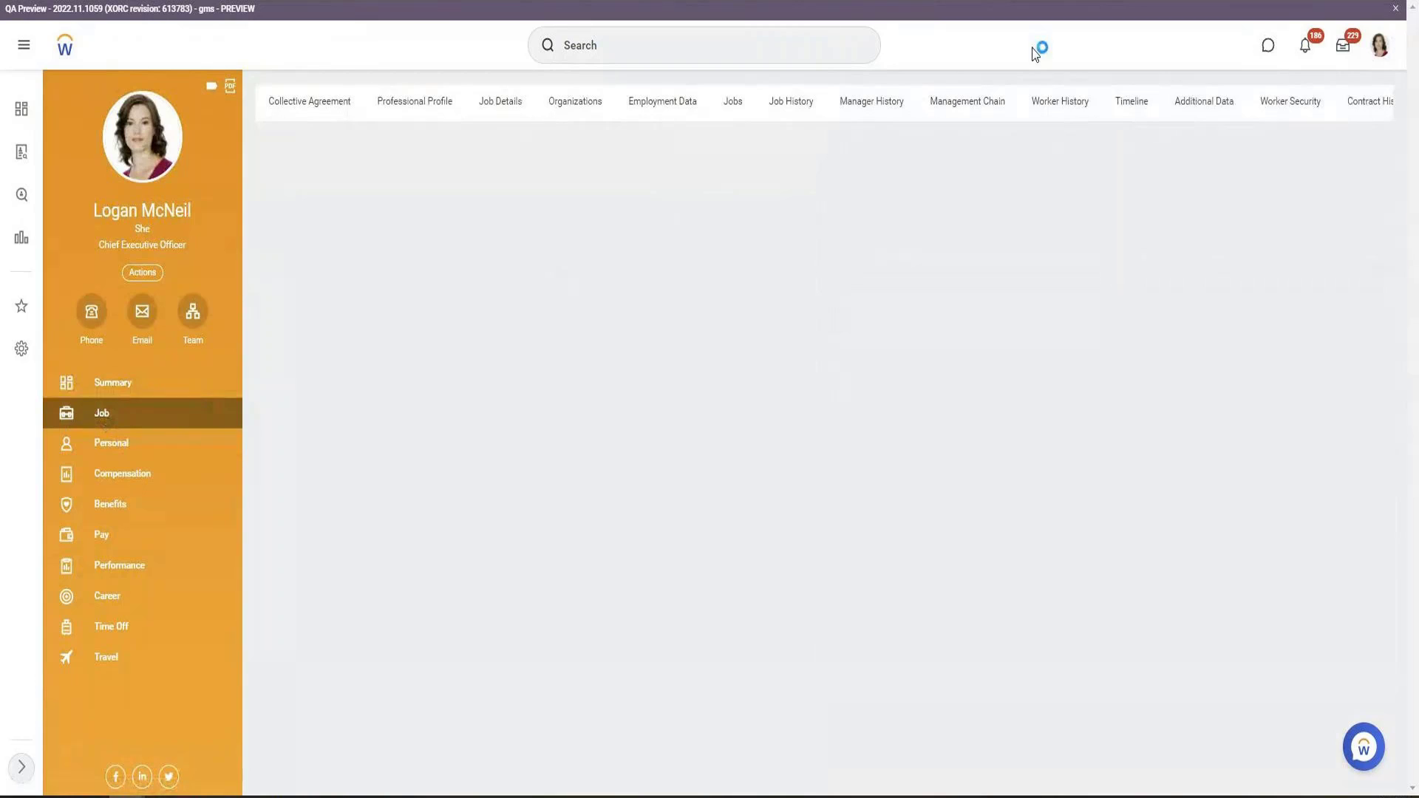
click(603, 111)
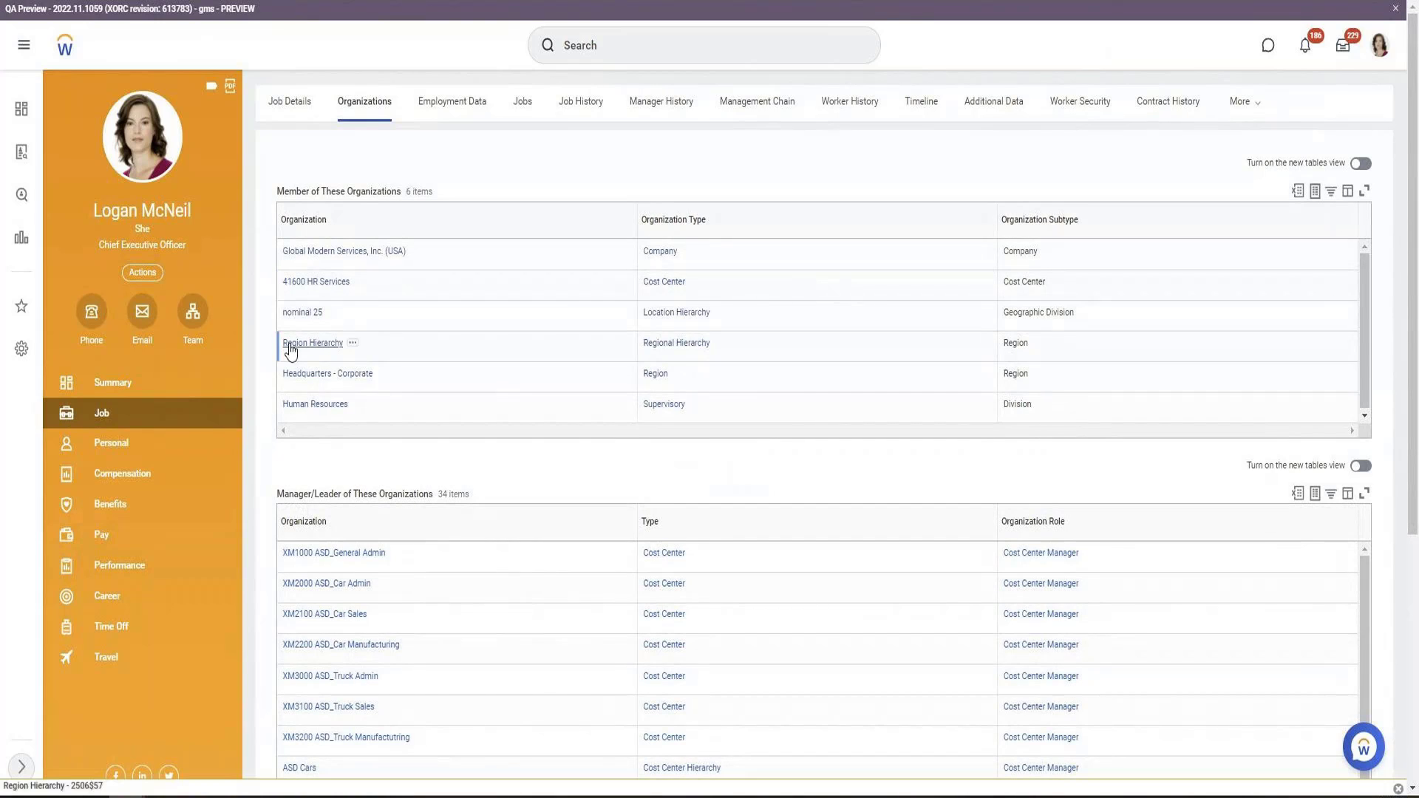
right_click(303, 314)
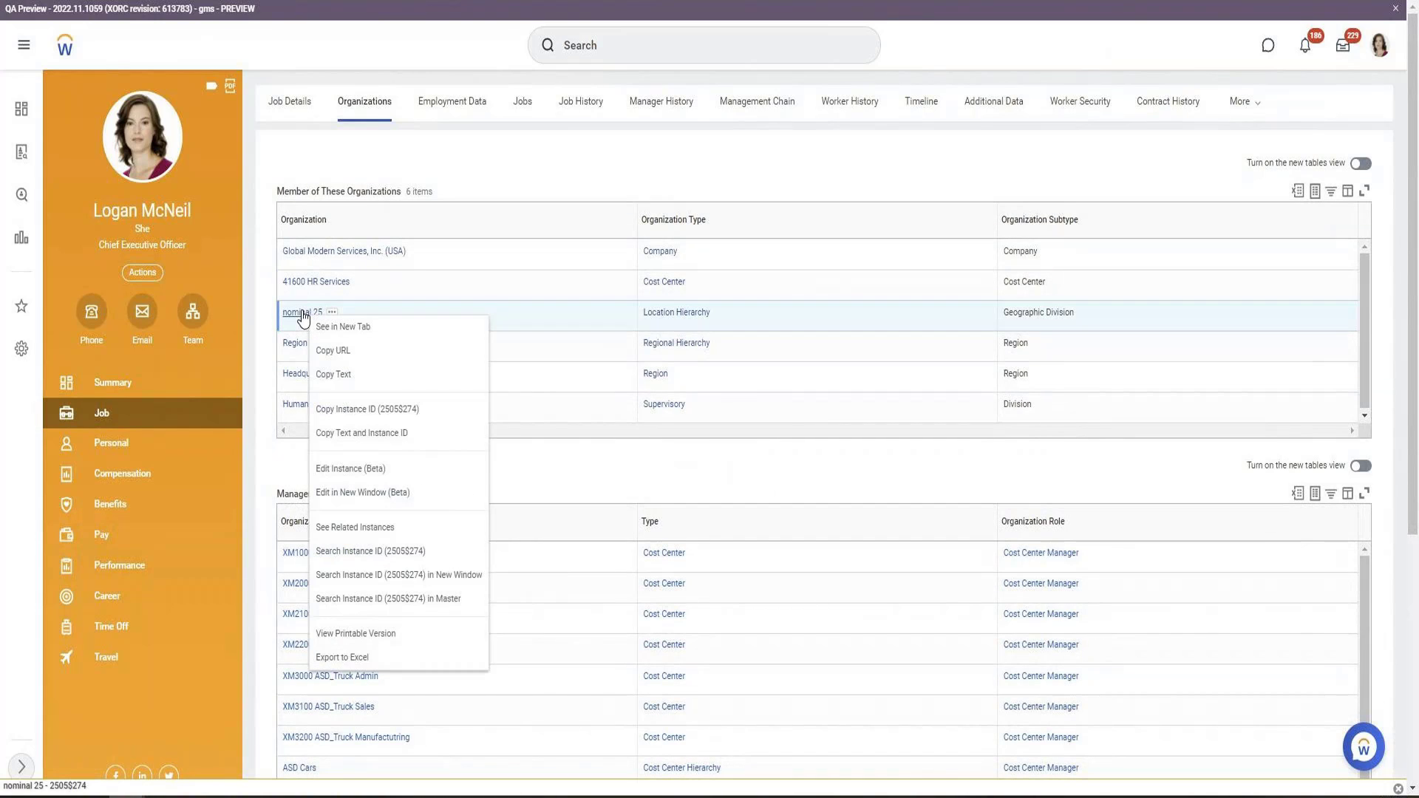
click(303, 313)
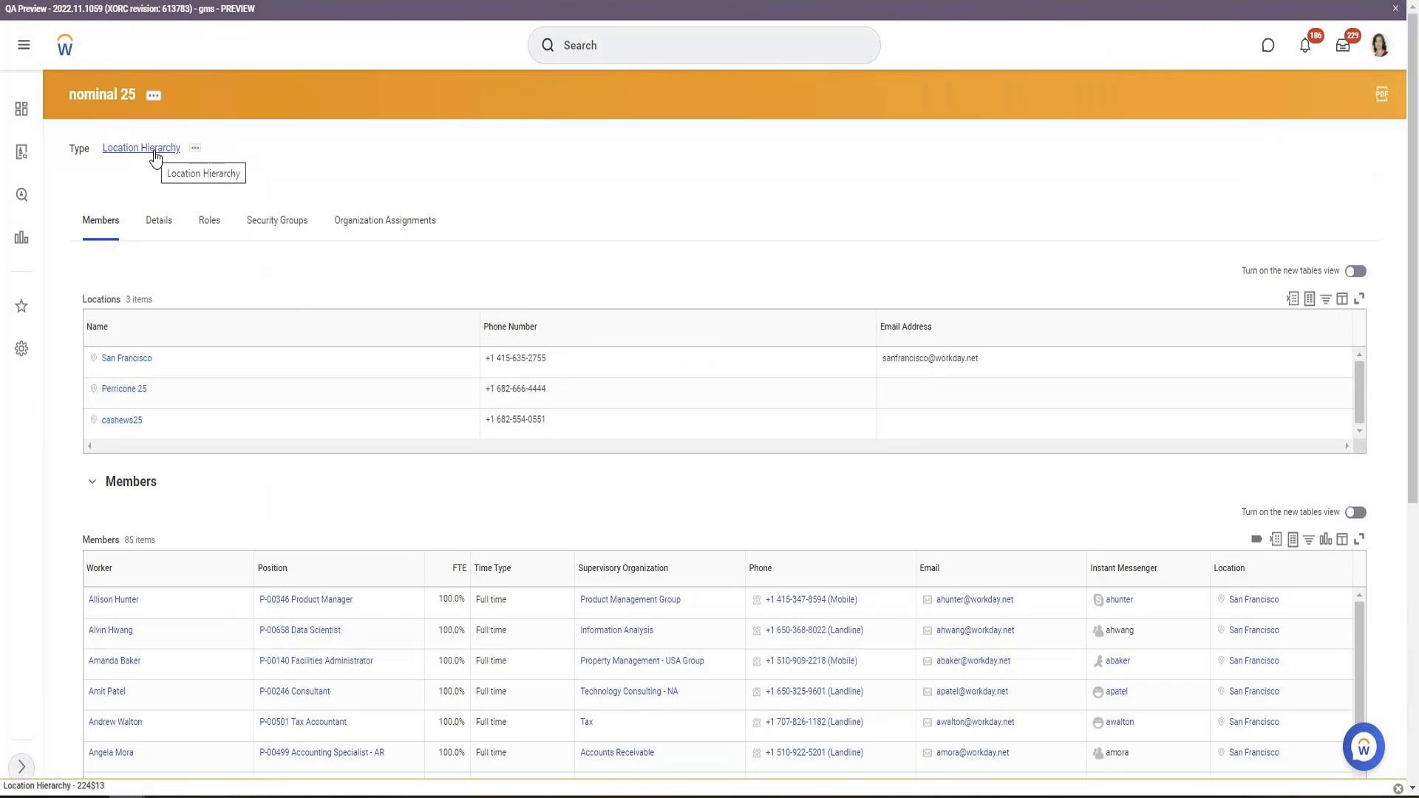
right_click(110, 95)
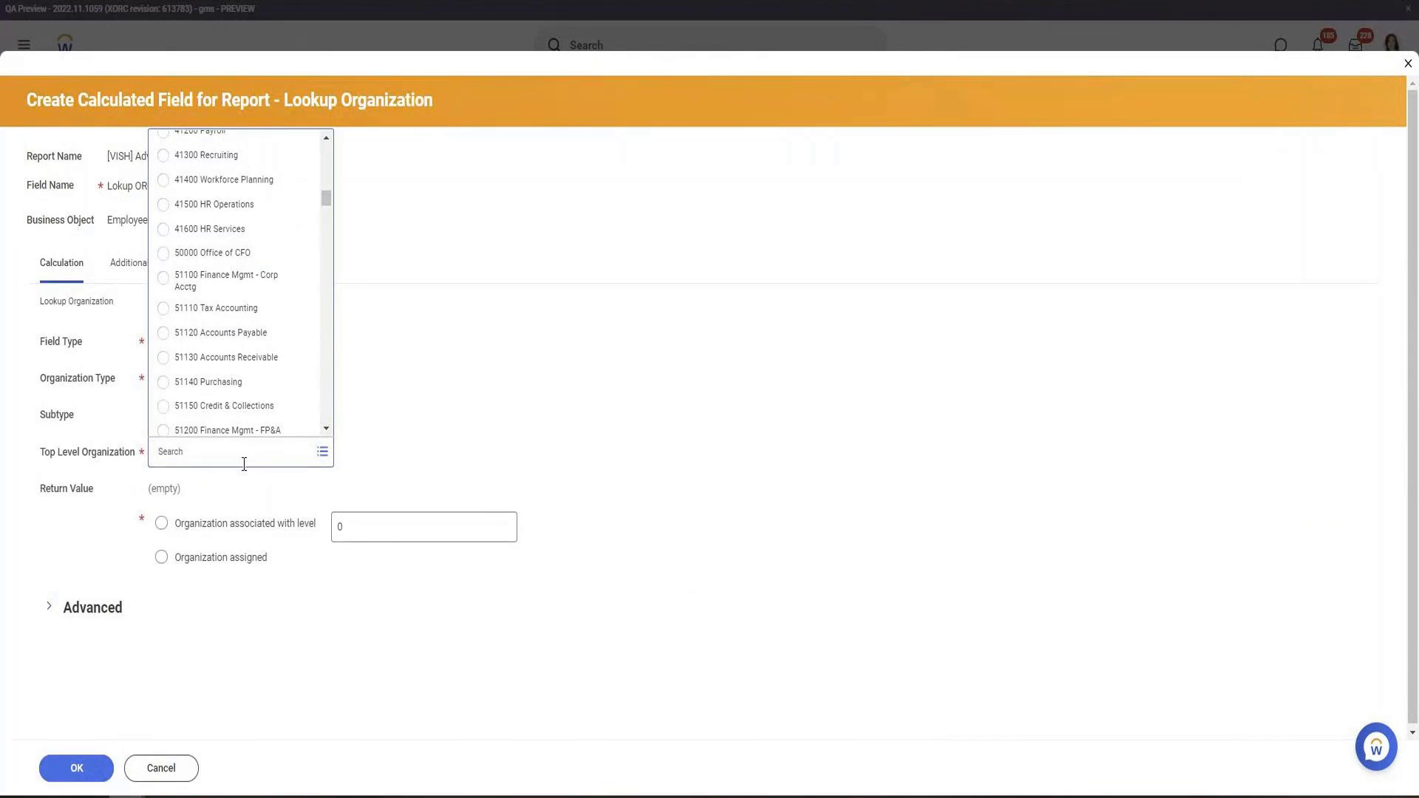
Step: Return to the Lokup ORg calculated field and change its organization type to Supervisory
click(678, 458)
click(251, 382)
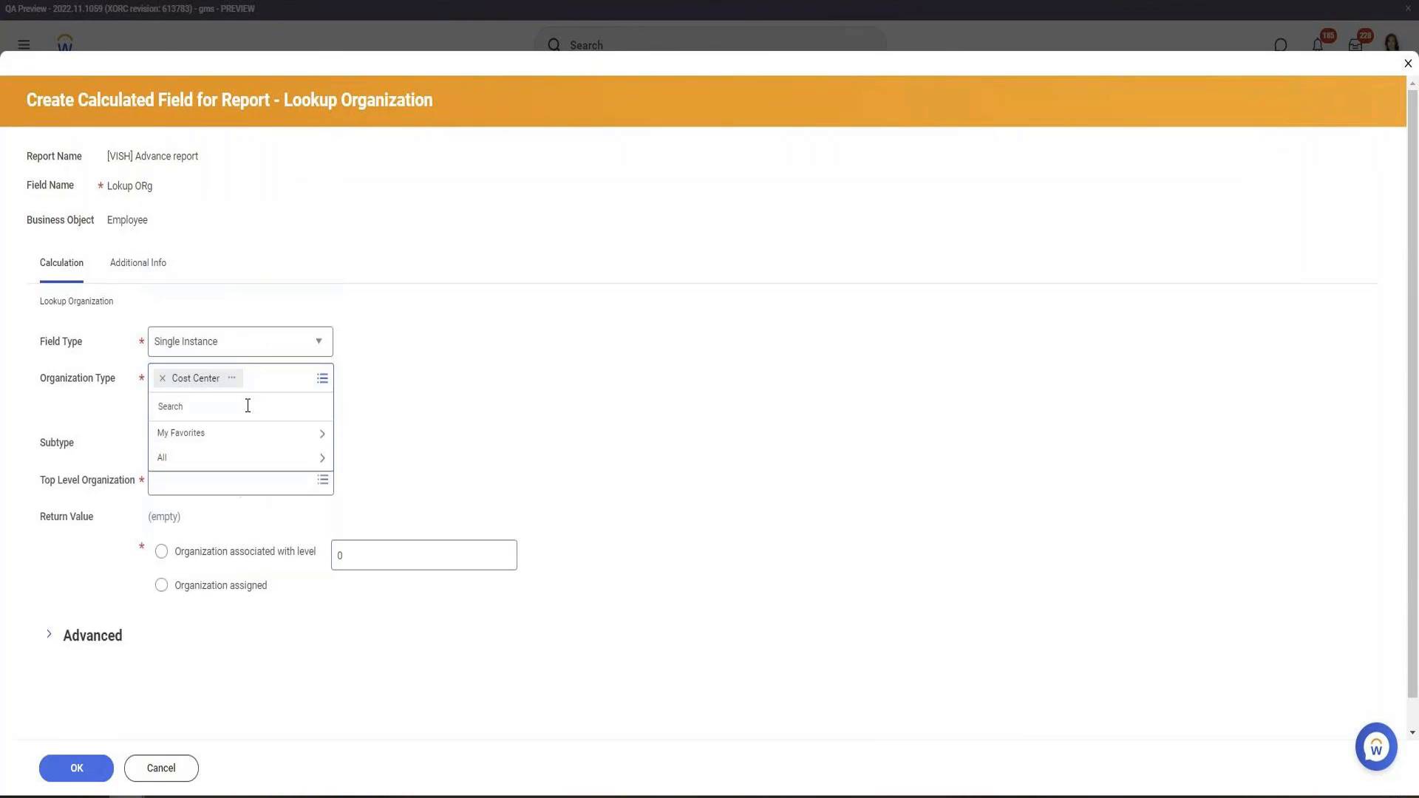
text(cost Center)
key(ctrl+a)
key(BackSpace)
text(Super)
key(Return)
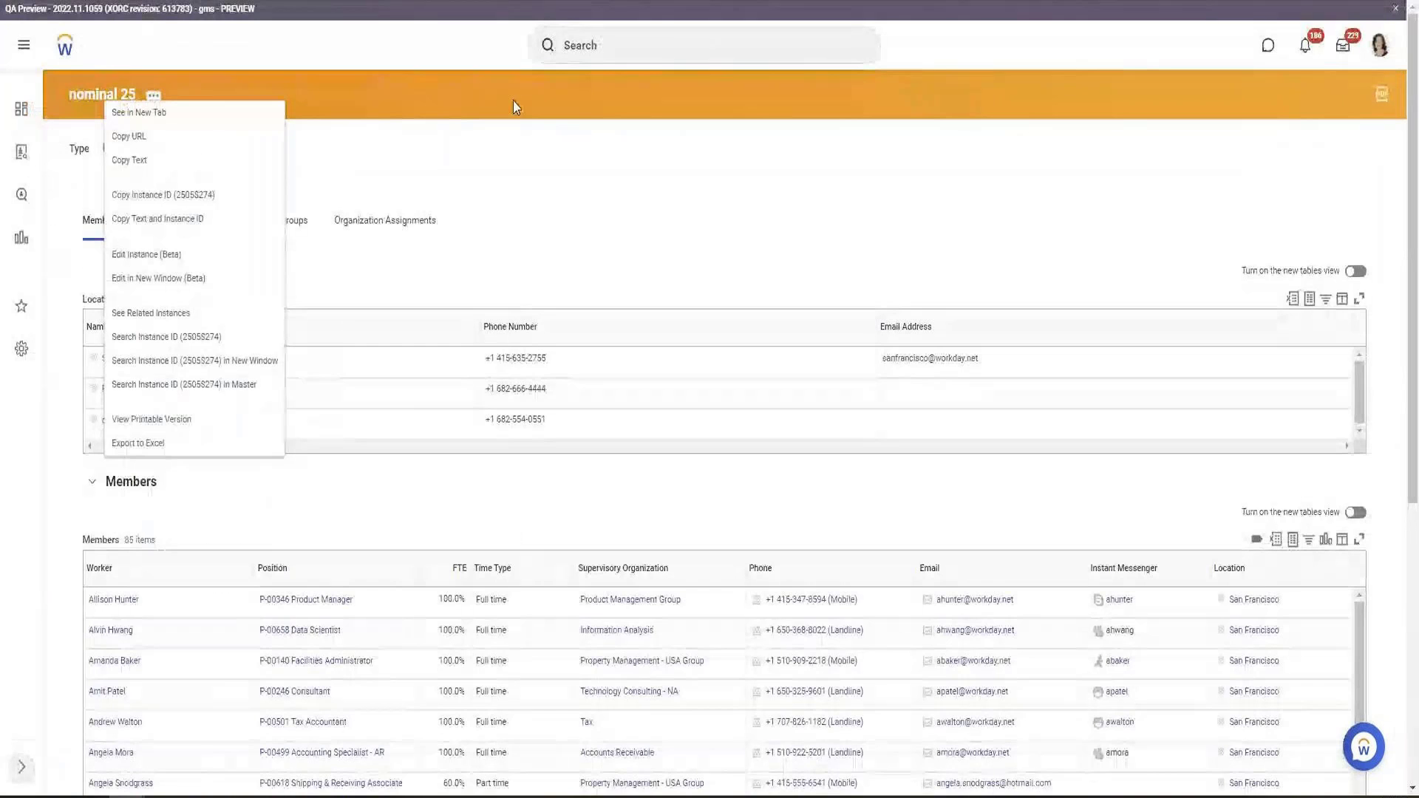
Step: Go back to the worker's profile, check the job summary, and open the listed supervisory organization
click(627, 190)
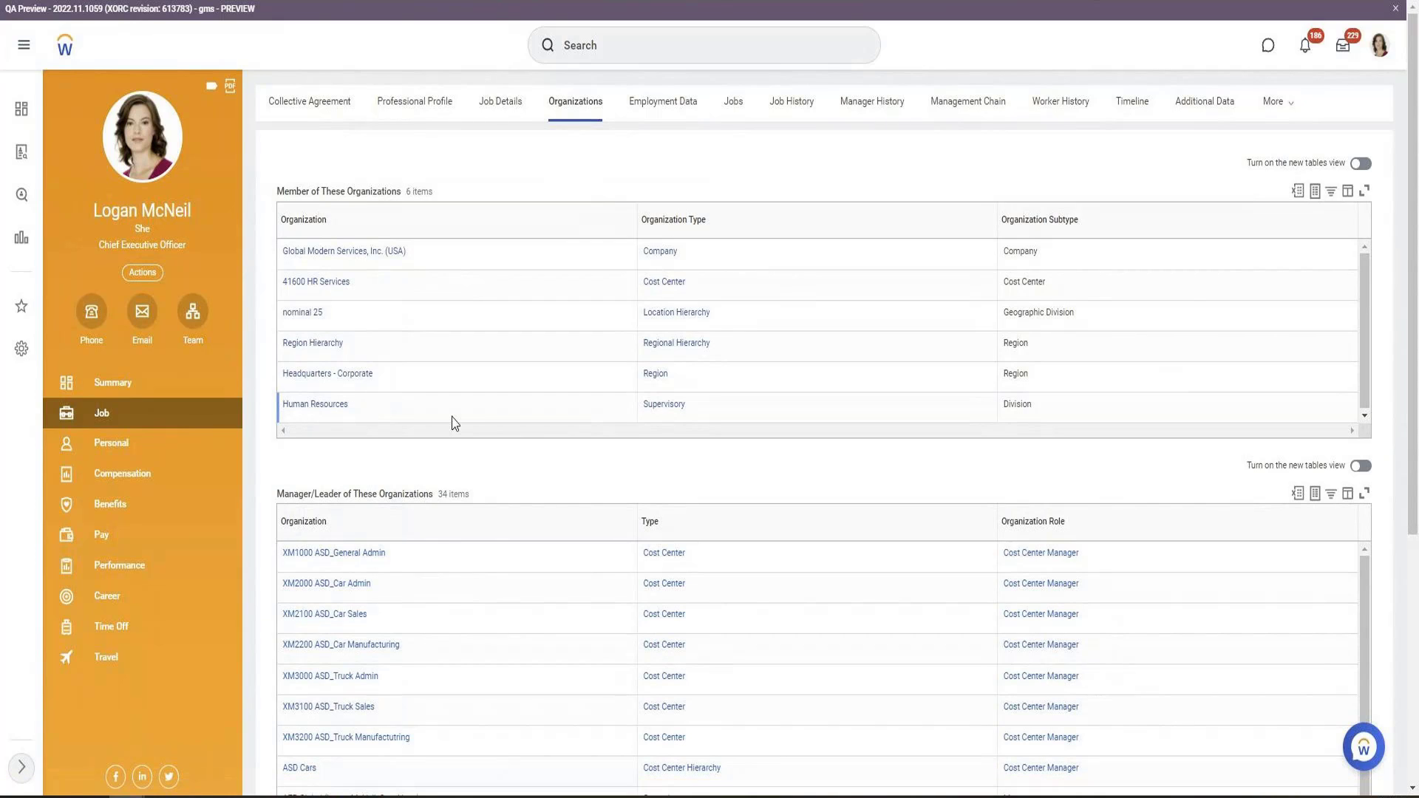
click(138, 383)
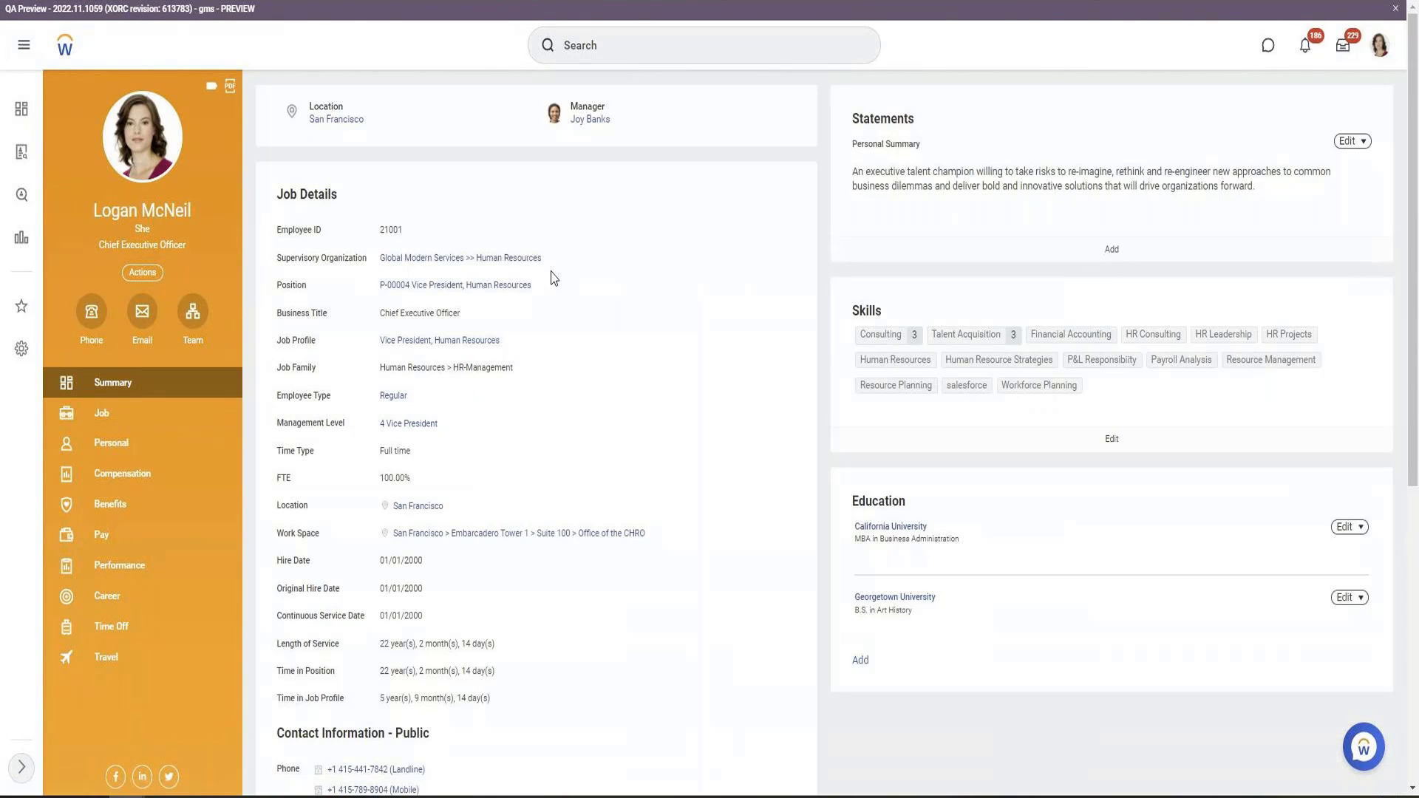
click(465, 262)
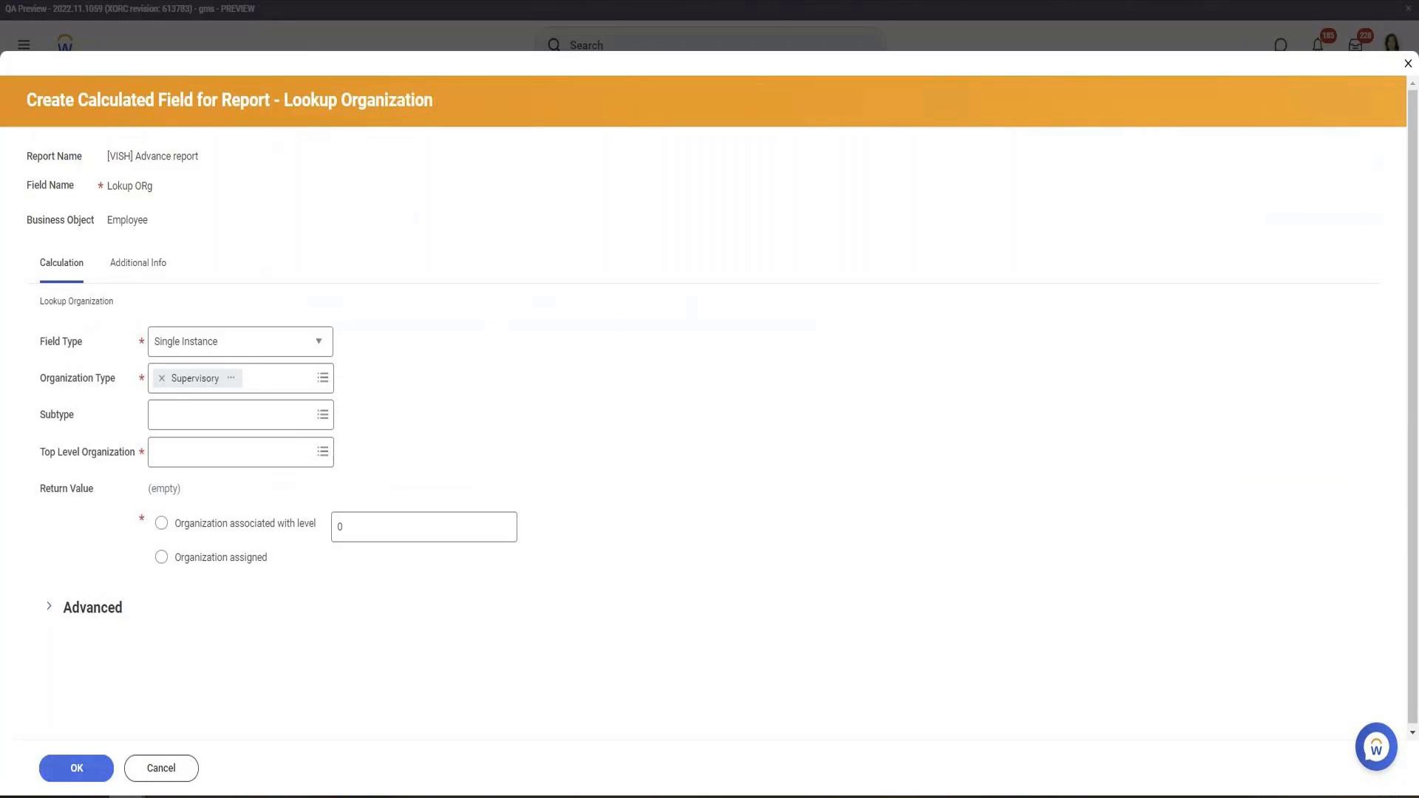
Step: Search for "Global" and set the Lokup ORg field's top level organization to 全球现代服务公司
click(202, 451)
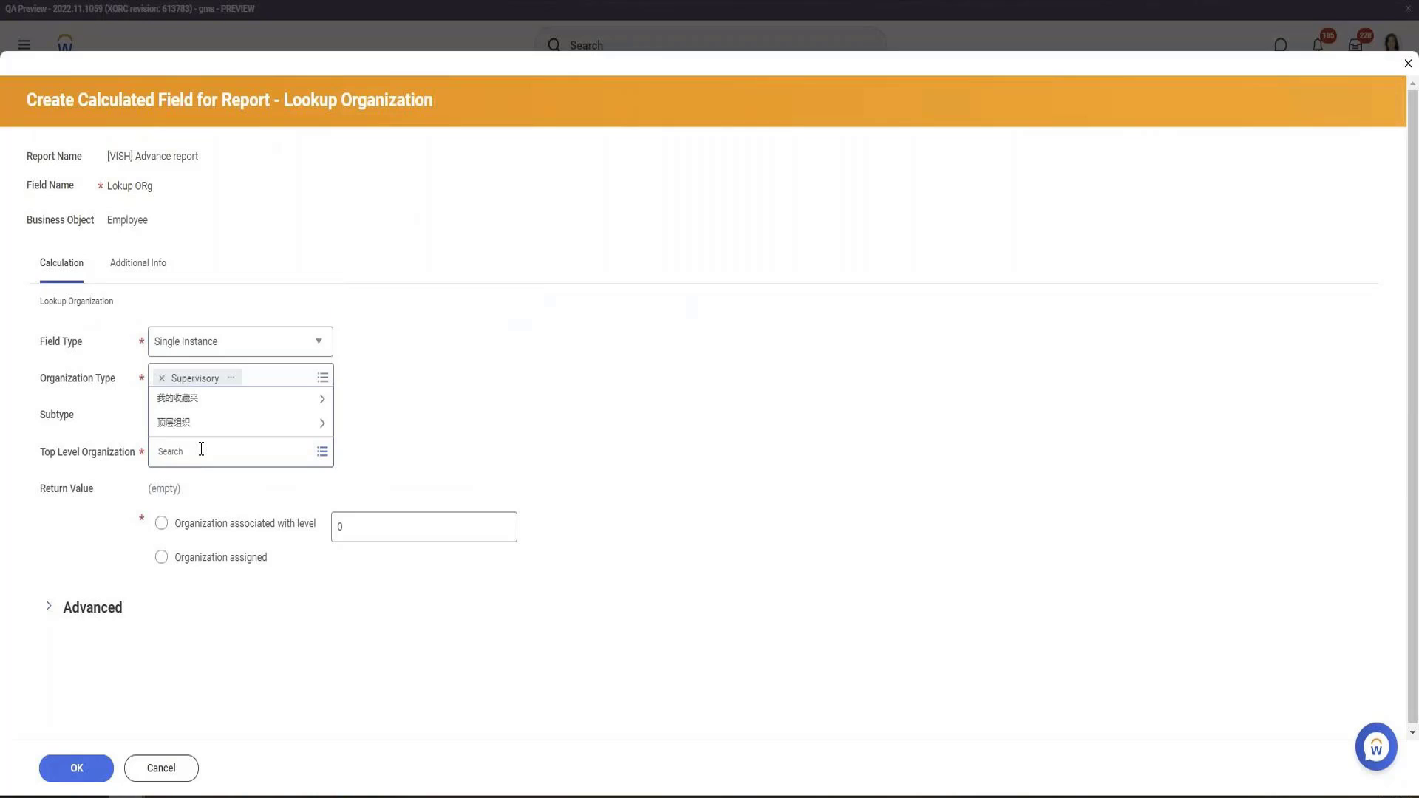
text(Global)
key(Return)
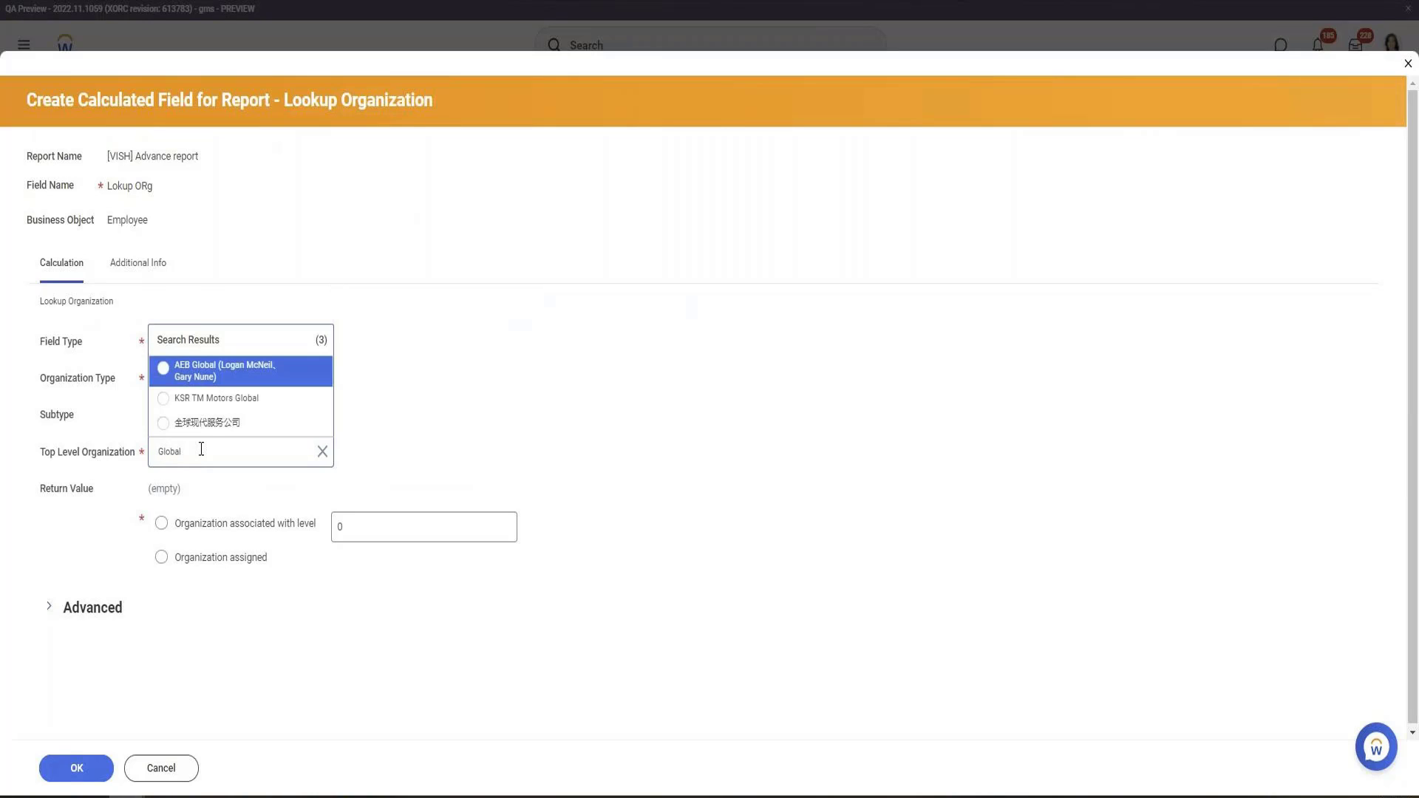
click(214, 427)
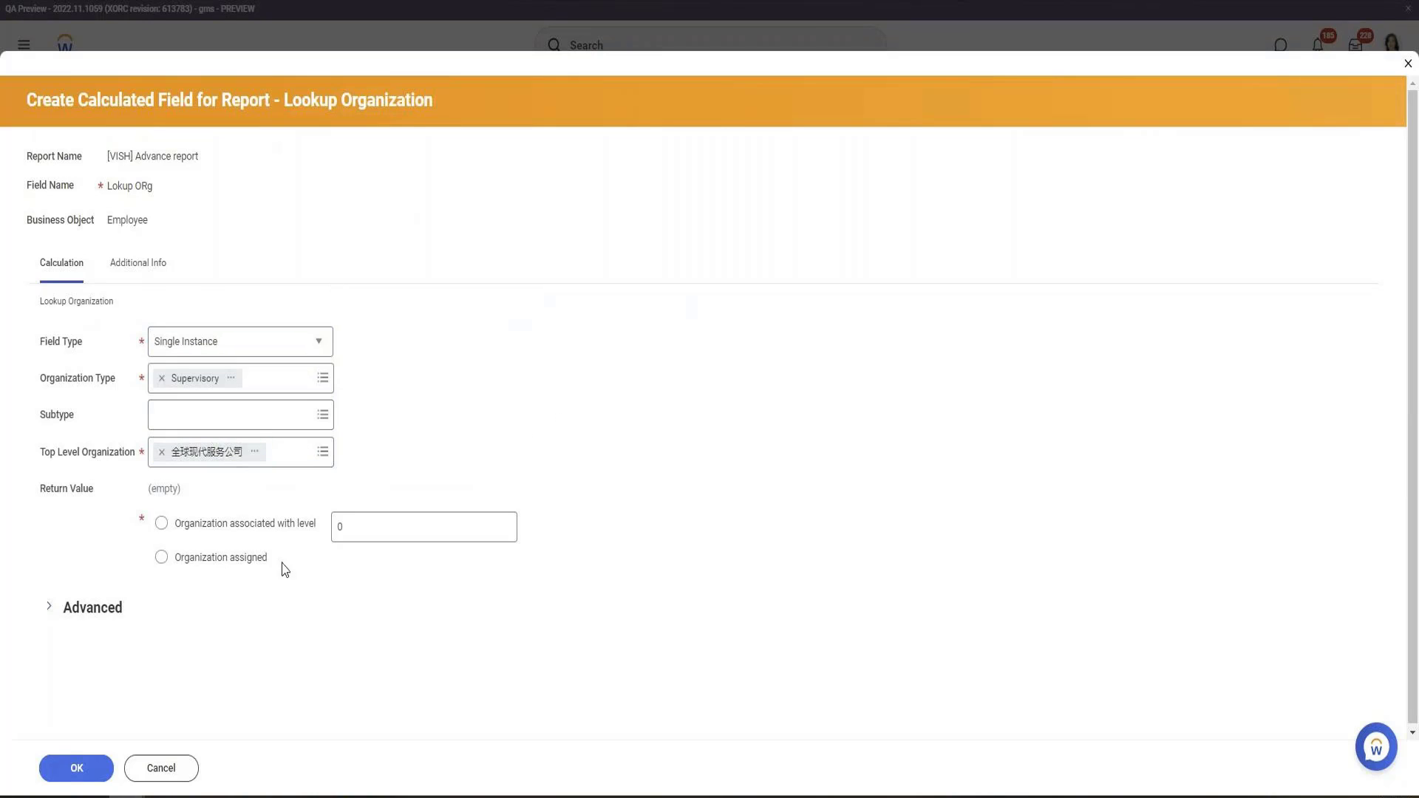
Step: Set the return value to the organization associated with level 3 and save the Lokup ORg calculated field
click(236, 535)
double_click(364, 523)
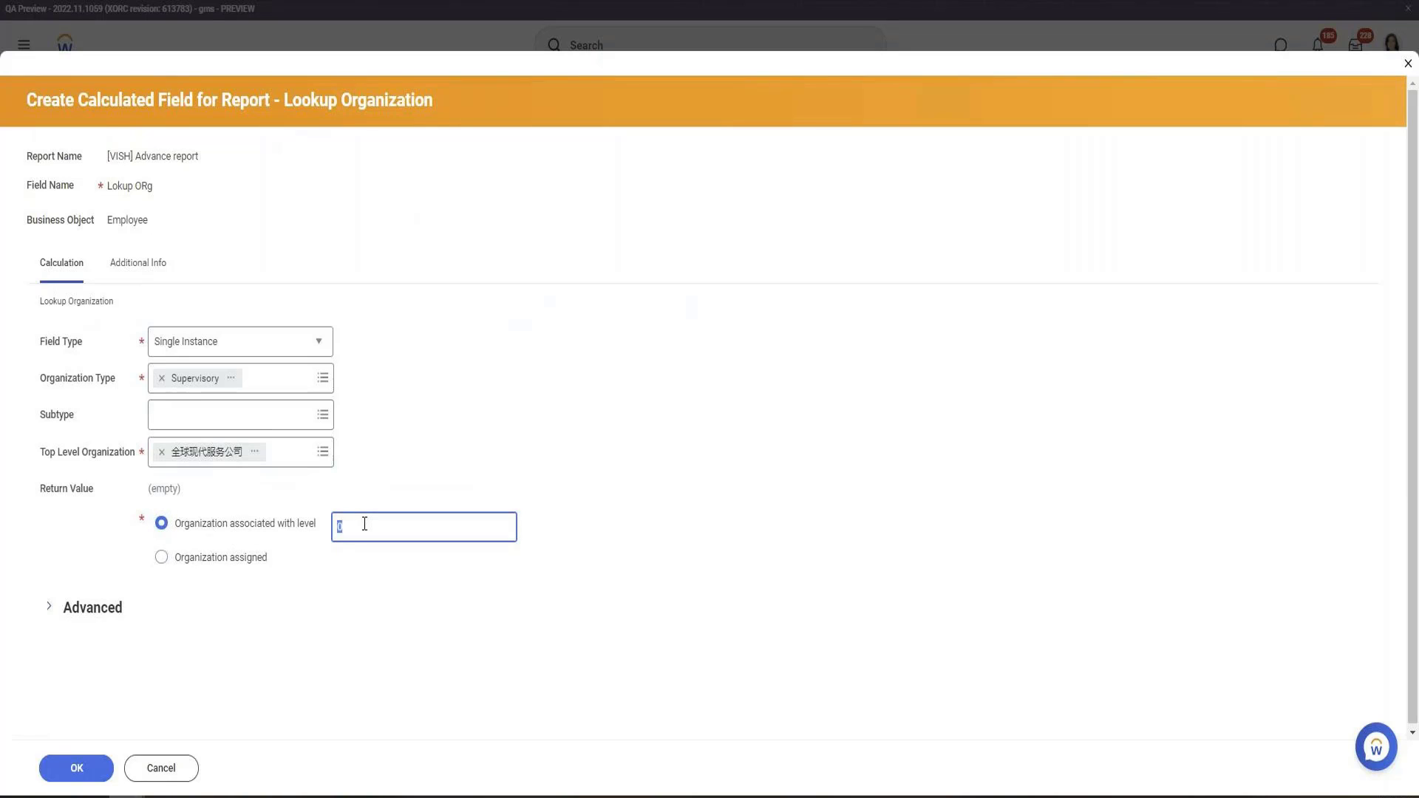
text(3)
click(77, 766)
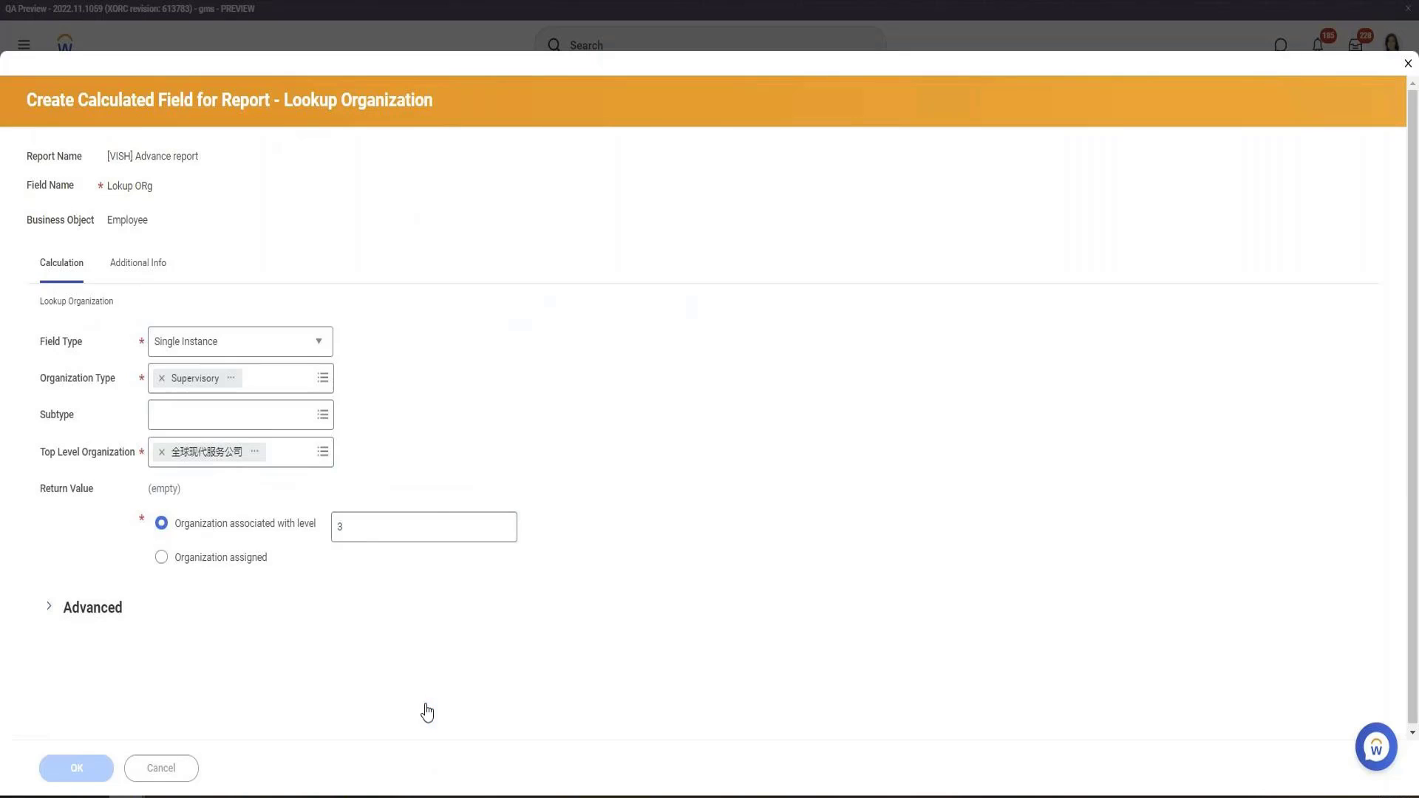
click(71, 768)
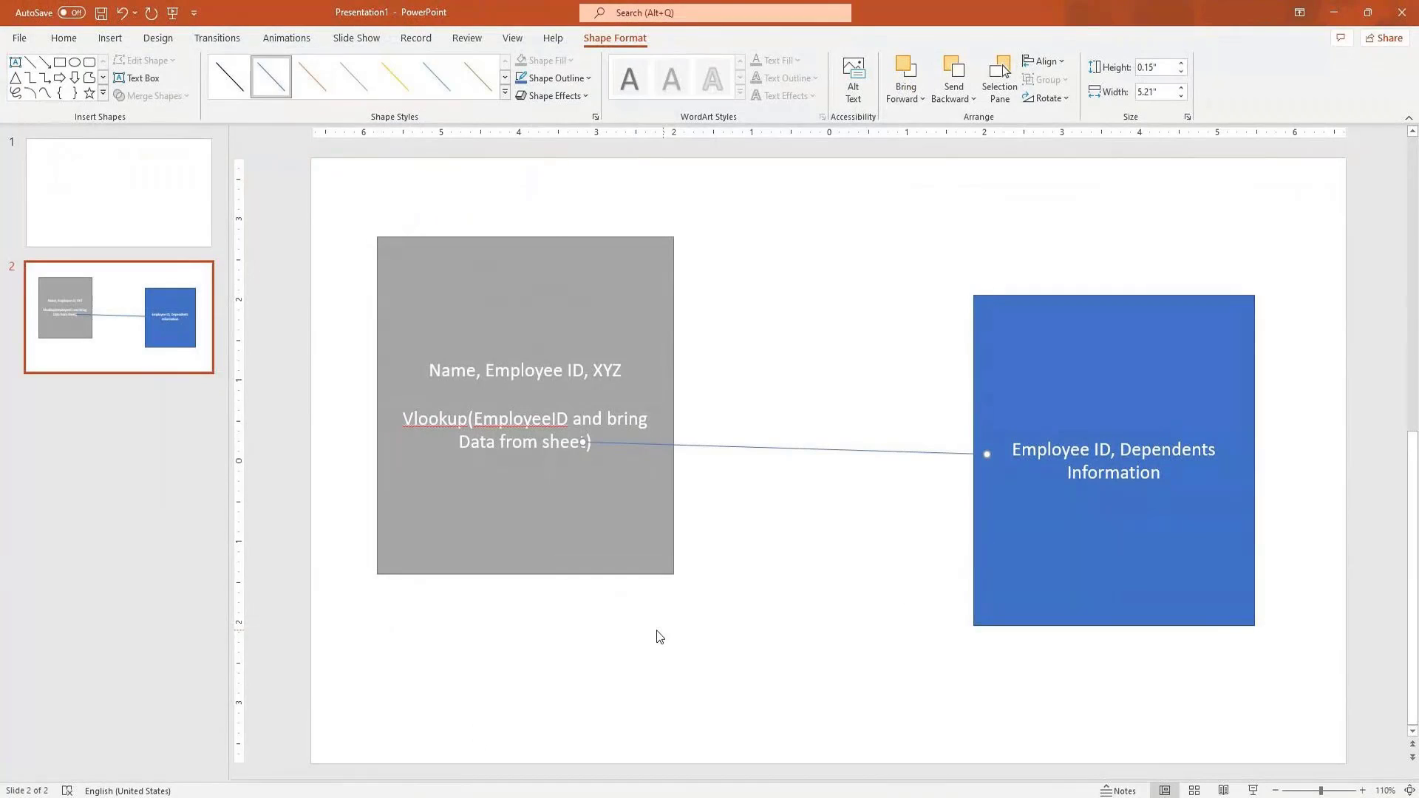
Step: Switch to the PowerPoint presentation and add a new slide after slide 2
click(184, 554)
key(Return)
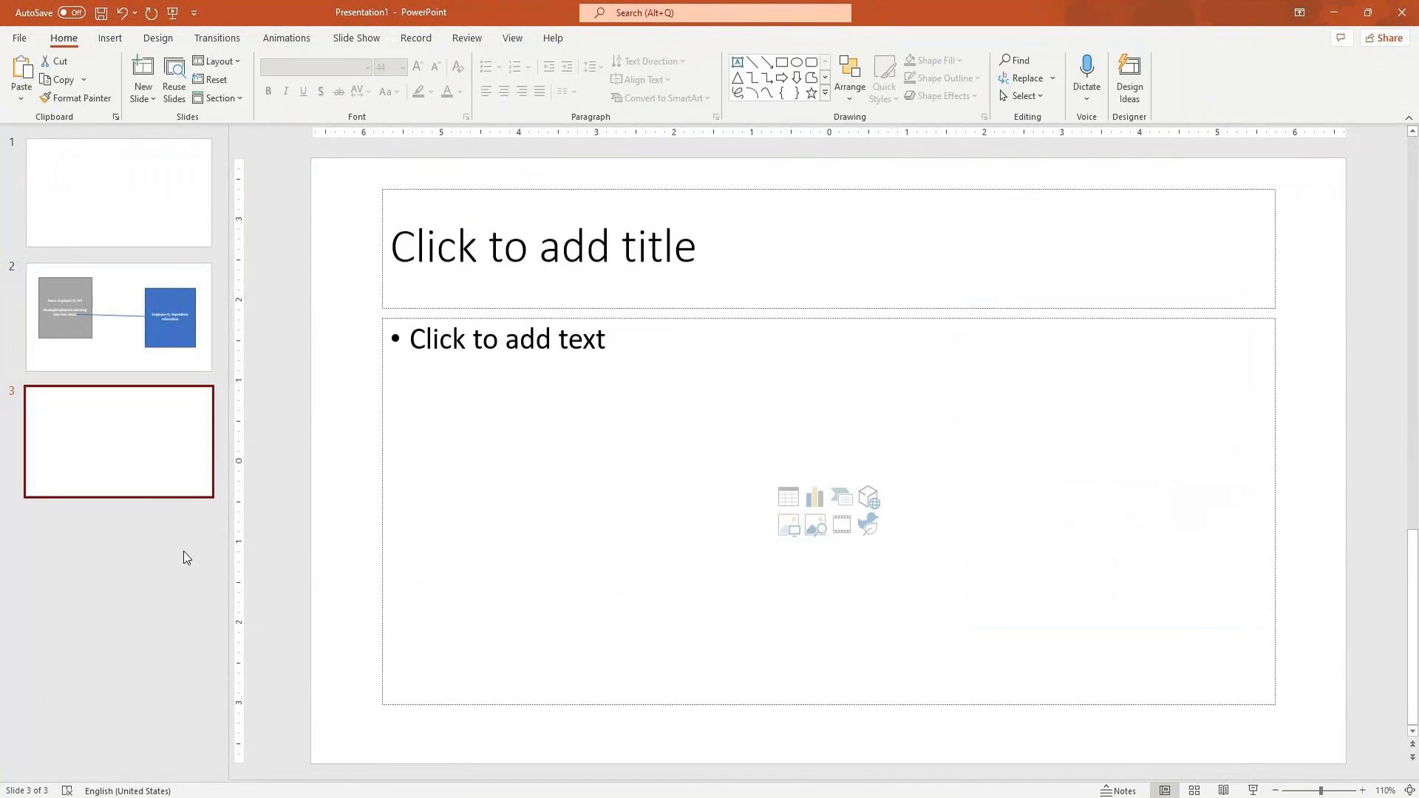
Step: Enter the employee's first name as a bullet in slide 3's content placeholder and add a "Manager Level" bullet above it
click(622, 362)
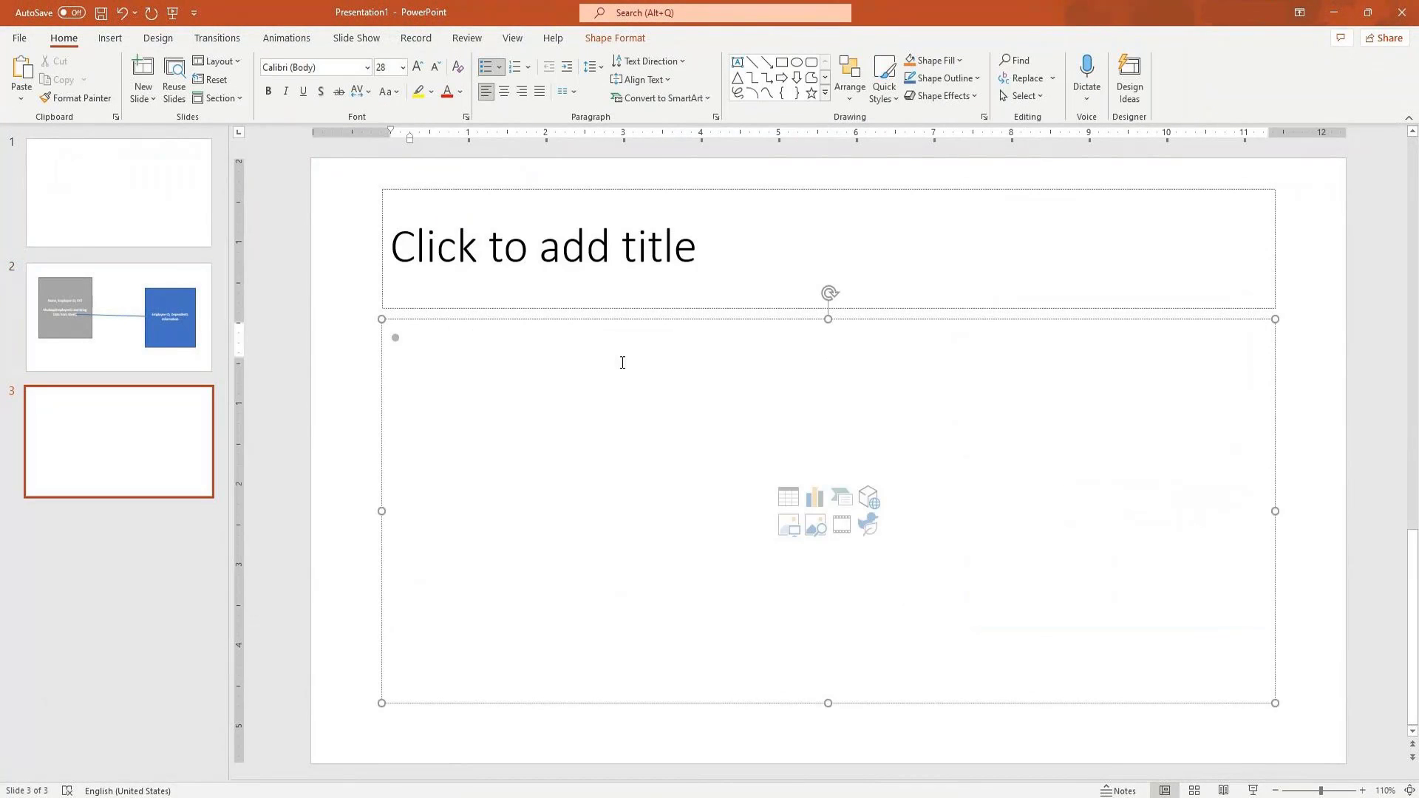
text(Kevin)
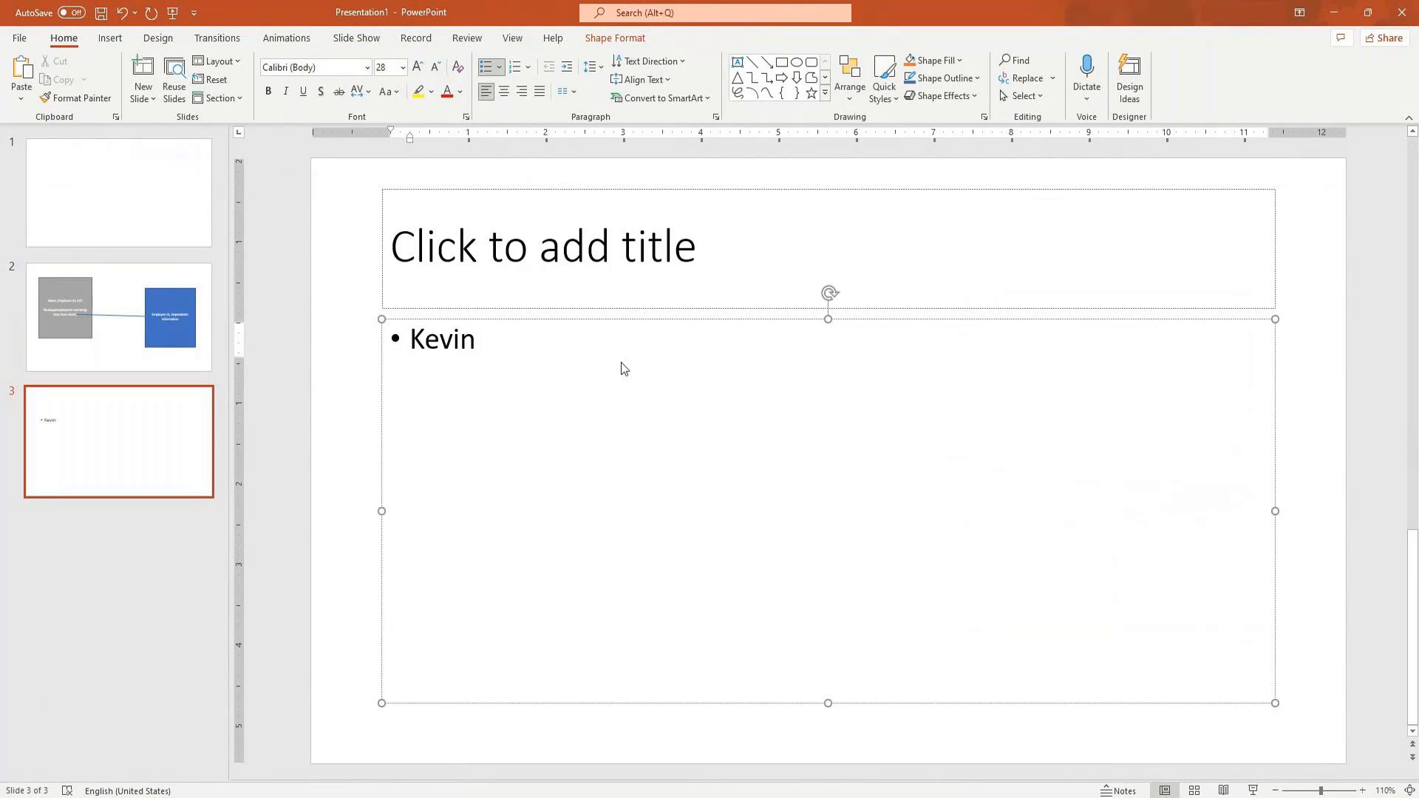
key(Home)
key(Return)
key(Up)
text(Ma)
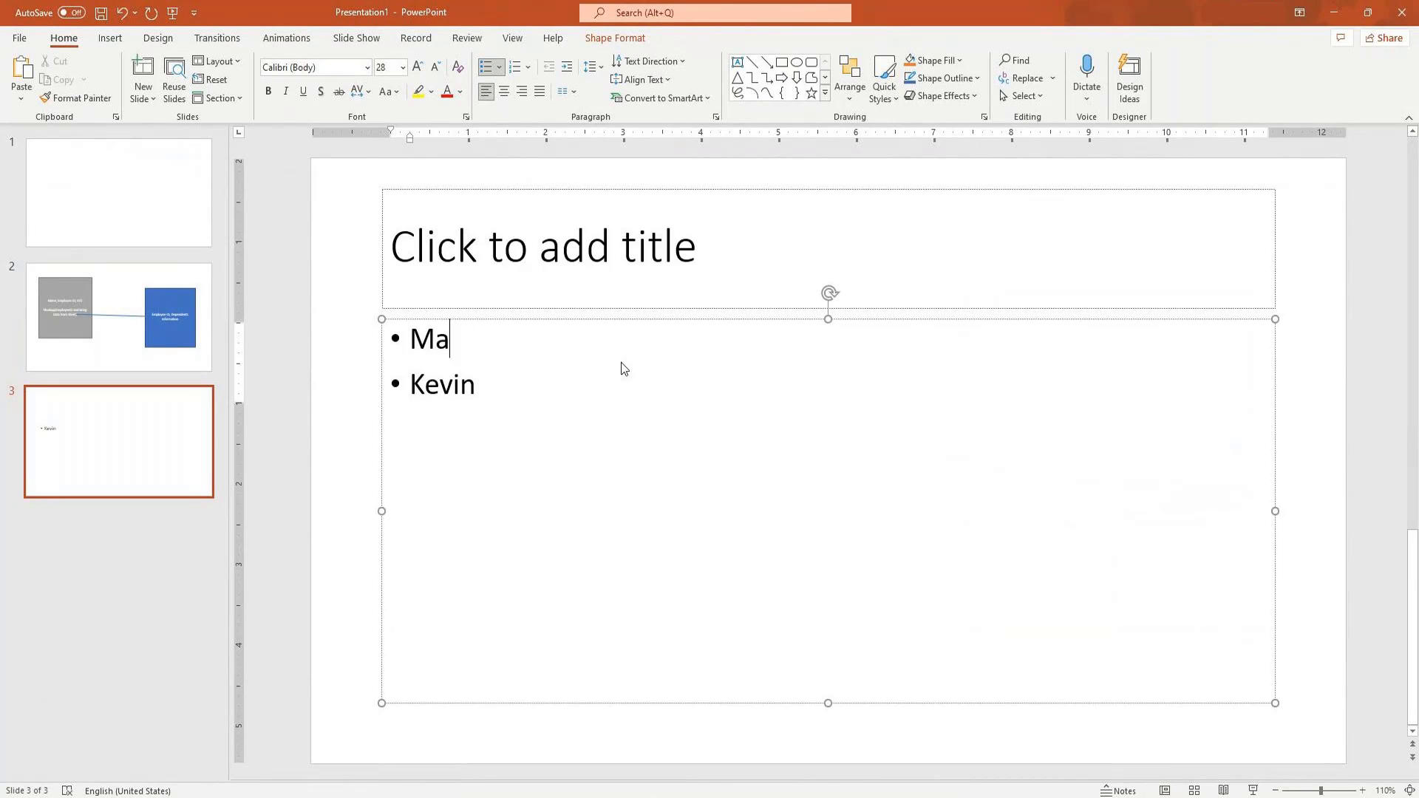
text(nager Level)
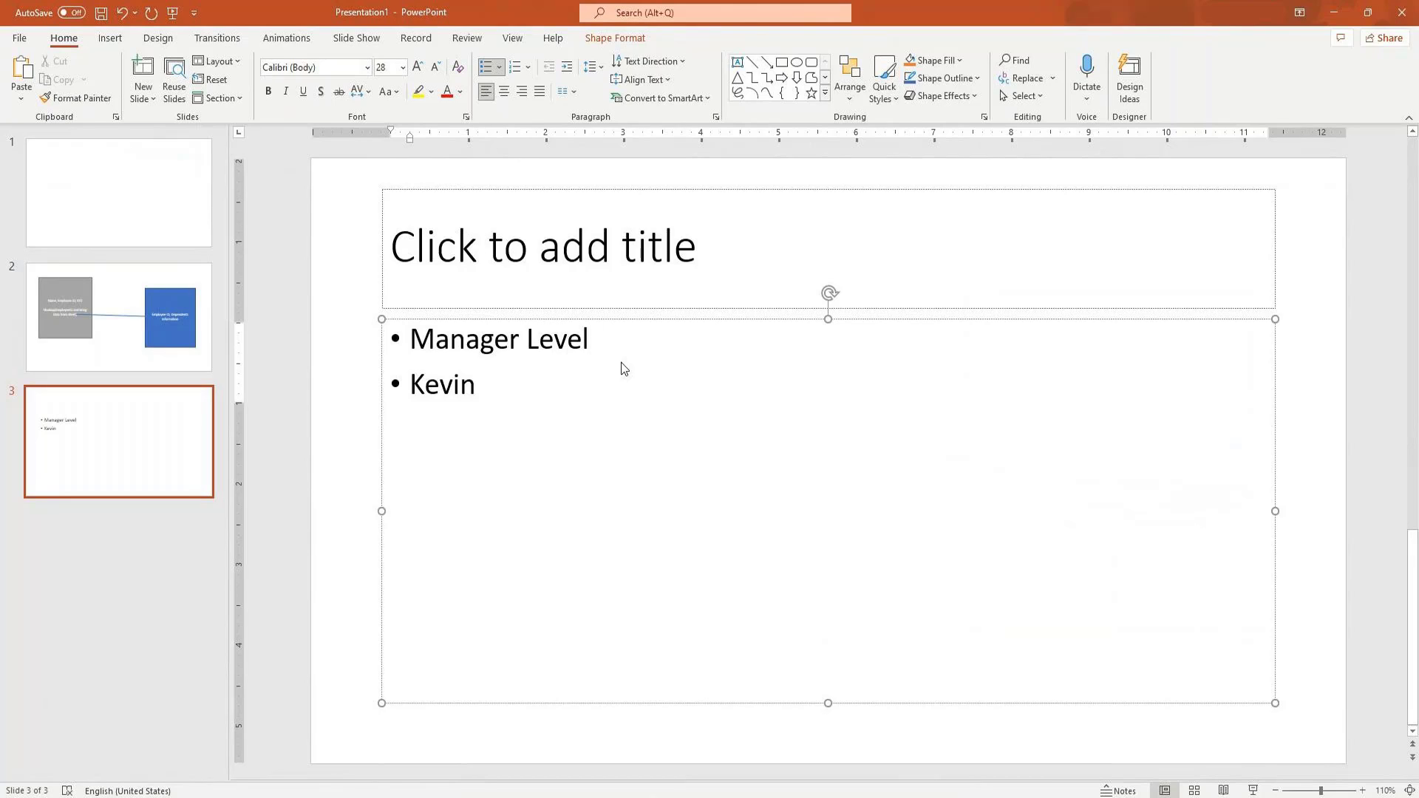
Step: Add a "Lmanager Level 2" bullet above "Manager Level" and "CEO" at the beginning of the list, with a blank line between them
key(Home)
key(Return)
key(Up)
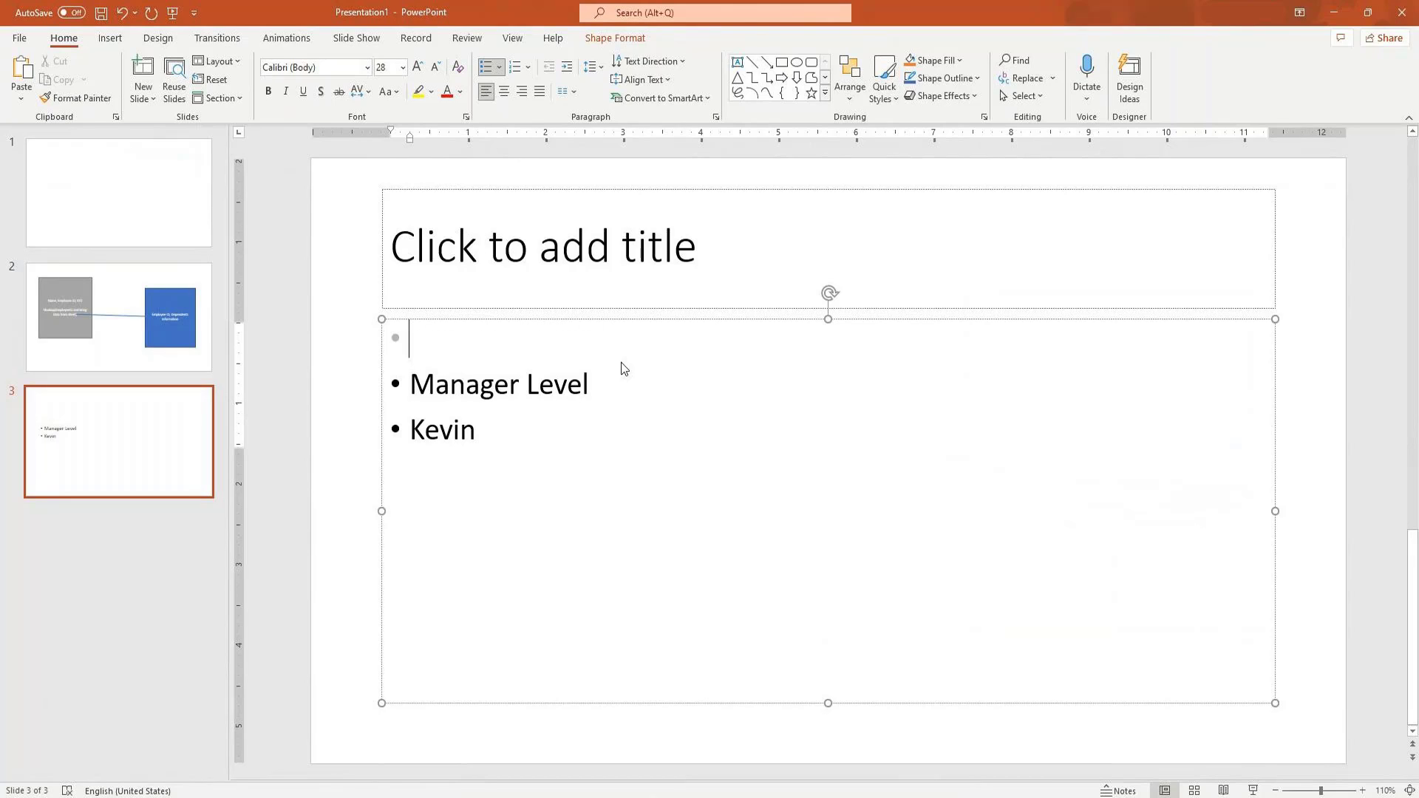
text(LMana)
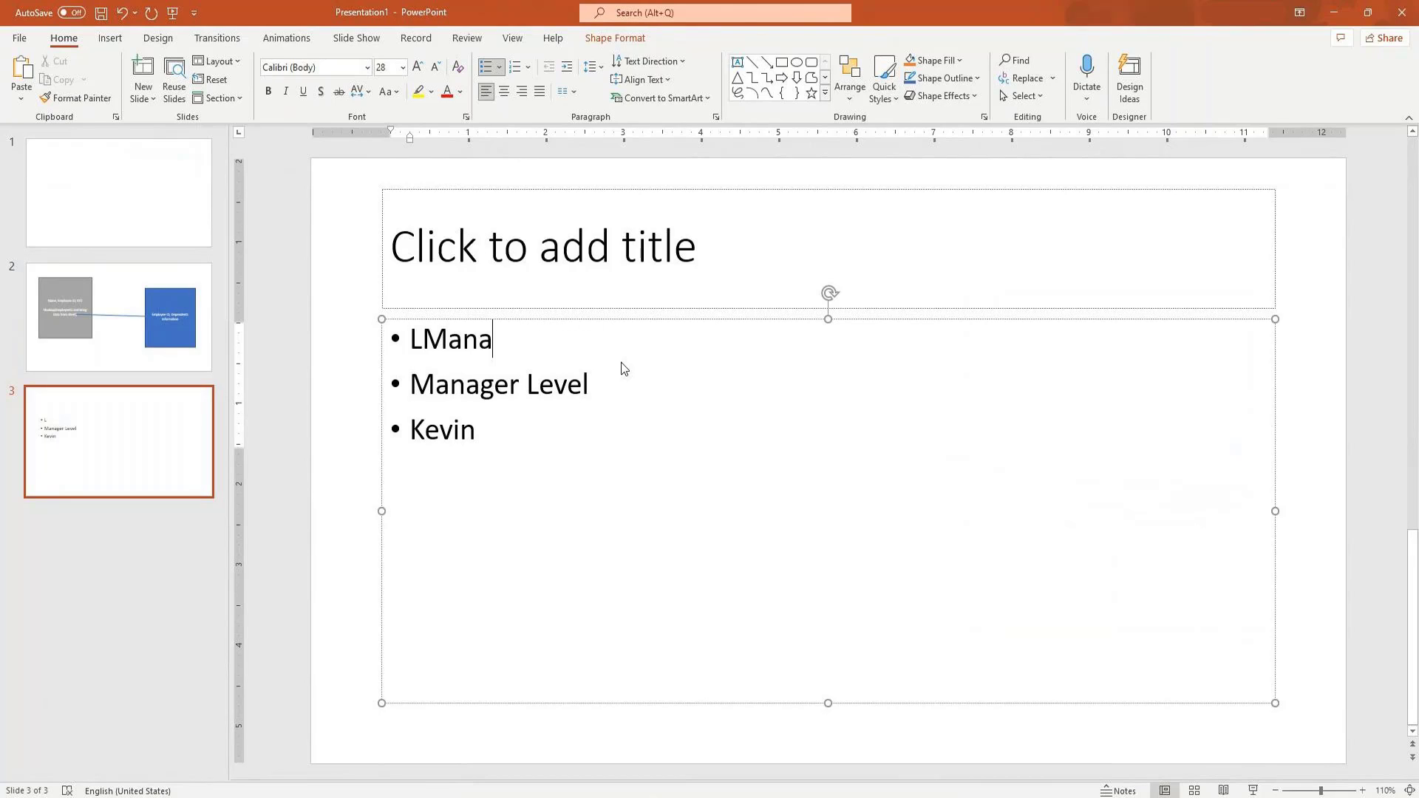
text(ger Level 2)
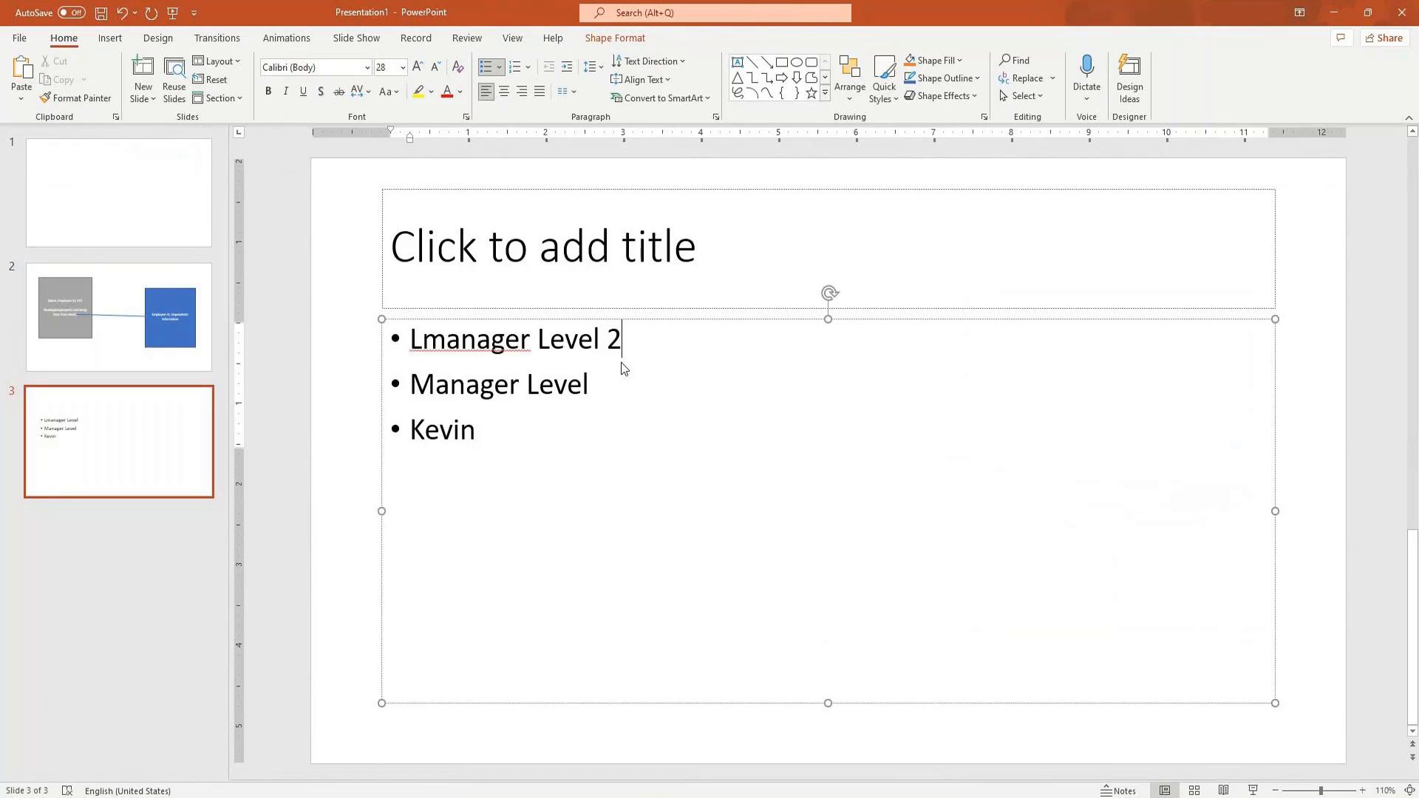
key(Home)
key(Return)
key(Up)
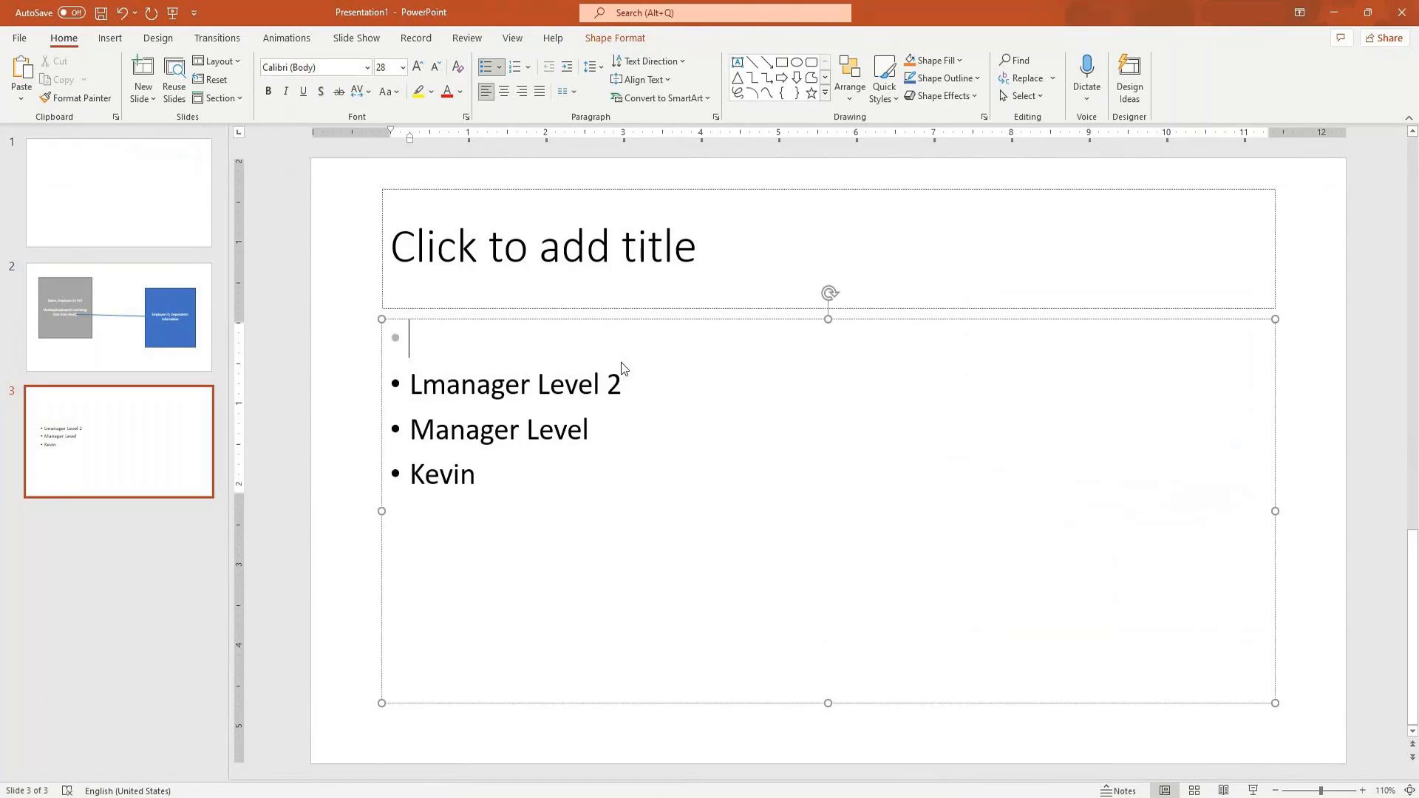
key(Up)
text(CEO)
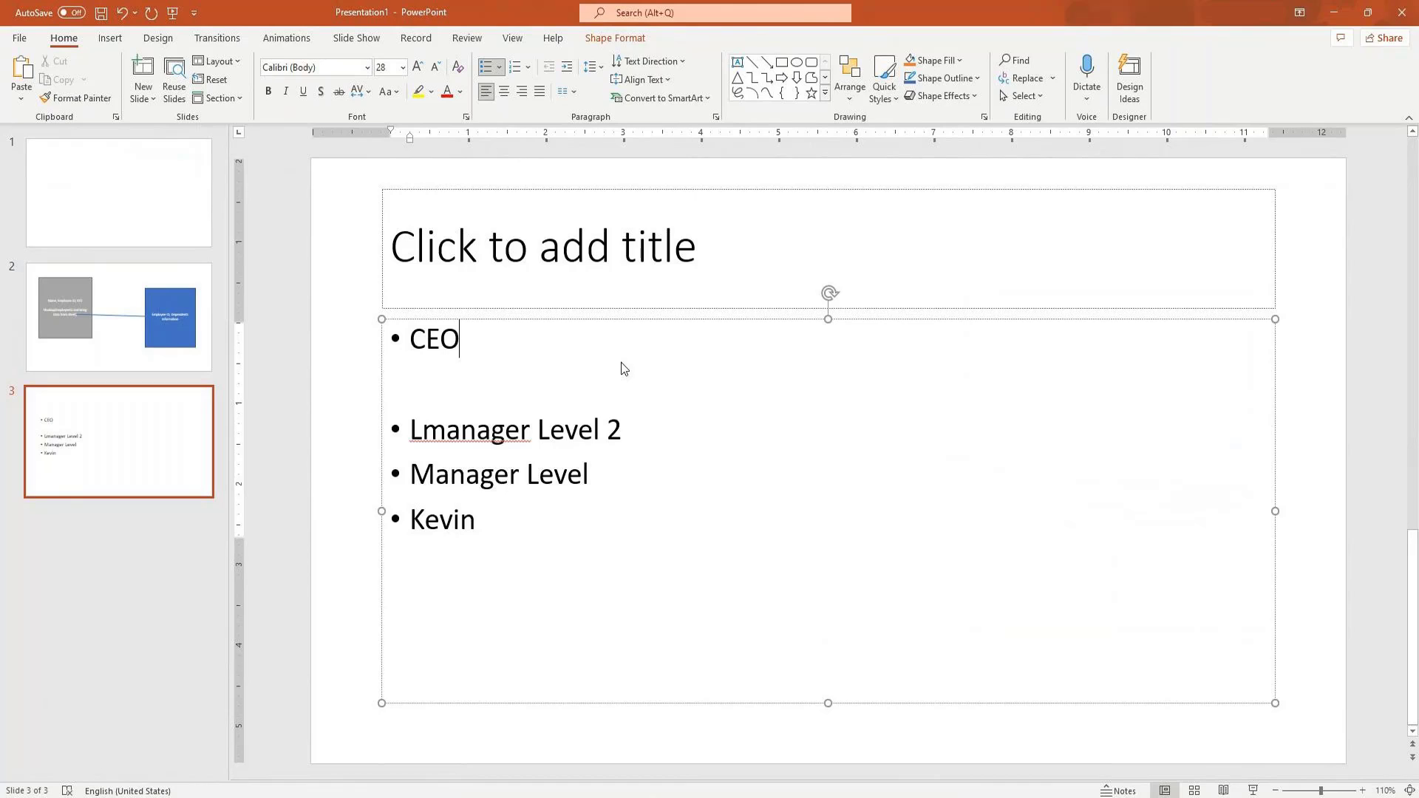
Step: Switch to Workday and open the [VISH] Advance report for editing
click(1345, 15)
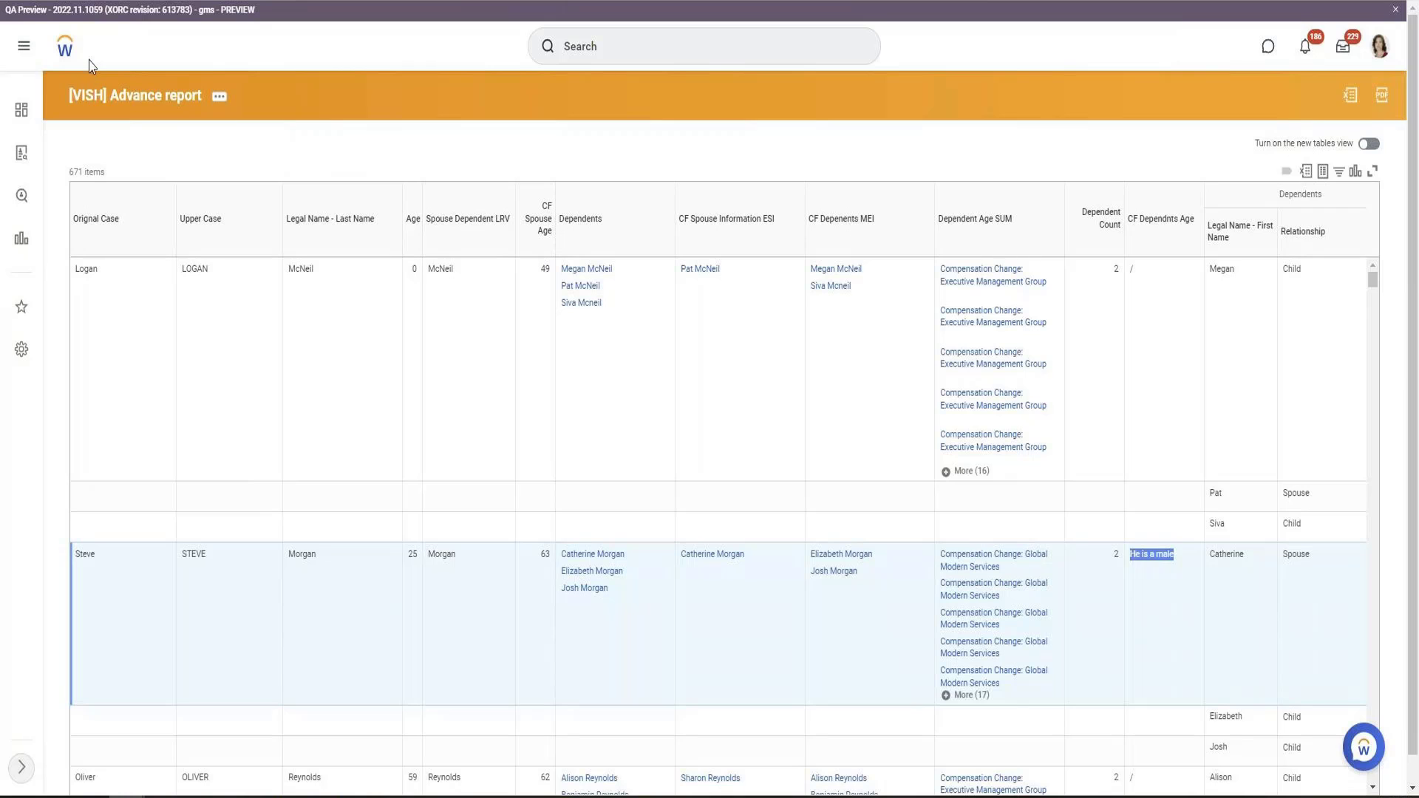
key(ctrl+Tab)
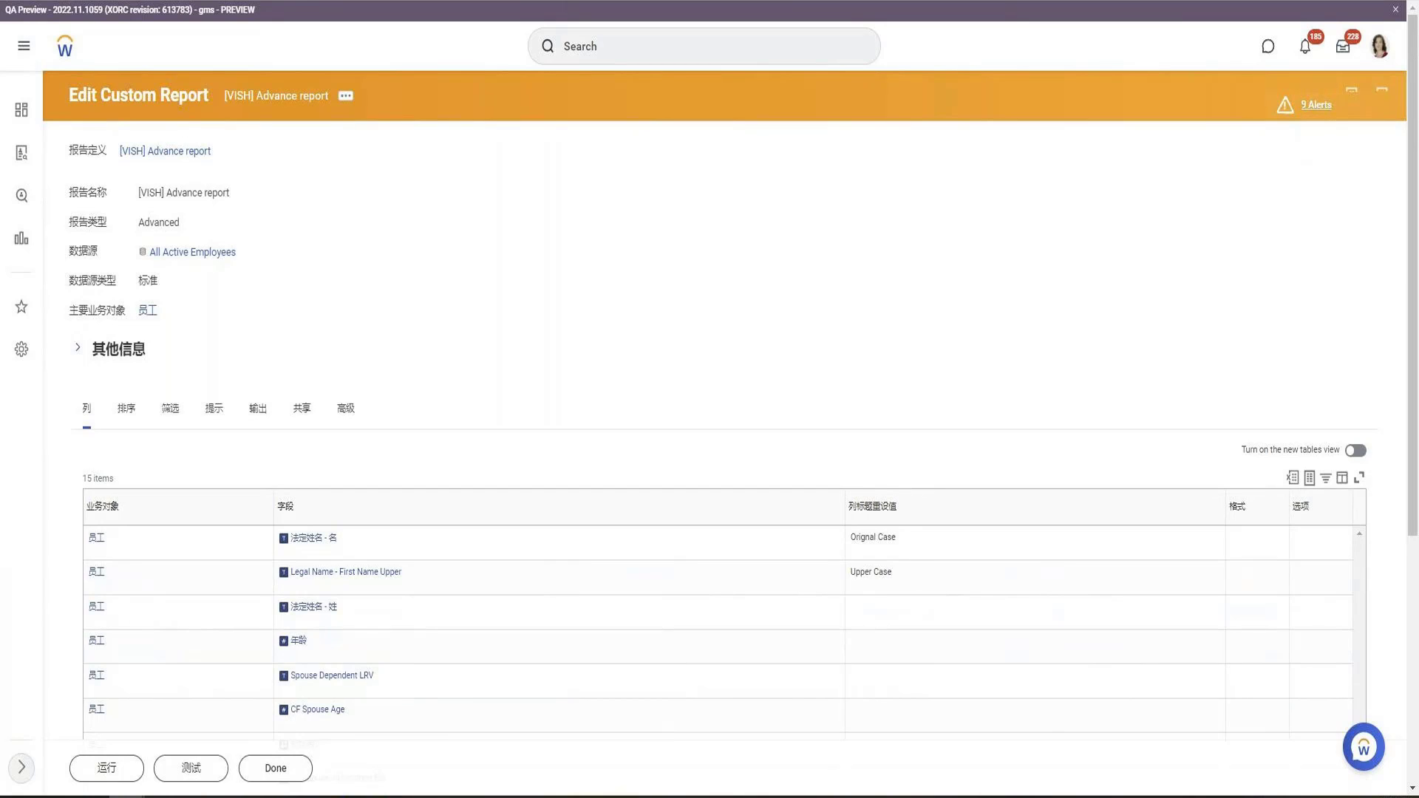
key(ctrl+Tab)
click(345, 96)
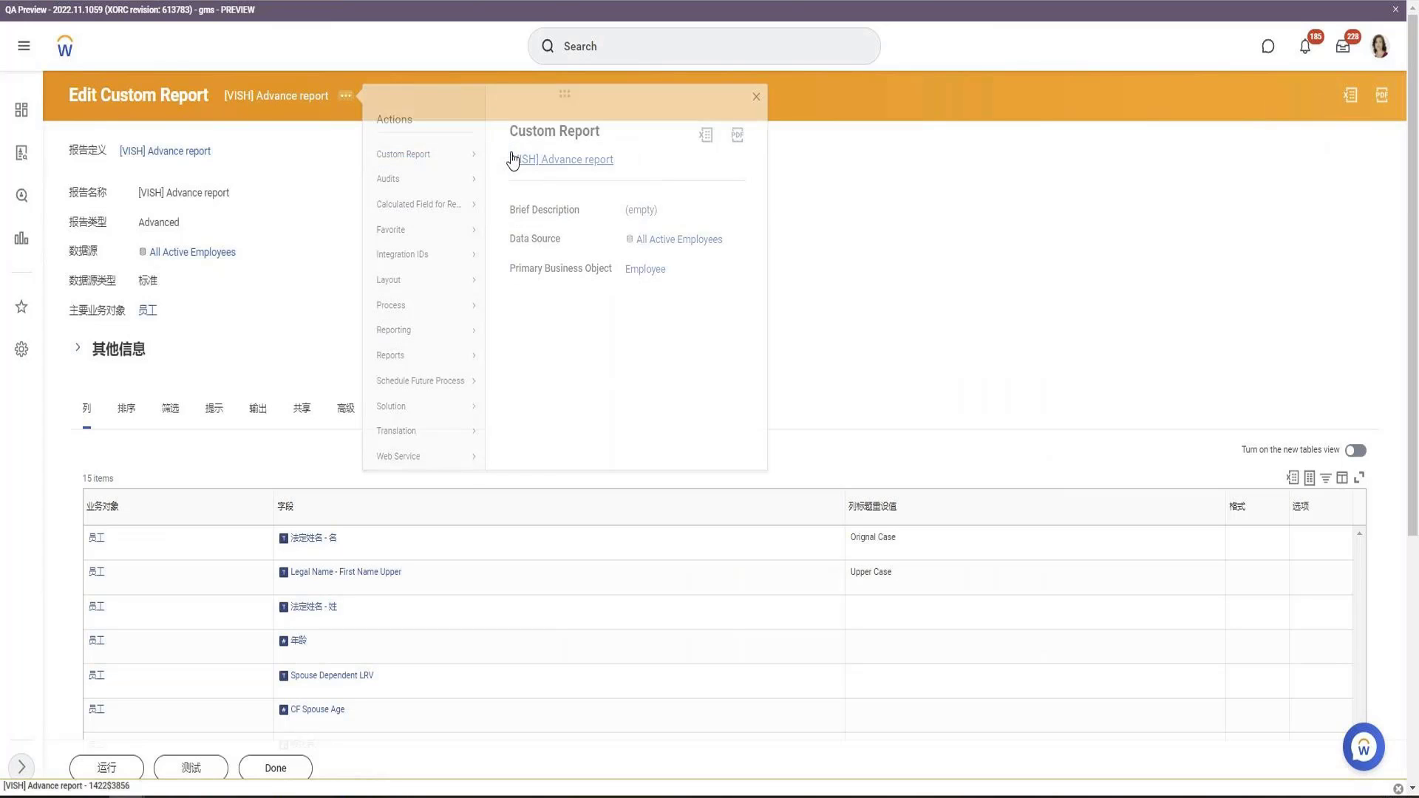
click(513, 160)
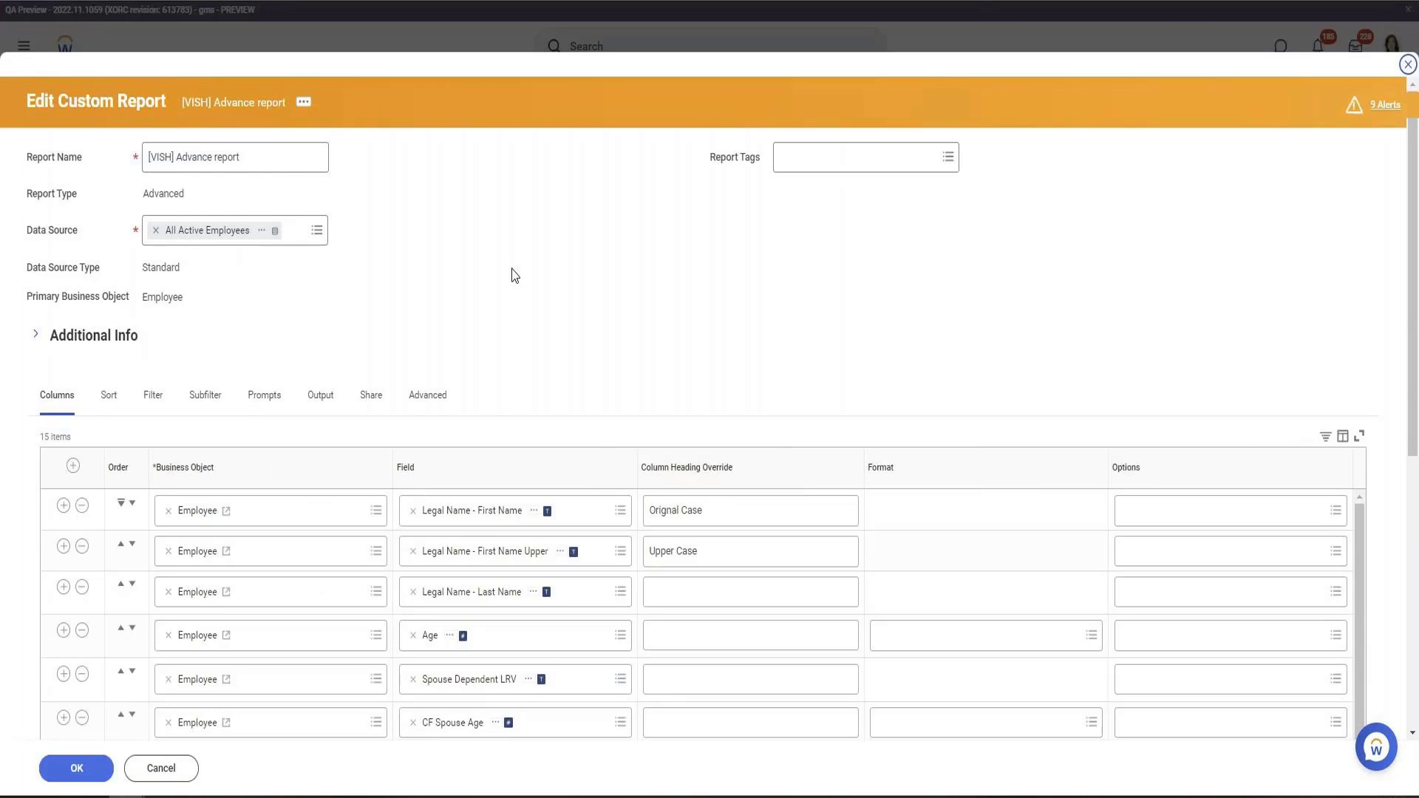
Step: Set the Lokup ORg calculated field to return the organization associated with level 1 and save it
scroll(517, 310, down, 8)
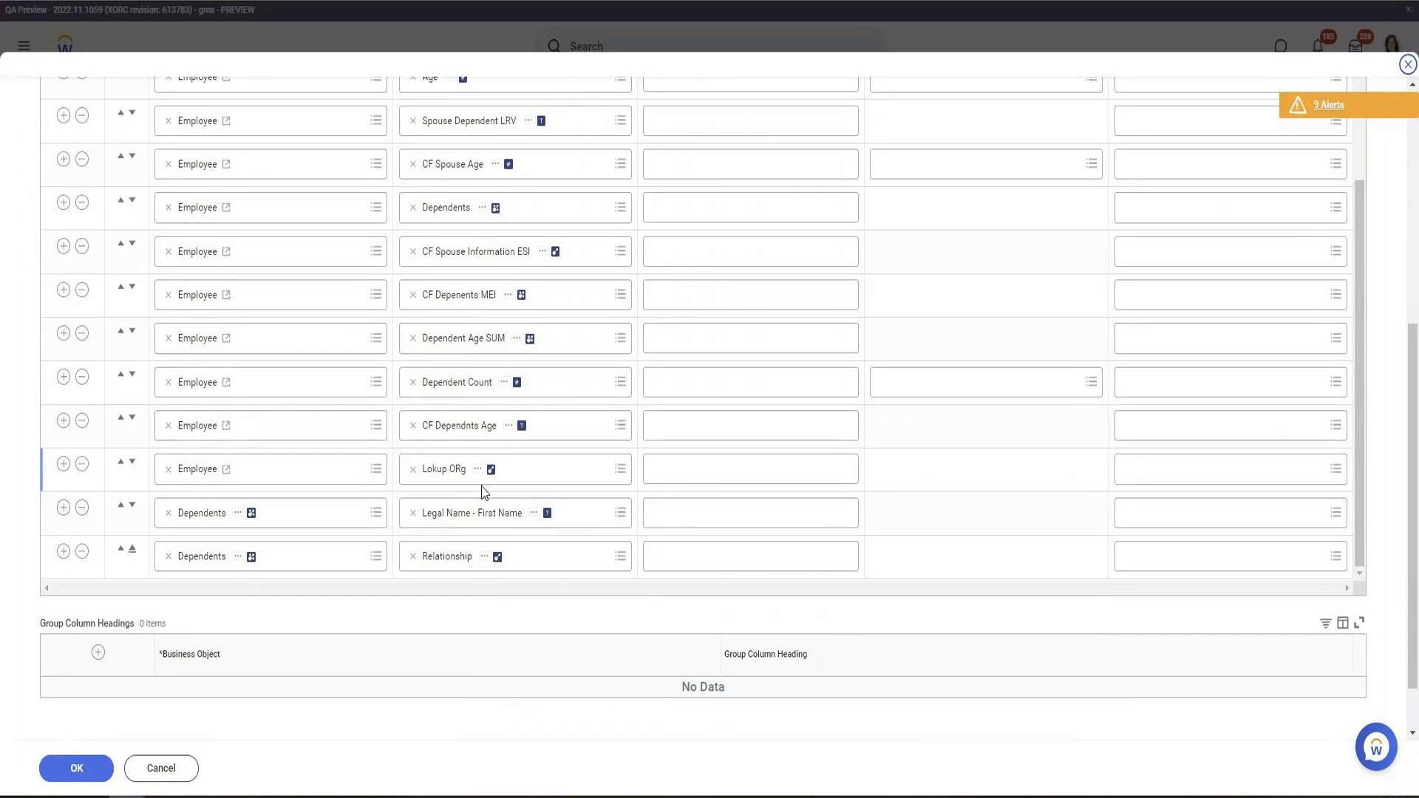
right_click(500, 488)
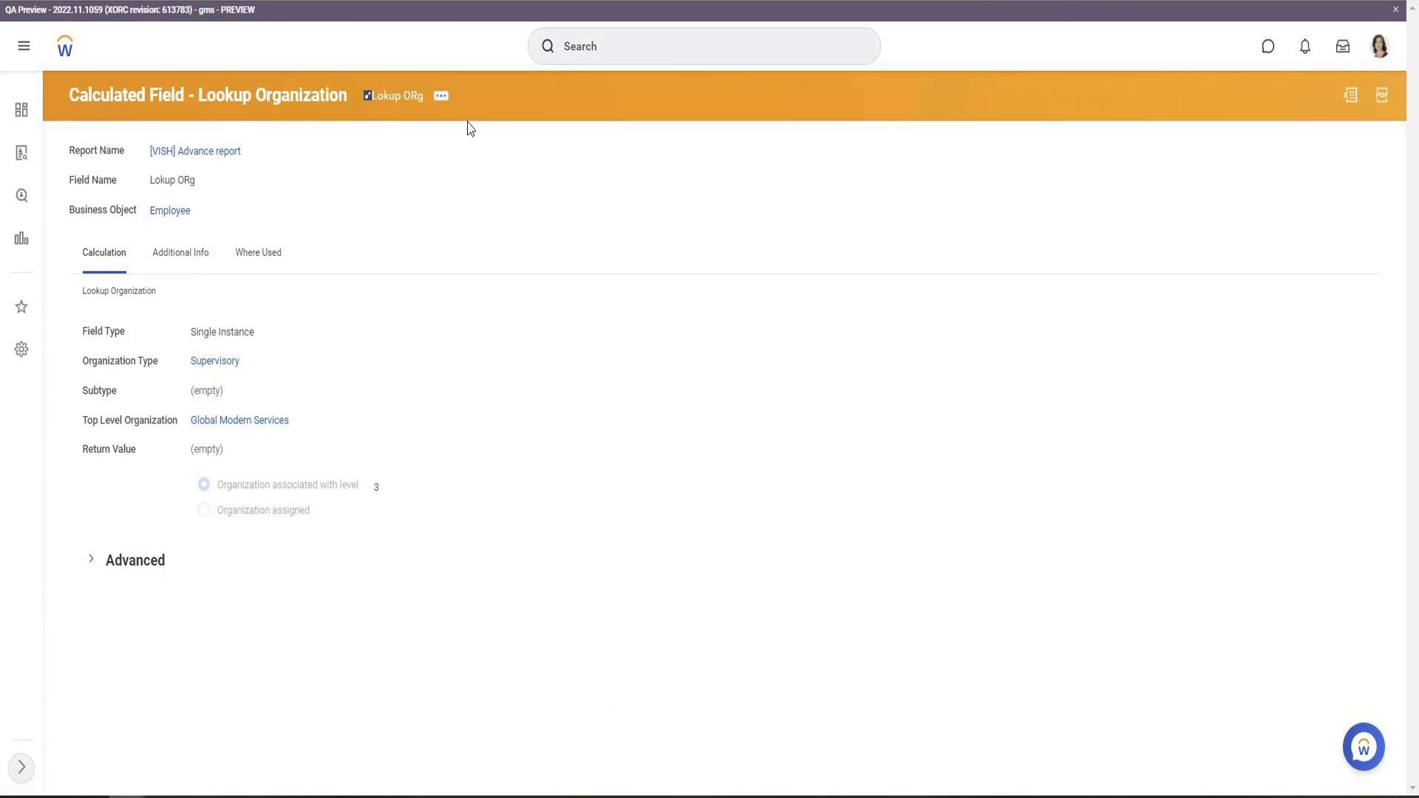
click(441, 96)
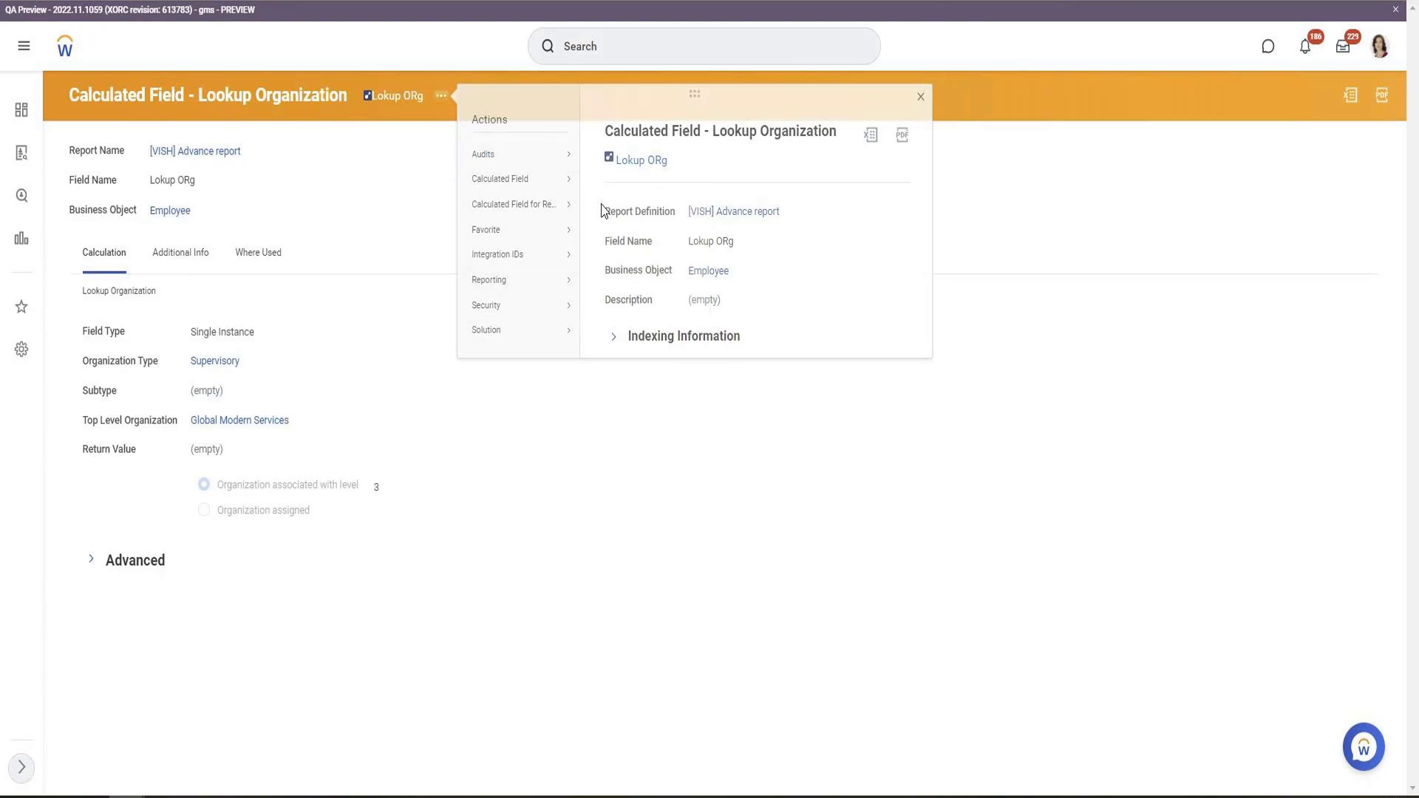
click(429, 522)
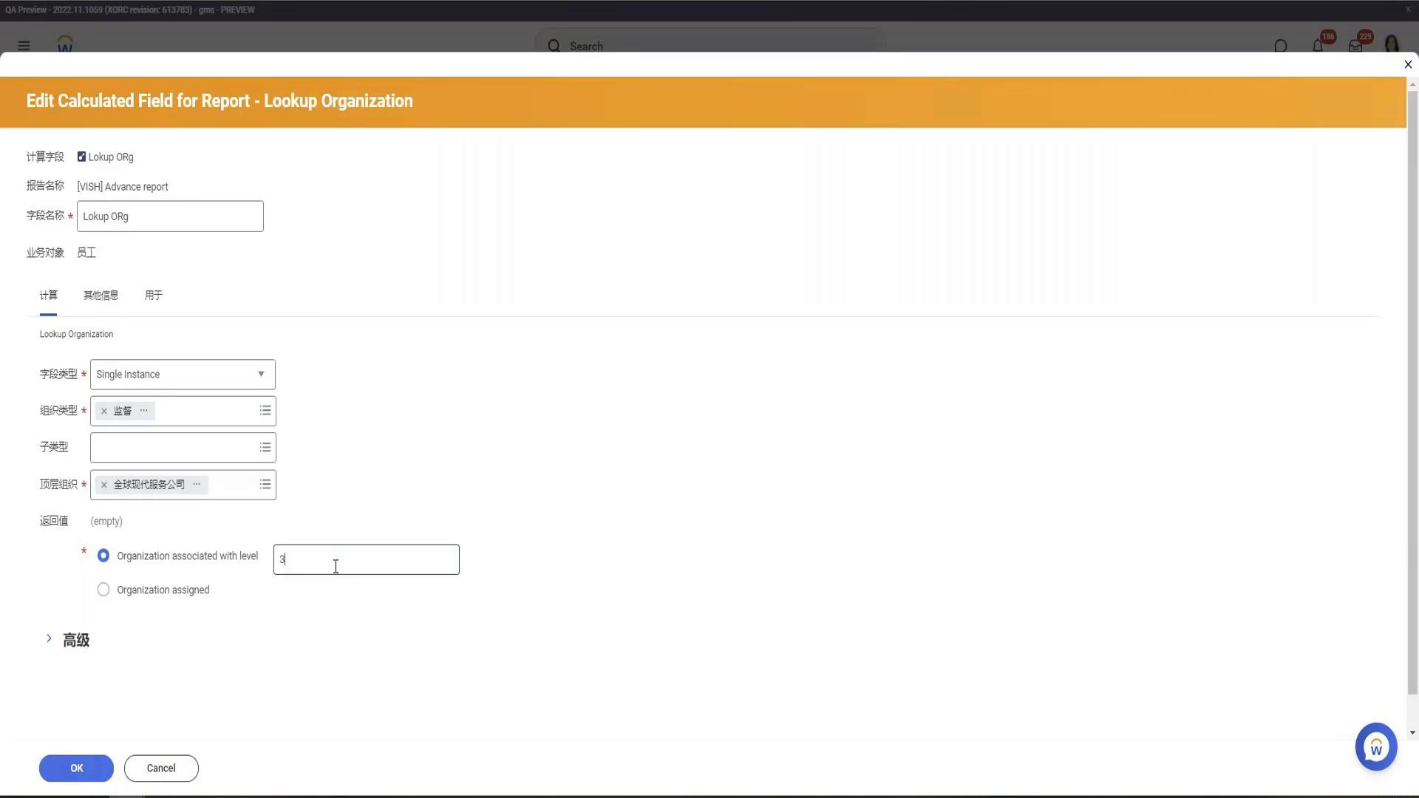
double_click(335, 564)
text(1)
click(58, 772)
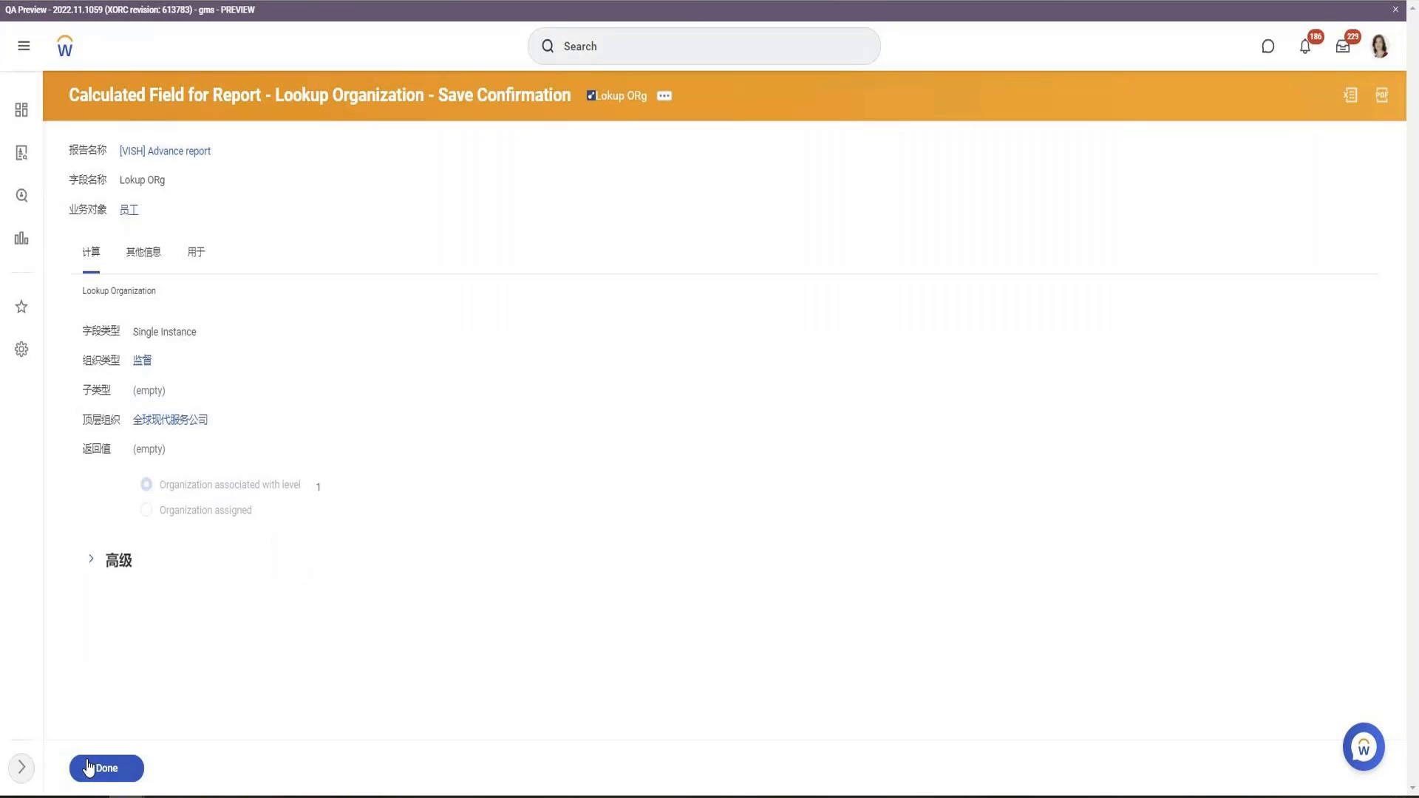
click(82, 769)
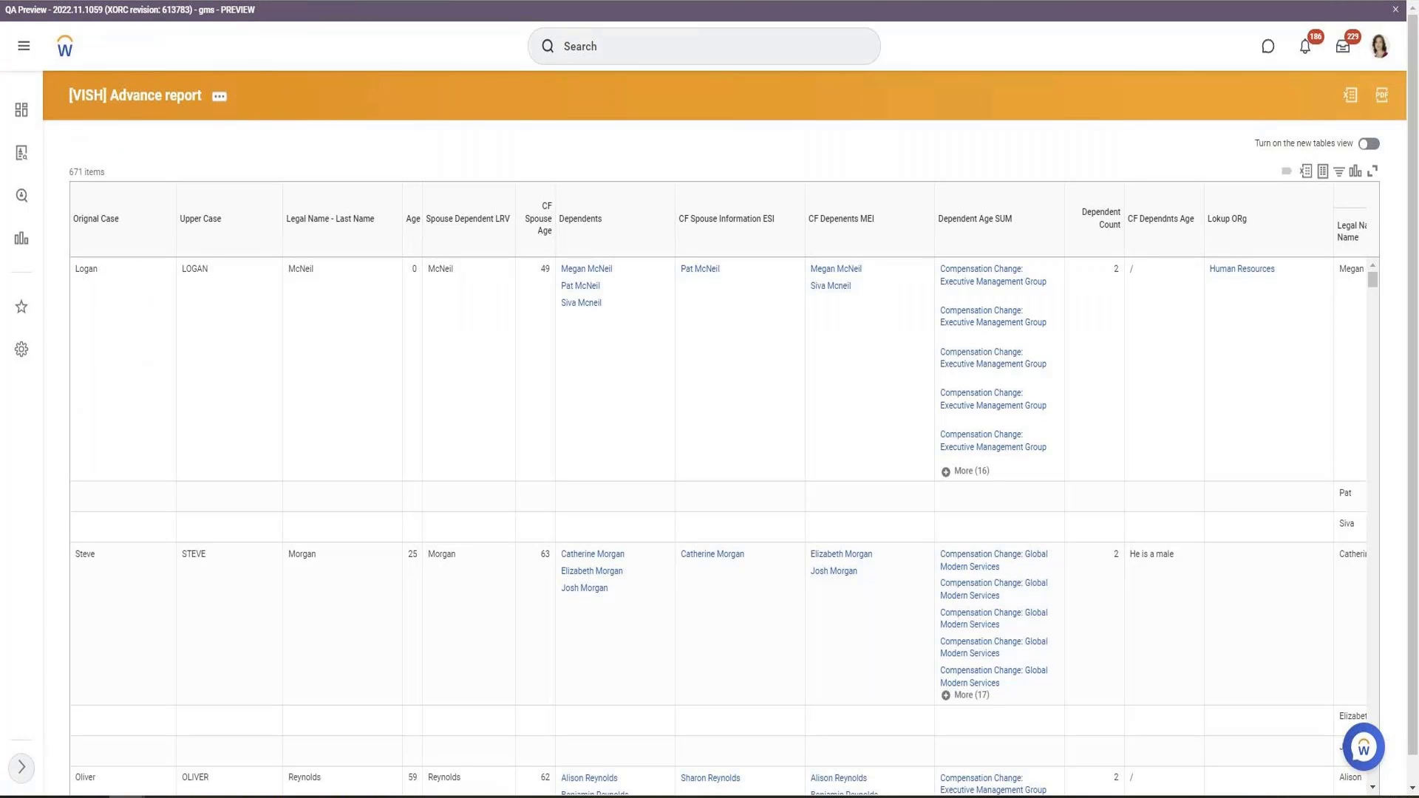
Step: Open the signed-in account's worker profile and look through its available actions
click(576, 288)
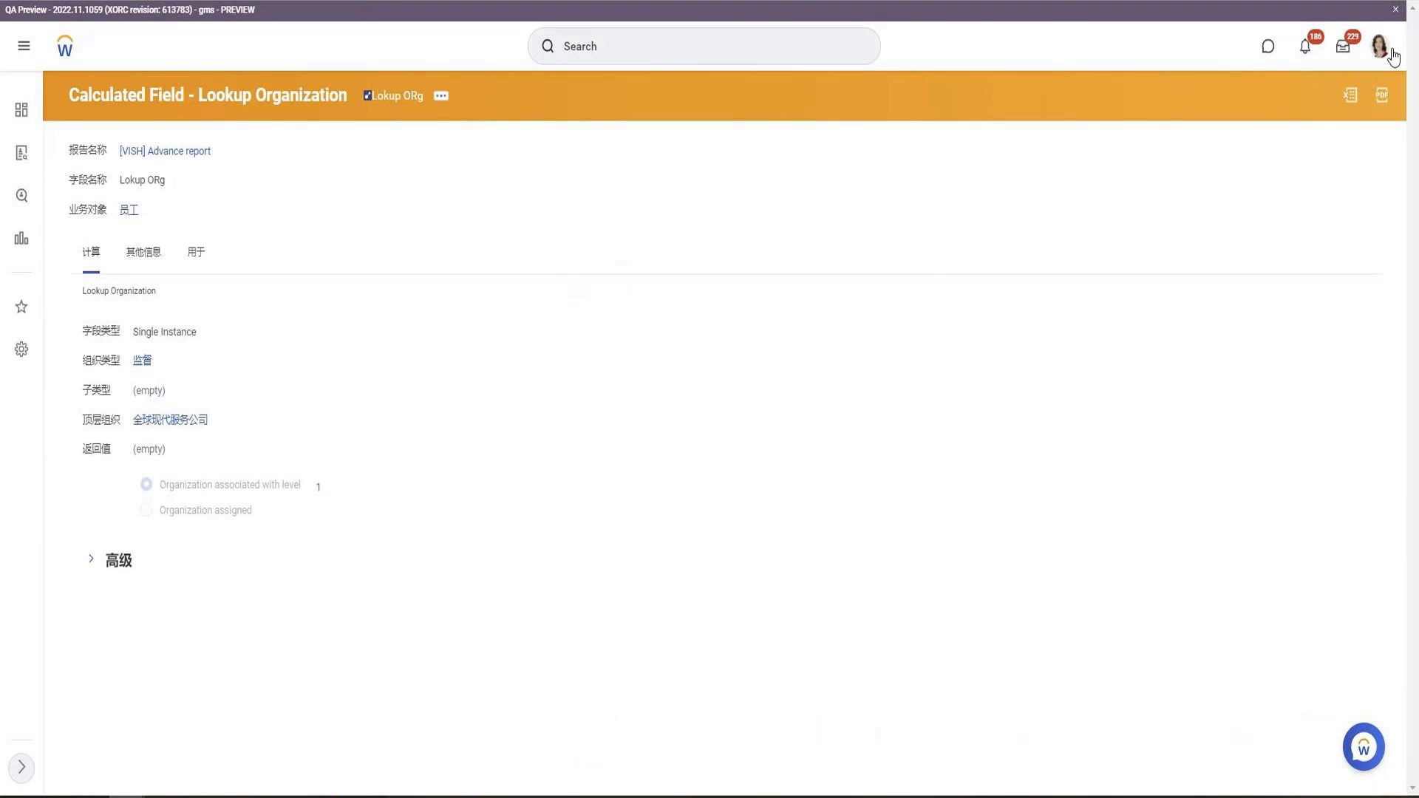
click(1380, 47)
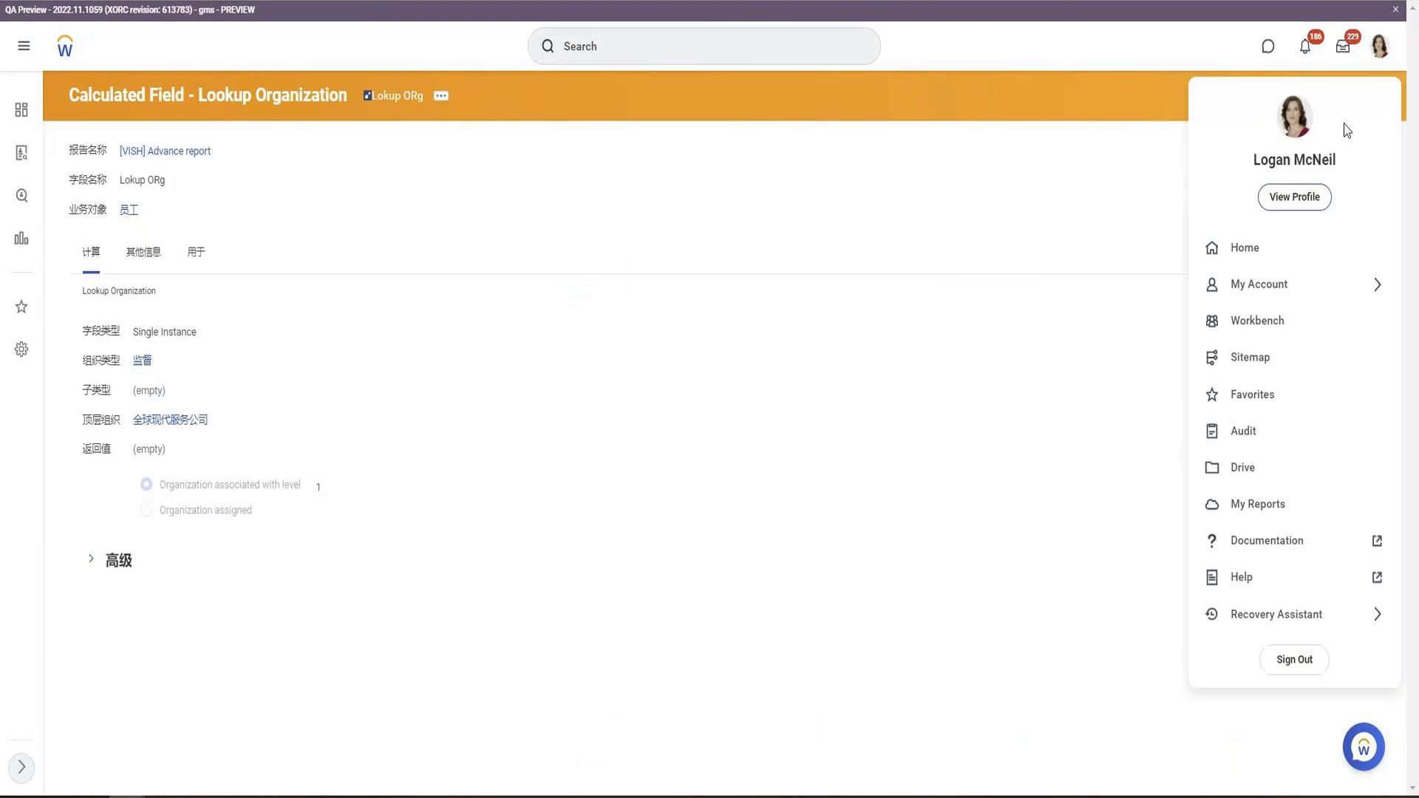
click(1276, 207)
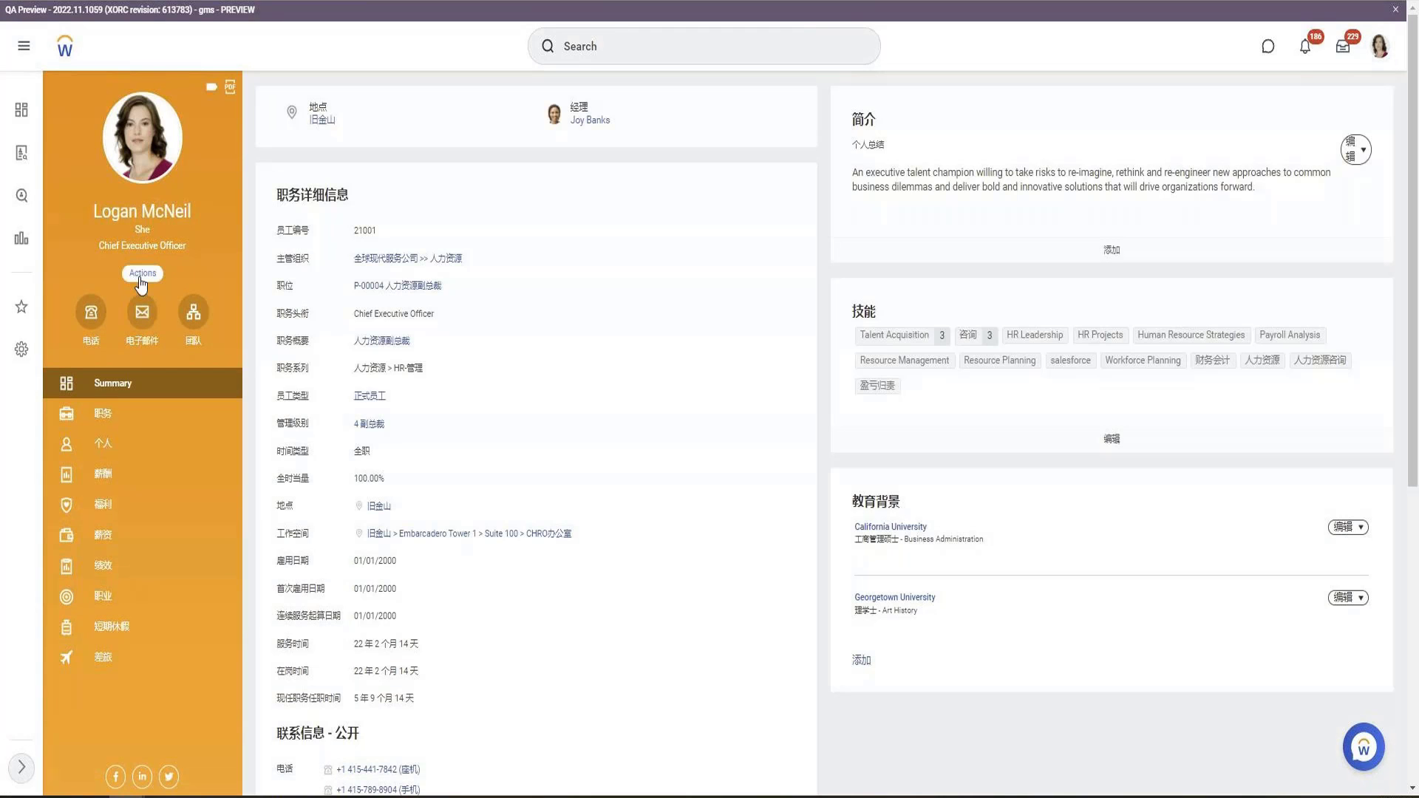
click(142, 273)
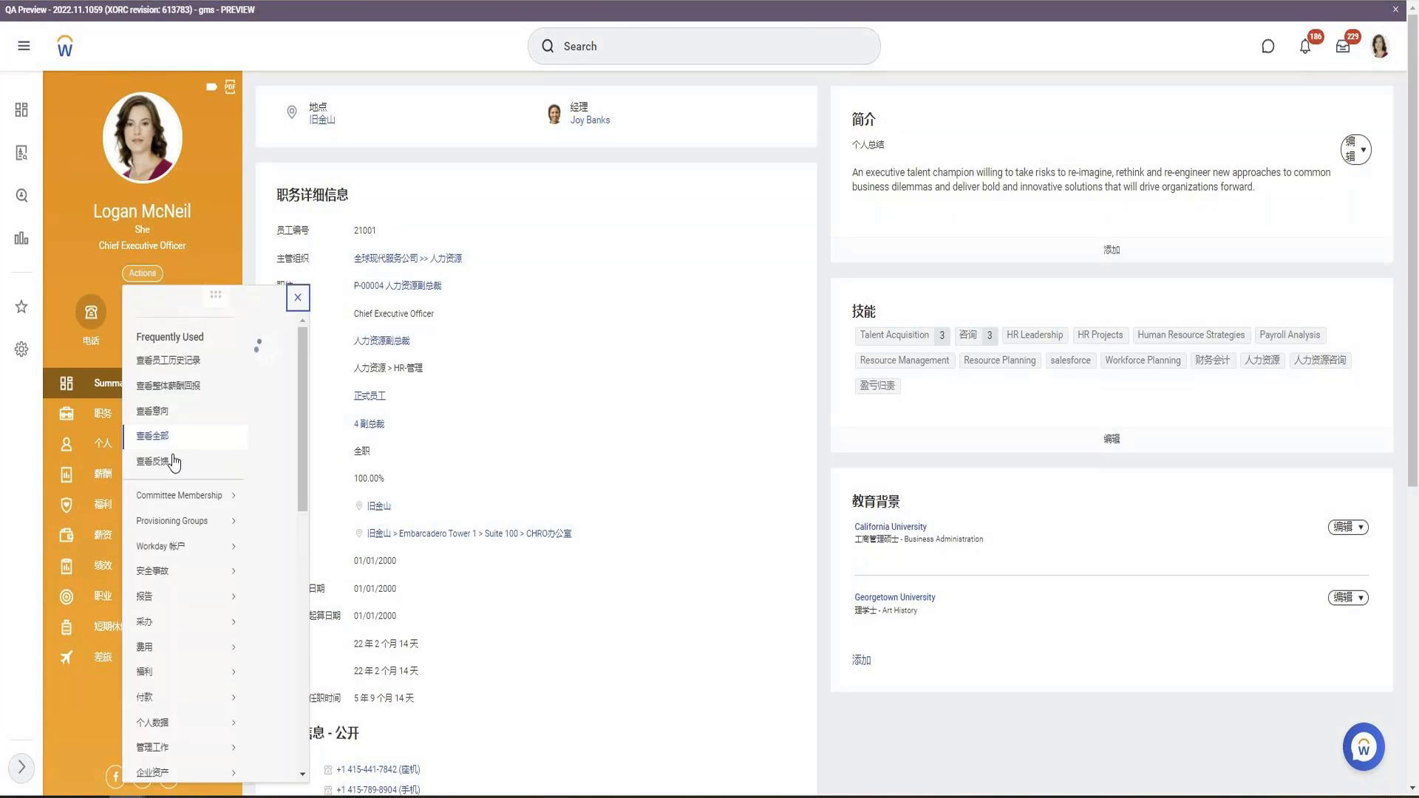
mouse_move(212, 641)
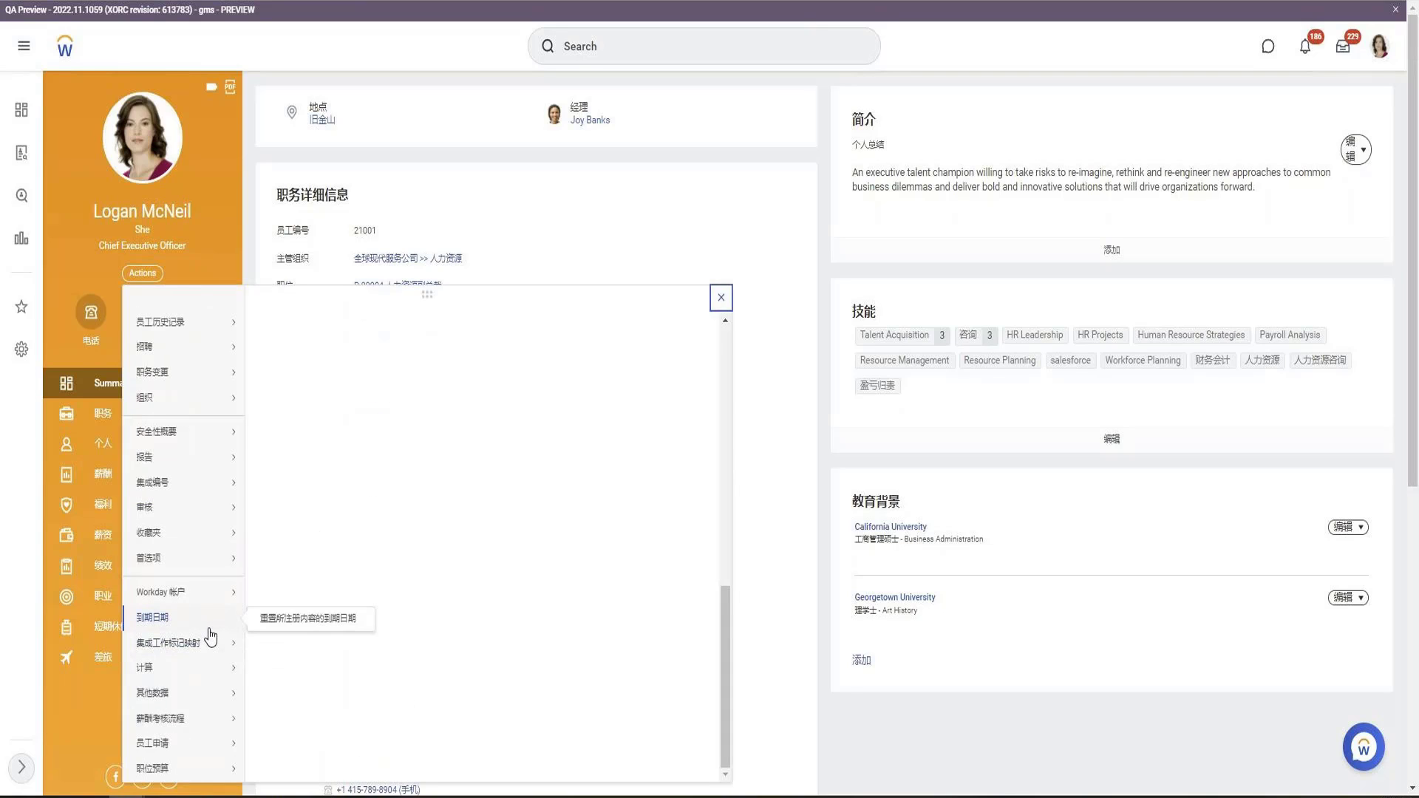
mouse_move(190, 599)
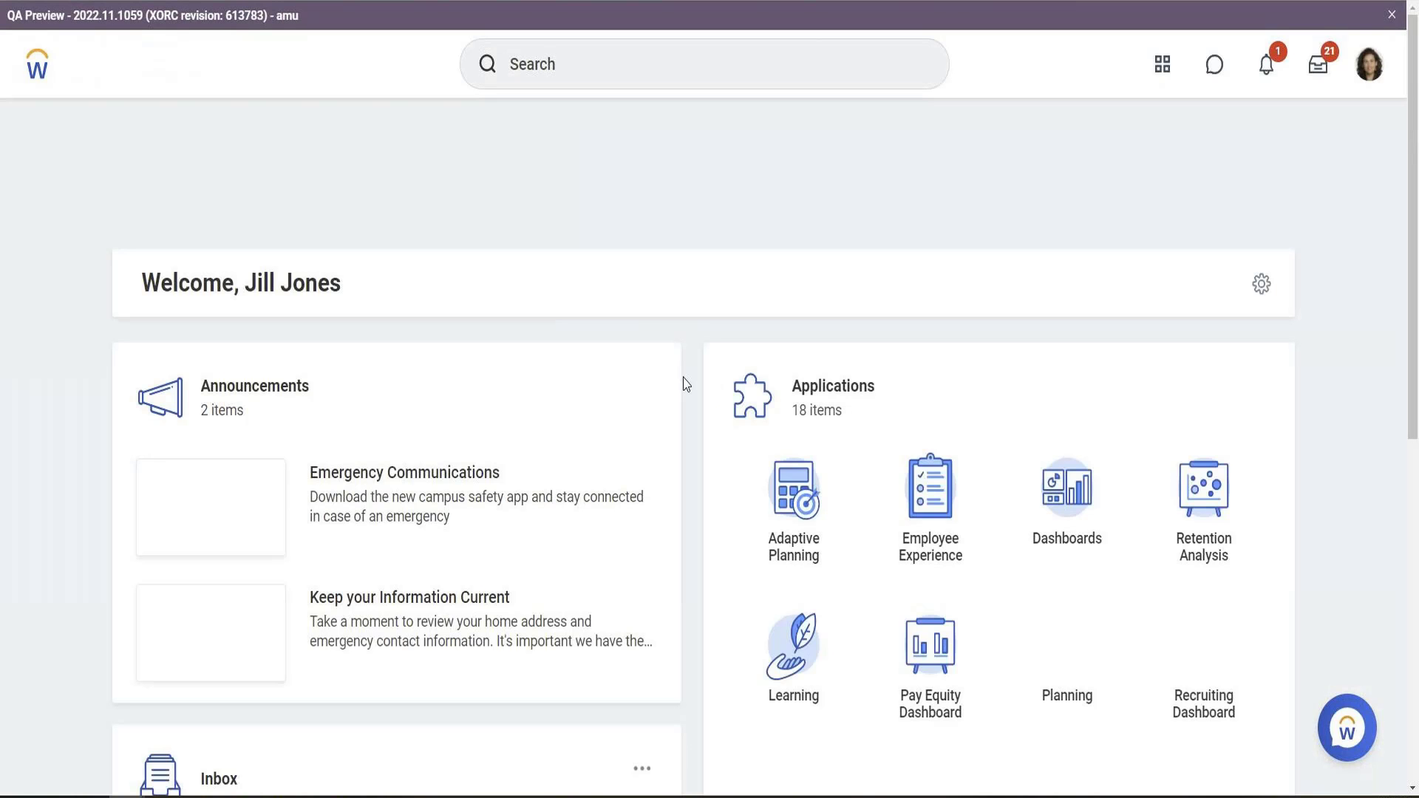
Step: Search the other Workday tenant for "VISS" and look through the results
click(663, 65)
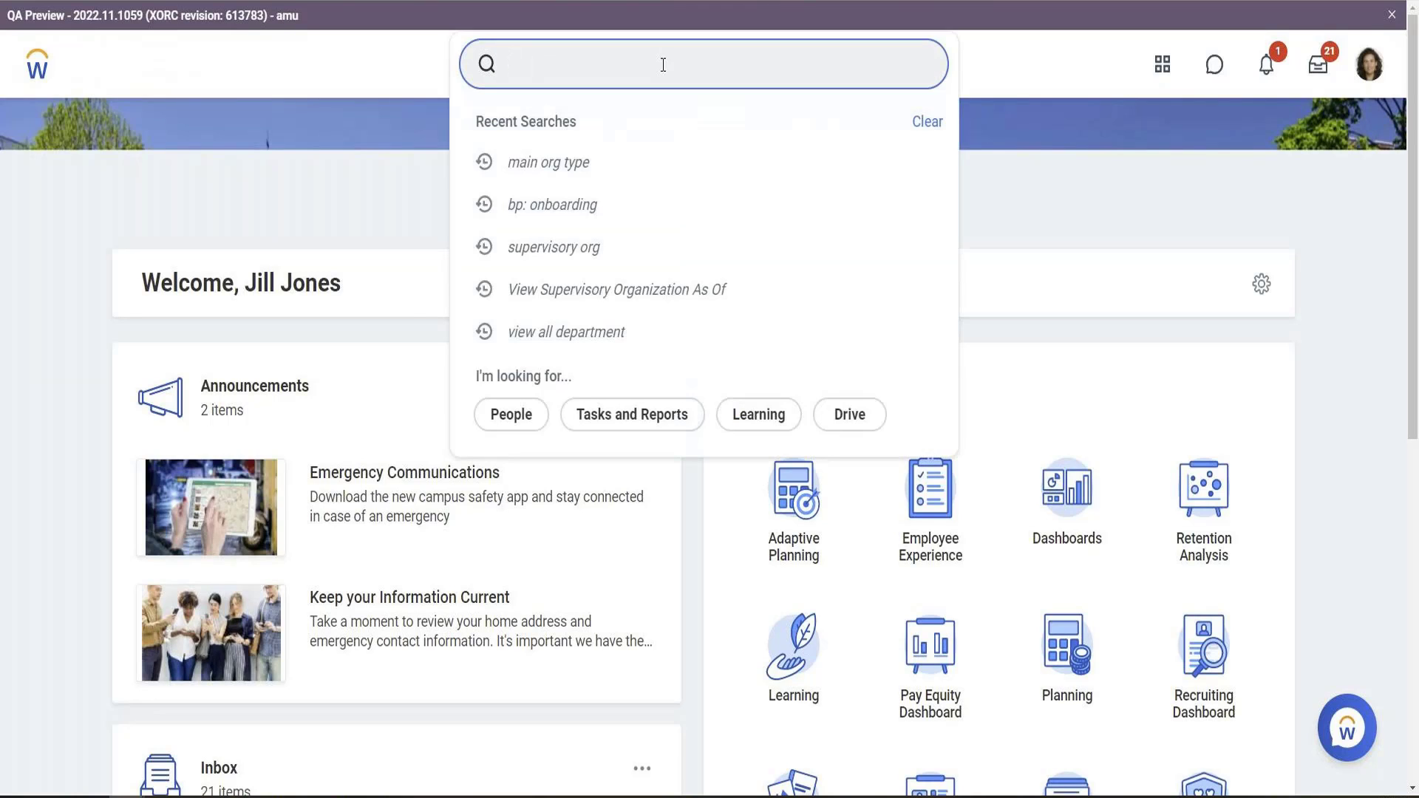
text(VIS)
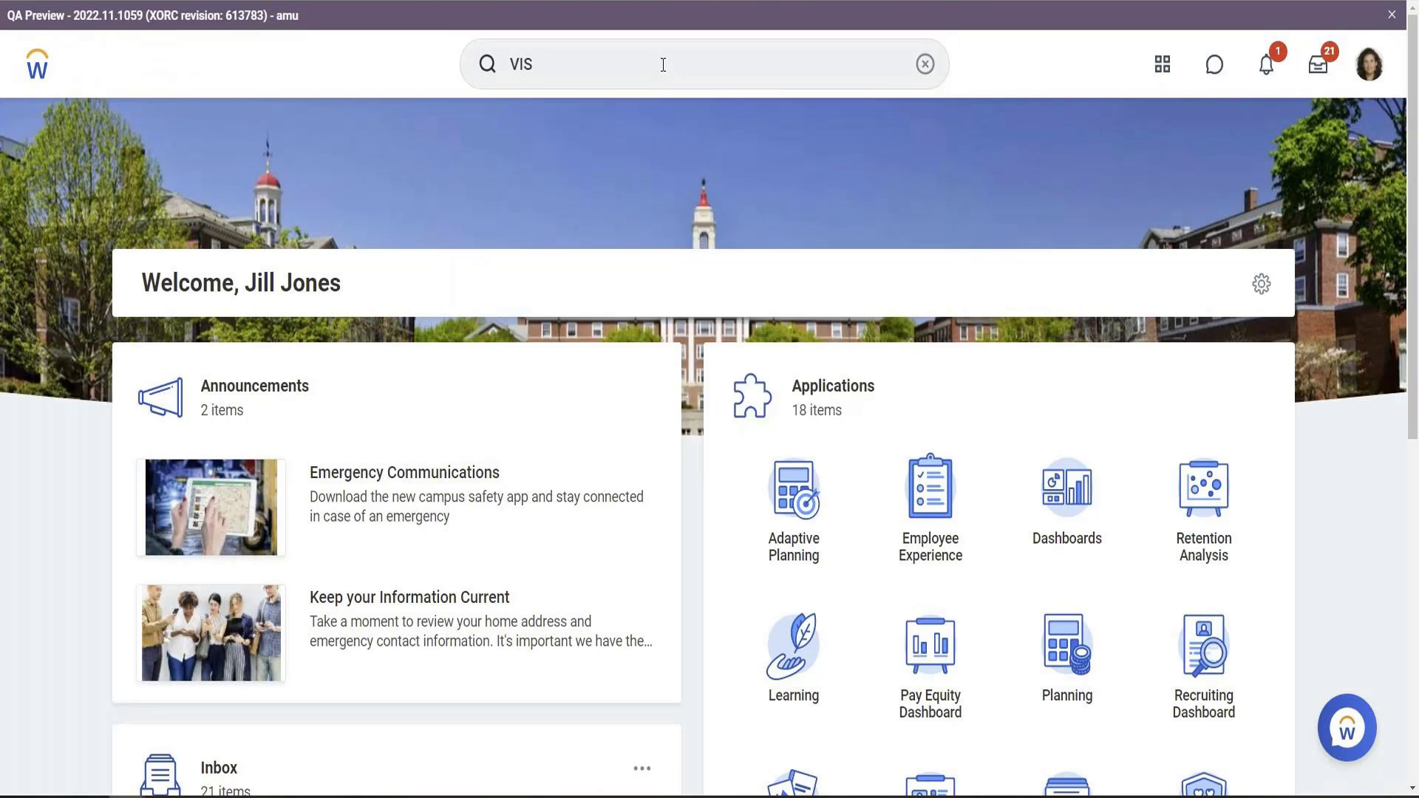
click(645, 70)
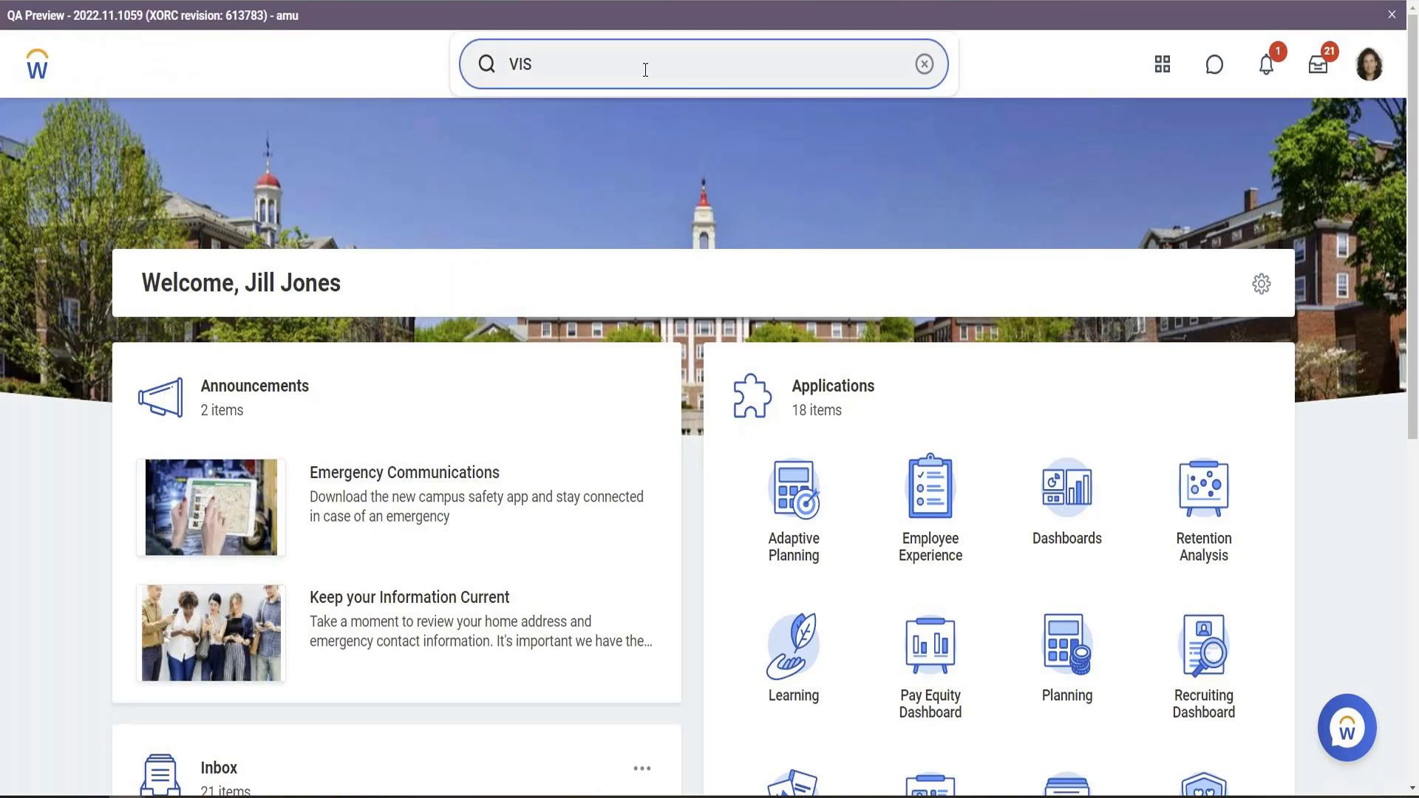
text(S)
key(Return)
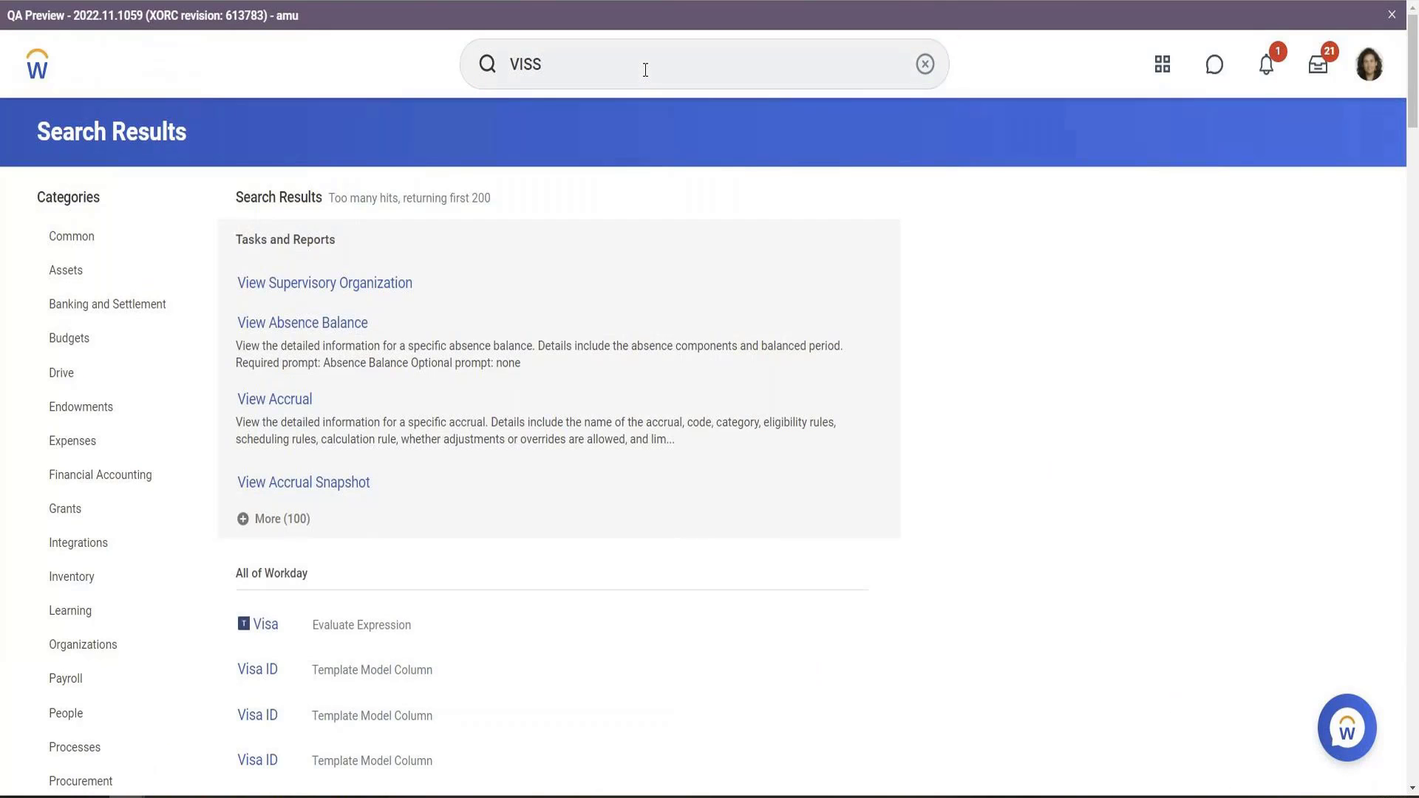
scroll(643, 480, down, 9)
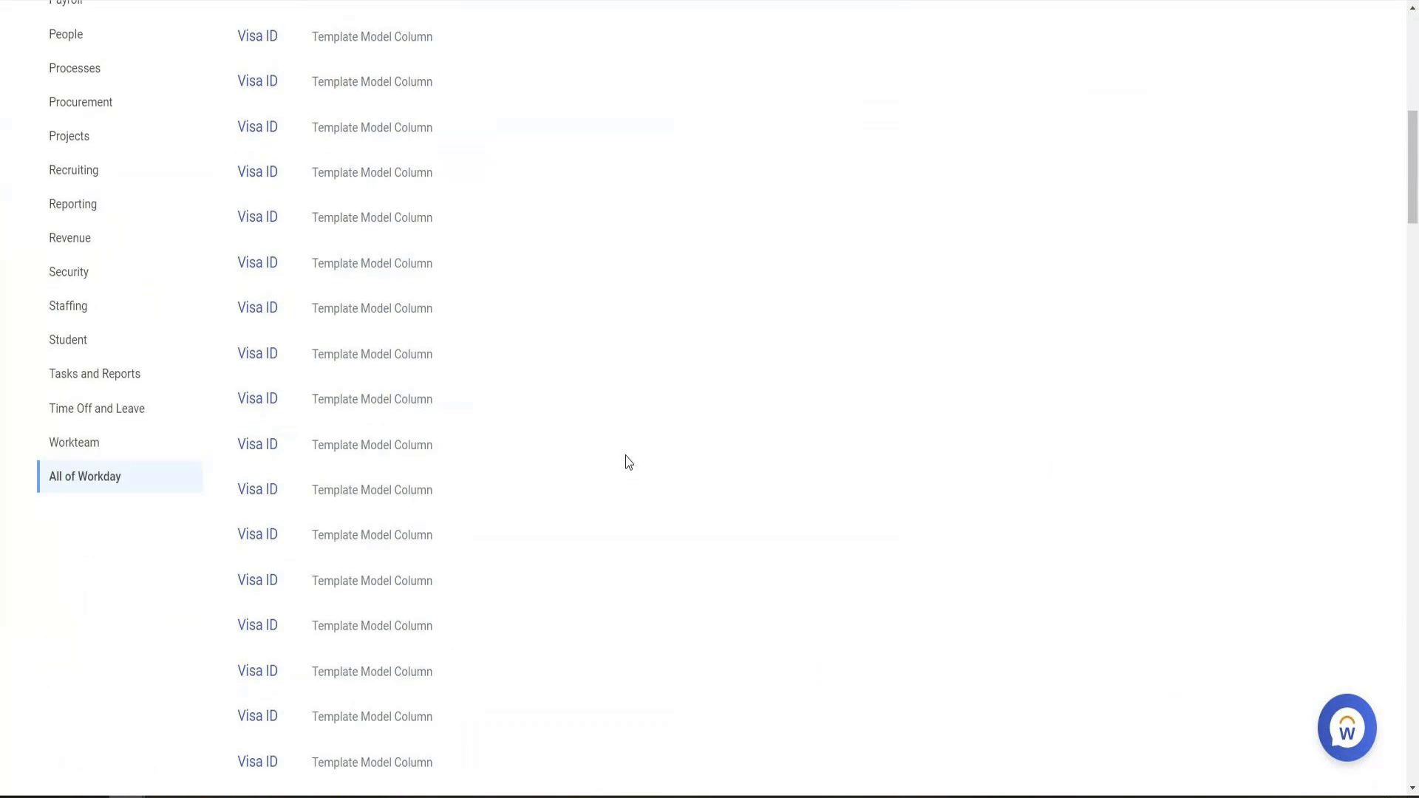
scroll(614, 436, up, 9)
Step: Replace the search term with "VISH" and run the search
click(528, 61)
double_click(527, 60)
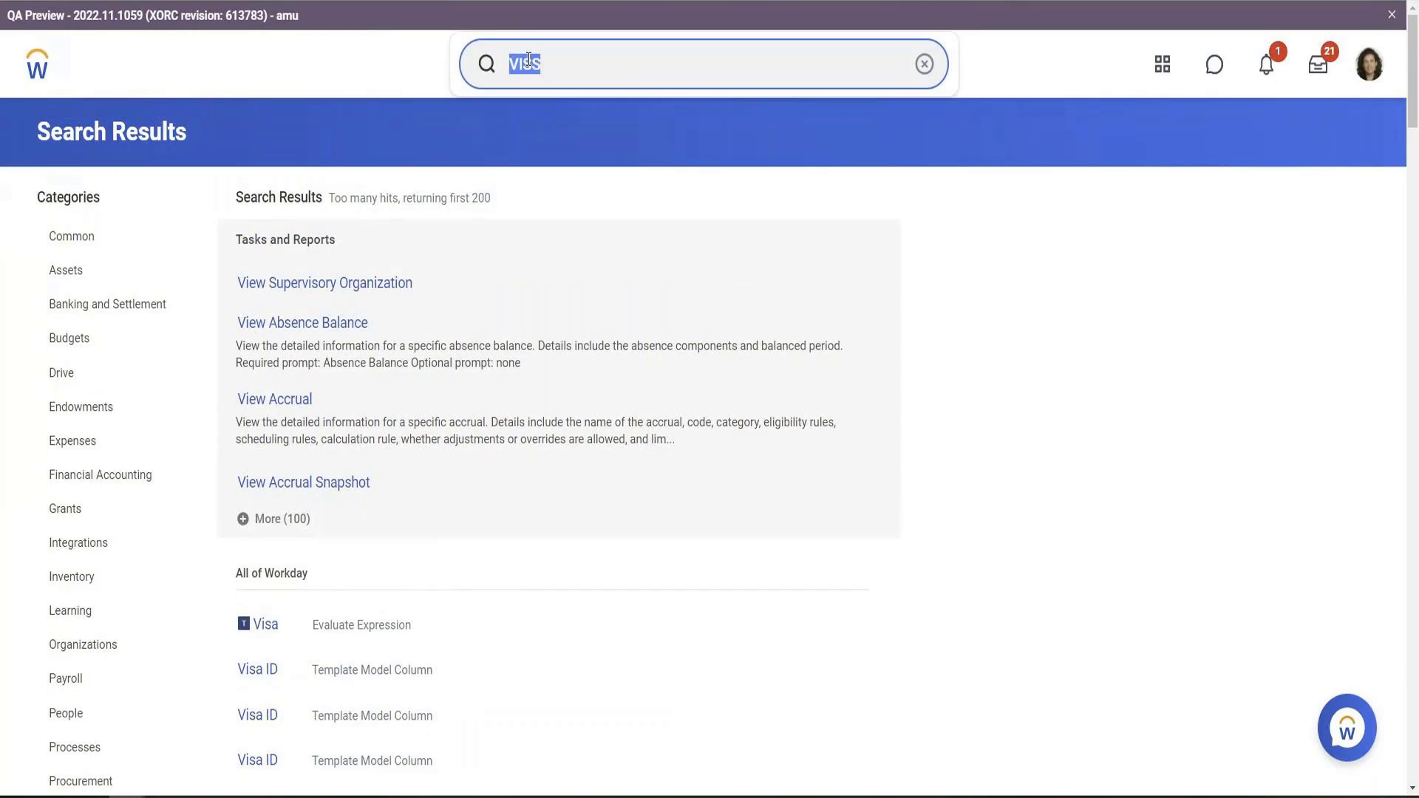
text(VISH)
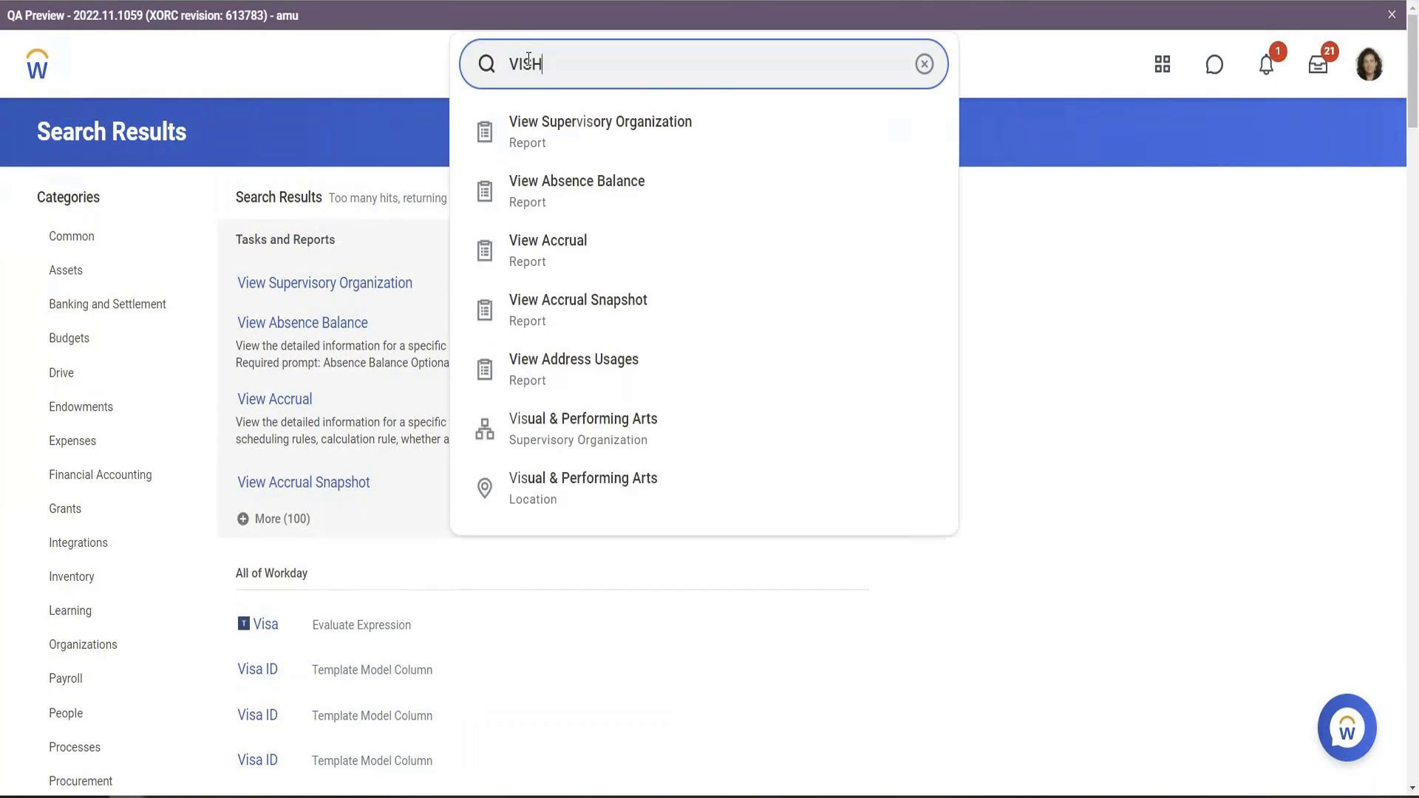
key(Return)
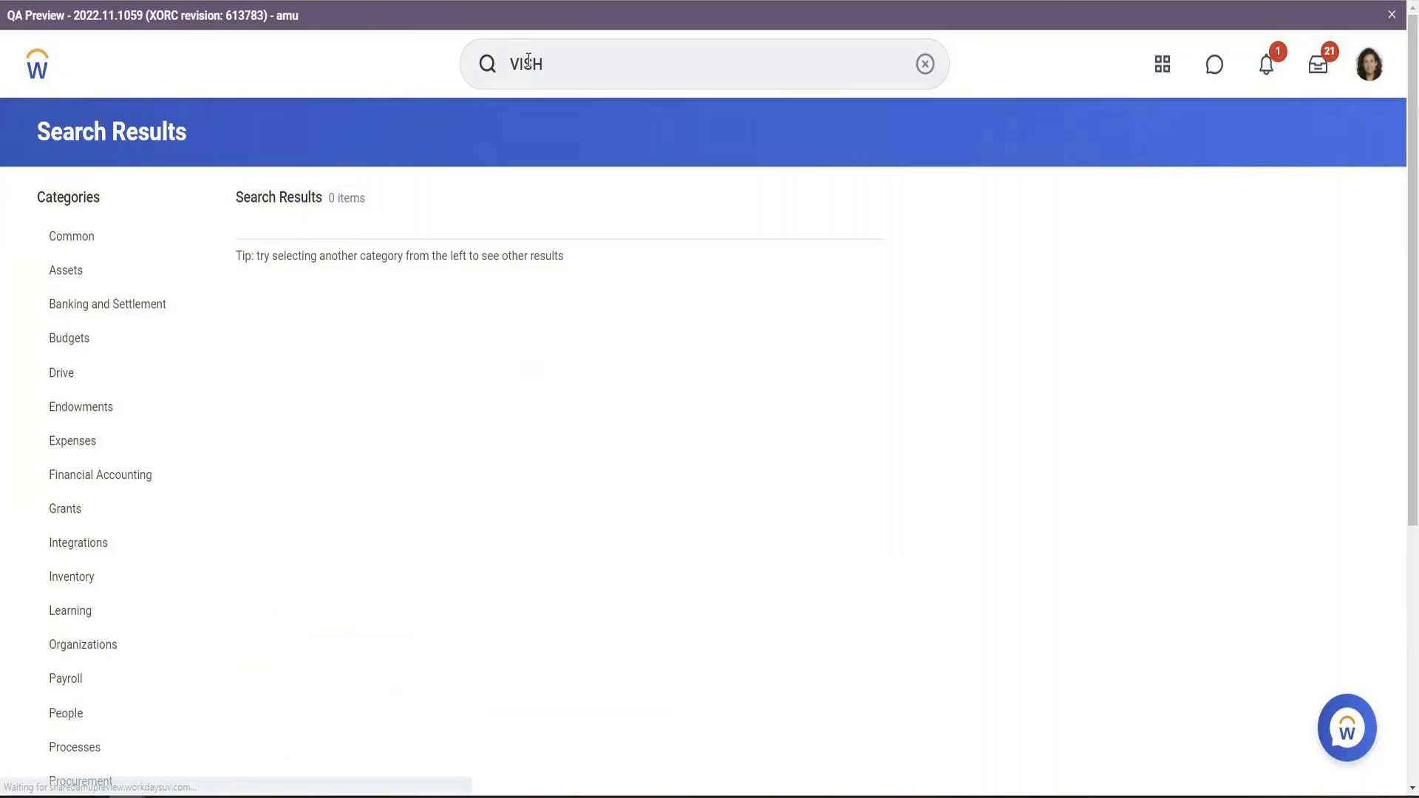
Step: Search for the custom report creation task with "Create cust repor"
double_click(532, 59)
text(Cre)
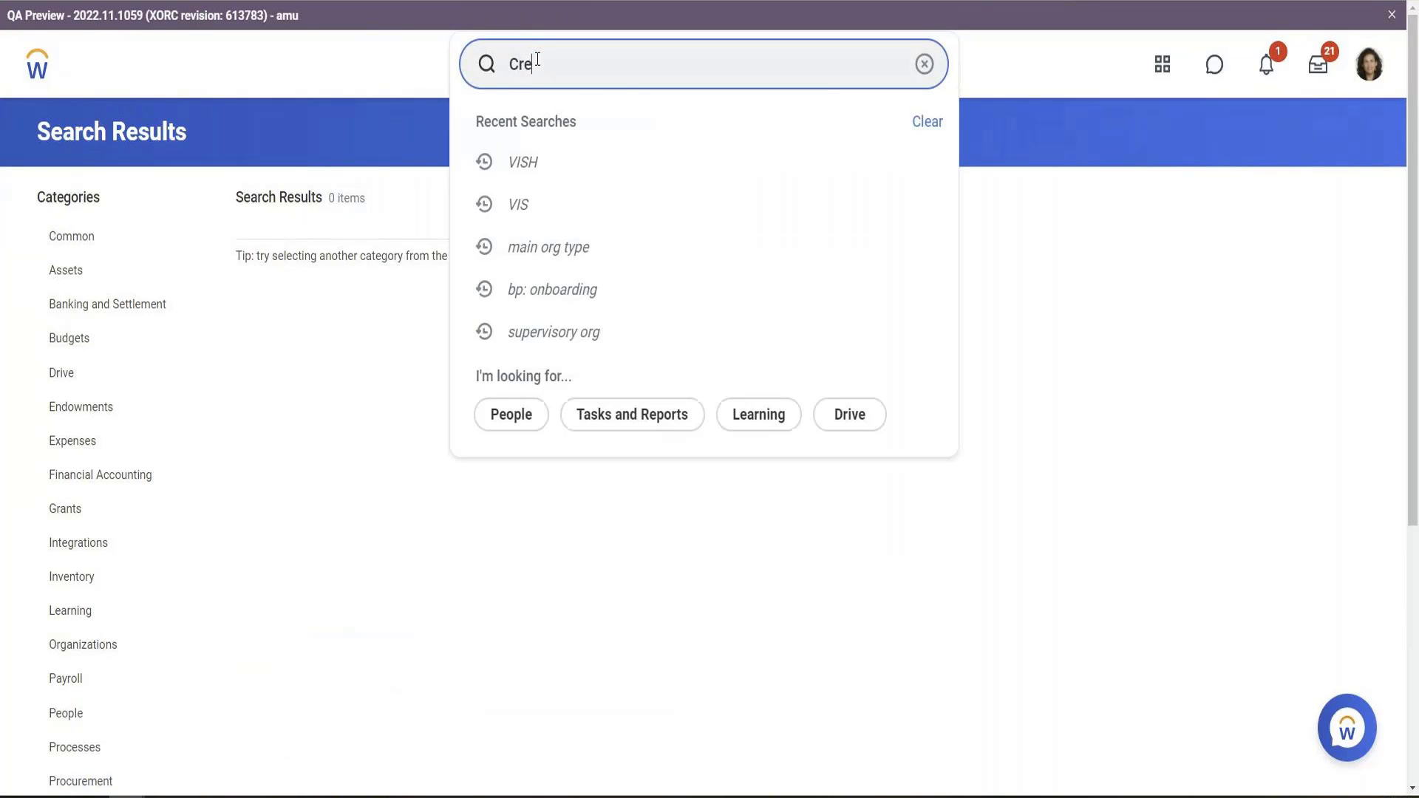
text(ate cust repor)
key(Return)
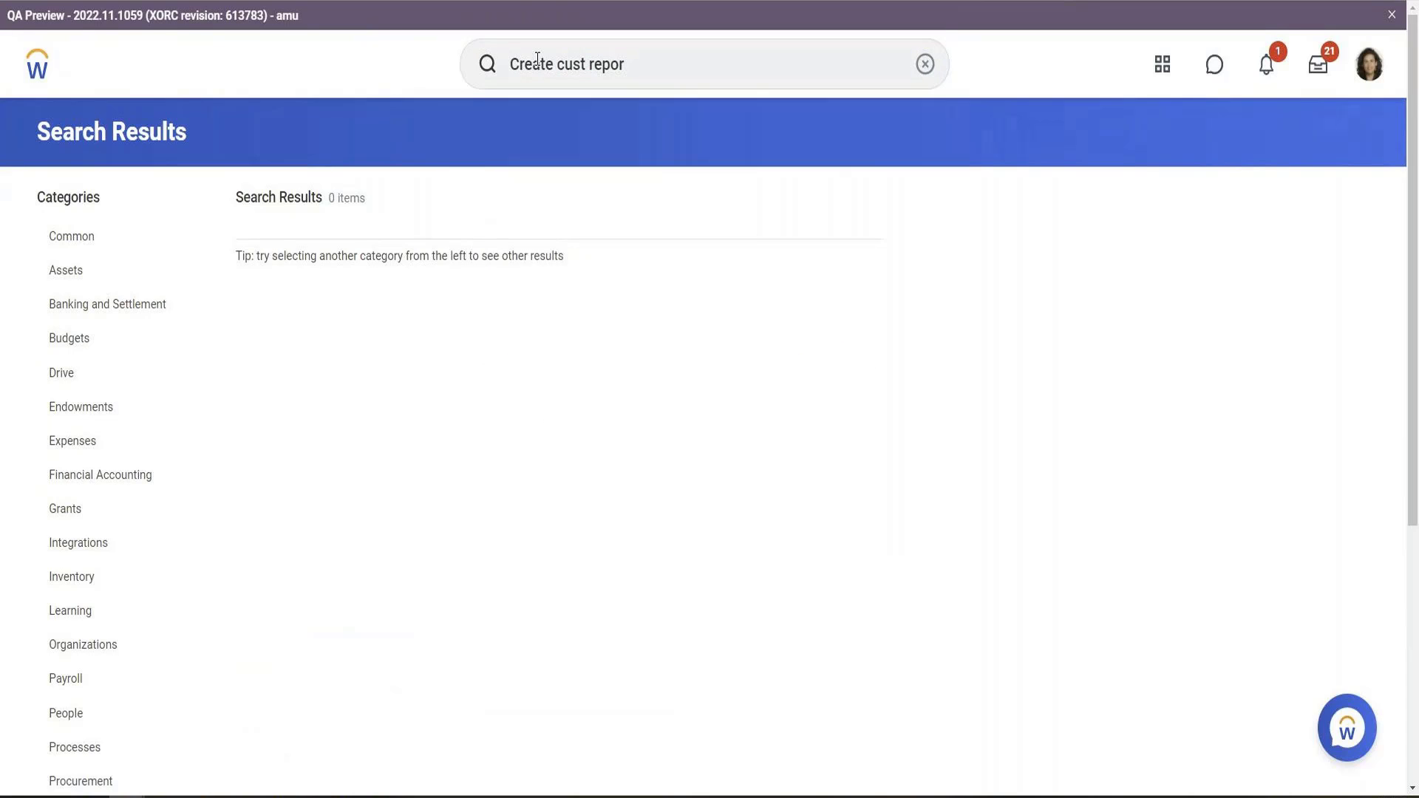
Step: Start a new custom report named "VISH Advance Report" with the Advanced report type
click(252, 285)
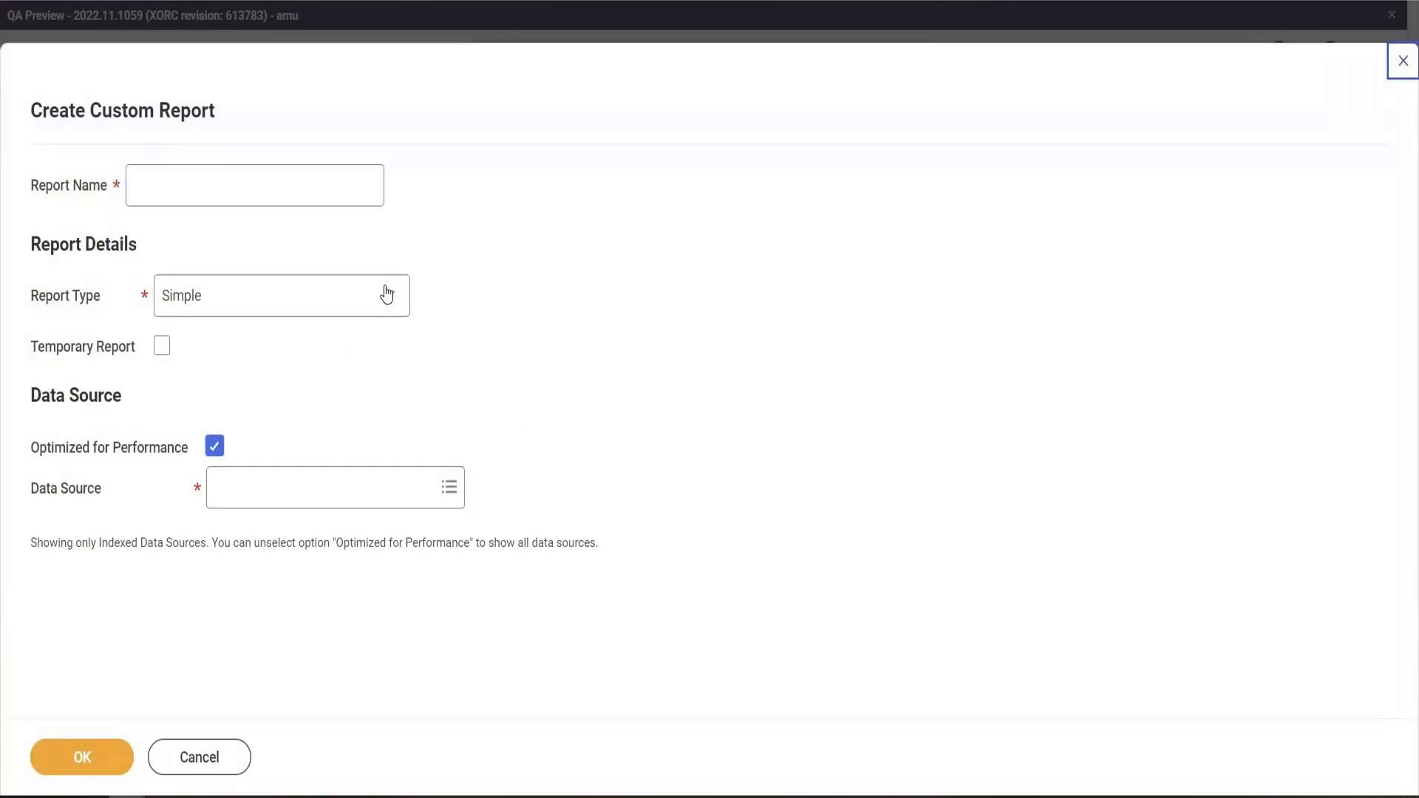
click(232, 192)
text(Advanc)
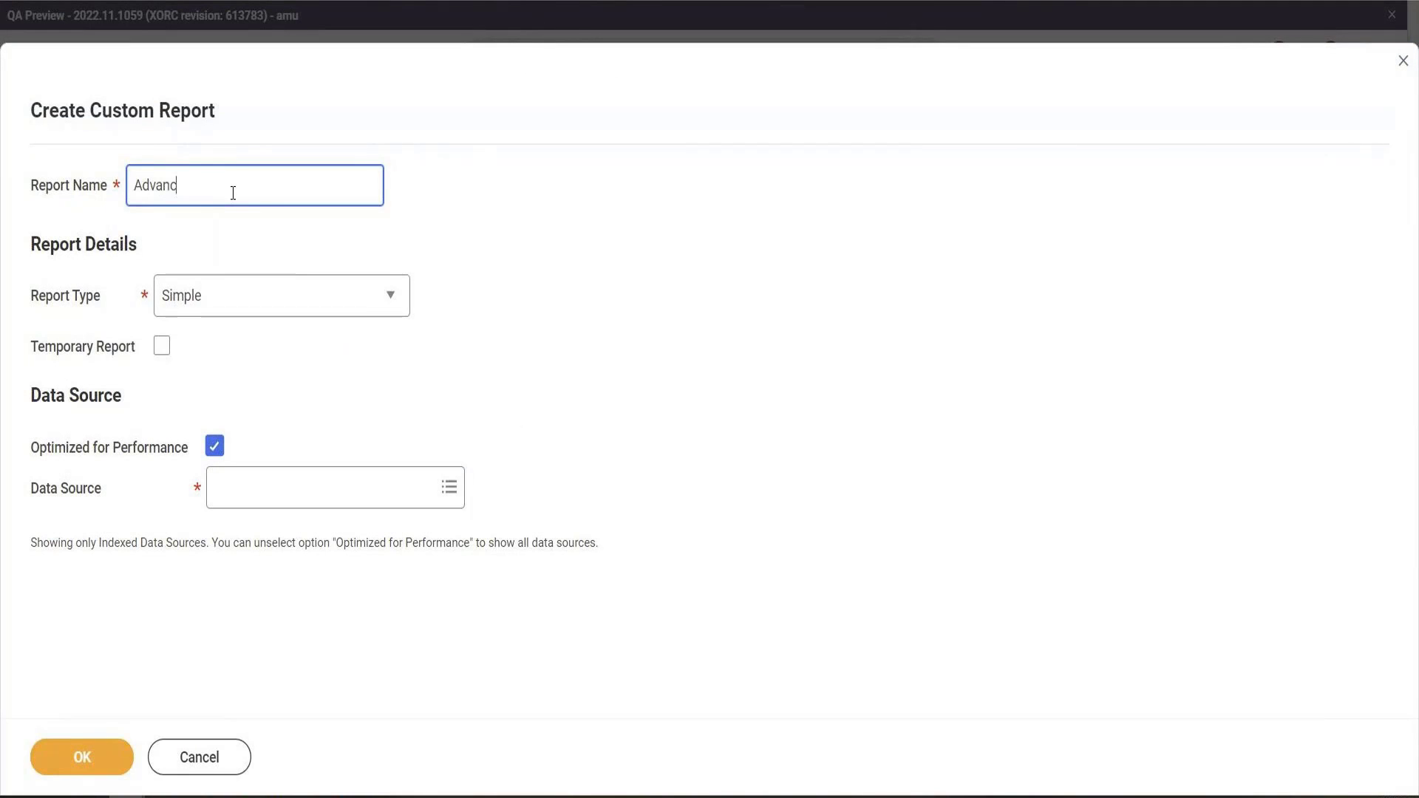
text(eVISH )
text(Report)
key(Tab)
key(Down)
key(Tab)
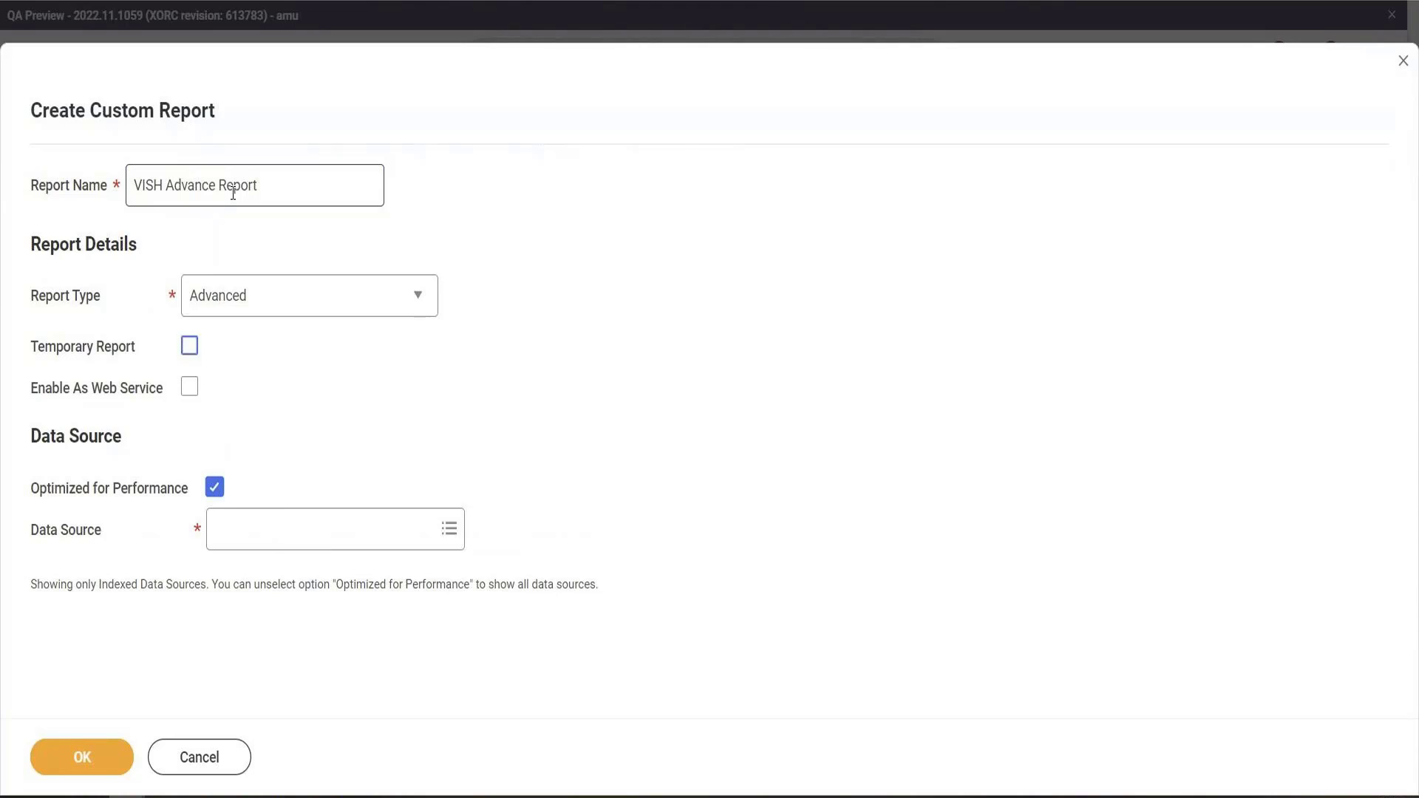
Step: Turn off Optimized for Performance, choose All Active Employees as the data source, and create the report
key(Tab)
key(Tab)
key(space)
key(Tab)
text(A)
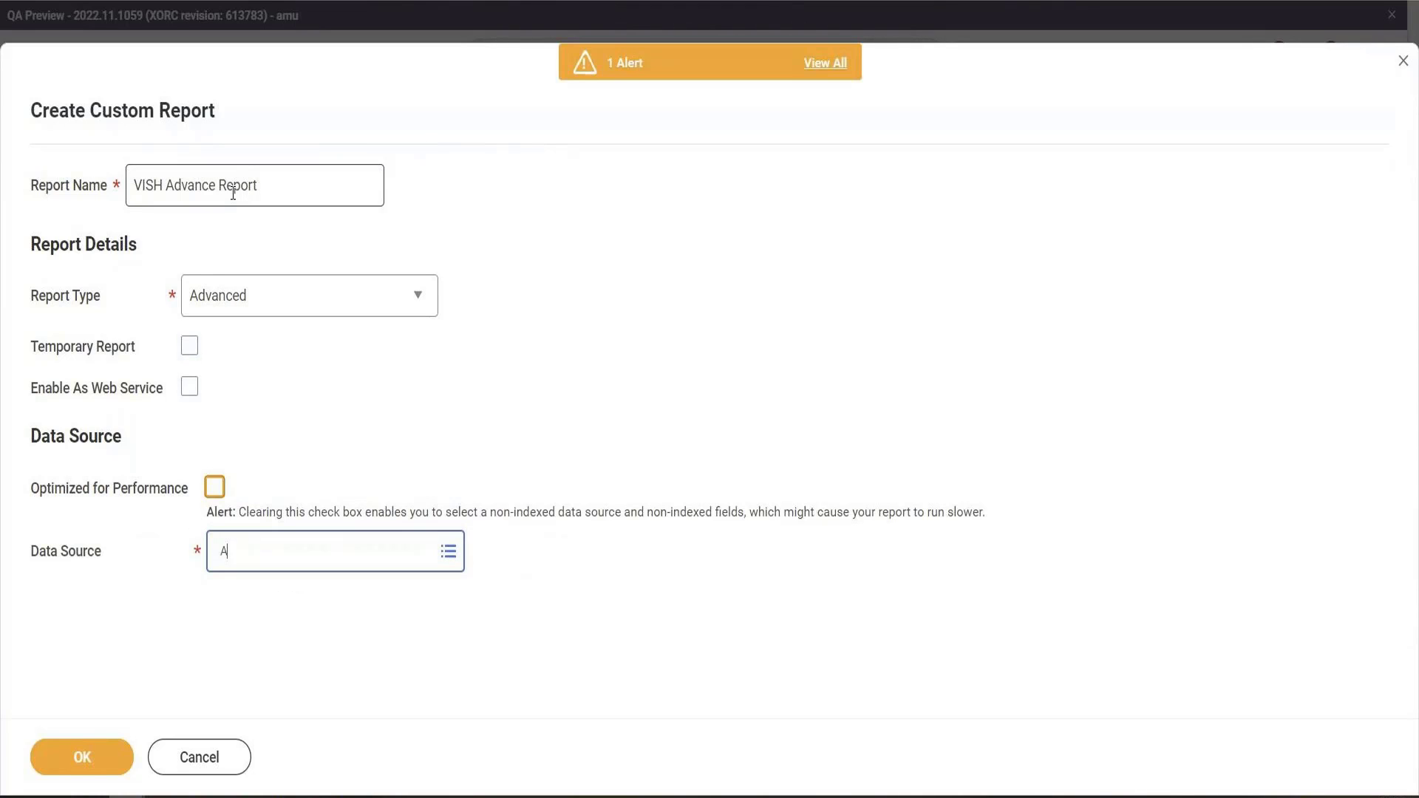
text(ll active)
key(Return)
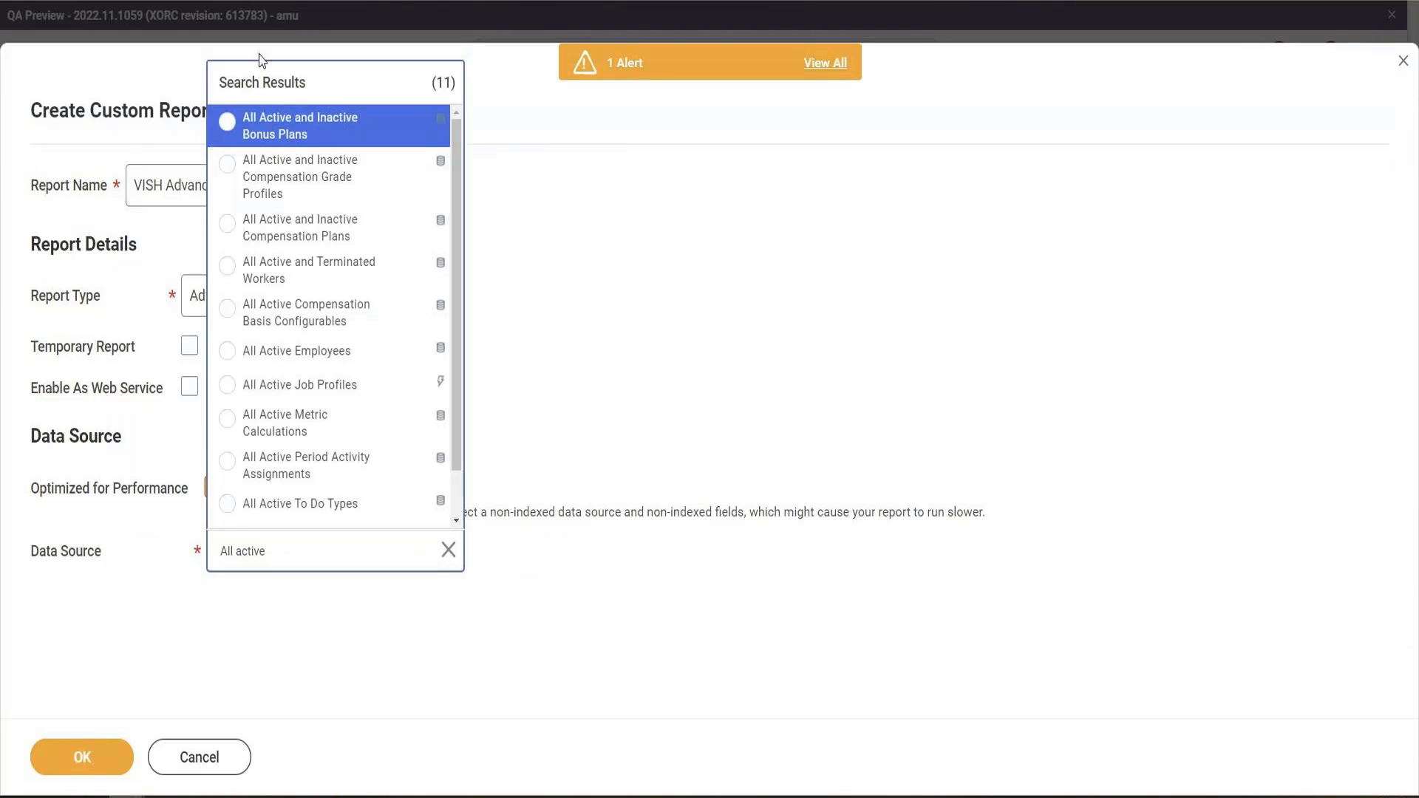
click(330, 360)
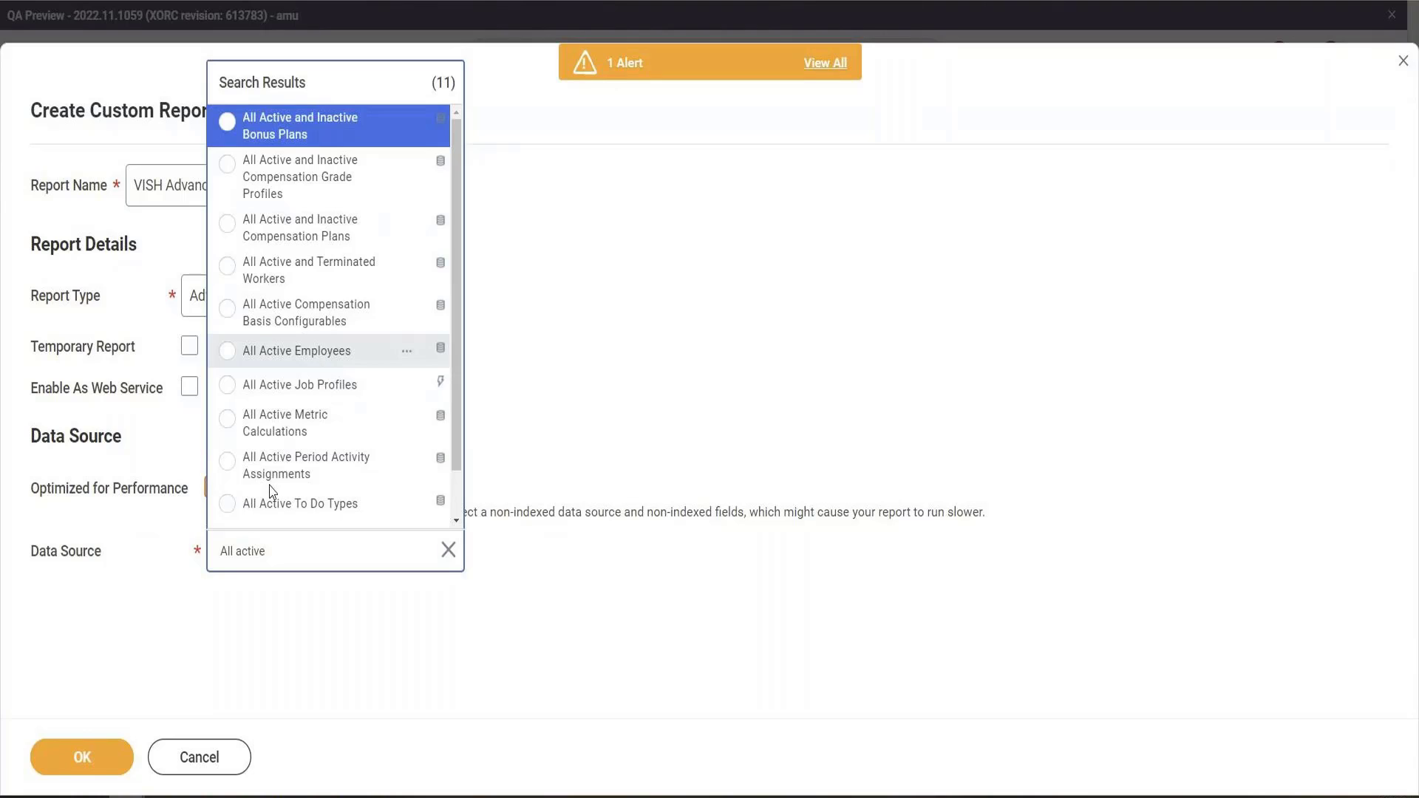
click(108, 758)
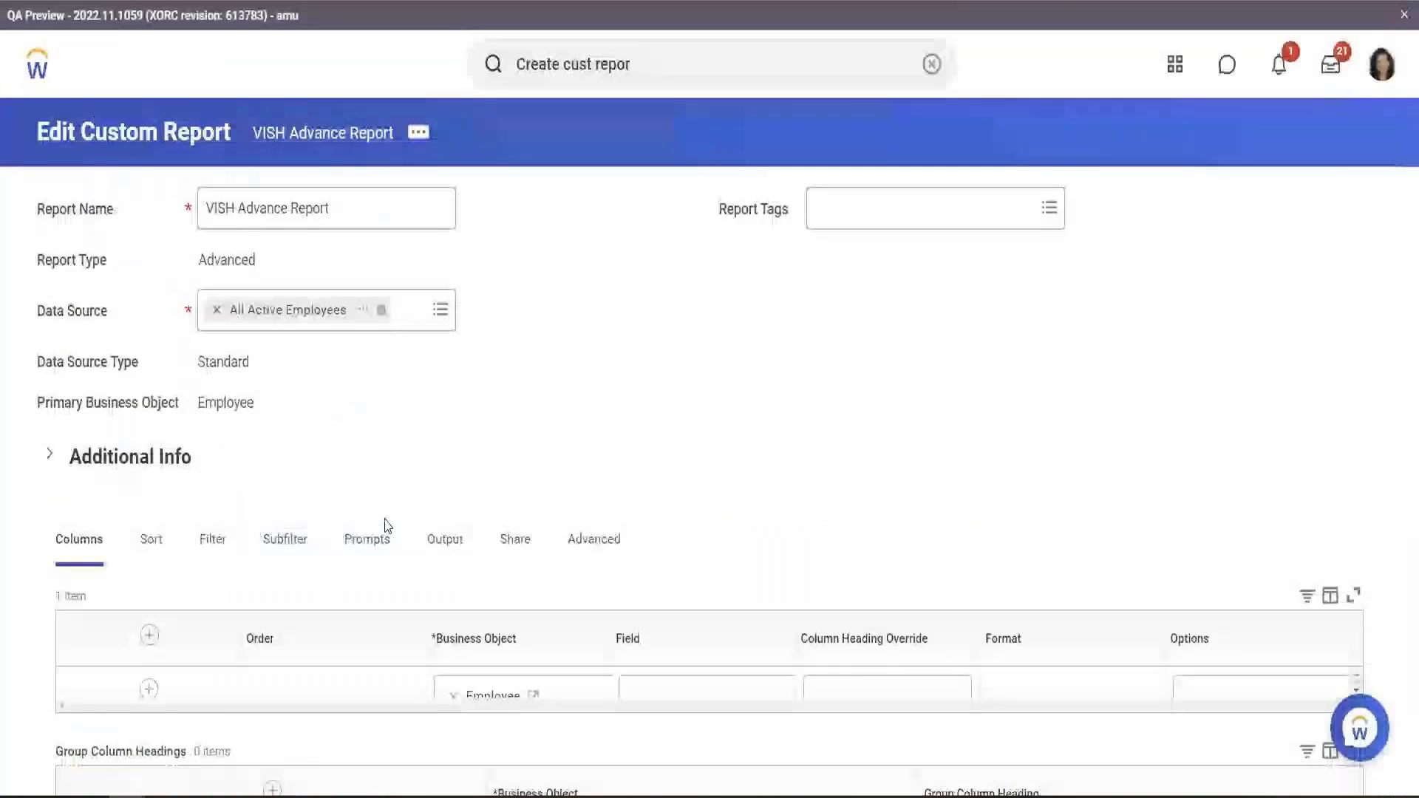
Step: Set the first report column's field to Legal Name - Last Name
scroll(467, 374, down, 5)
click(472, 381)
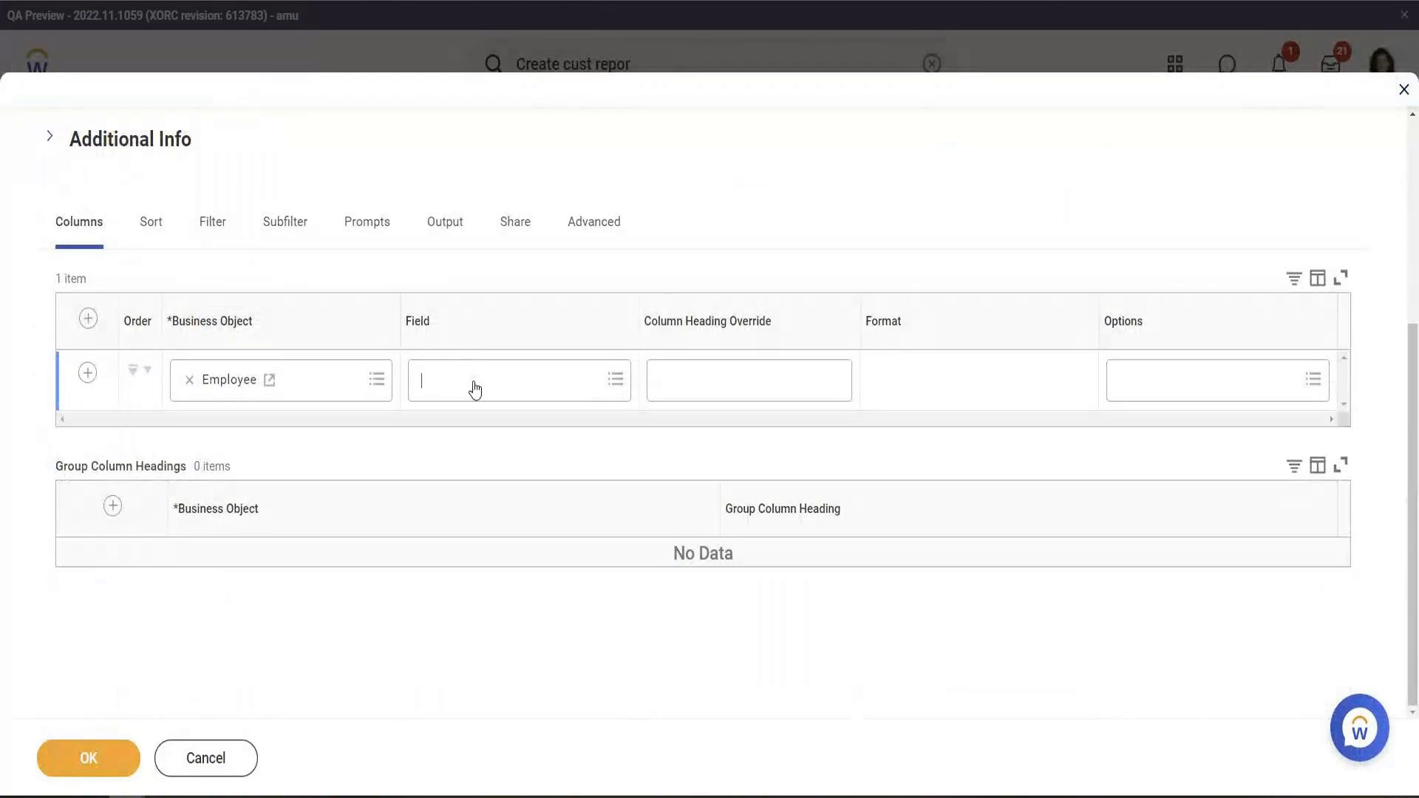
text(Employee)
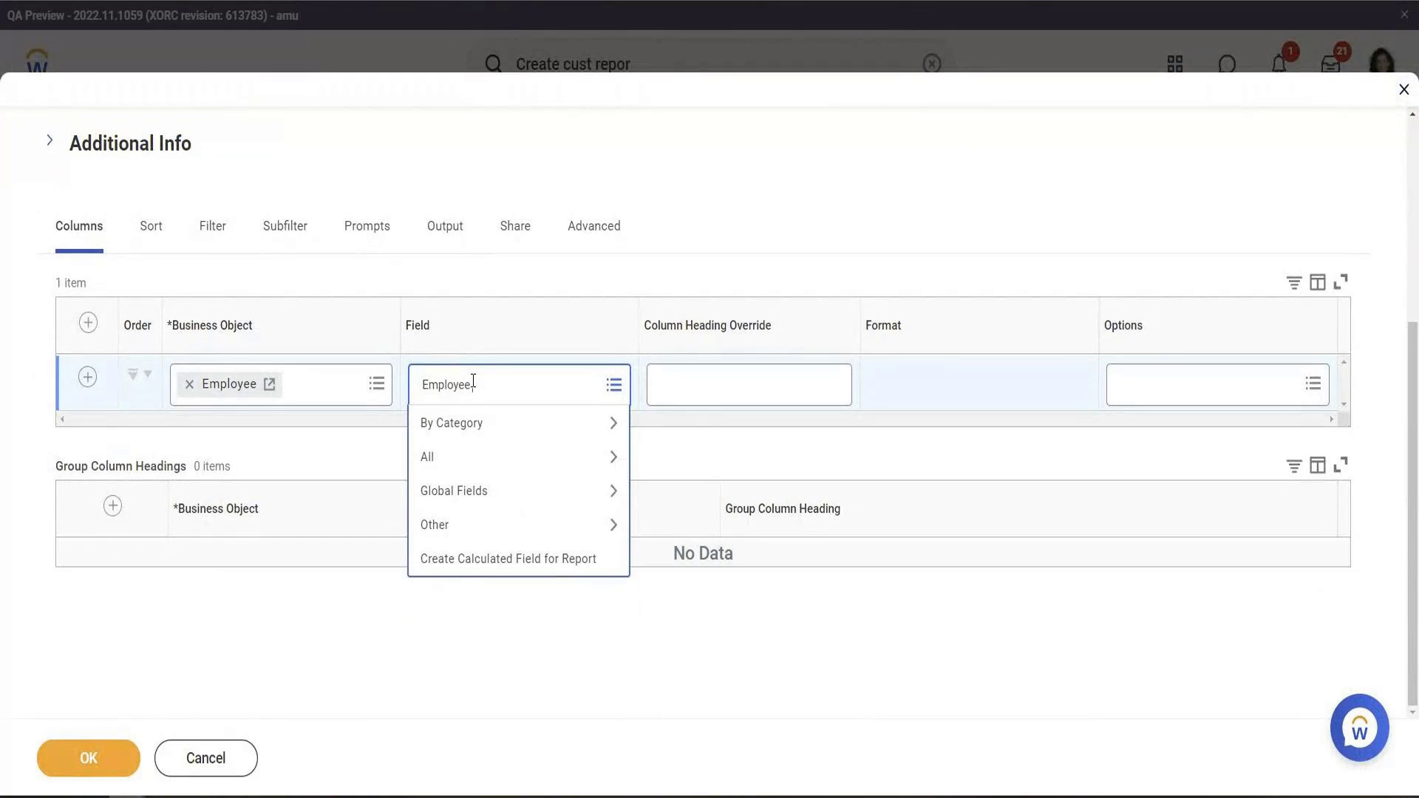
text( Name)
key(ctrl+a)
text(Legal Last Nam)
key(Return)
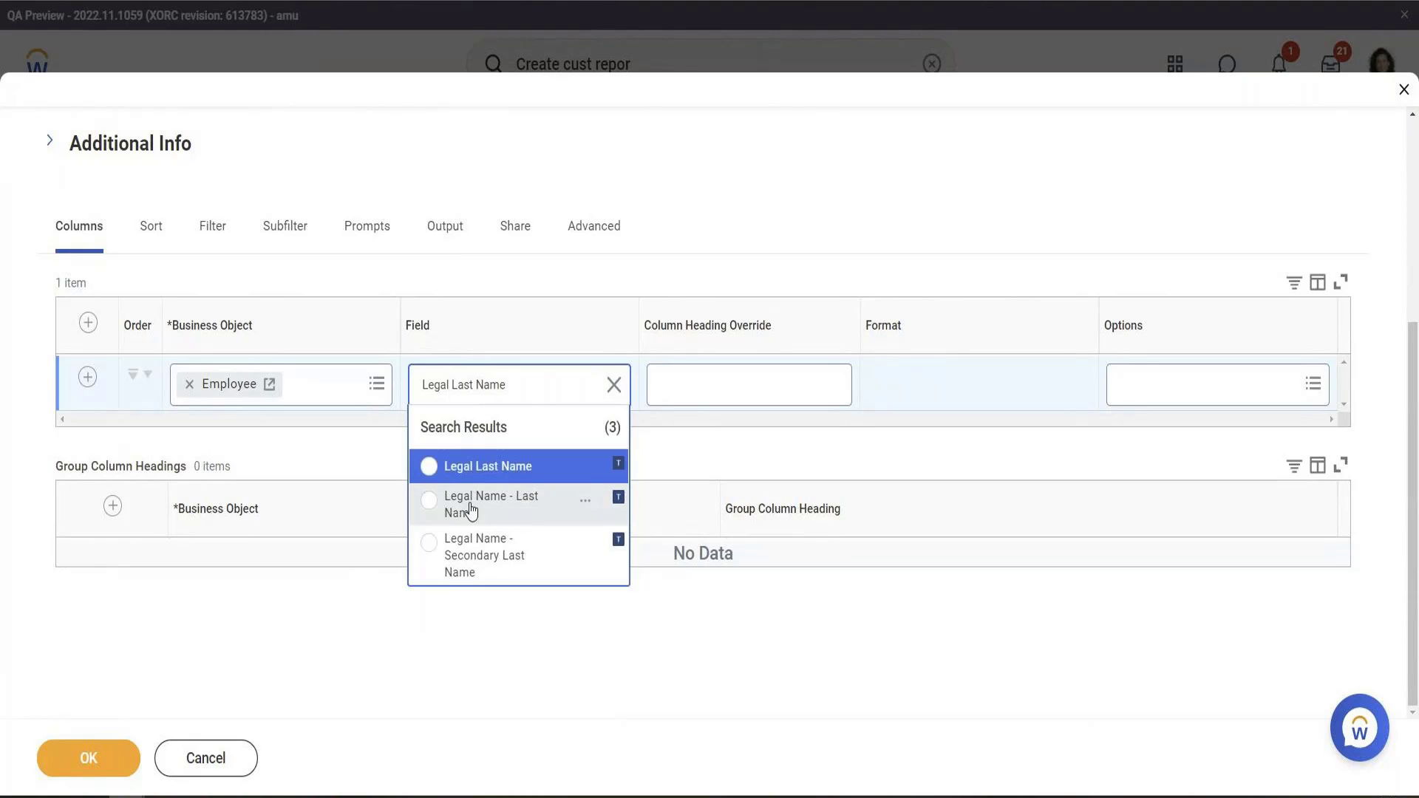
click(470, 507)
Step: Add a second Employee column and create a calculated field for it named "Organizatiobn Hier" with the Lookup Hierarchy function
click(89, 379)
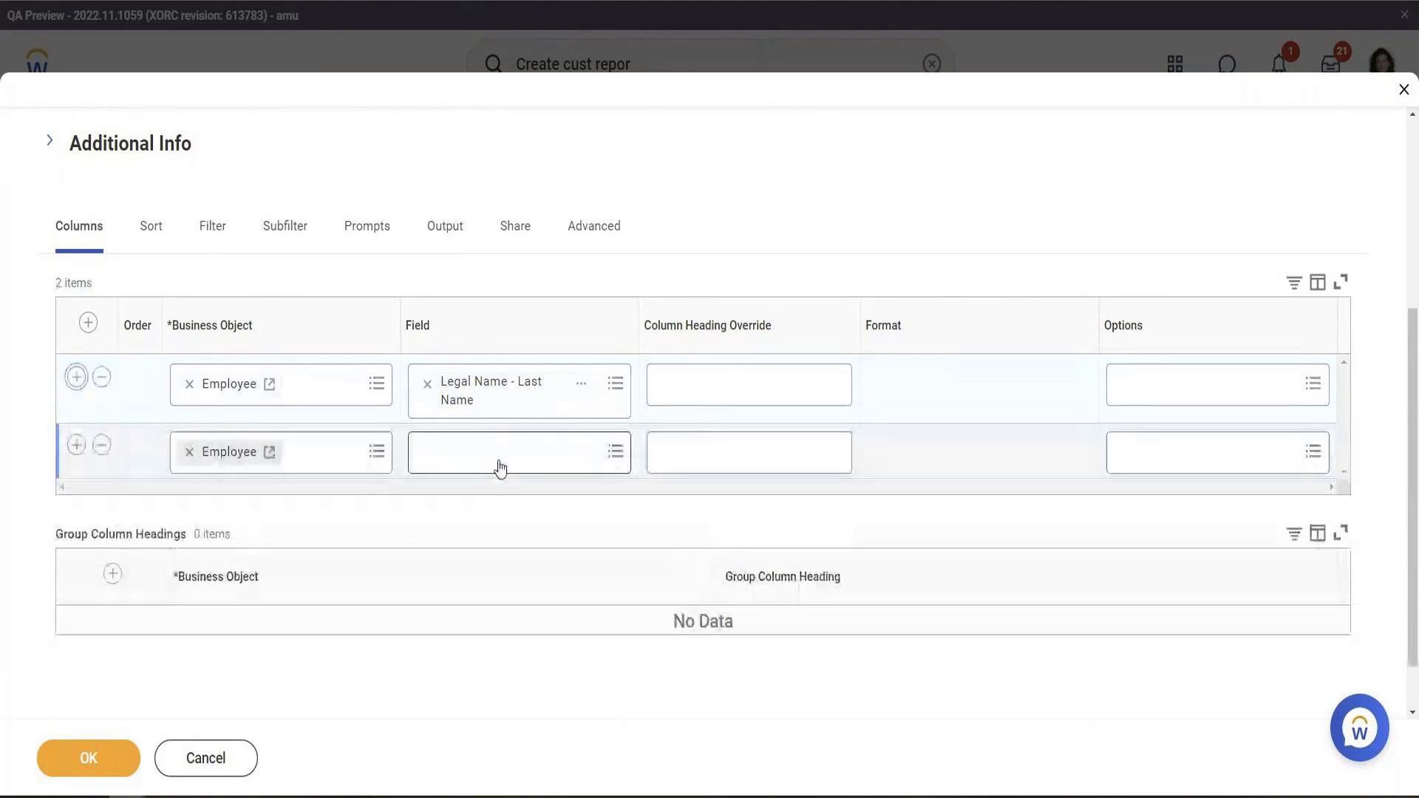
click(498, 454)
click(453, 396)
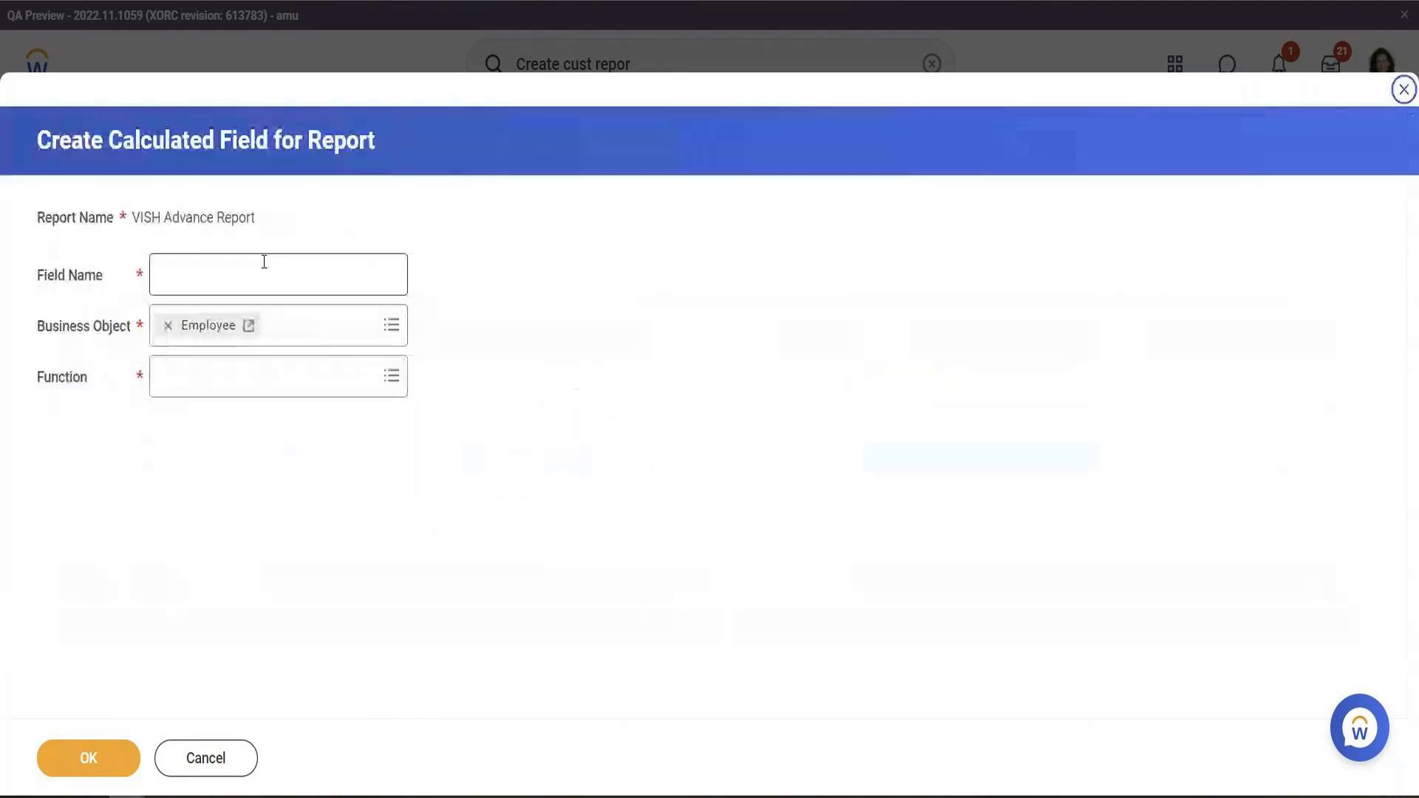
click(225, 272)
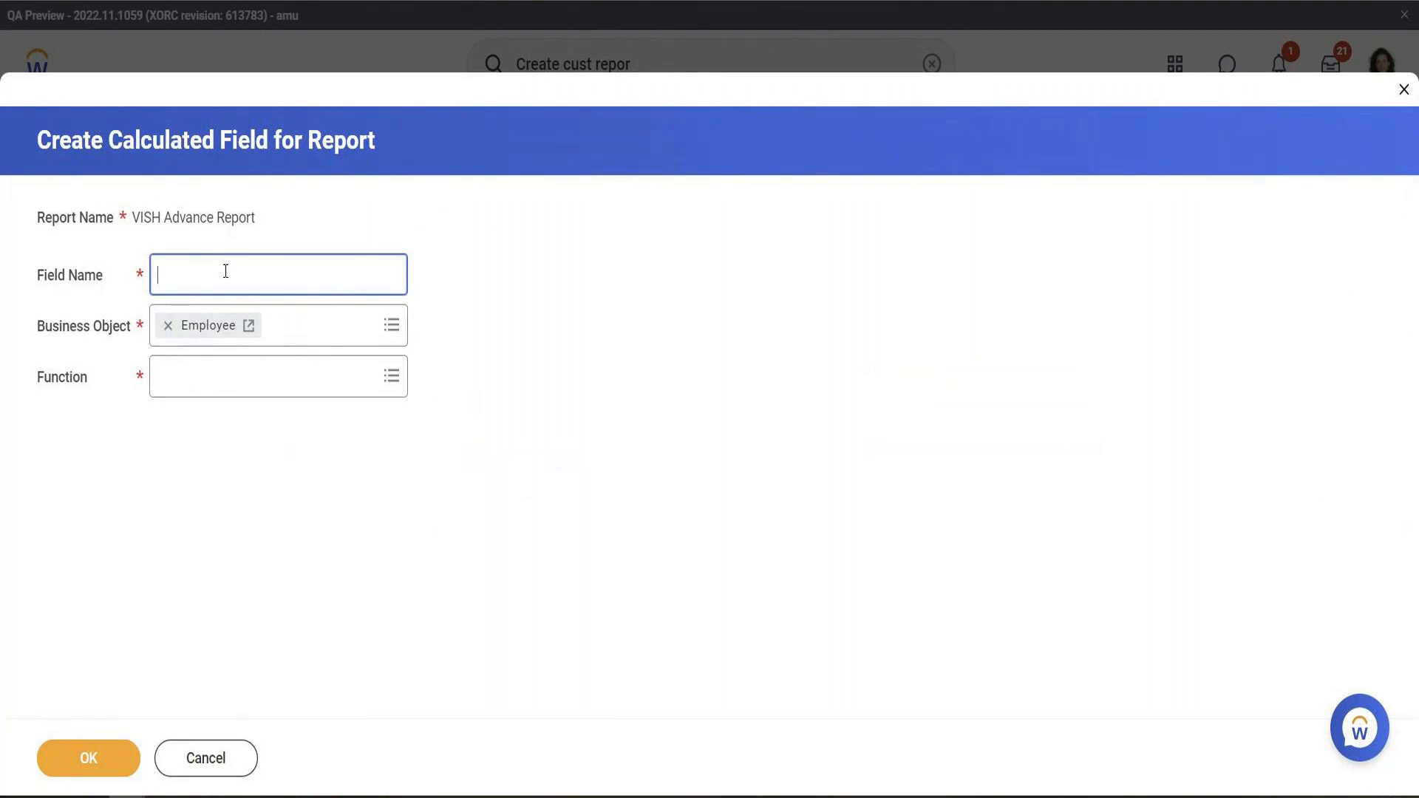
text(Organization Hier)
click(166, 392)
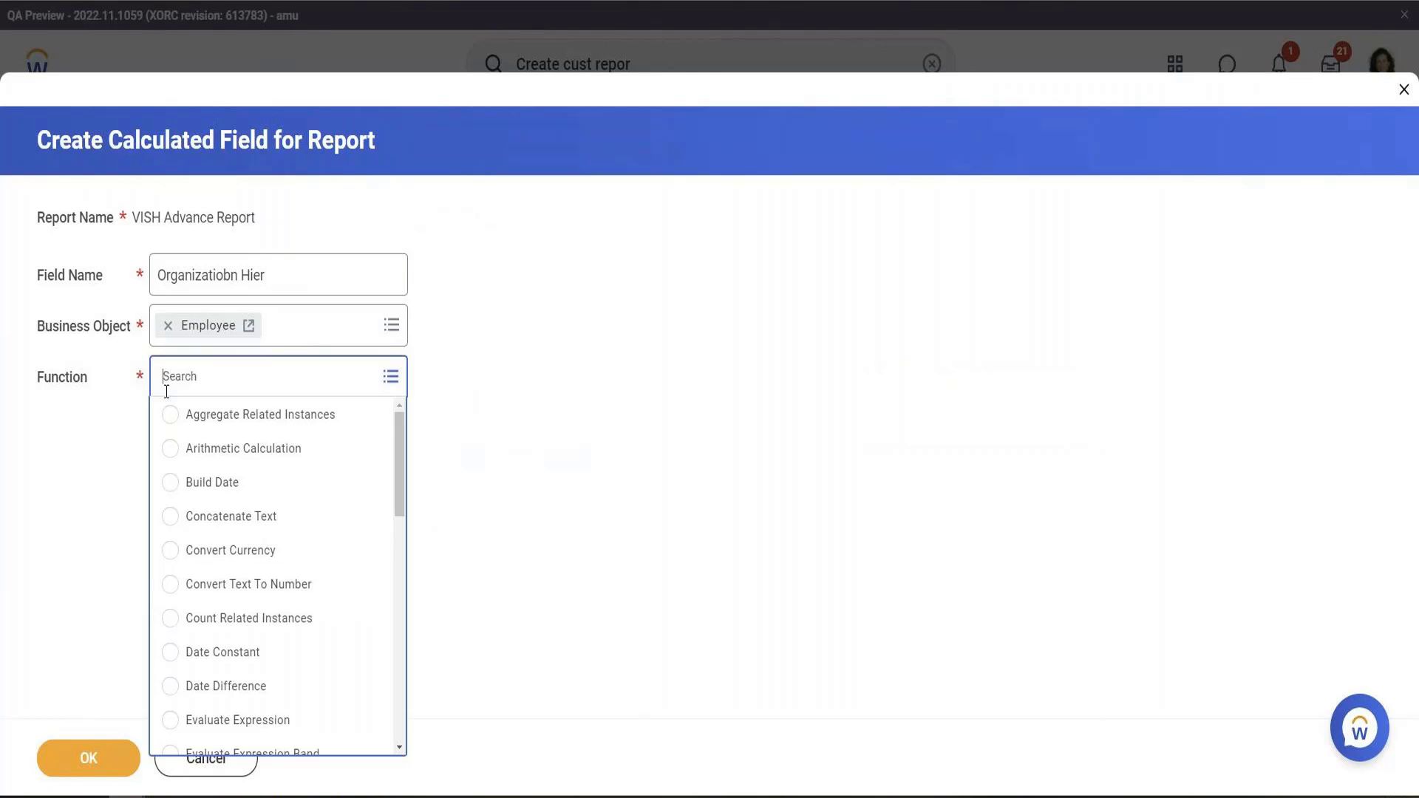
text(Look)
key(Return)
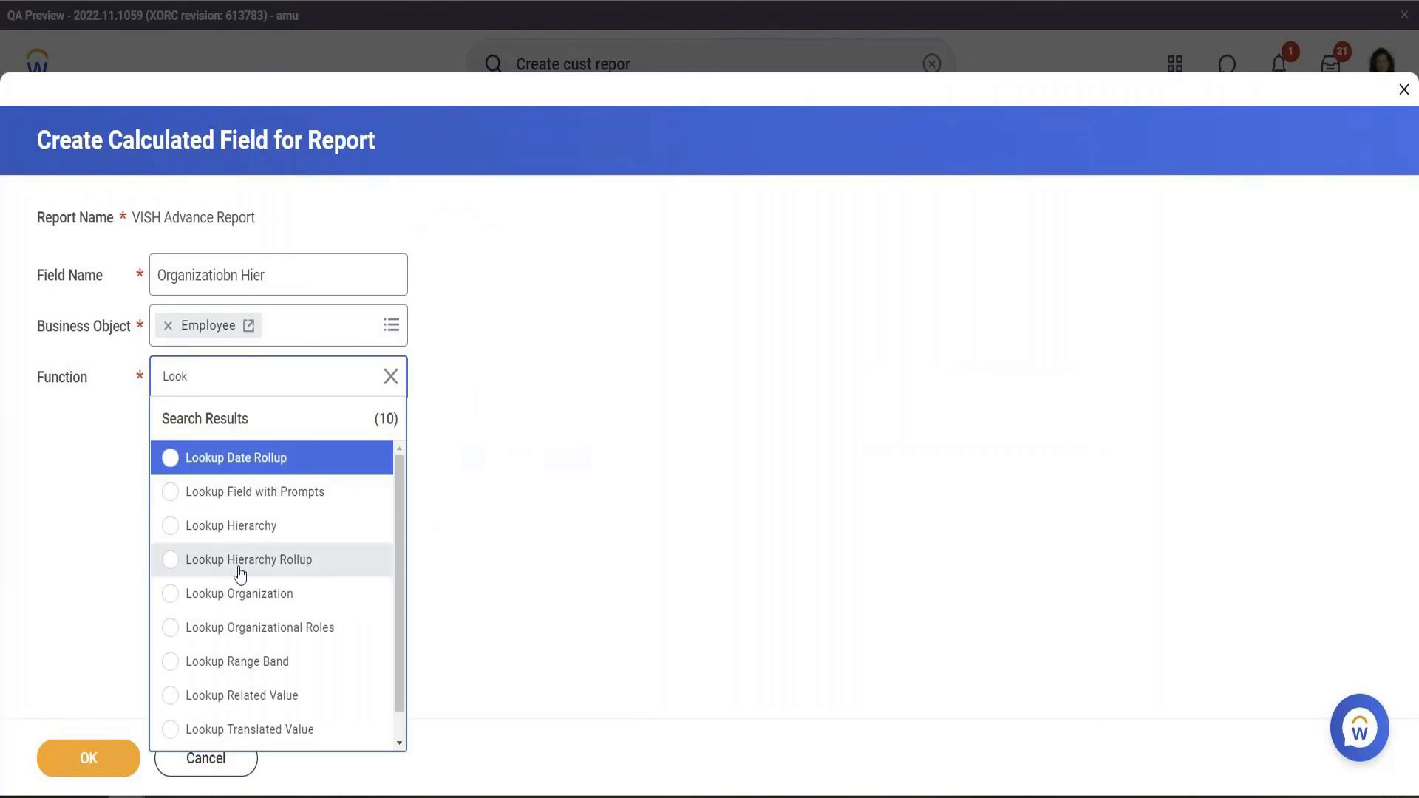
click(251, 527)
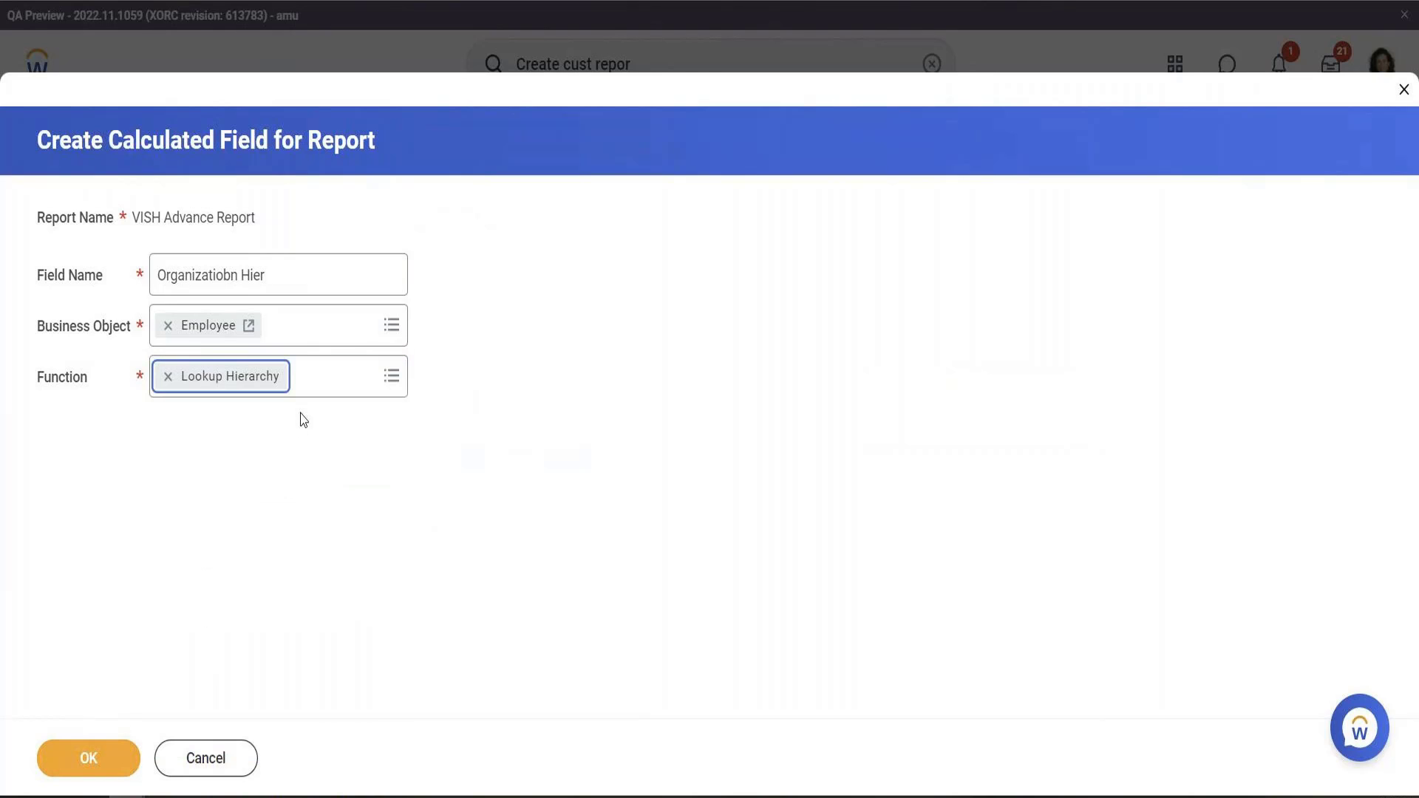
click(125, 765)
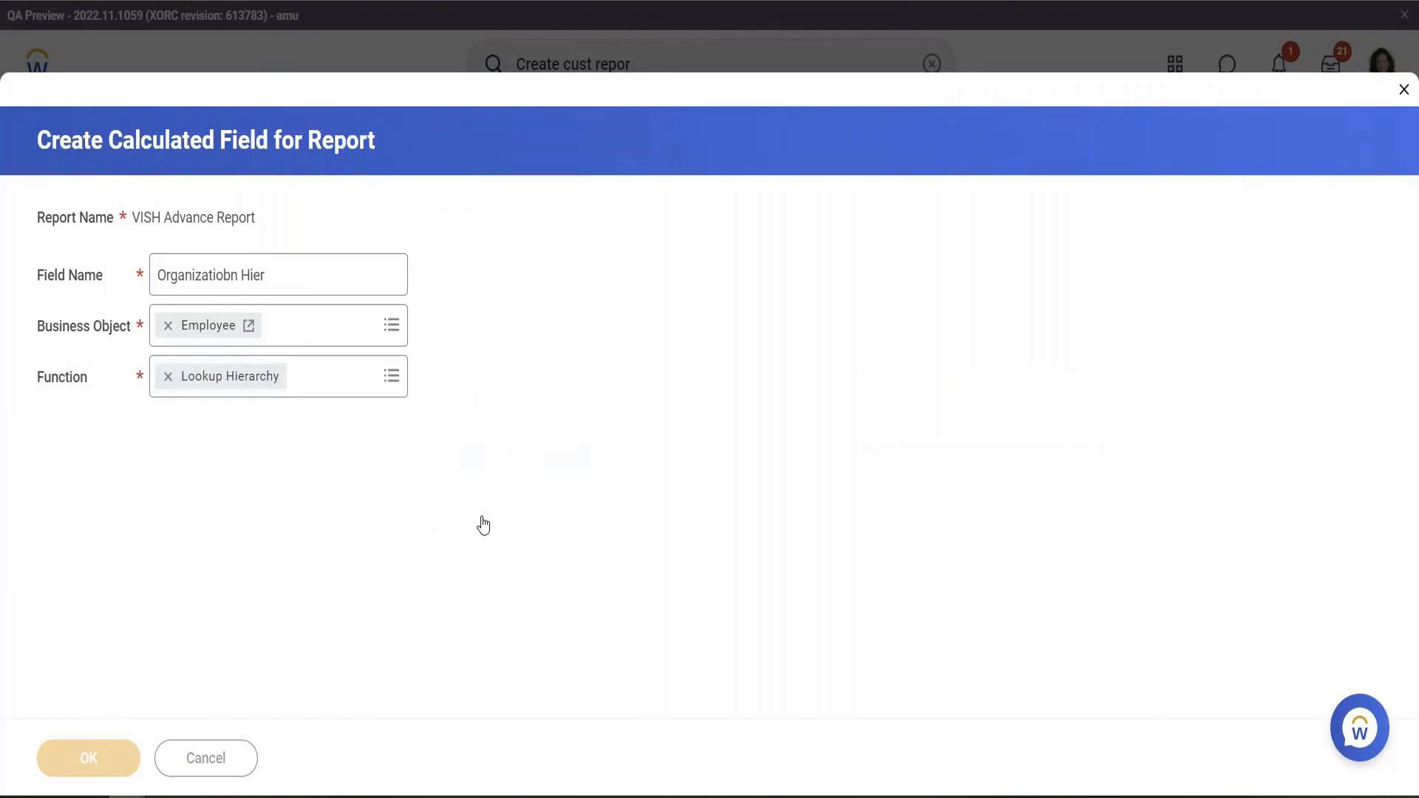
Step: Set the calculated field's source field to Supervisory Organization and its hierarchy type to Supervisory
click(359, 463)
text(Super)
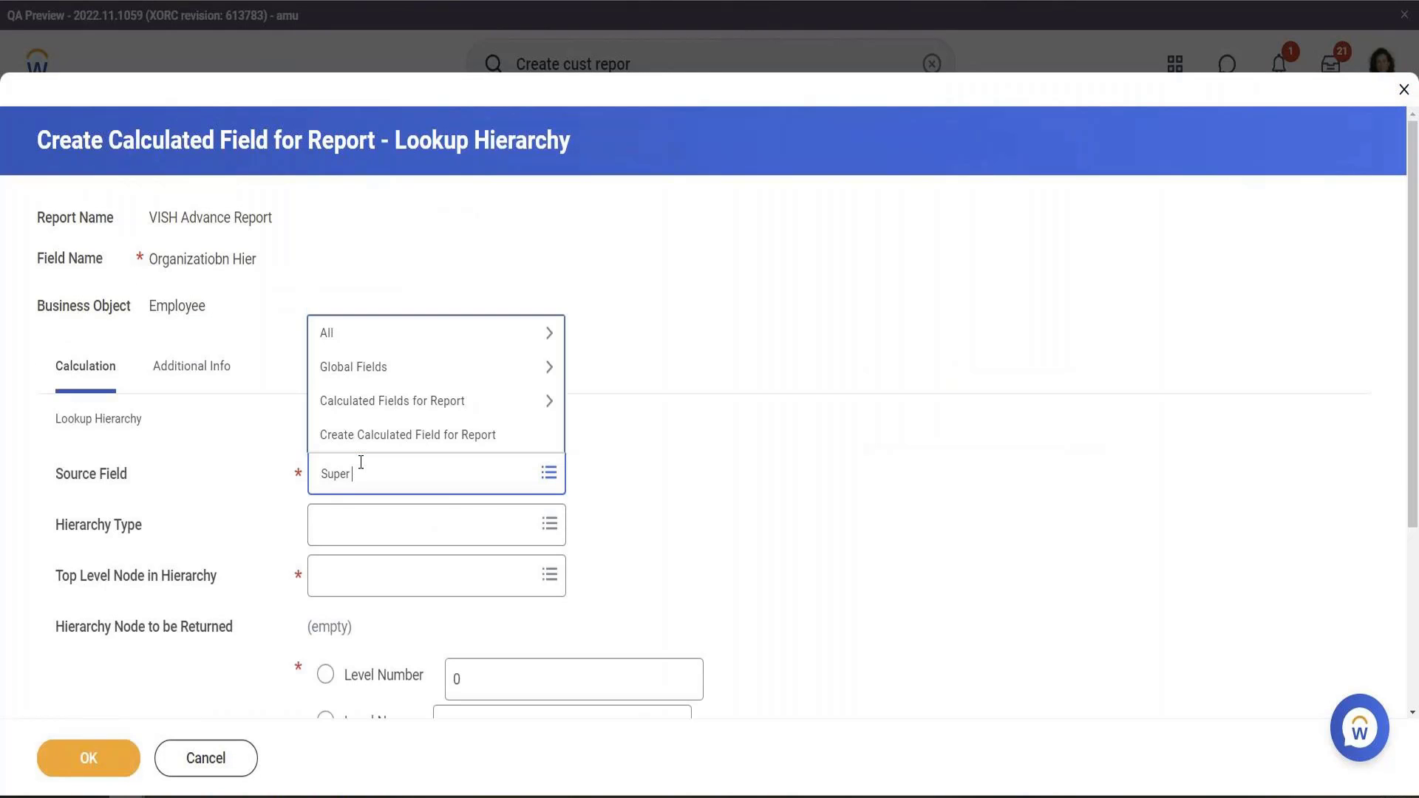
key(Return)
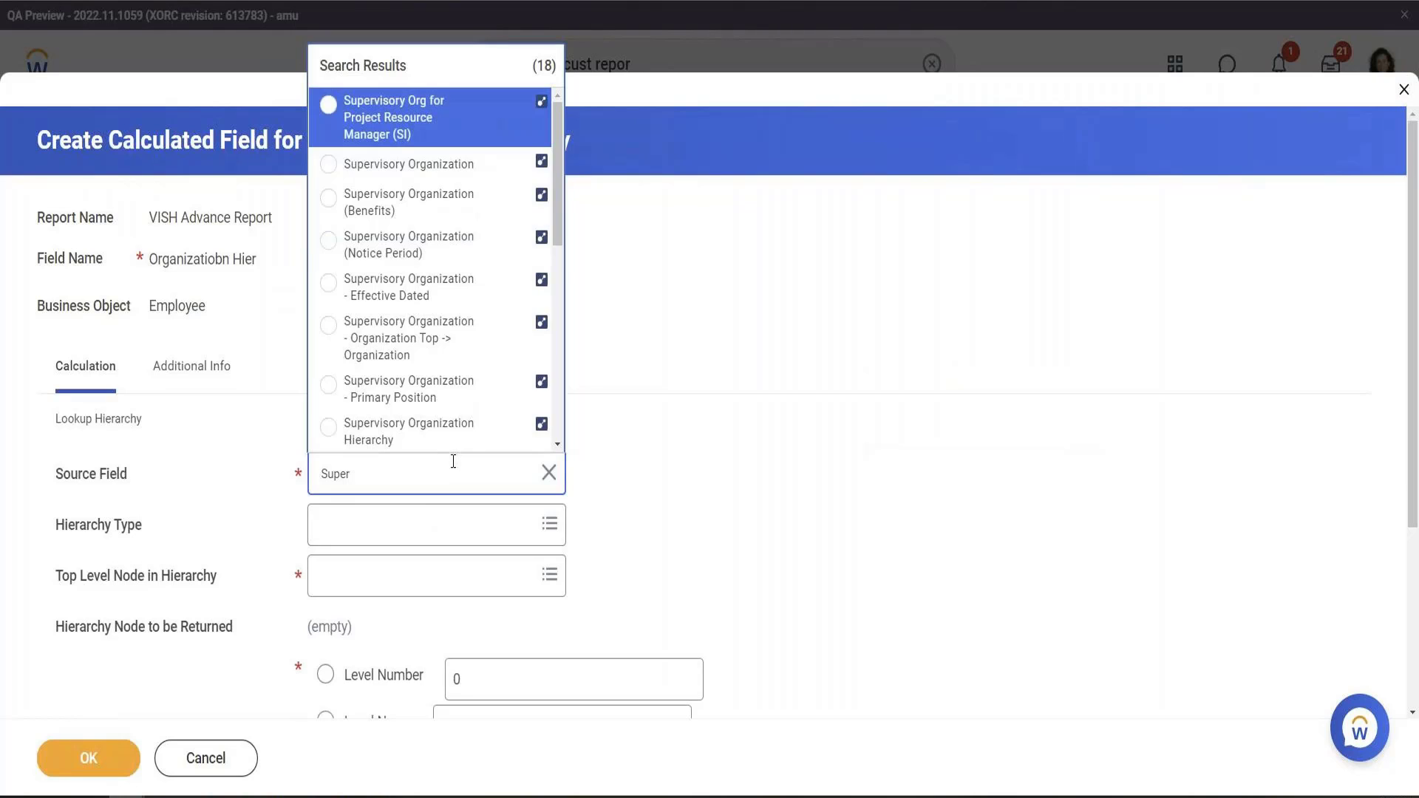
click(436, 168)
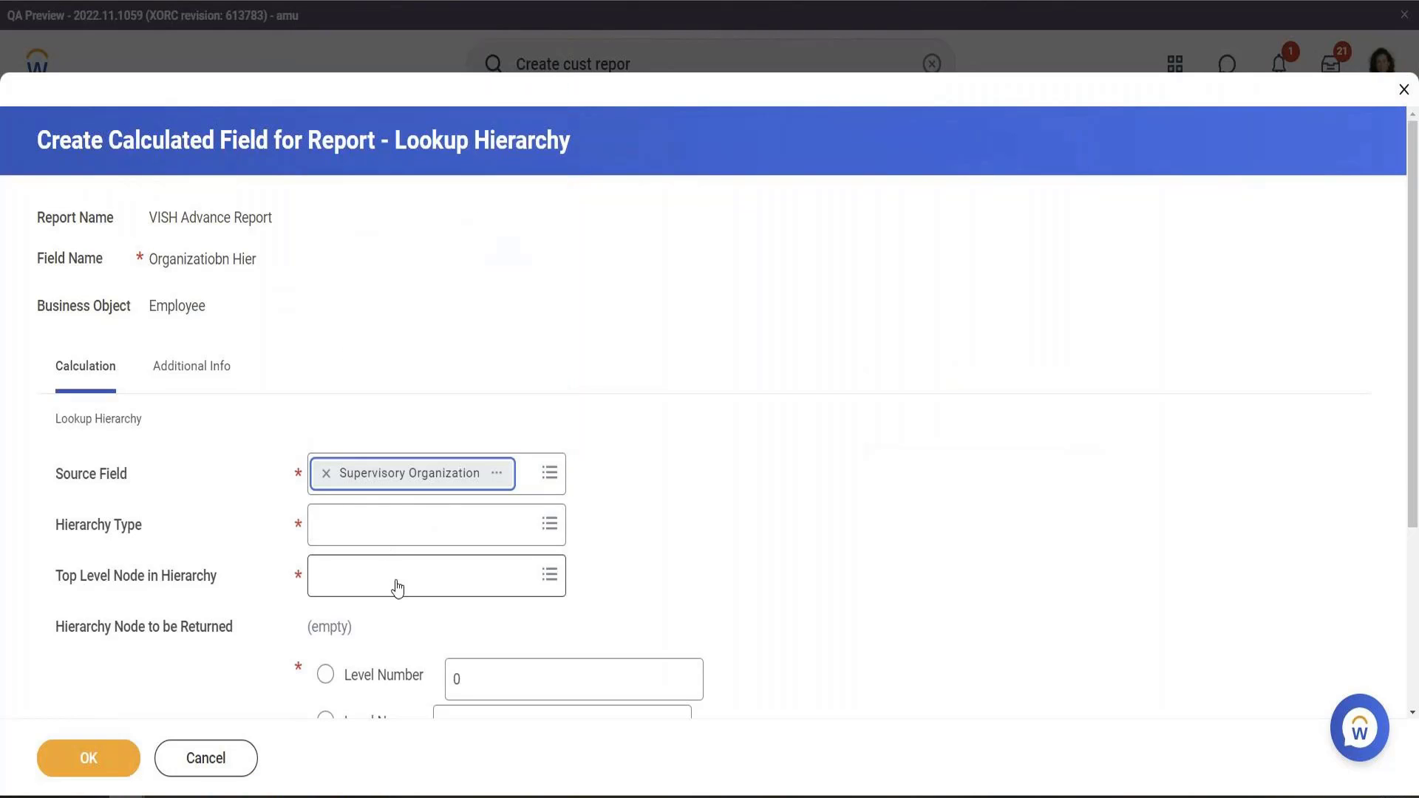
click(397, 524)
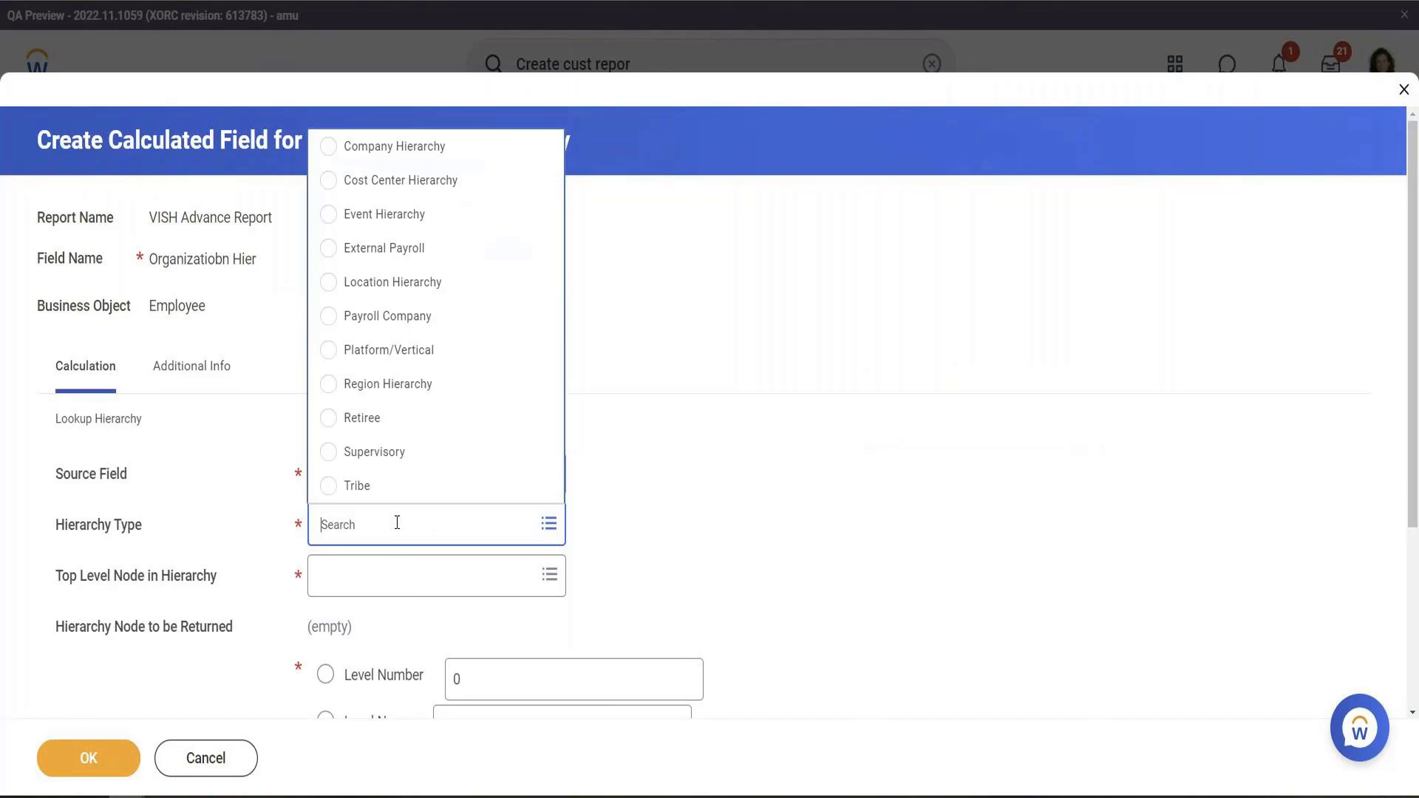
click(392, 455)
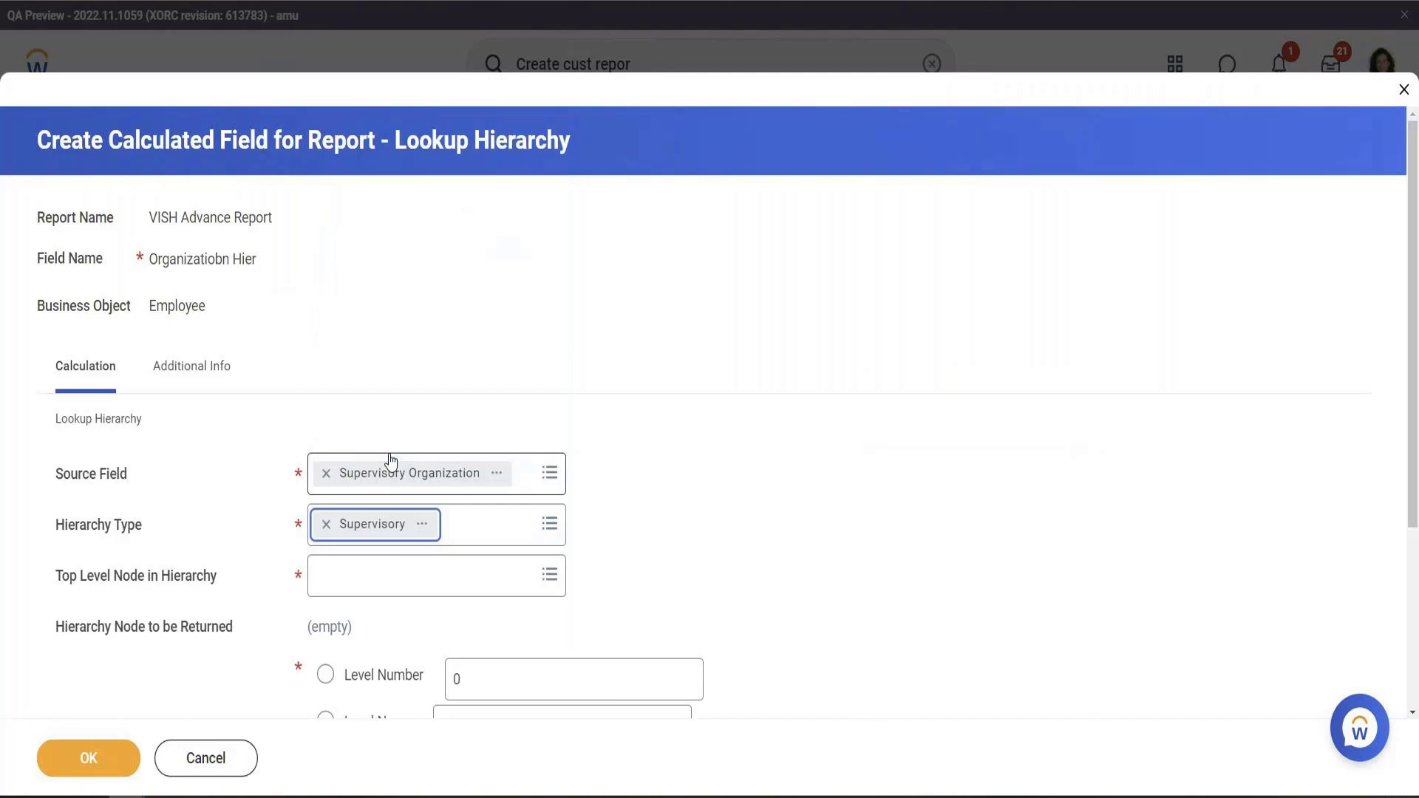
Step: Set the top level node to Alma Mater University, return level number 1, and save the calculated field
scroll(738, 481, down, 2)
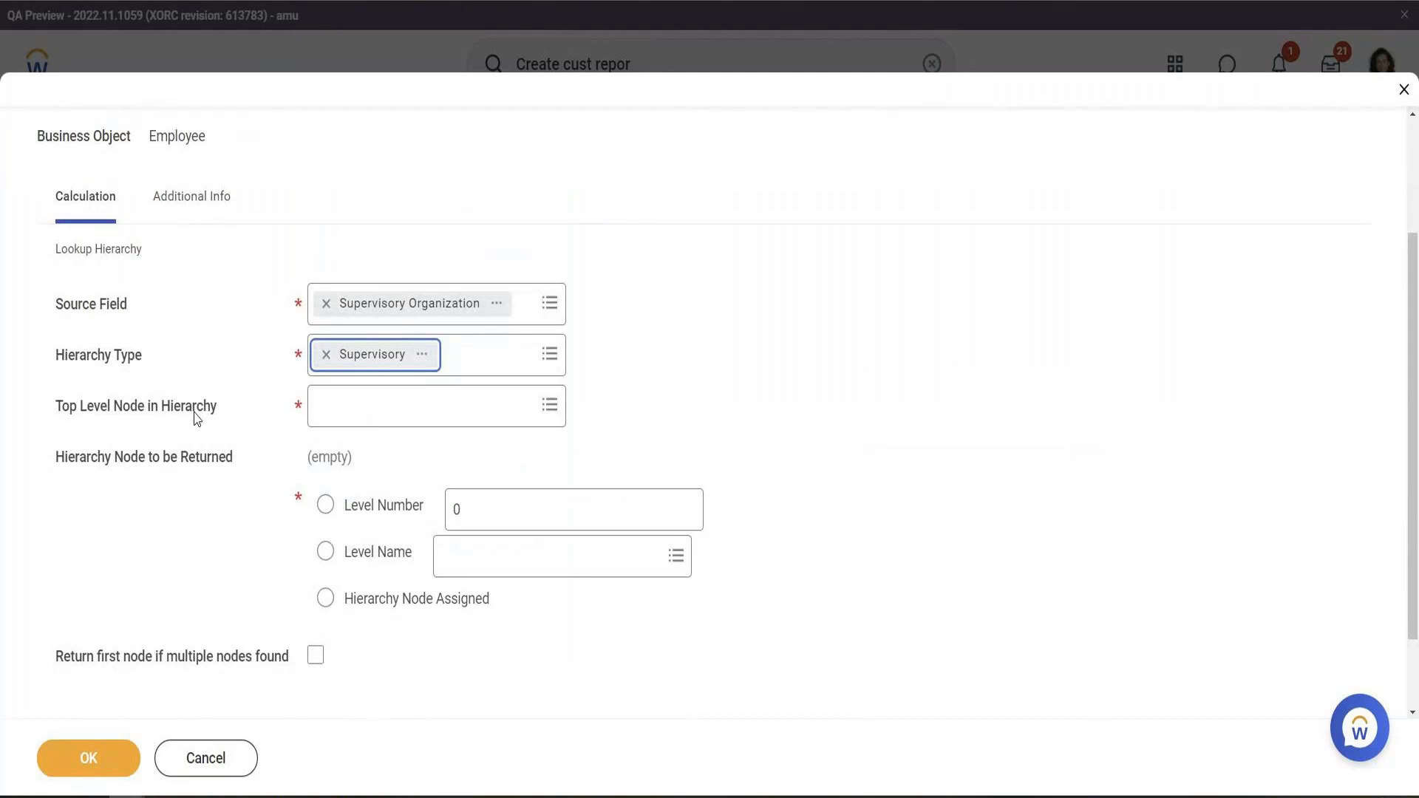
click(373, 414)
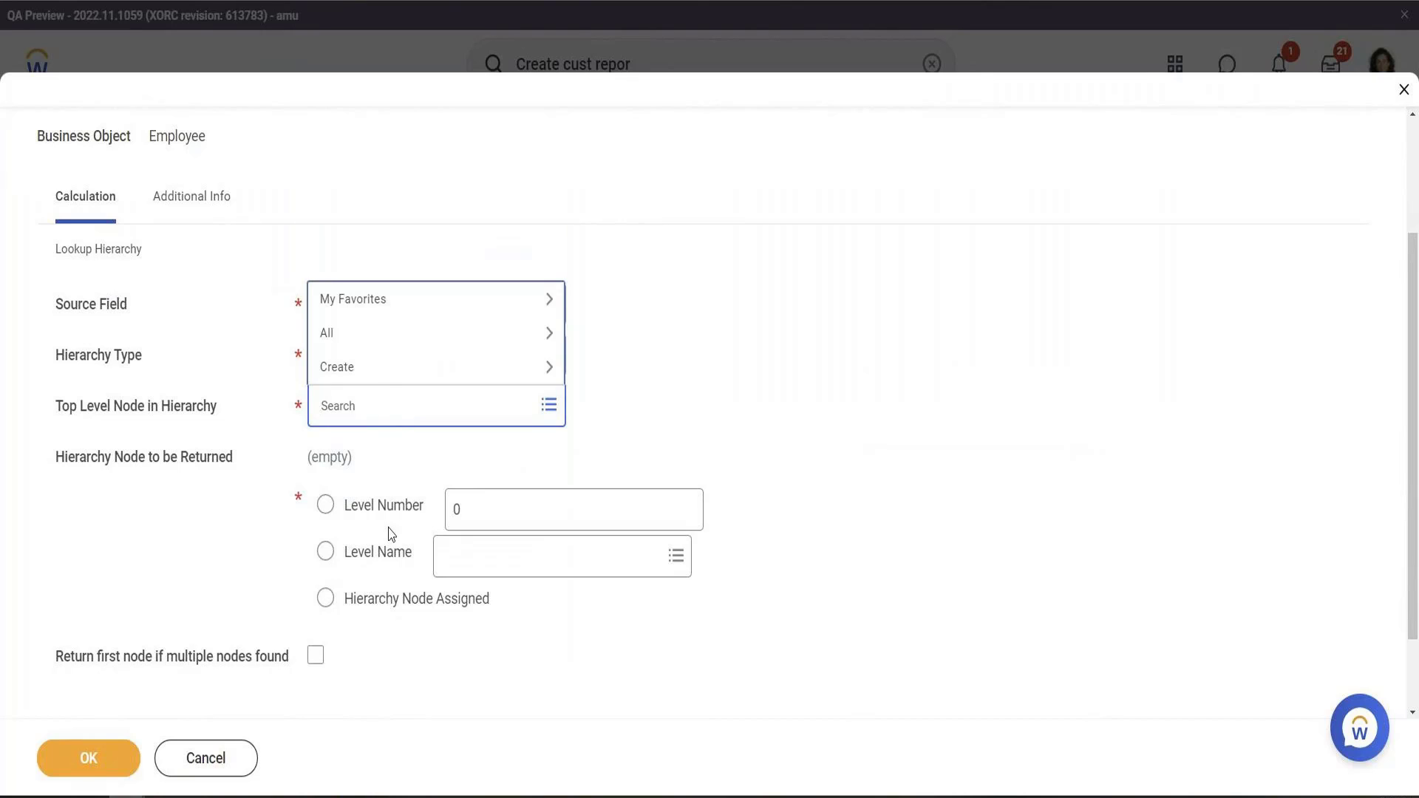
click(377, 334)
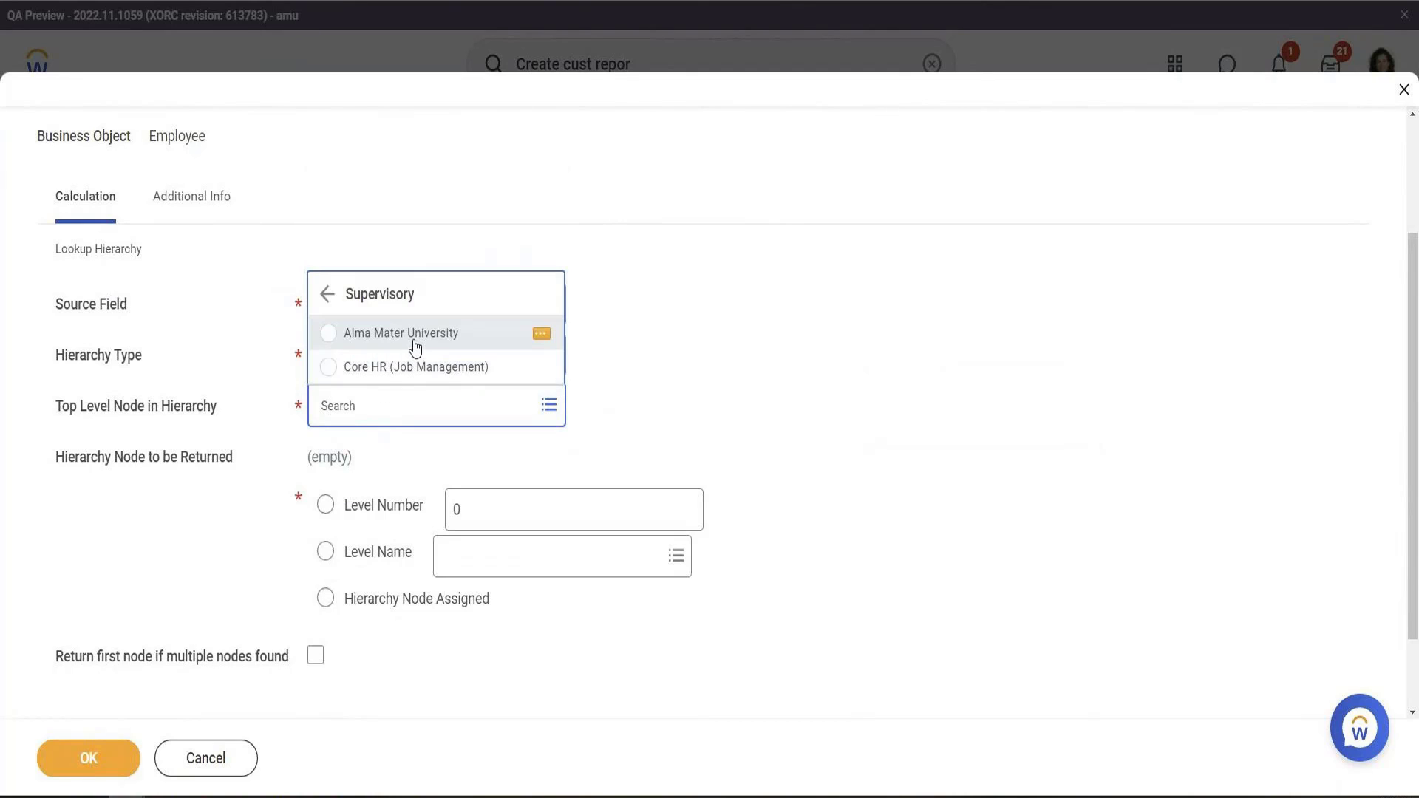
click(412, 337)
click(500, 509)
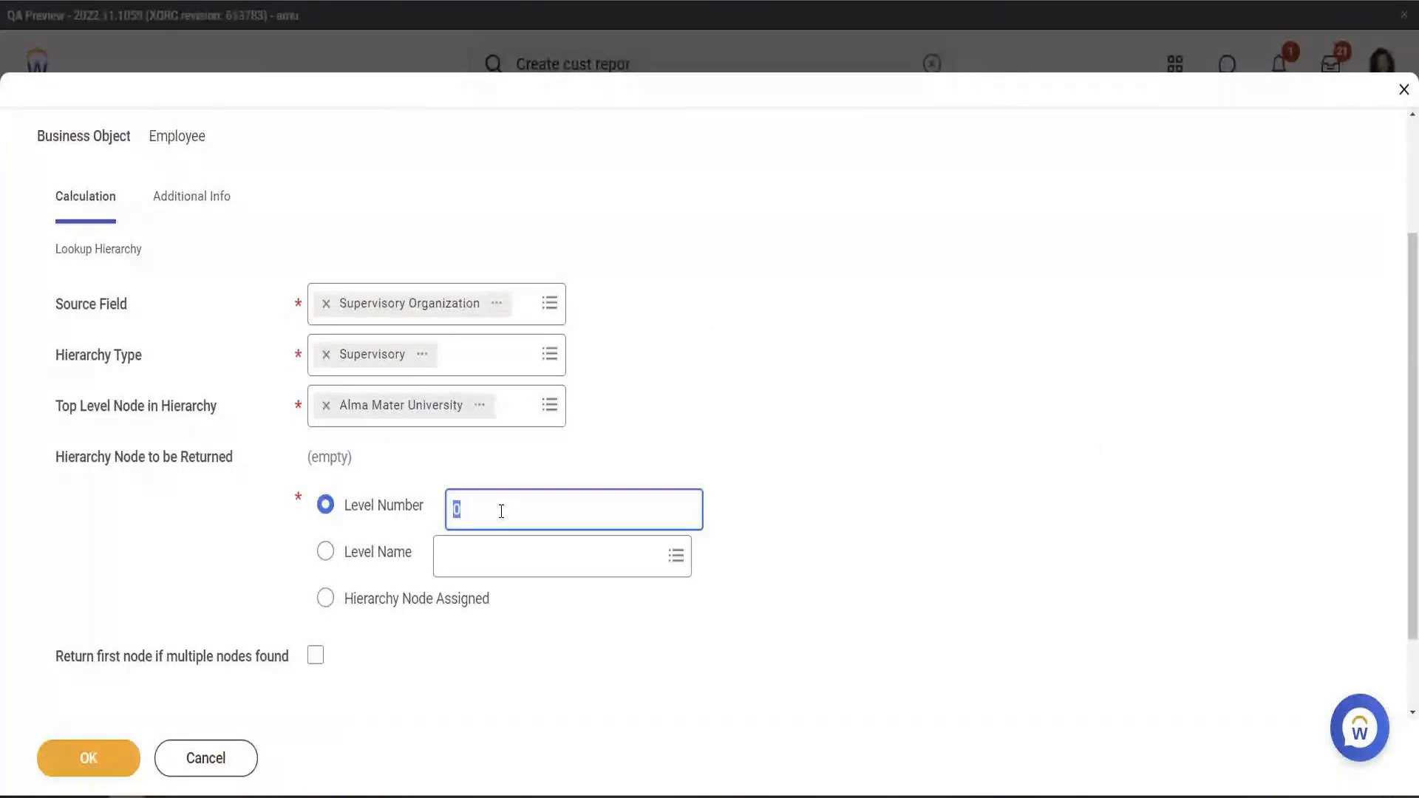
text(1)
click(118, 769)
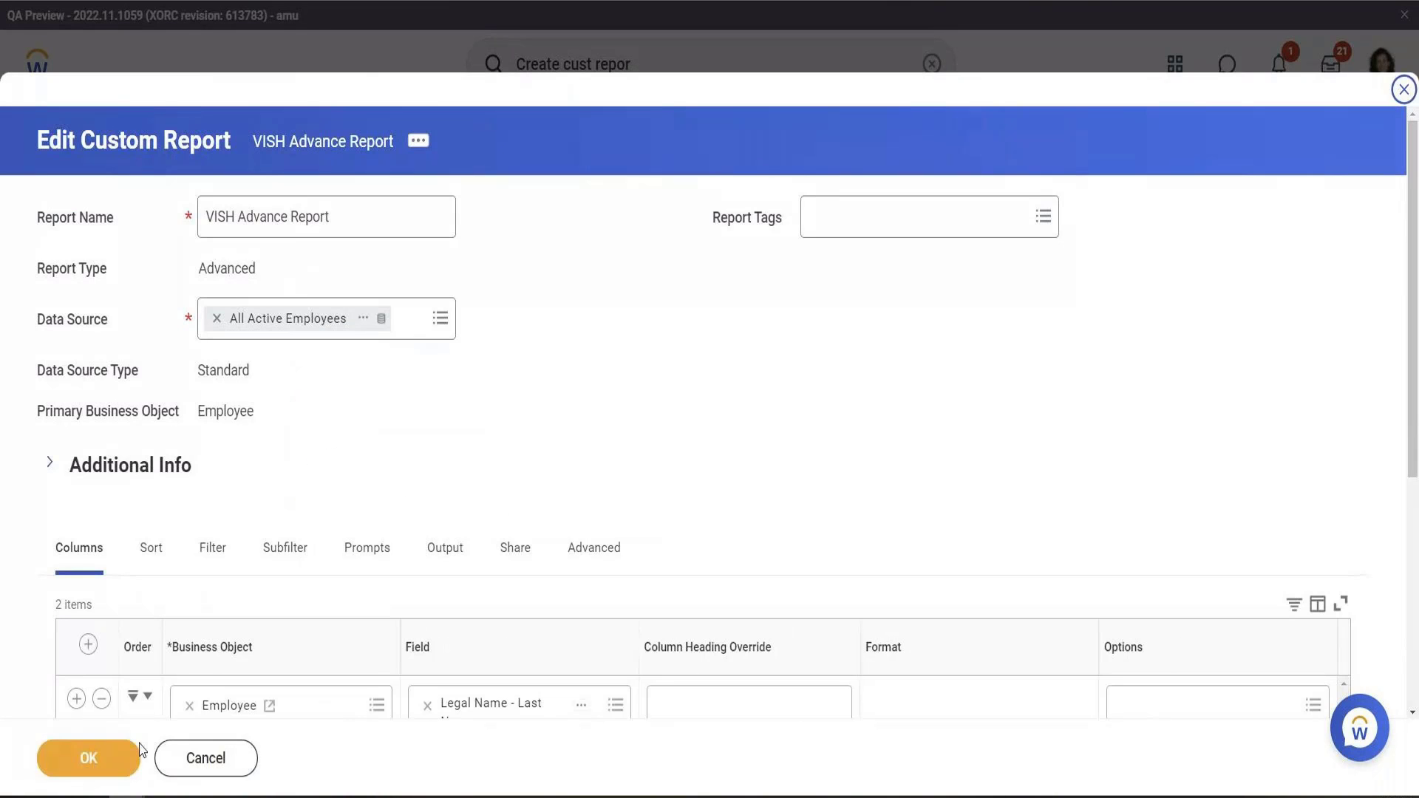
Step: Save the VISH Advance Report definition, run the report, and examine the hierarchy column
click(108, 767)
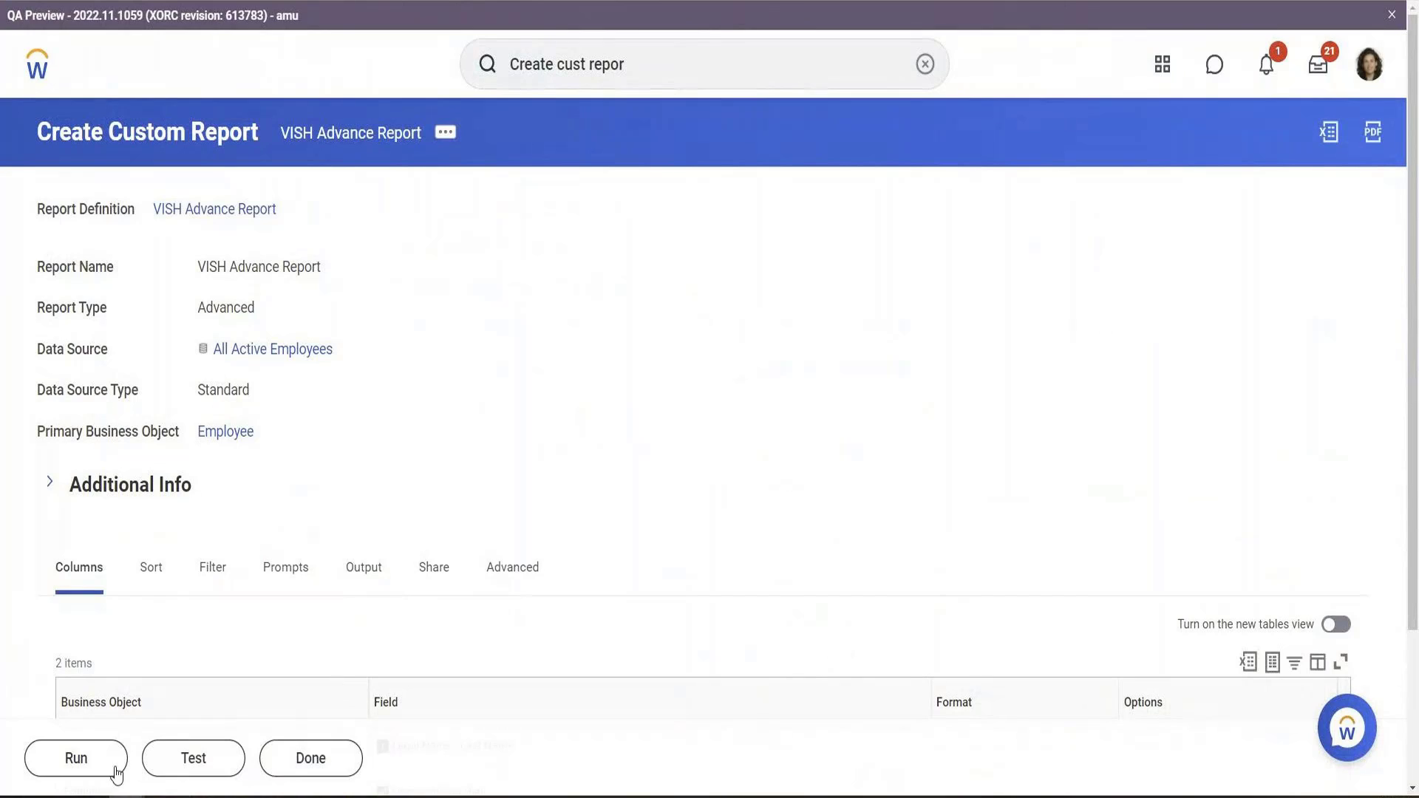
click(113, 762)
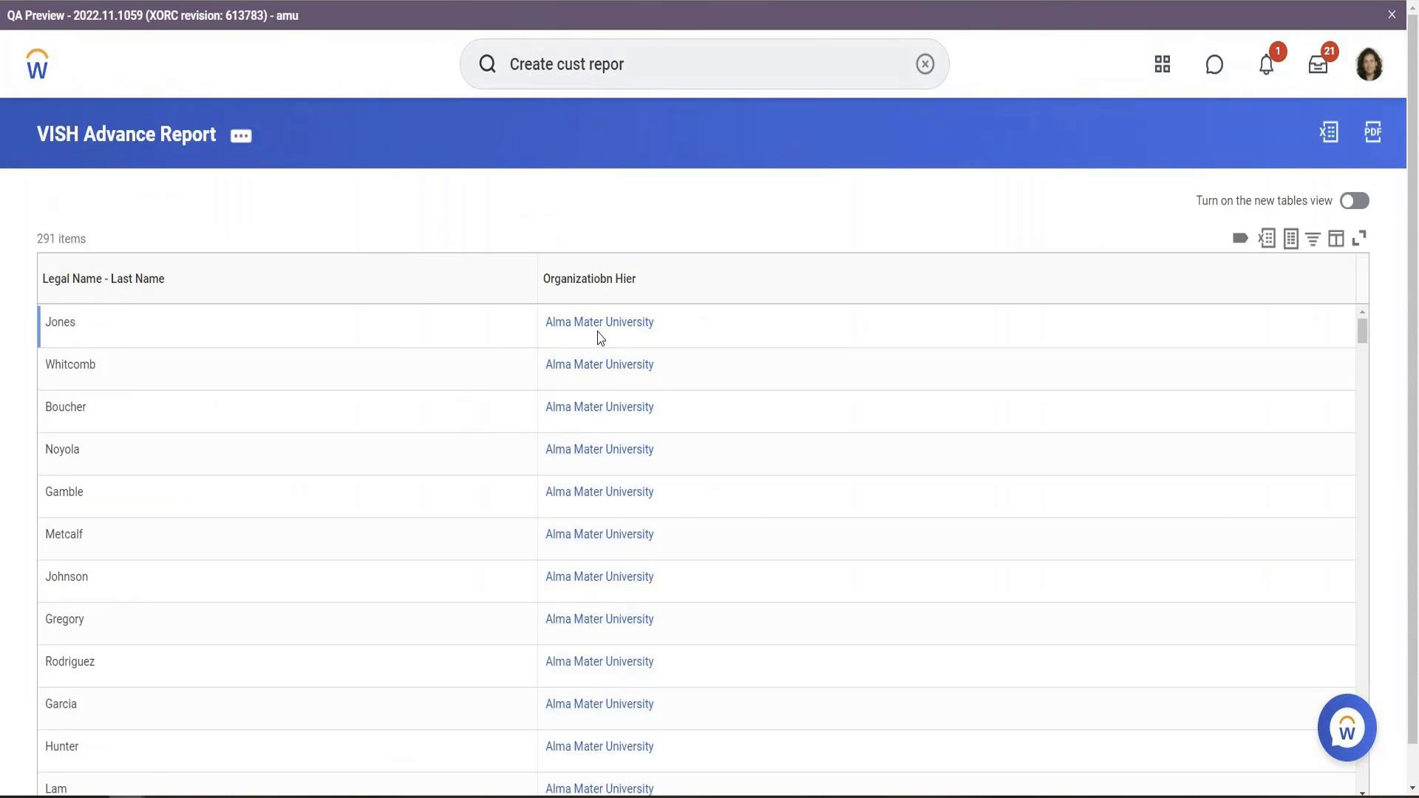
mouse_move(582, 334)
Step: Edit the report's Organizatiobn Hier calculated field to return level number 2 and save it
click(241, 136)
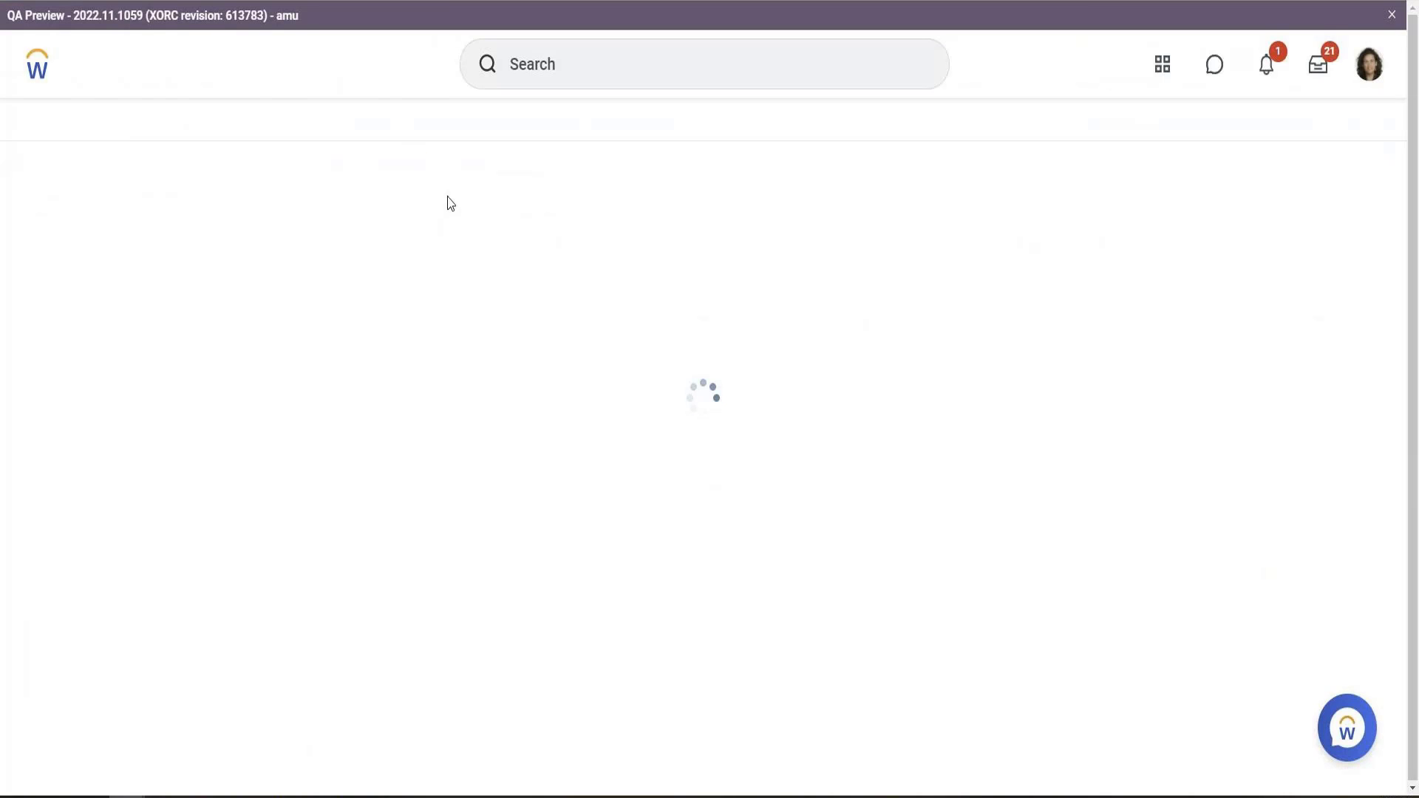
scroll(530, 632, down, 1)
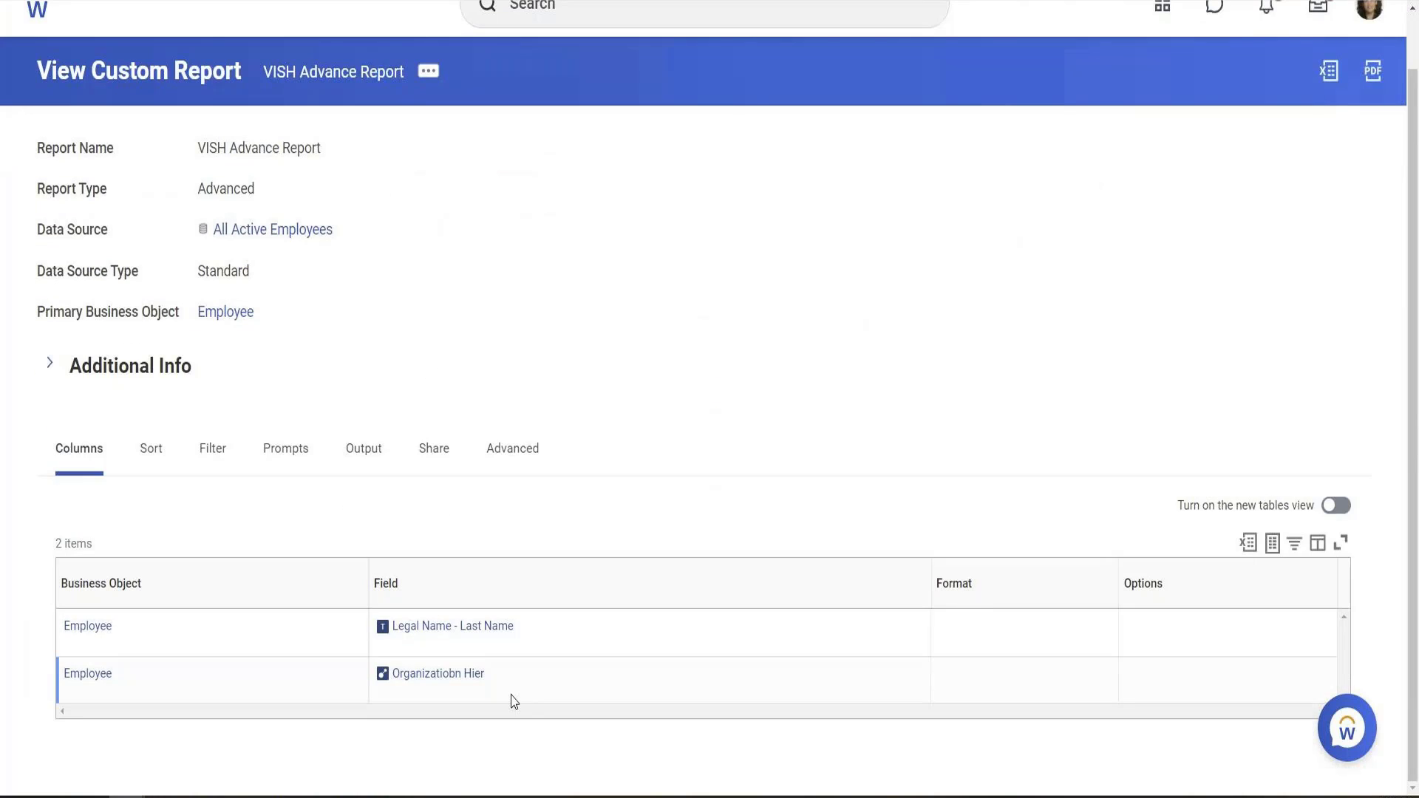
click(498, 674)
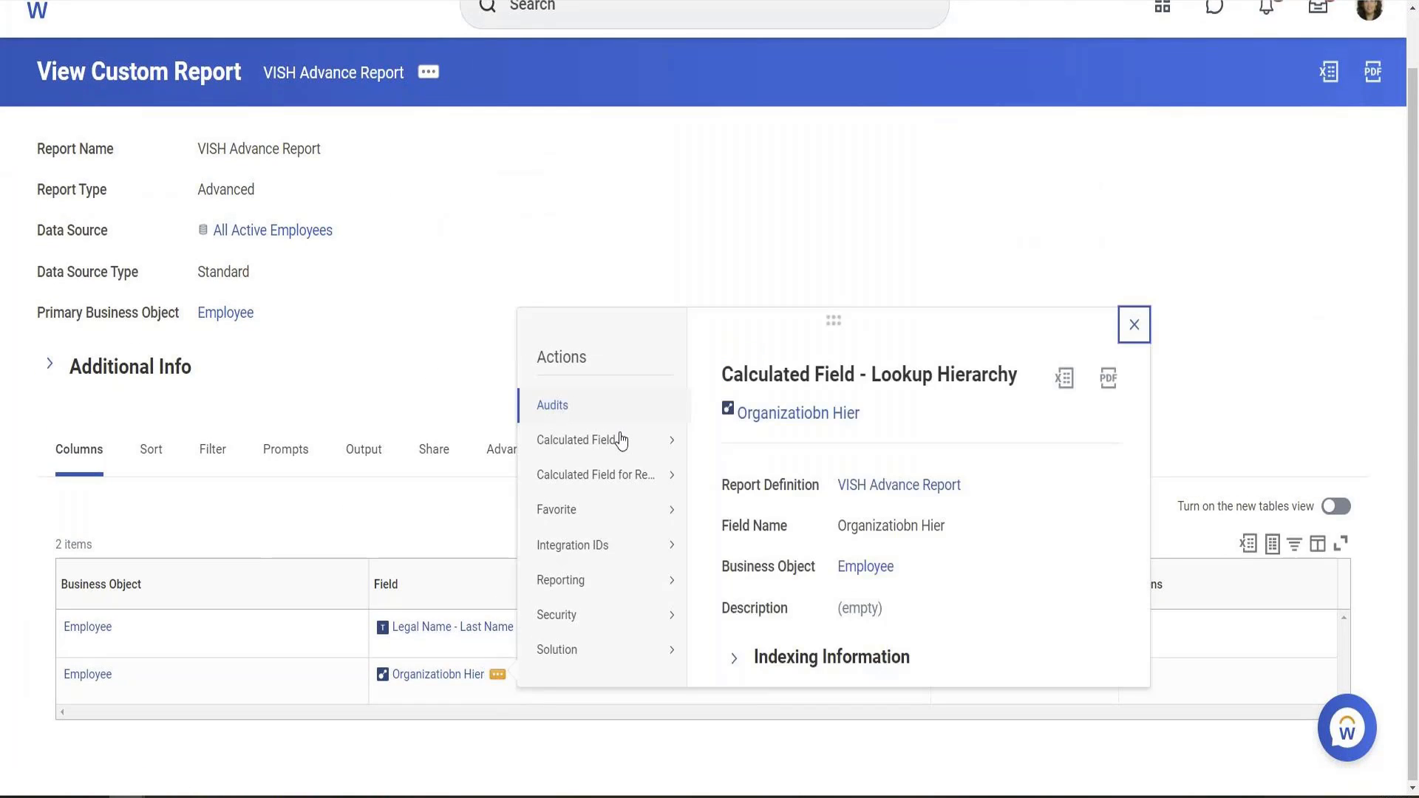
mouse_move(658, 474)
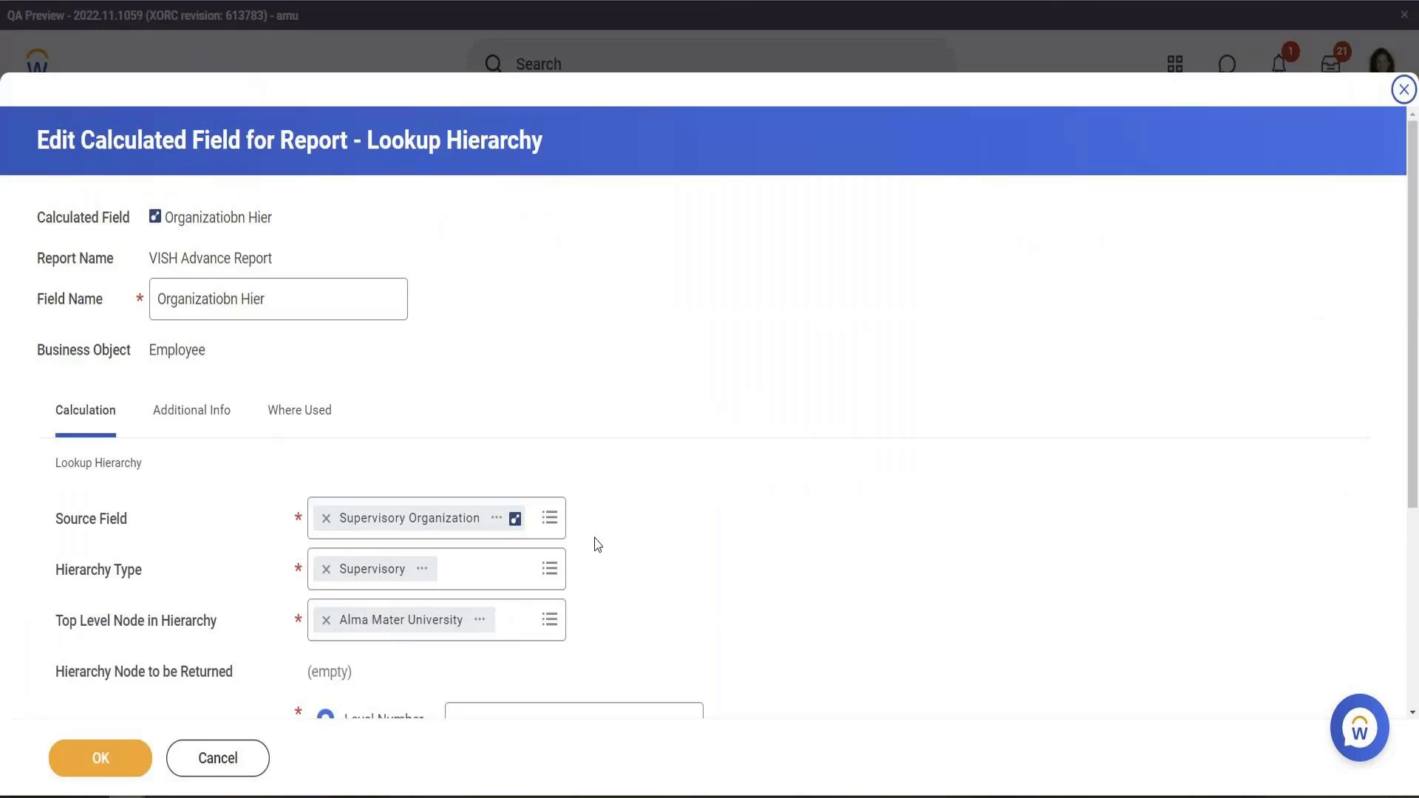
scroll(596, 545, down, 5)
click(140, 755)
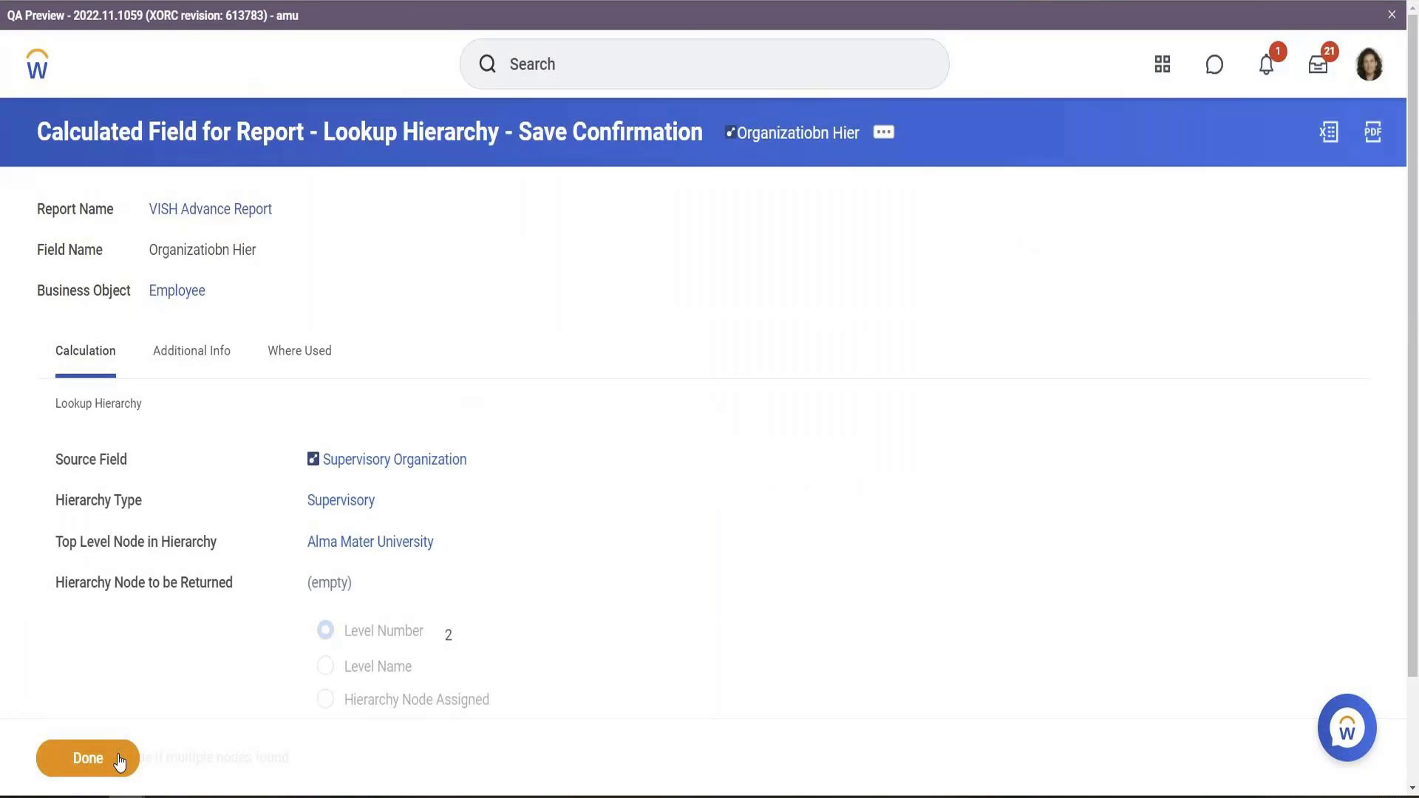
click(118, 759)
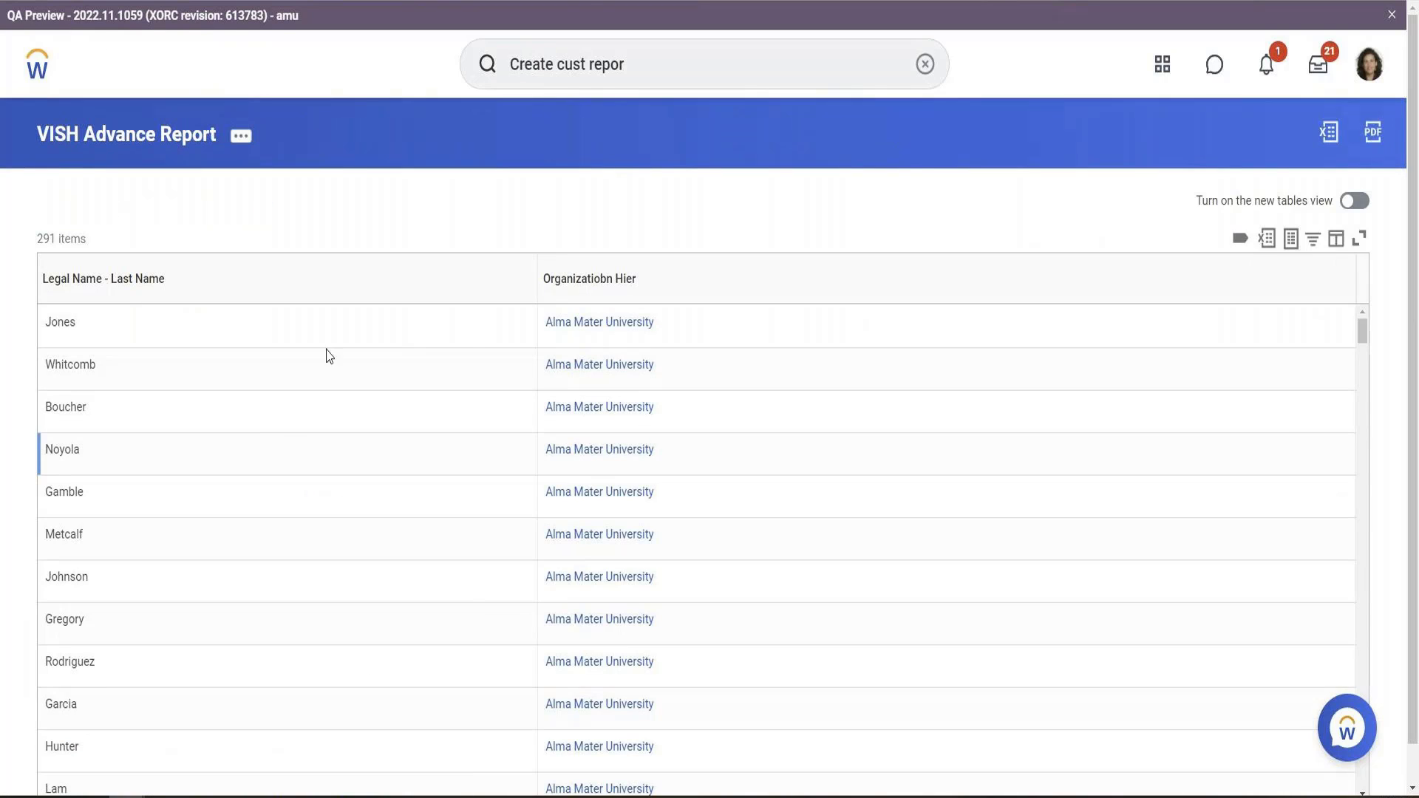
Step: Refresh the VISH Advance Report and search for the first listed employee's last name, opening the Vice President's worker profile
key(F5)
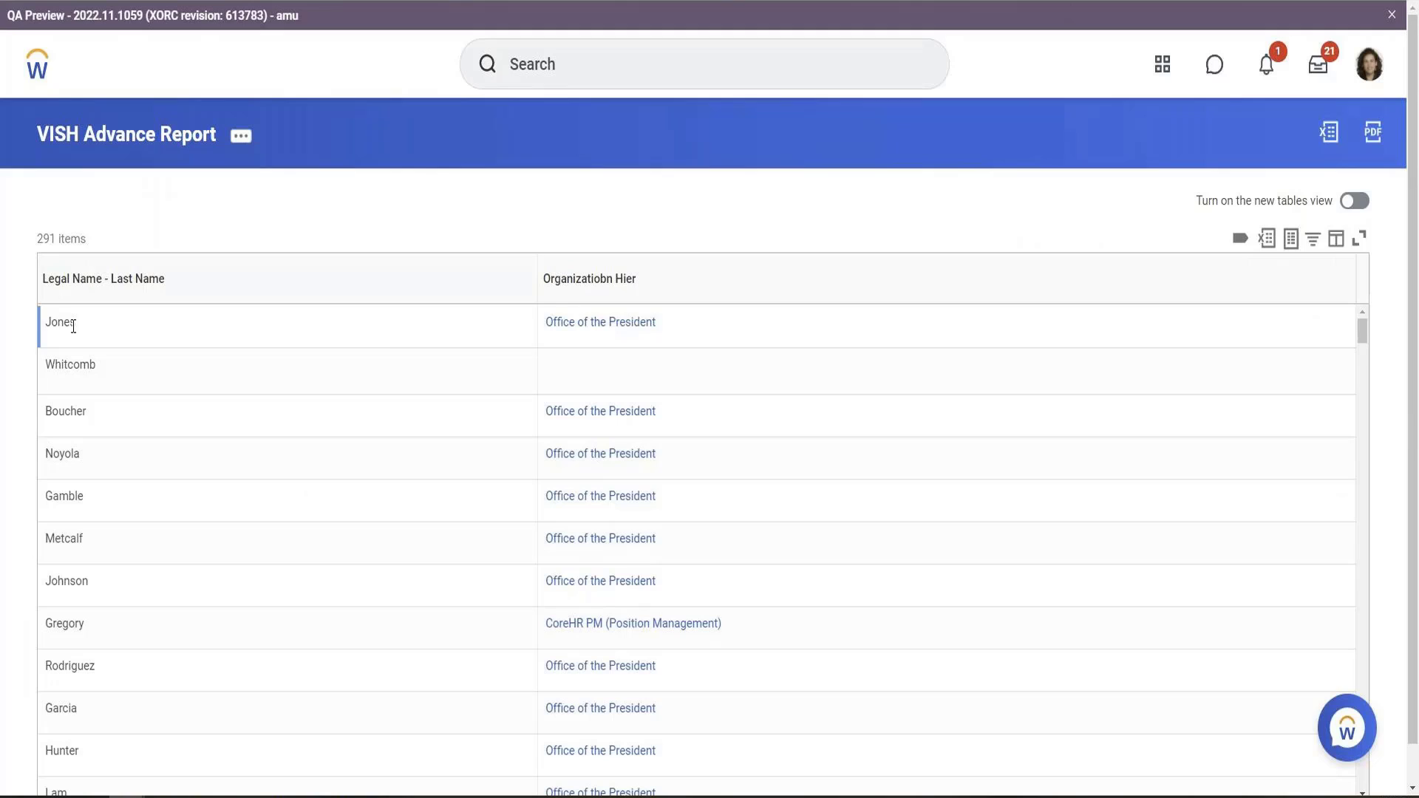
double_click(73, 326)
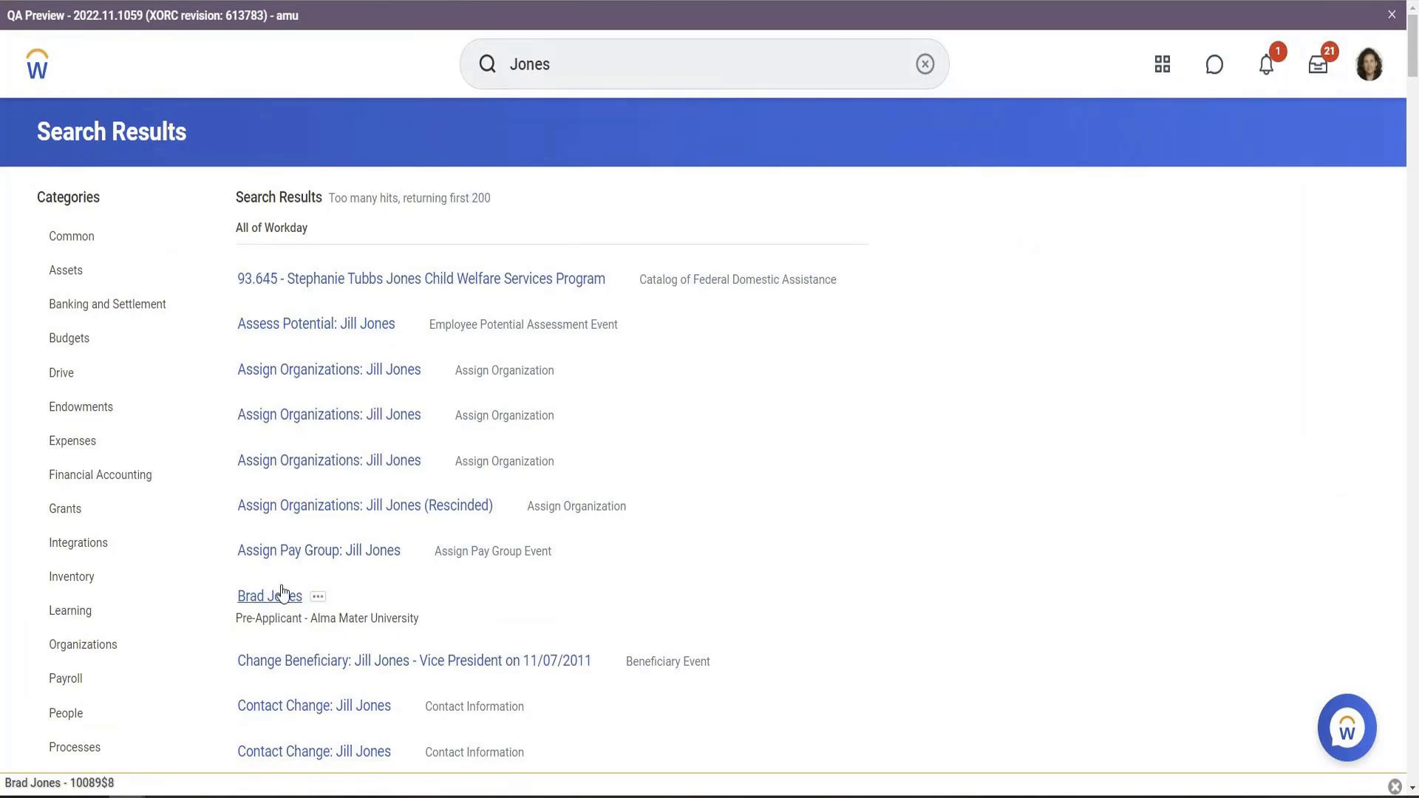
scroll(357, 575, down, 10)
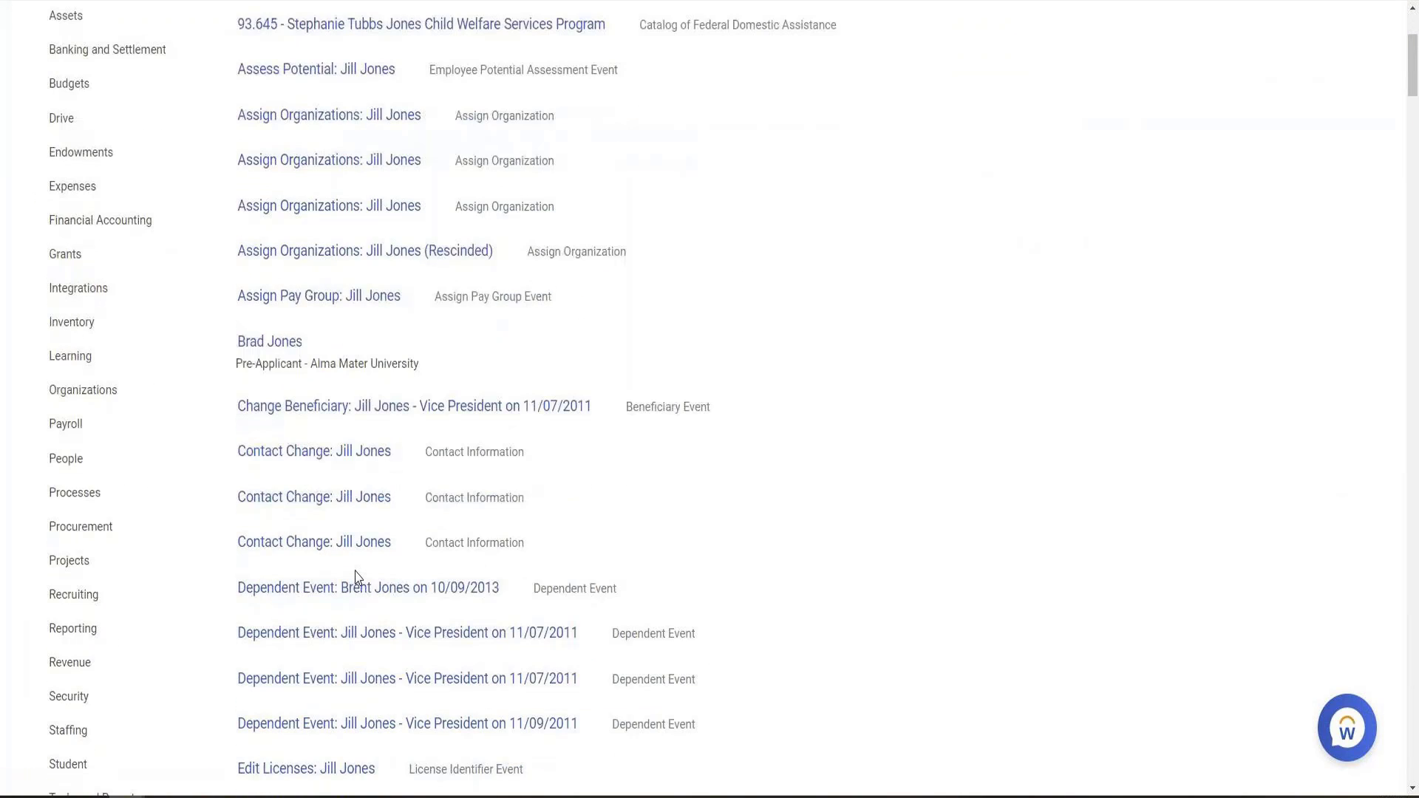
scroll(357, 584, down, 9)
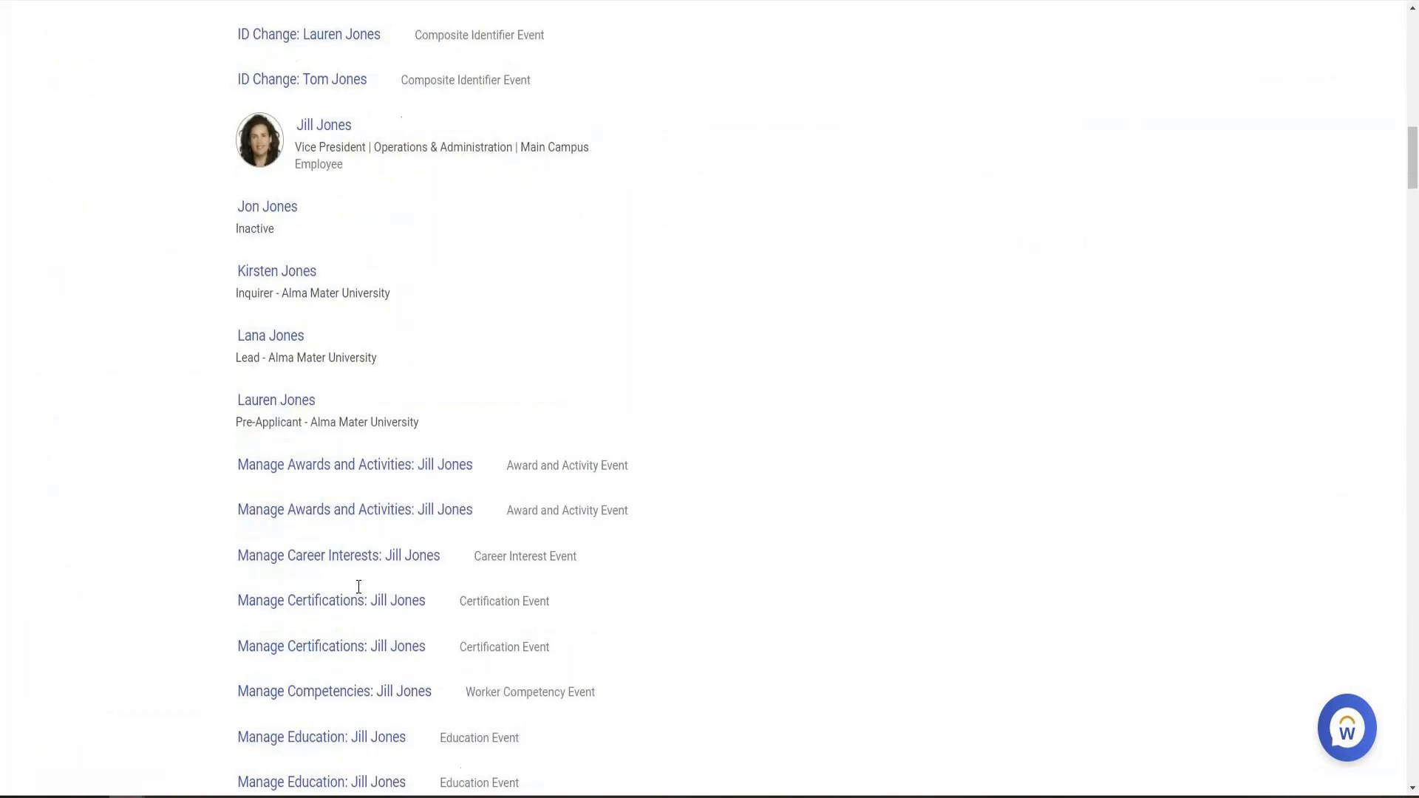
scroll(361, 592, up, 2)
scroll(360, 591, up, 1)
click(328, 380)
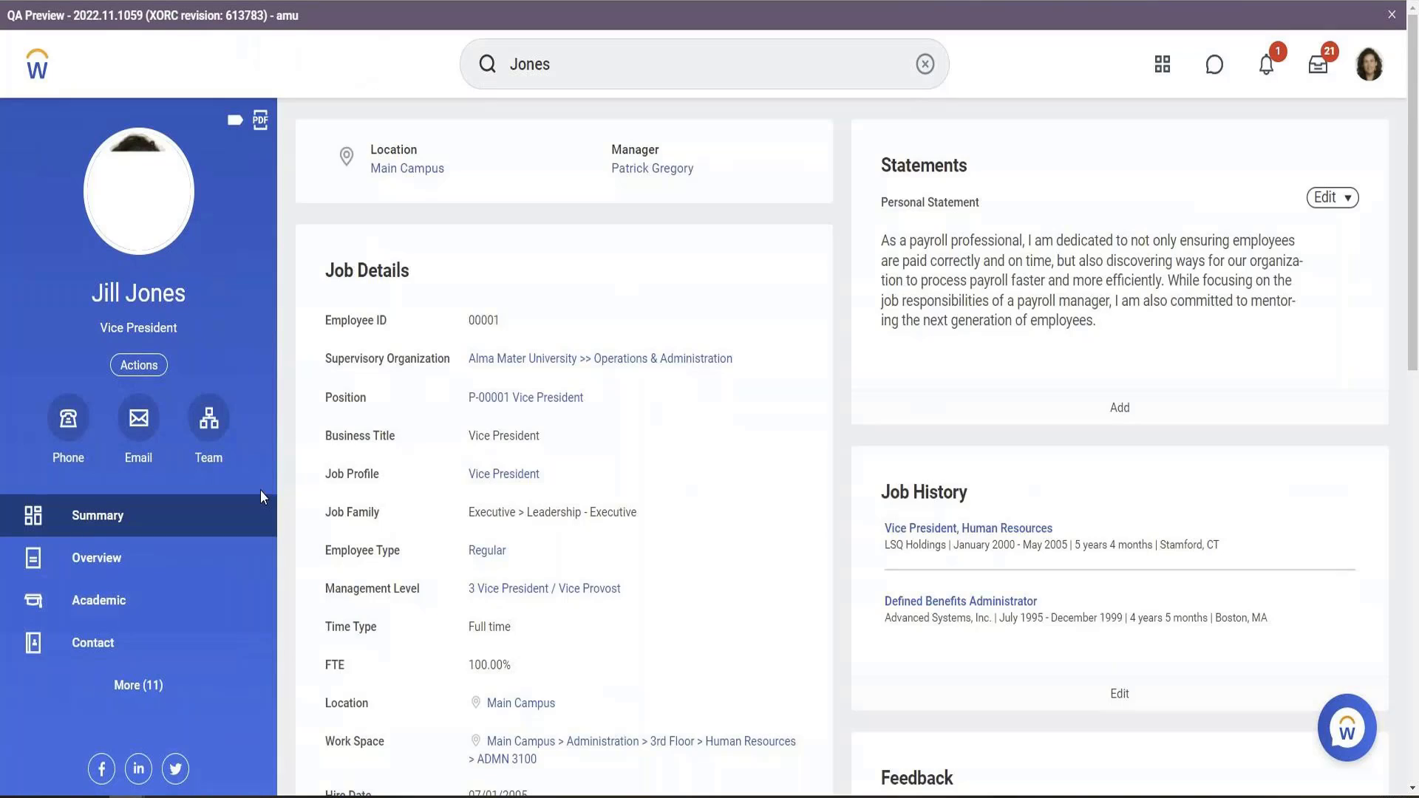
Step: Open the Organizations list in the worker profile's Overview and examine the Vice President's organization memberships
click(138, 671)
scroll(135, 635, down, 3)
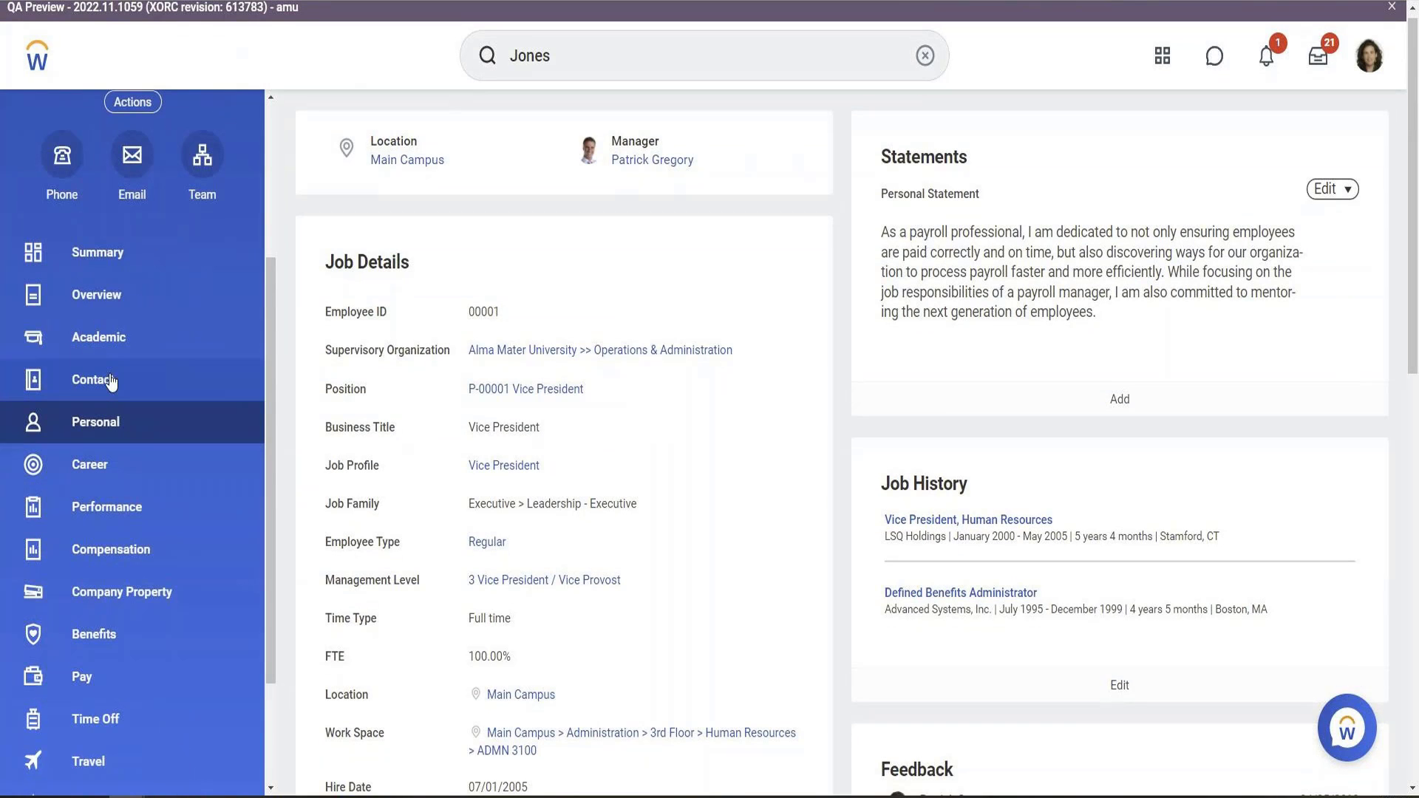
scroll(126, 380, down, 3)
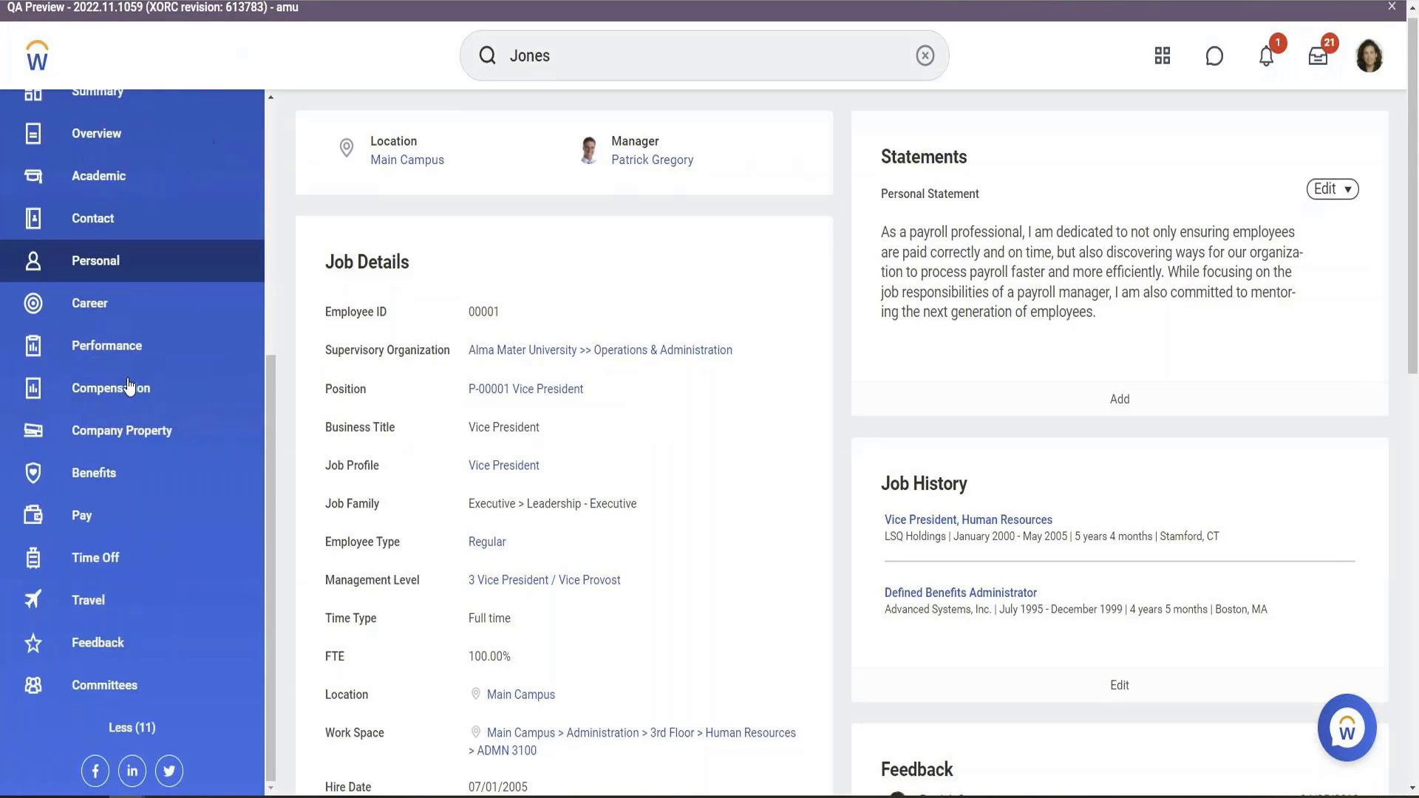
scroll(126, 443, up, 5)
click(110, 387)
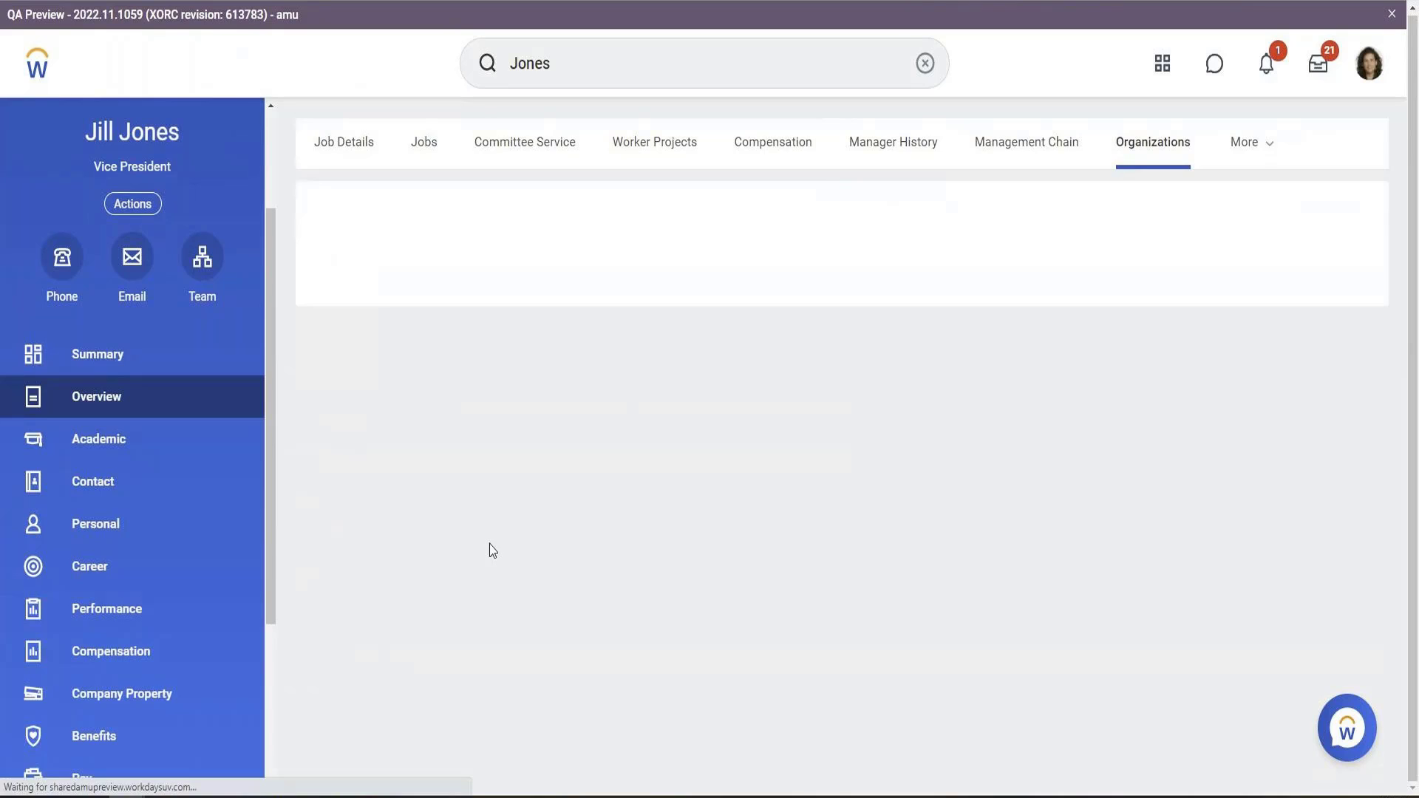
scroll(739, 392, down, 5)
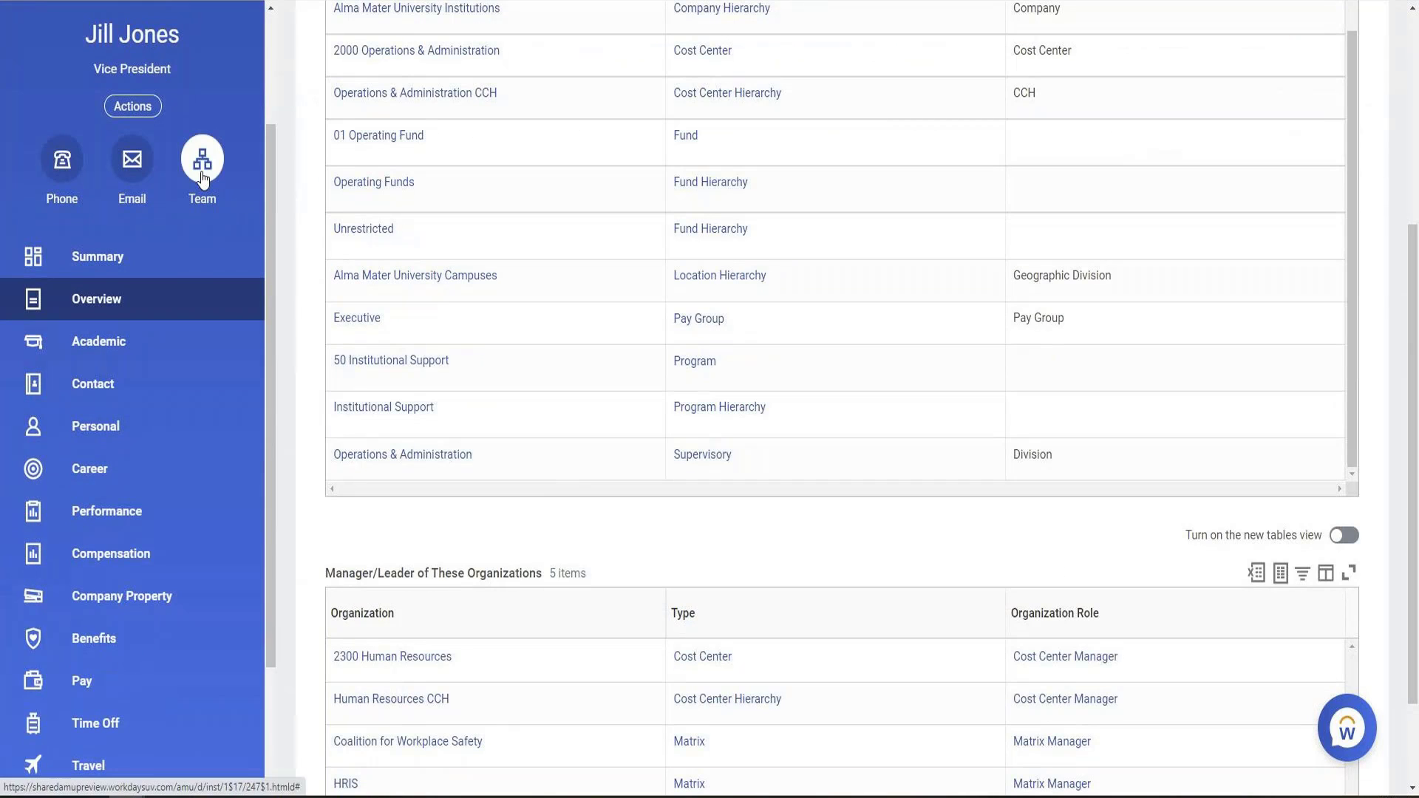
Step: Open the Vice President's team org chart and examine the levels from the President down to the Manager, Public Safety's team
click(203, 180)
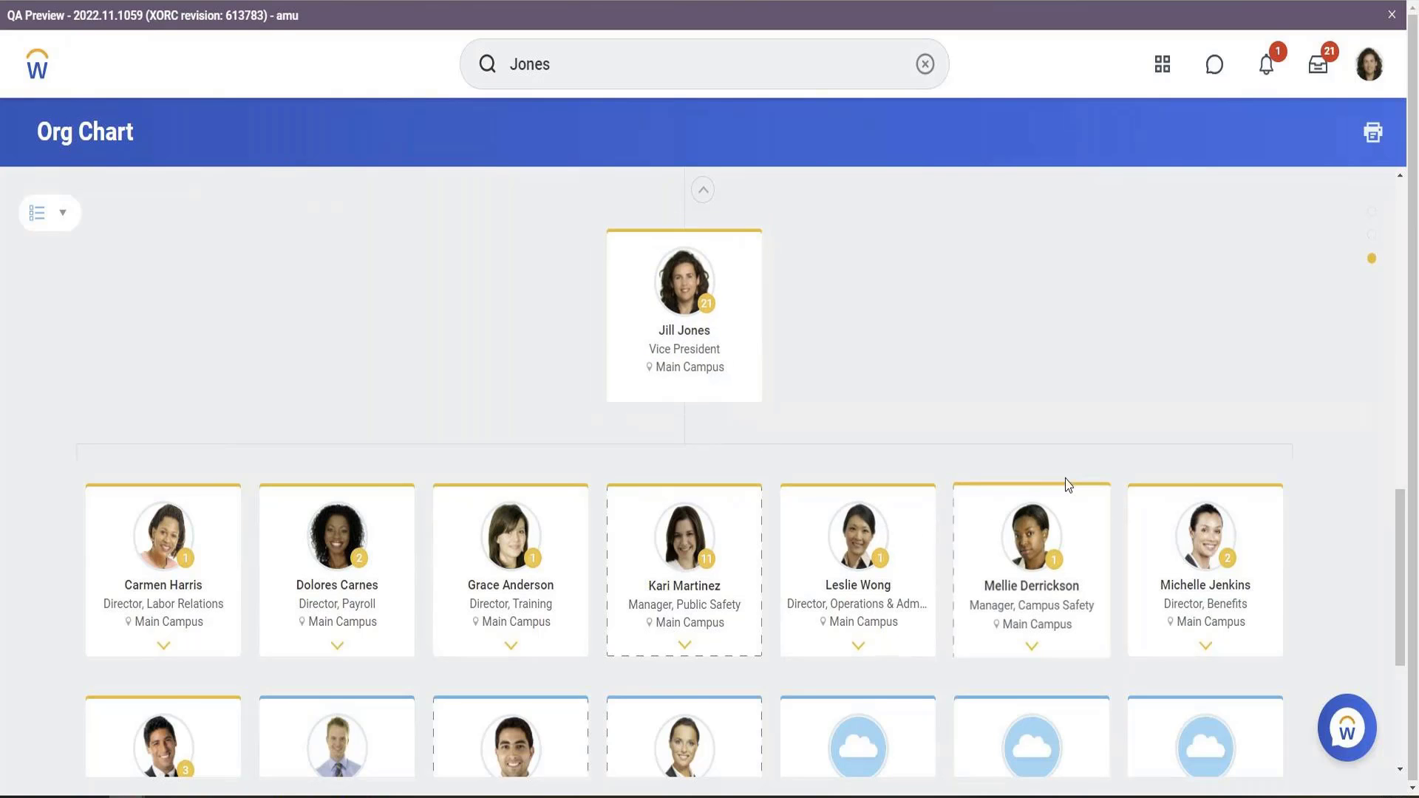
scroll(1068, 484, down, 5)
scroll(1068, 484, up, 3)
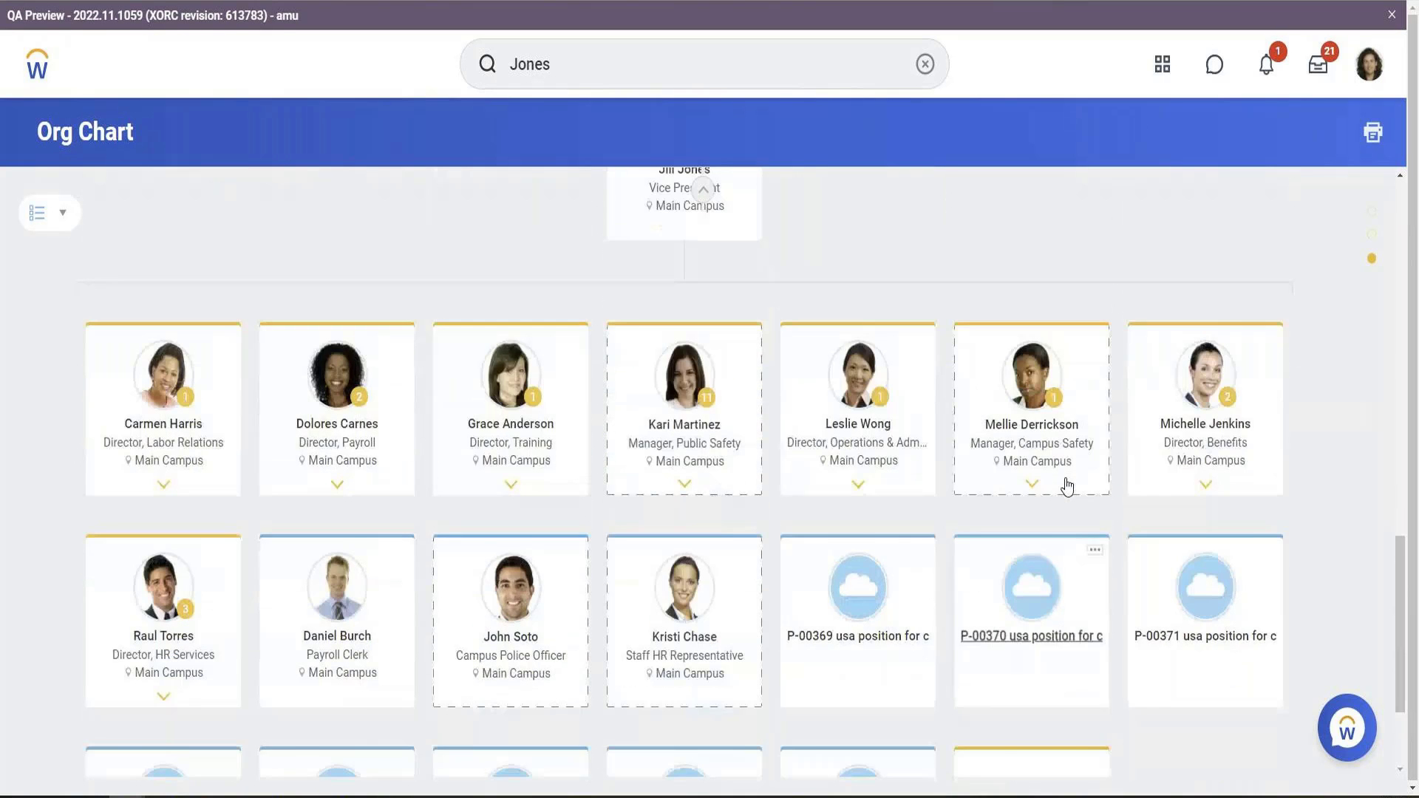
scroll(813, 555, up, 12)
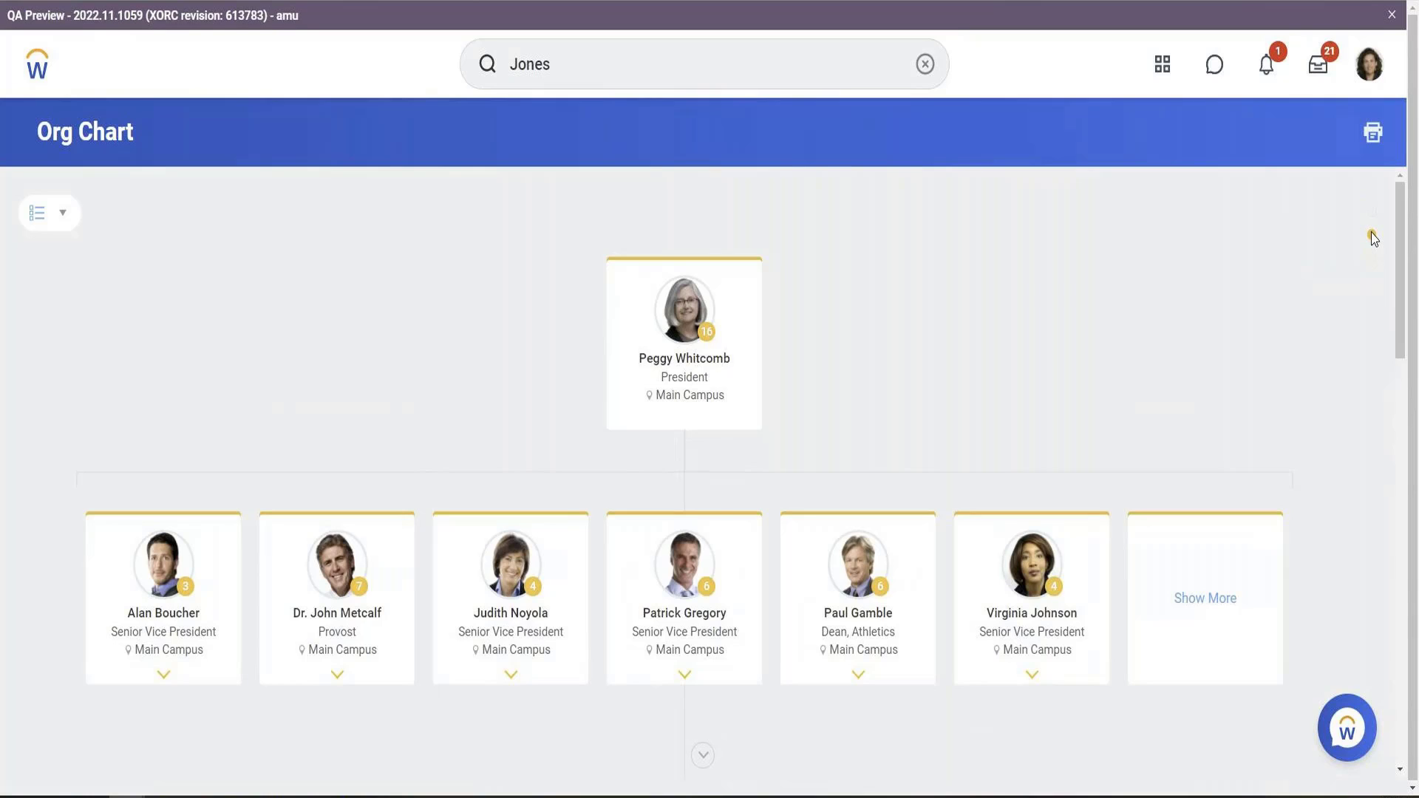
click(1372, 237)
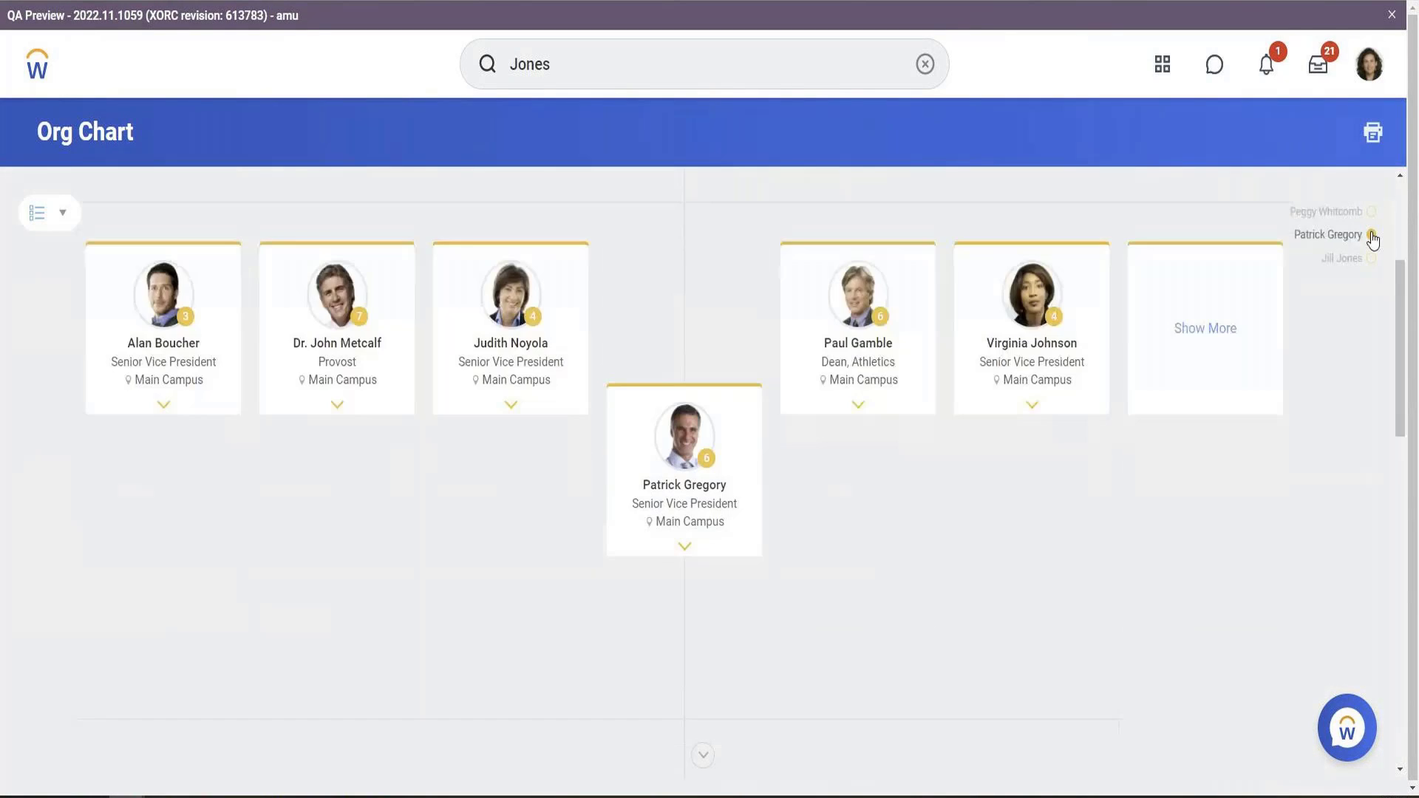
click(1371, 260)
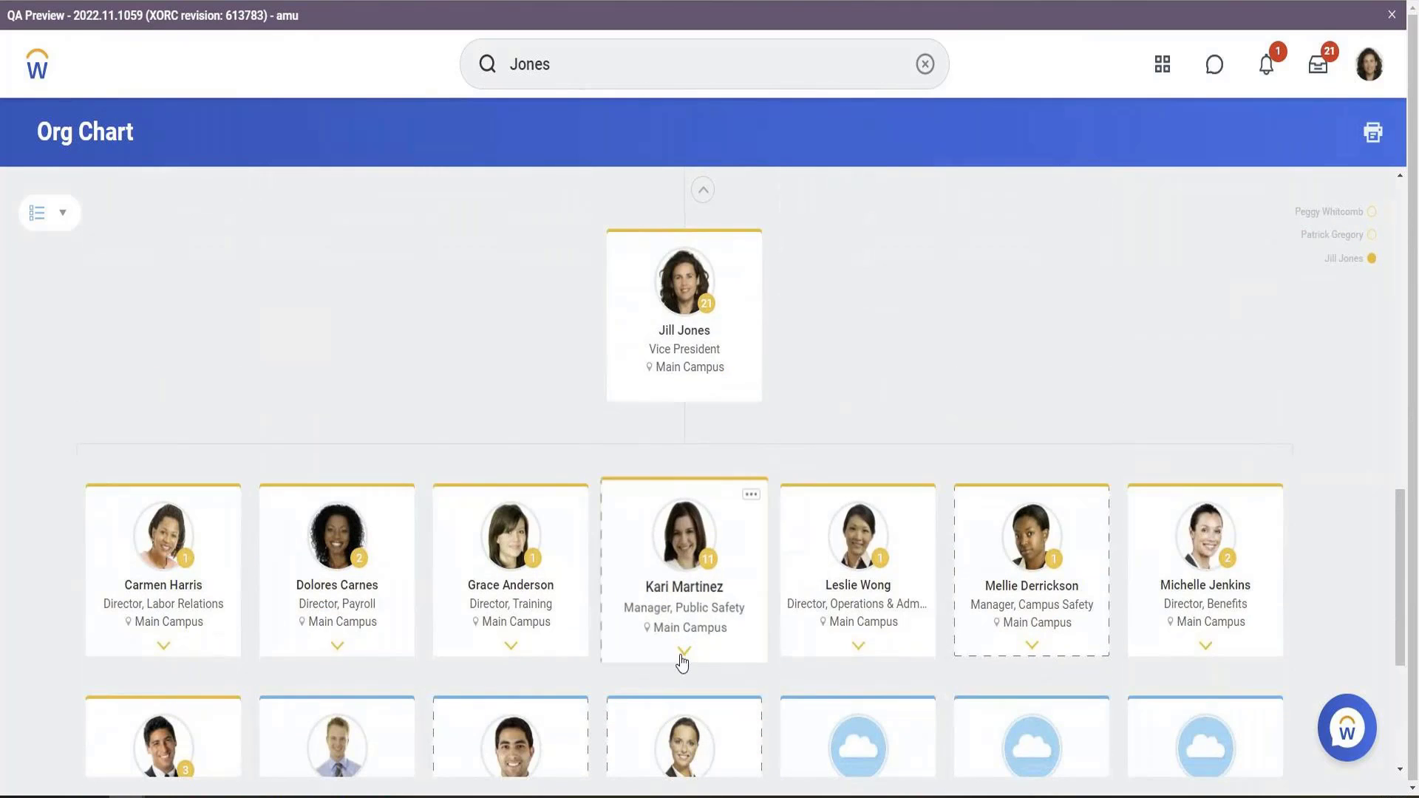
click(683, 653)
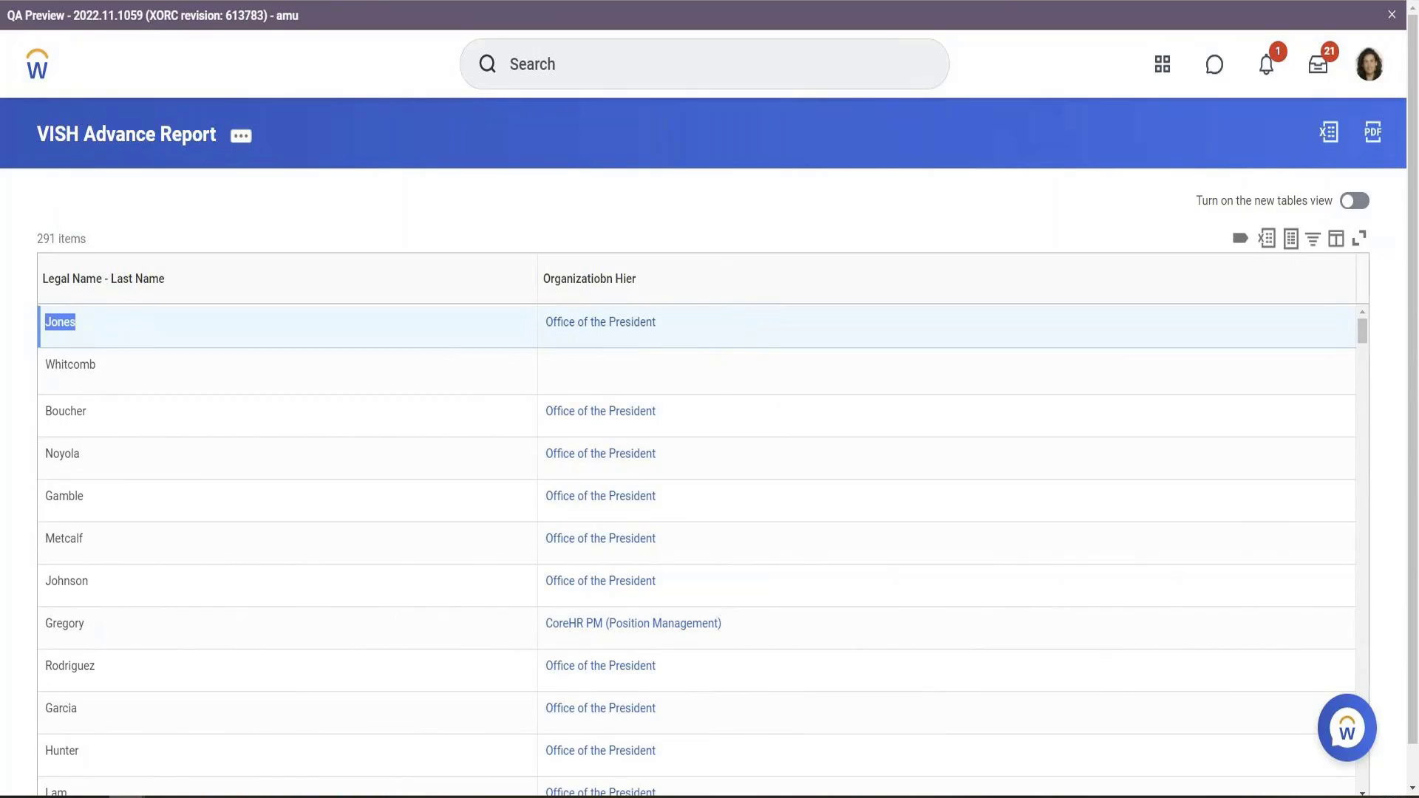
Step: Return to the VISH Advance Report definition and add a row to its Sort and Group settings
click(163, 797)
click(126, 797)
click(236, 796)
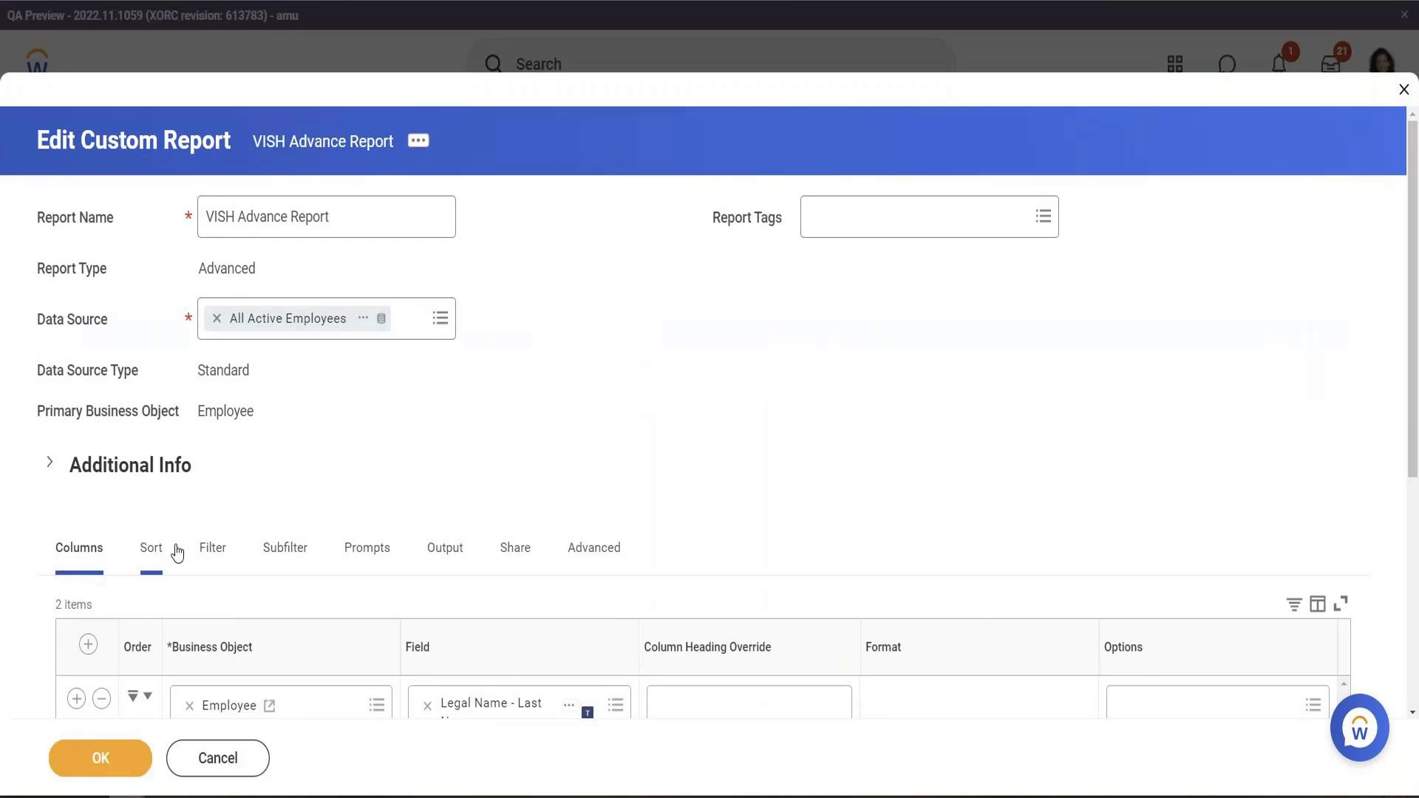
click(170, 551)
scroll(532, 469, down, 2)
scroll(540, 467, down, 3)
click(98, 360)
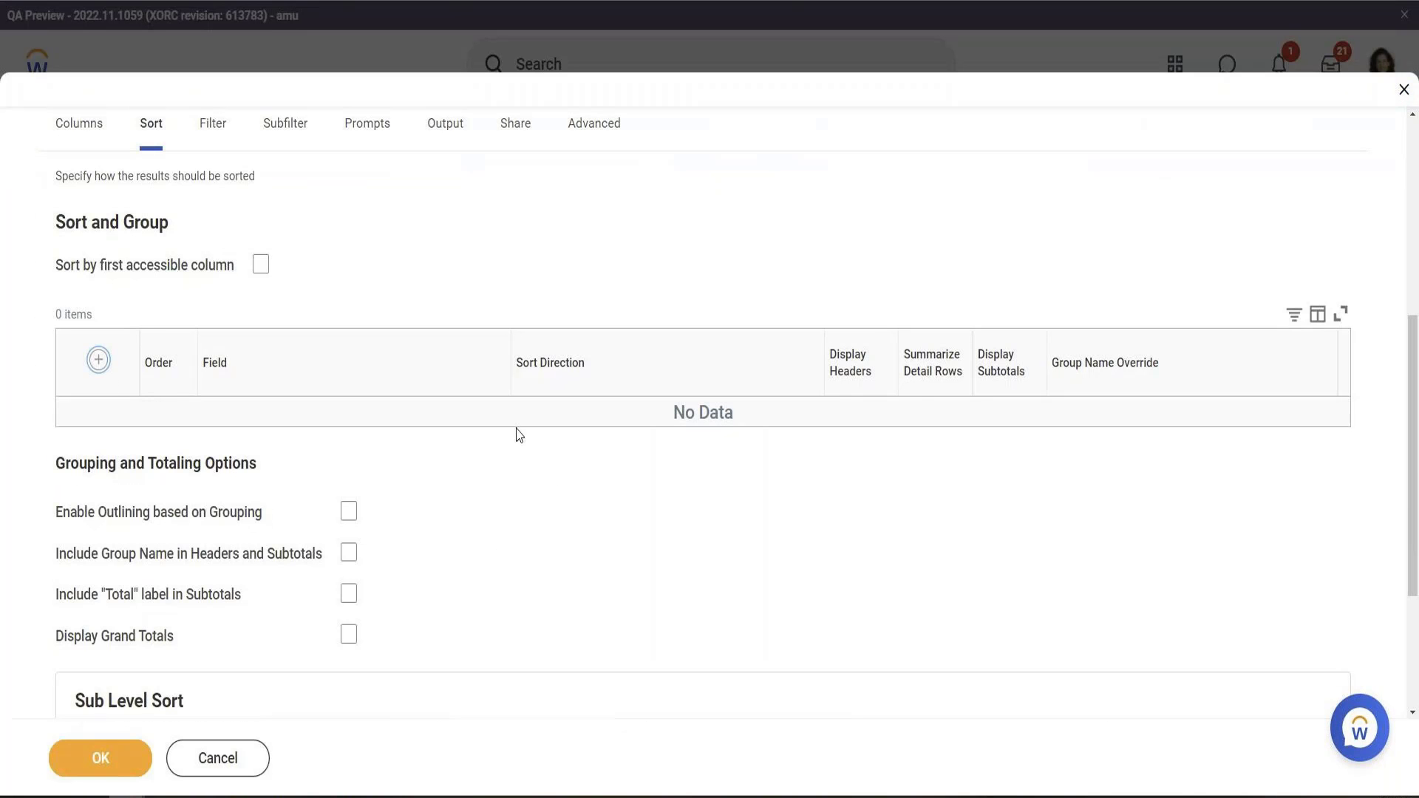